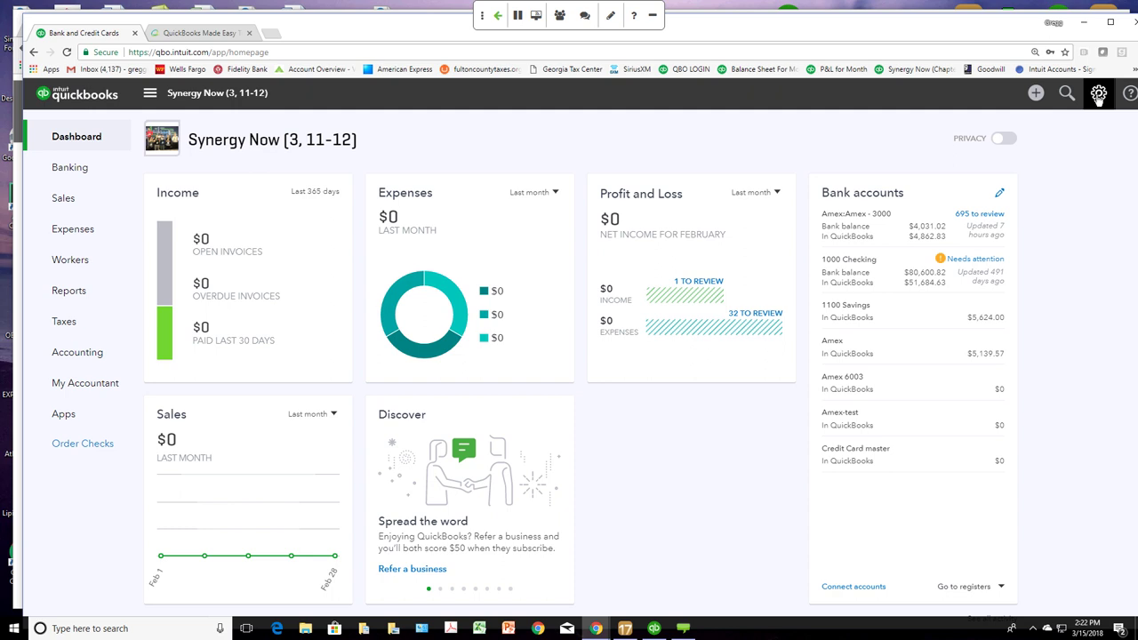
Step: View the company's Classes list from the overview of all lists
left_click(1099, 95)
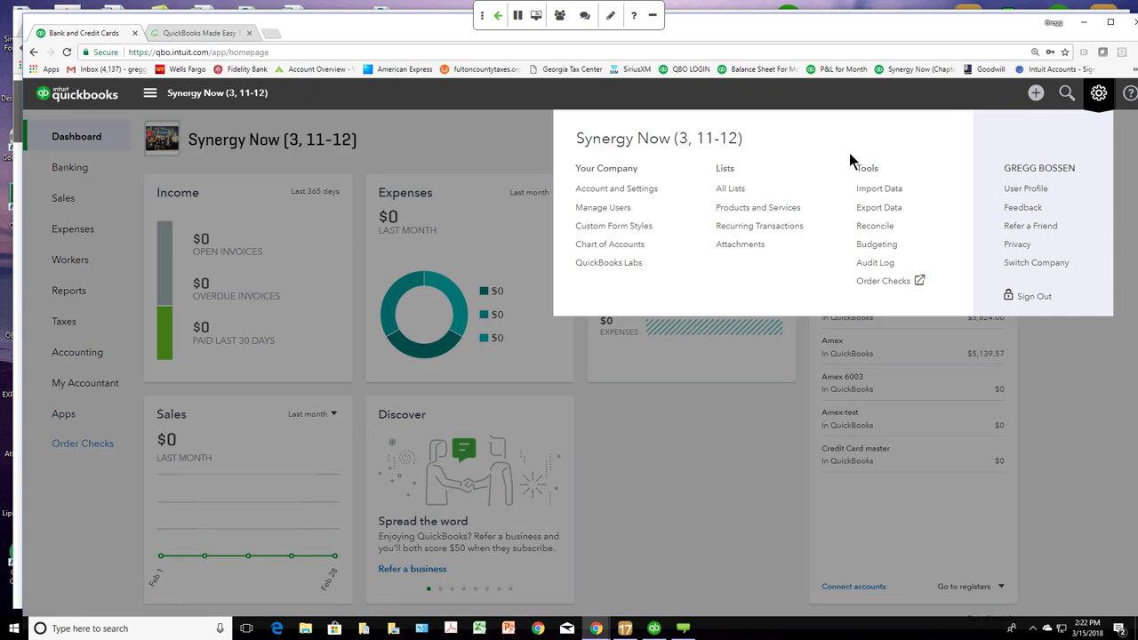
left_click(724, 192)
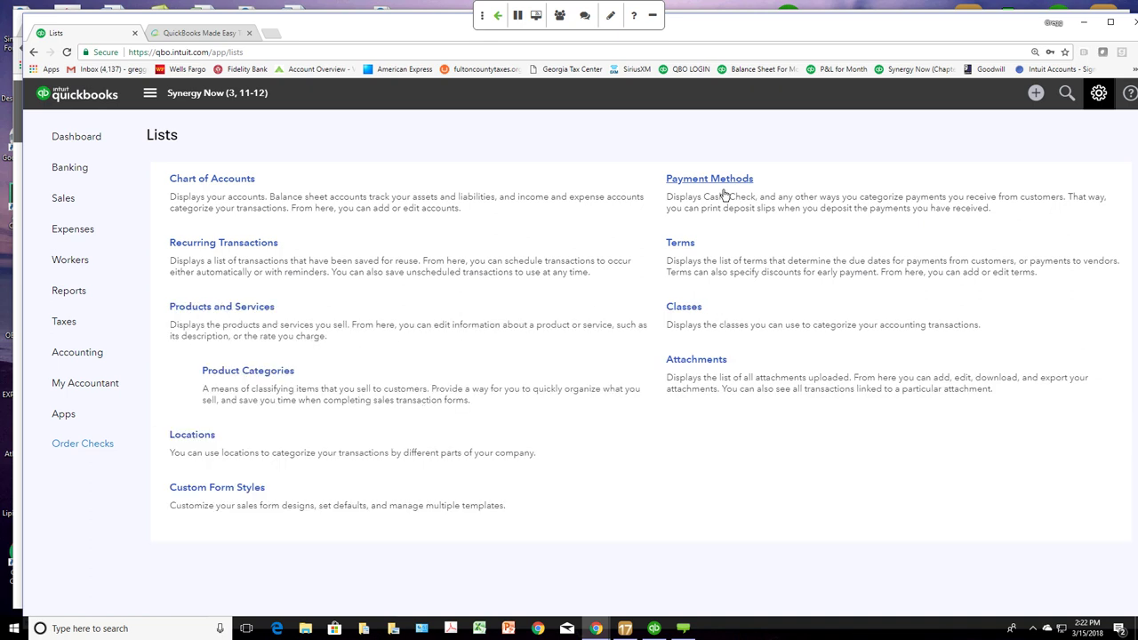
left_click(690, 308)
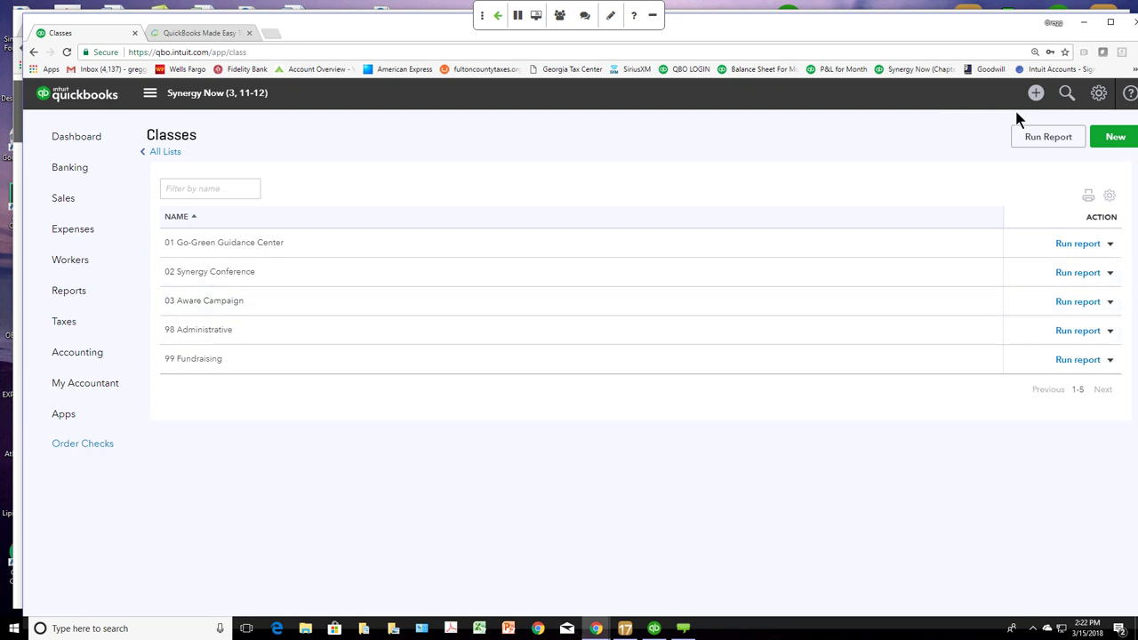
Step: Open the Chart of Accounts from all lists and review its accounts down to the expense accounts
left_click(1098, 100)
left_click(732, 191)
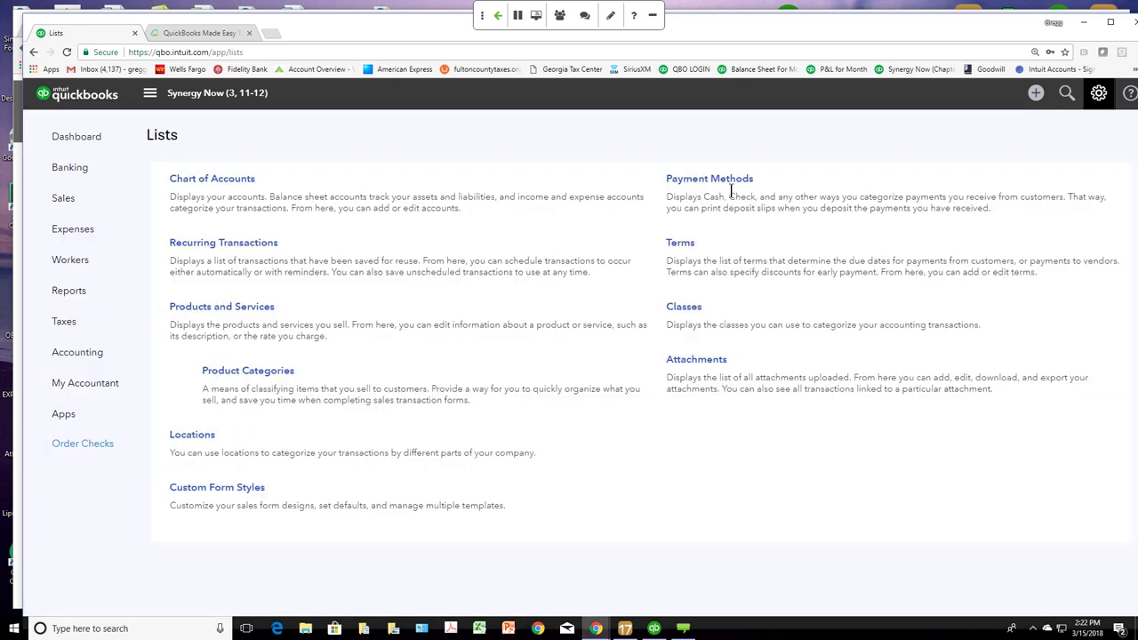
left_click(244, 185)
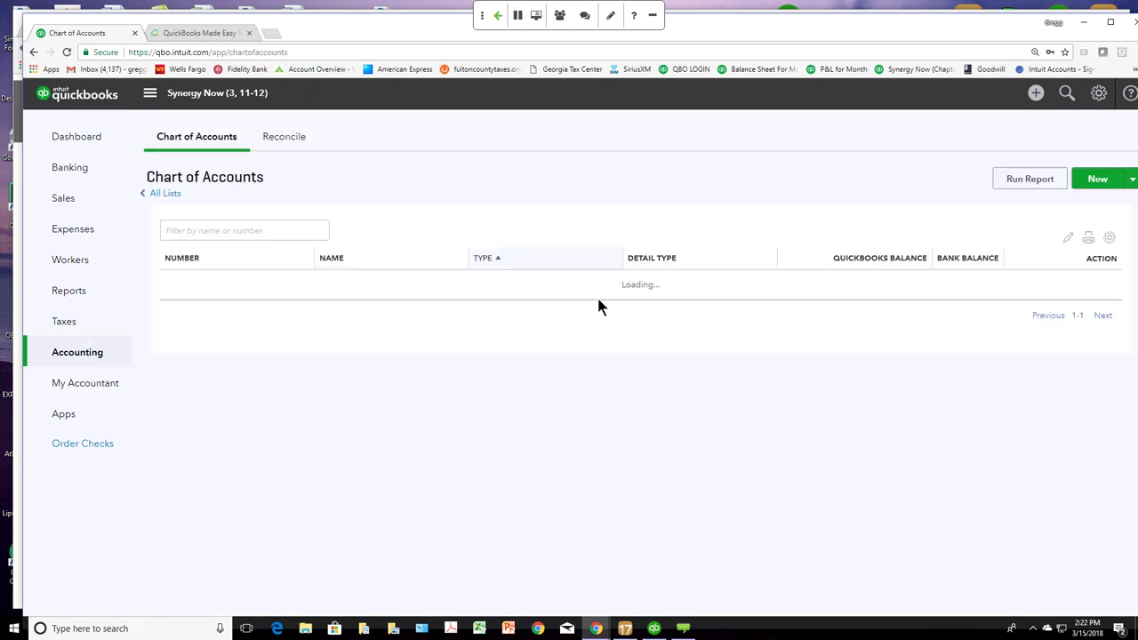
scroll(769, 325, "down", 5)
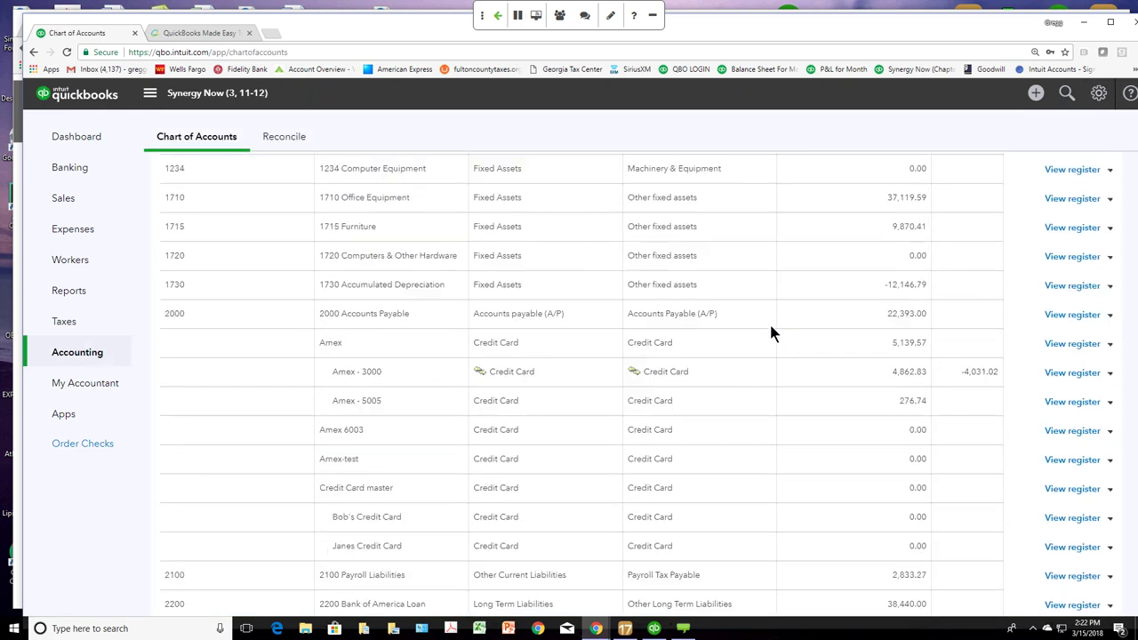
scroll(770, 332, "down", 9)
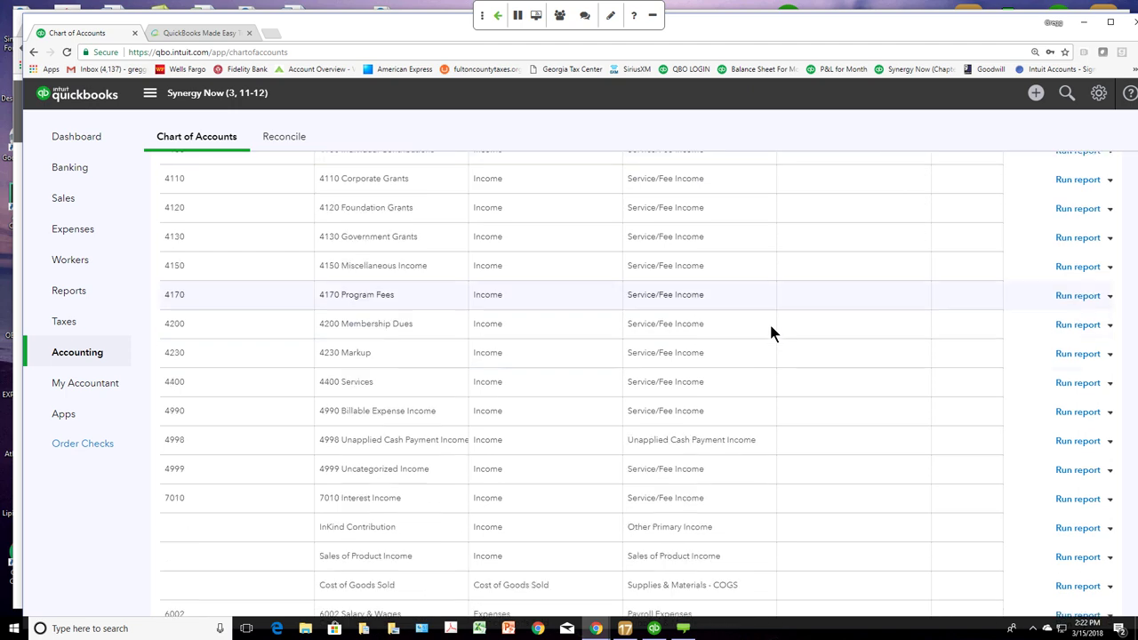
scroll(770, 331, "down", 1)
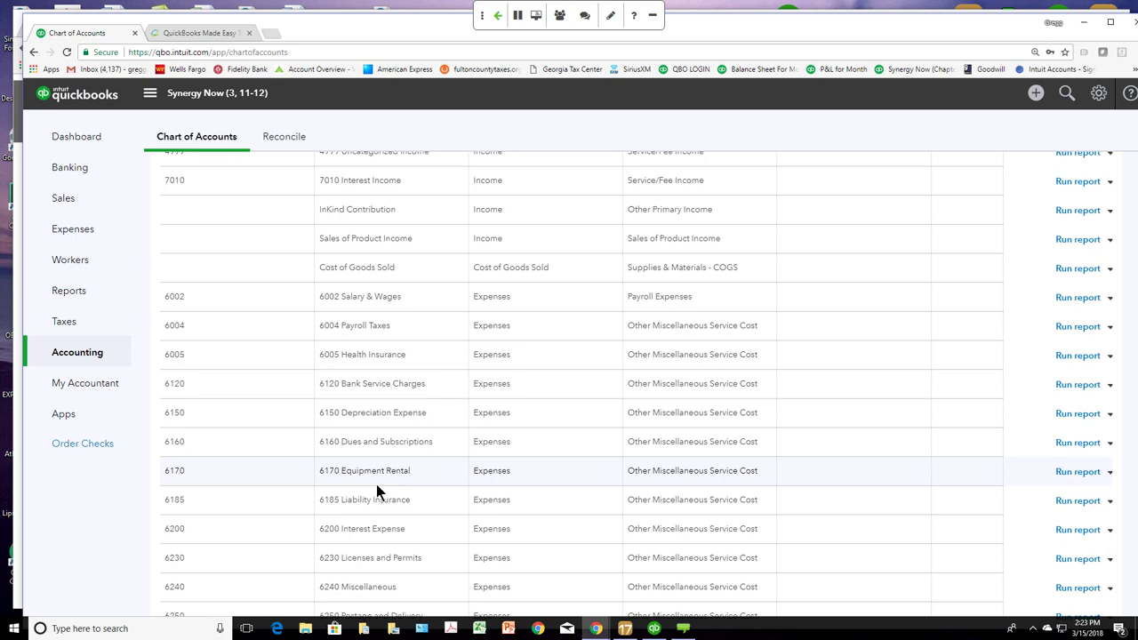
Step: Start a new check whose first line uses account 6160 Dues and Subscriptions and class 01 Go-Green Guidance Center
left_click(1034, 95)
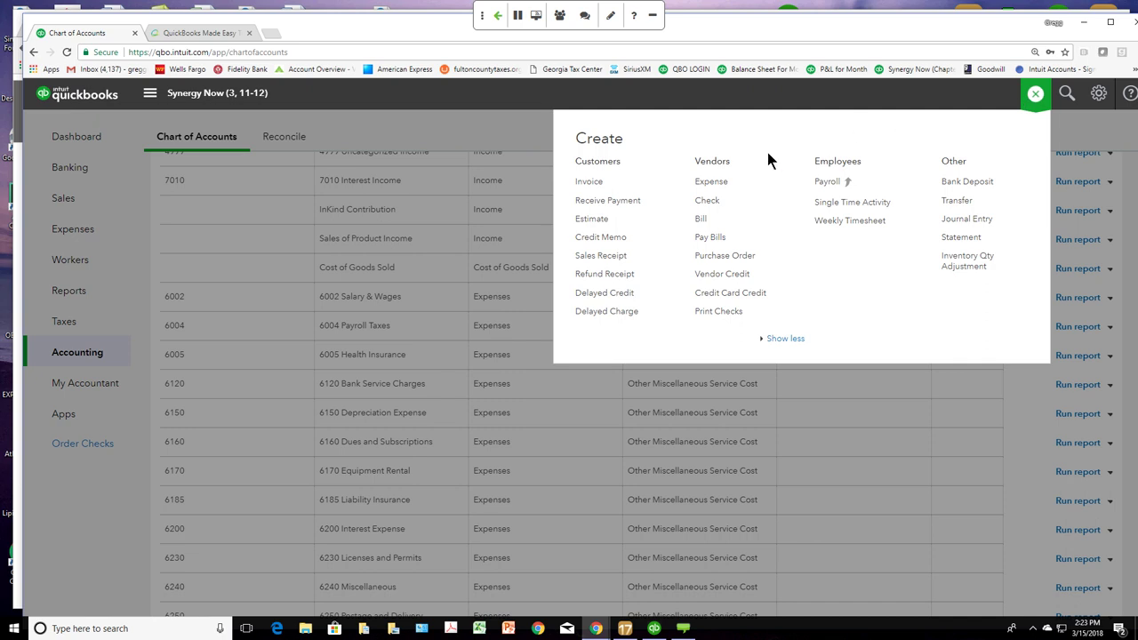
left_click(716, 203)
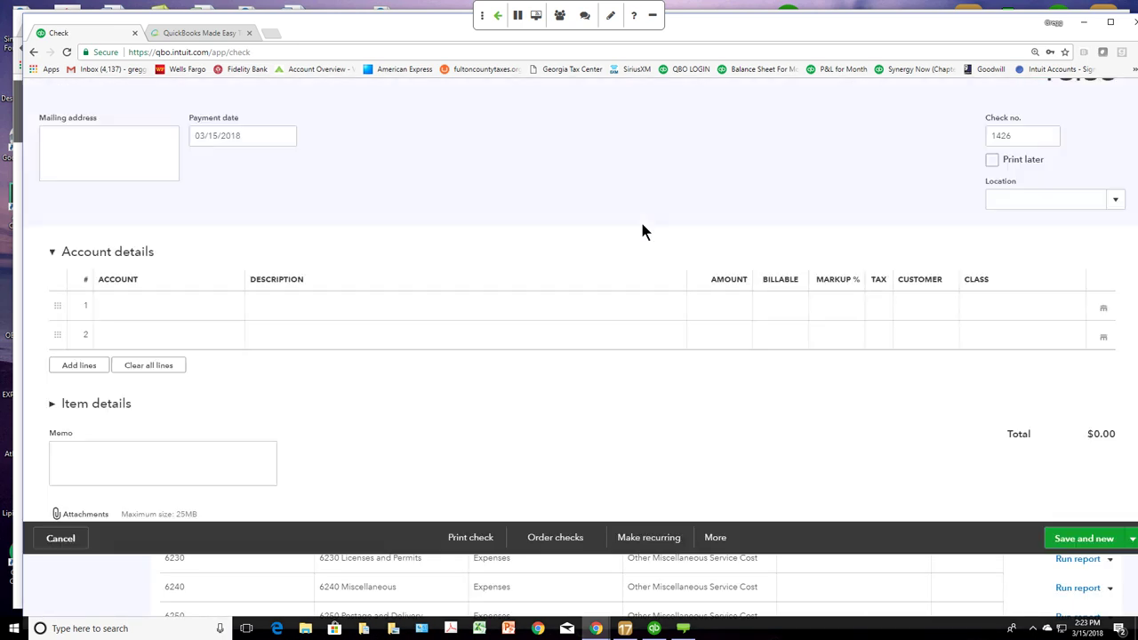
left_click(234, 386)
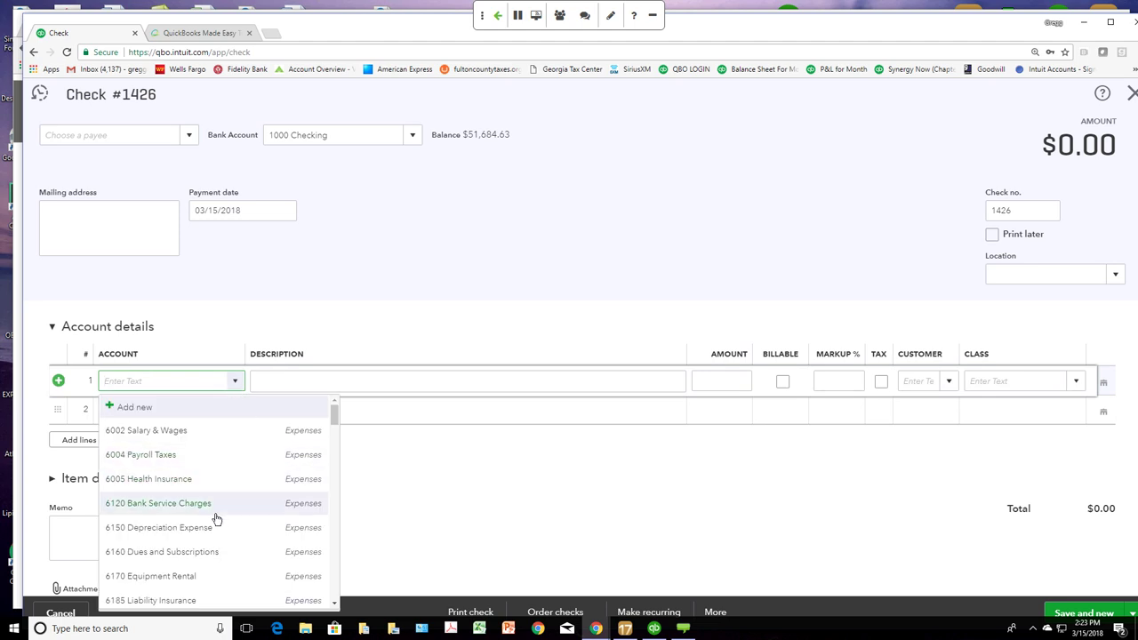
left_click(211, 554)
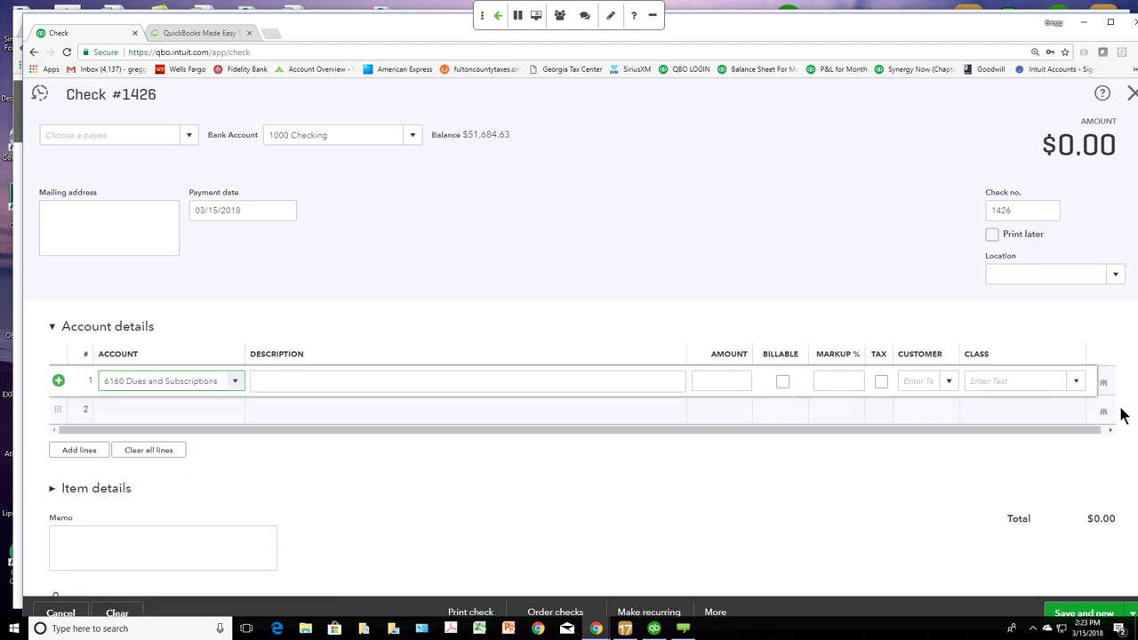
left_click(1077, 380)
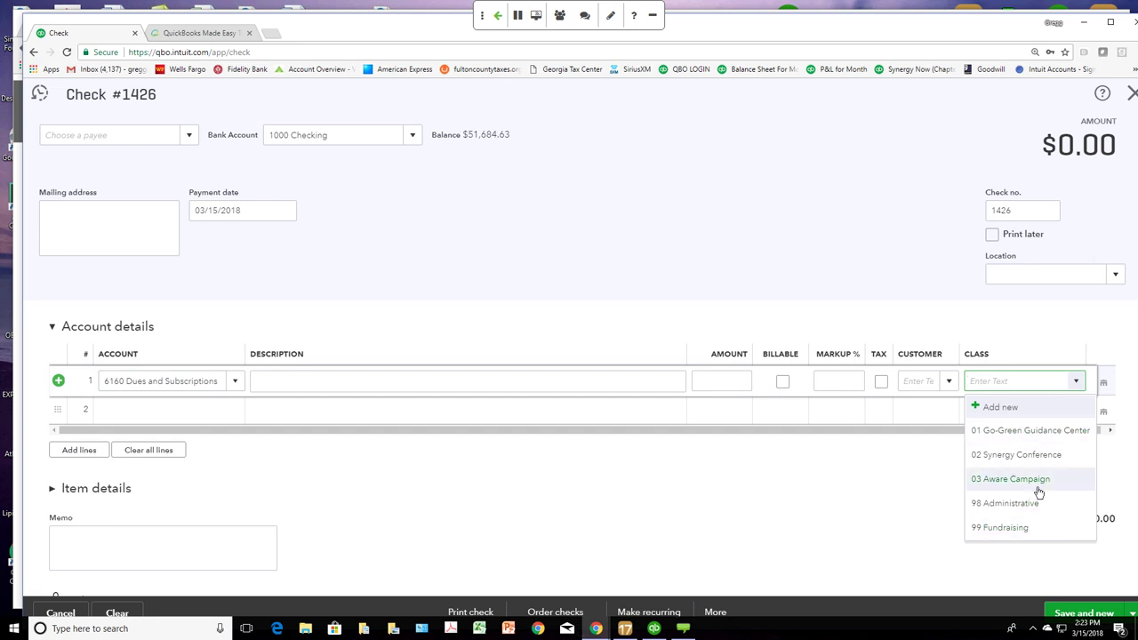
left_click(1036, 433)
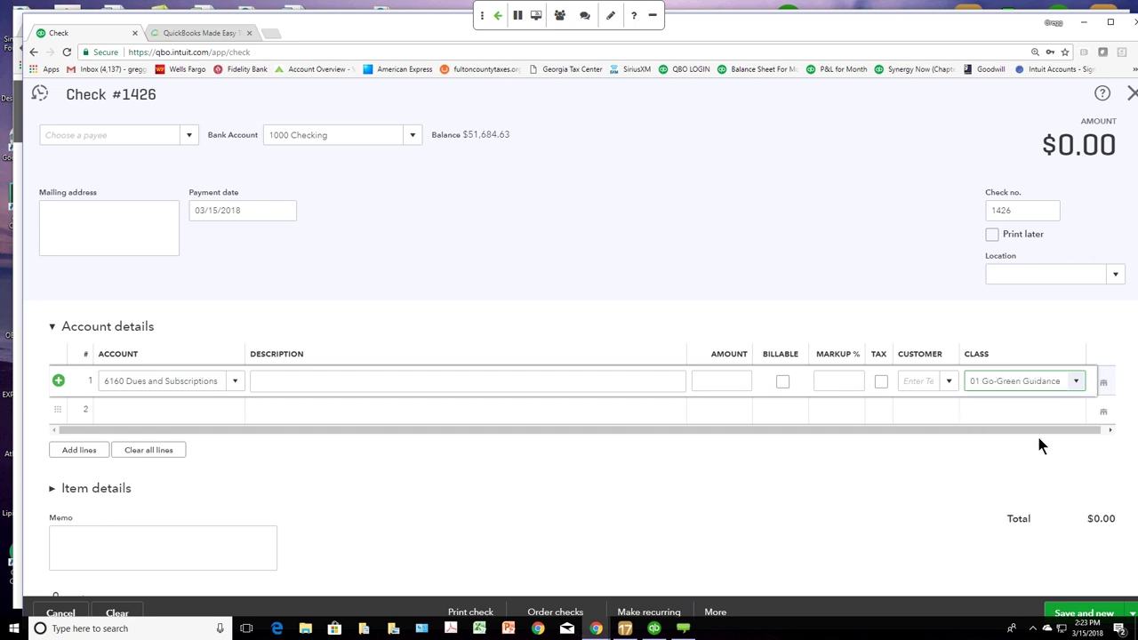
Step: Add a second check line with account 6160 Dues and Subscriptions and class 02 Synergy Conference, and close the check without saving
left_click(204, 409)
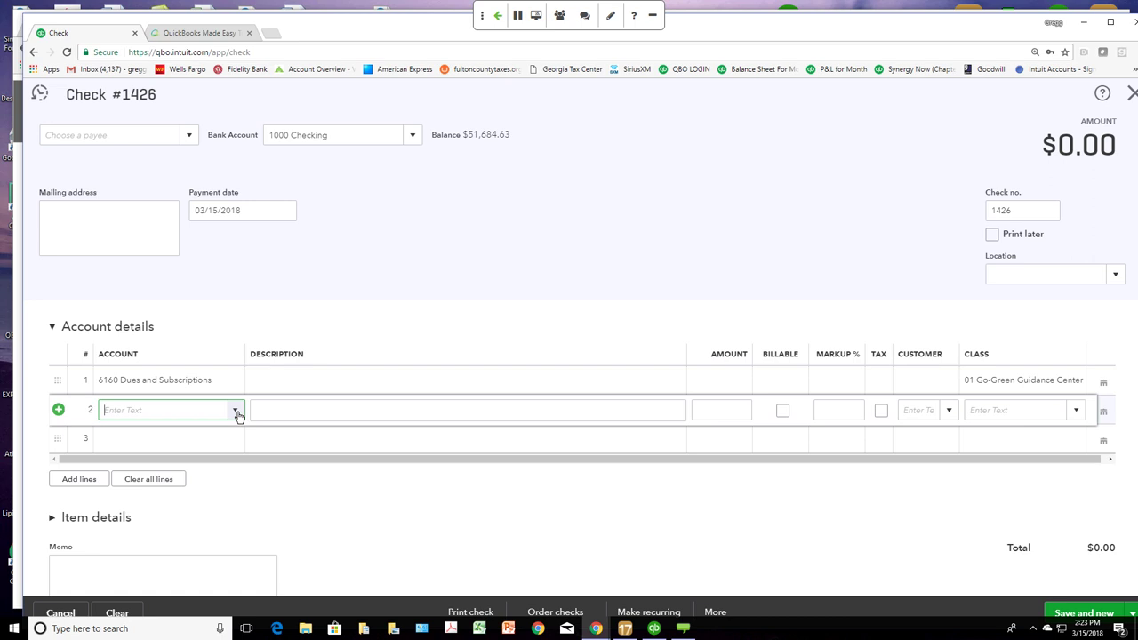
left_click(236, 411)
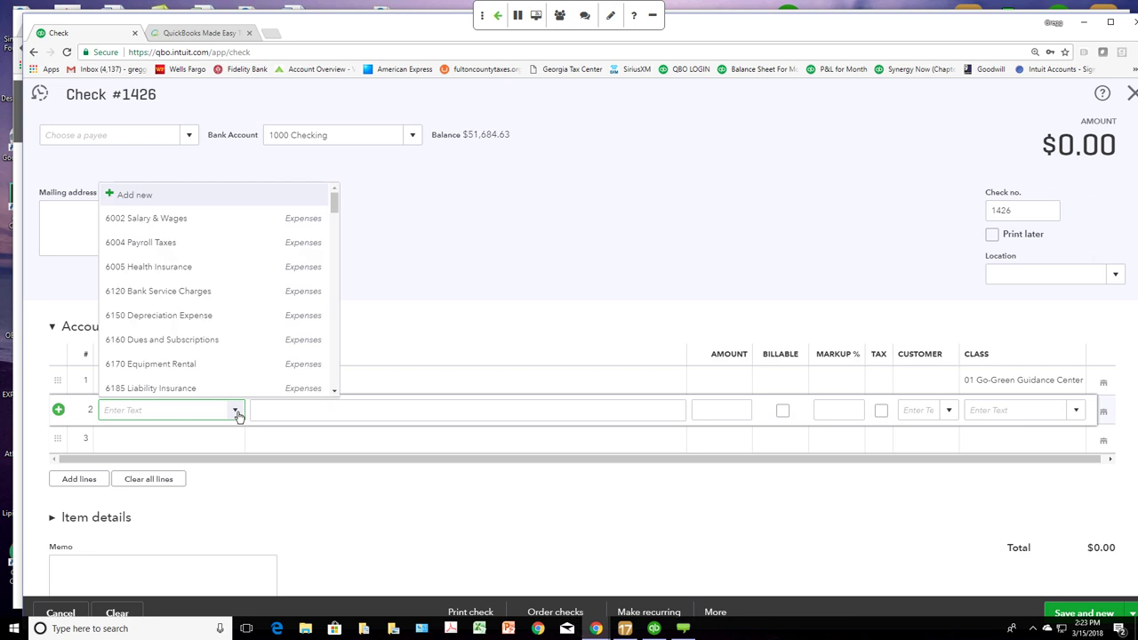
left_click(214, 345)
left_click(1075, 411)
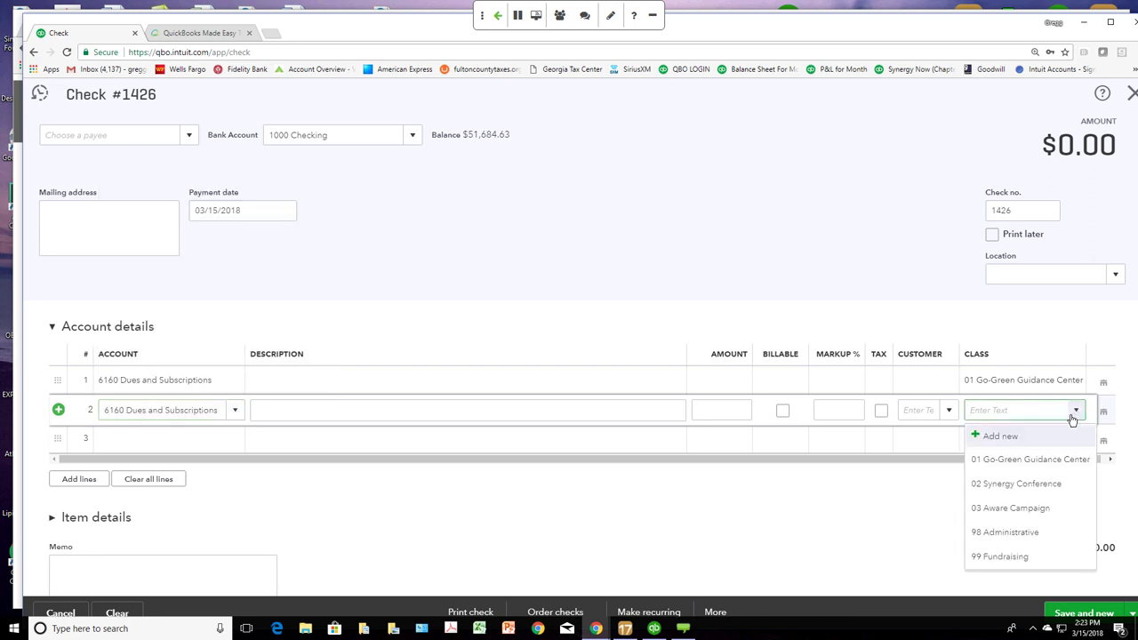
left_click(1035, 482)
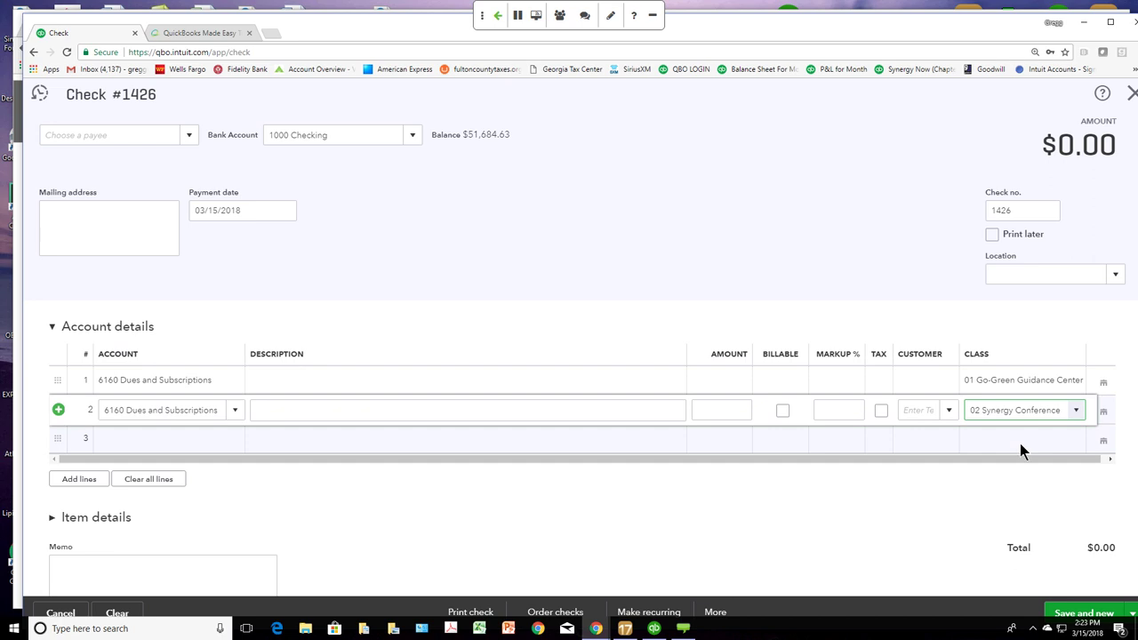
left_click(1127, 93)
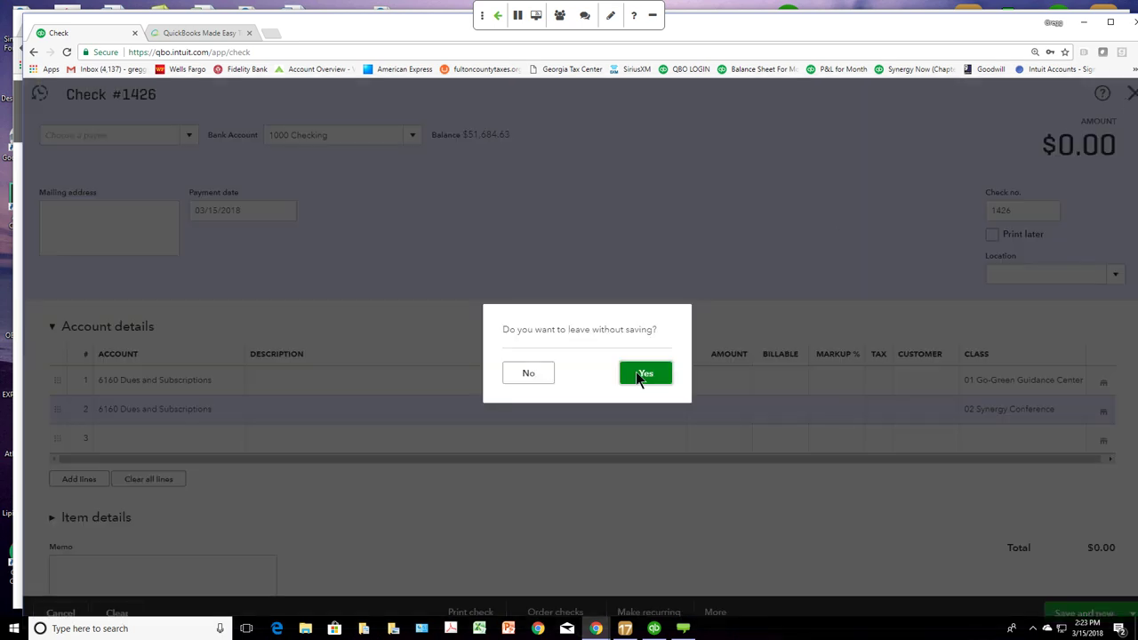
left_click(642, 374)
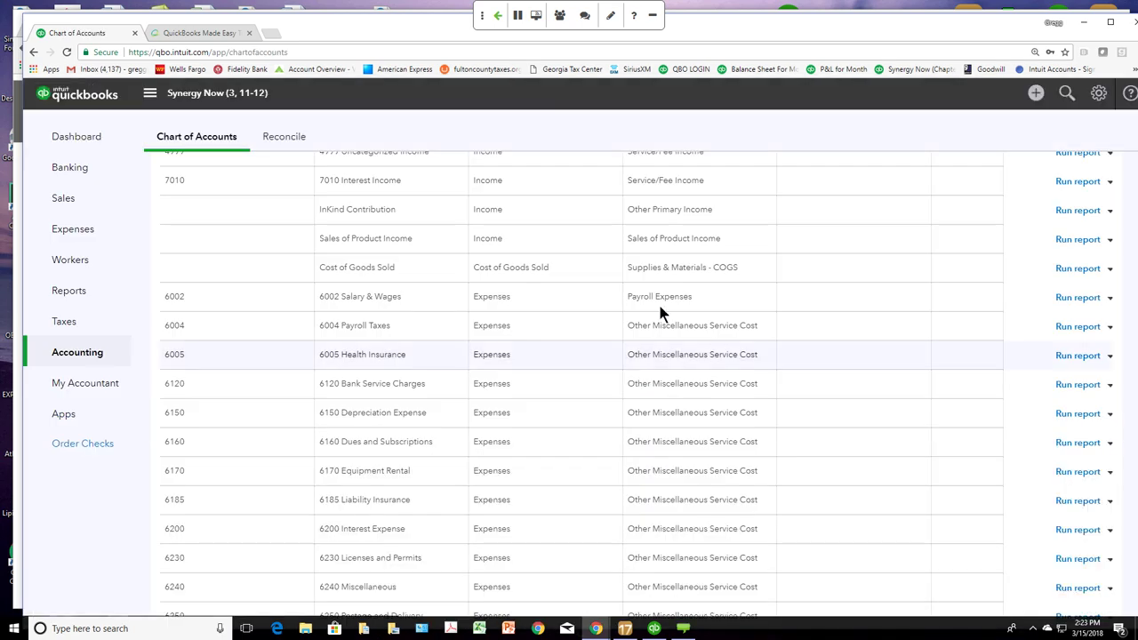
Step: Open the custom Profit & Loss by Class report and examine income, expenses and net income for each class
left_click(86, 294)
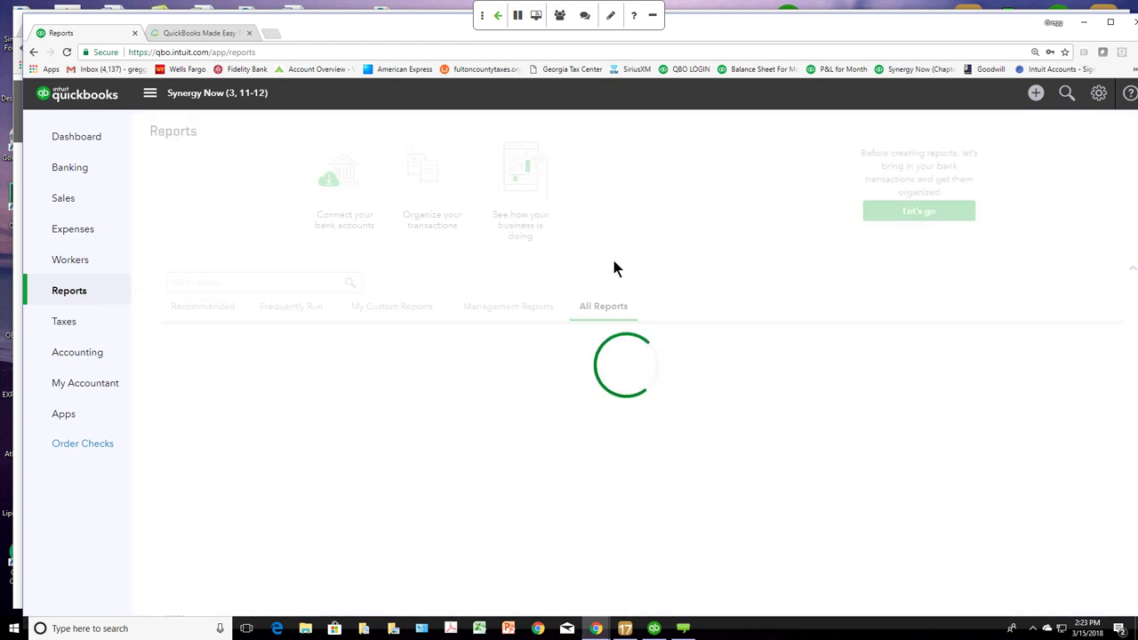
left_click(381, 307)
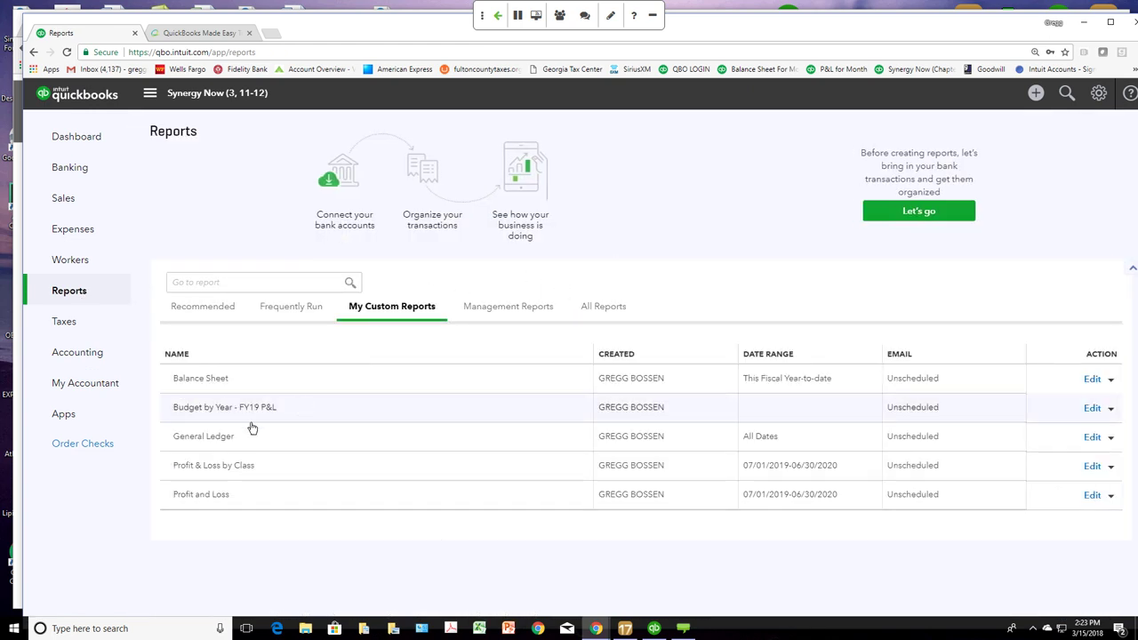
left_click(208, 471)
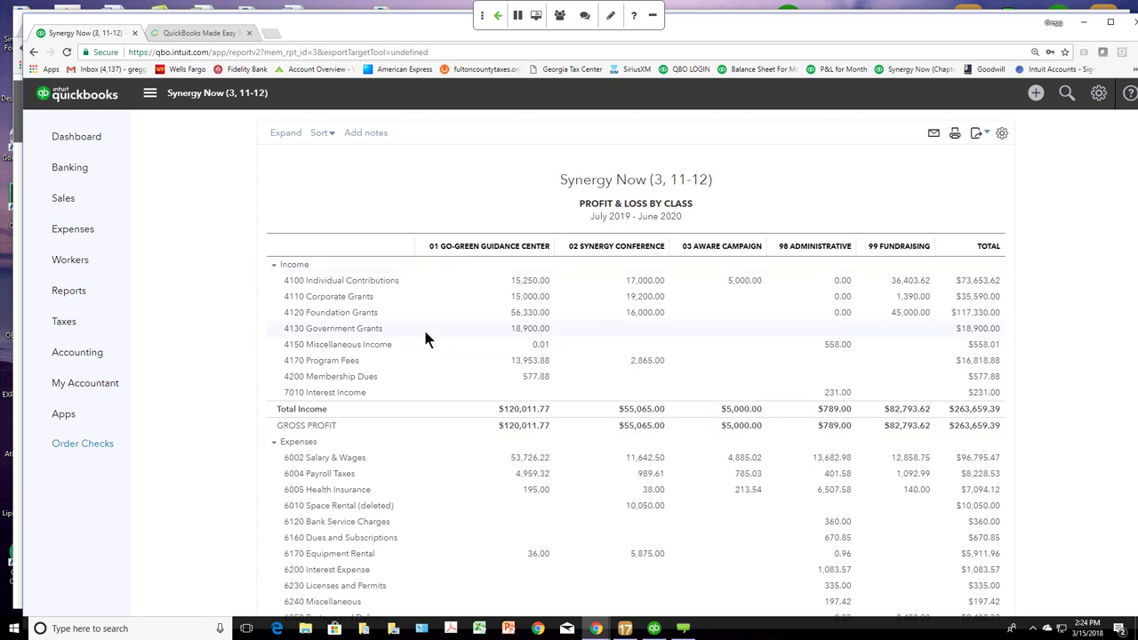
scroll(424, 326, "down", 3)
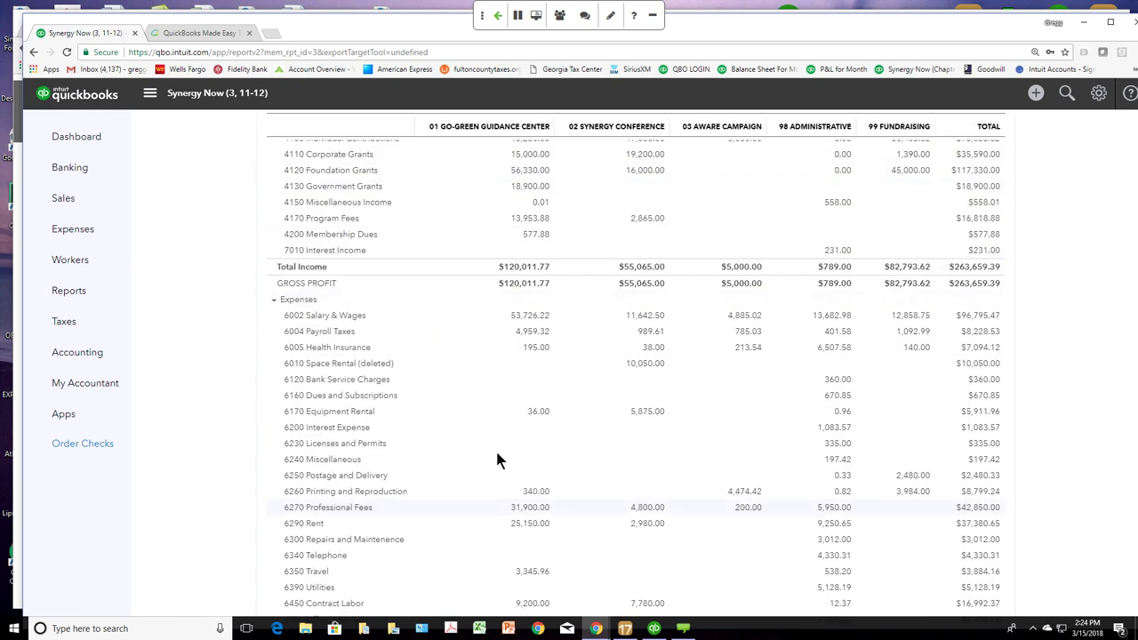
scroll(516, 261, "down", 3)
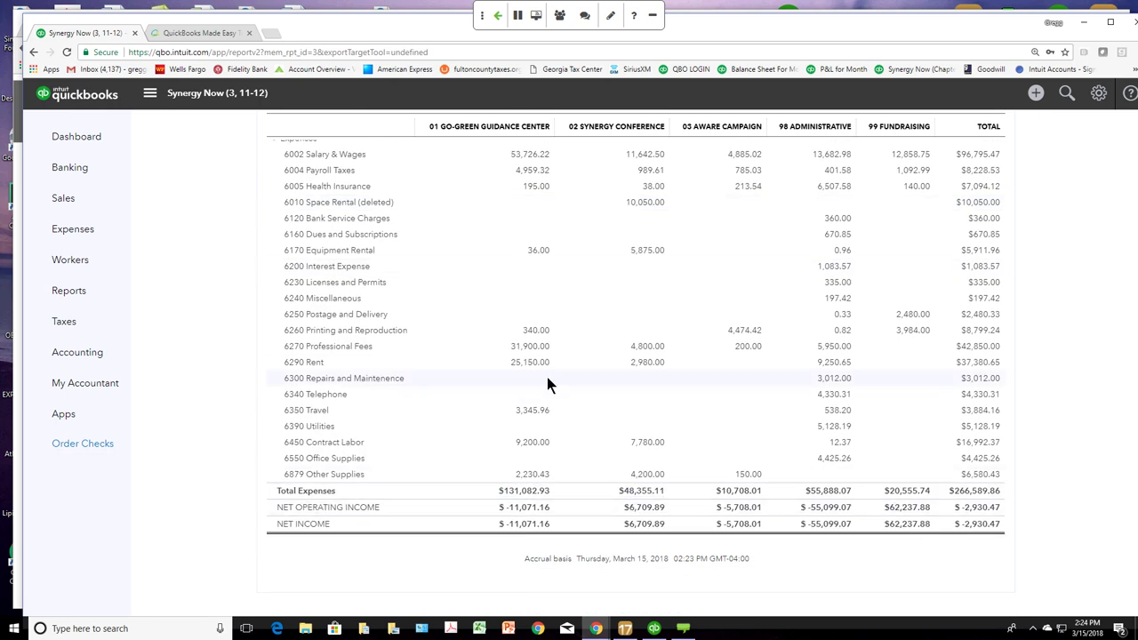
scroll(547, 377, "up", 5)
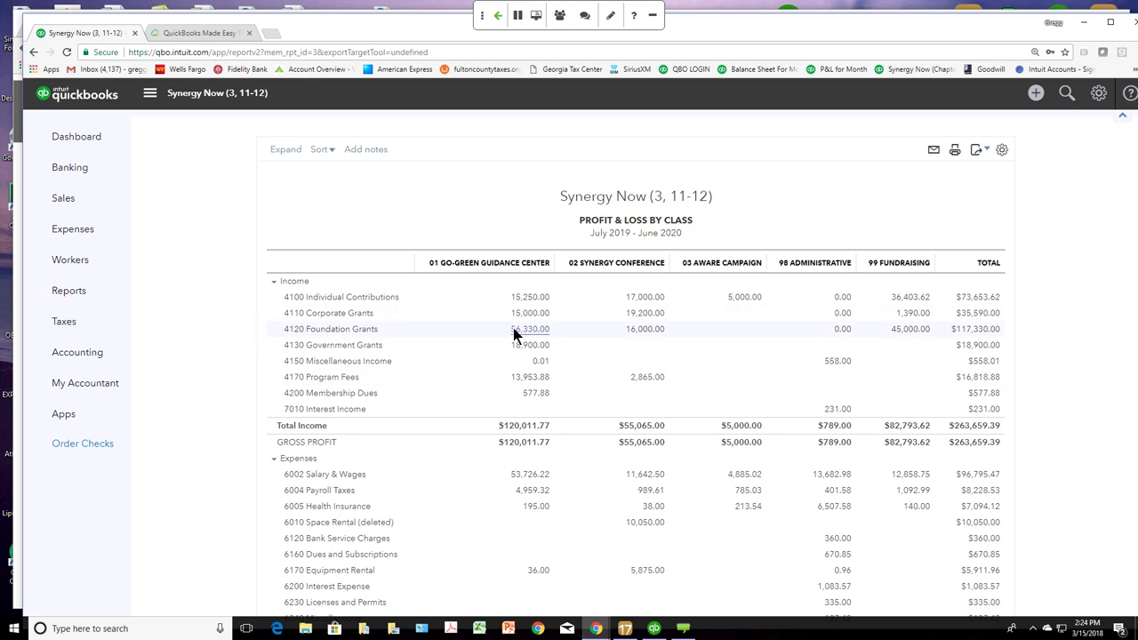
scroll(514, 332, "down", 5)
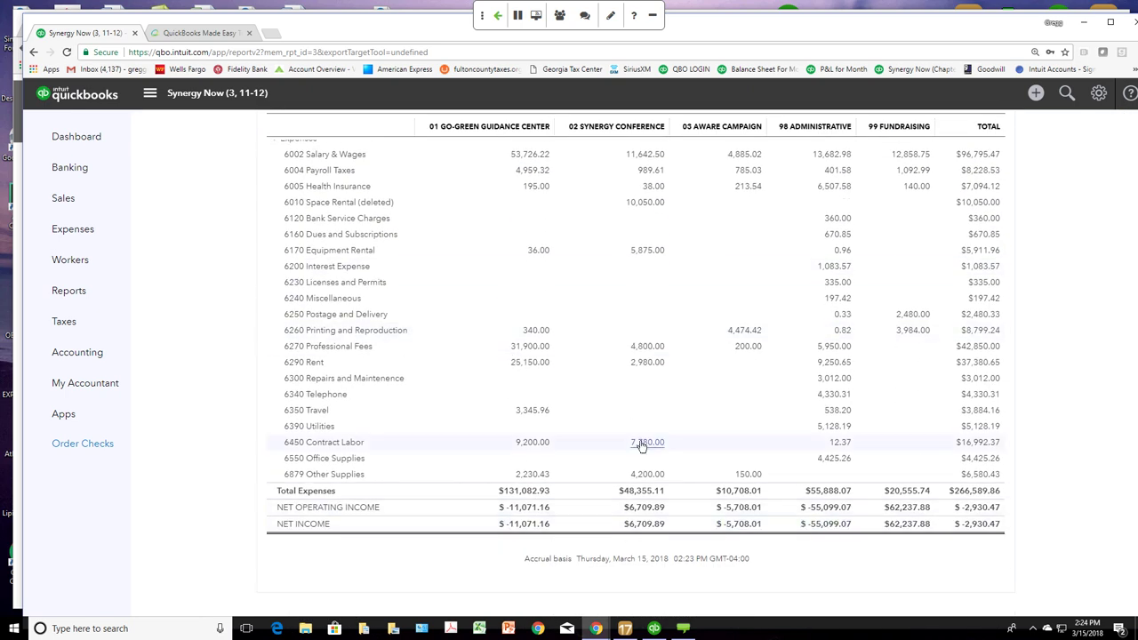
scroll(640, 445, "up", 5)
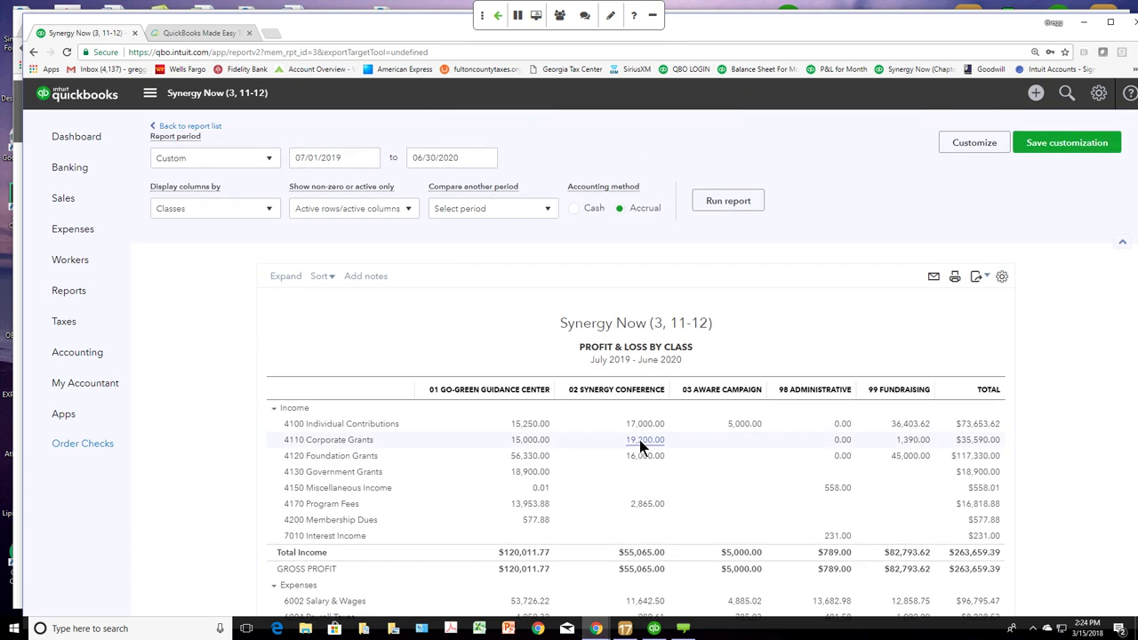
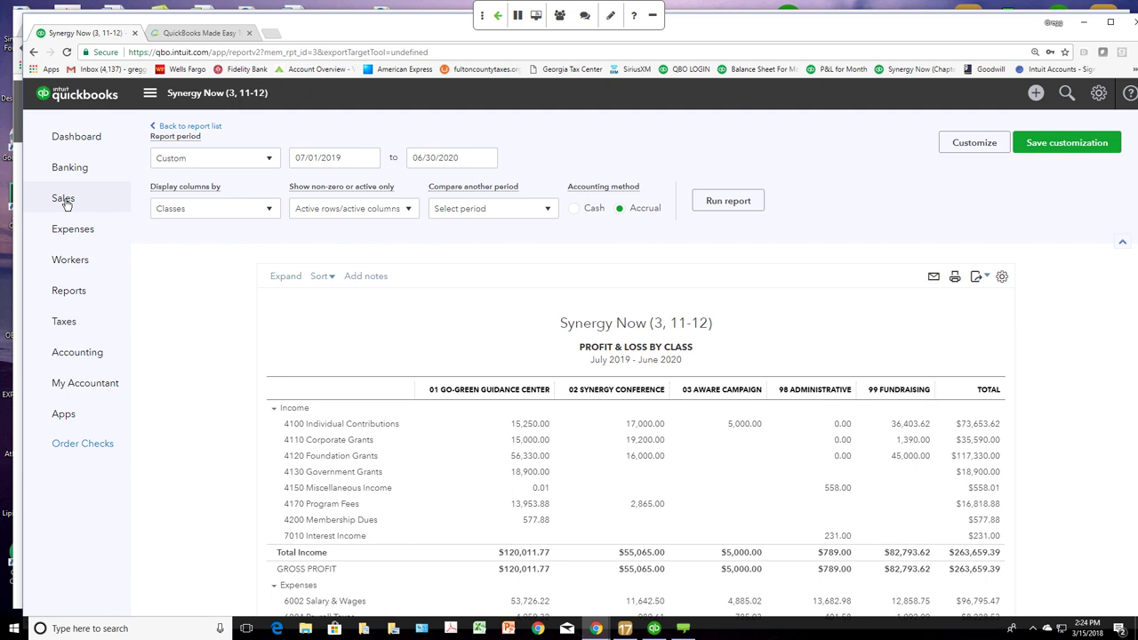
Step: View the list of customers under sales and the list of vendors under expenses
left_click(63, 199)
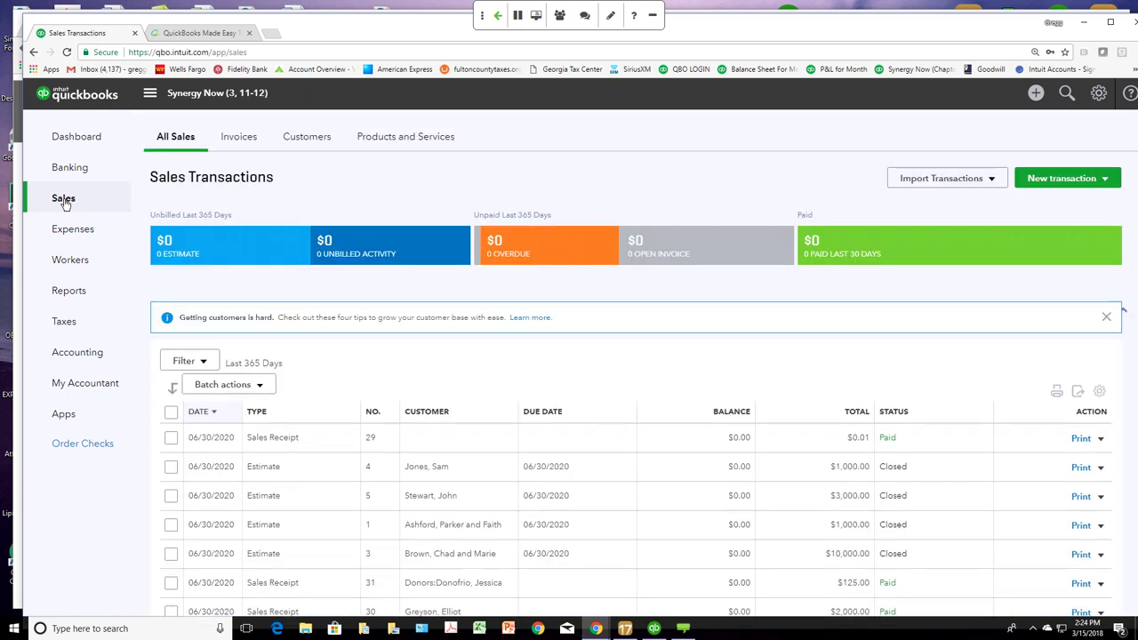
left_click(303, 140)
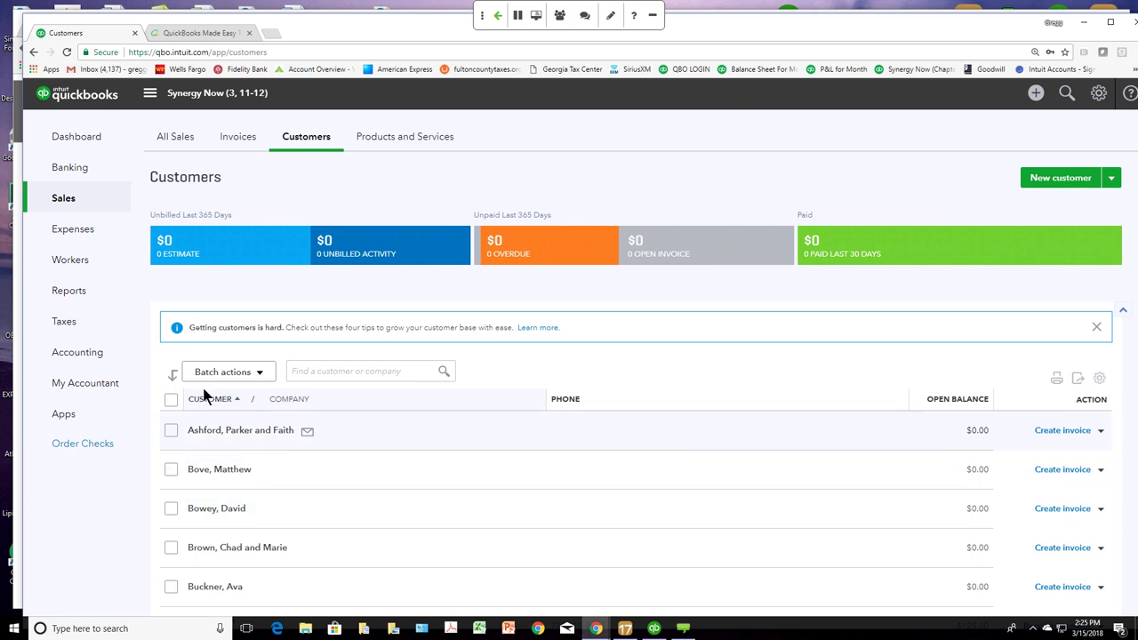
left_click(69, 232)
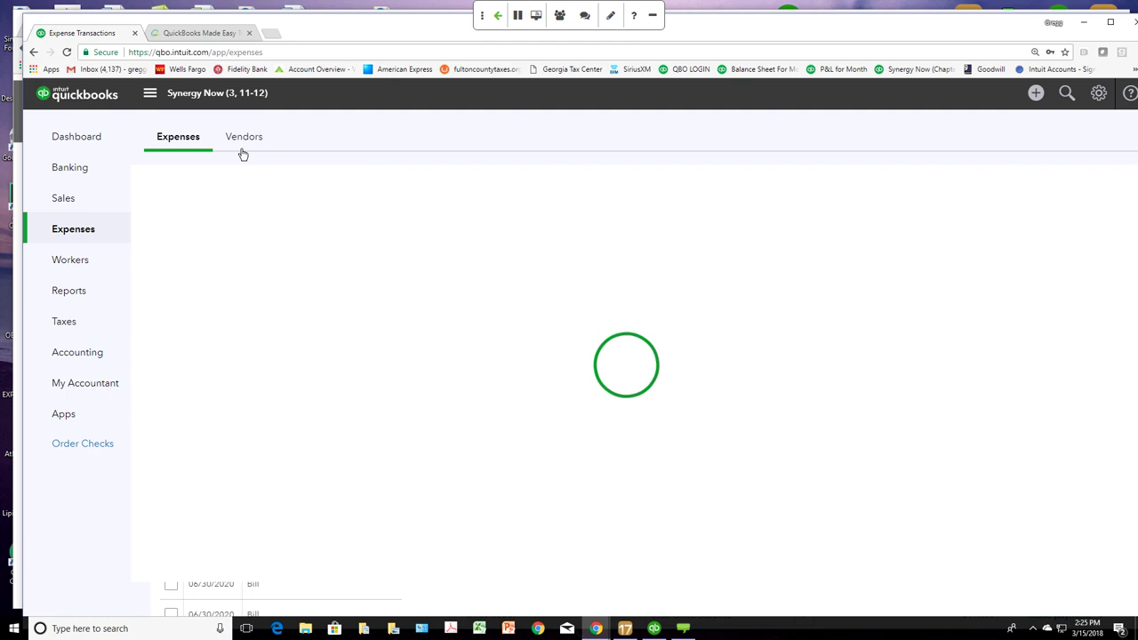
left_click(245, 139)
Step: Change the customer label to Donors in the other preferences of the advanced company settings, save, and close the settings
left_click(76, 198)
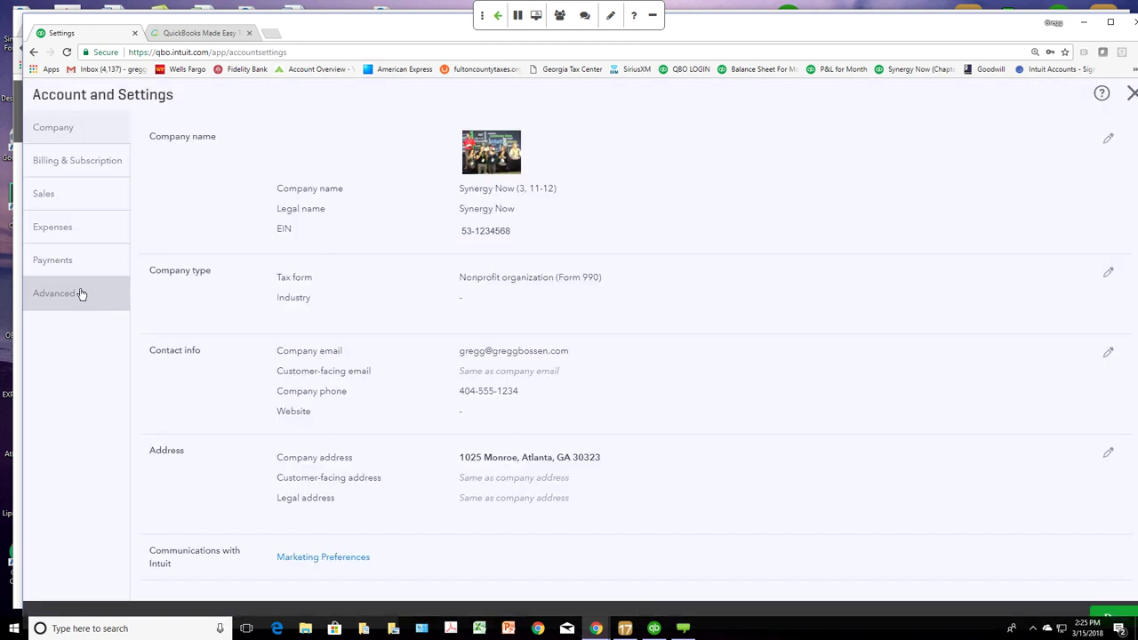
left_click(80, 294)
scroll(816, 381, "down", 5)
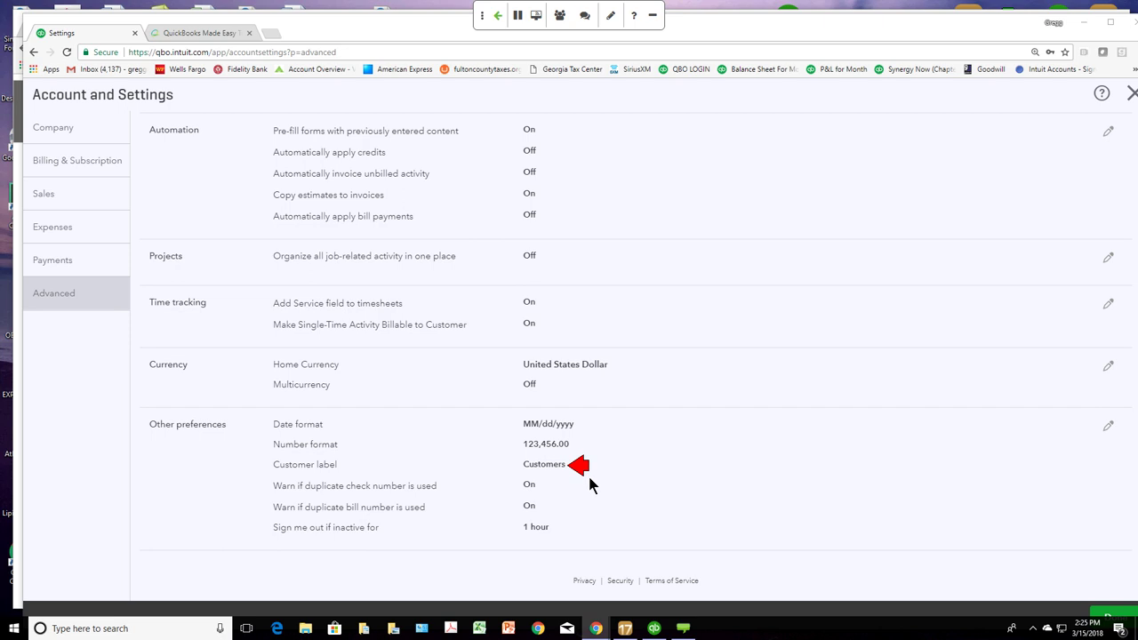
left_click(562, 472)
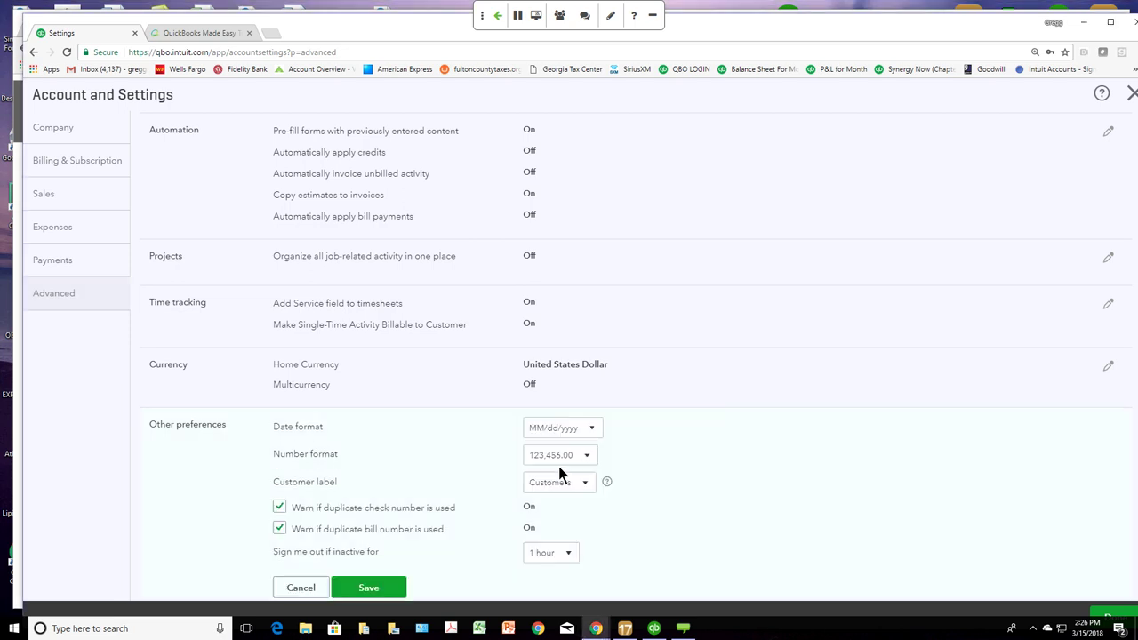
left_click(585, 485)
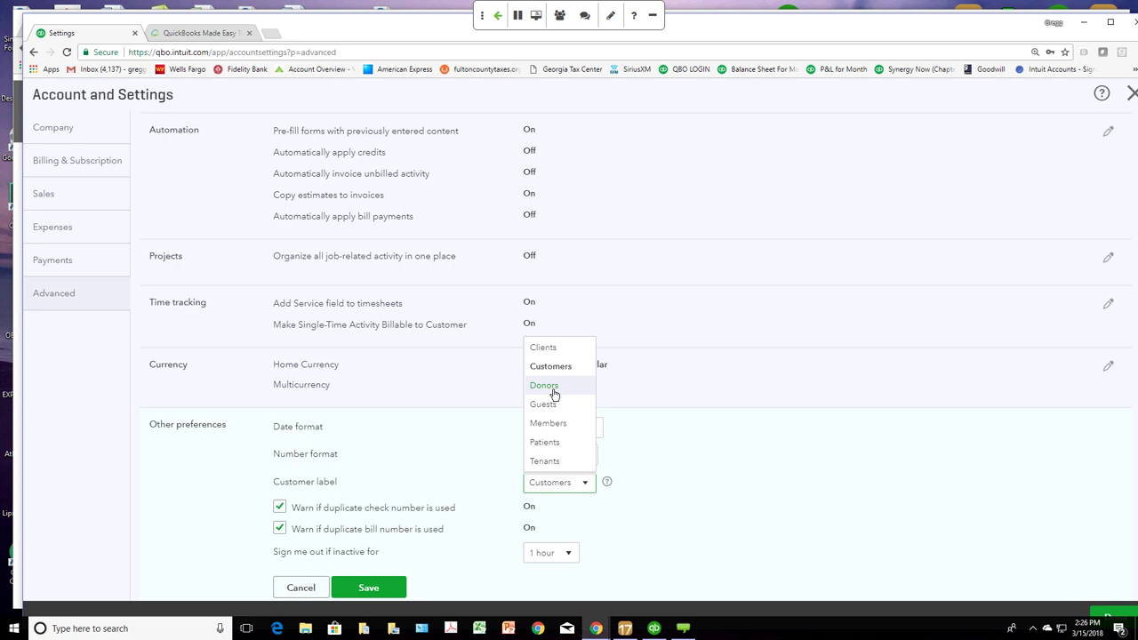
left_click(553, 394)
left_click(366, 589)
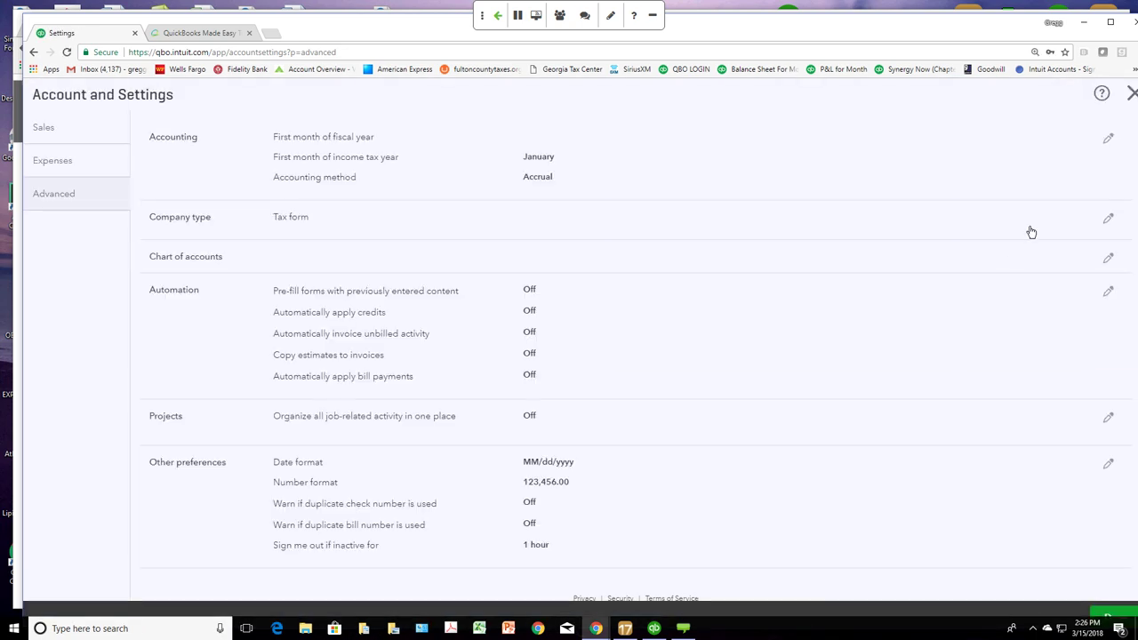
left_click(1132, 94)
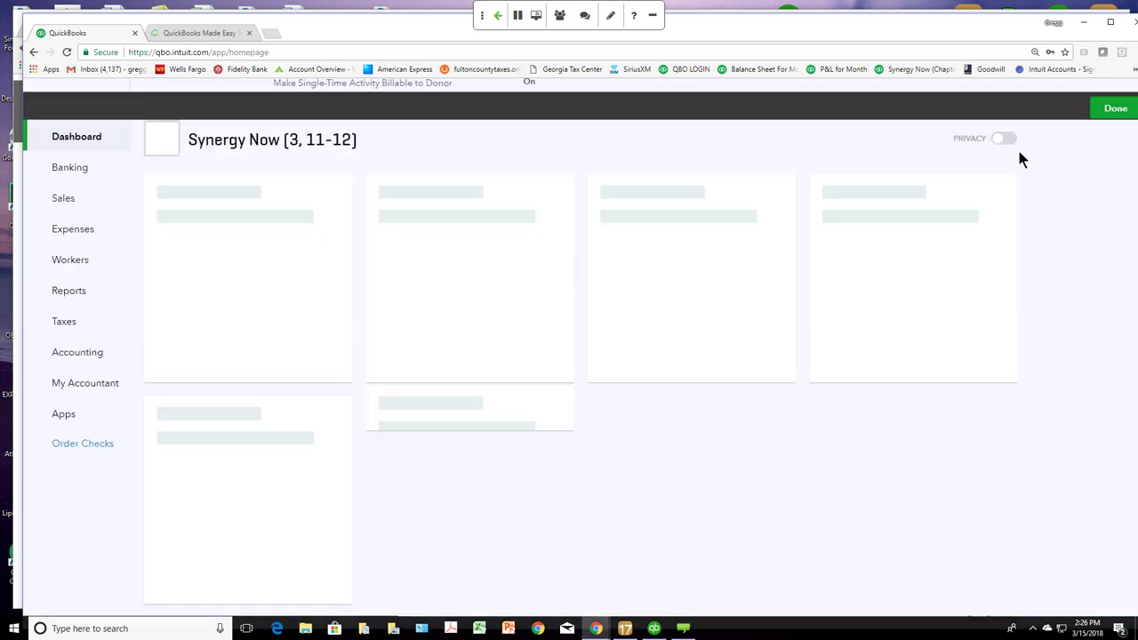
Step: View the sales transactions page and the employee and contractor lists under workers
left_click(71, 195)
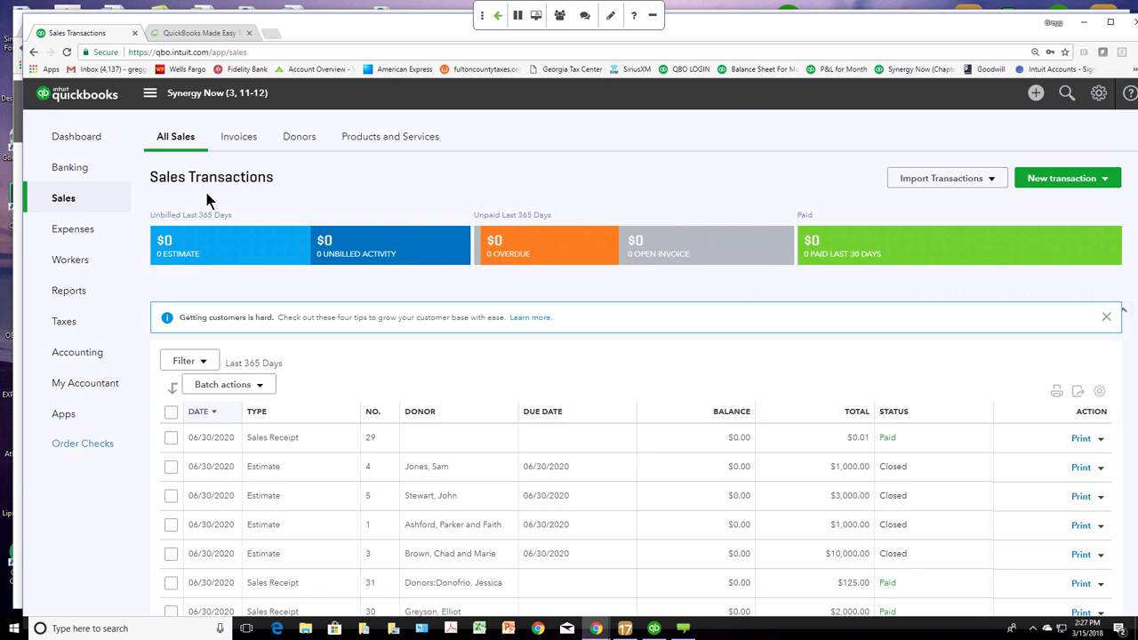
left_click(75, 267)
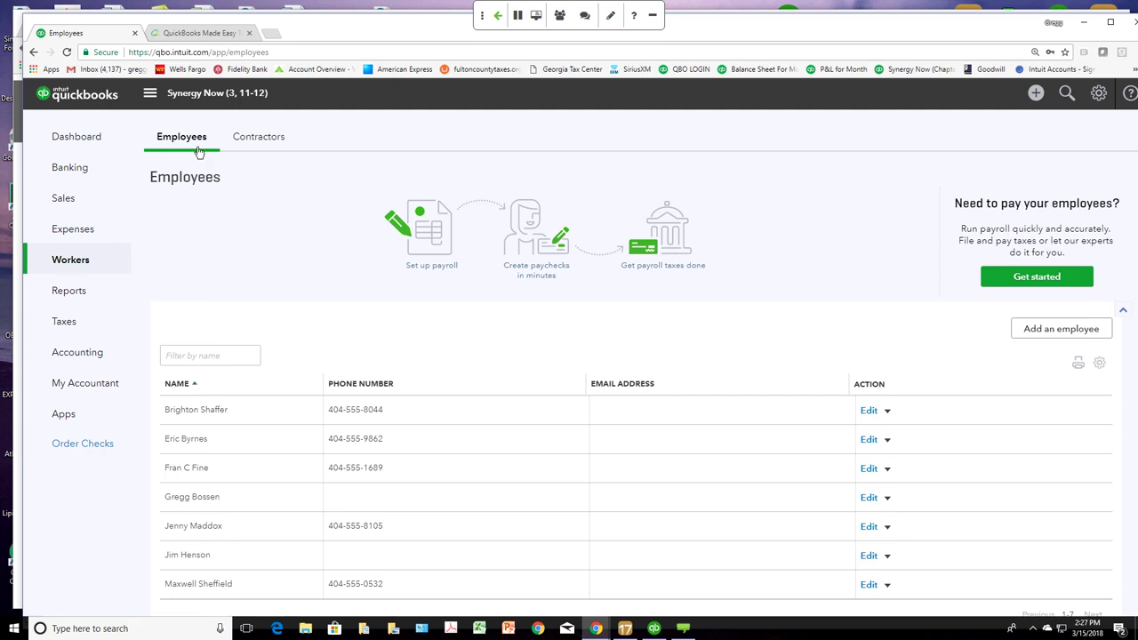
left_click(253, 140)
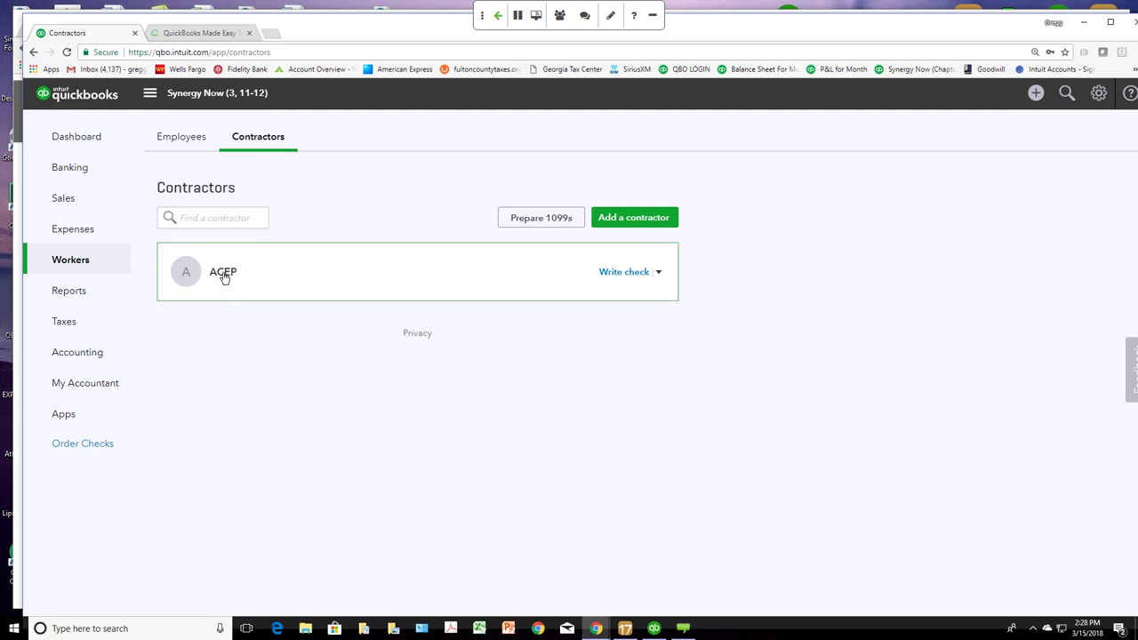
Step: Create and save a new vendor with display name dxooksdlnsvns and payments tracked for 1099
left_click(84, 229)
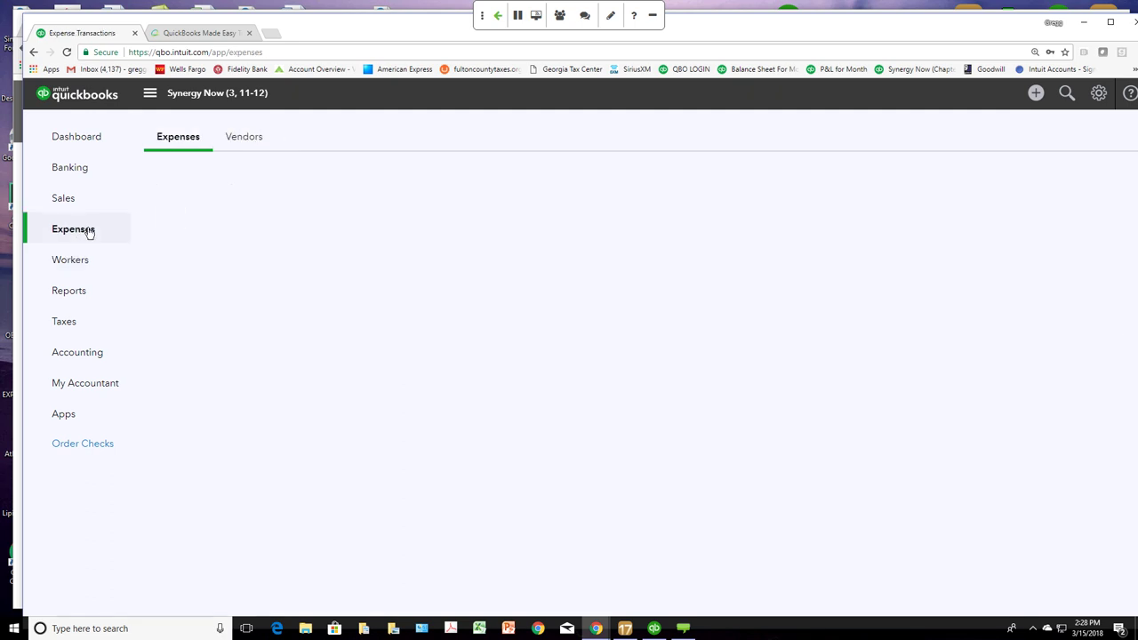
left_click(243, 141)
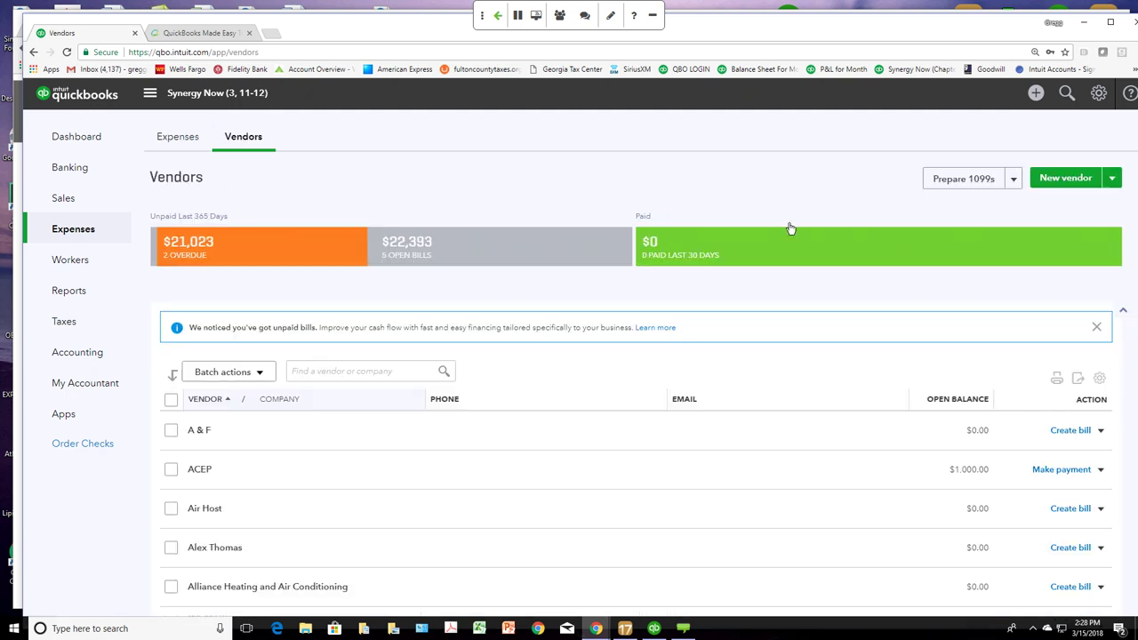
left_click(1066, 178)
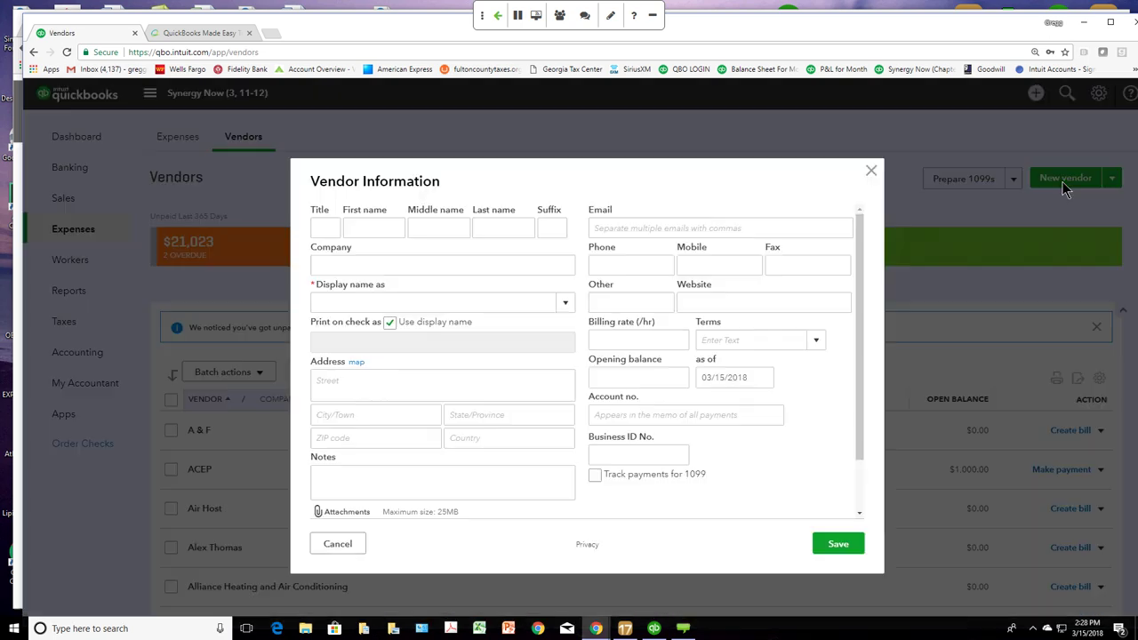
left_click(394, 304)
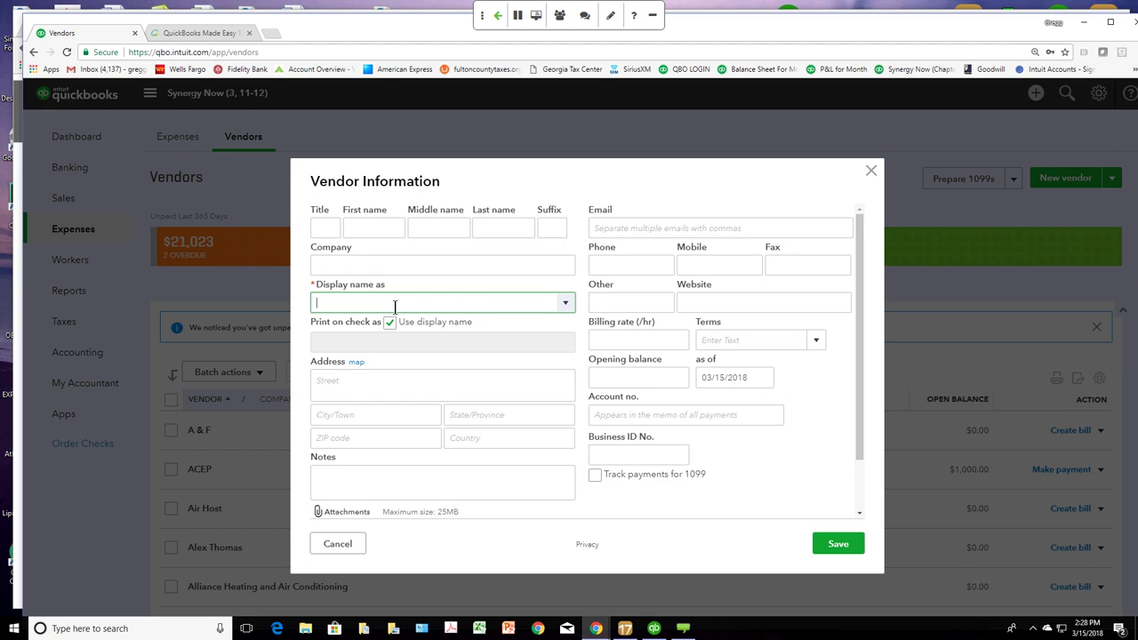
type("dxooksdlnsvns")
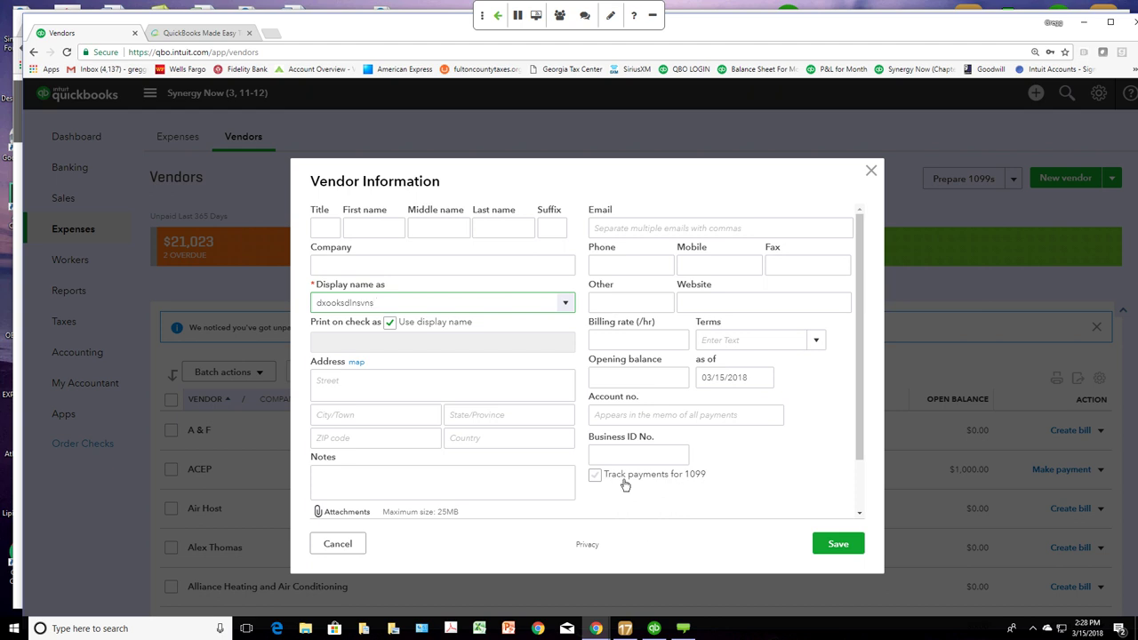
left_click(594, 475)
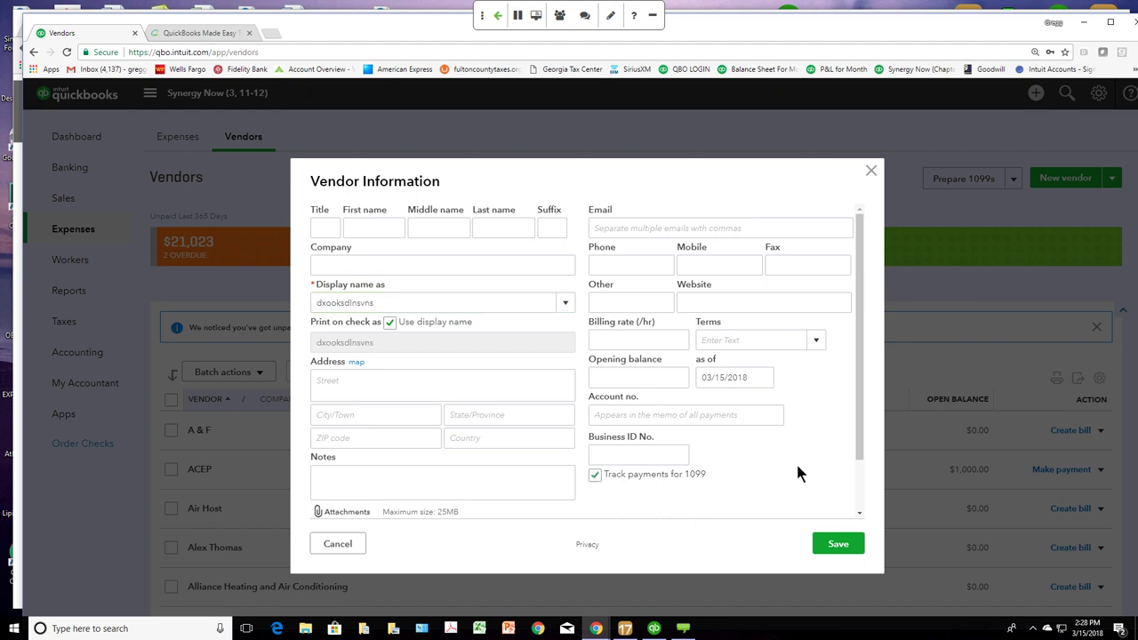
left_click(835, 545)
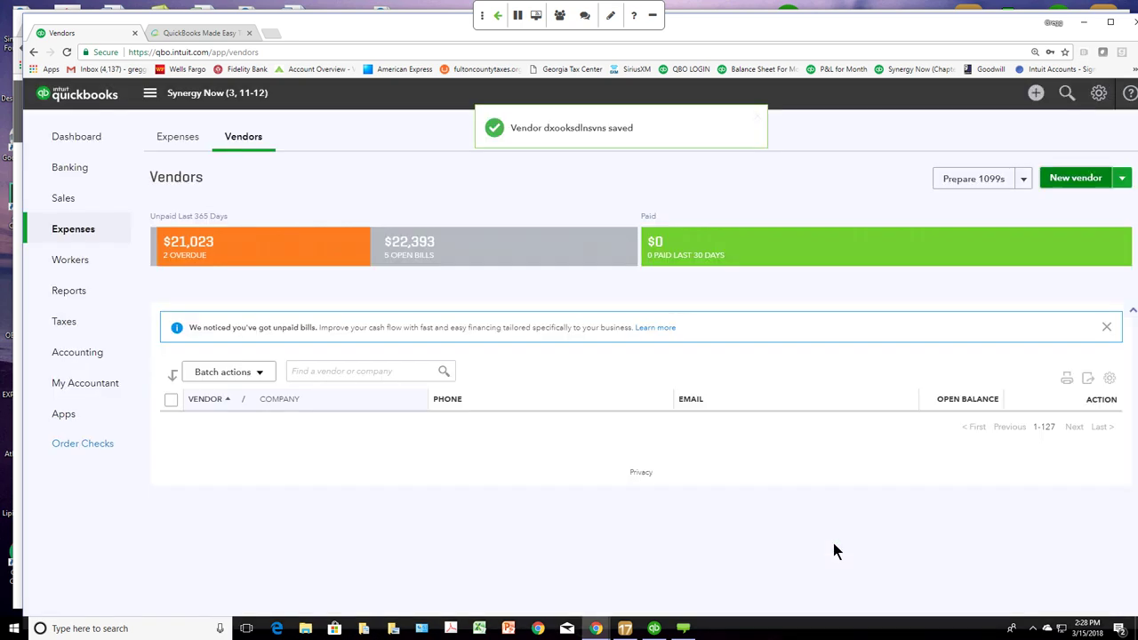
Step: Check the contractors list for the new vendor, and return to the dashboard and the sales transactions
left_click(82, 259)
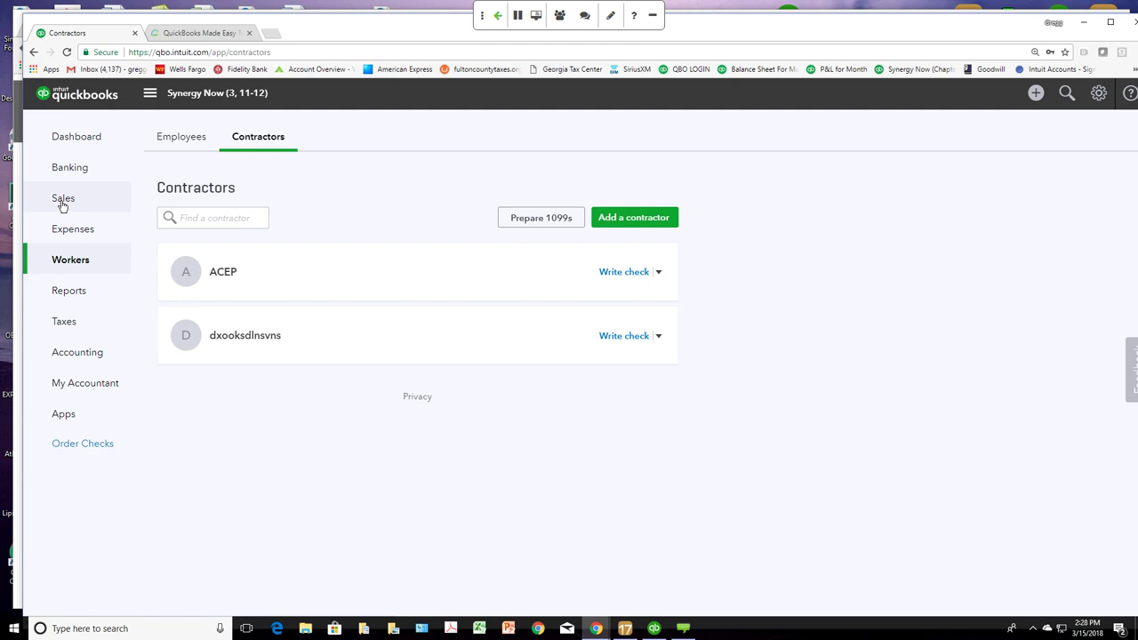
left_click(79, 142)
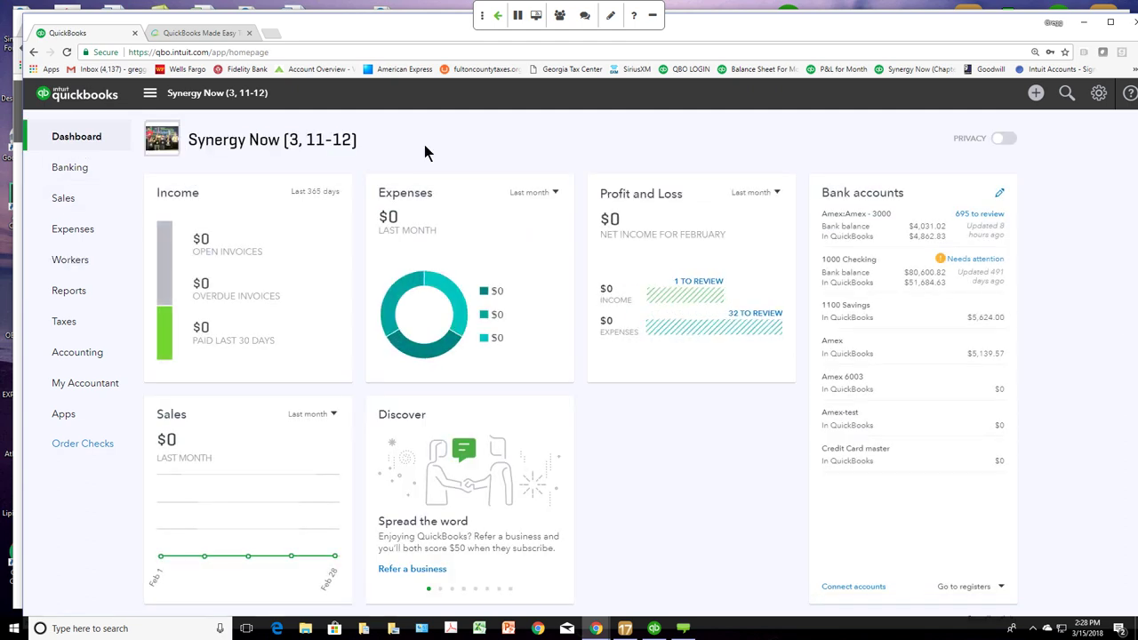
left_click(64, 198)
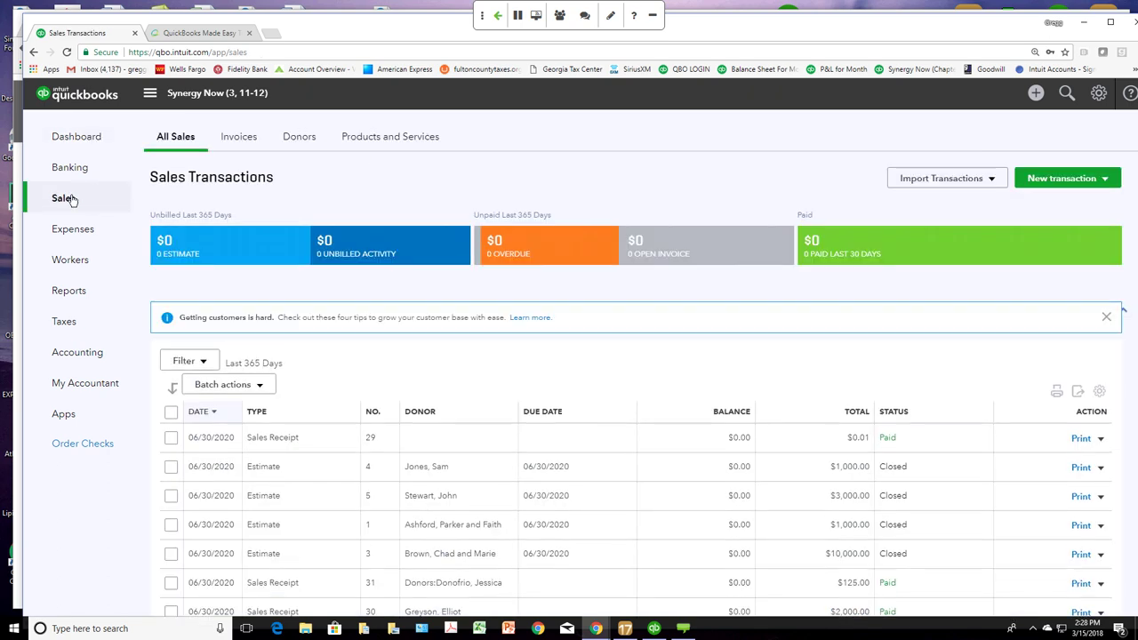
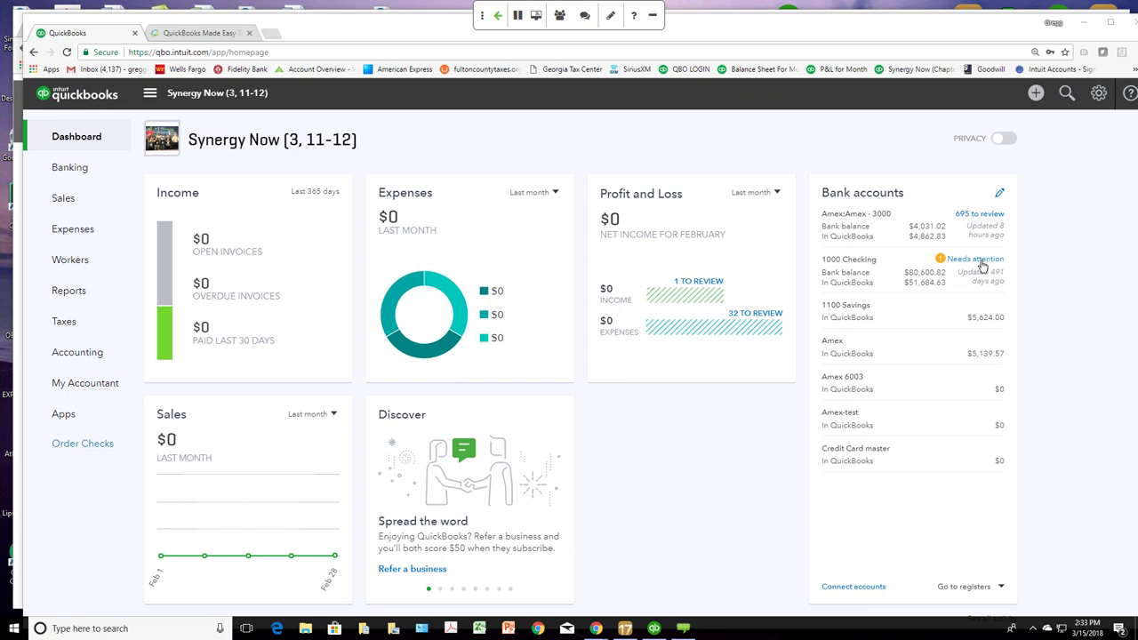
Step: Open the 1000 Checking bank feed from the dashboard and expand the 09/29/2016 deposit of $1,506.25 for review
left_click(959, 261)
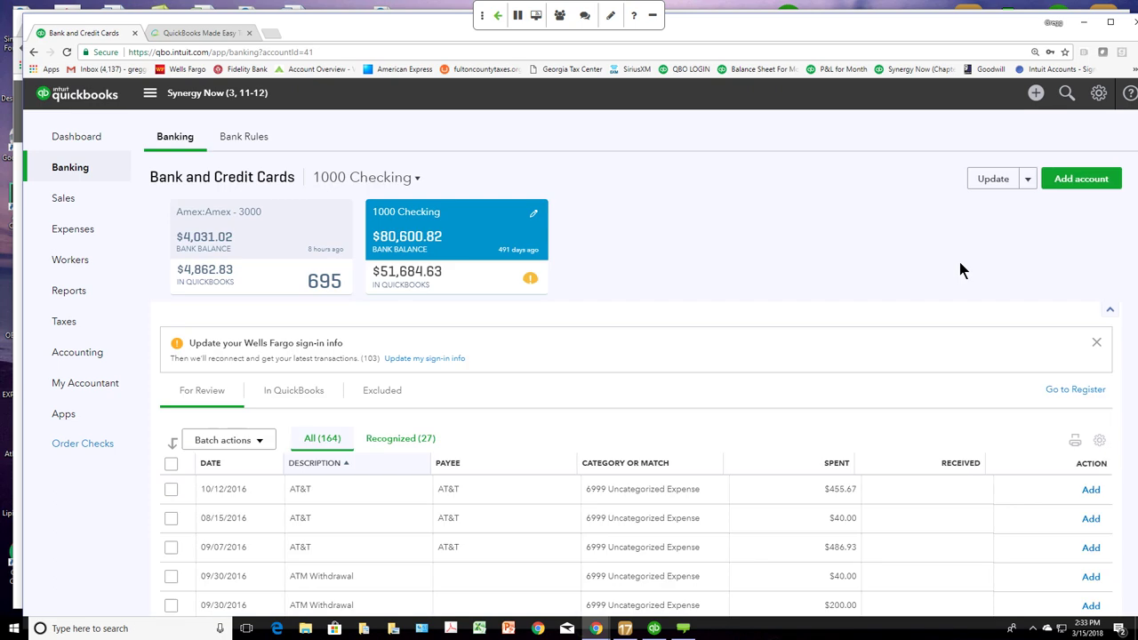
scroll(871, 308, "down", 3)
scroll(871, 307, "down", 6)
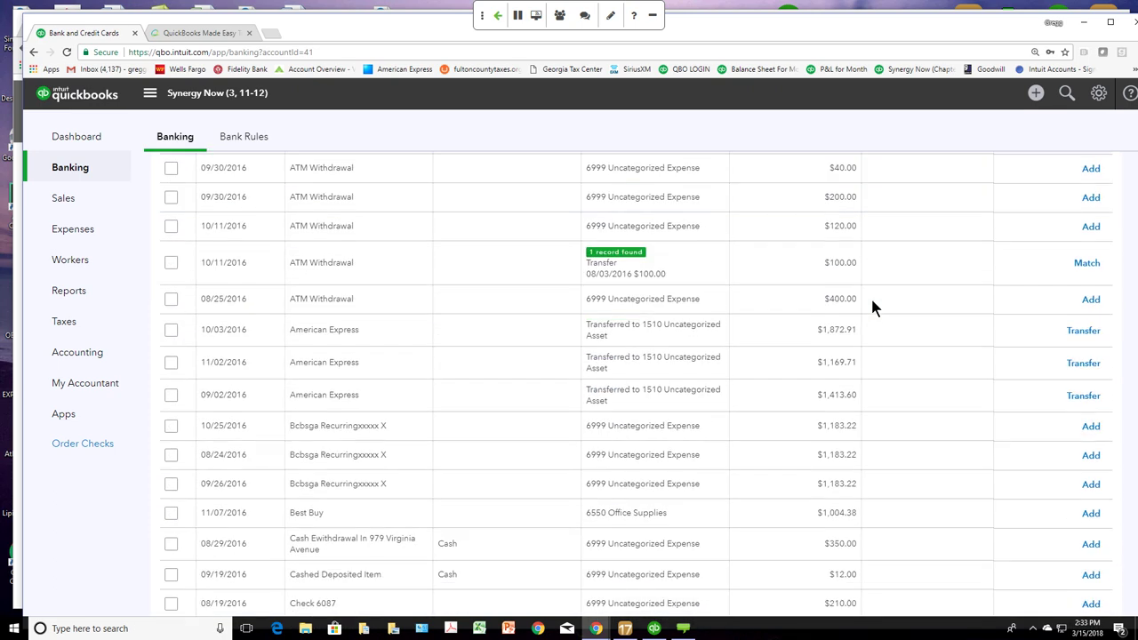
scroll(871, 308, "down", 8)
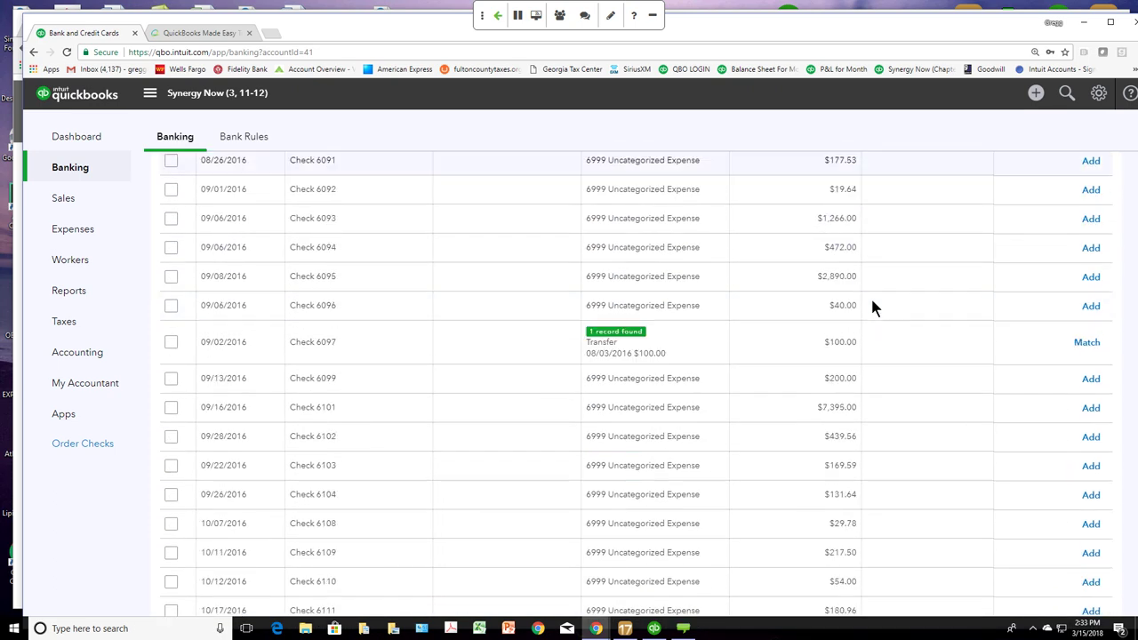
scroll(872, 308, "down", 3)
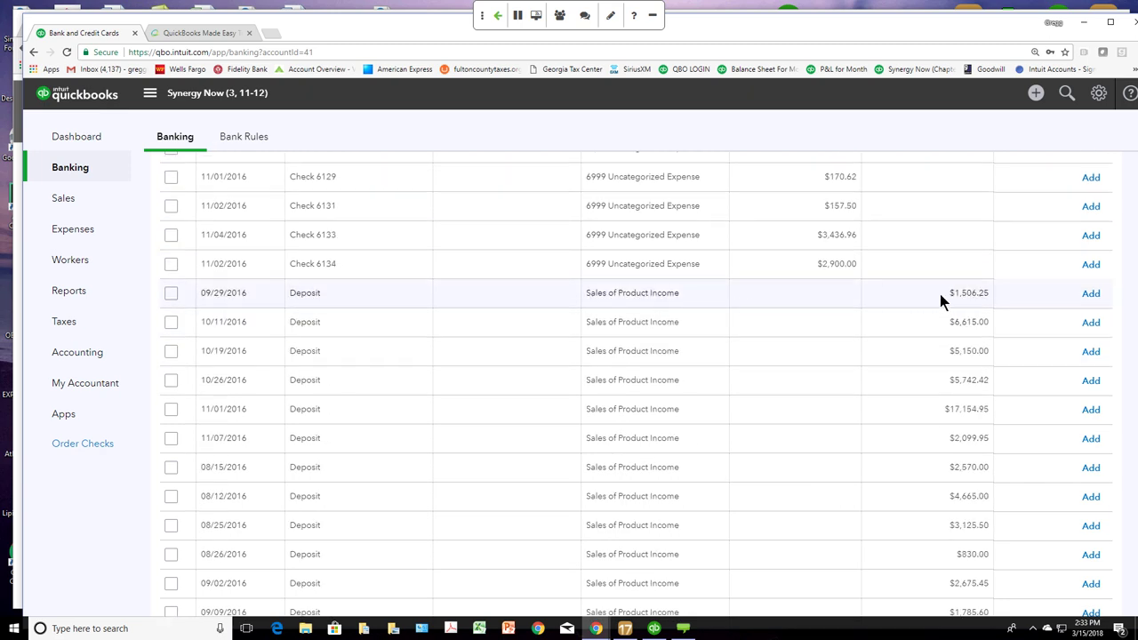
left_click(787, 294)
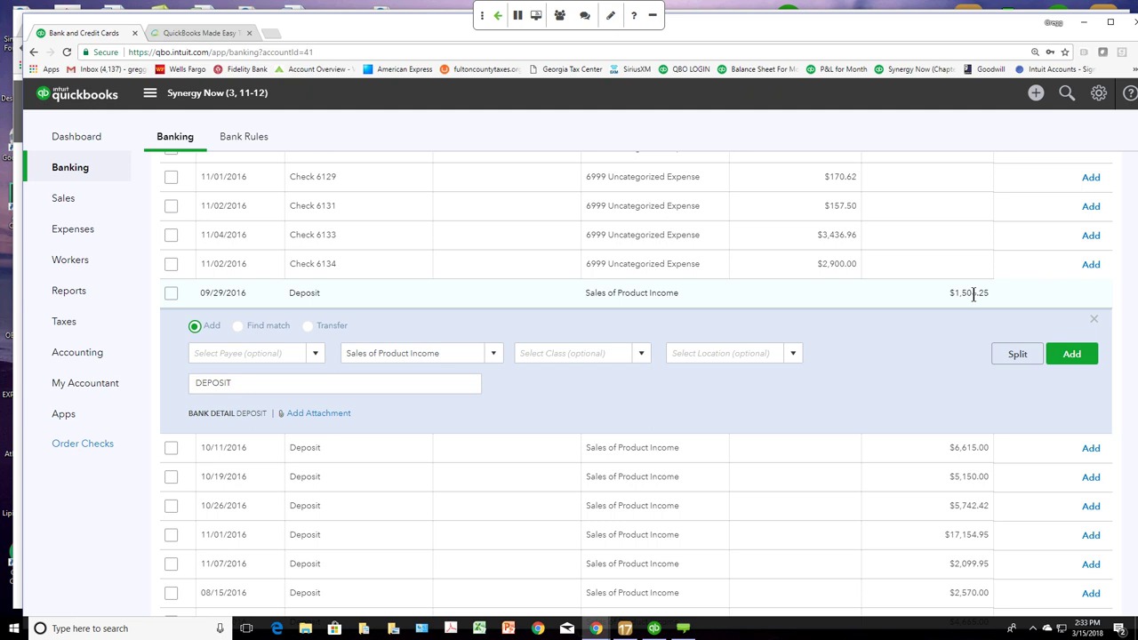
left_click_drag(982, 293, 991, 289)
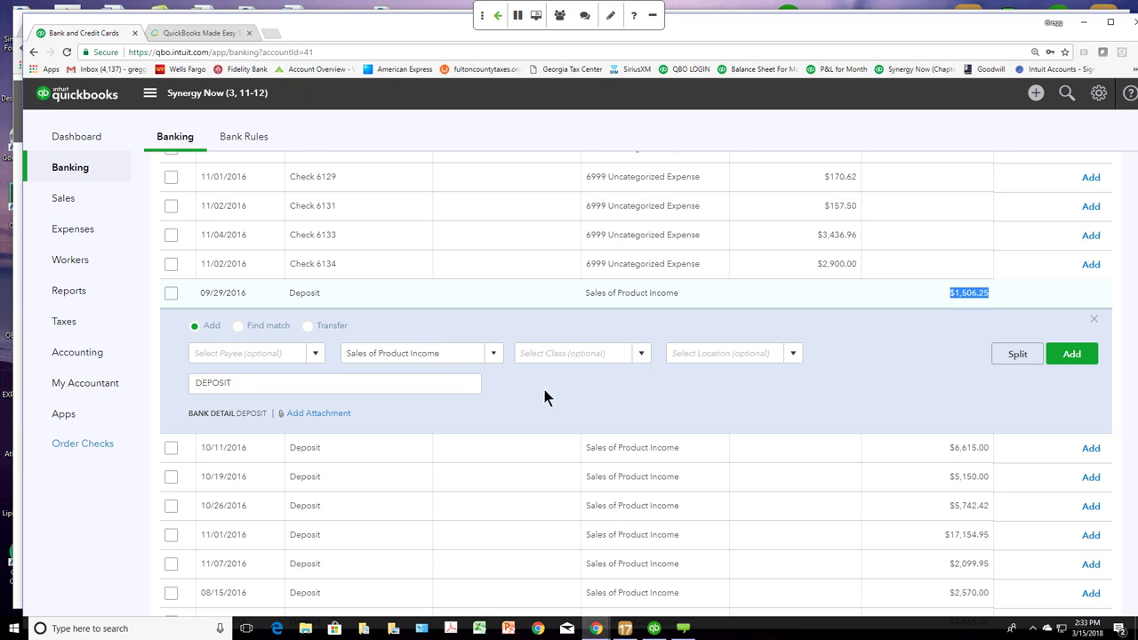
Step: Categorize the 09/29/2016 deposit as 4100 Individual Contributions with class 99 Fundraising
left_click(494, 357)
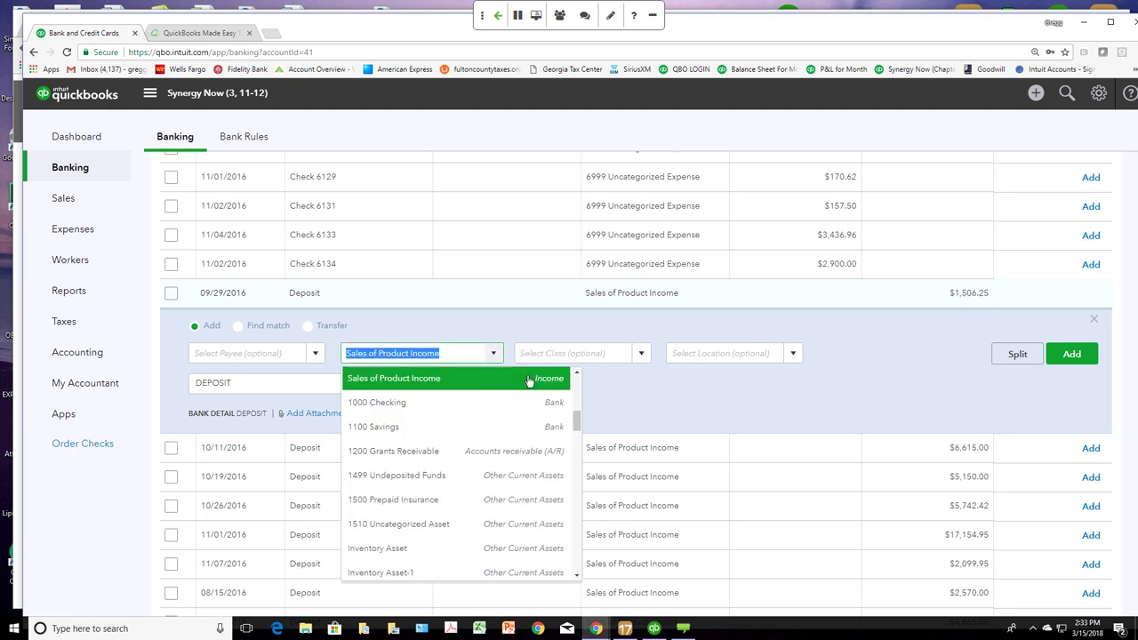
left_click_drag(577, 425, 561, 474)
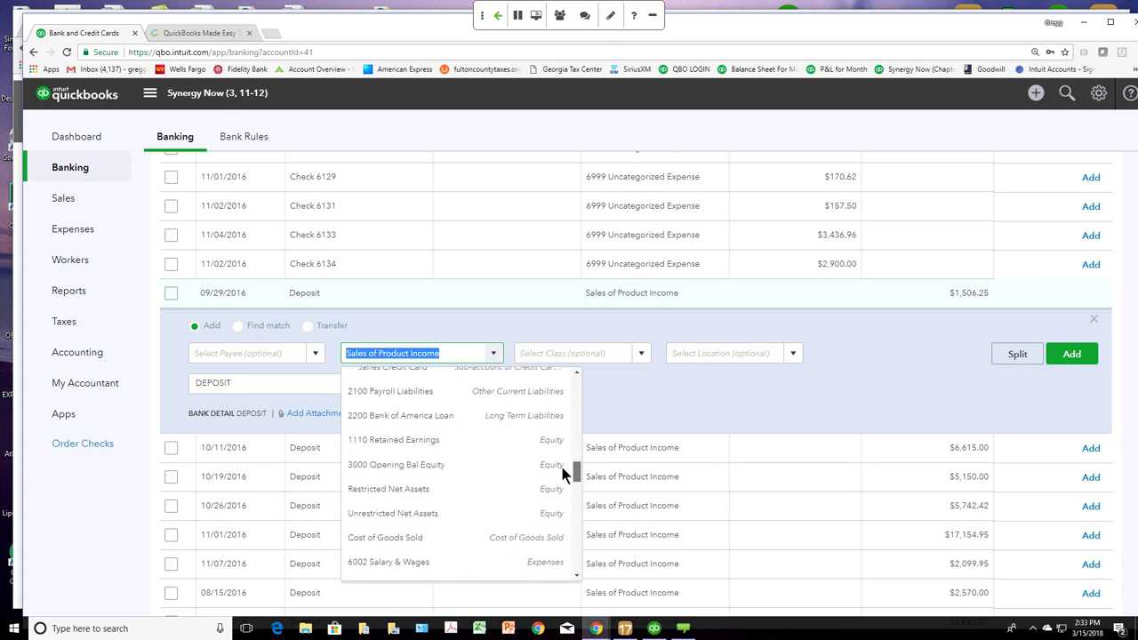
left_click_drag(562, 460, 572, 380)
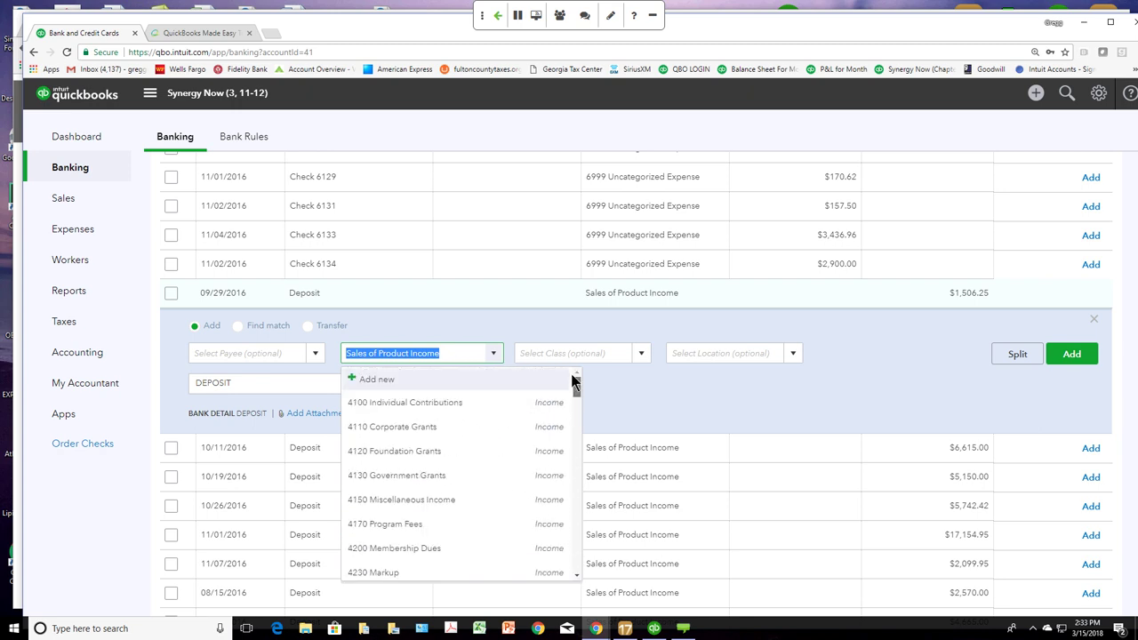
left_click(467, 402)
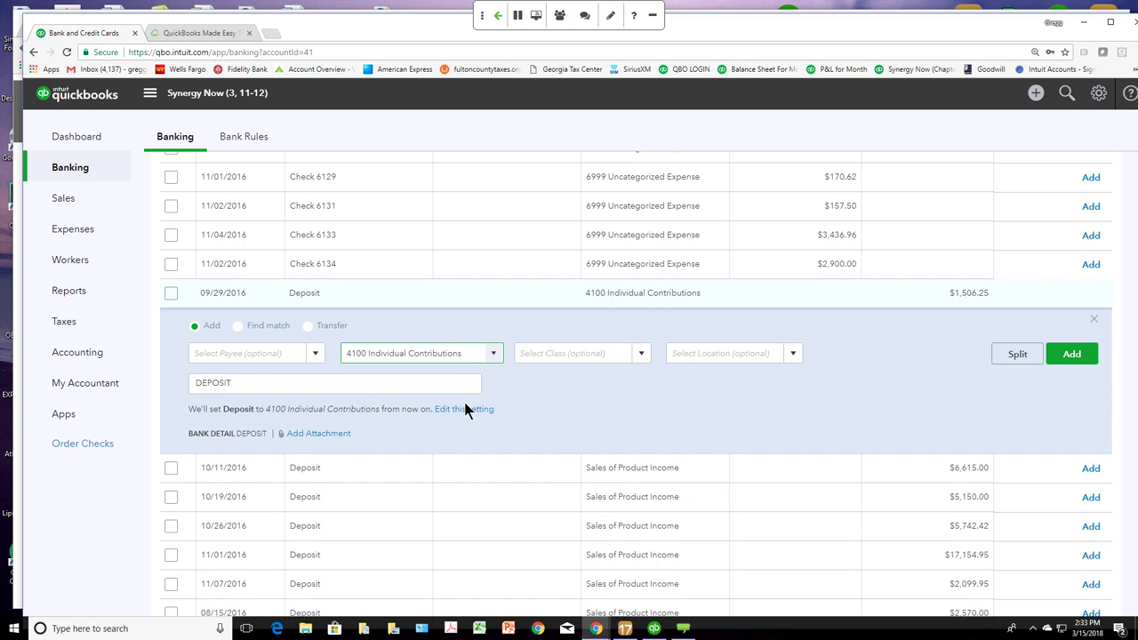
left_click(642, 355)
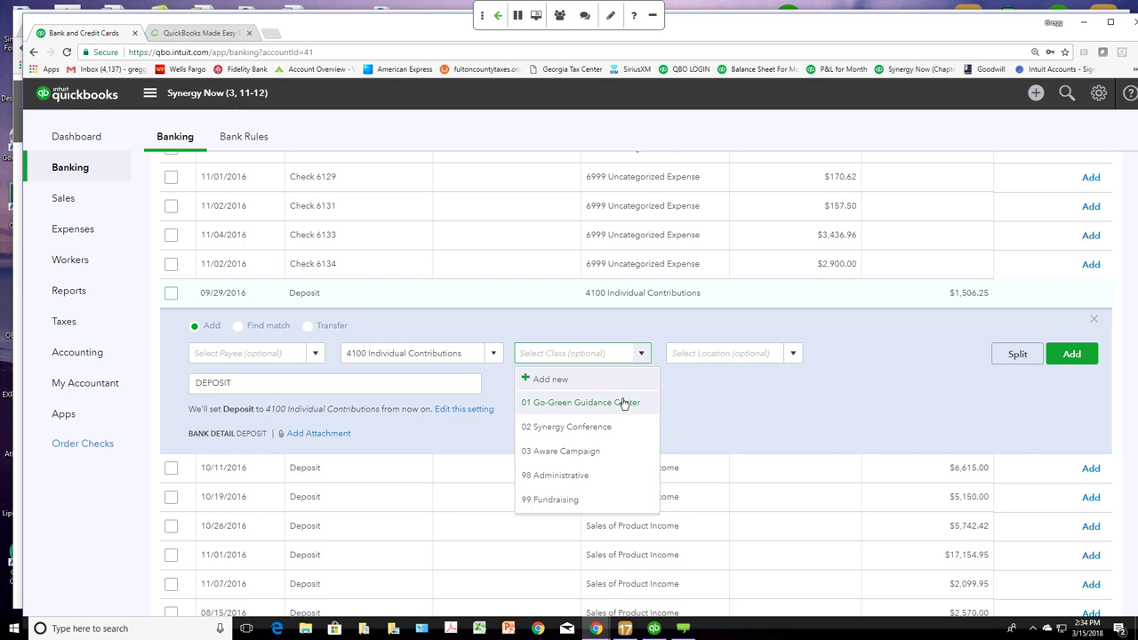
left_click(561, 503)
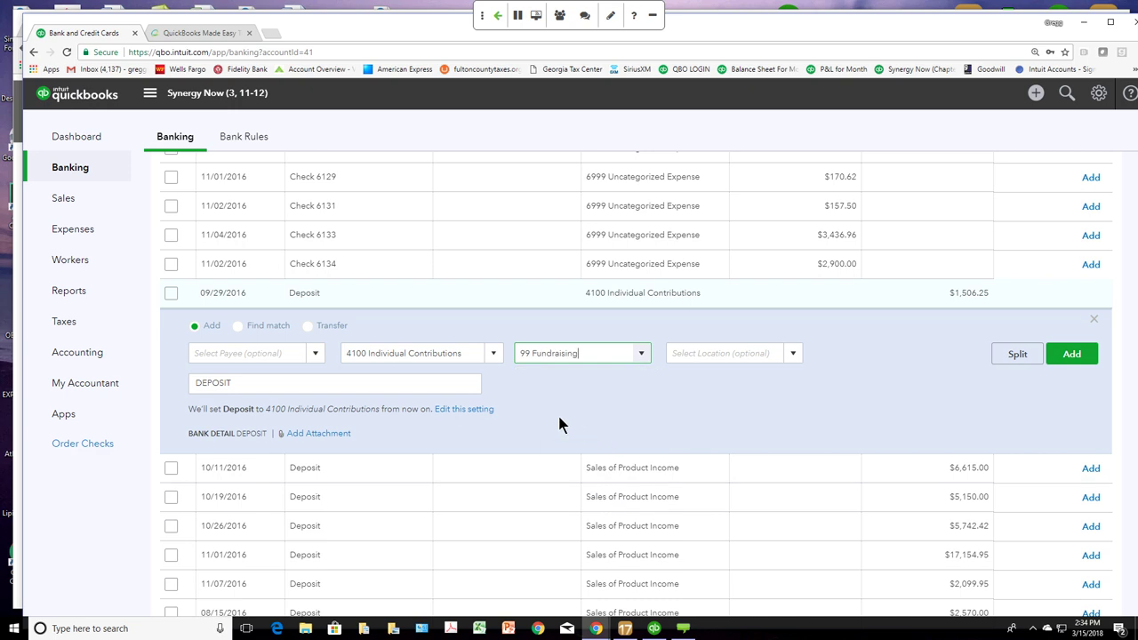
Step: Start splitting the 09/29/2016 deposit, with a first line of 1,000.00 for 4100 Individual Contributions under class 99 Fundraising
left_click(314, 354)
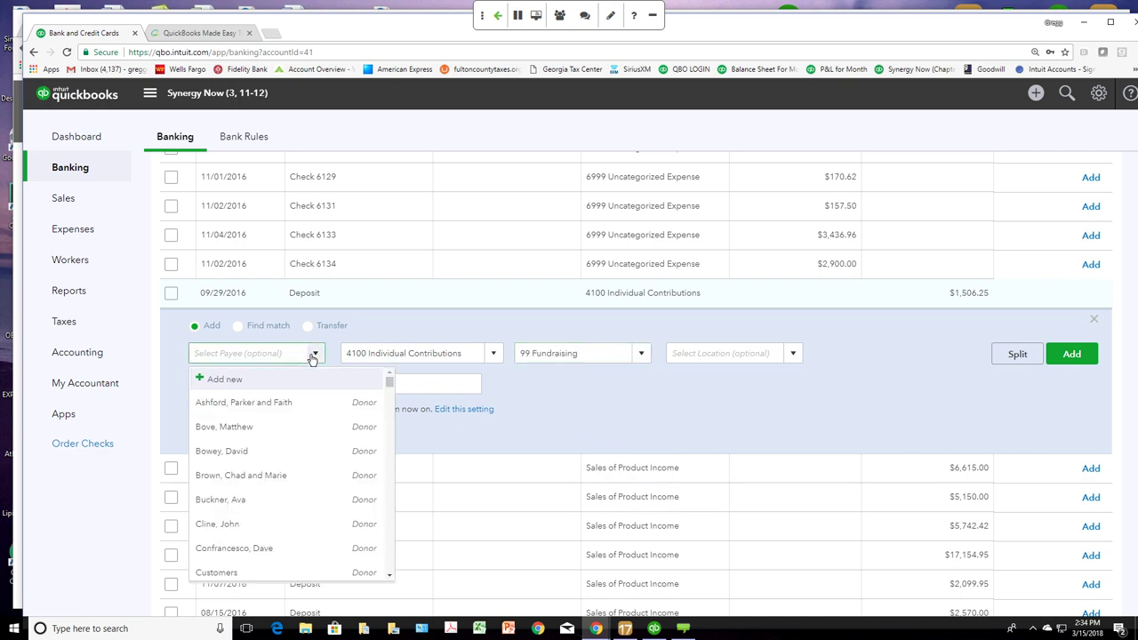
left_click(313, 354)
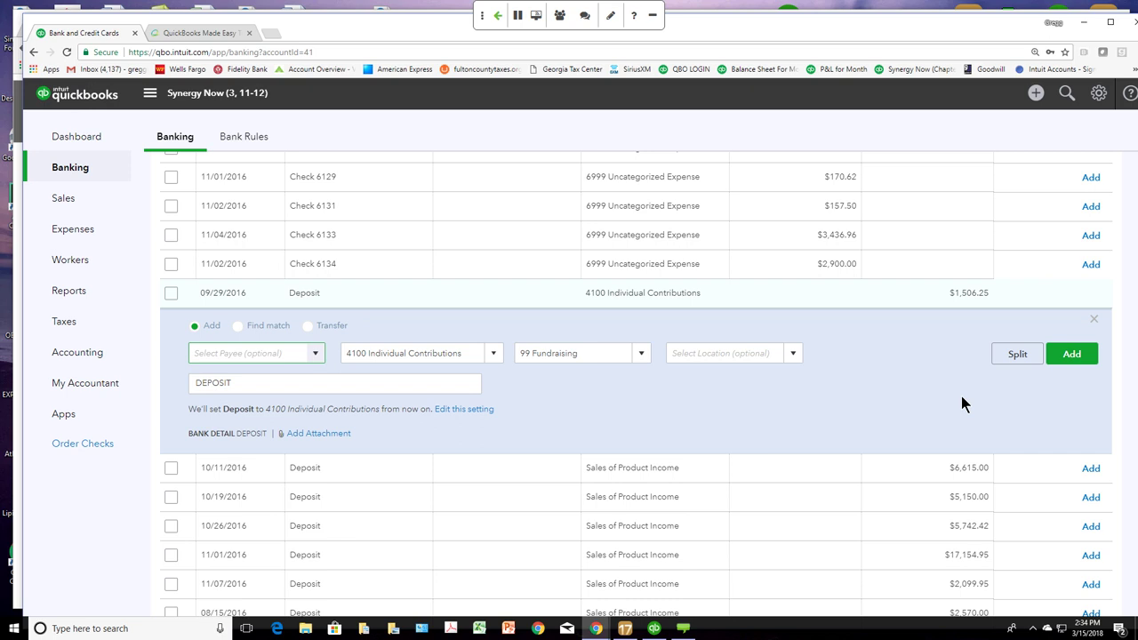
left_click(1016, 356)
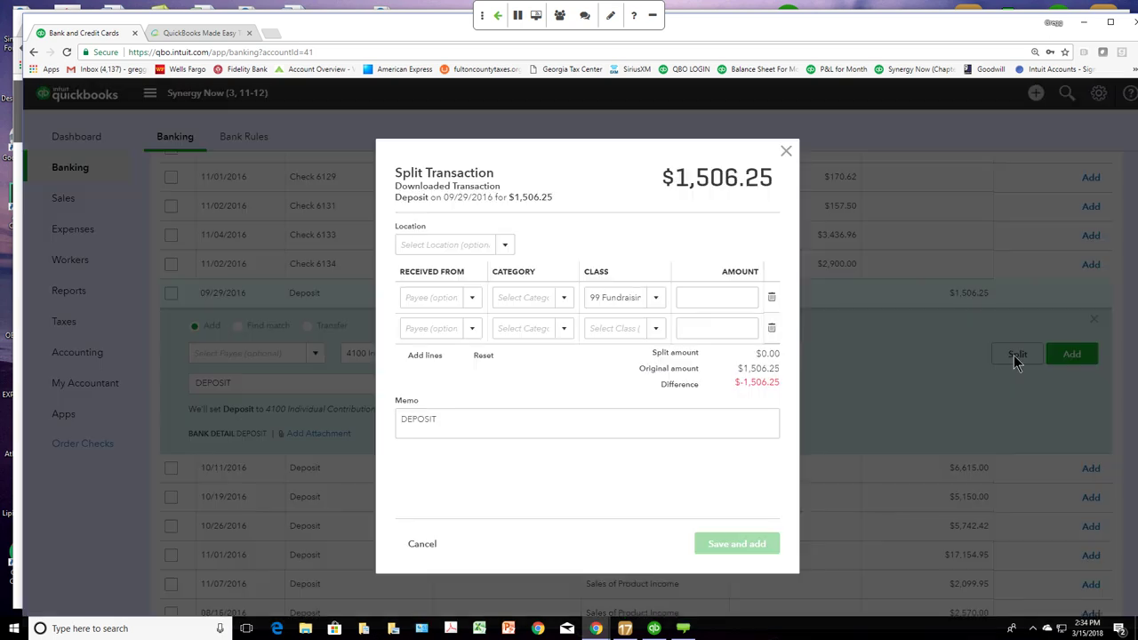
left_click(703, 297)
type("1000")
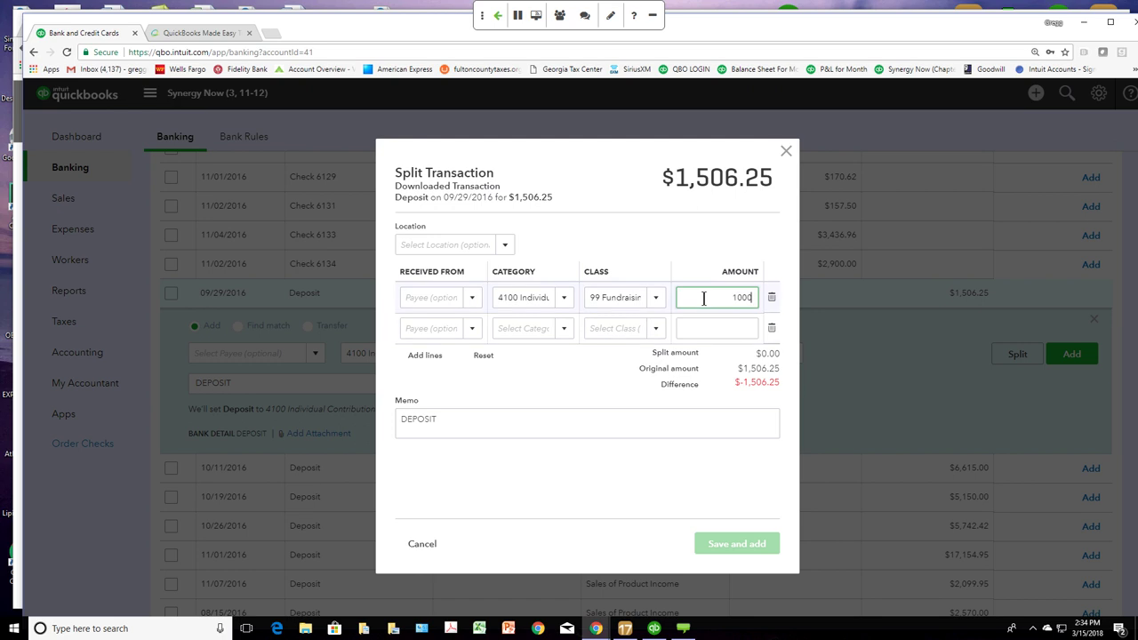
key("Tab")
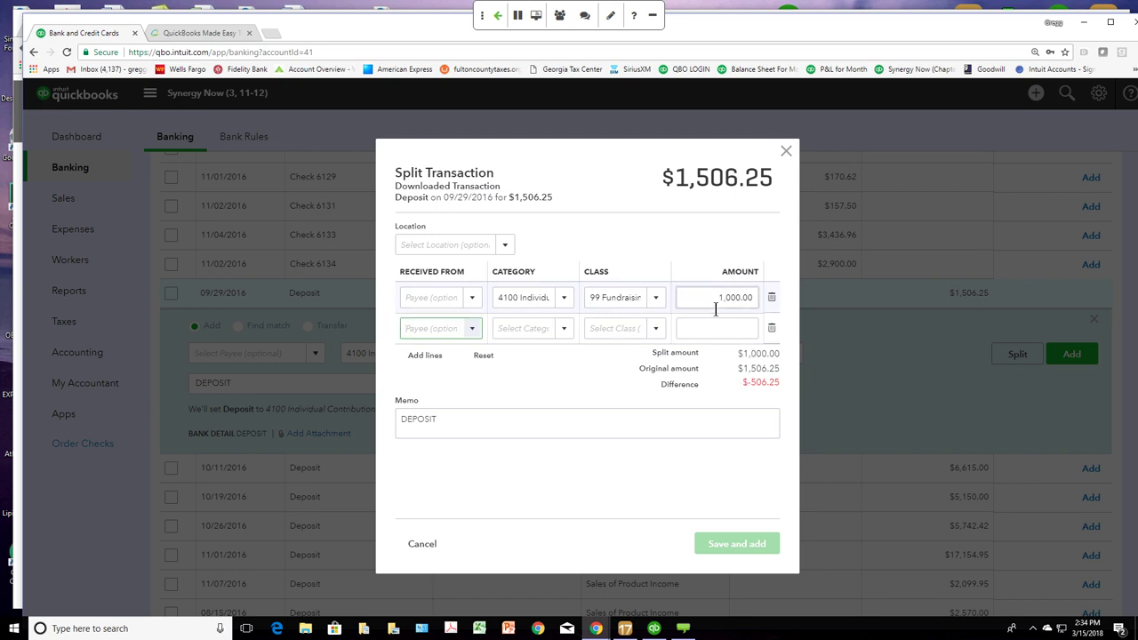
Step: Enter a second split line of 2,000.00 for 4110 Corporate Grants, and cancel the split
left_click(564, 330)
left_click(582, 401)
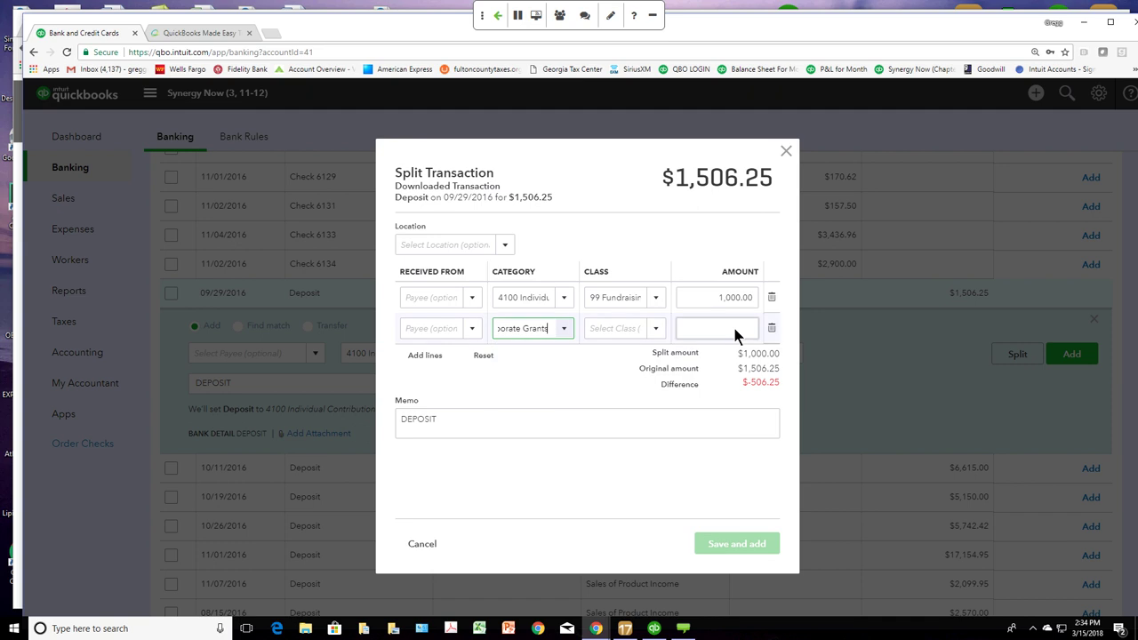
left_click(728, 327)
type("2000")
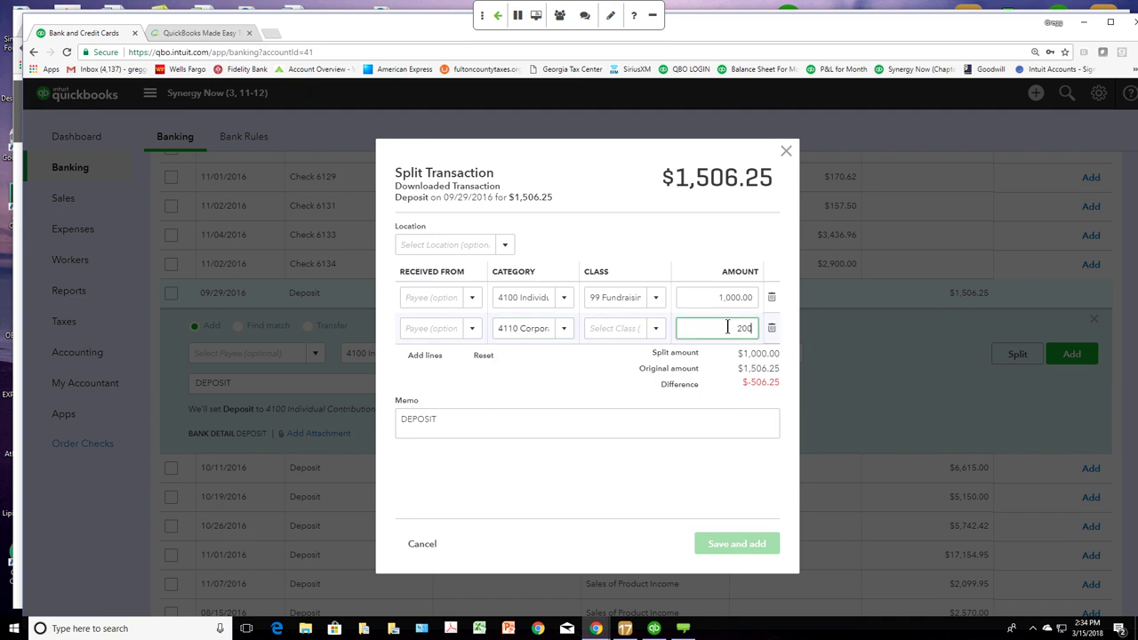
key("Tab")
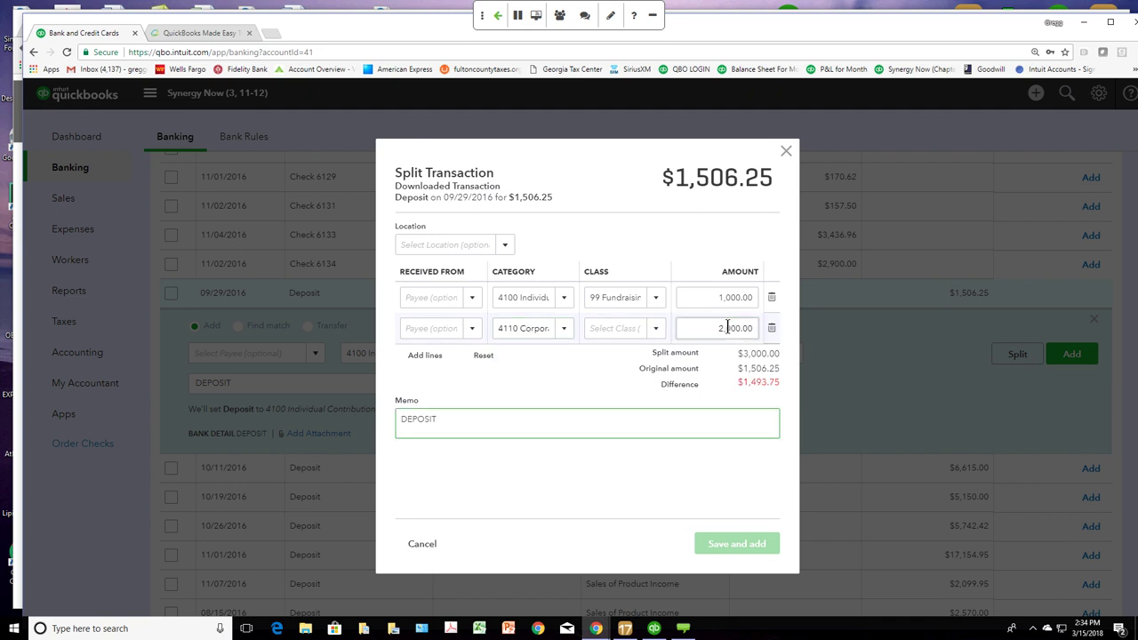
left_click(423, 543)
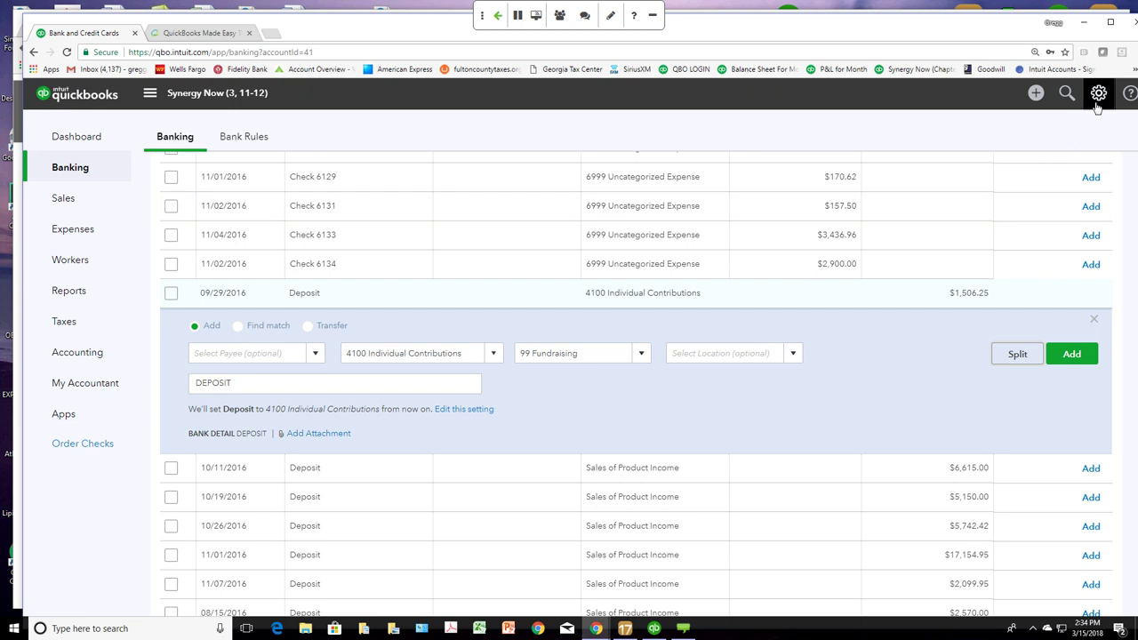
Step: Create a new bank deposit to 1000 Checking and assign its first other-funds line to 4200 Membership Dues
left_click(1036, 95)
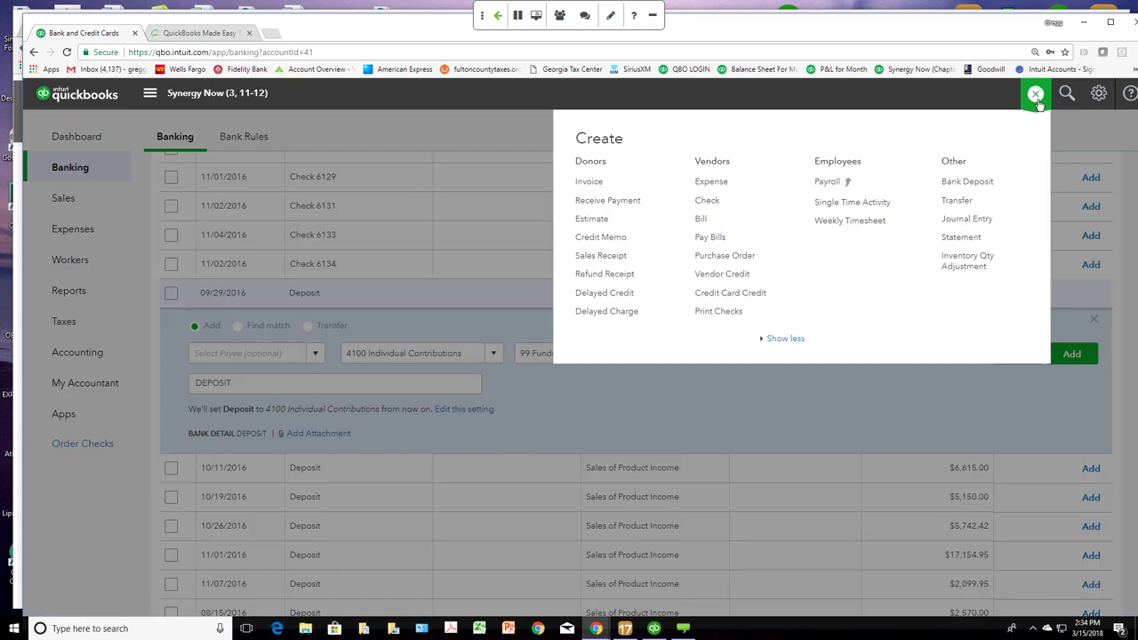
left_click(950, 183)
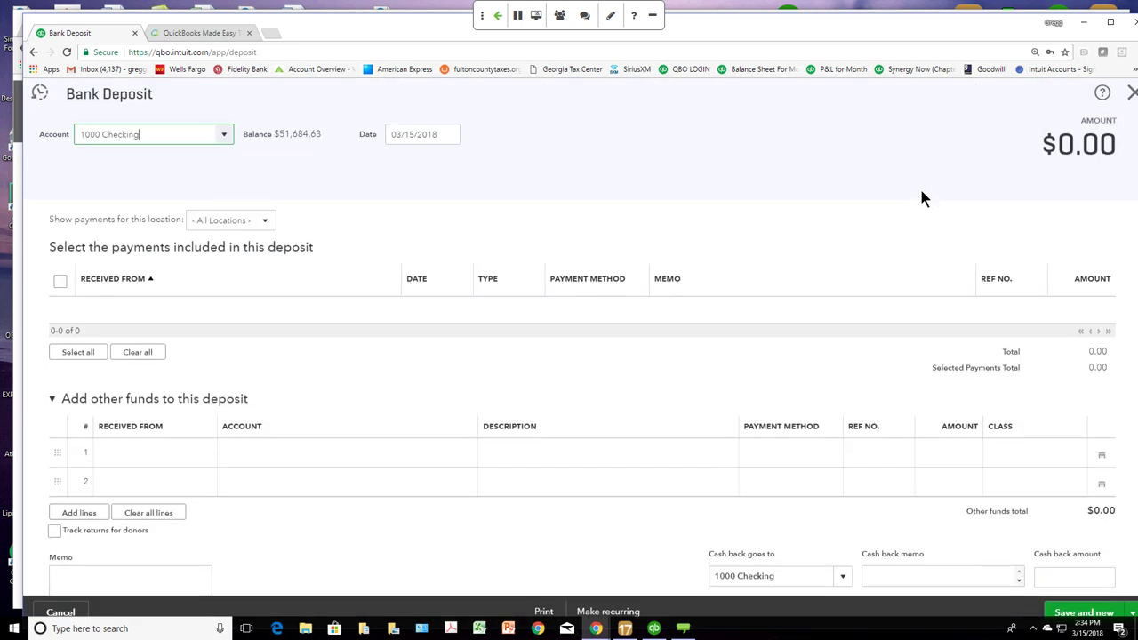
left_click(456, 465)
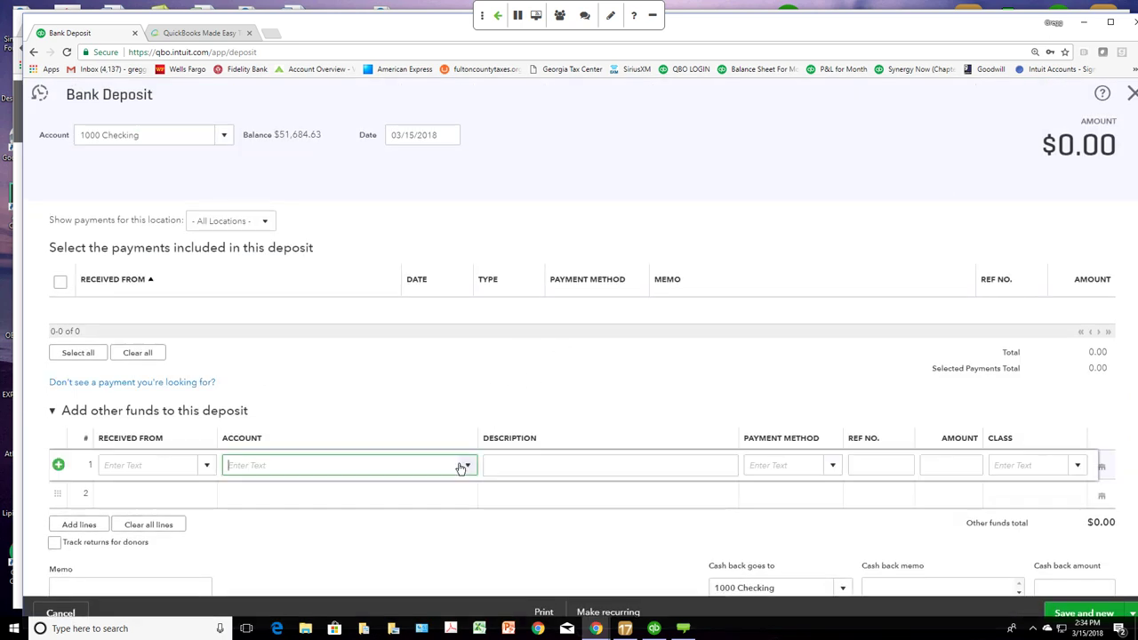
left_click(466, 465)
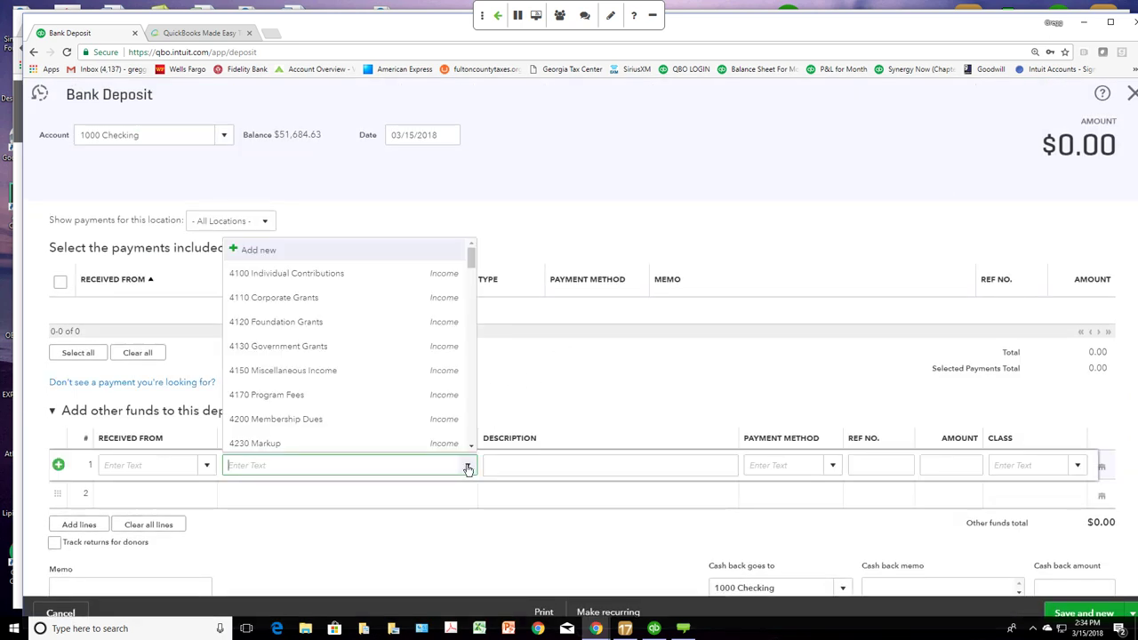
left_click(374, 278)
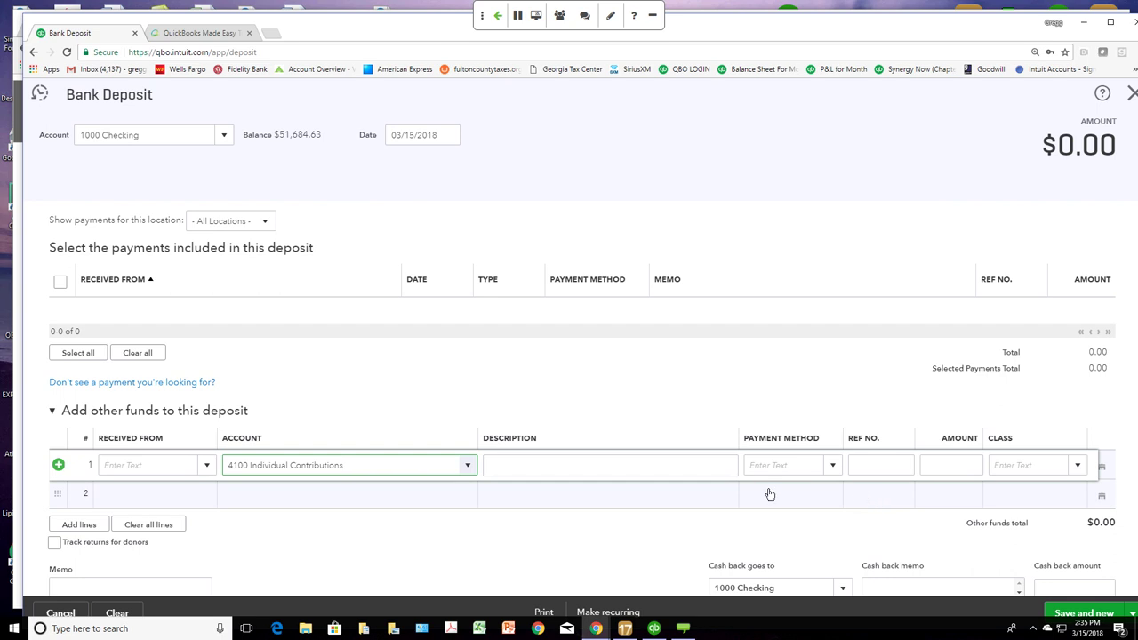
left_click(462, 467)
left_click(363, 400)
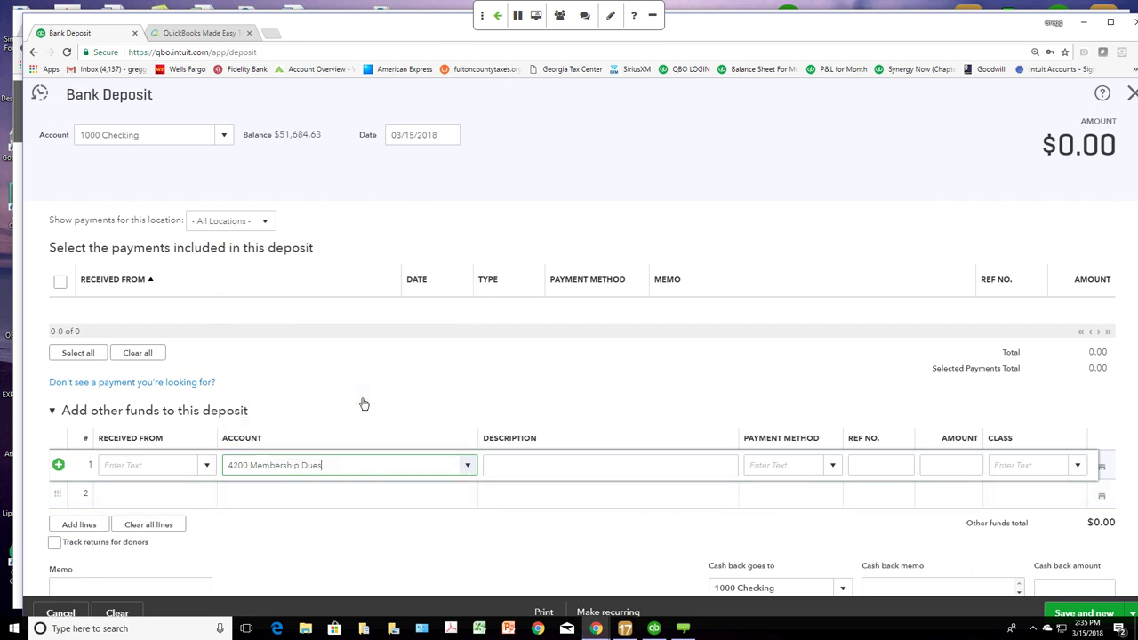
Step: Set the Membership Dues line's amount to 425.00 and its class to 01 Go-Green Guidance Center
left_click(940, 466)
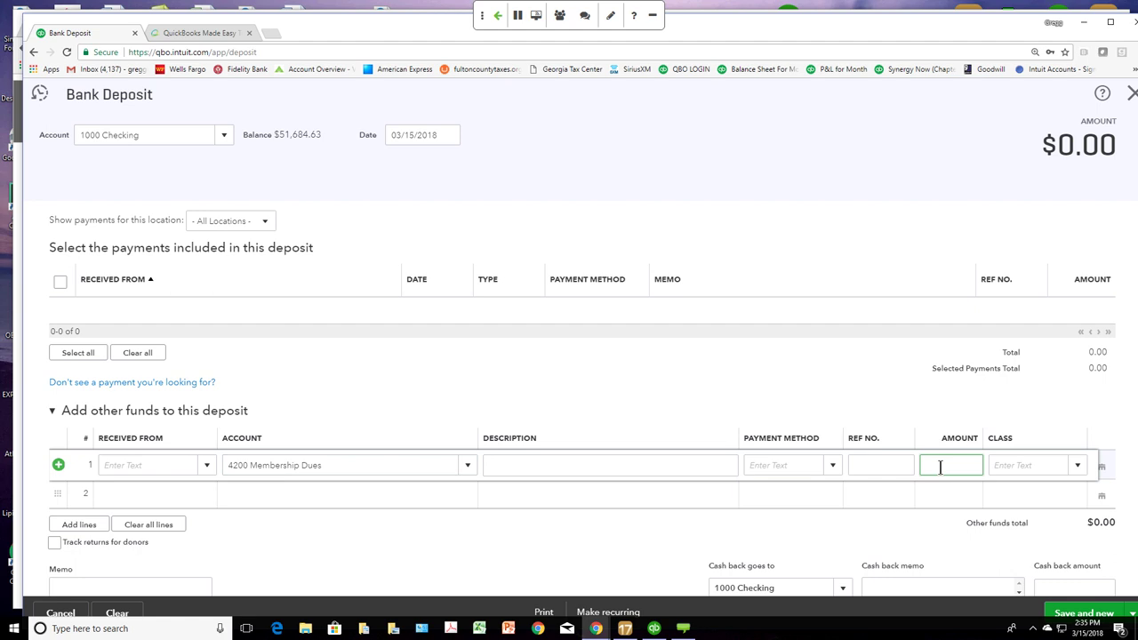
type("0")
key("Tab")
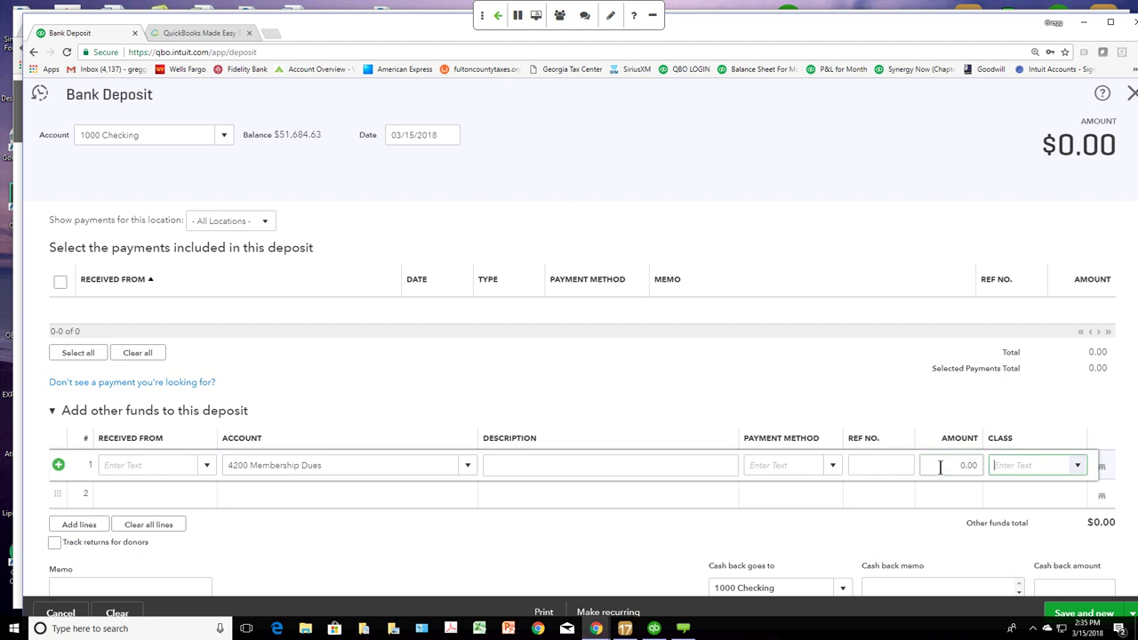
key("shift+Tab")
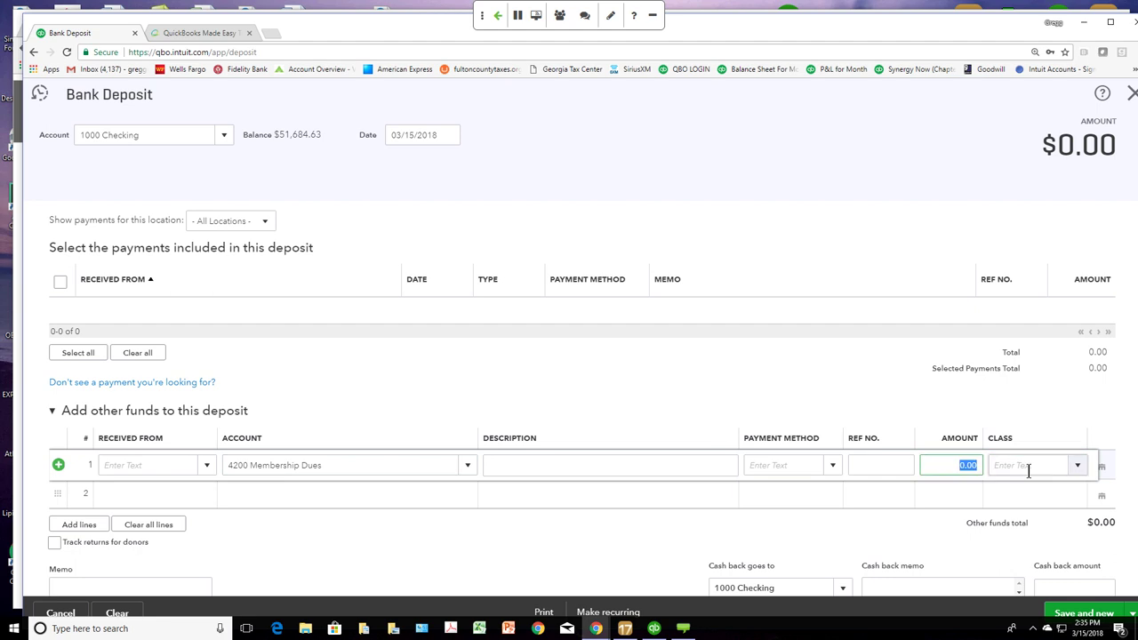
left_click(1029, 471)
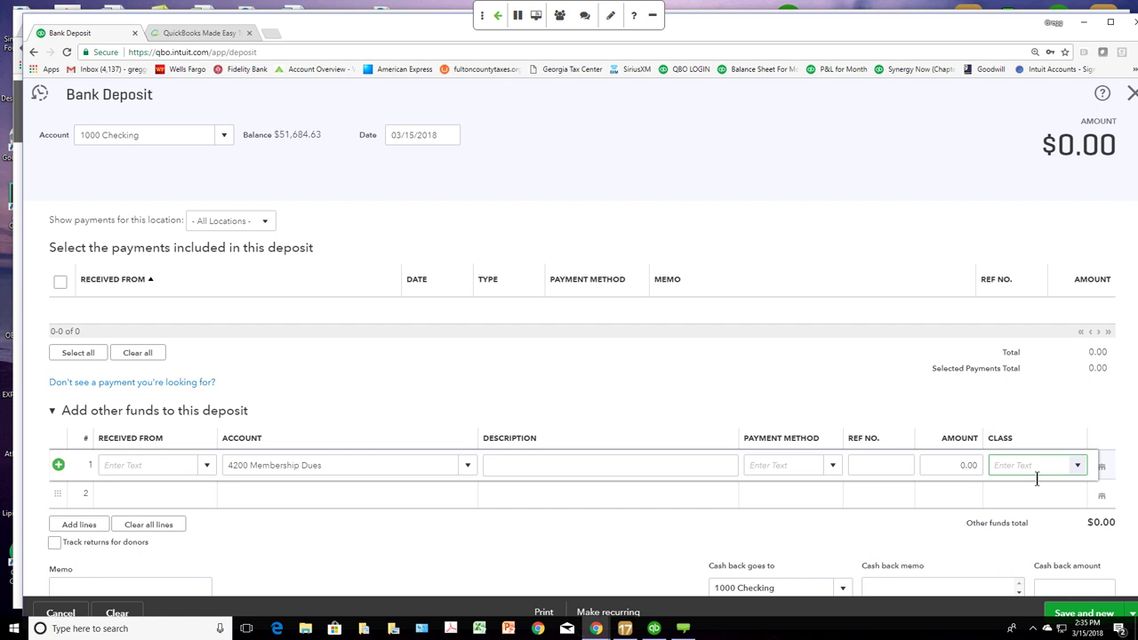
left_click(948, 465)
type("425")
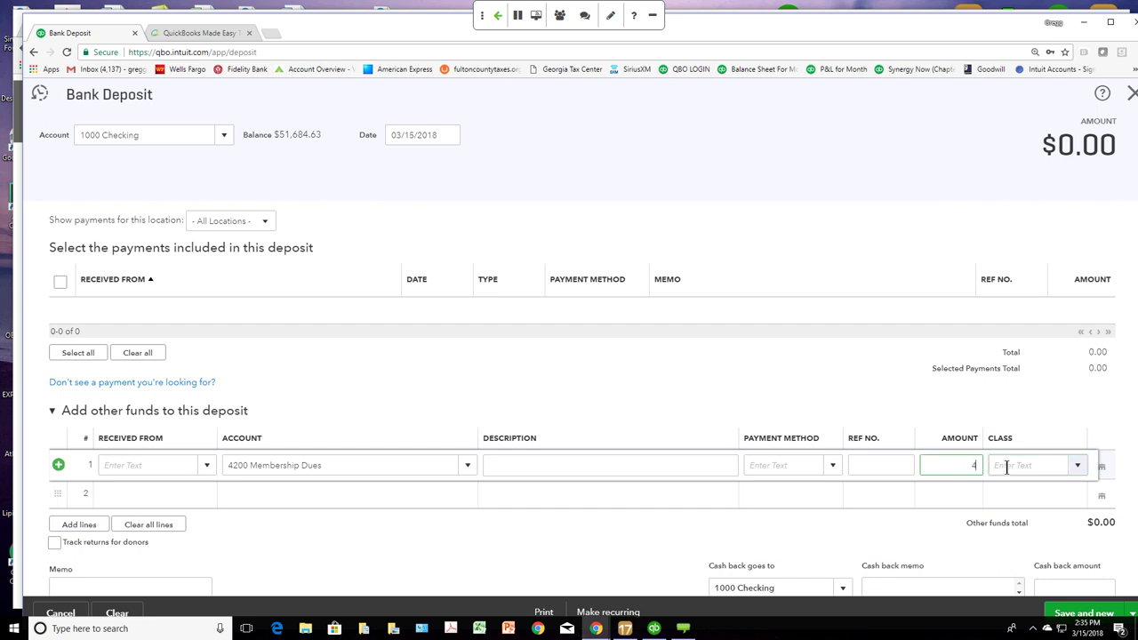
left_click(1008, 469)
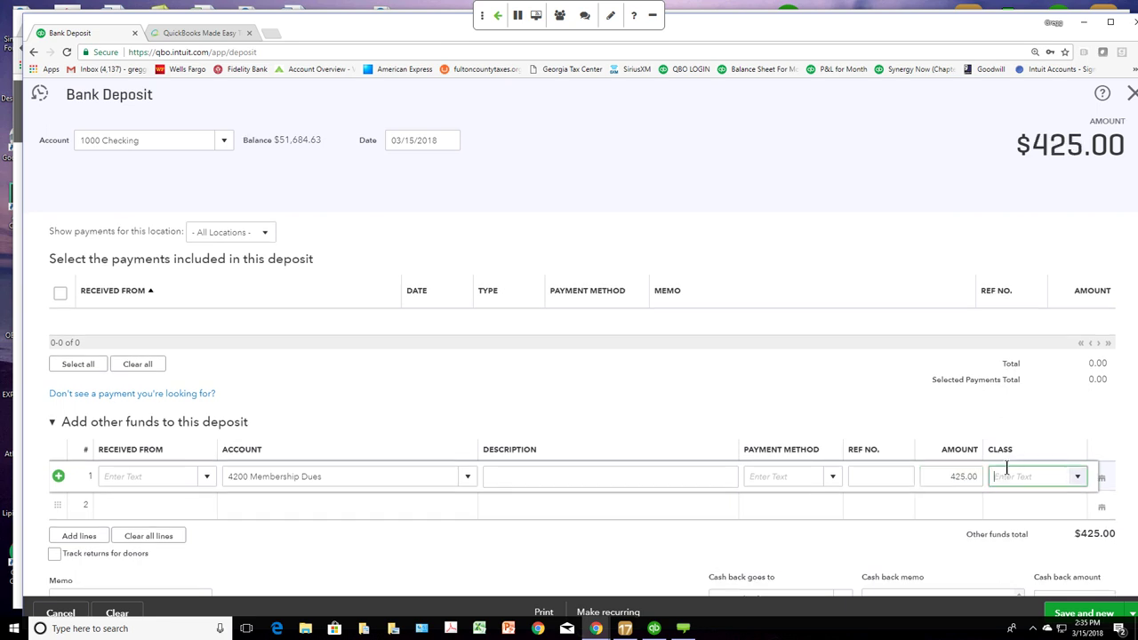
left_click(1077, 478)
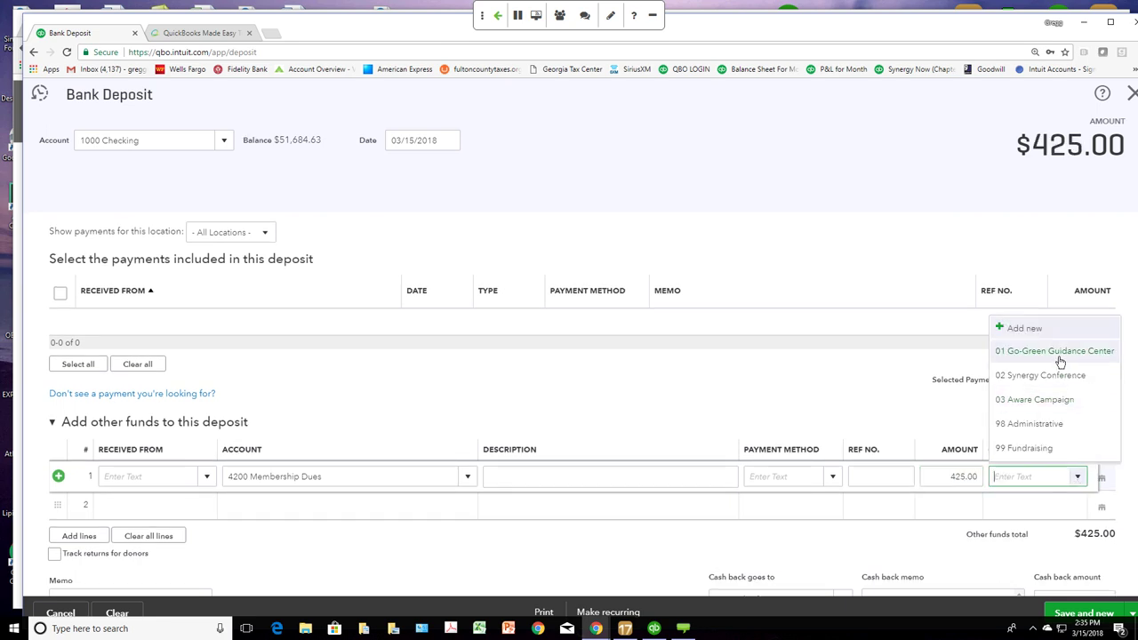
left_click(1057, 361)
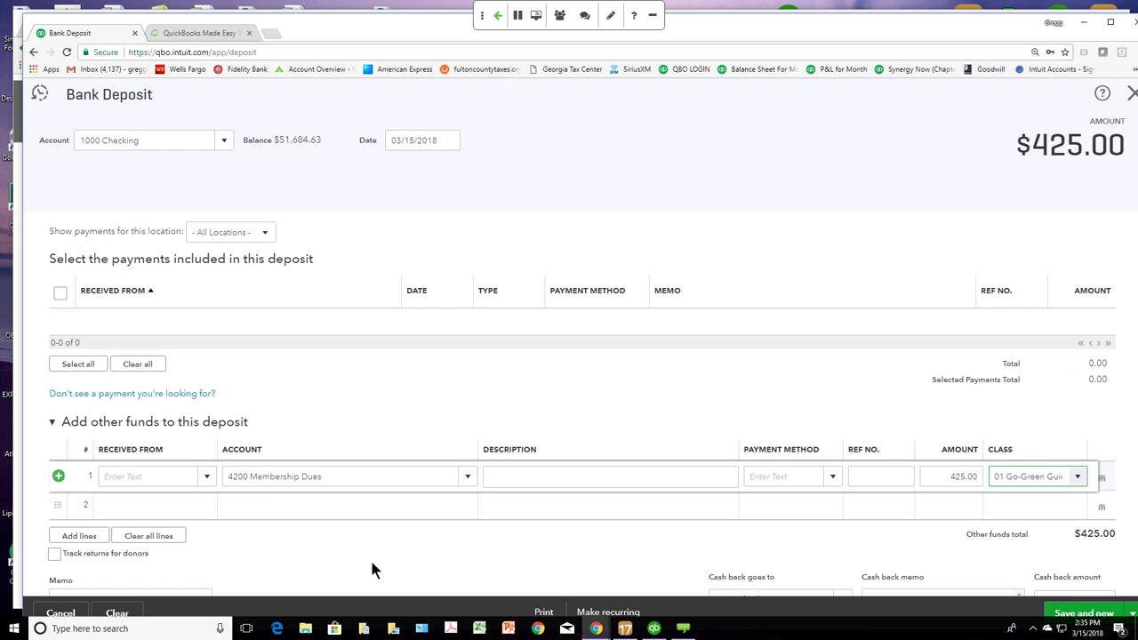
Step: Add a second deposit line of 1,925.00 for 4100 Individual Contributions with class 99 Fundraising, and leave the deposit without saving
left_click(381, 515)
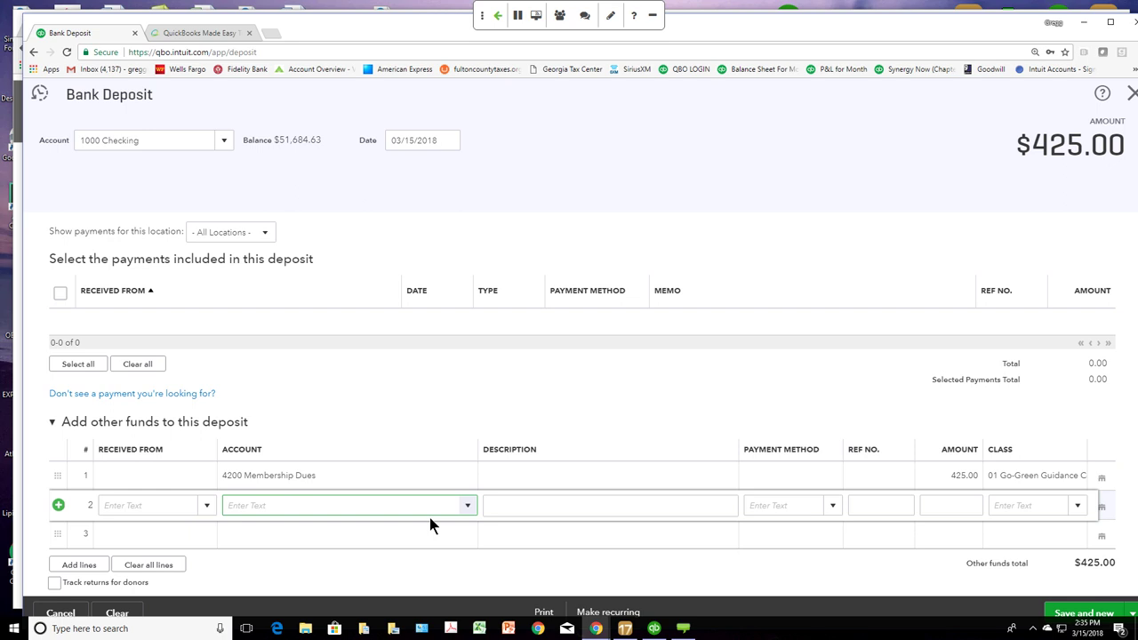
type("ind")
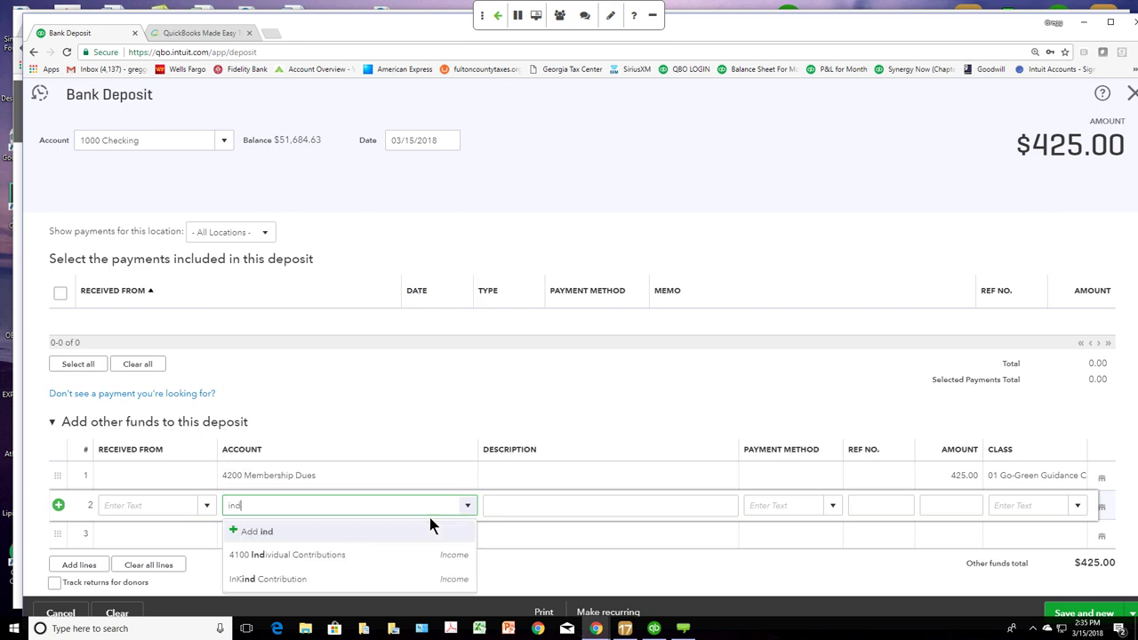
left_click(325, 556)
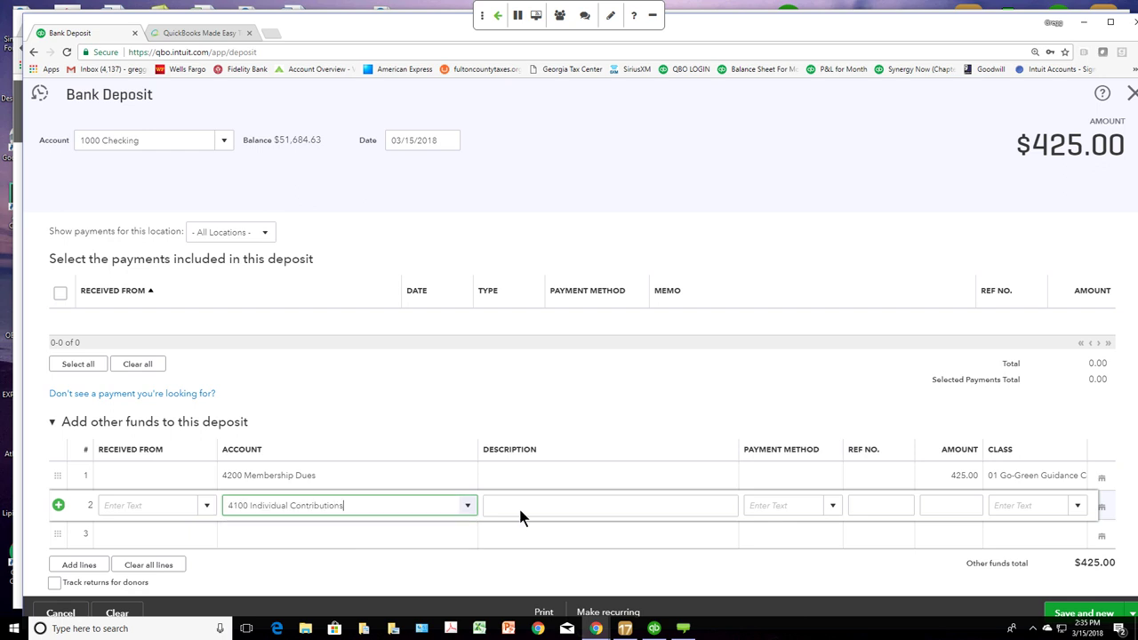
left_click(942, 505)
type("1,9")
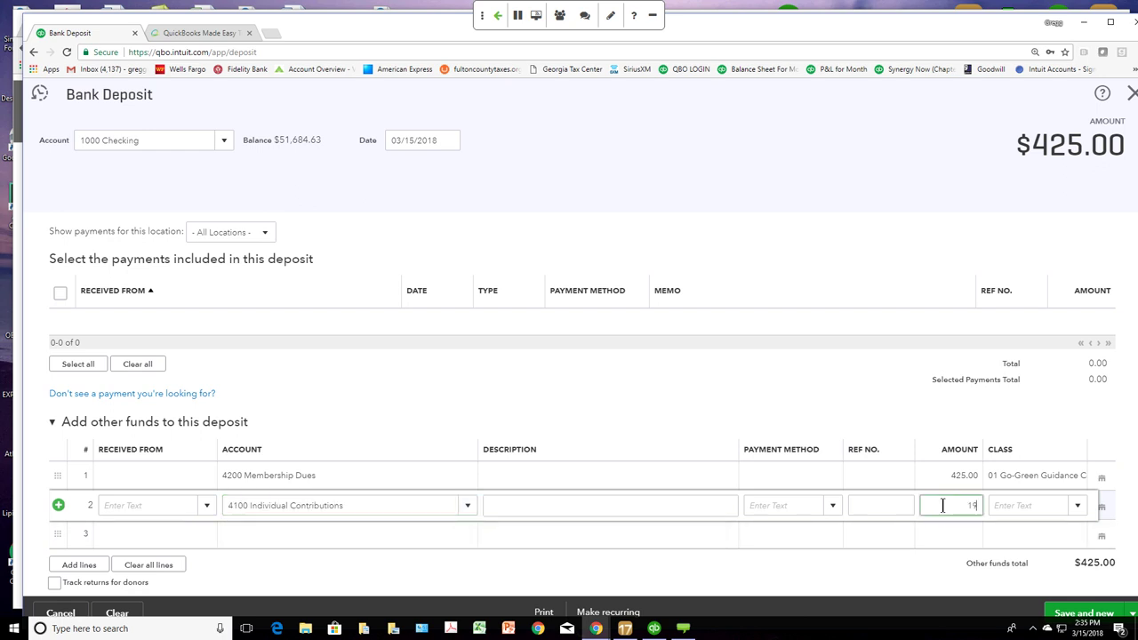
type("25")
key("Tab")
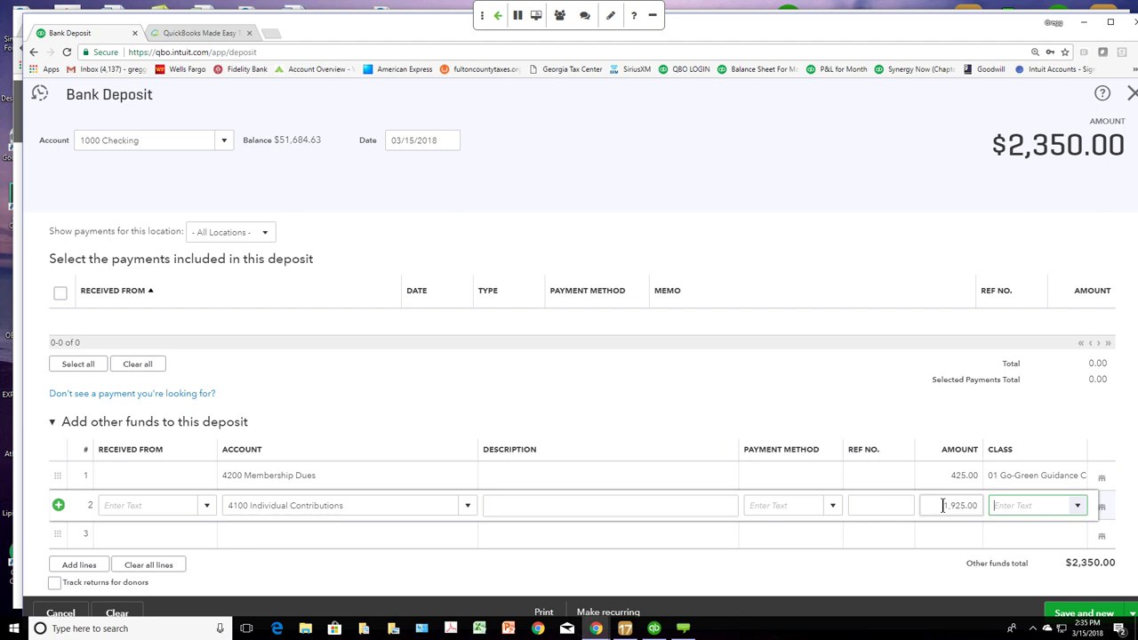
left_click(1077, 507)
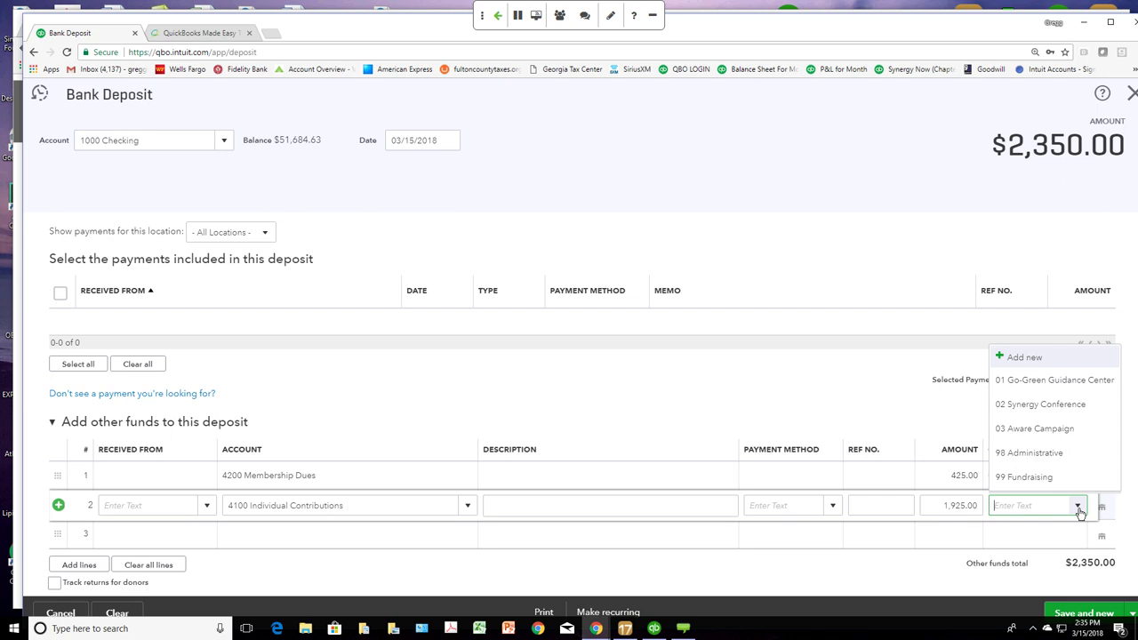
left_click(1056, 480)
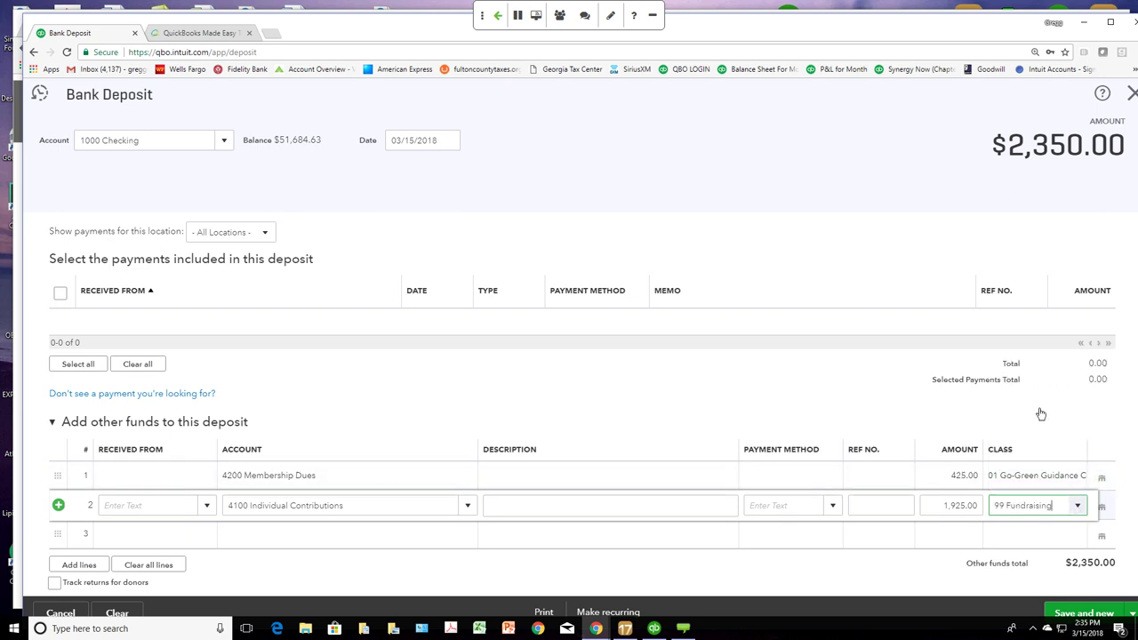
left_click(1131, 94)
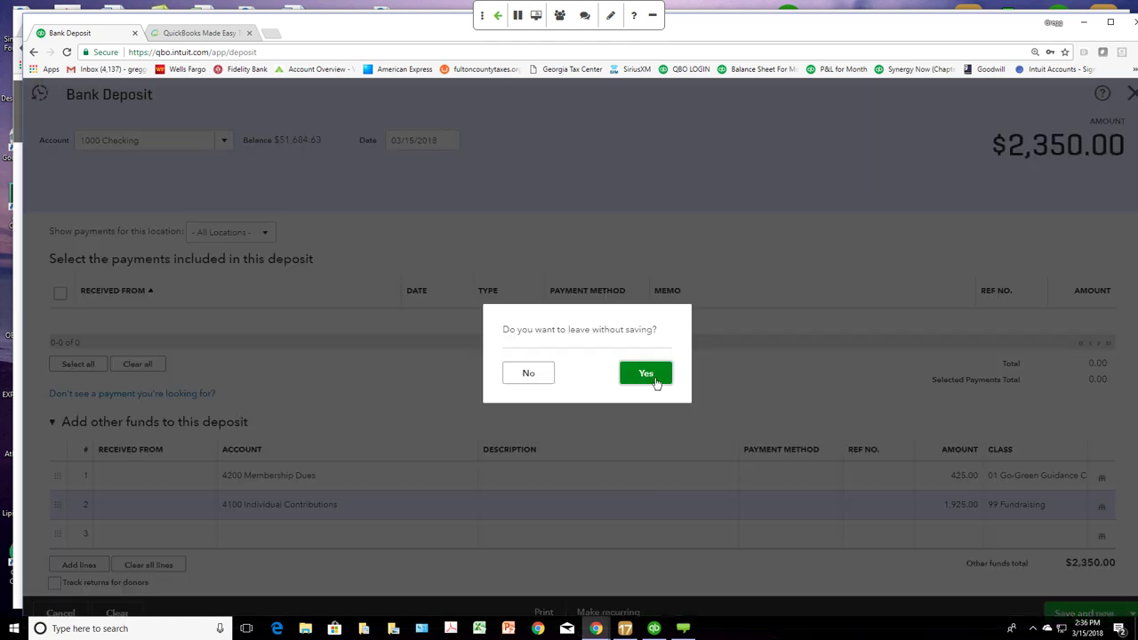
left_click(654, 379)
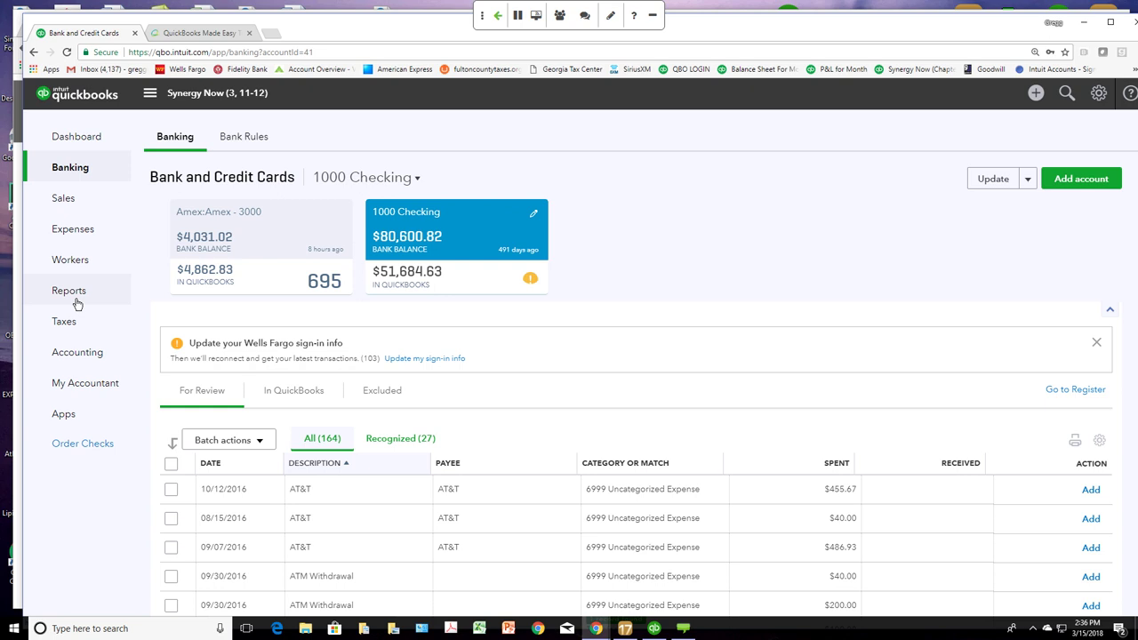
Step: Open the custom Profit & Loss by Class report and examine its income and expenses by program
left_click(76, 303)
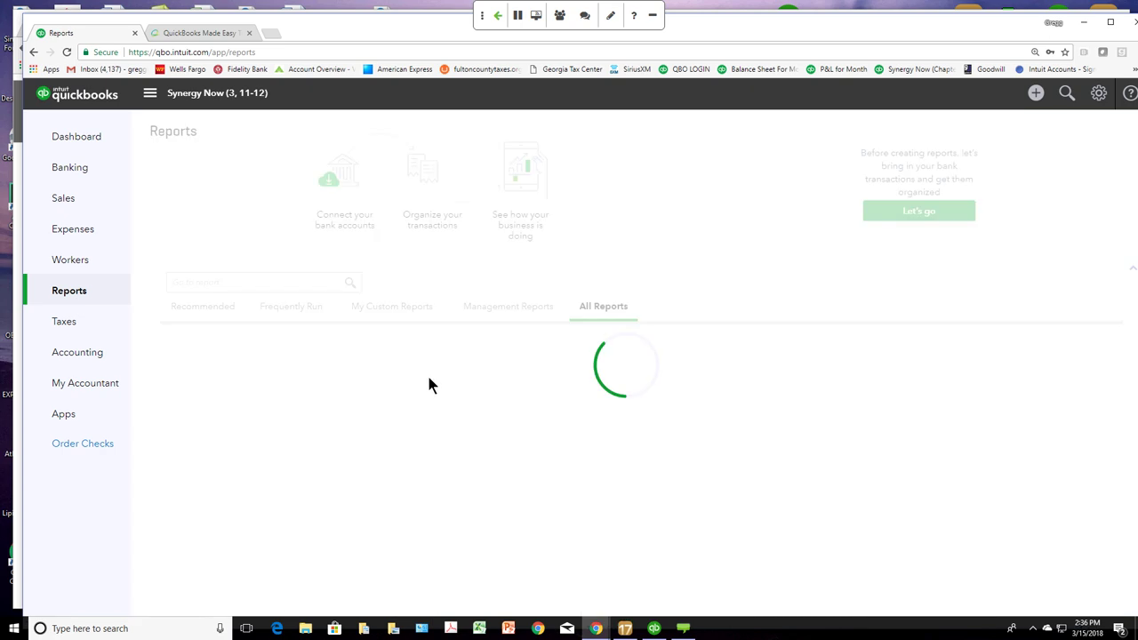
left_click(394, 311)
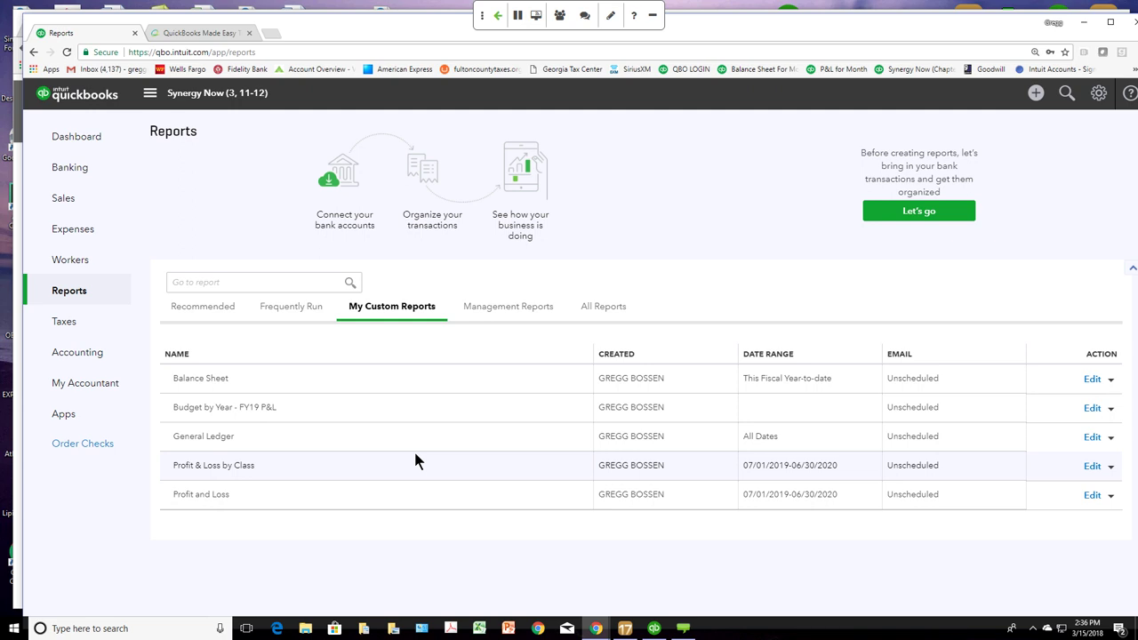
left_click(211, 496)
scroll(468, 399, "down", 4)
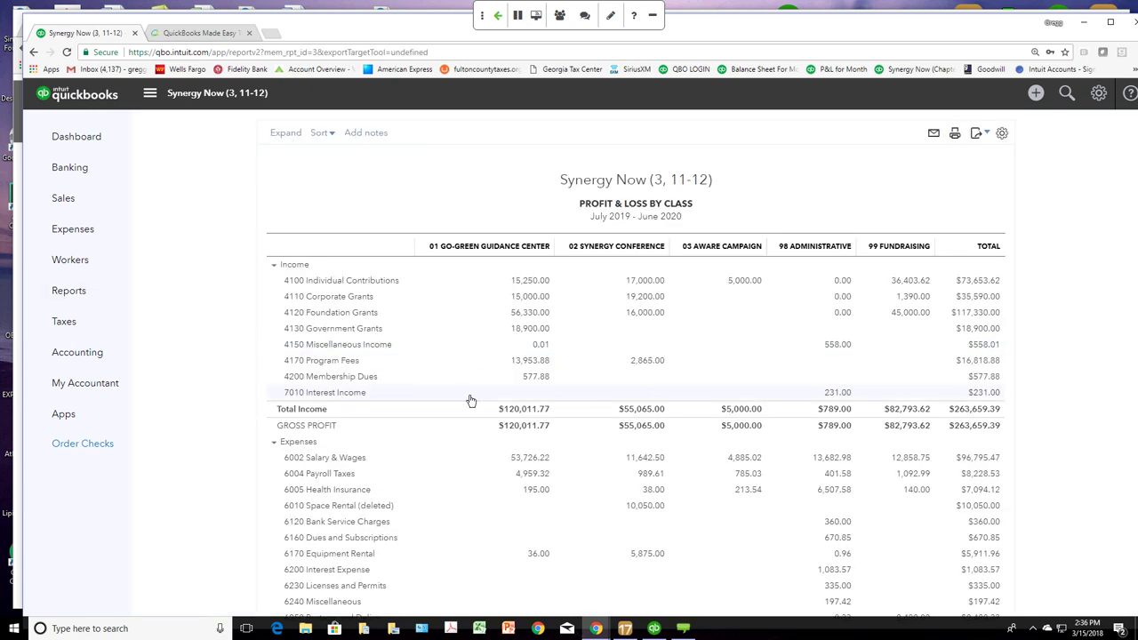
Step: Examine the Profit & Loss by Class report's income, expenses and net income for each program class
scroll(521, 437, "up", 4)
scroll(531, 433, "down", 1)
scroll(532, 433, "down", 4)
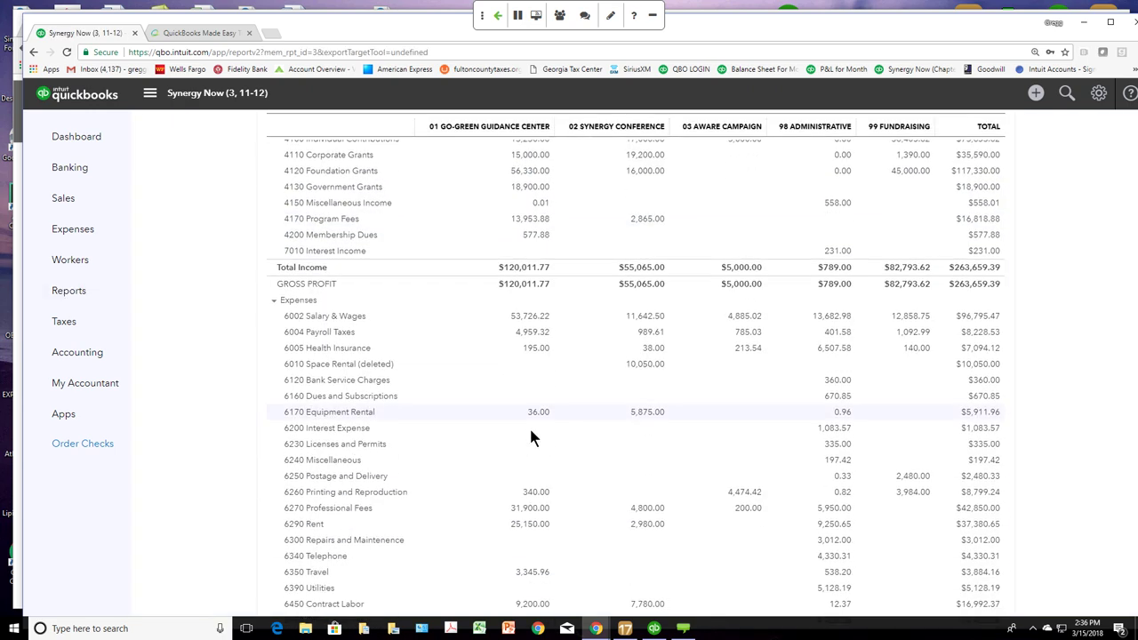
scroll(531, 438, "up", 3)
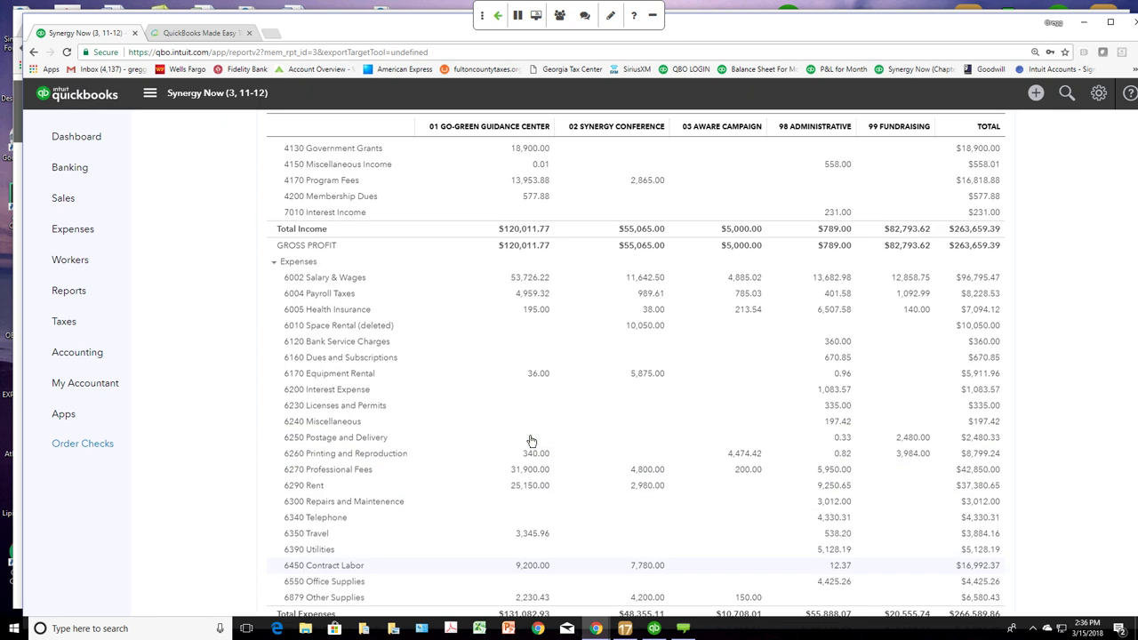
scroll(530, 439, "down", 1)
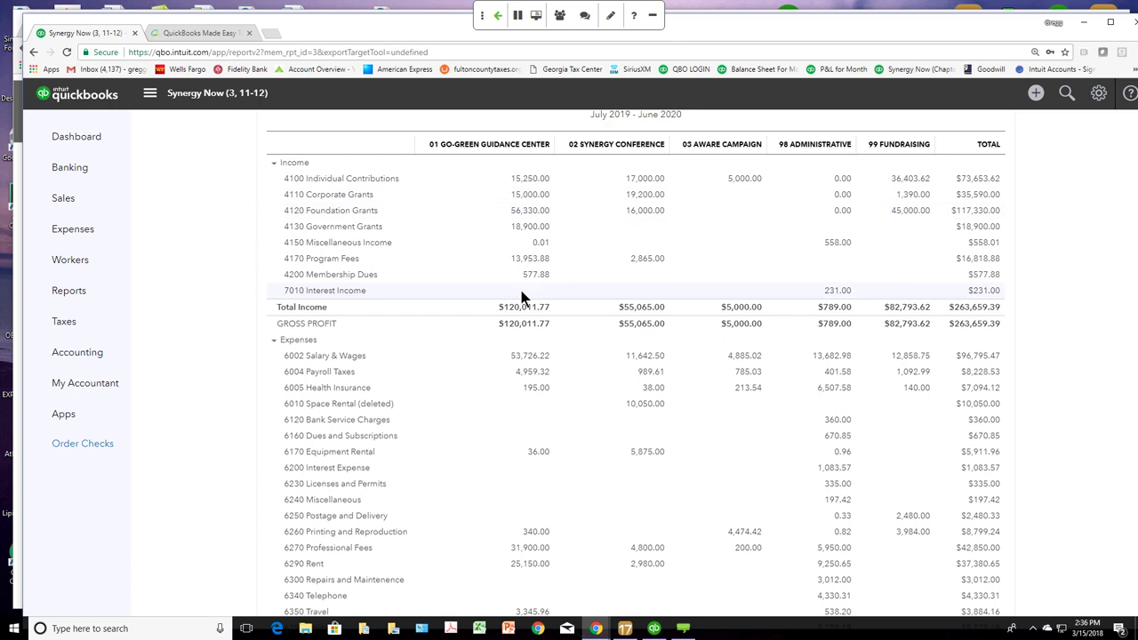
scroll(523, 298, "down", 3)
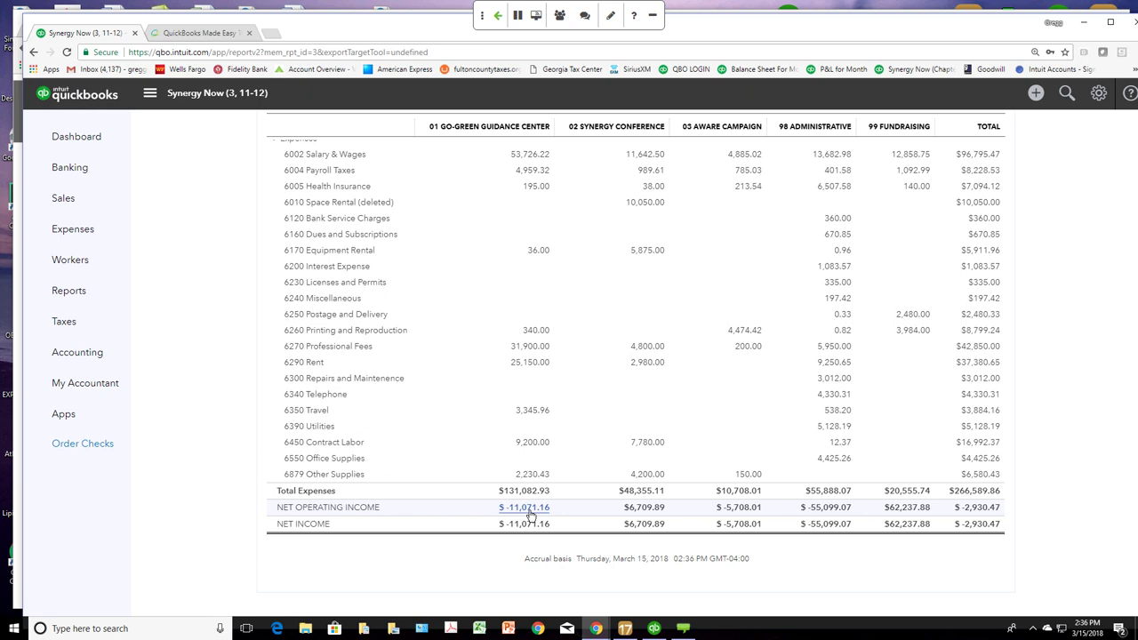
scroll(529, 514, "up", 3)
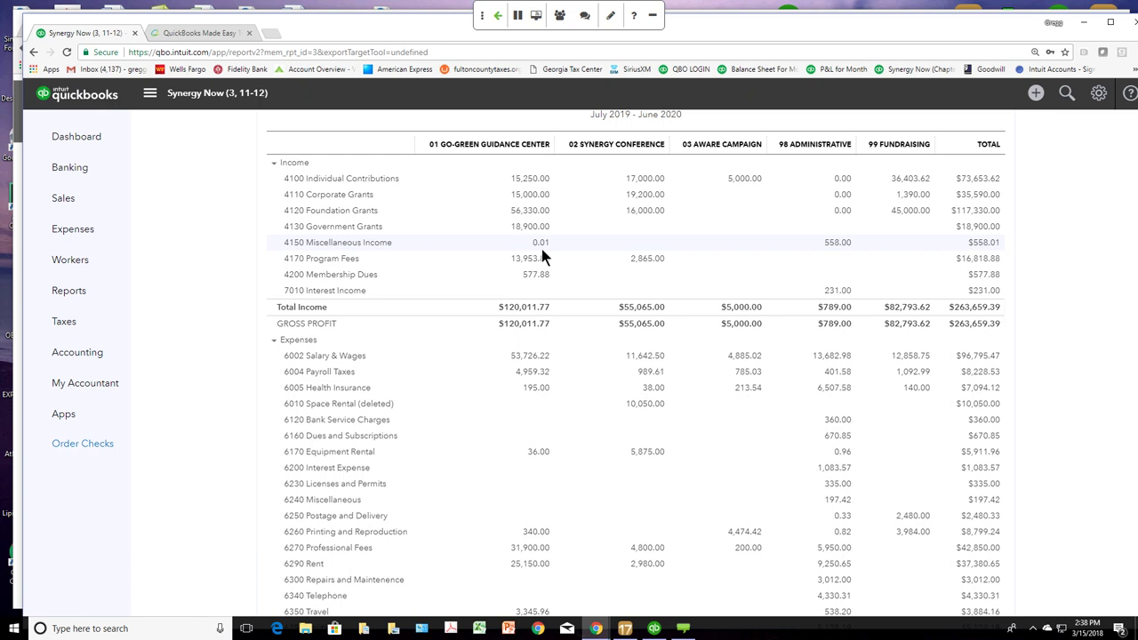
Step: Open the 1000 Checking bank feed and start splitting the downloaded 10/11/2016 deposit of $6,615.00
left_click(92, 148)
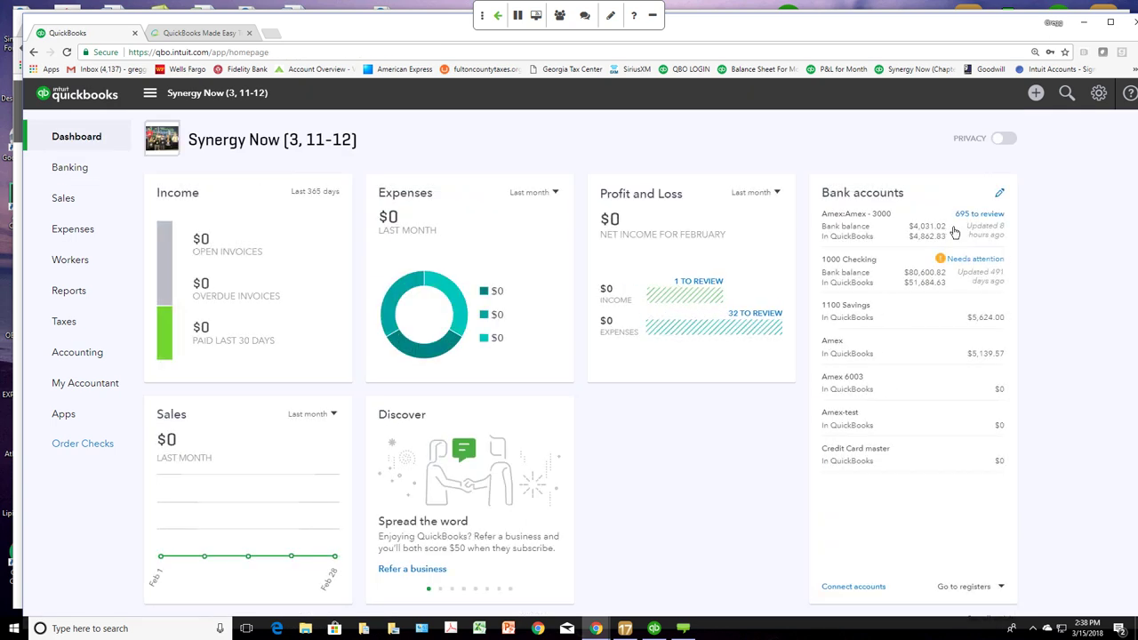
left_click(967, 259)
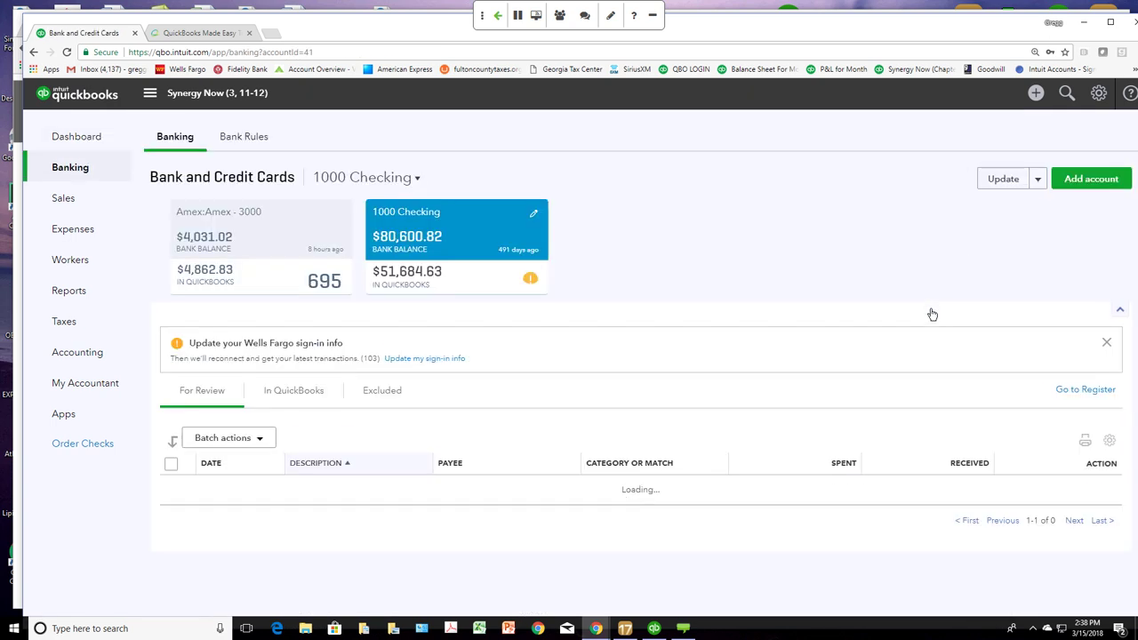
scroll(930, 315, "down", 8)
scroll(930, 312, "down", 15)
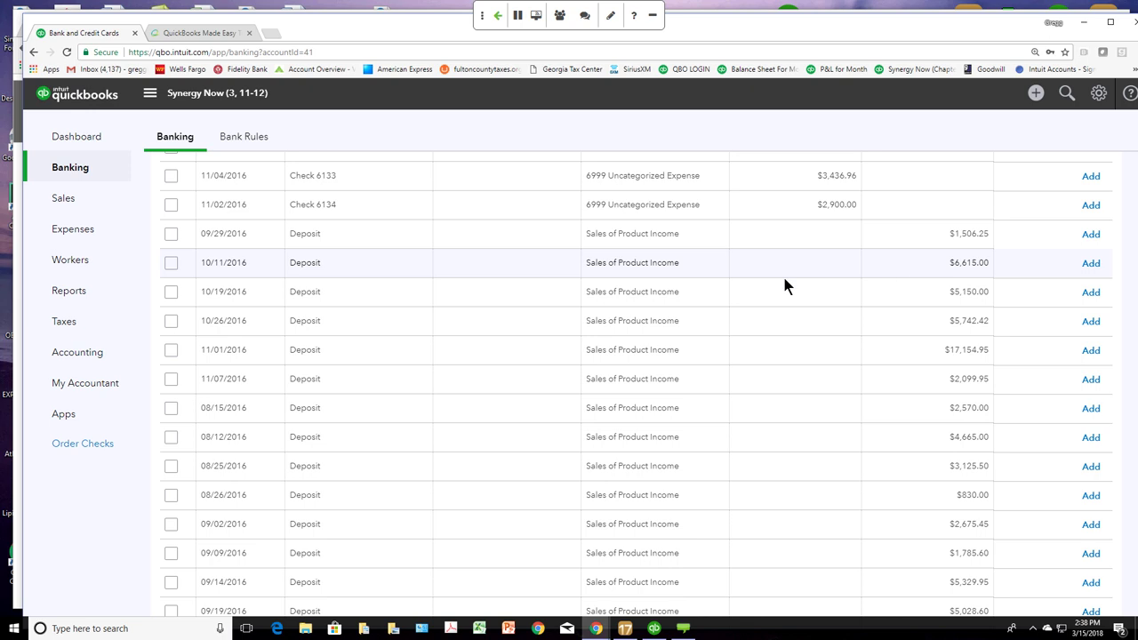
left_click(837, 263)
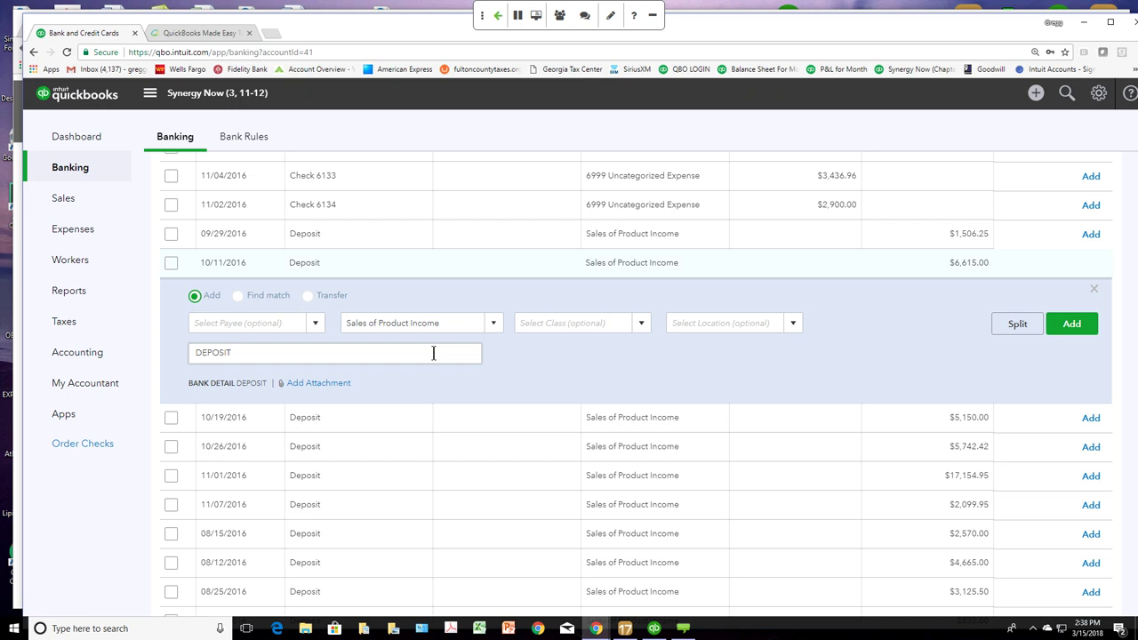
left_click(1015, 324)
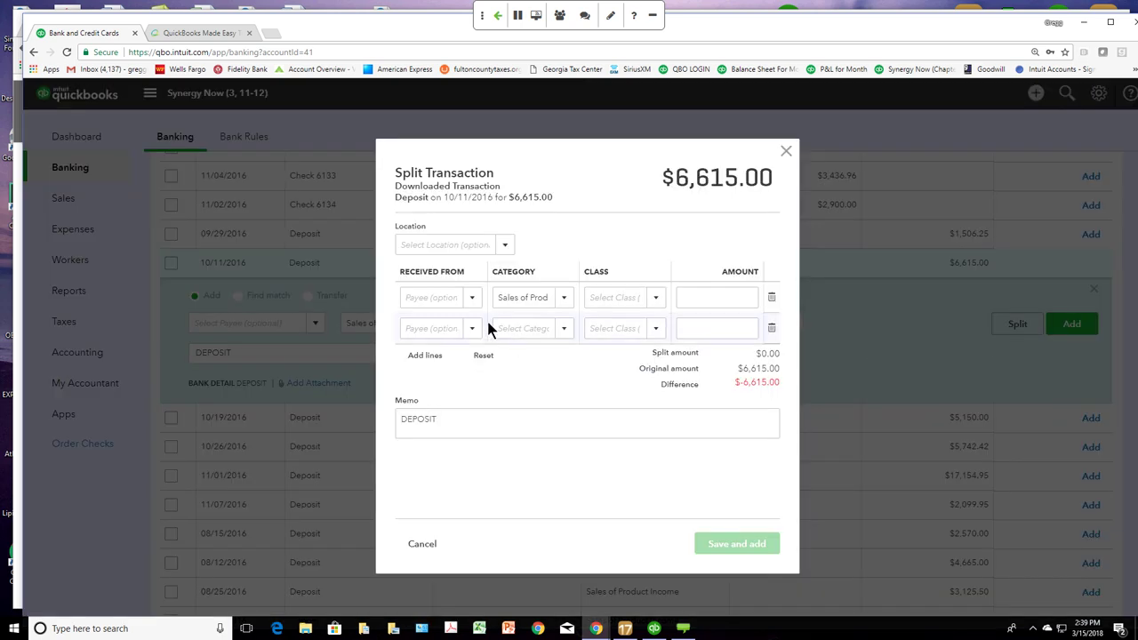
Step: Set the first split line's category to 4200 Membership Dues and its amount to 1,200.00
left_click(563, 298)
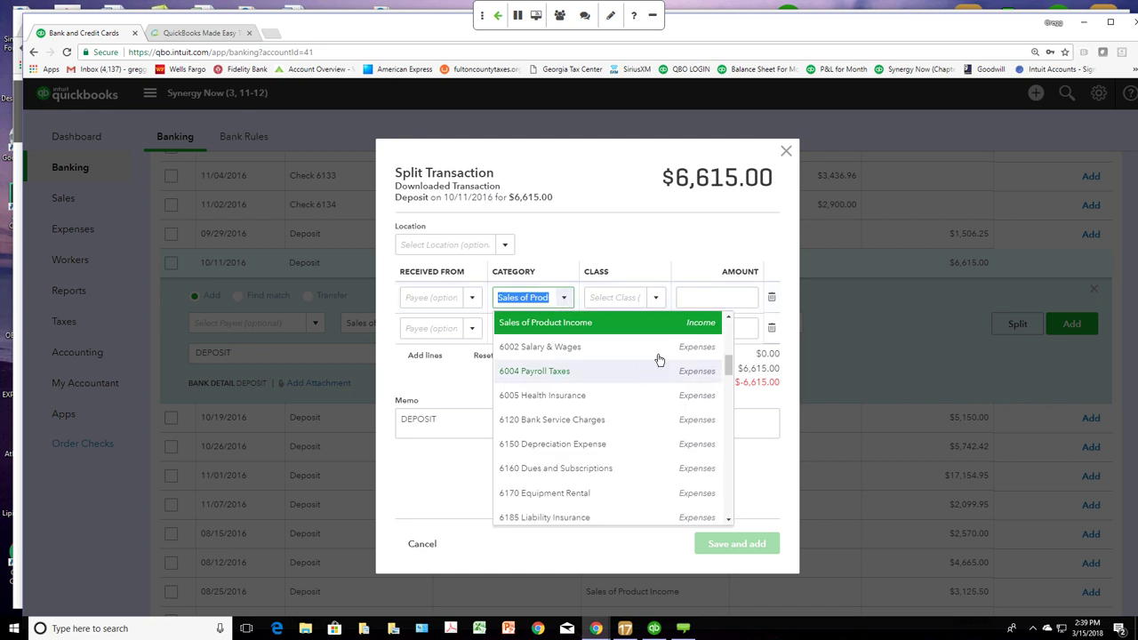
left_click_drag(725, 358, 725, 336)
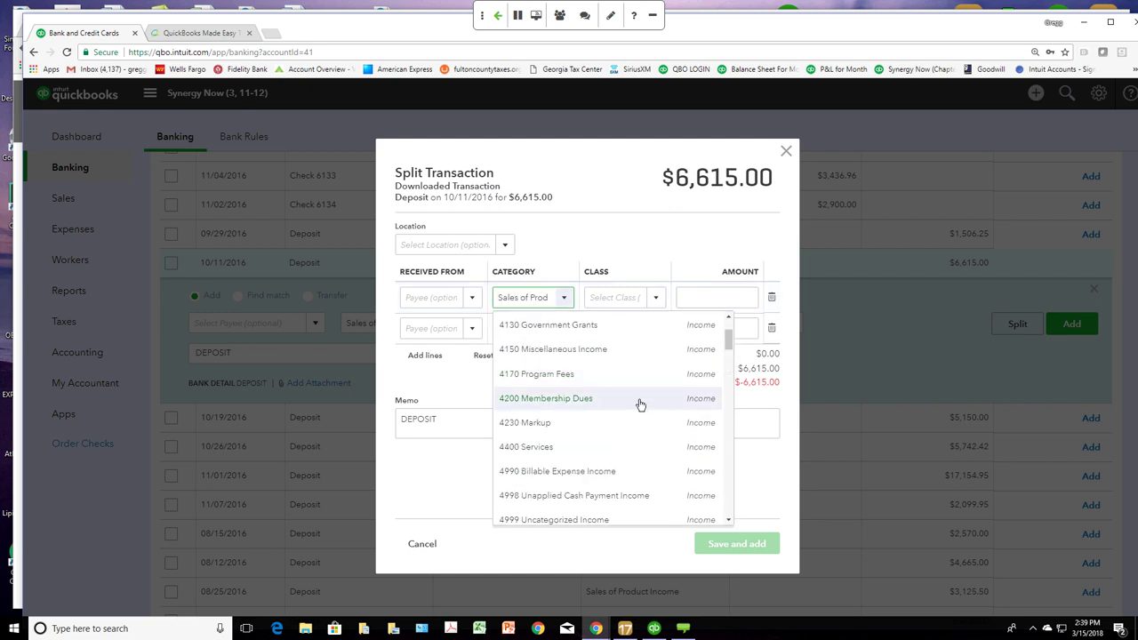
left_click(640, 399)
left_click(727, 297)
type("1,")
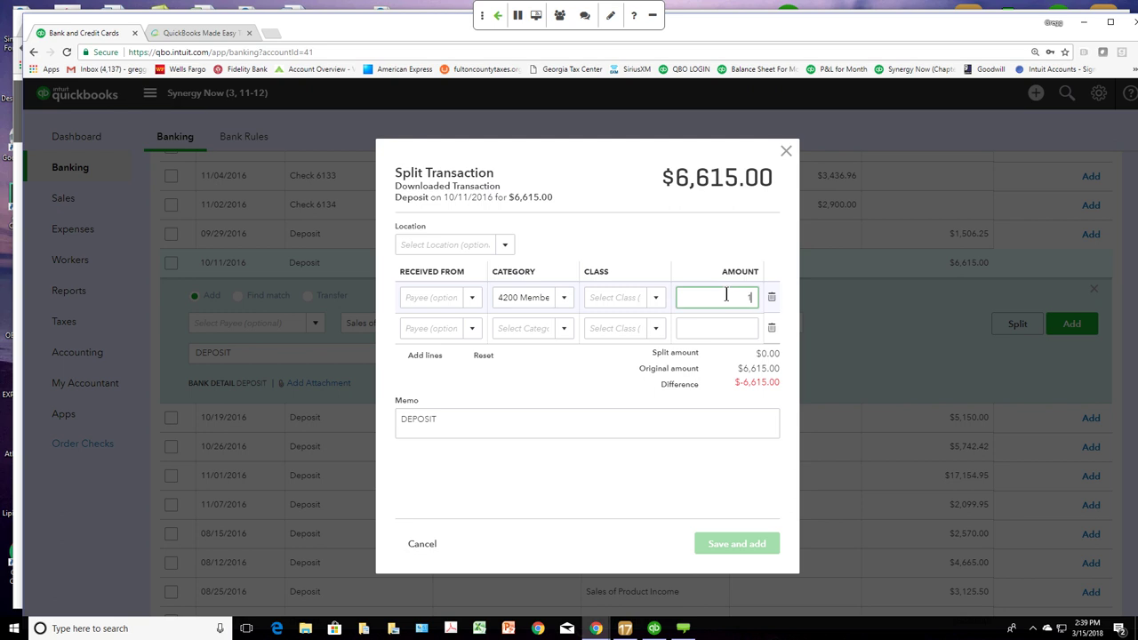
type("200")
Step: Set the second split line's category to 4120 Foundation Grants and its amount to 1,000.00
left_click(561, 330)
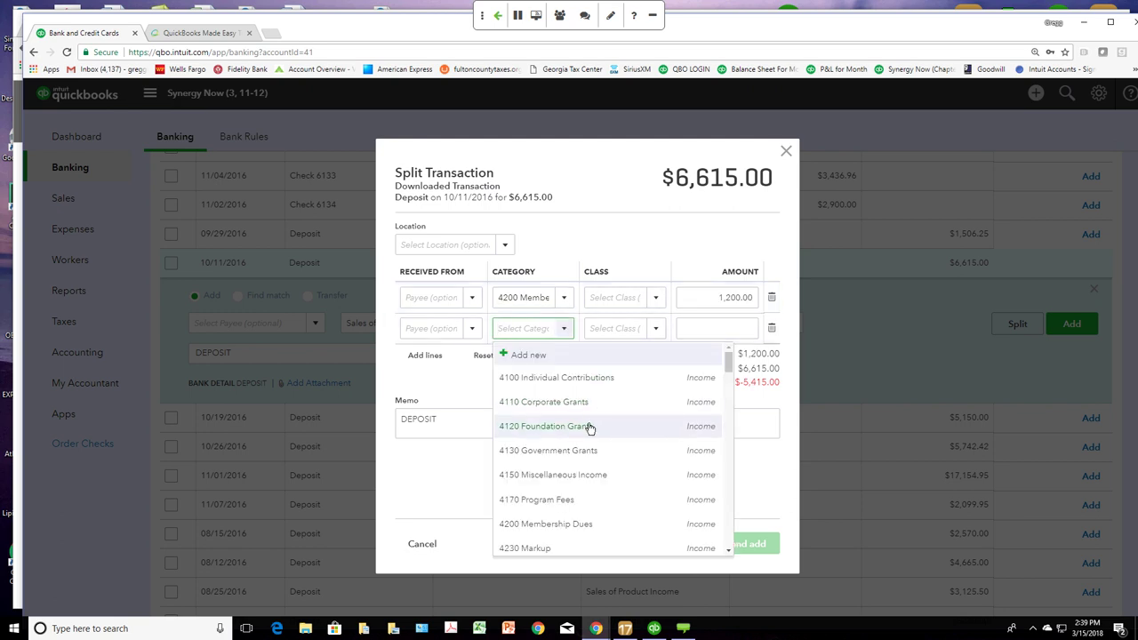
left_click(589, 428)
left_click(707, 326)
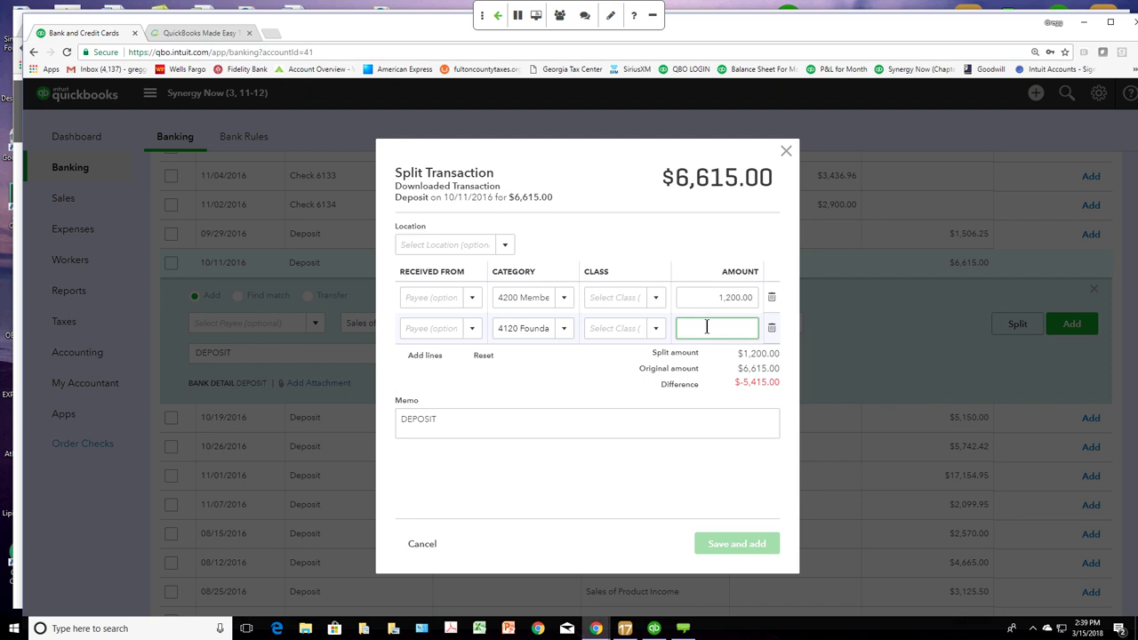
type("1000")
key("Tab")
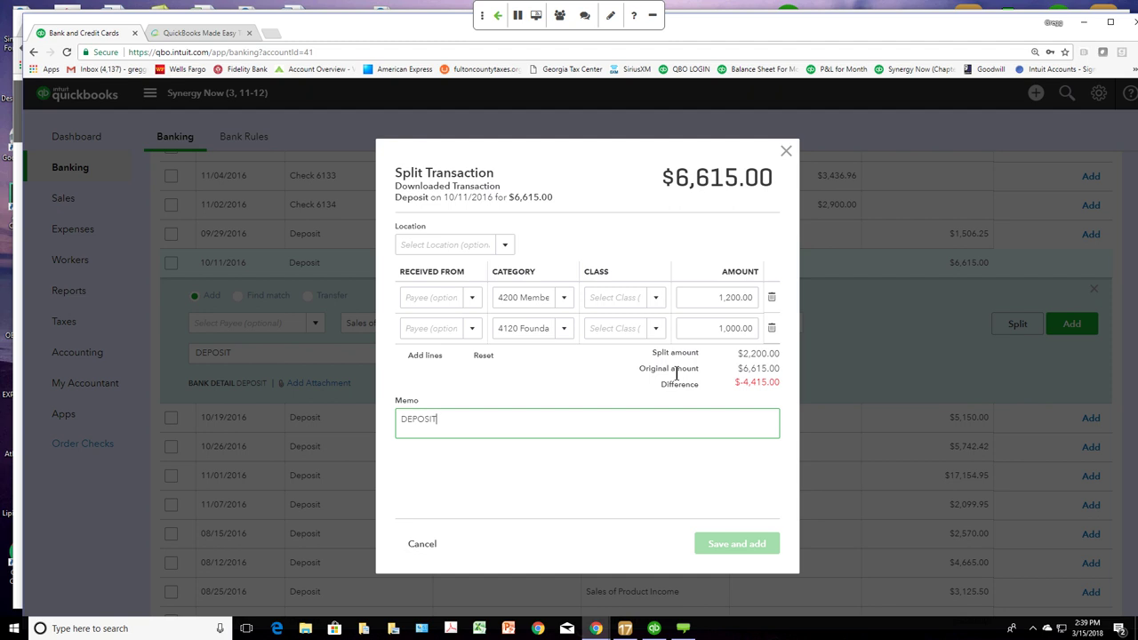
Step: Add more lines to the split and try looking up "cred" as the third line's category
left_click(423, 356)
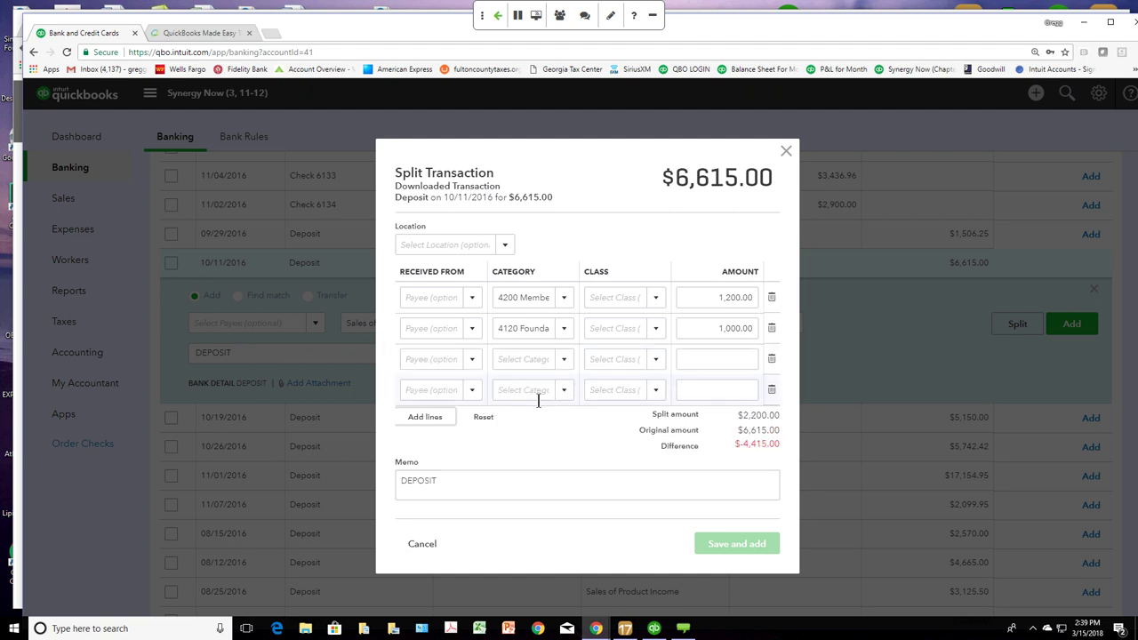
left_click(537, 359)
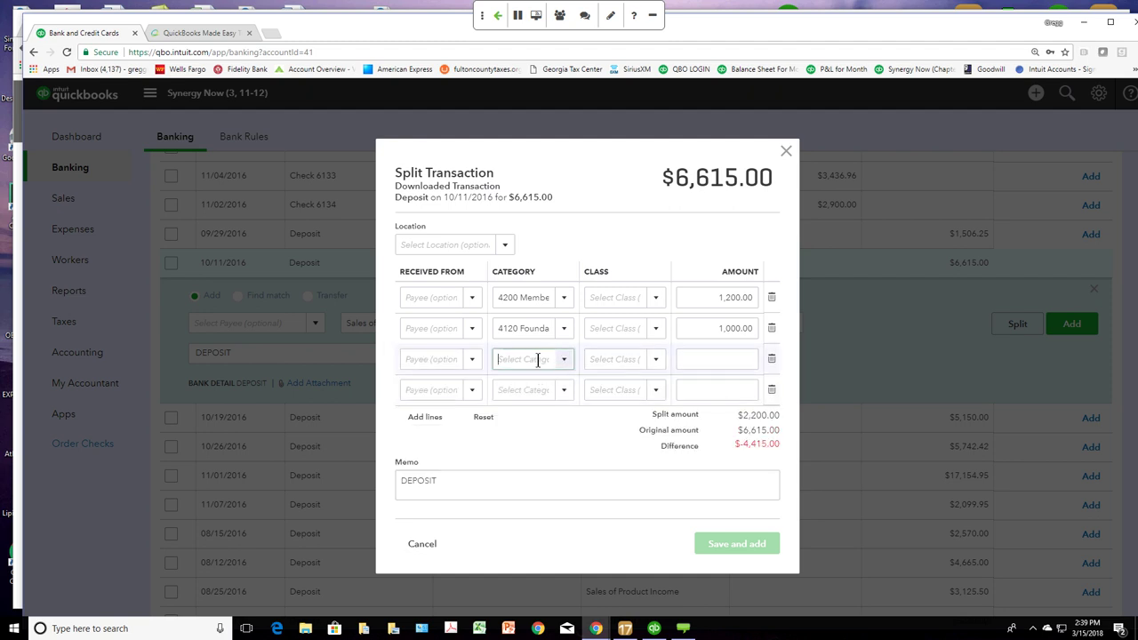
type("cred")
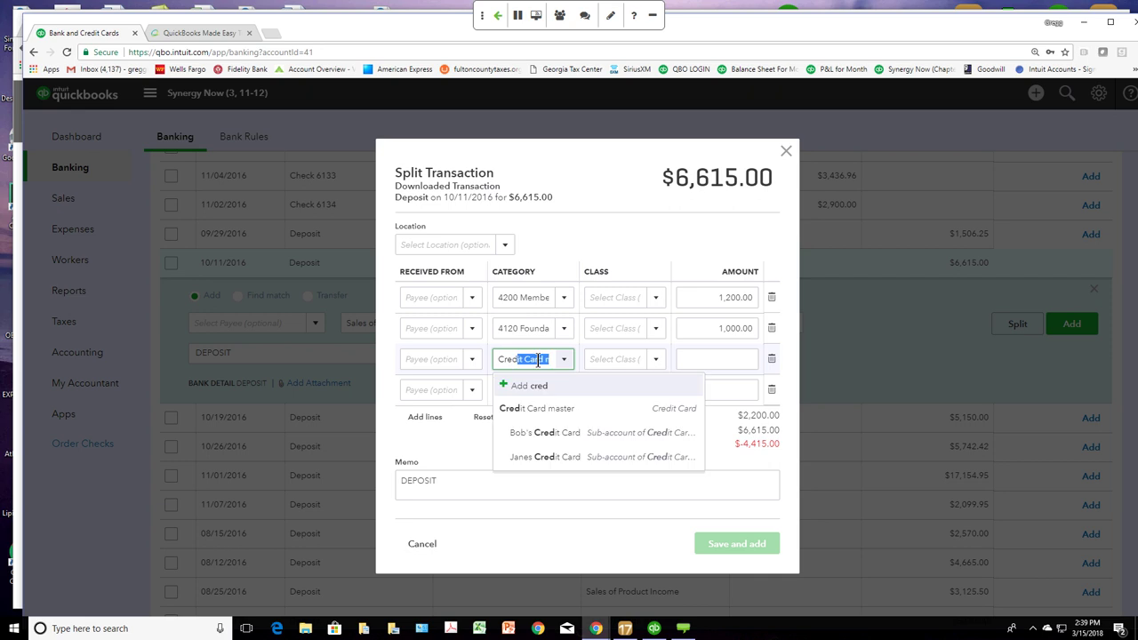
key("BackSpace")
key("BackSpace")
key("BackSpace")
key("BackSpace")
key("BackSpace")
Step: Set the third split line to 6120 Bank Service Charges with an amount of -21.52, and leave the deposit without saving the split
type("bank")
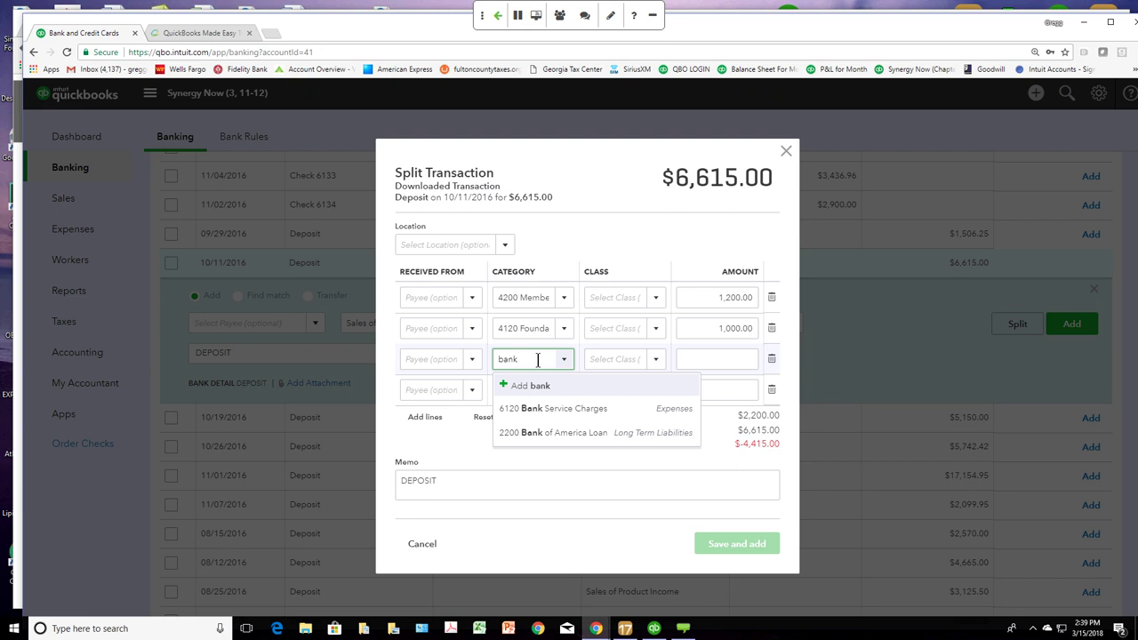
left_click(558, 408)
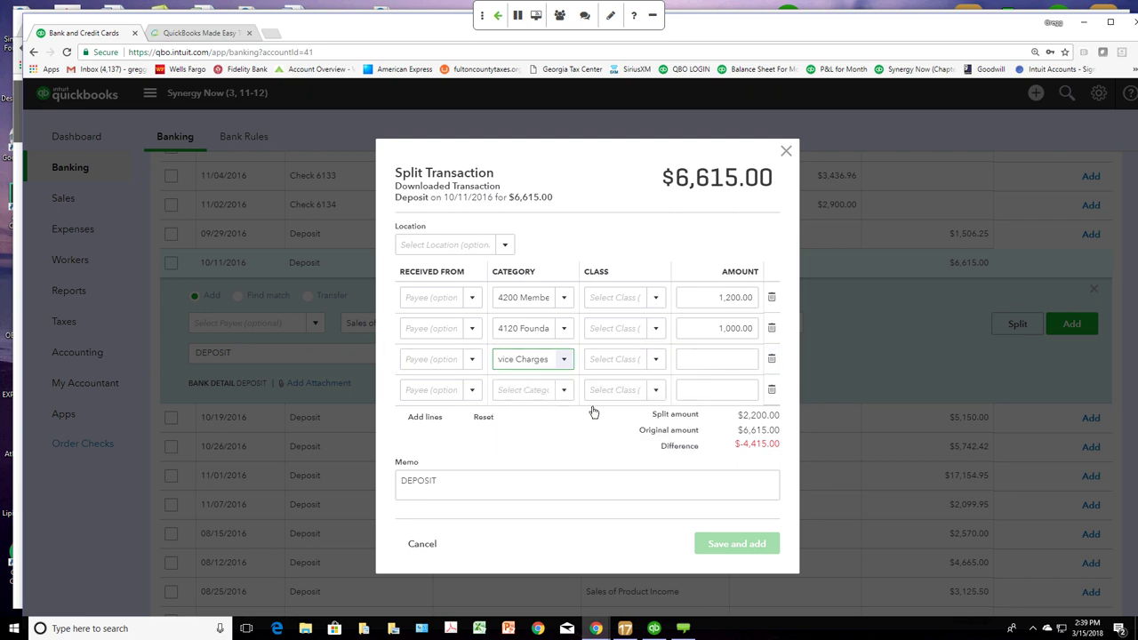
left_click(692, 357)
type("-21")
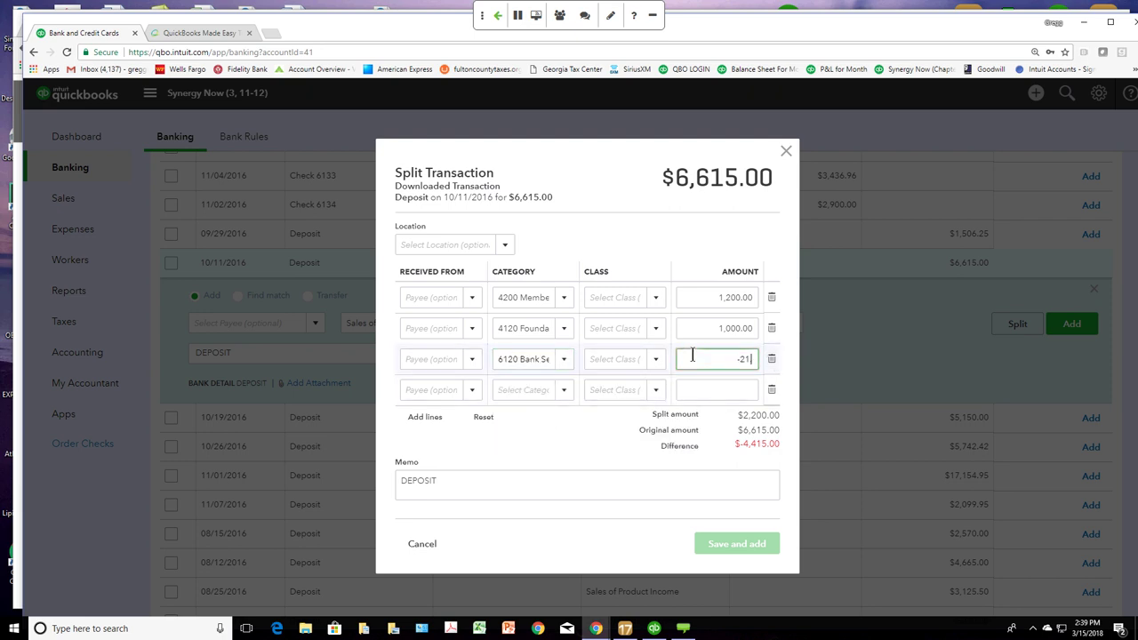
type(".52")
key("Tab")
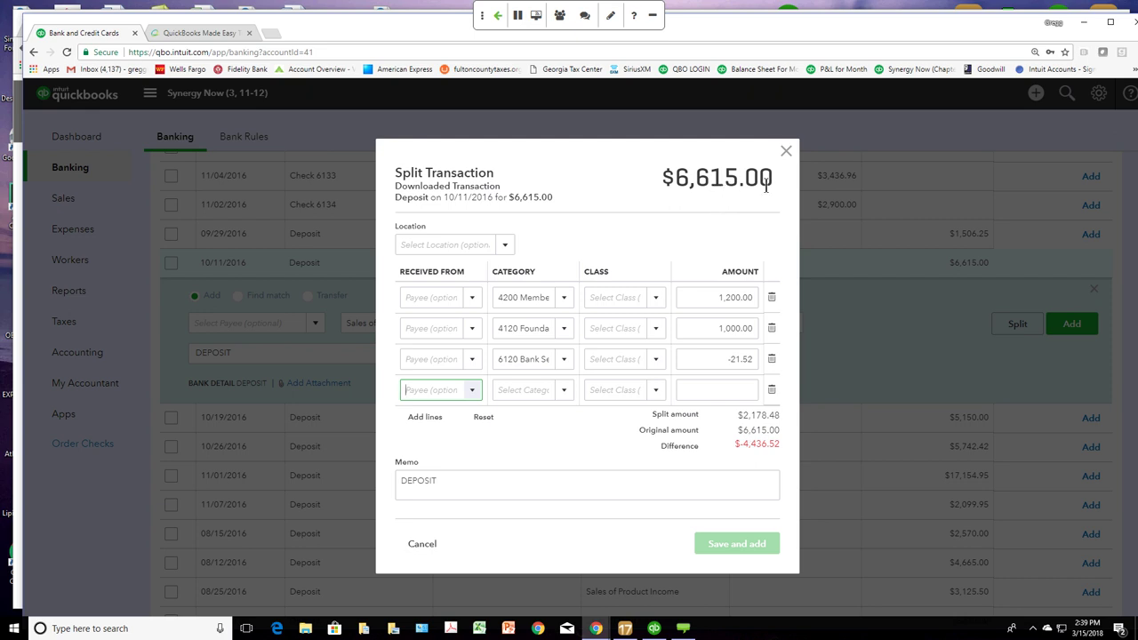
left_click(787, 153)
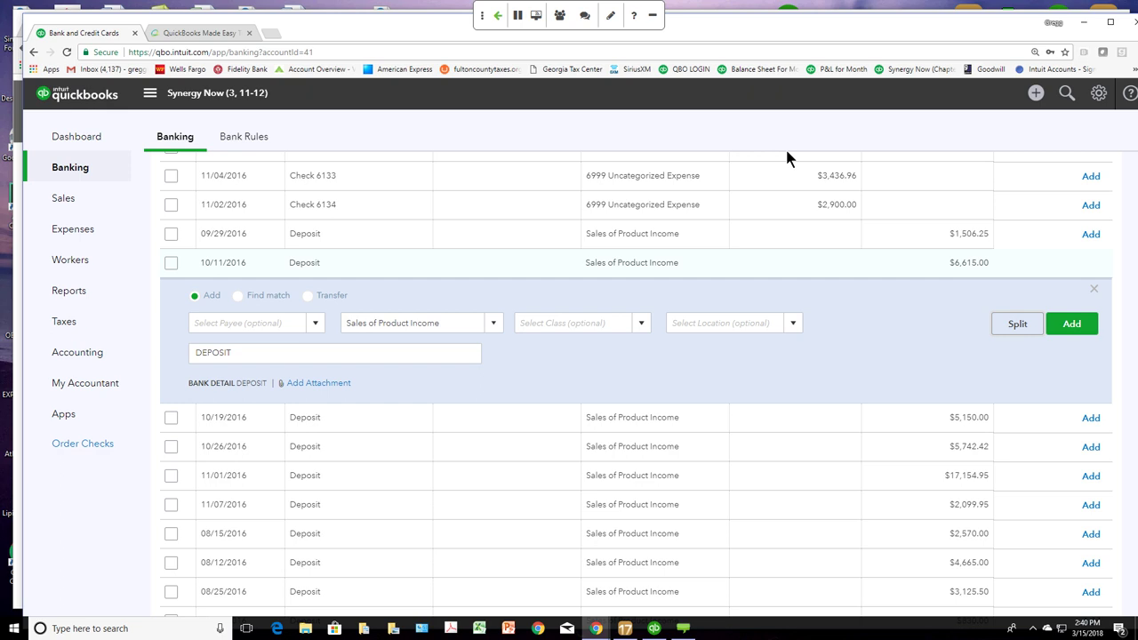
left_click(1093, 290)
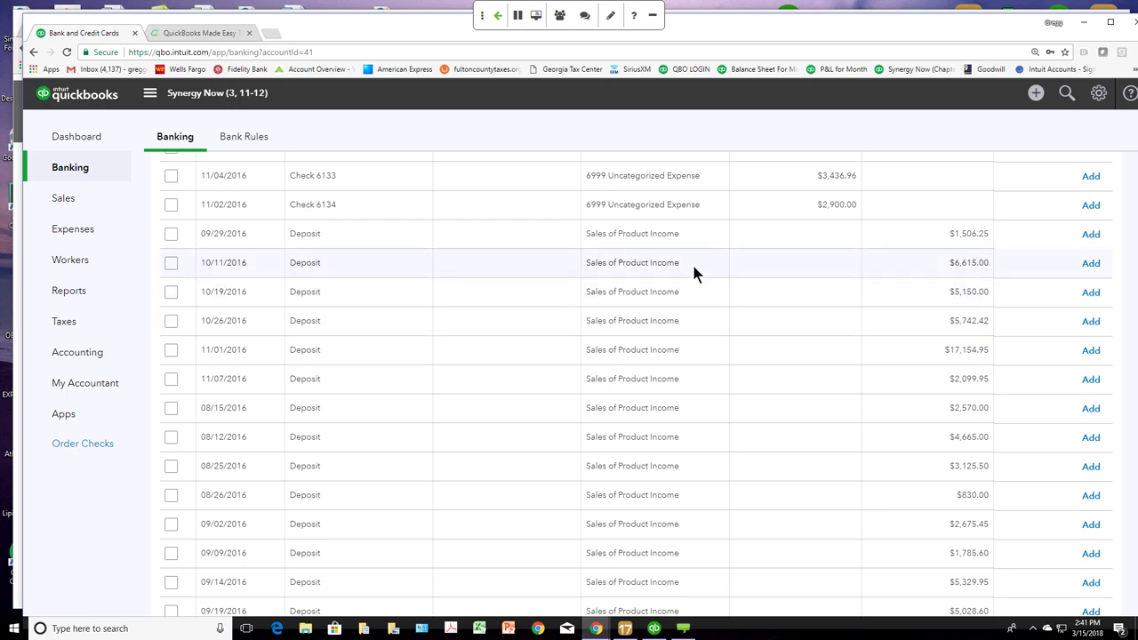
Step: Open the split form for the 09/29/2016 deposit of $1,506.25, view its class and payee choices, and close the form without saving
left_click(678, 233)
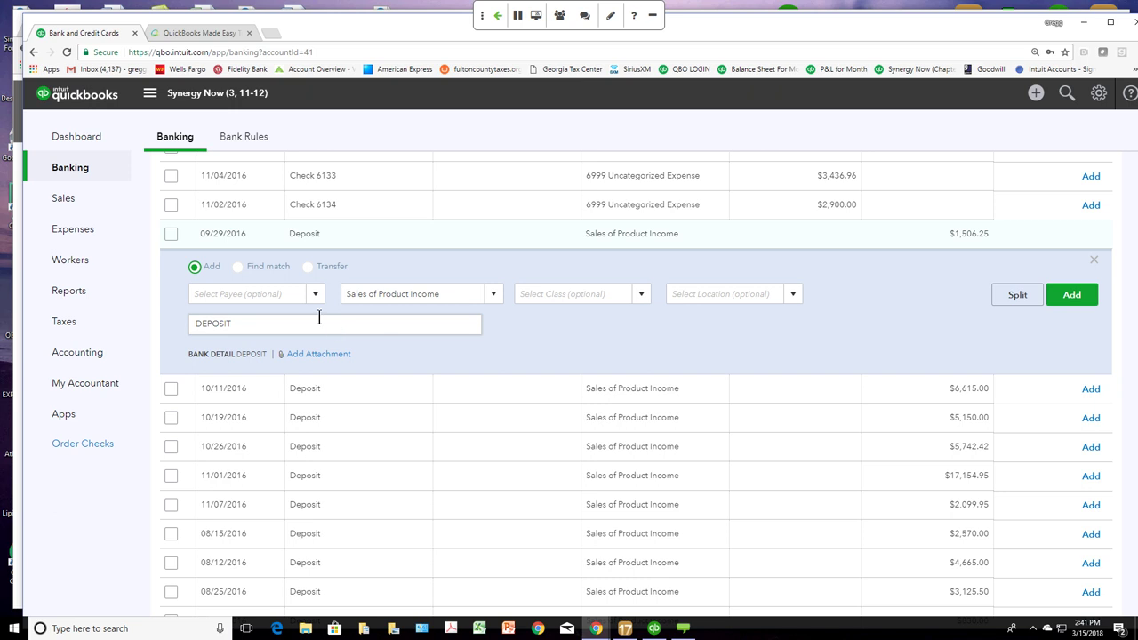
left_click(1014, 297)
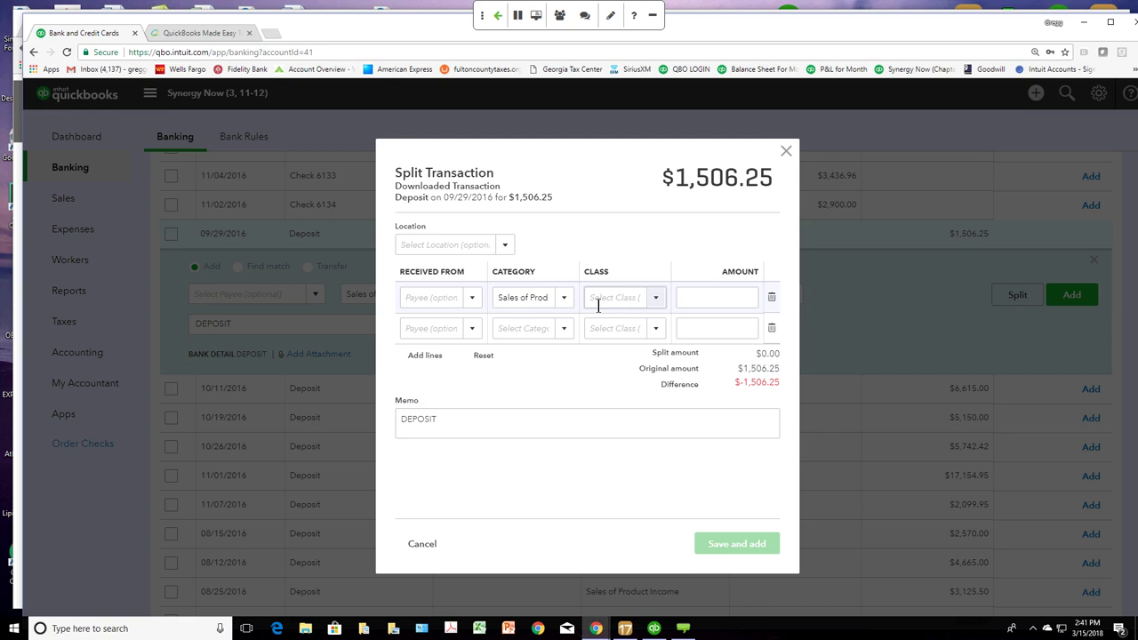
left_click(658, 302)
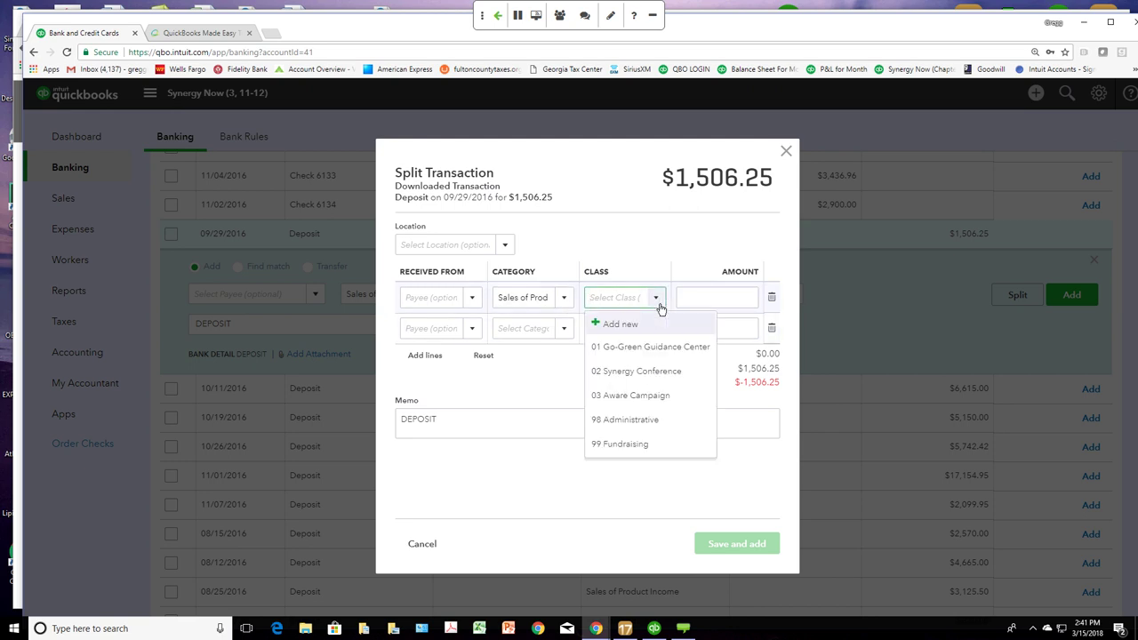
left_click(658, 302)
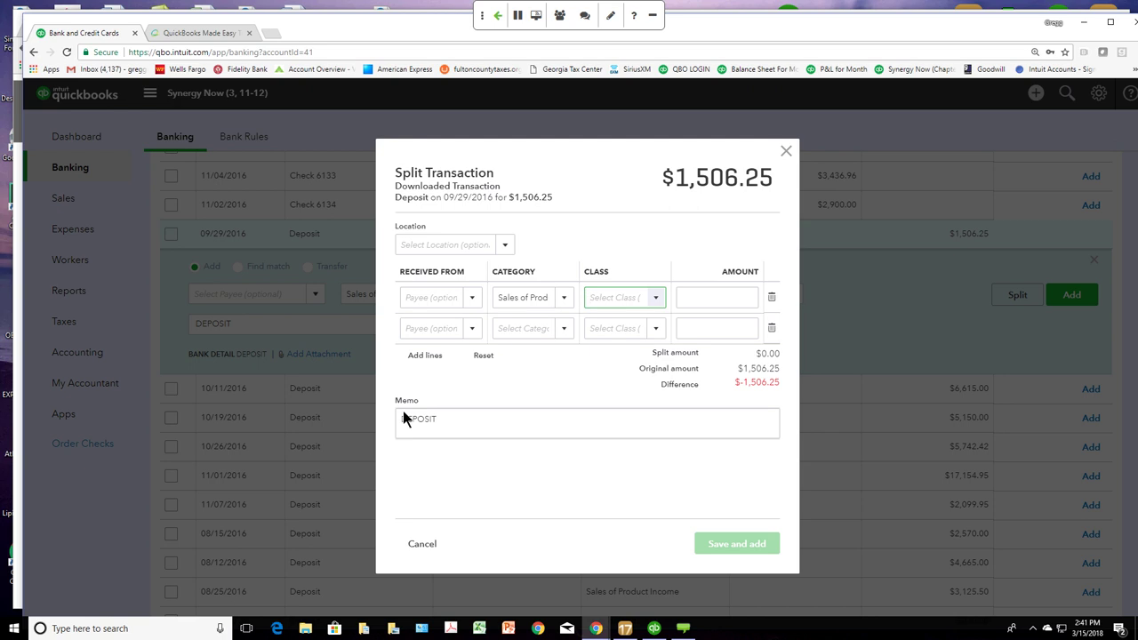
left_click(466, 302)
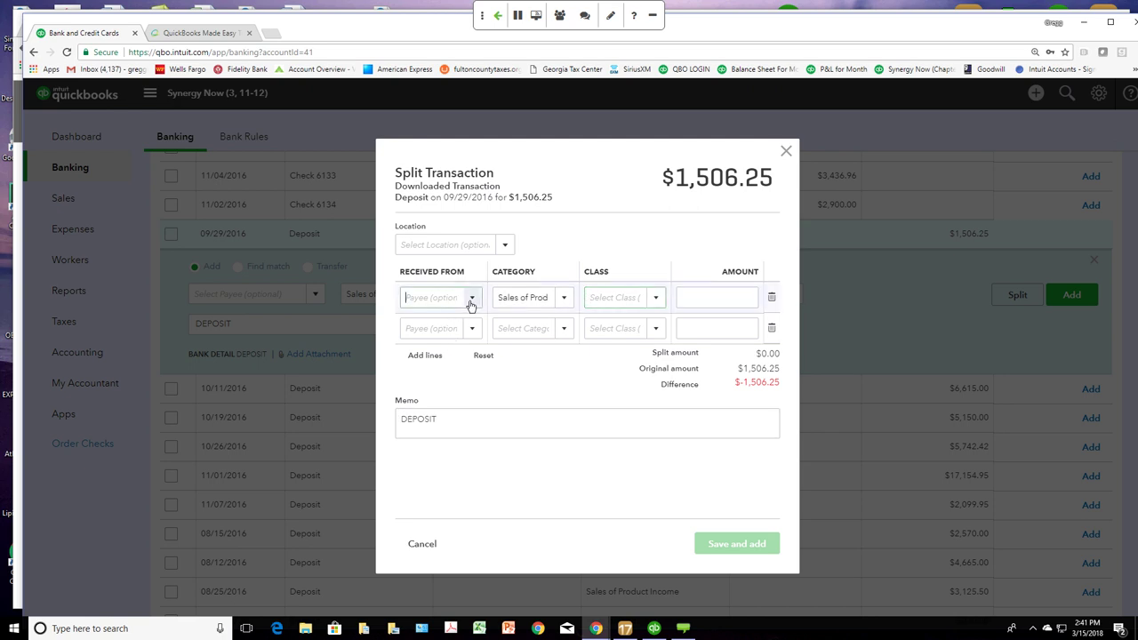
left_click(471, 302)
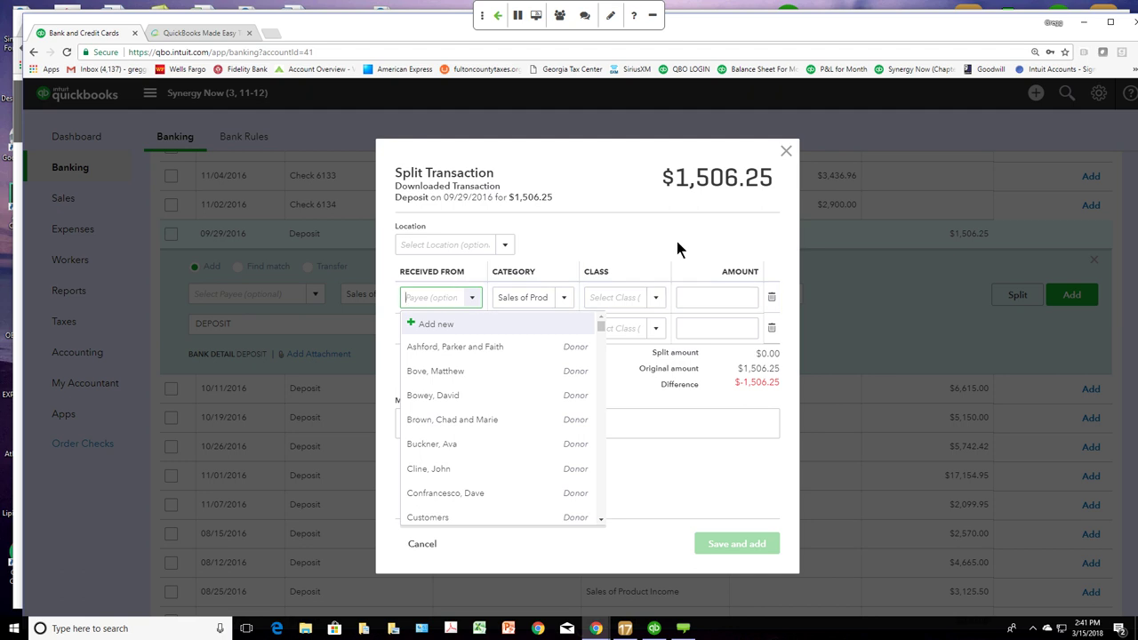
left_click(785, 153)
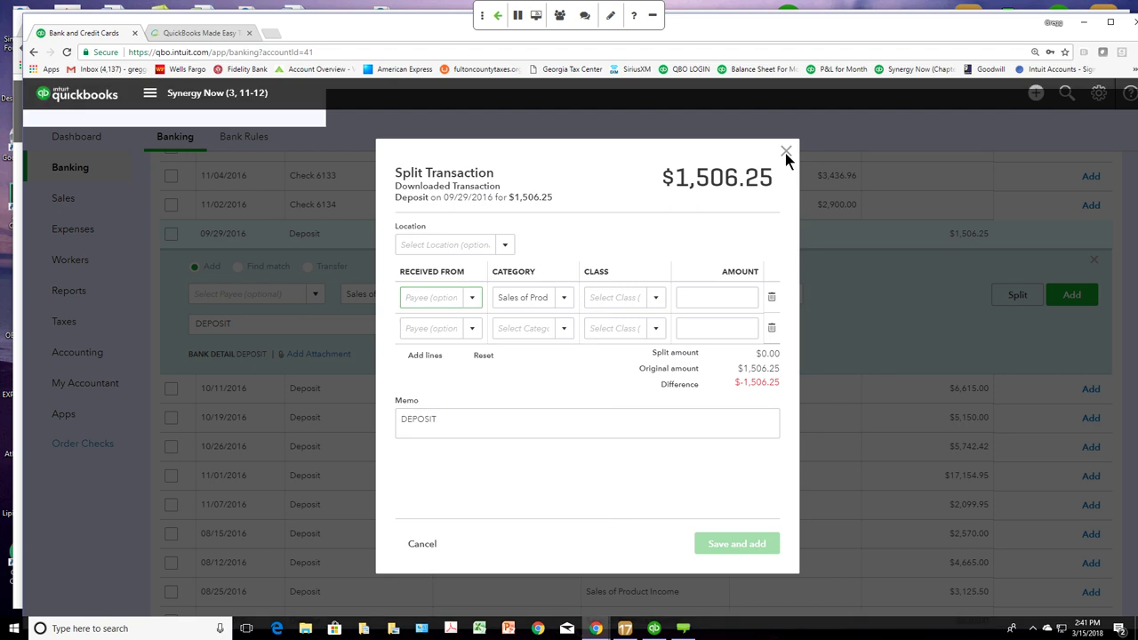
left_click(786, 153)
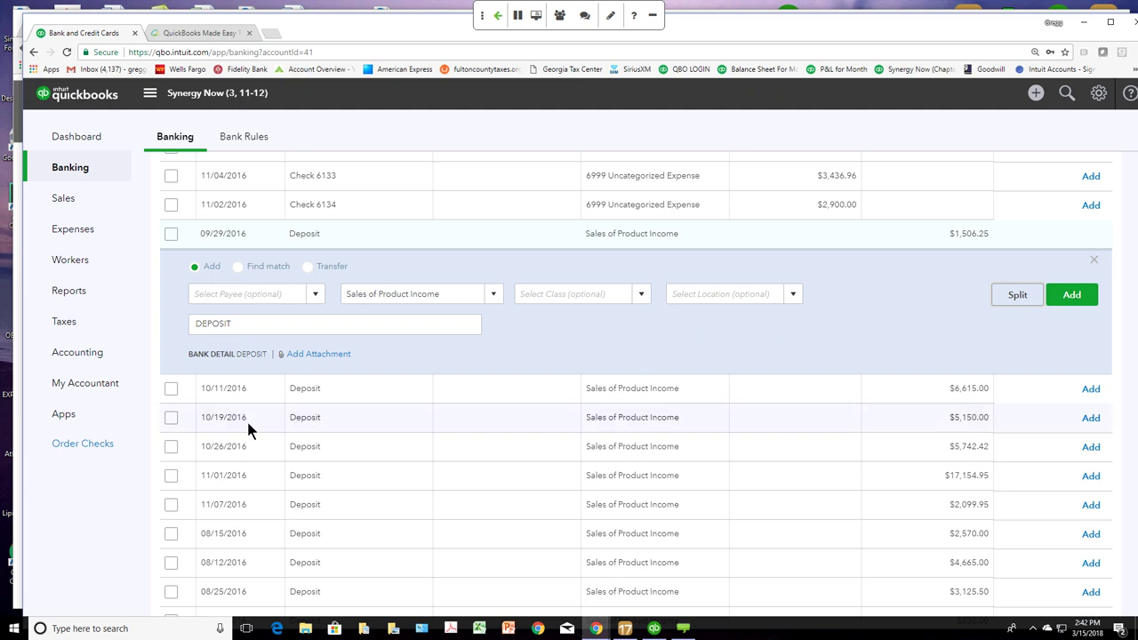
Step: Open the app center and view the company's own connected apps
left_click(64, 415)
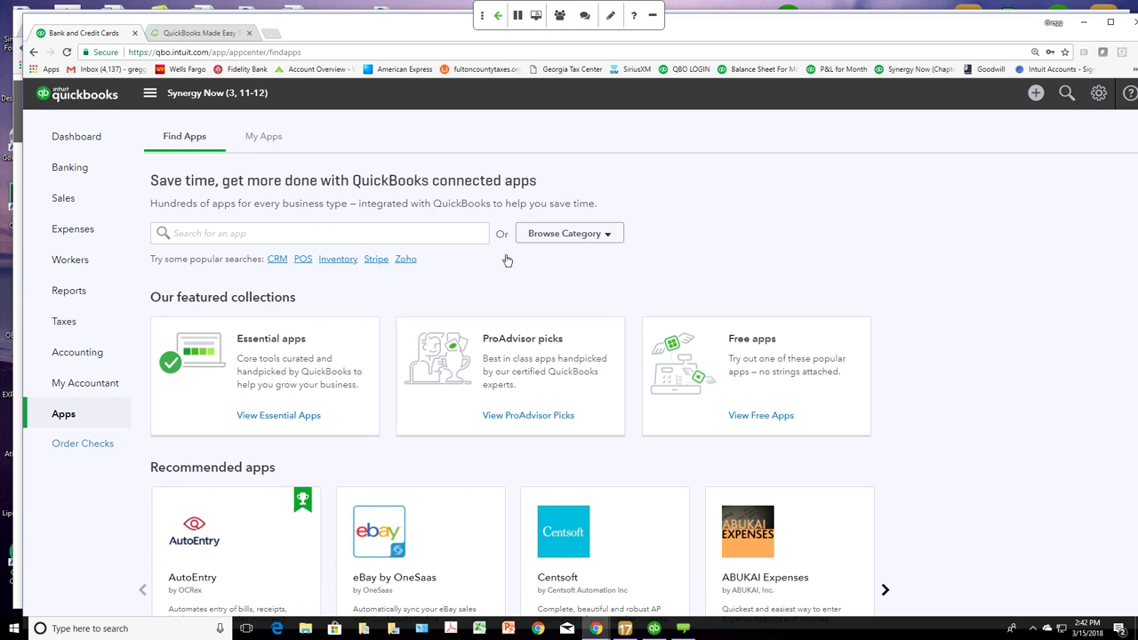
left_click(259, 136)
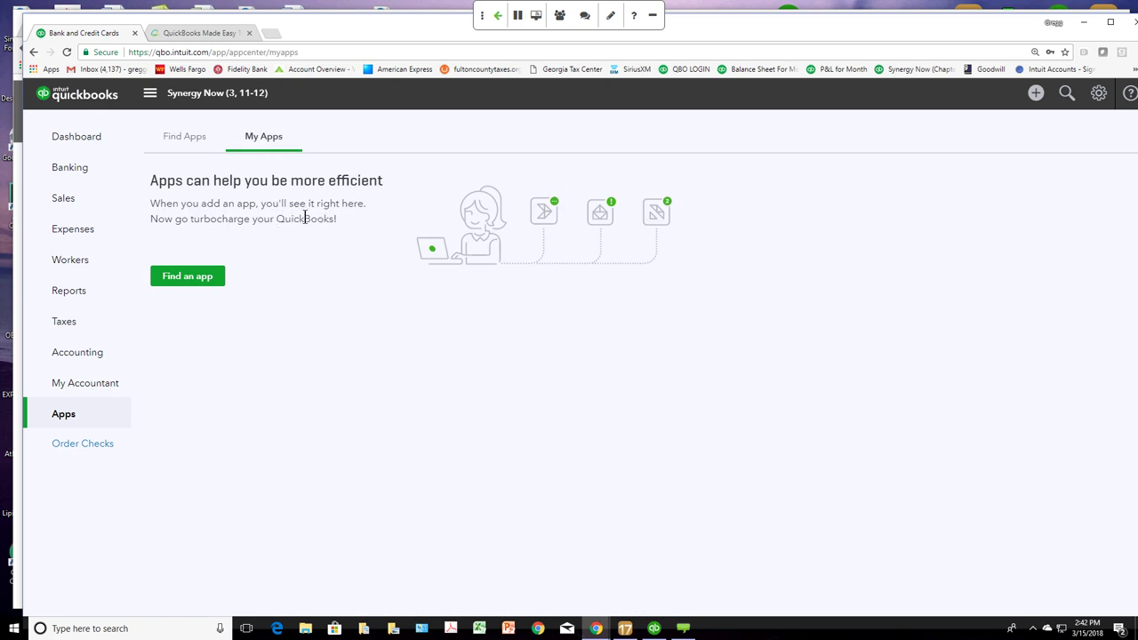
Step: Go to the Donors list in the sales area and open the first donor's record
left_click(87, 147)
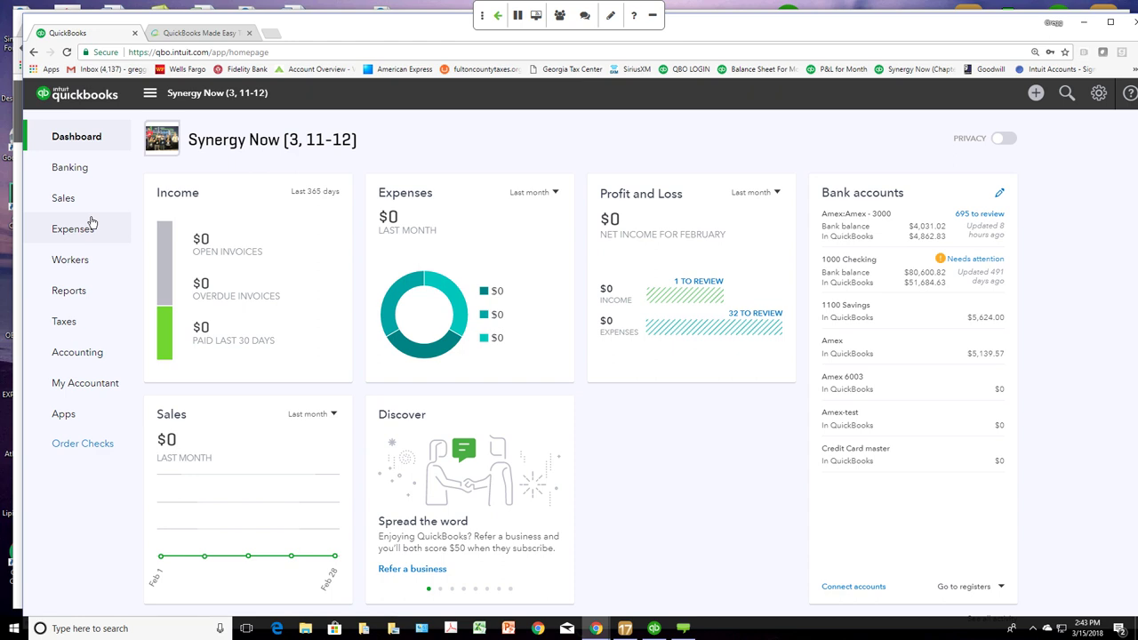
left_click(63, 203)
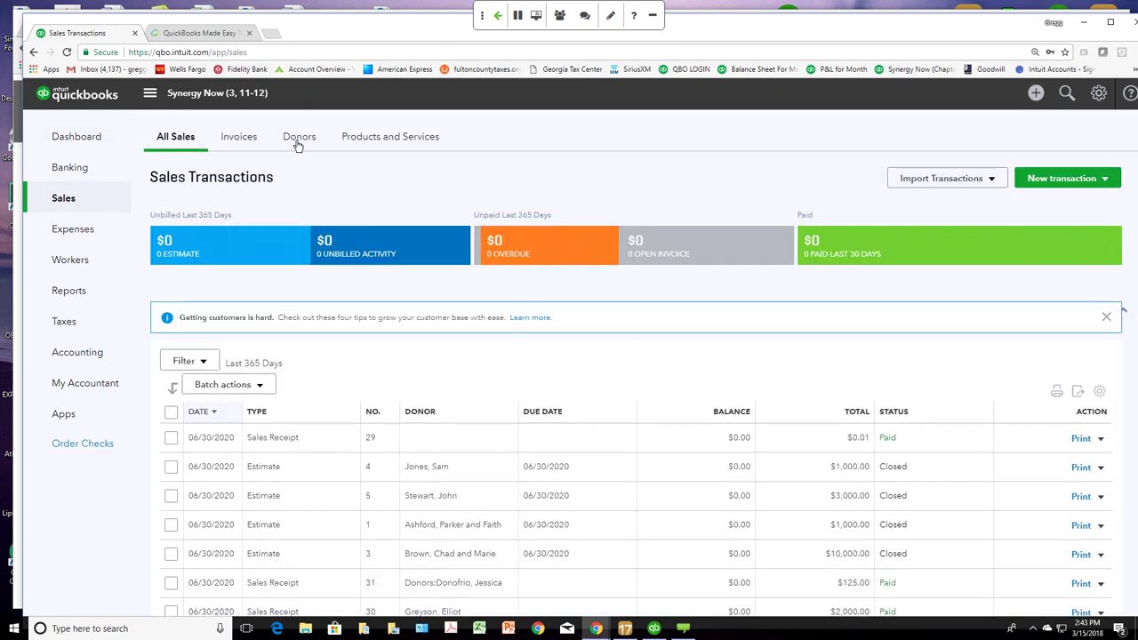
left_click(298, 142)
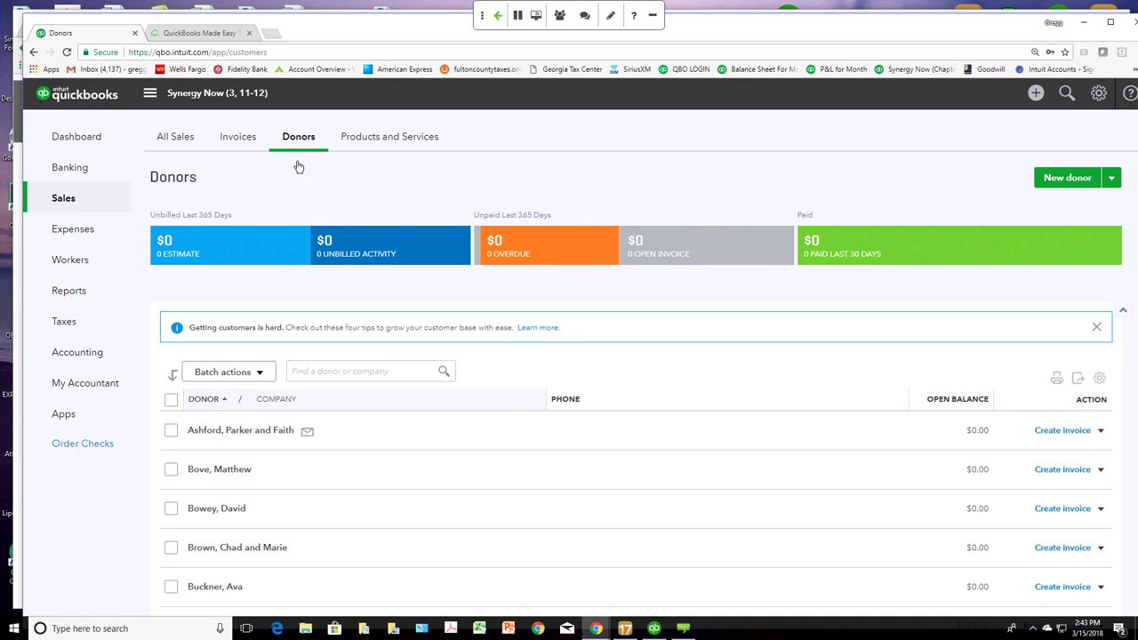
left_click(234, 431)
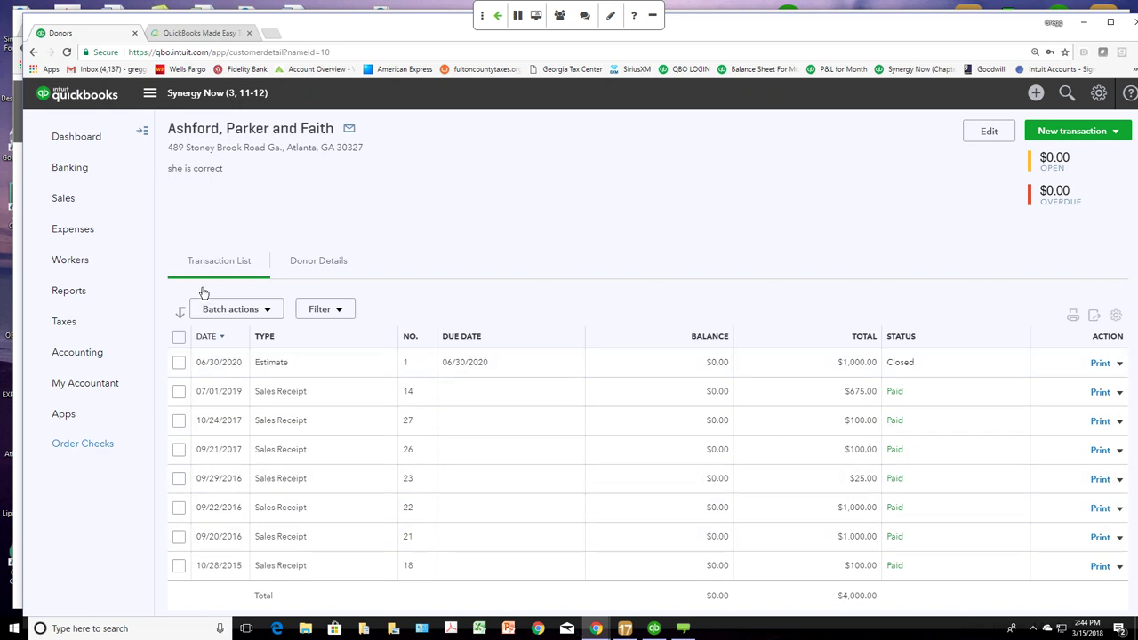
Step: View the donor's details and editable information form, close the form without changes, and return to the donor's transaction list
left_click(302, 265)
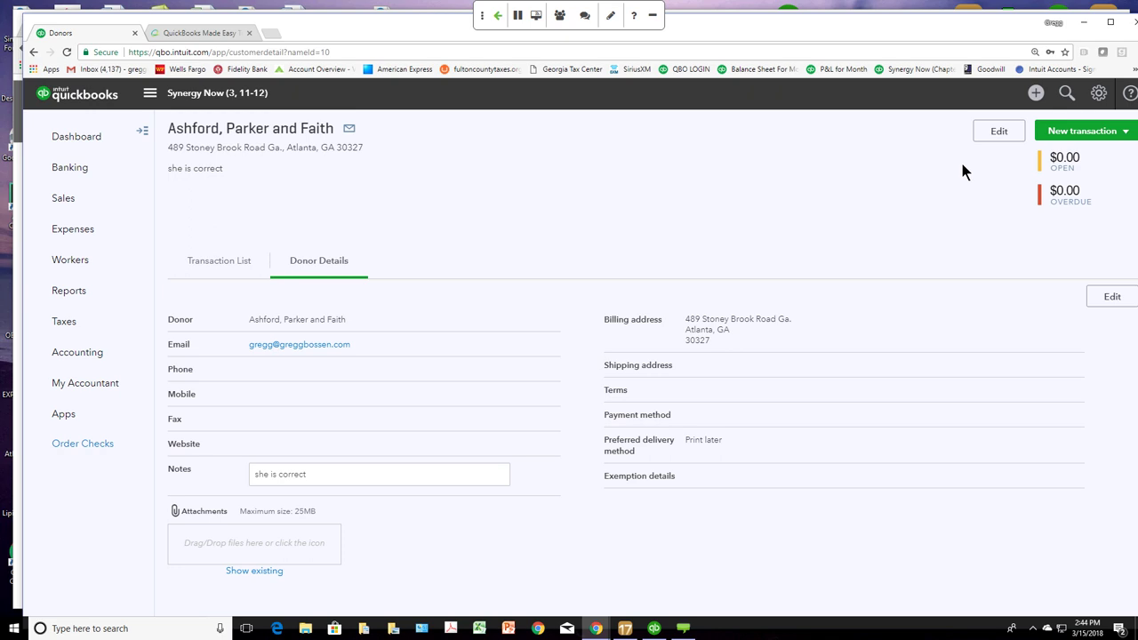
left_click(1000, 139)
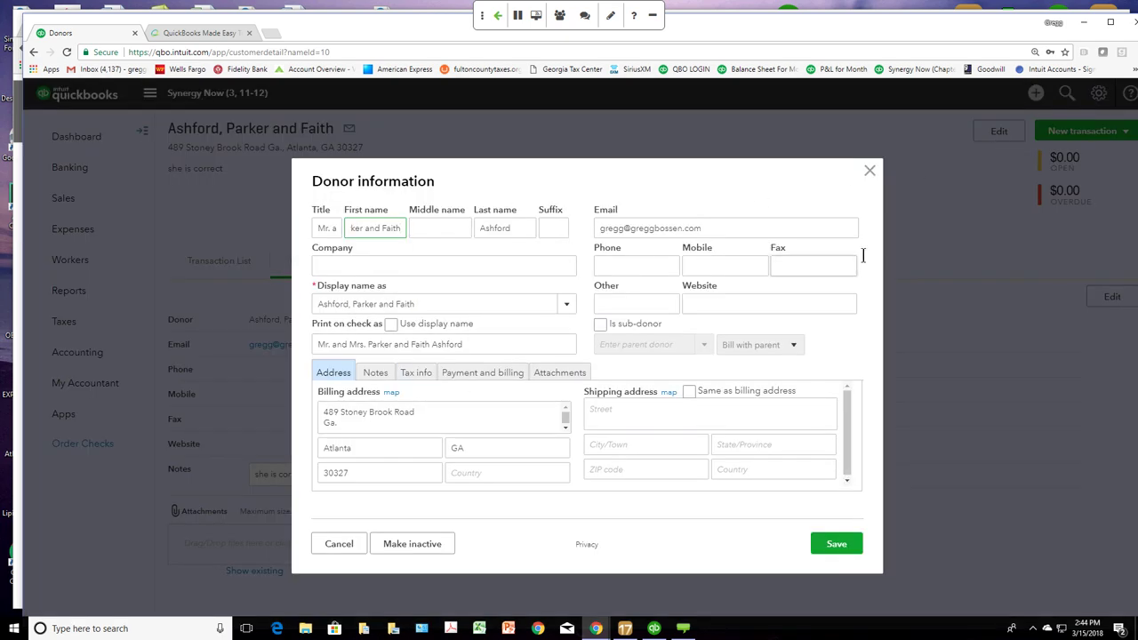
left_click(869, 172)
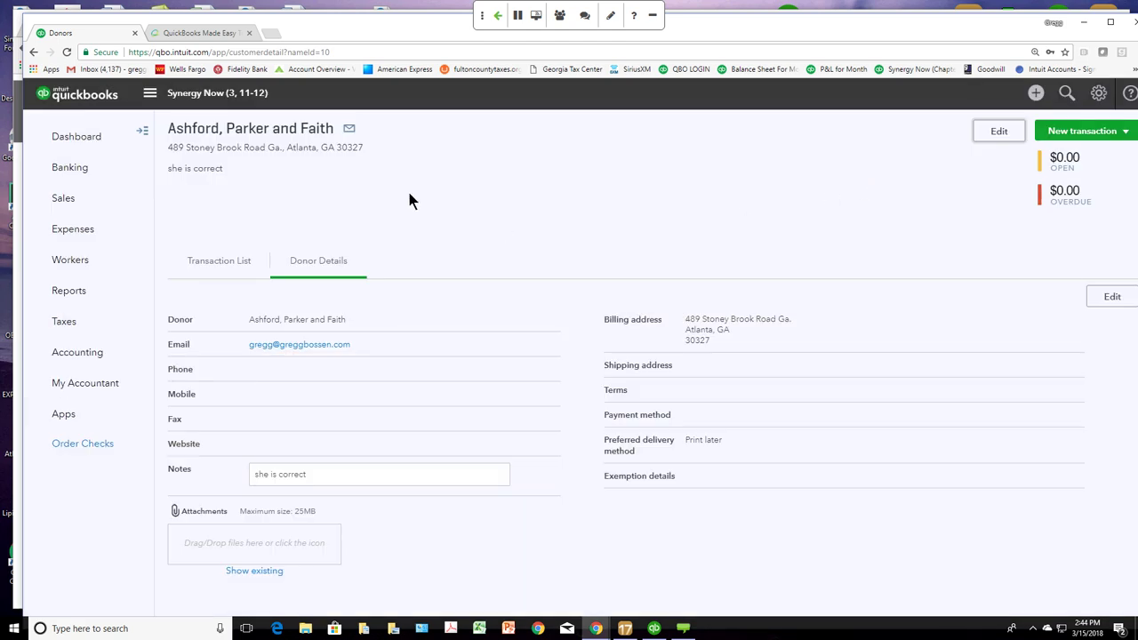
left_click(228, 260)
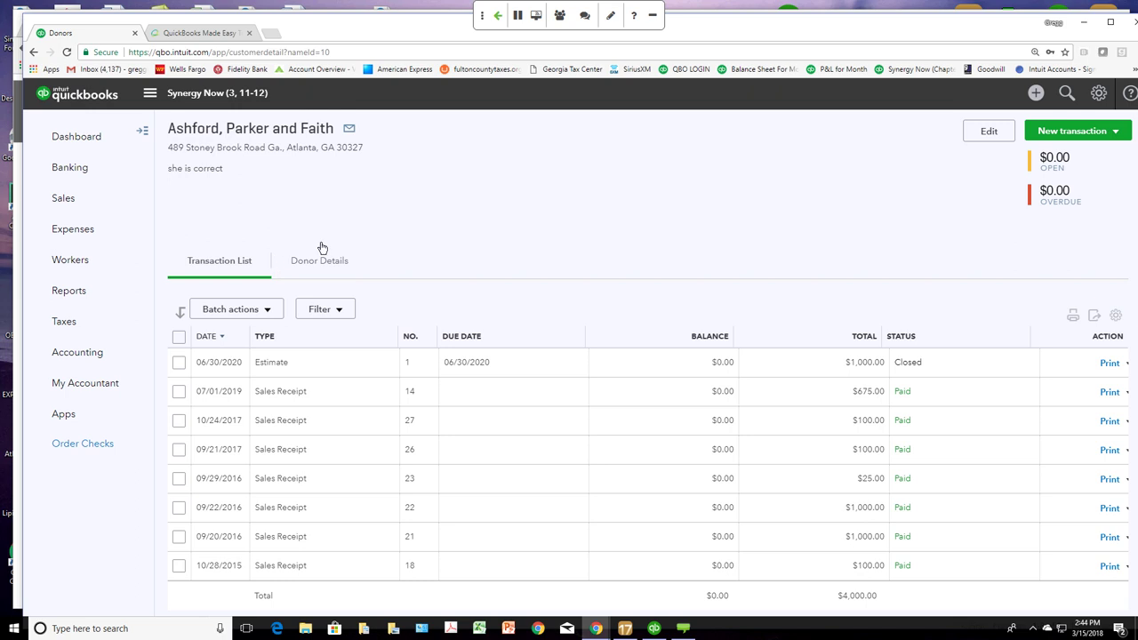
Step: Reopen the first donor, view the form template choices on the 07/01/2019 sales receipt for $675.00, and close it without saving
left_click(76, 197)
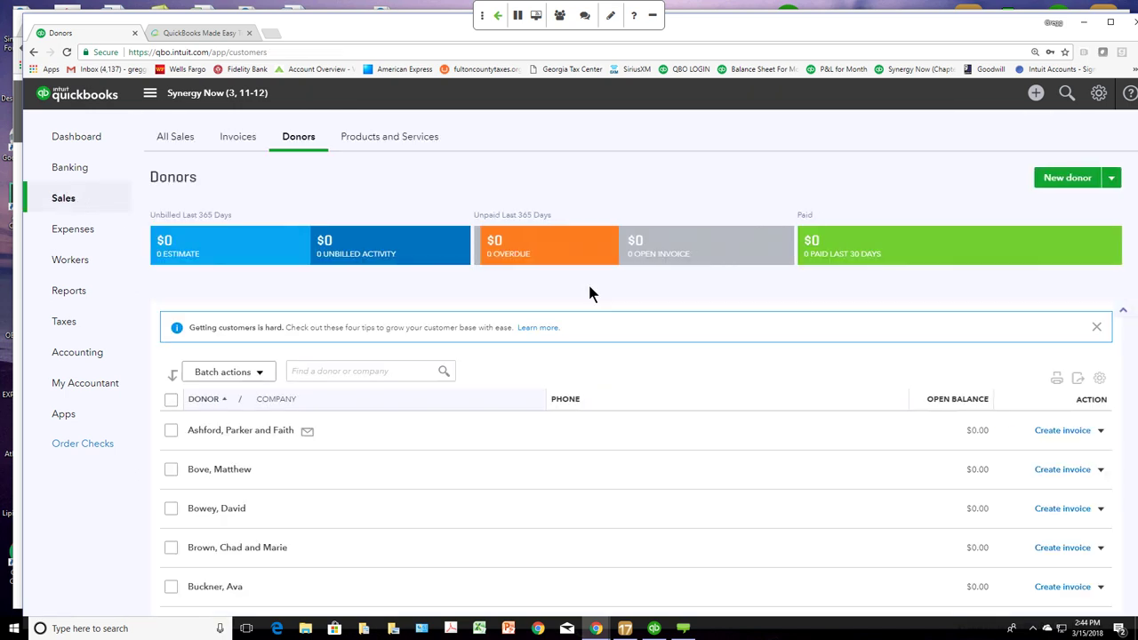
left_click(240, 431)
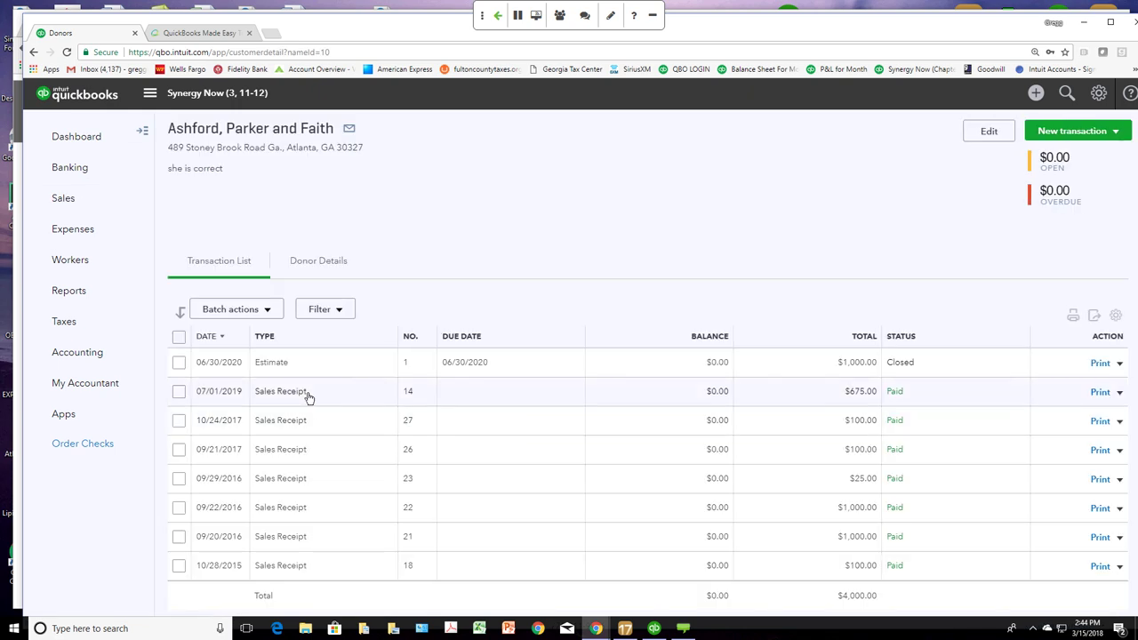
left_click(294, 395)
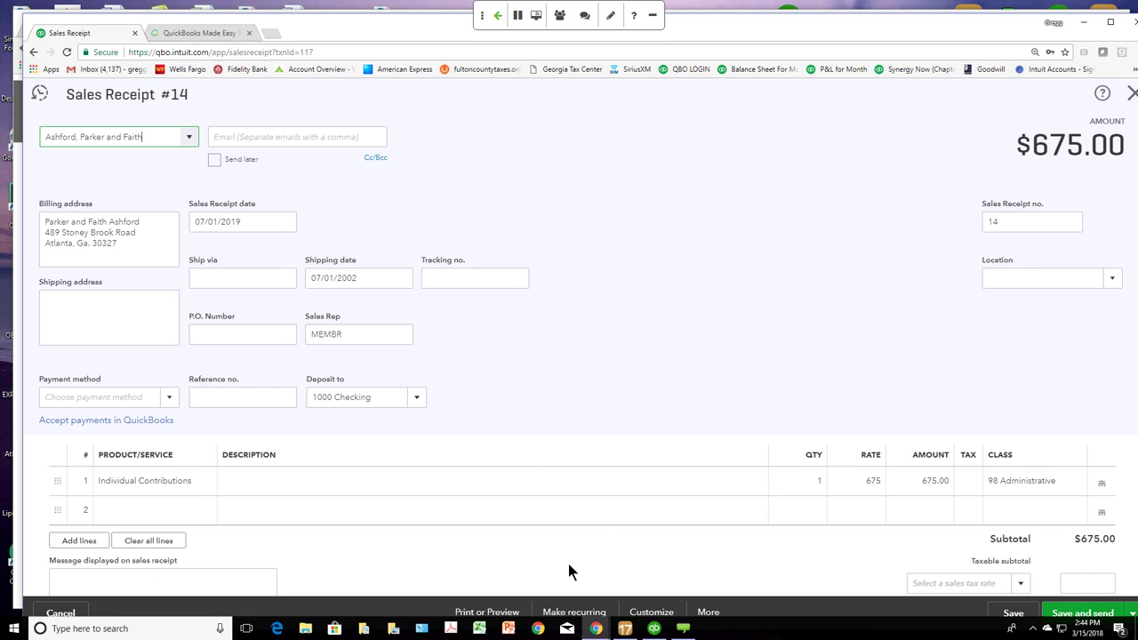
left_click(648, 612)
left_click(647, 612)
left_click(642, 612)
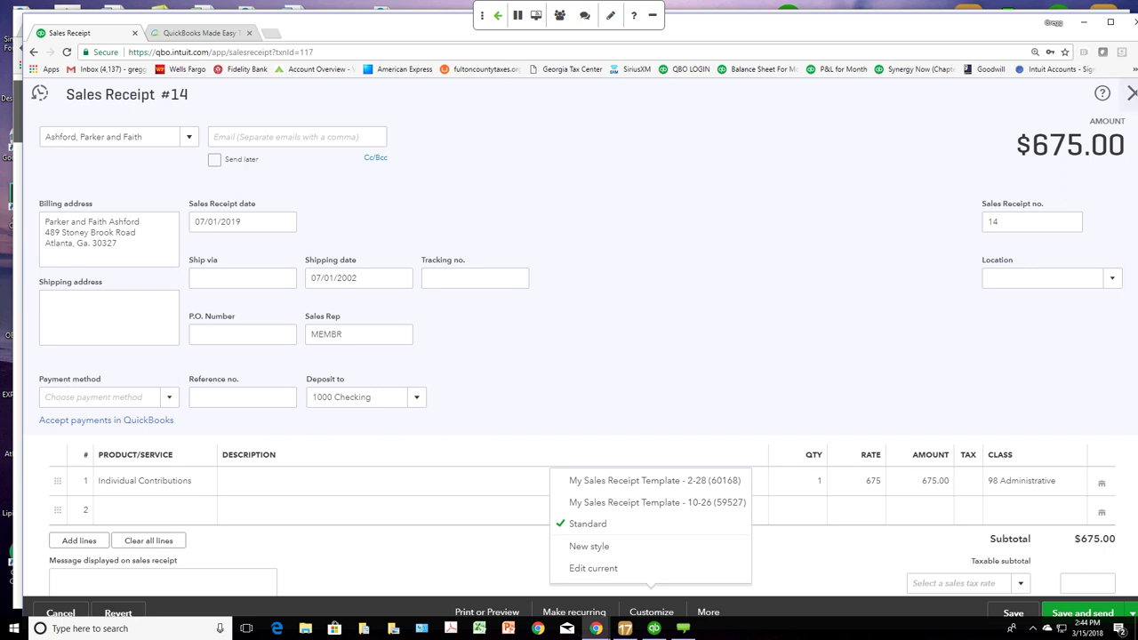
left_click(1131, 93)
left_click(658, 373)
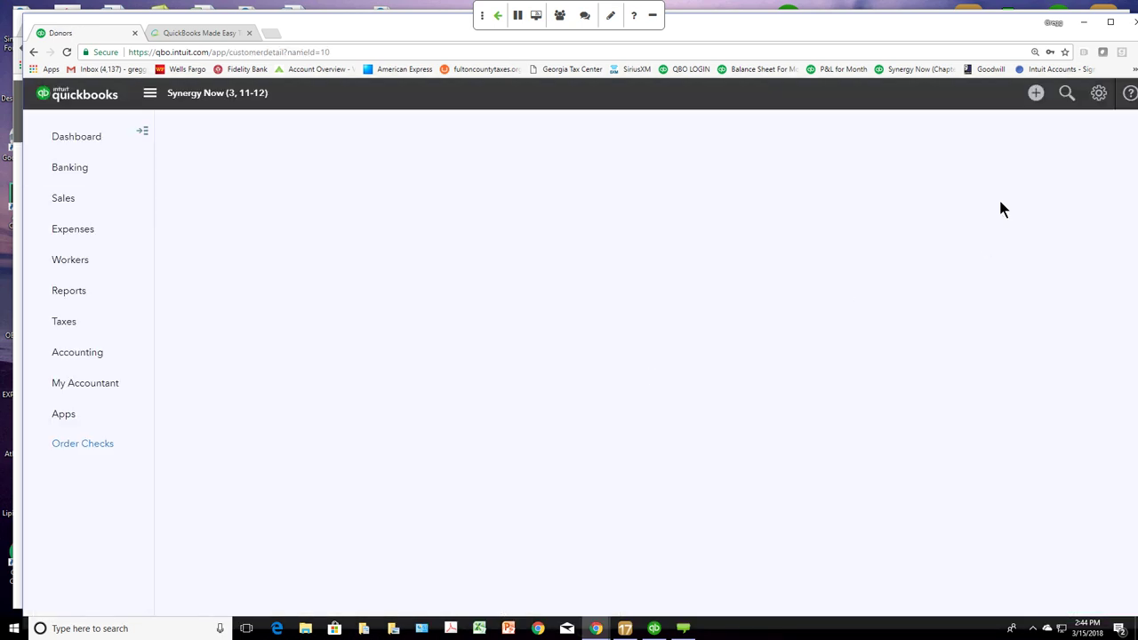
Step: Switch to the Synergy Now (7 & 8) company
left_click(1099, 93)
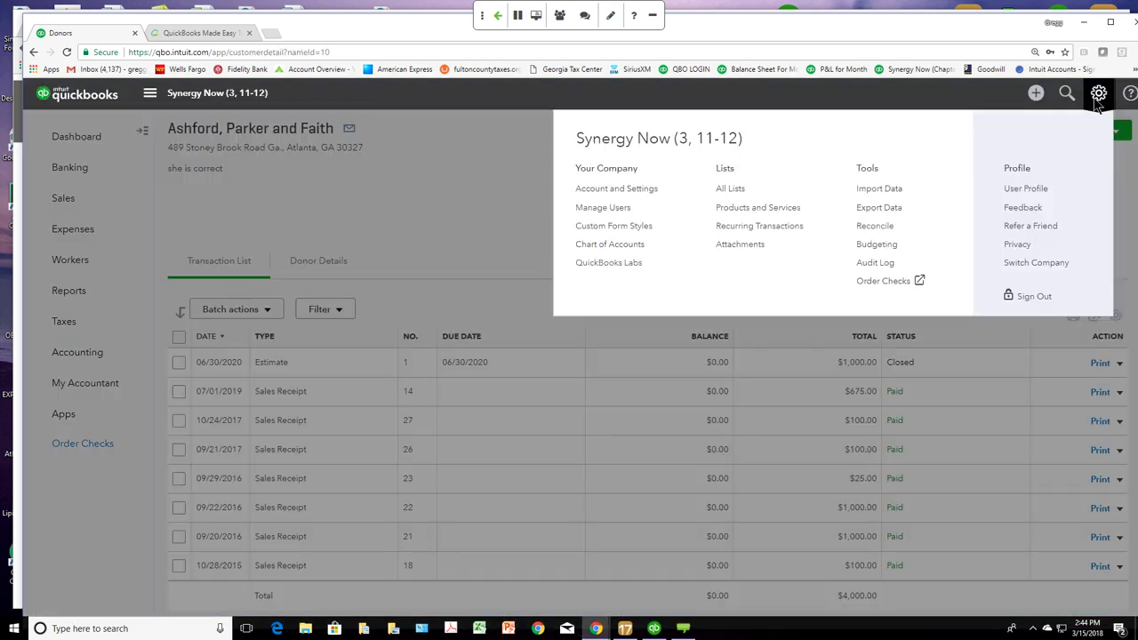
left_click(1040, 262)
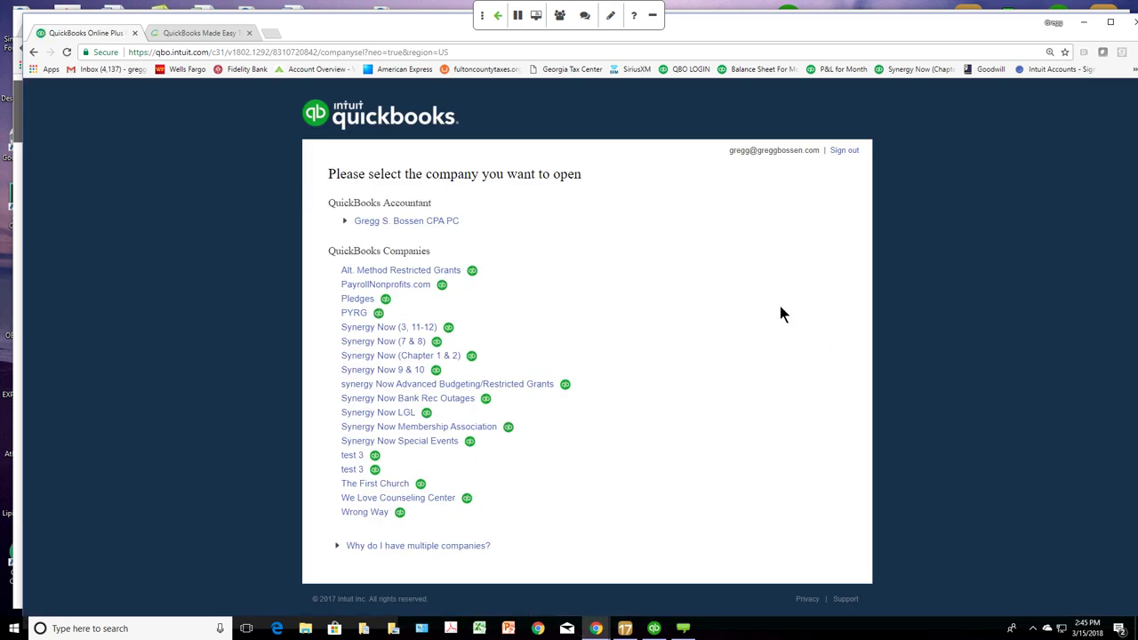
left_click(381, 343)
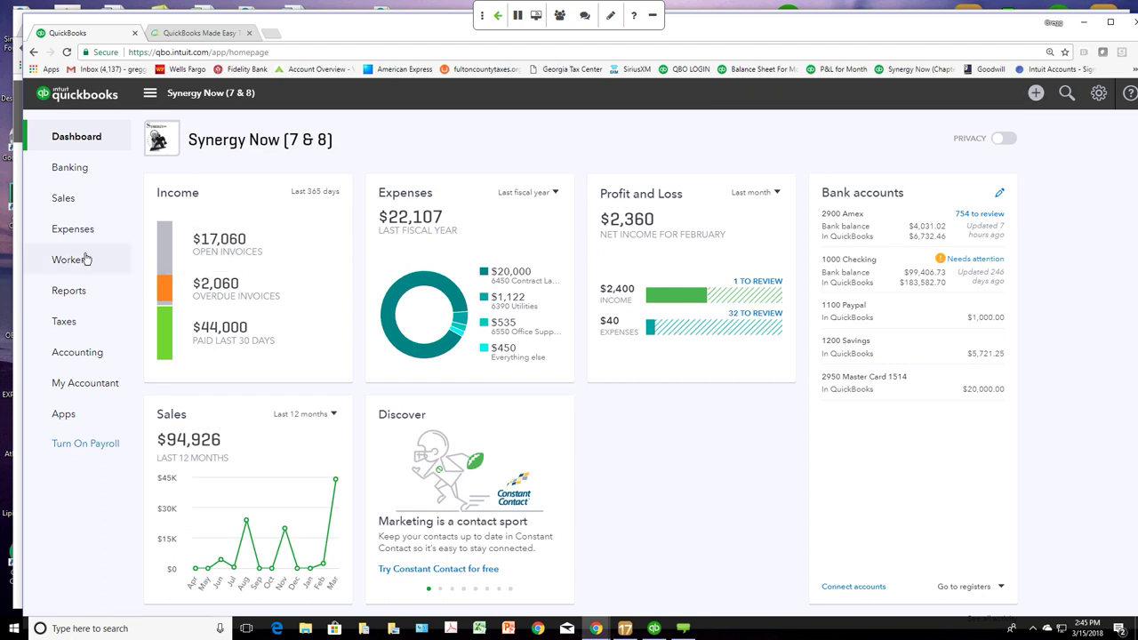
Step: From the Customers list, open the first customer's 06/30/2020 sales receipt for $1,500.00 paid by check, the topmost one listed
left_click(77, 202)
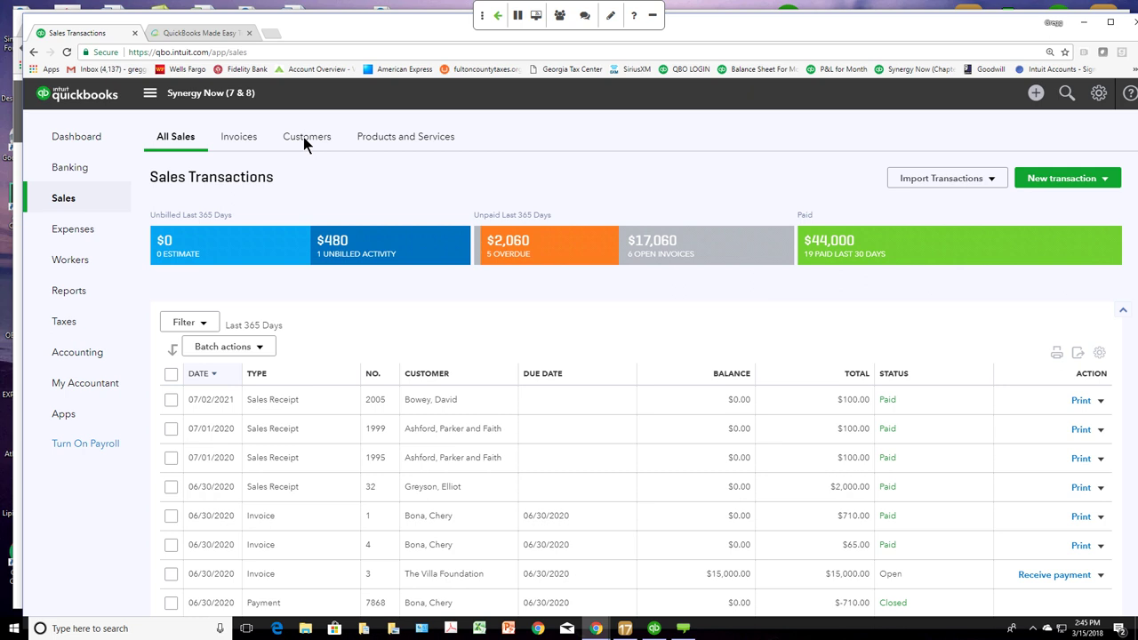
left_click(307, 138)
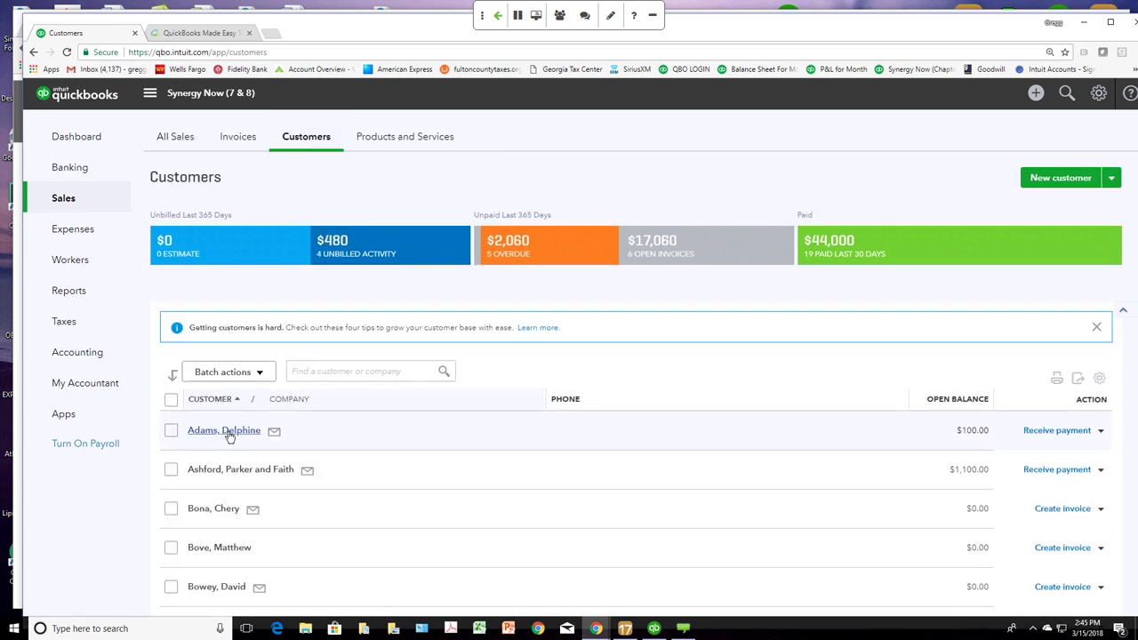
left_click(227, 434)
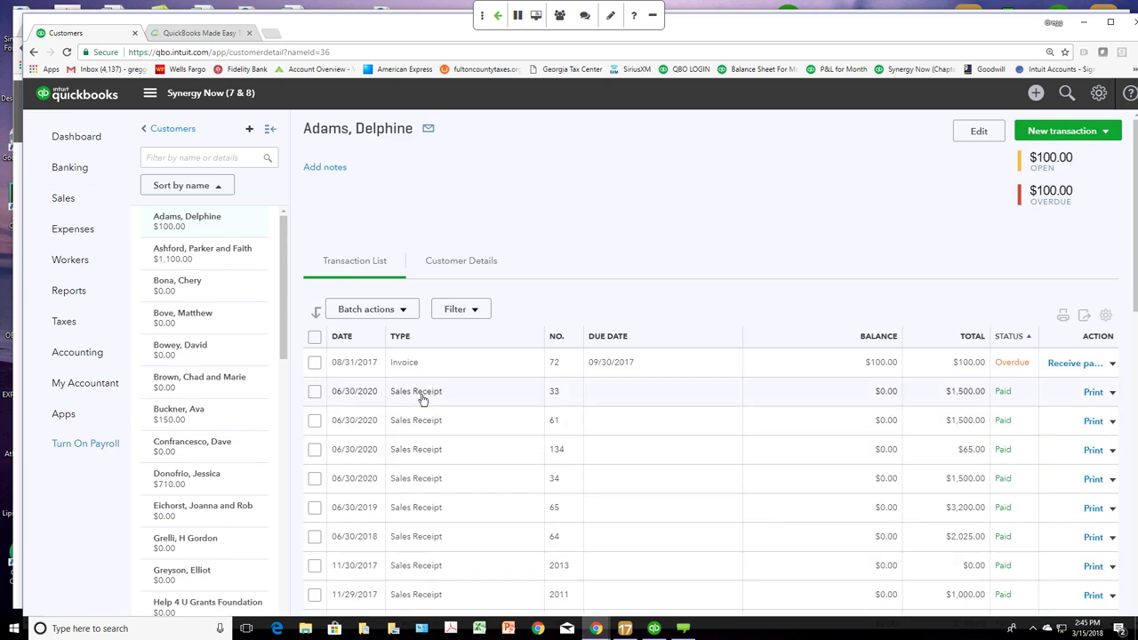
left_click(423, 398)
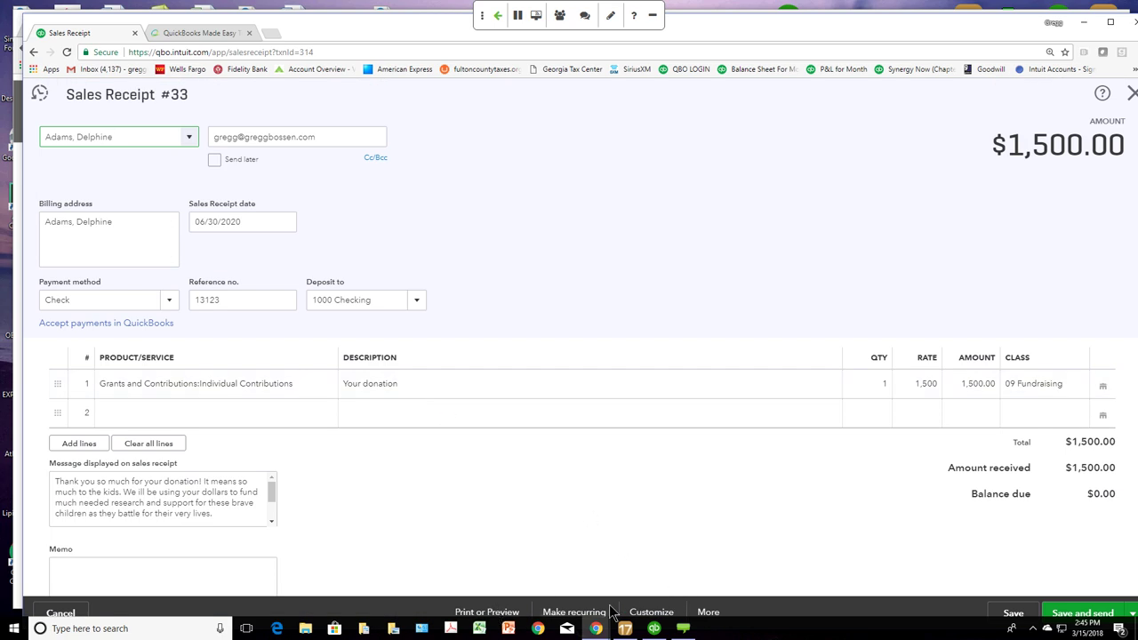
Step: Apply the Standard form template to the sales receipt, review its print preview, and close the preview
left_click(642, 614)
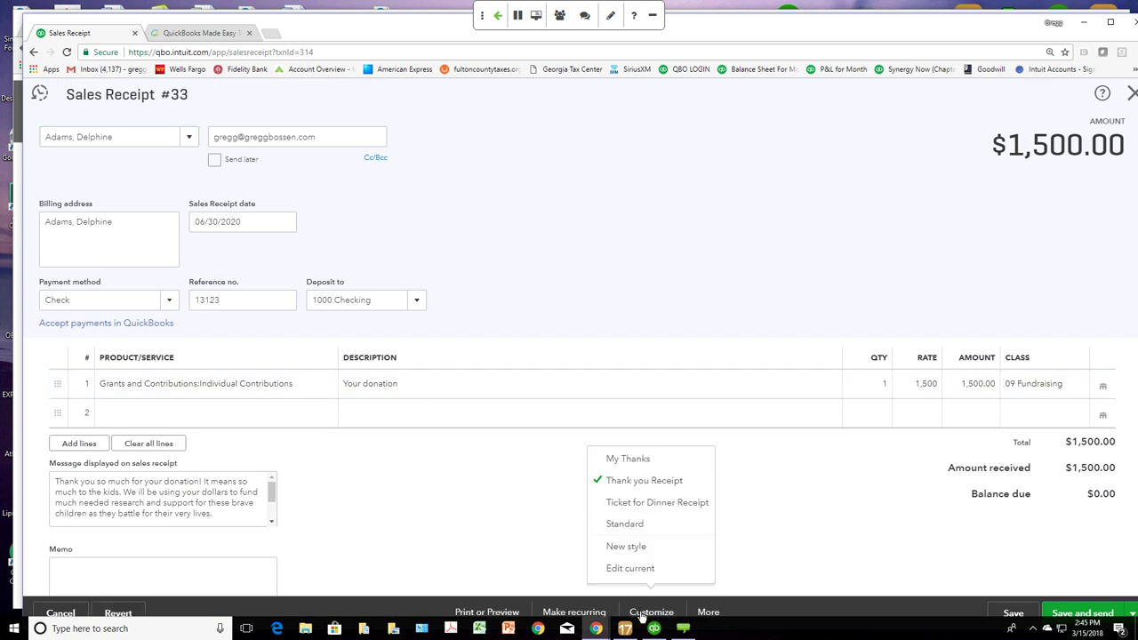
left_click(610, 528)
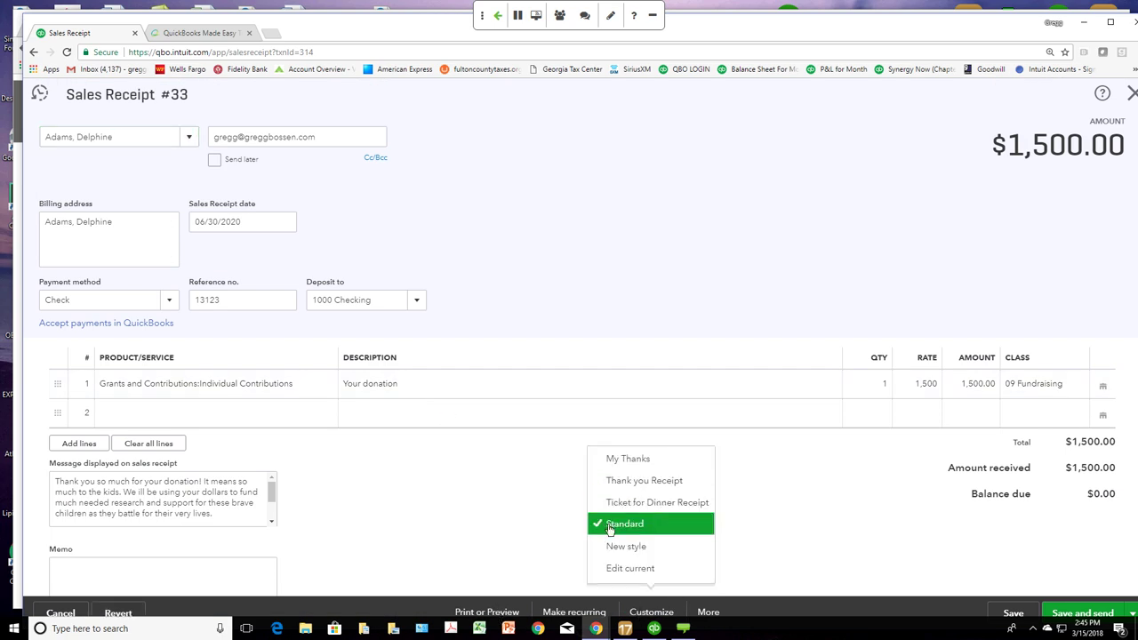
left_click(512, 615)
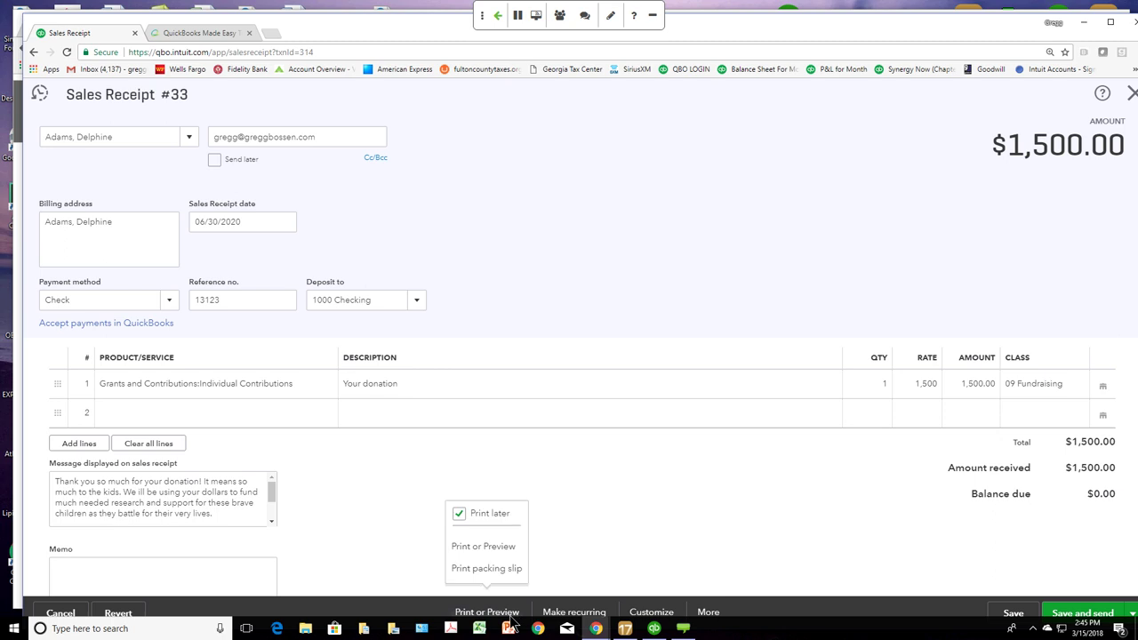
left_click(495, 555)
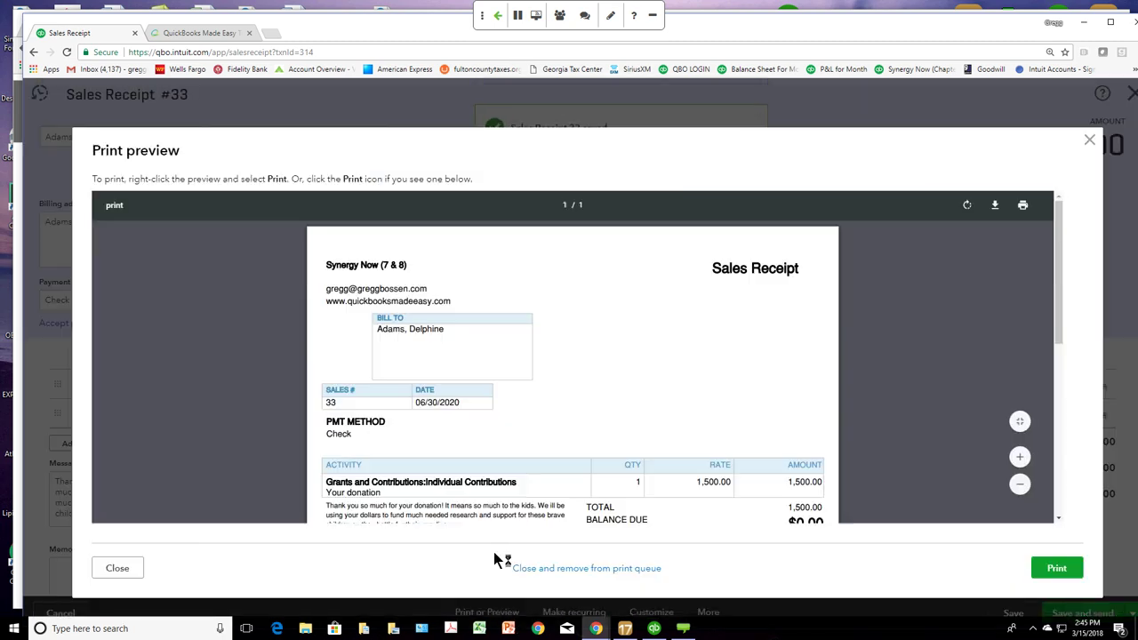
scroll(681, 442, "down", 3)
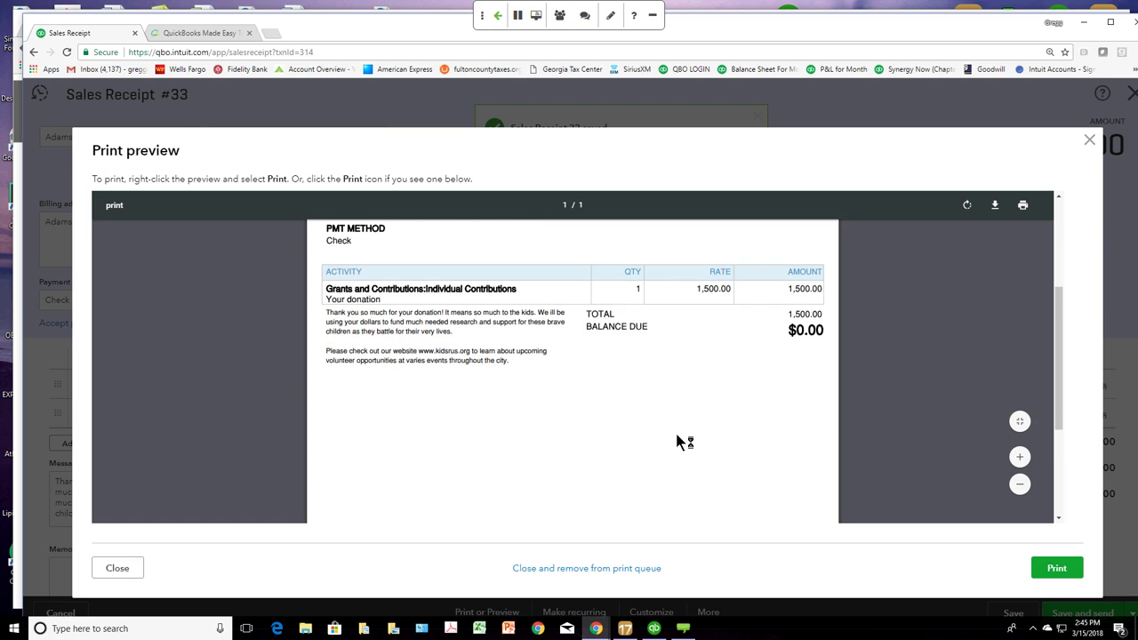
scroll(680, 442, "up", 5)
left_click(1089, 140)
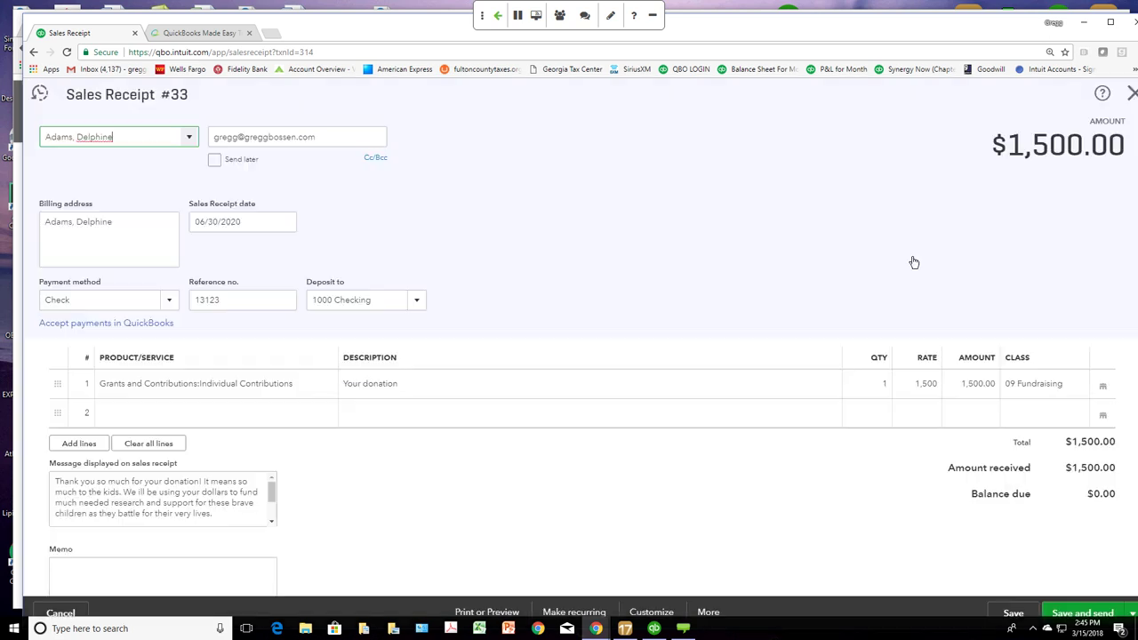
Step: Apply the Thank you Receipt template to the sales receipt, review the whole print preview, and close it
left_click(652, 612)
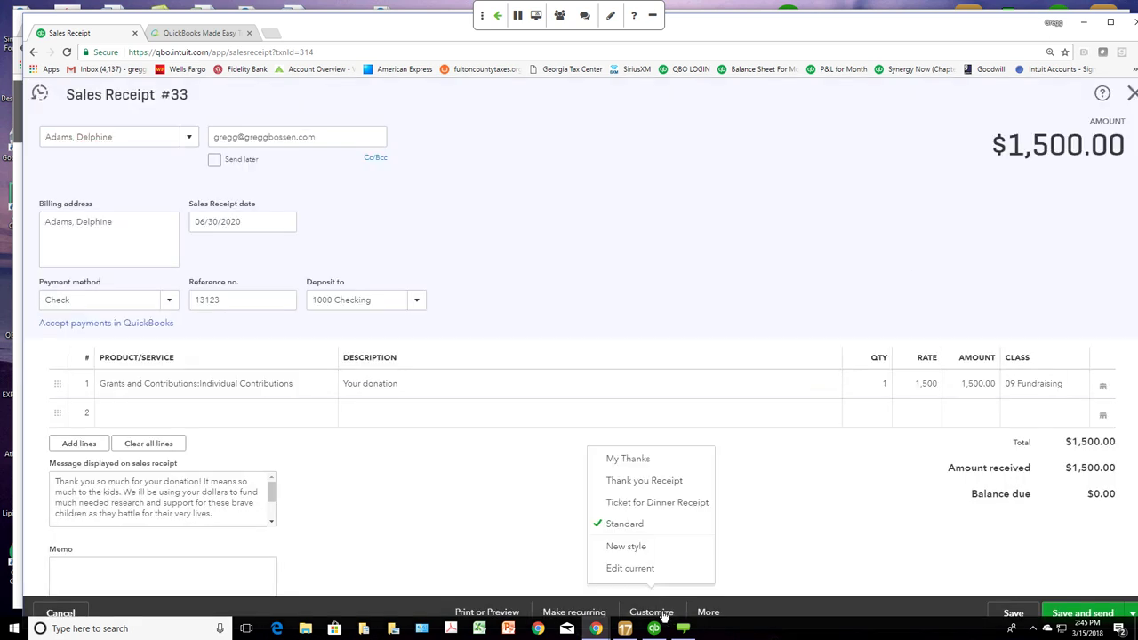
left_click(637, 484)
left_click(506, 613)
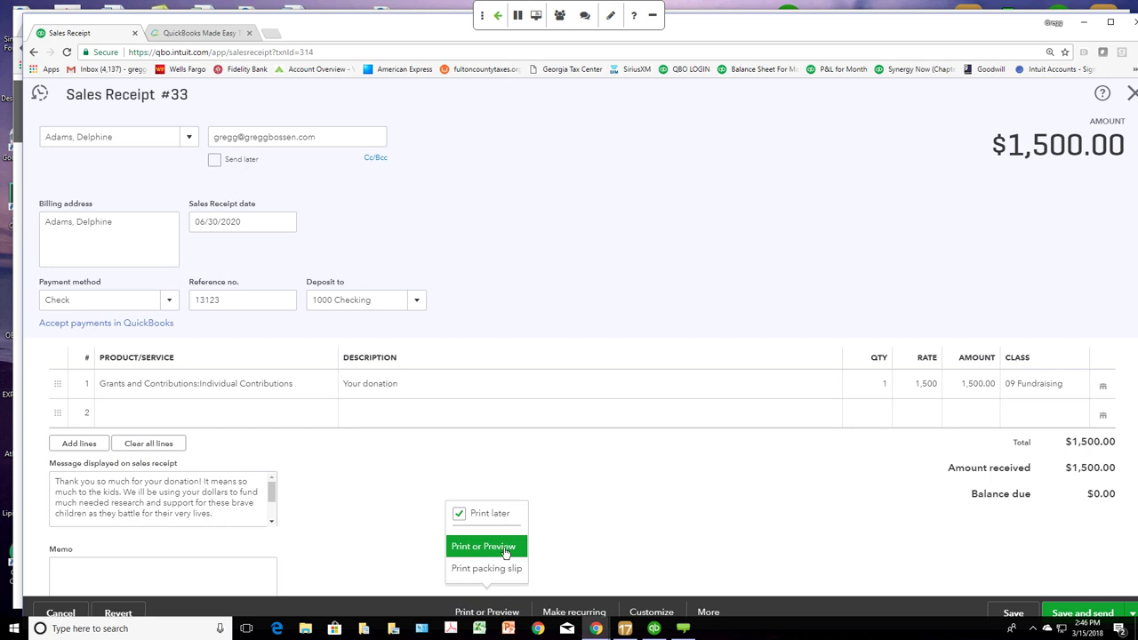
left_click(505, 550)
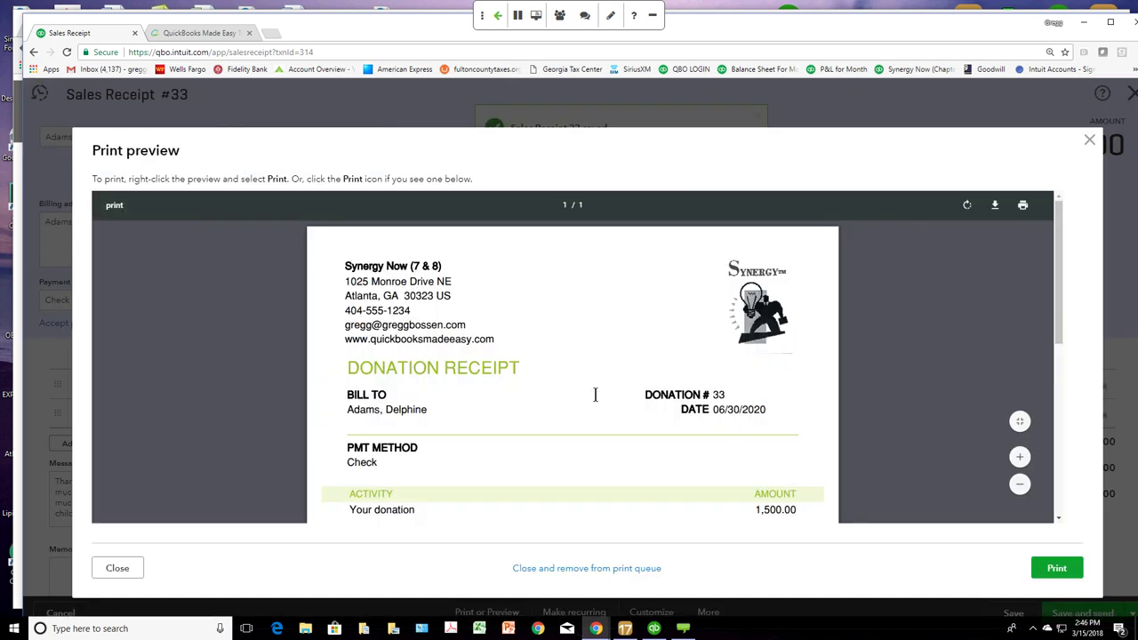
scroll(461, 382, "down", 2)
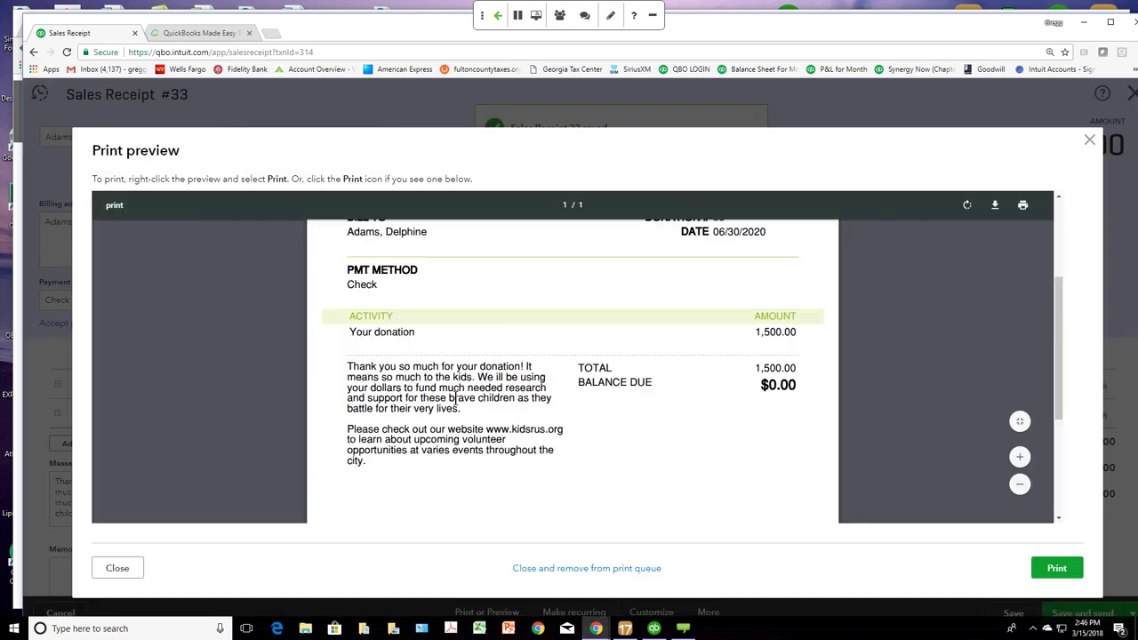
scroll(453, 397, "down", 3)
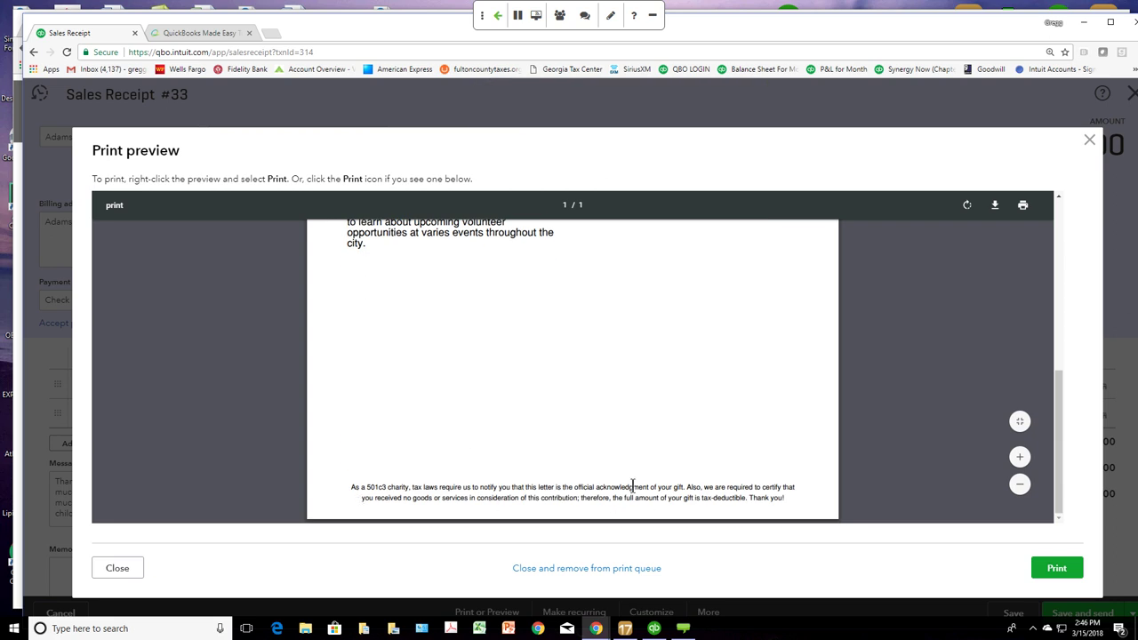
scroll(632, 486, "up", 5)
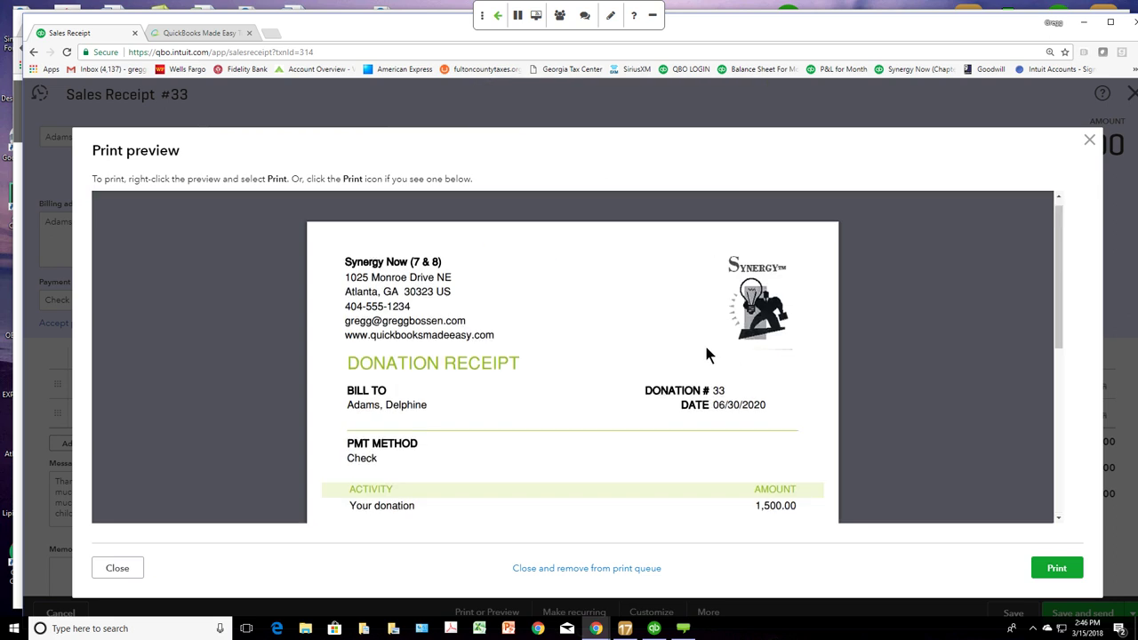
scroll(706, 354, "down", 2)
scroll(706, 354, "up", 3)
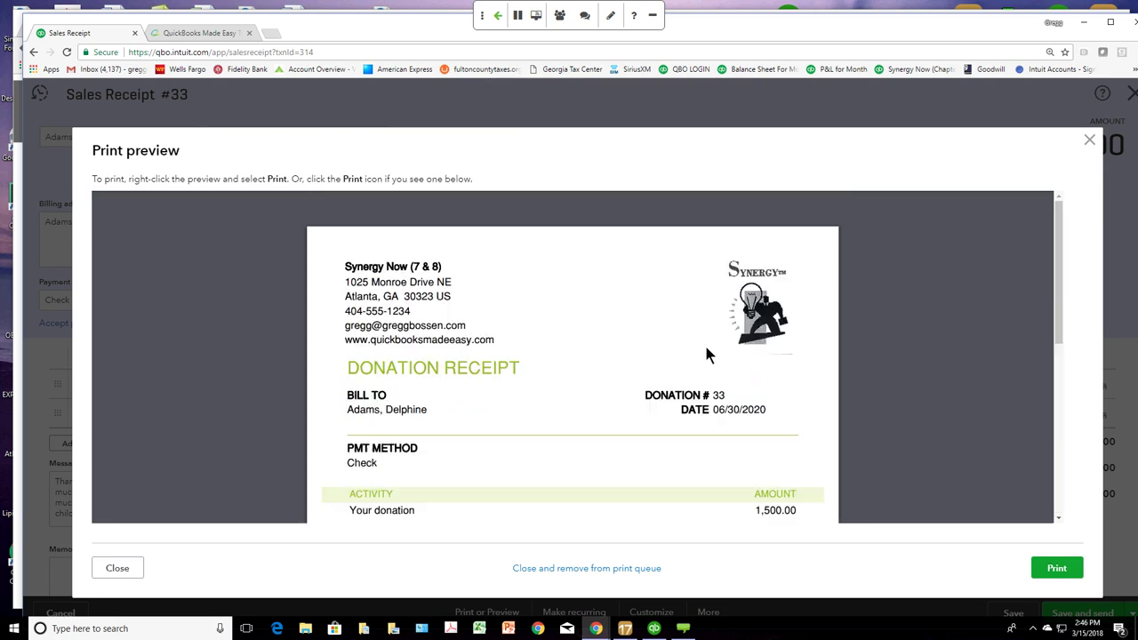
left_click(1090, 142)
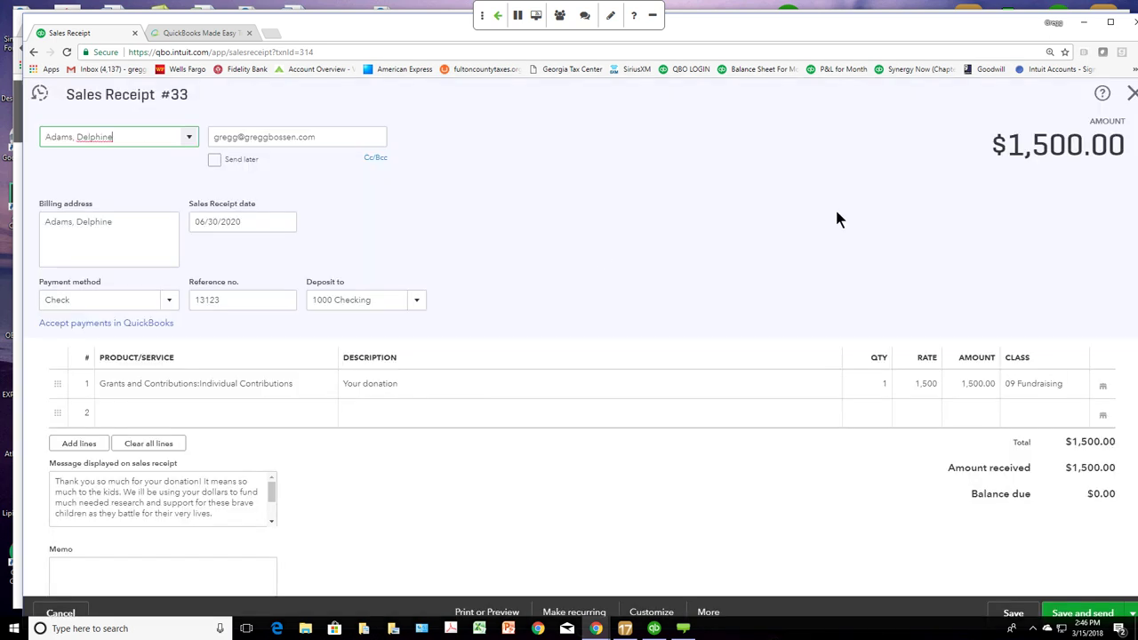
double_click(834, 29)
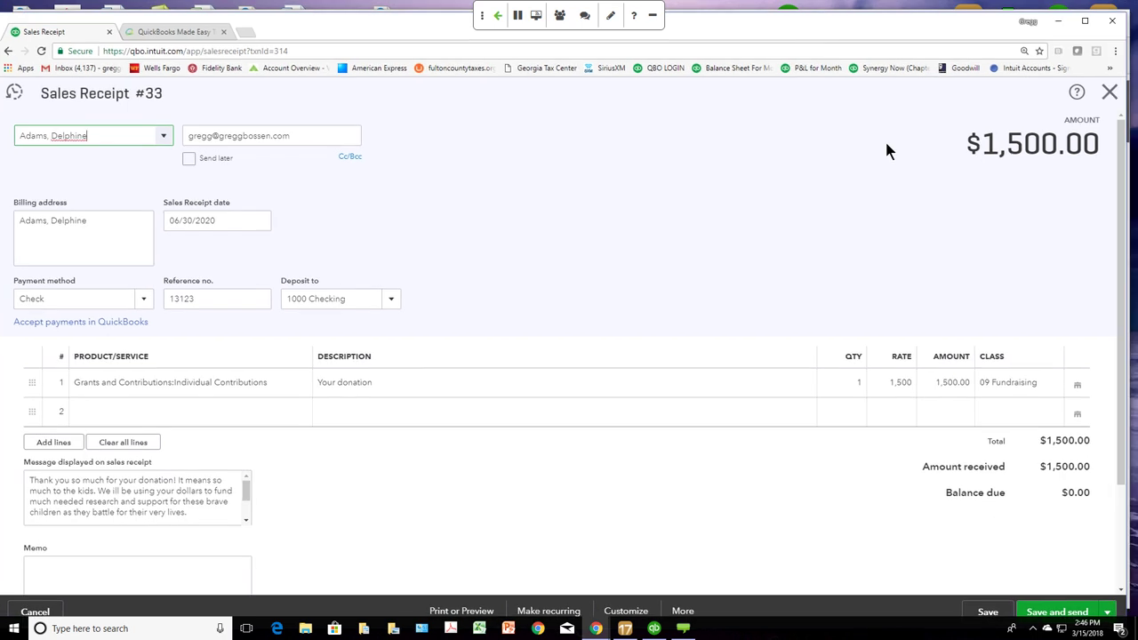
Step: Close the sales receipt and open the saved Sales by Customer Summary report from the custom reports
left_click(1110, 91)
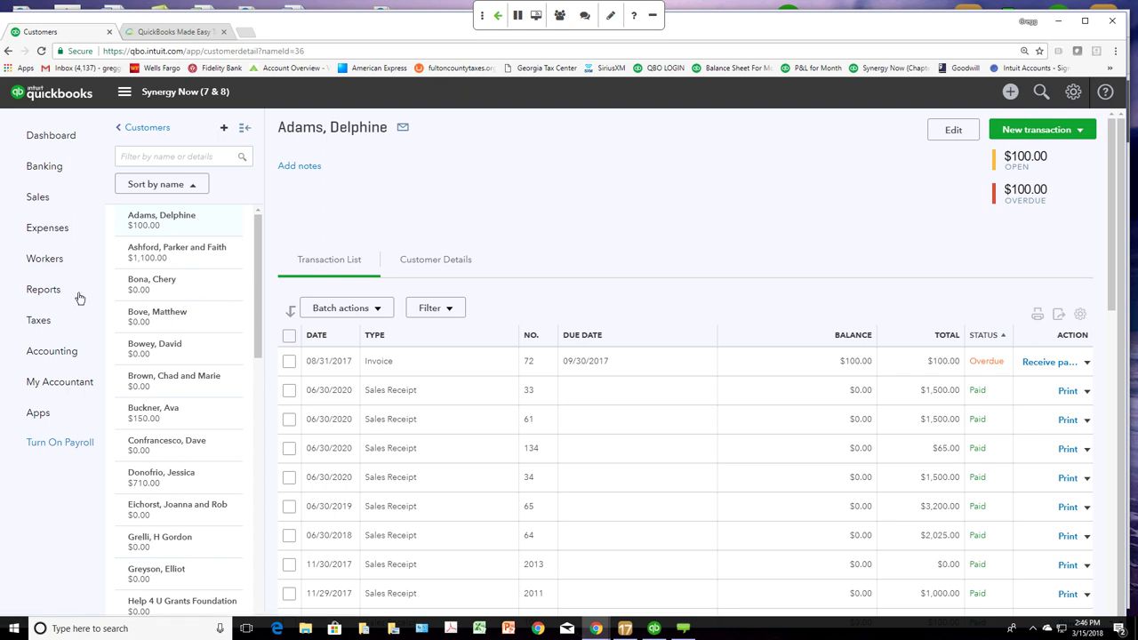
left_click(40, 291)
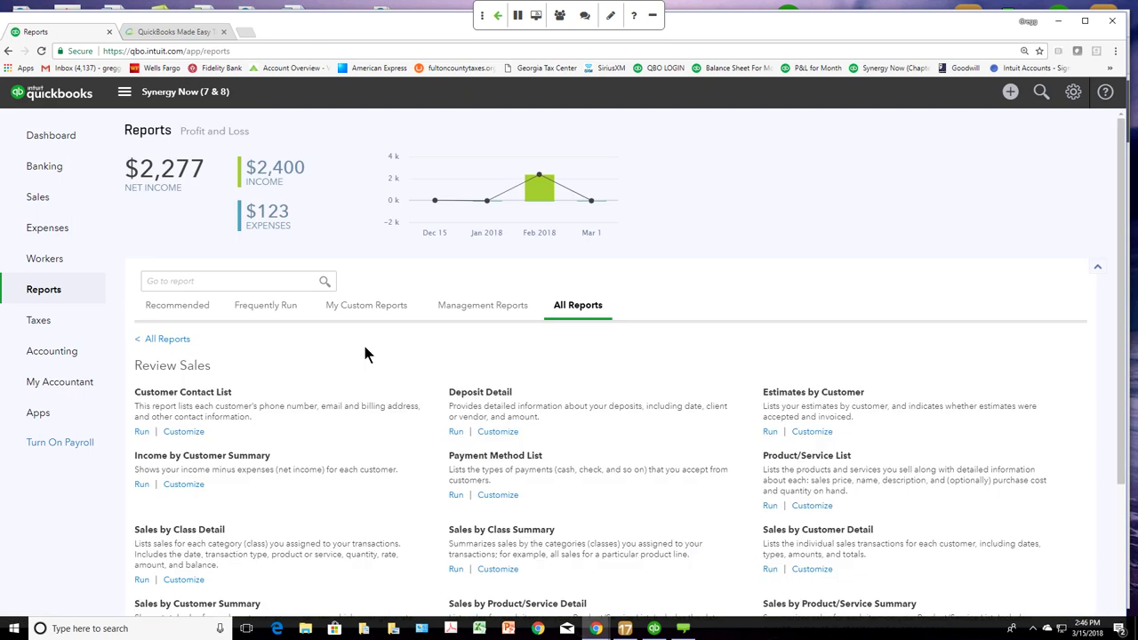
left_click(363, 307)
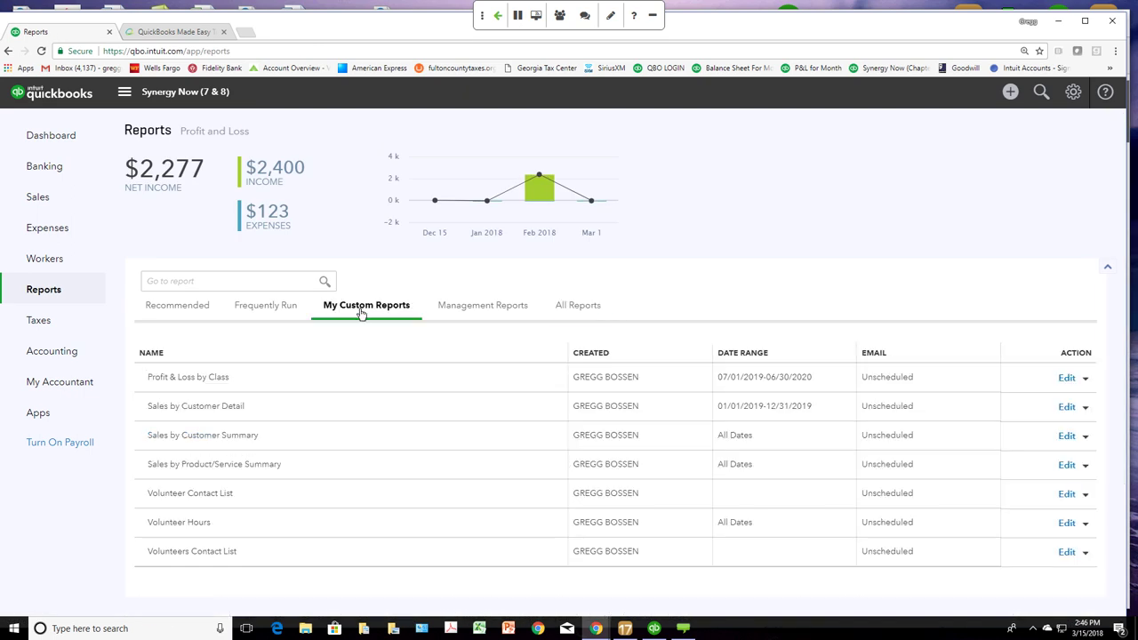
left_click(201, 436)
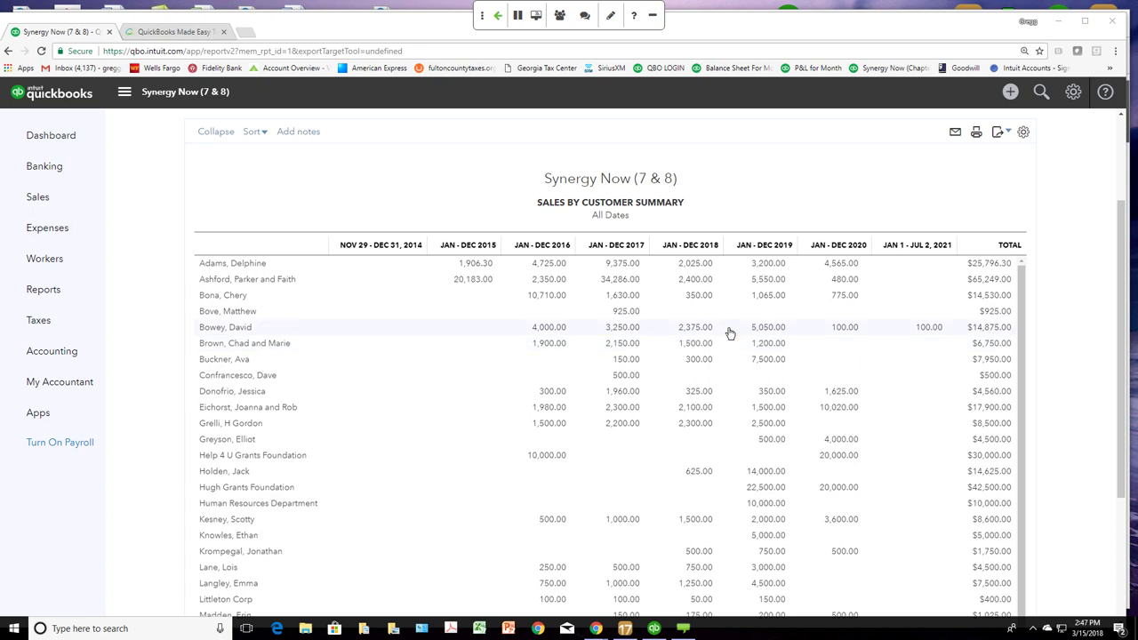
Step: Display the Sales by Customer Summary as Total Only, sorted by total in descending order, and review the donor totals
scroll(729, 334, "up", 1)
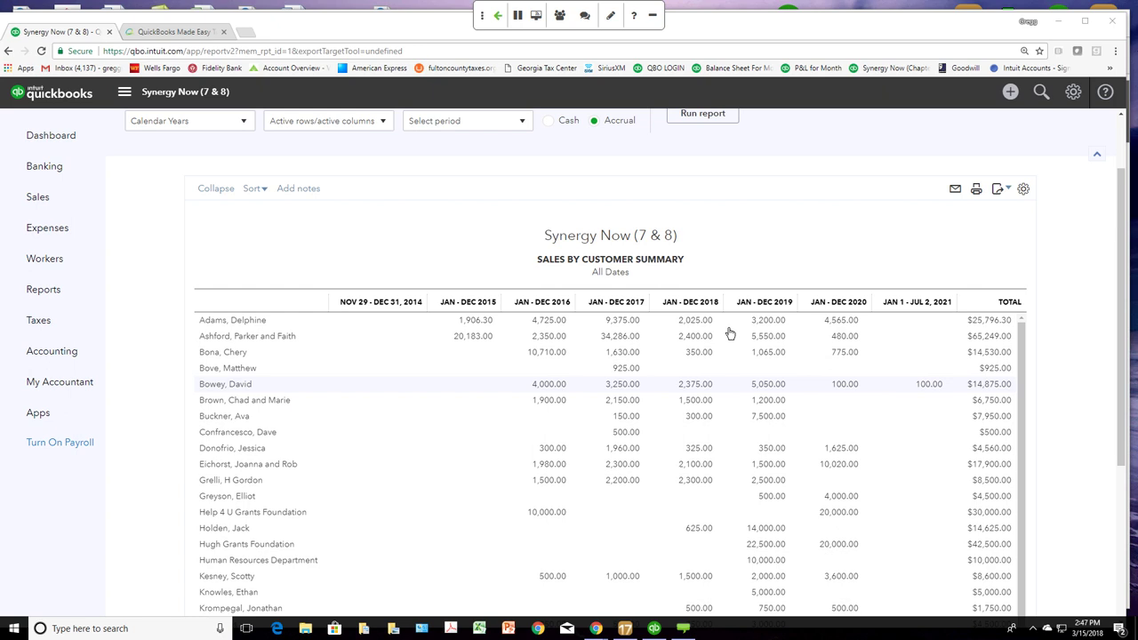
scroll(729, 333, "up", 1)
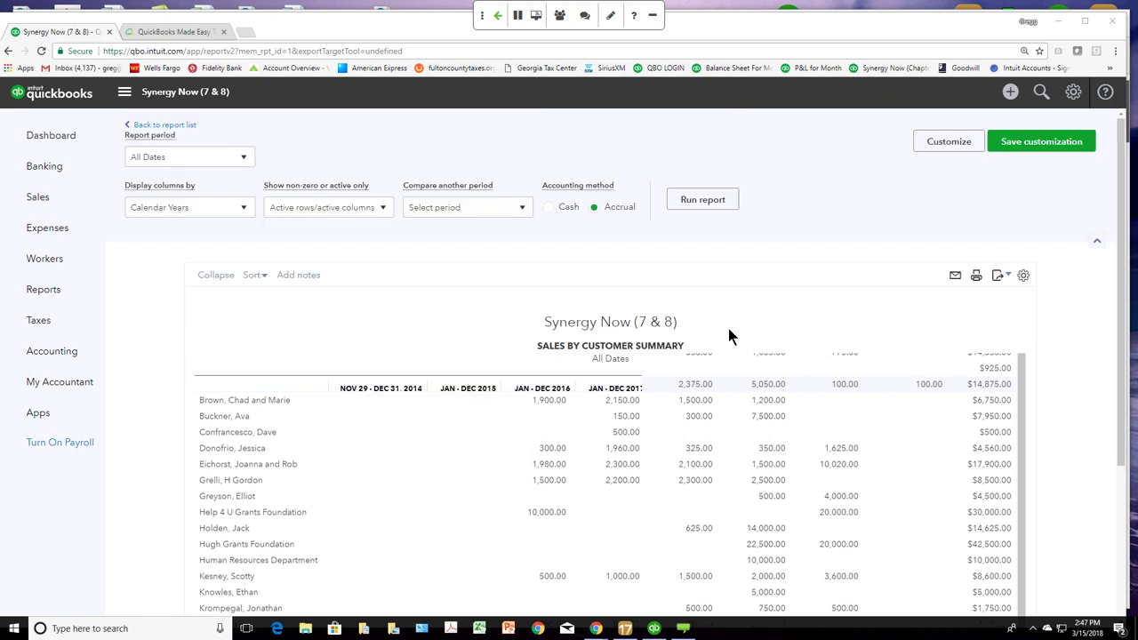
left_click(243, 207)
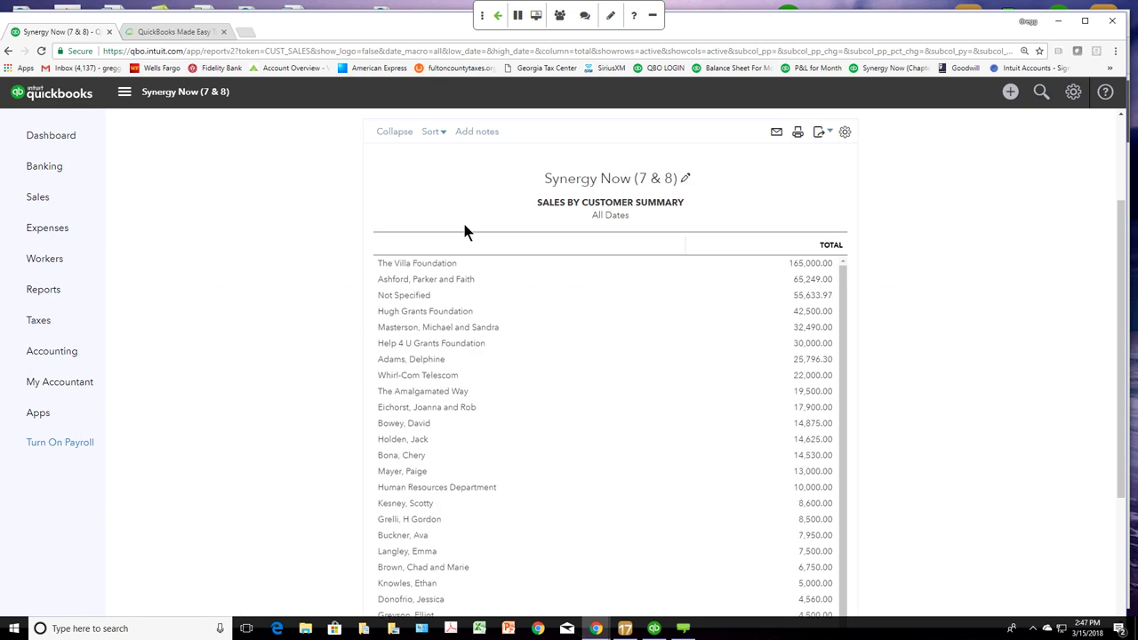
scroll(773, 311, "down", 1)
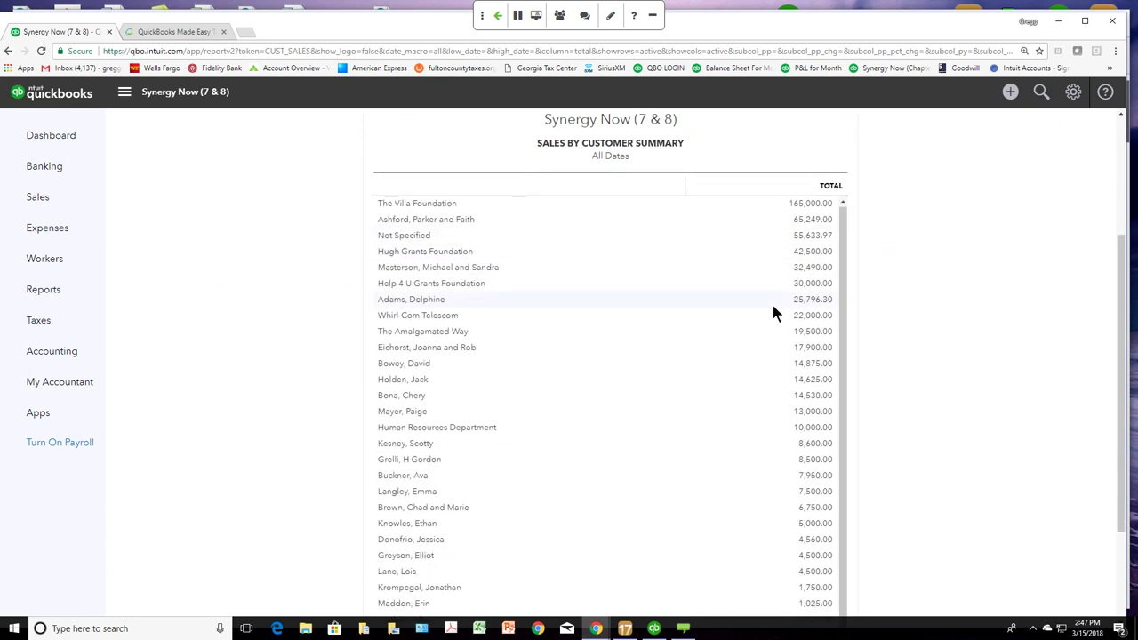
scroll(773, 305, "down", 2)
scroll(770, 302, "up", 2)
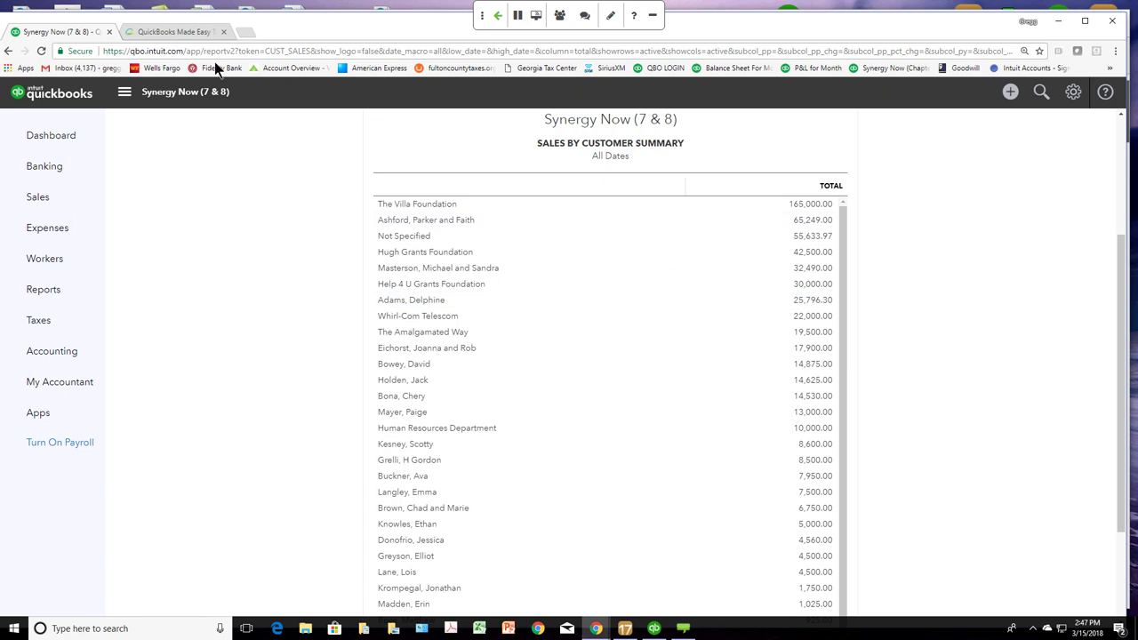
Step: Duplicate the report's browser tab and start a new bank deposit from the dashboard in the copy
right_click(86, 36)
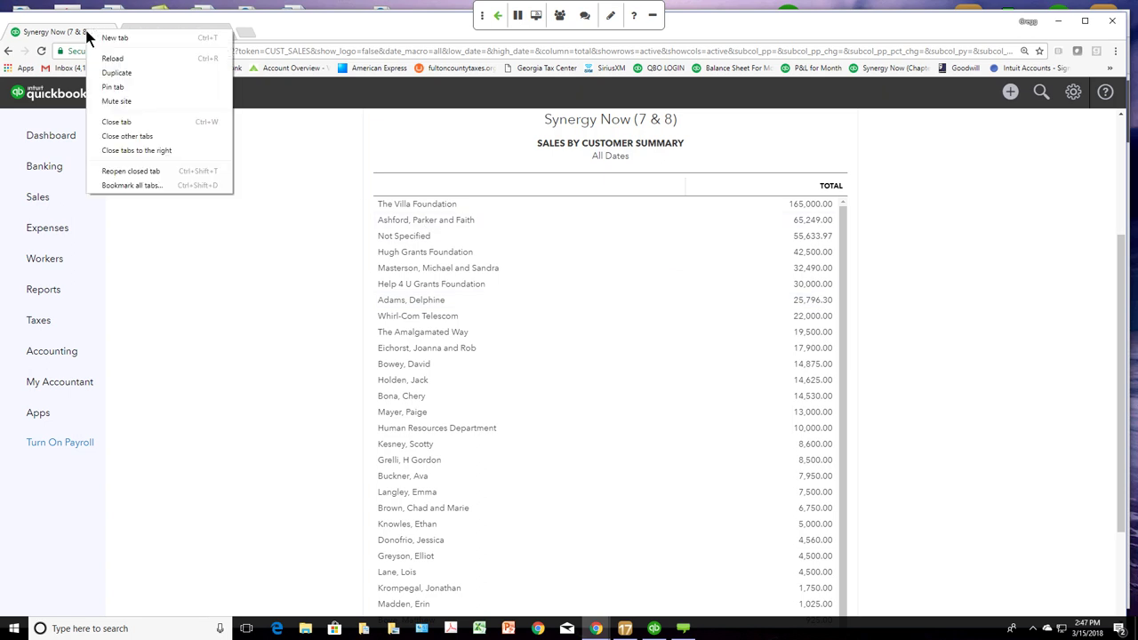
left_click(114, 73)
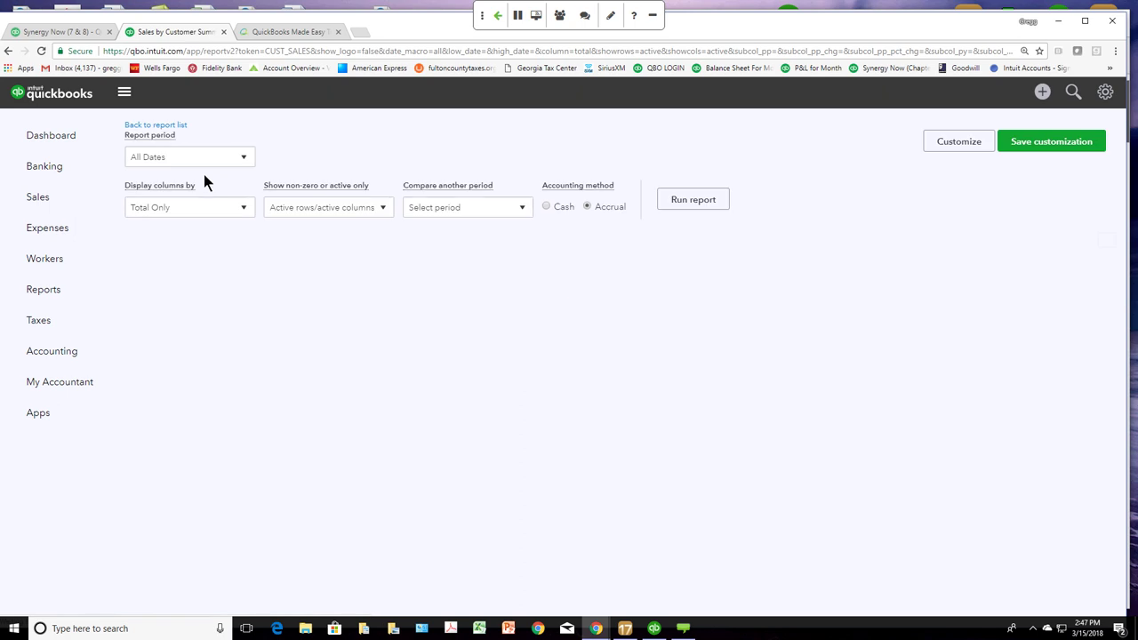
left_click(55, 136)
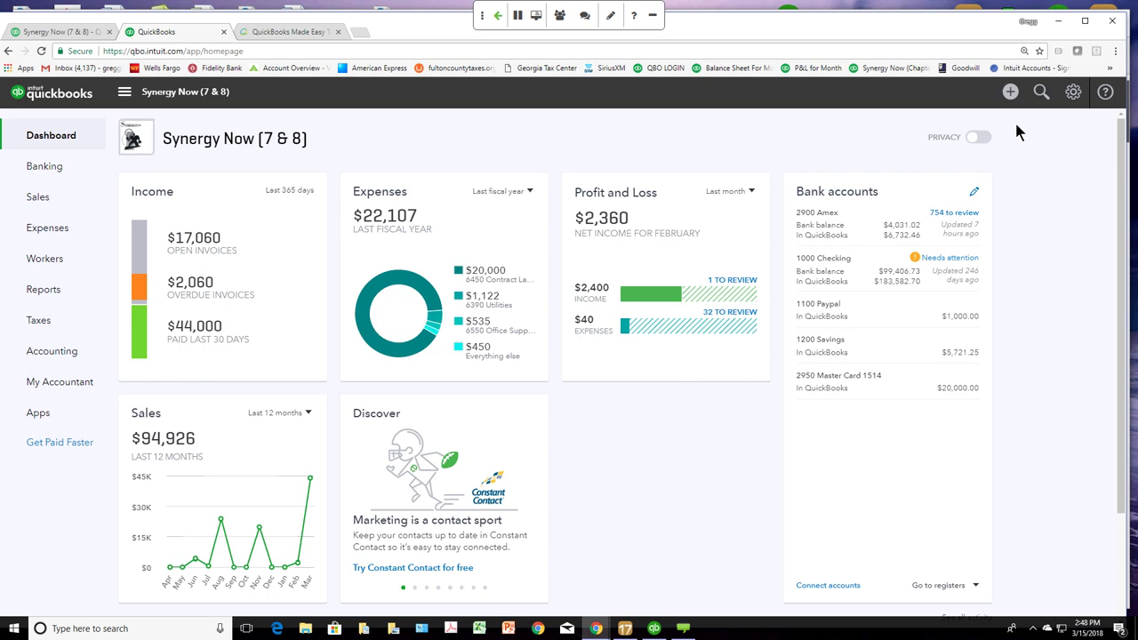
left_click(1011, 94)
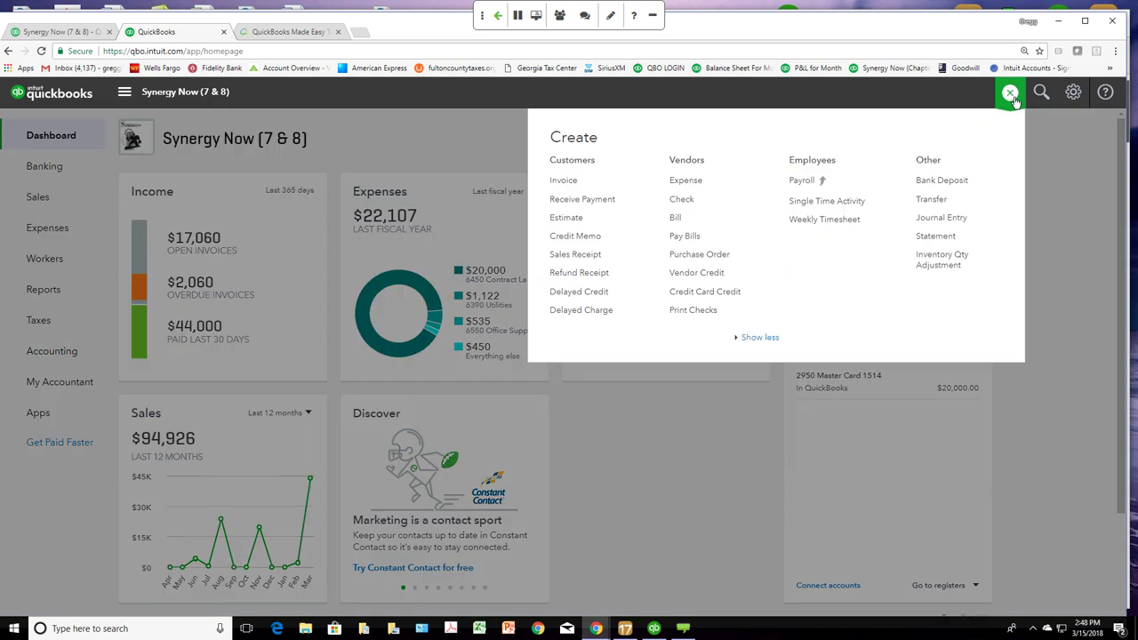
left_click(943, 180)
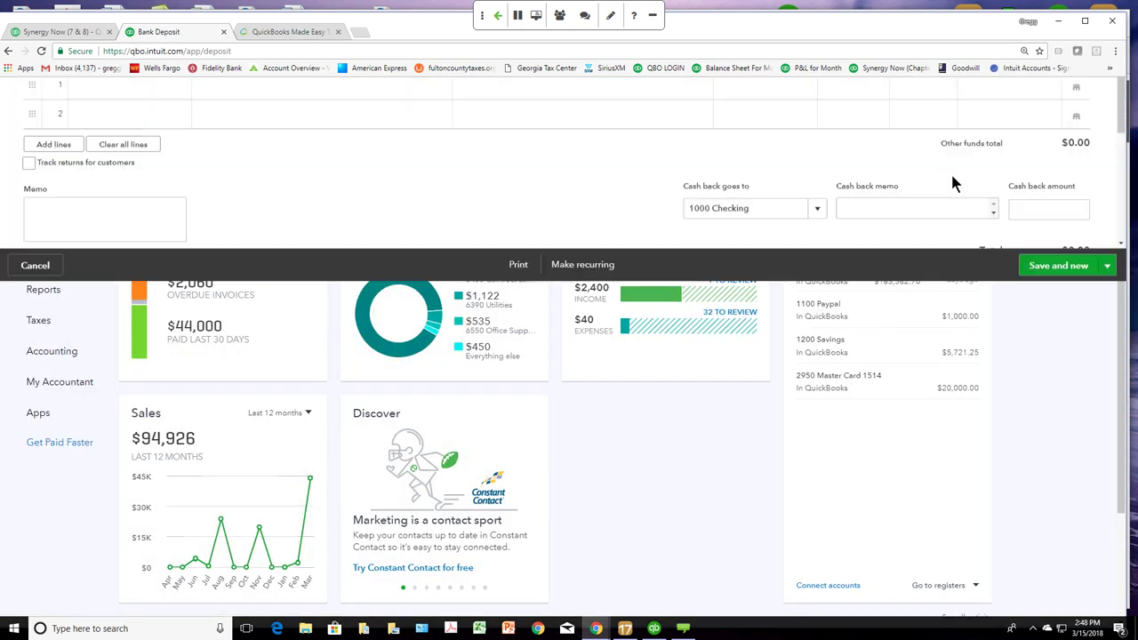
Step: On the first other-funds line, choose the second listed customer as payer, account 4000 Individual Contributions, and payment method Check
left_click(169, 448)
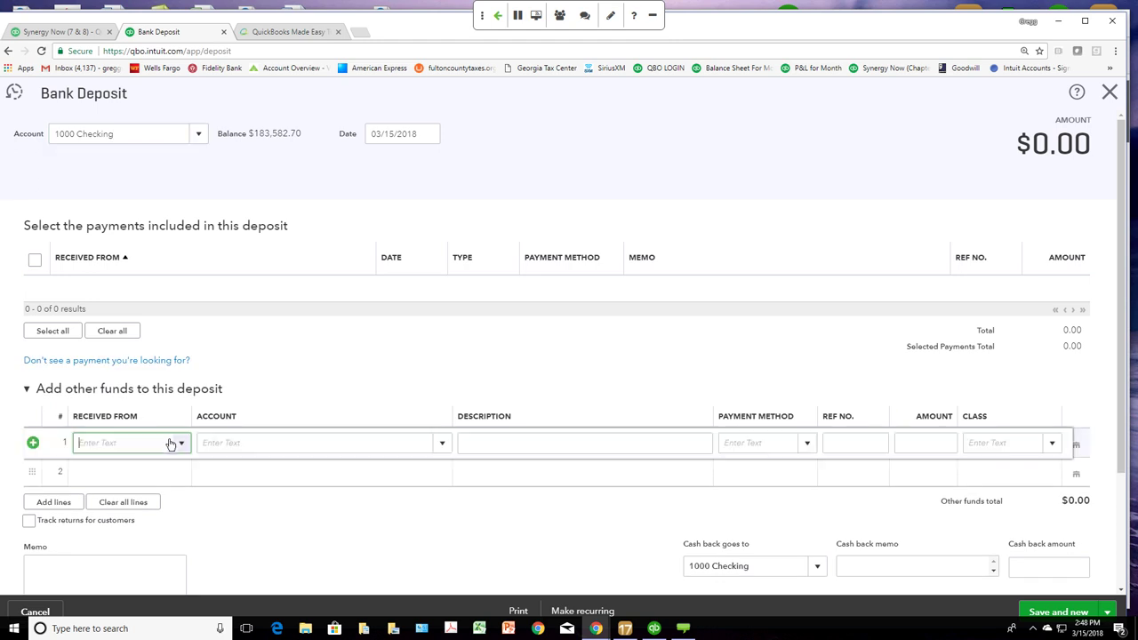
left_click(181, 449)
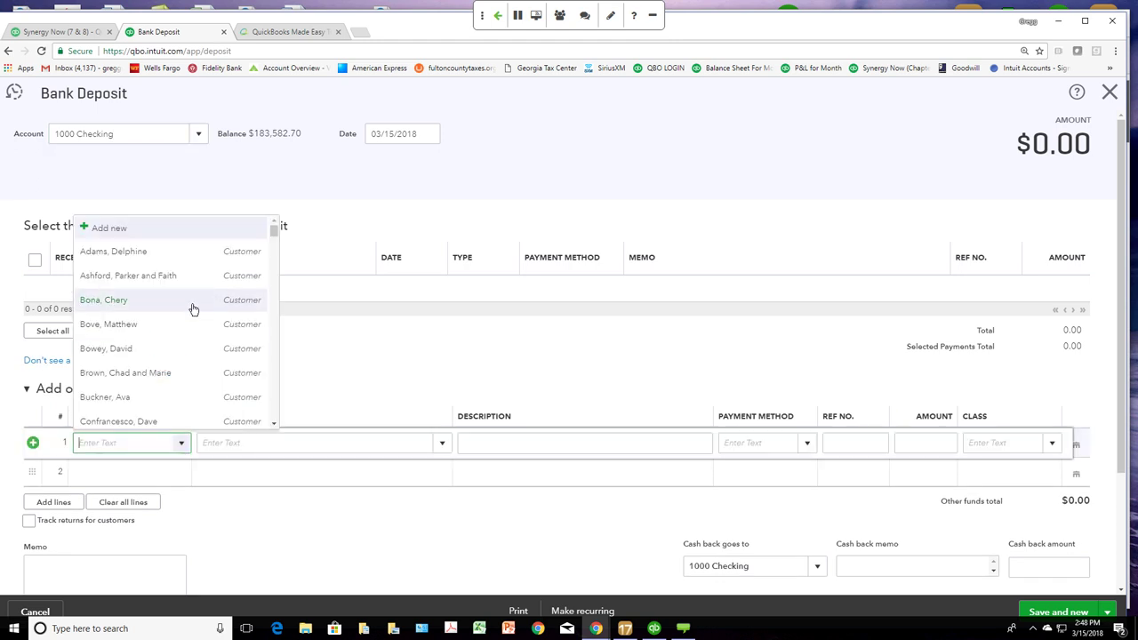
left_click(173, 281)
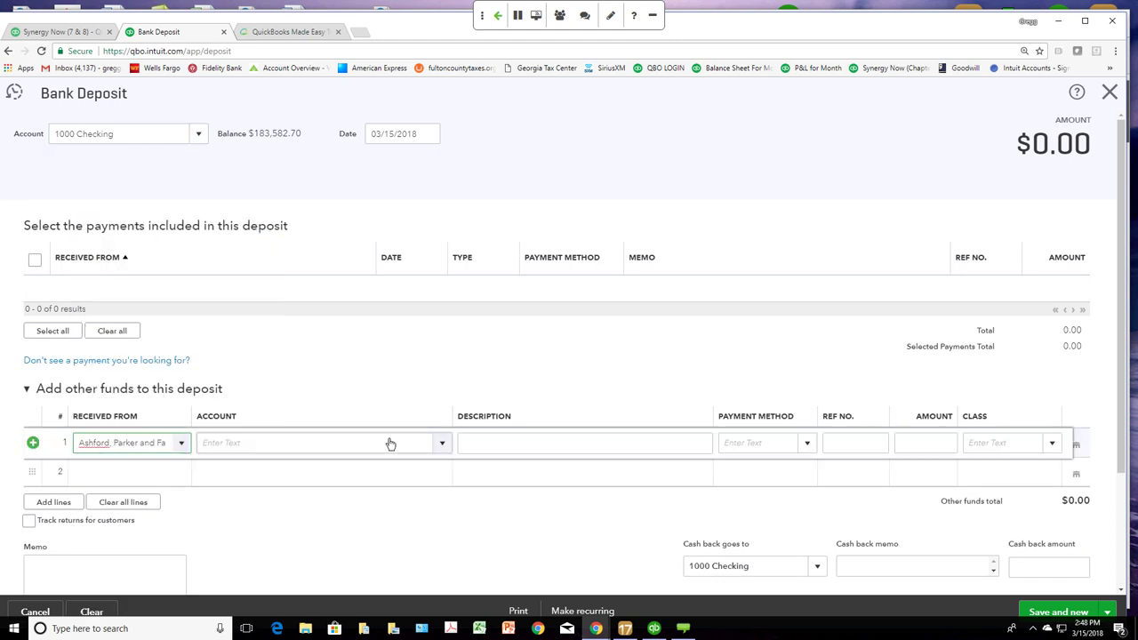
left_click(442, 444)
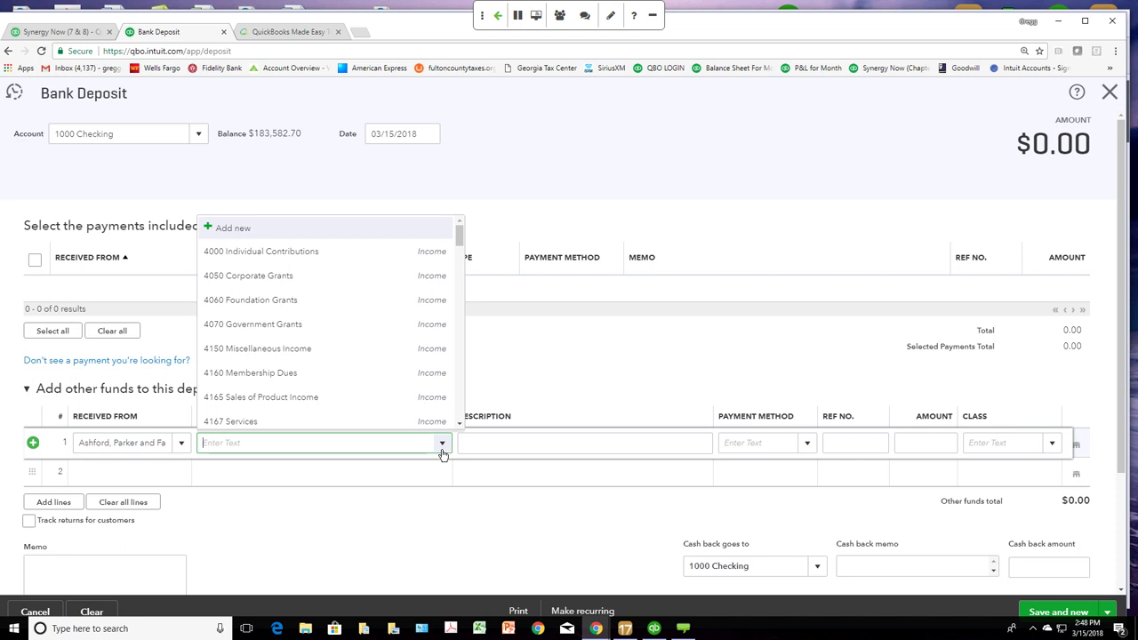
left_click(351, 252)
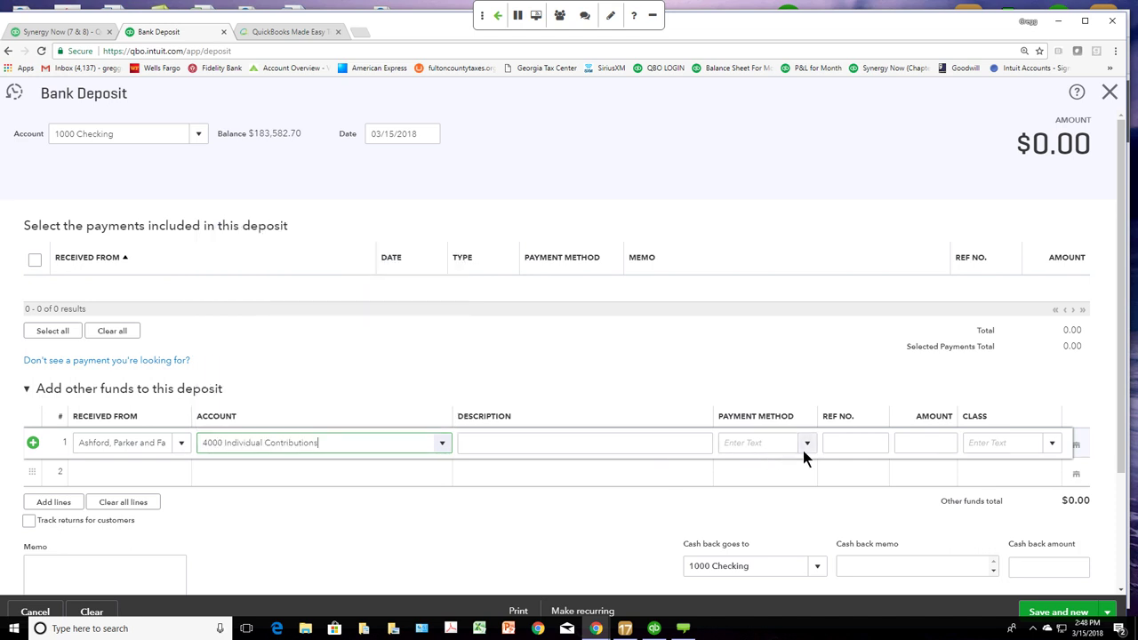
left_click(805, 445)
left_click(747, 306)
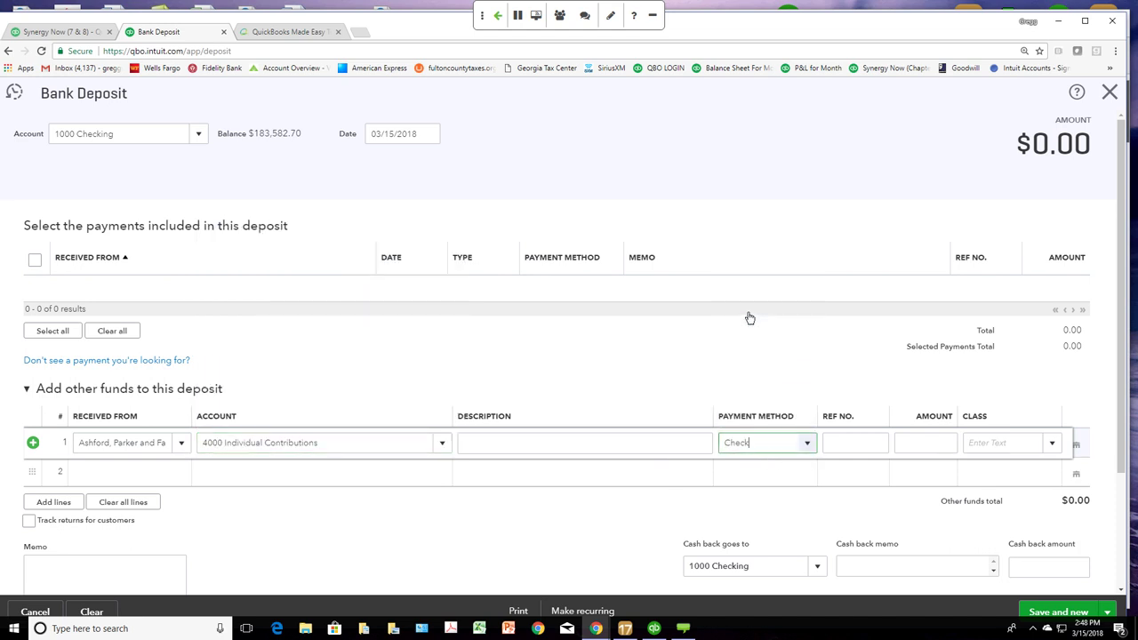
Step: Complete the deposit line with reference number 21321, an amount of 1,000,000.00, and class 09 Fundraising
left_click(853, 442)
type("21321")
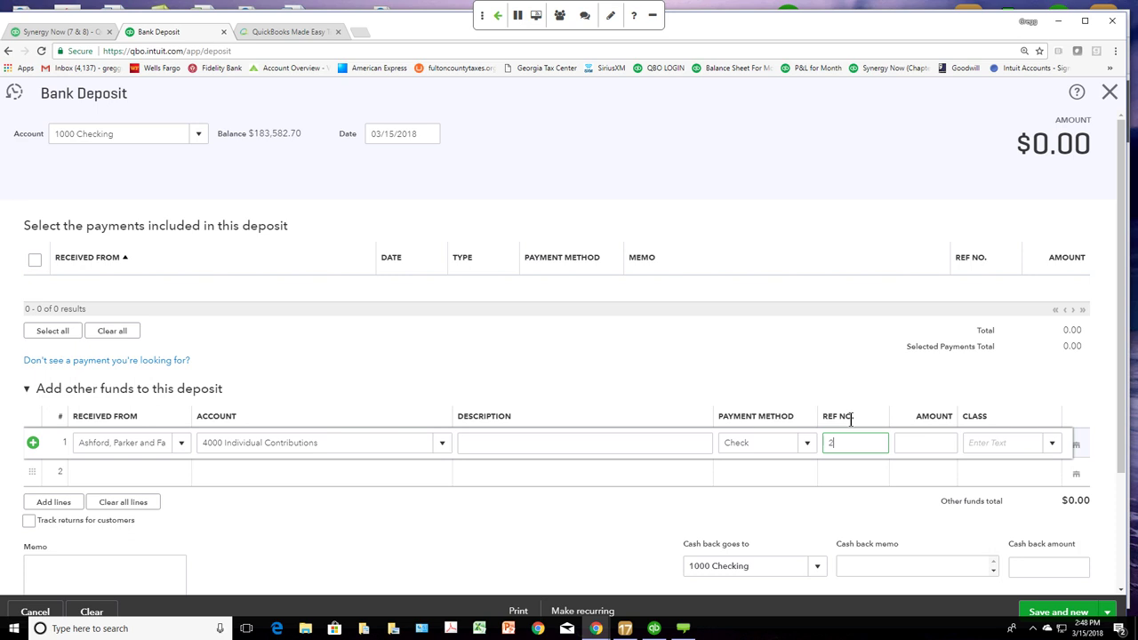
left_click(924, 445)
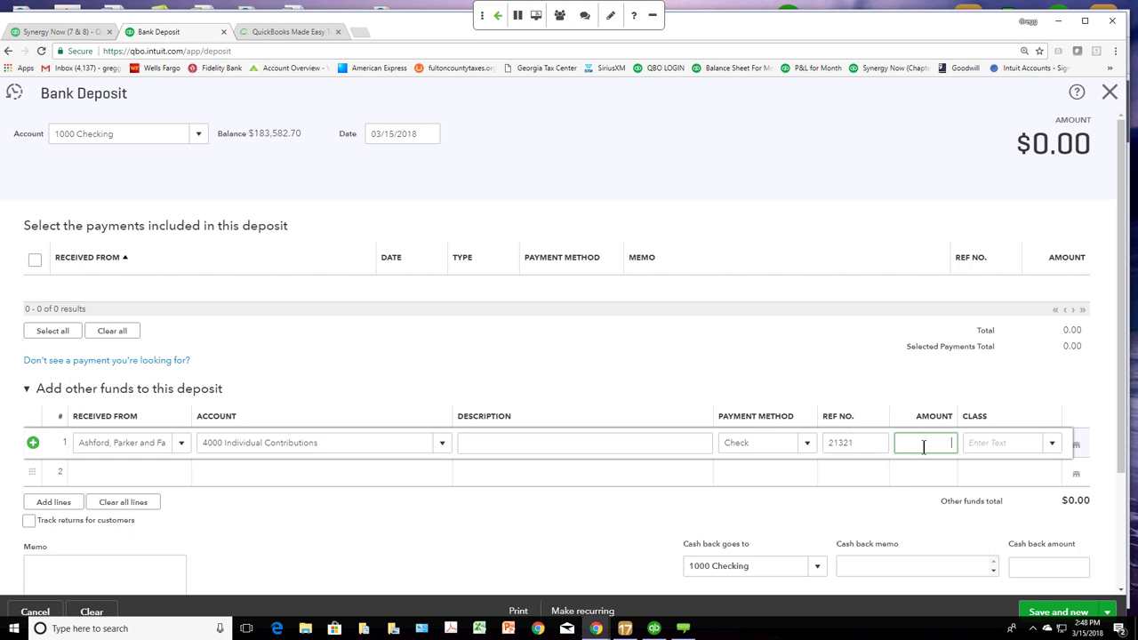
type("1000000")
key("Tab")
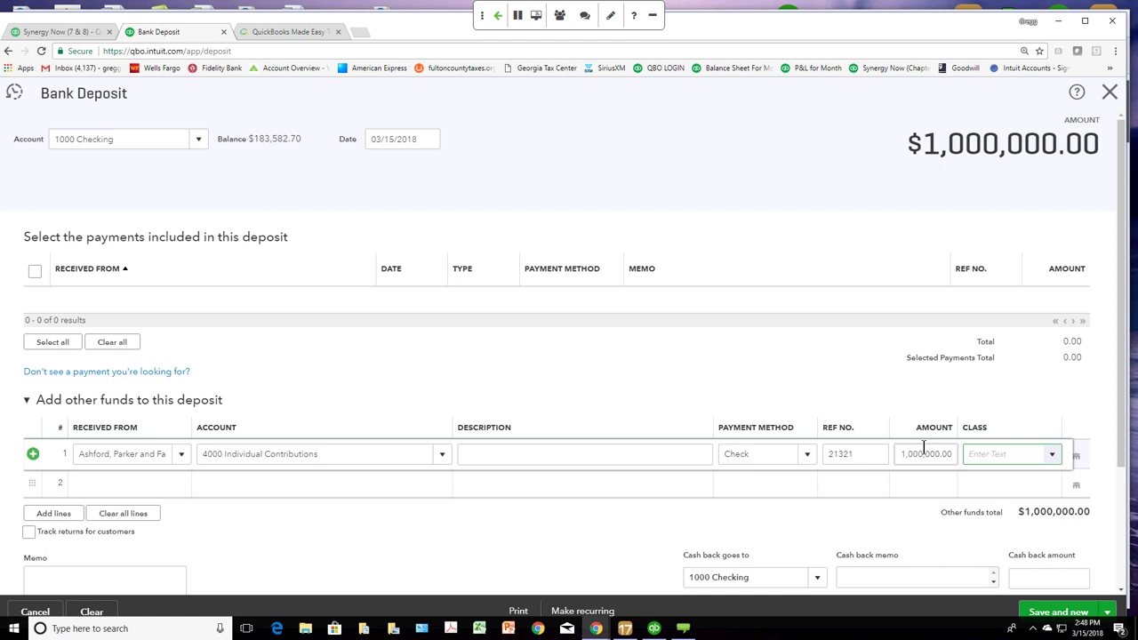
left_click(1052, 454)
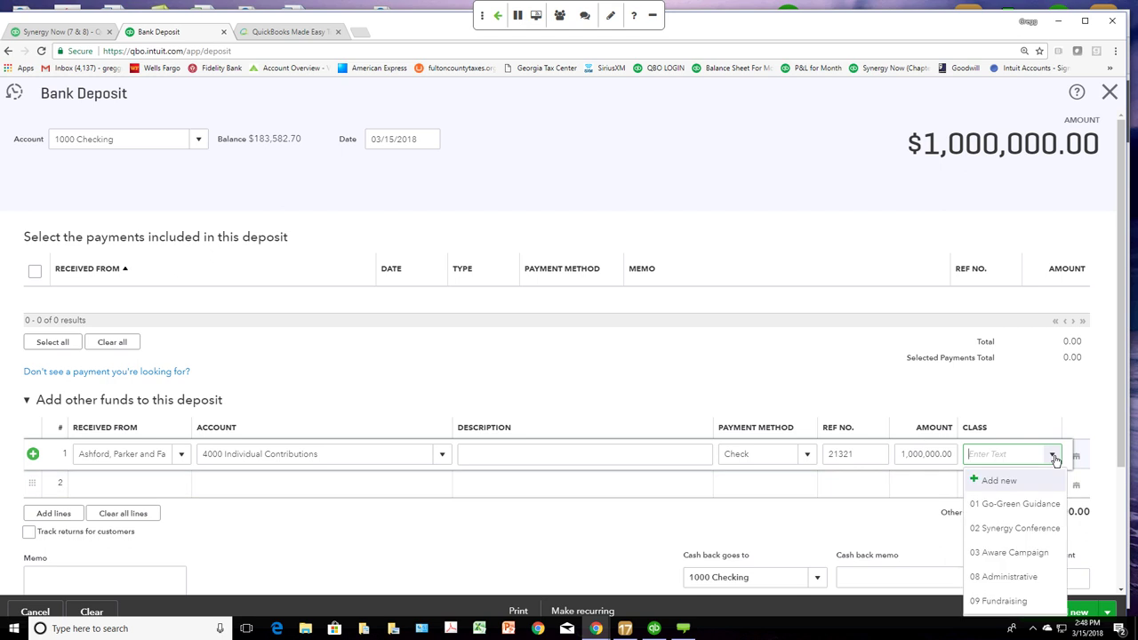
left_click(1000, 601)
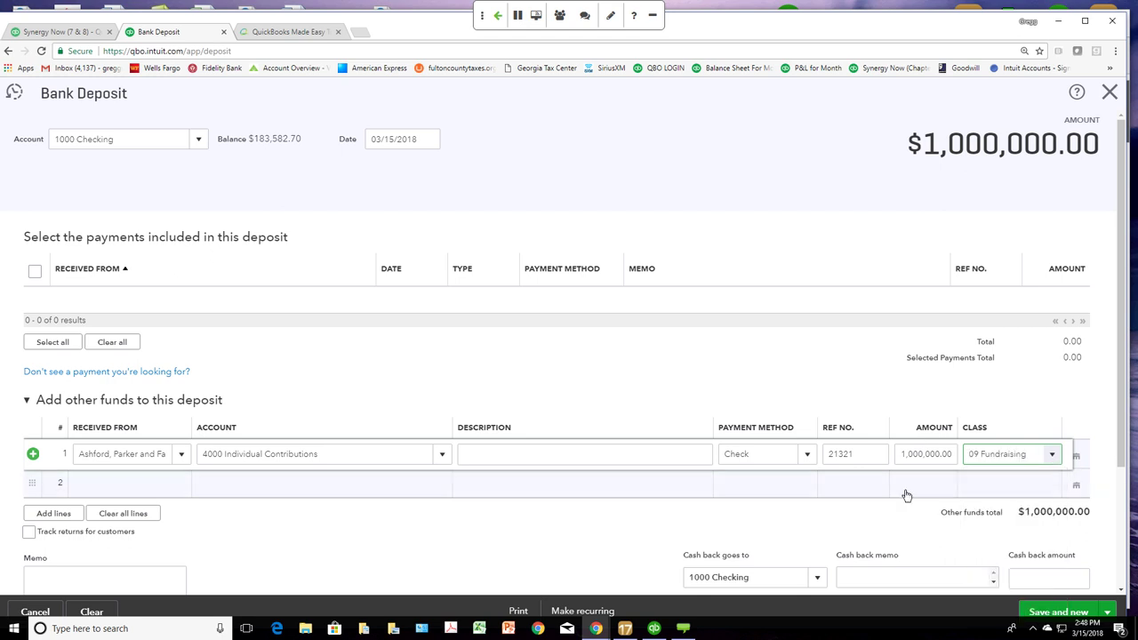
Step: Review the rest of the $1,000,000.00 deposit to 1000 Checking, then save it and start a new one
left_click(184, 486)
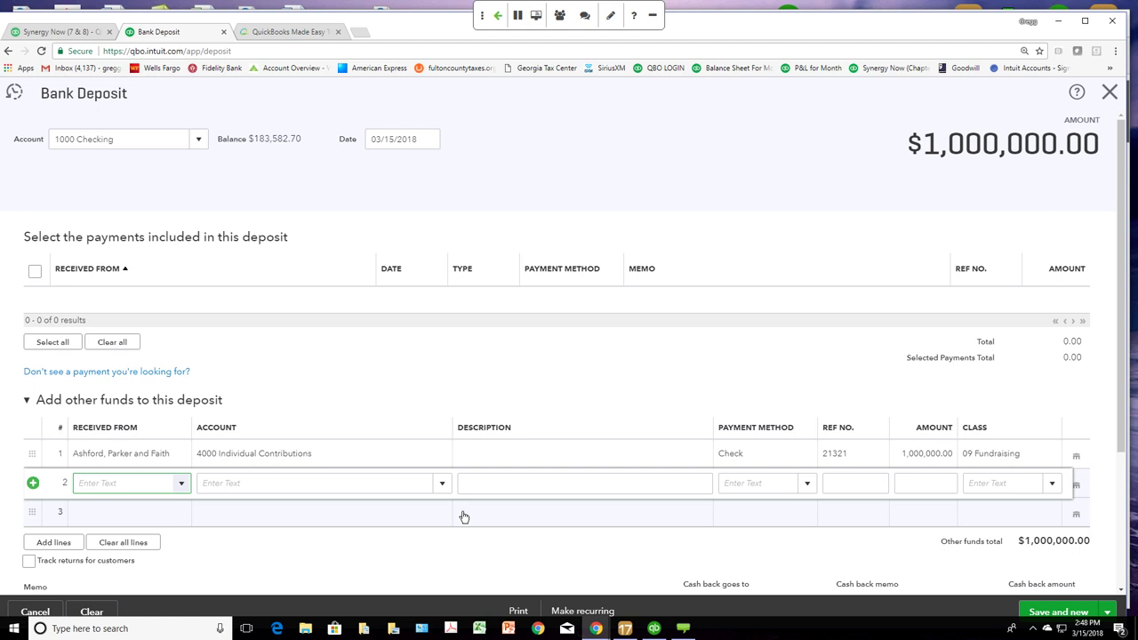
left_click_drag(1119, 419, 1122, 435)
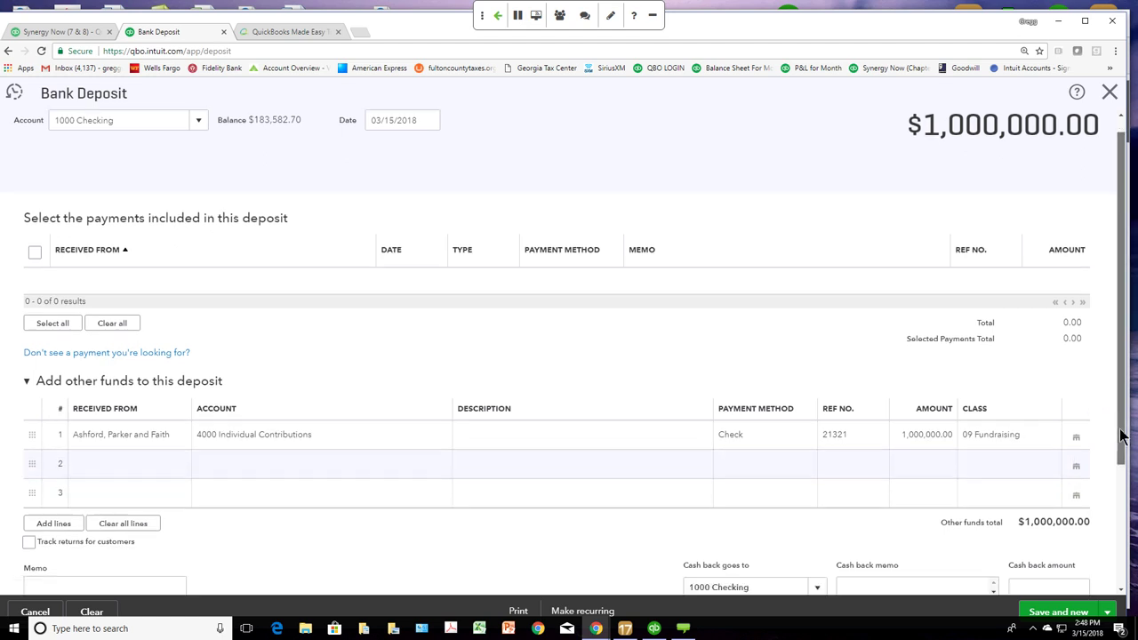
scroll(1122, 445, "down", 1)
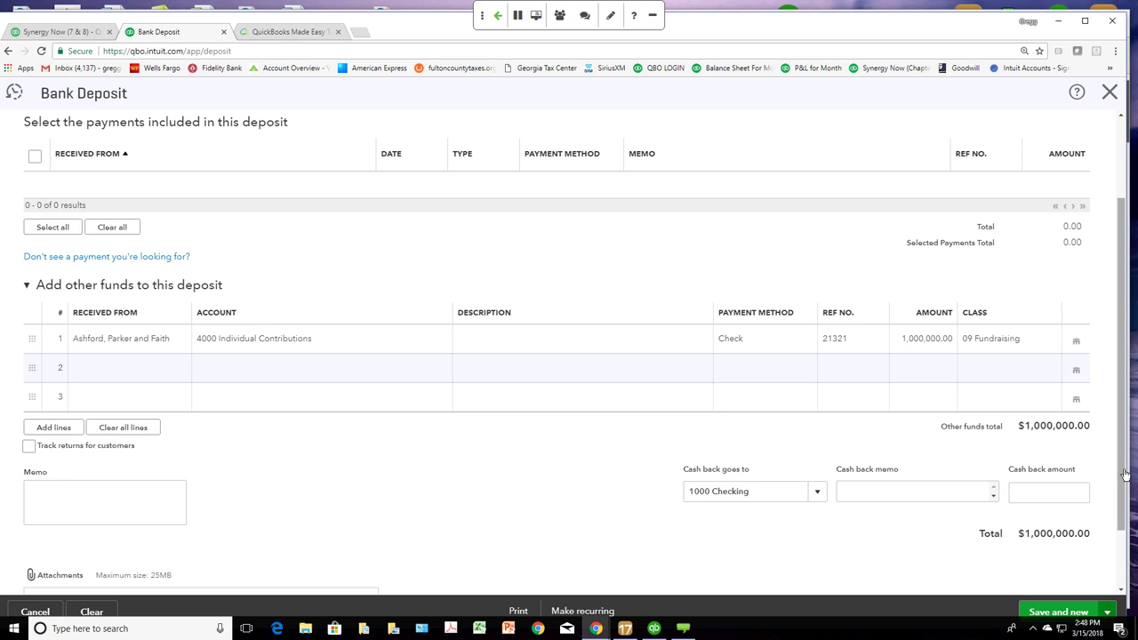
left_click_drag(1125, 474, 1067, 584)
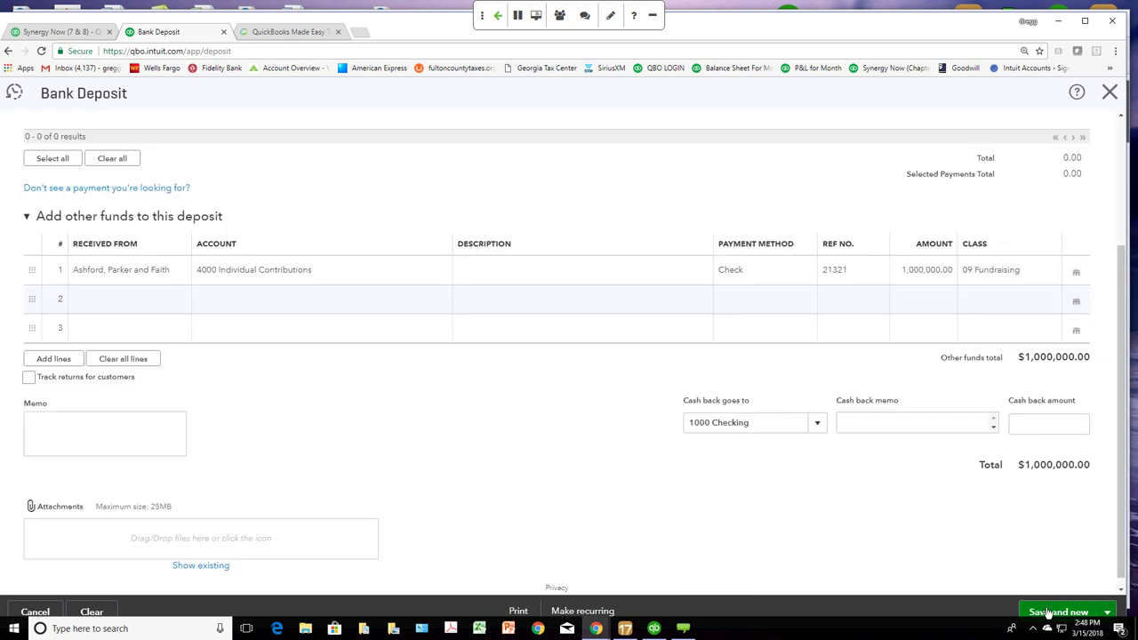
left_click(1048, 613)
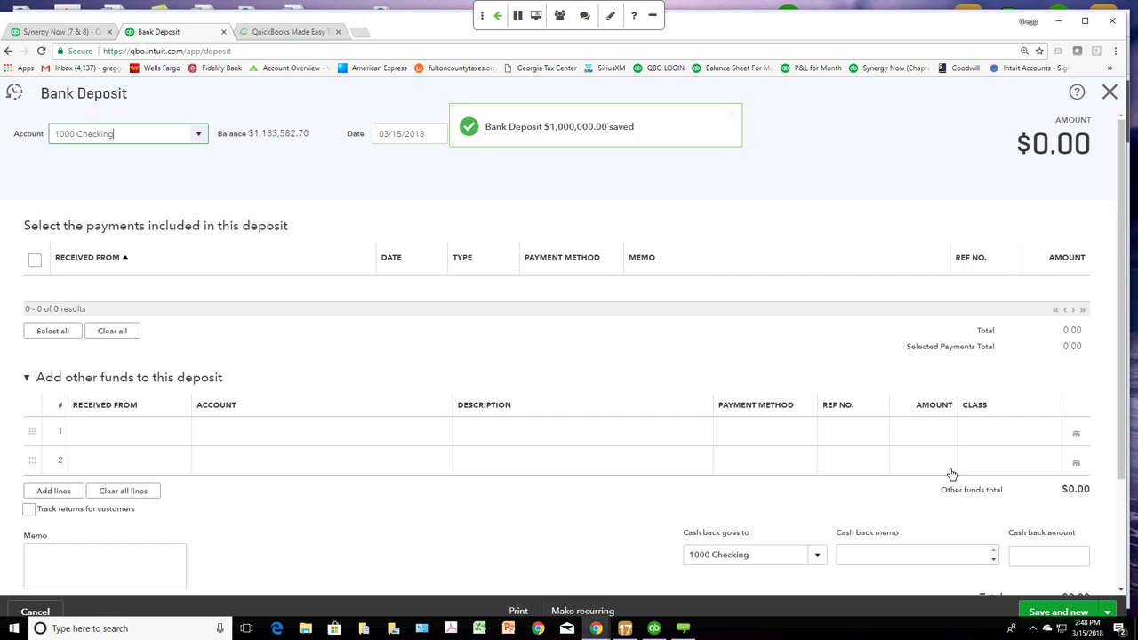
Step: Return to the Sales by Customer Summary report and reload it to check whether the donor totals include the deposit
left_click(73, 36)
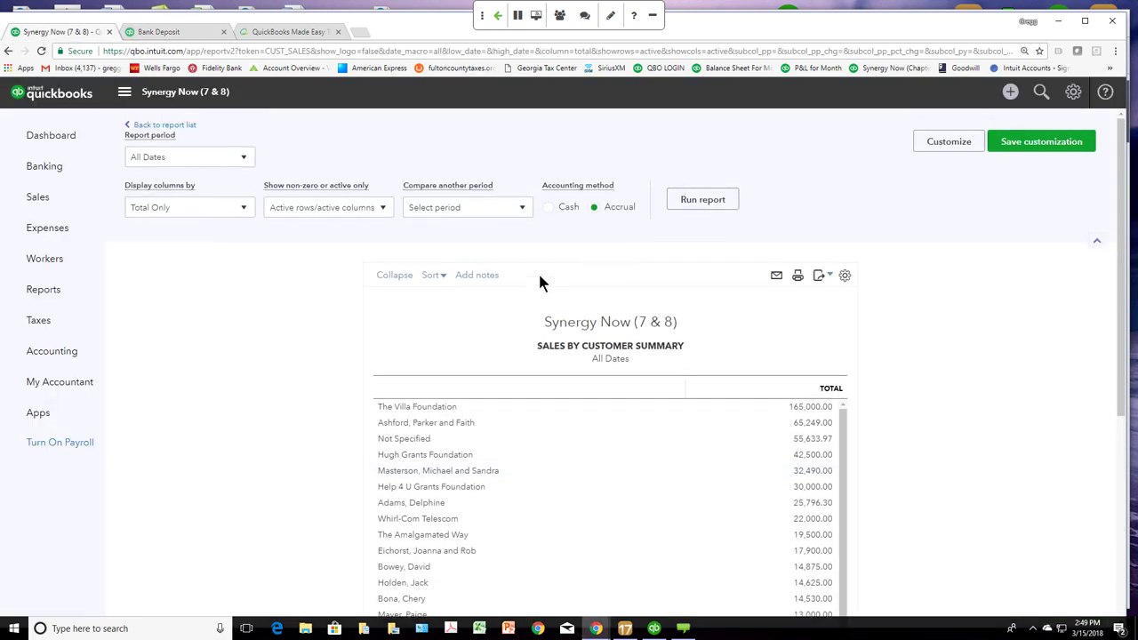
left_click(41, 53)
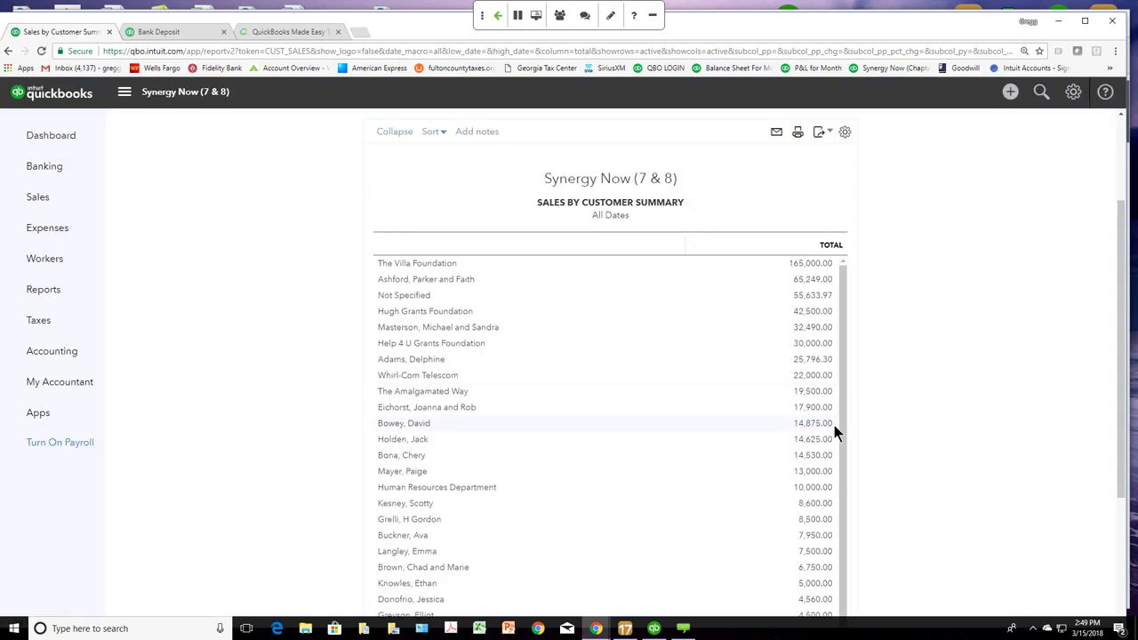
Step: Open the $1,000,000.00 deposit dated 03/15/2018 from the recent deposits and delete it
left_click(177, 33)
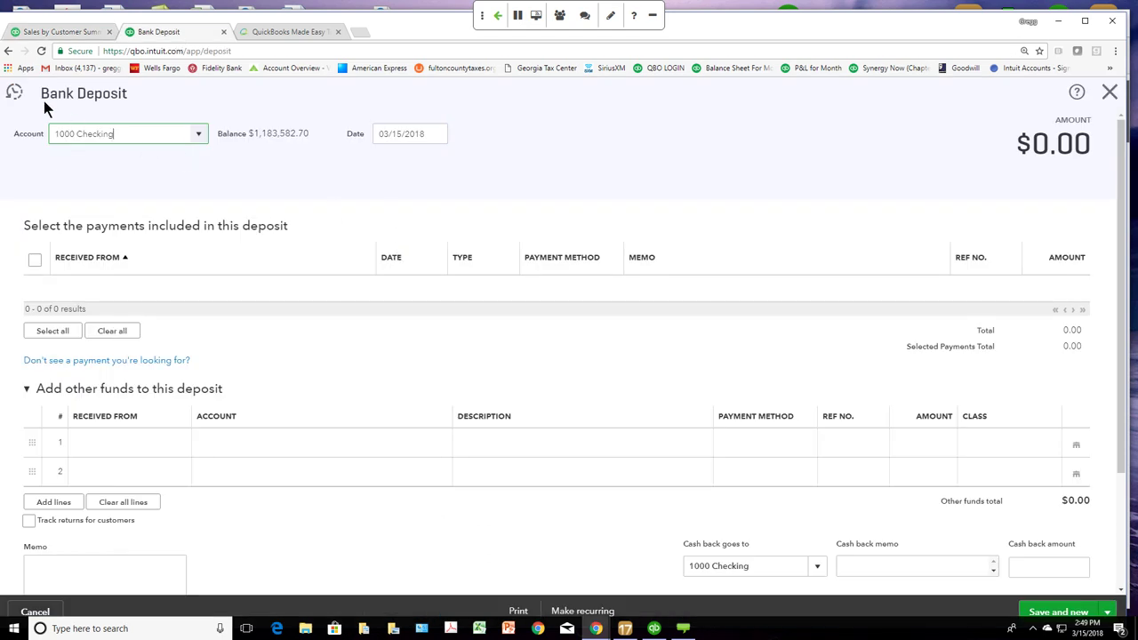
left_click(16, 94)
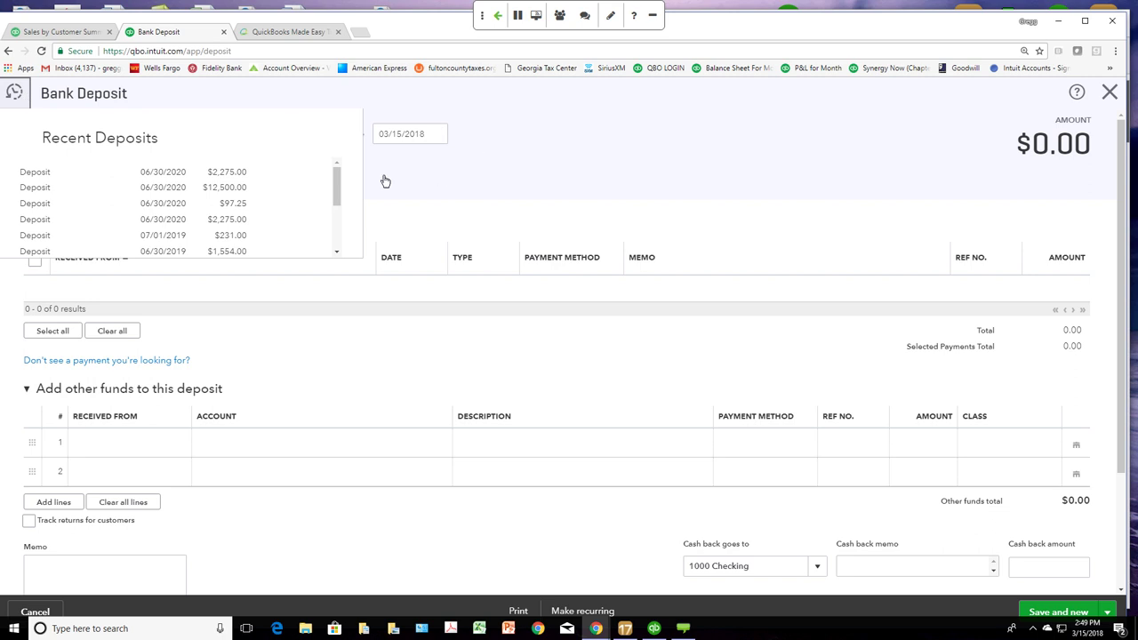
left_click_drag(337, 187, 337, 220)
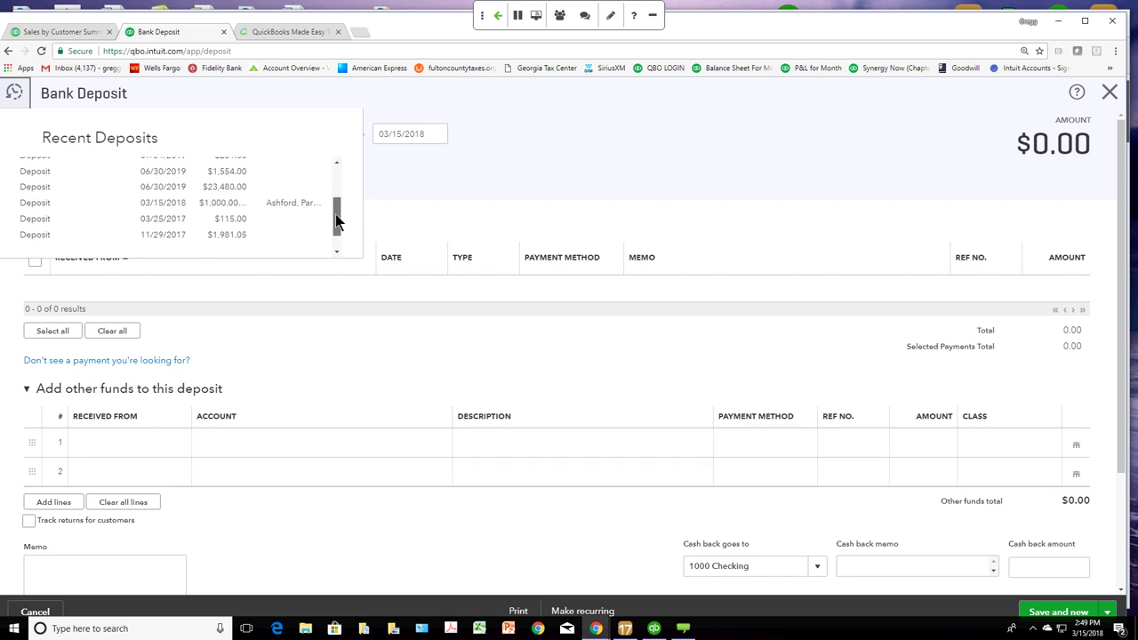
left_click(238, 207)
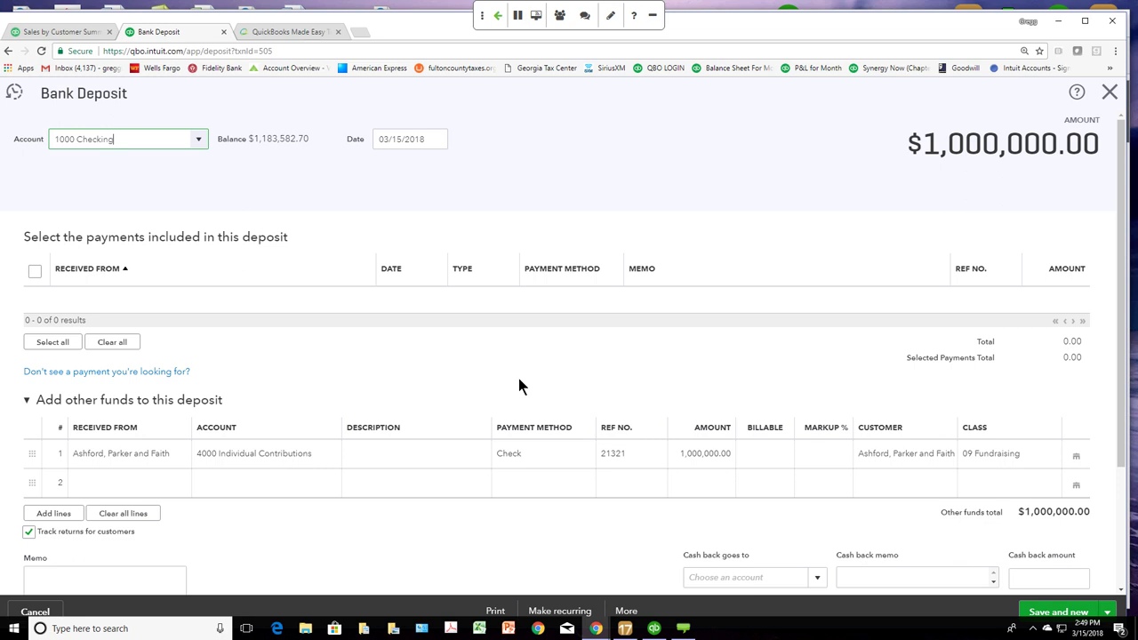
left_click(627, 612)
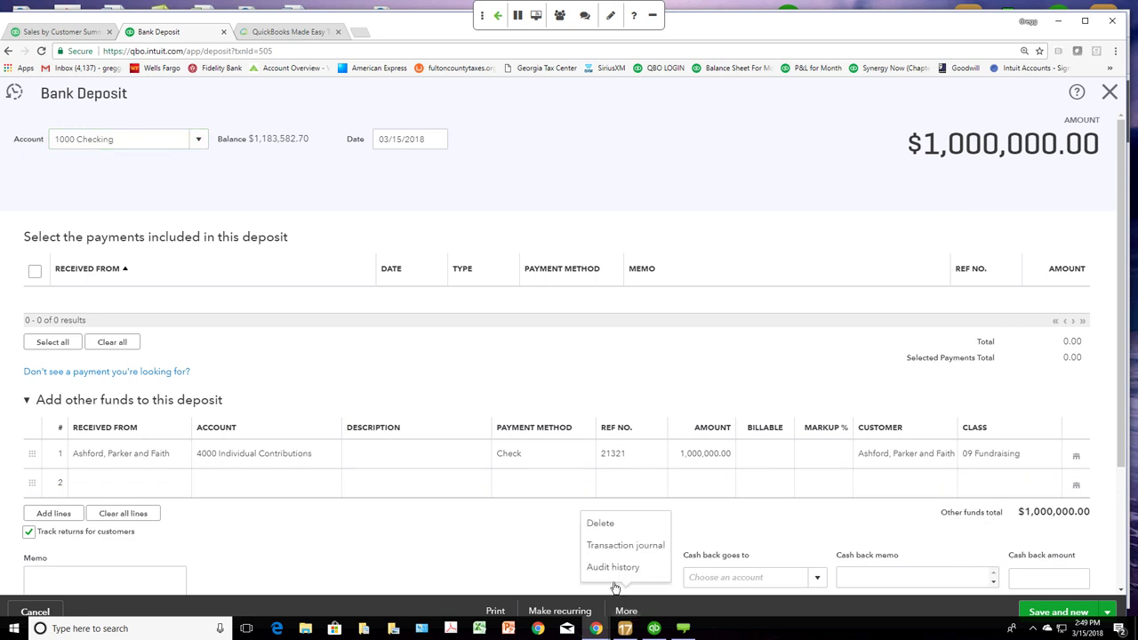
left_click(606, 525)
left_click(639, 389)
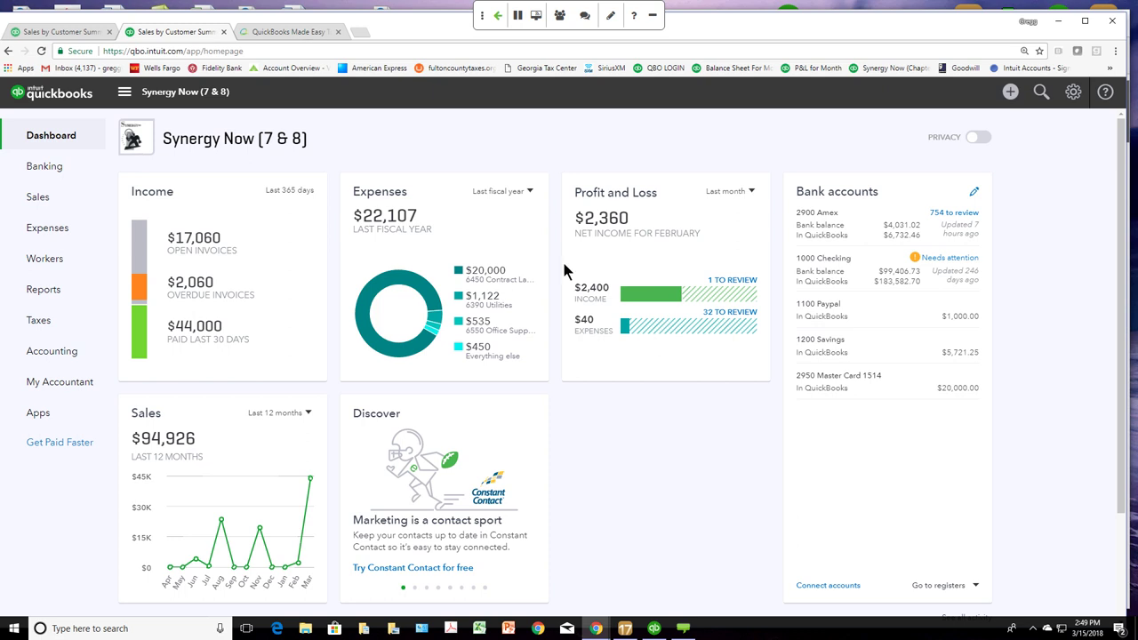
Step: Create a sales receipt for the second listed customer with payment method Check
left_click(1009, 93)
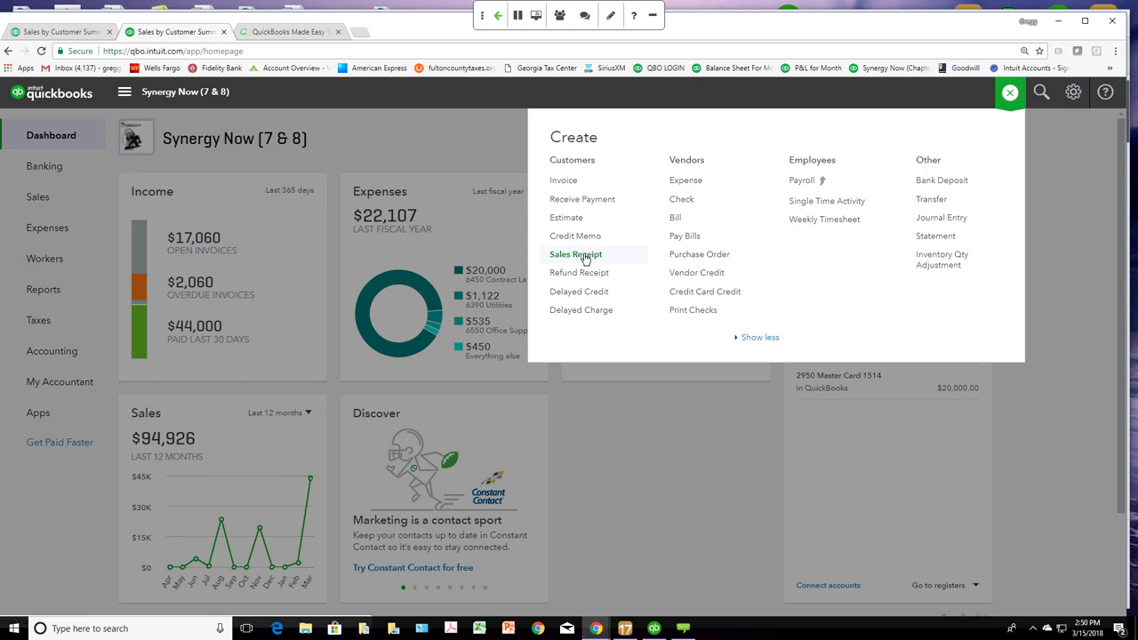
left_click(585, 257)
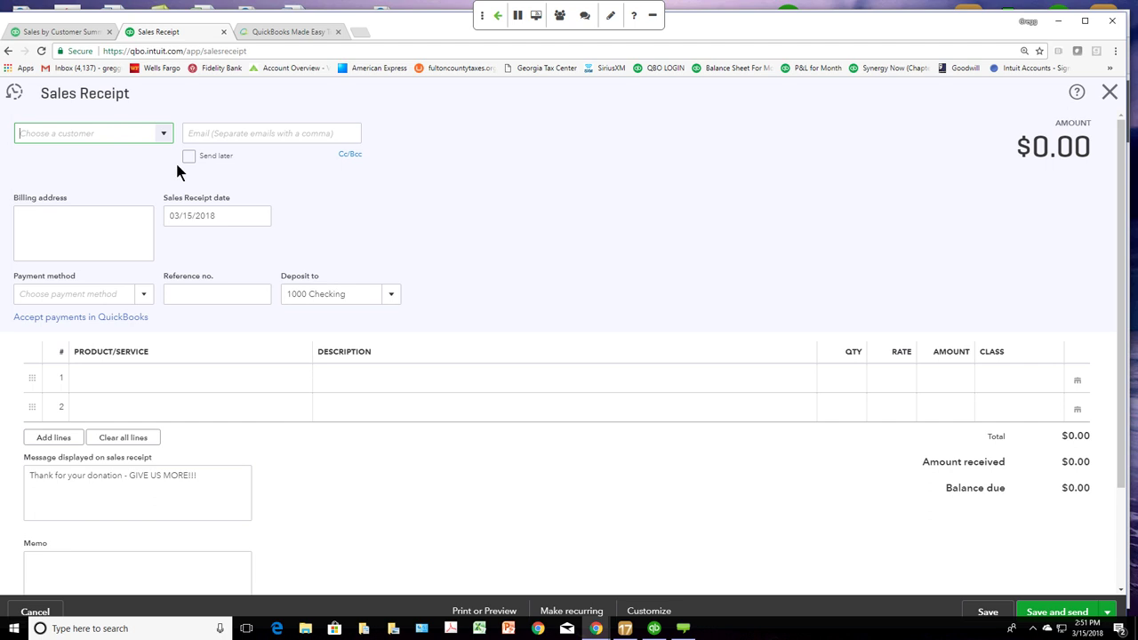
left_click(164, 135)
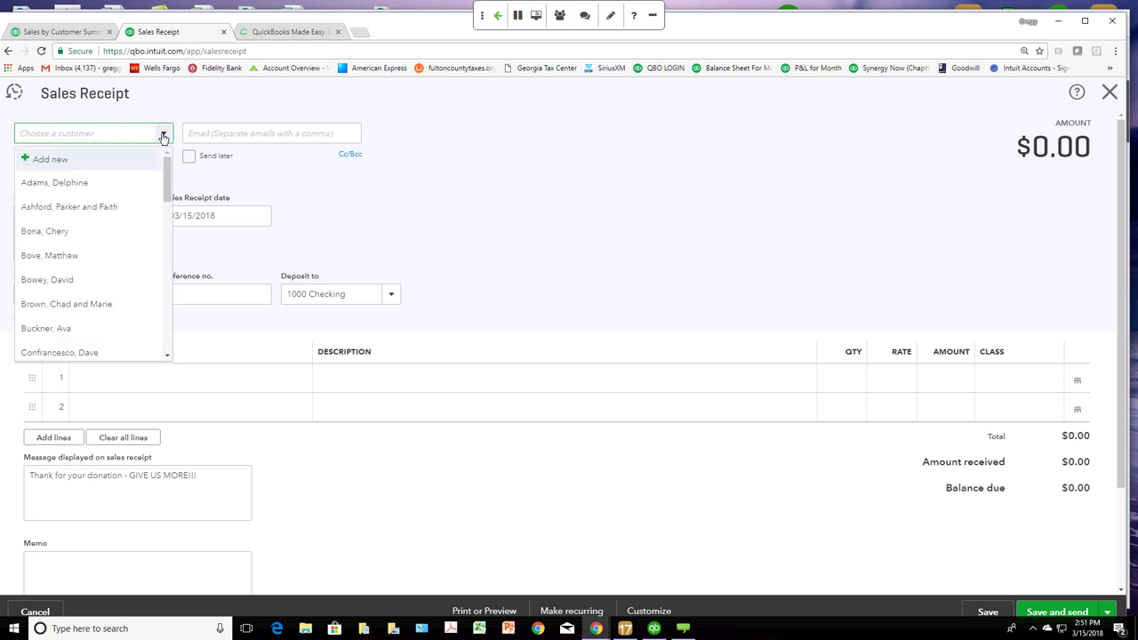
left_click(131, 206)
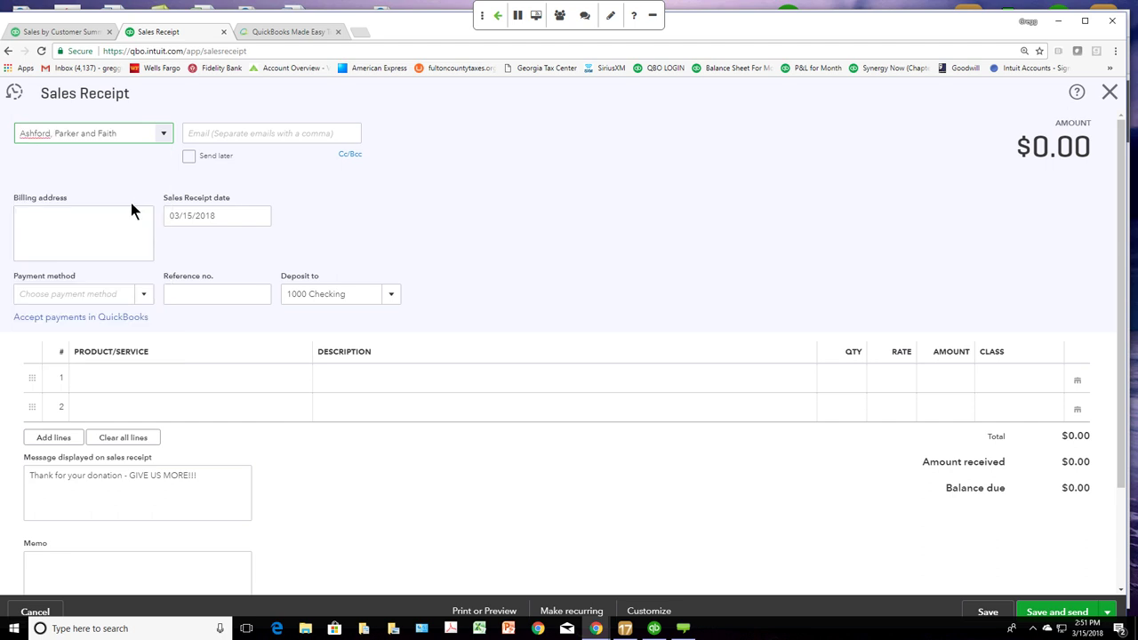
left_click(145, 300)
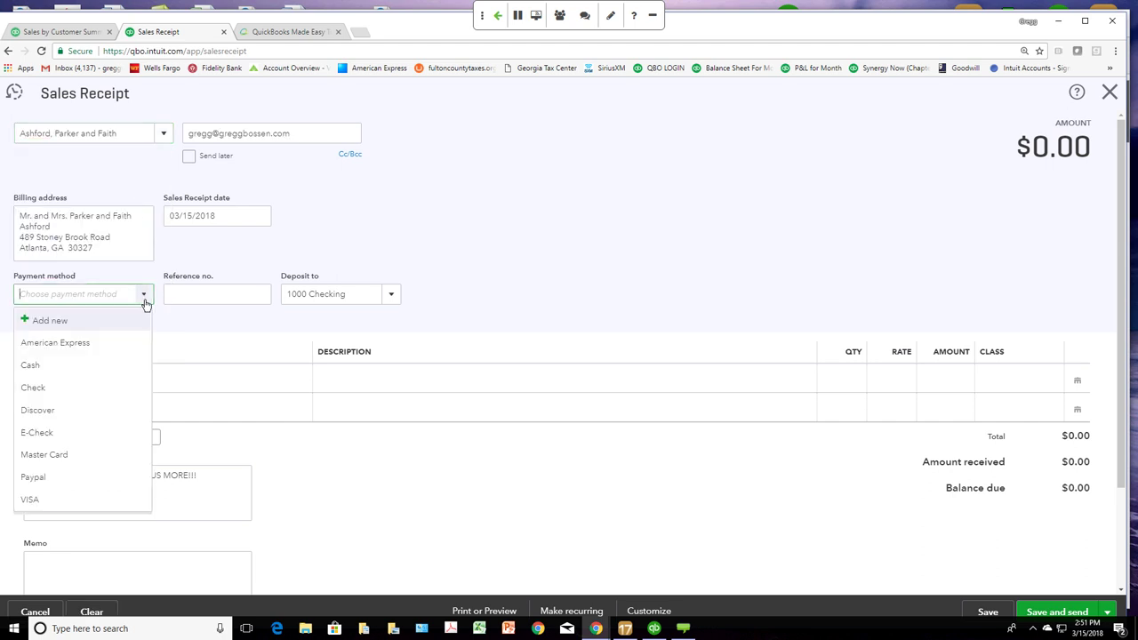
left_click(115, 386)
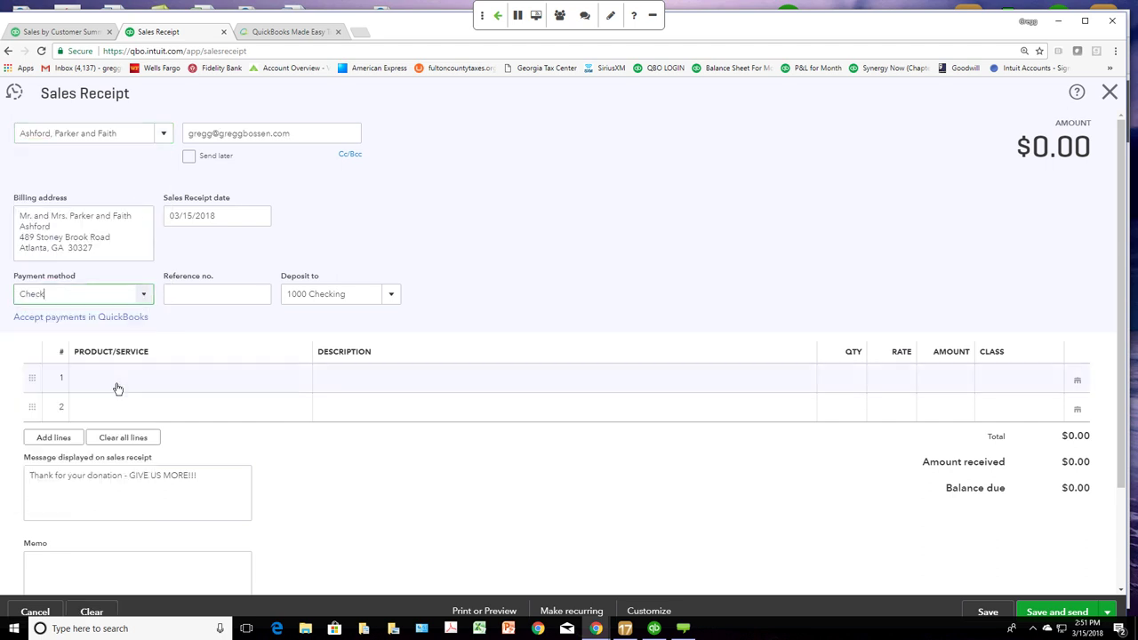
Step: Add Individual Contributions as the receipt's first line item with an amount of 1,000,000
left_click(254, 382)
left_click(302, 380)
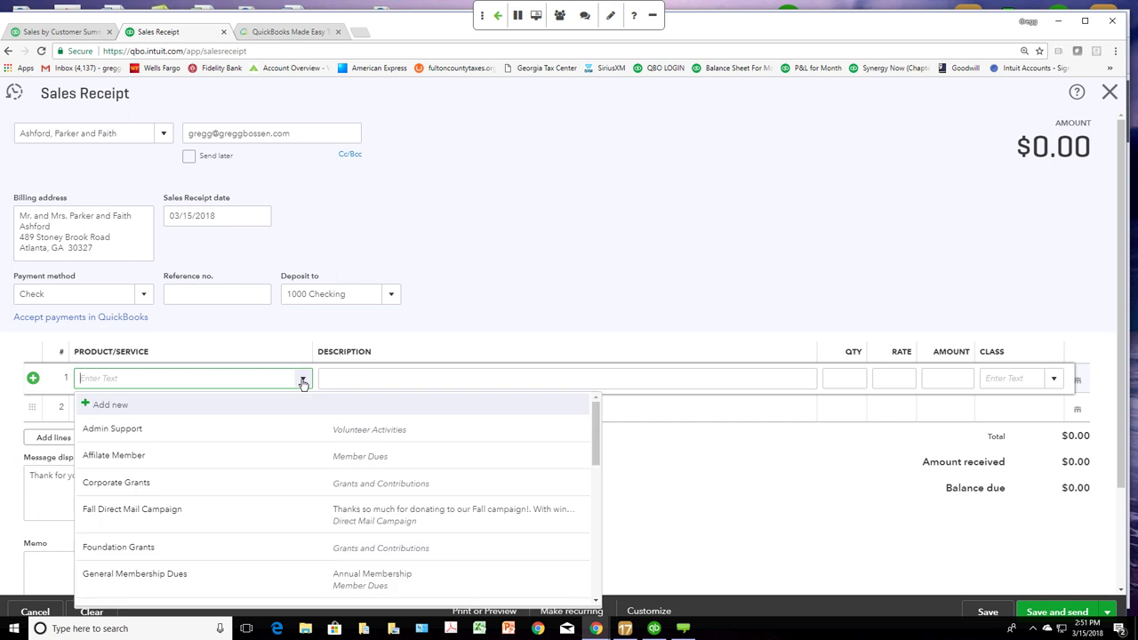
left_click_drag(594, 444, 372, 503)
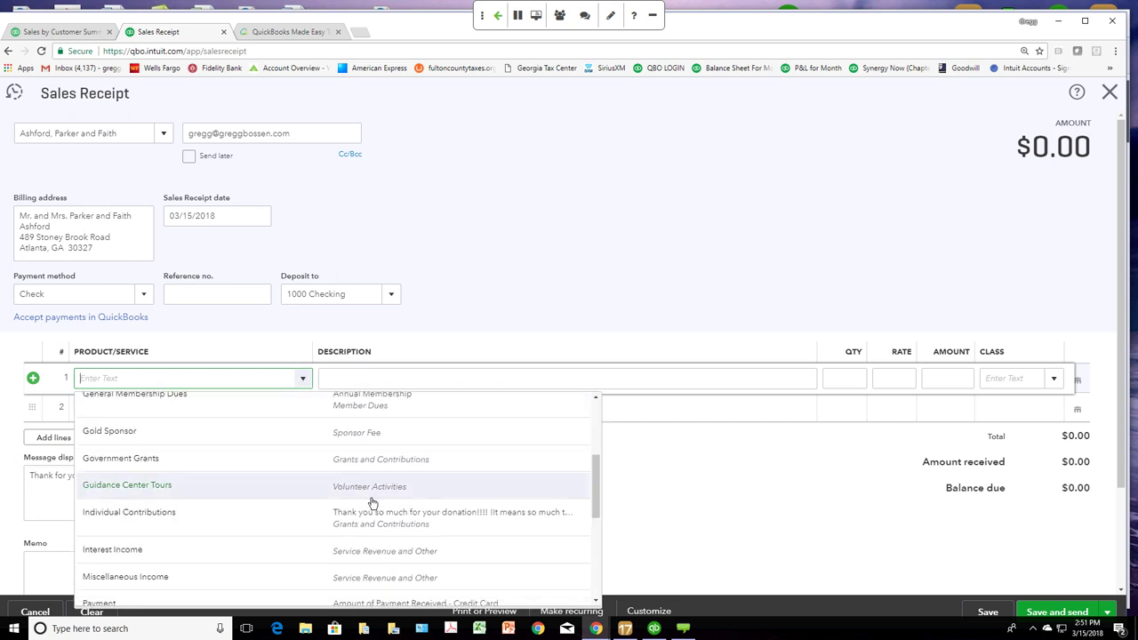
left_click(263, 522)
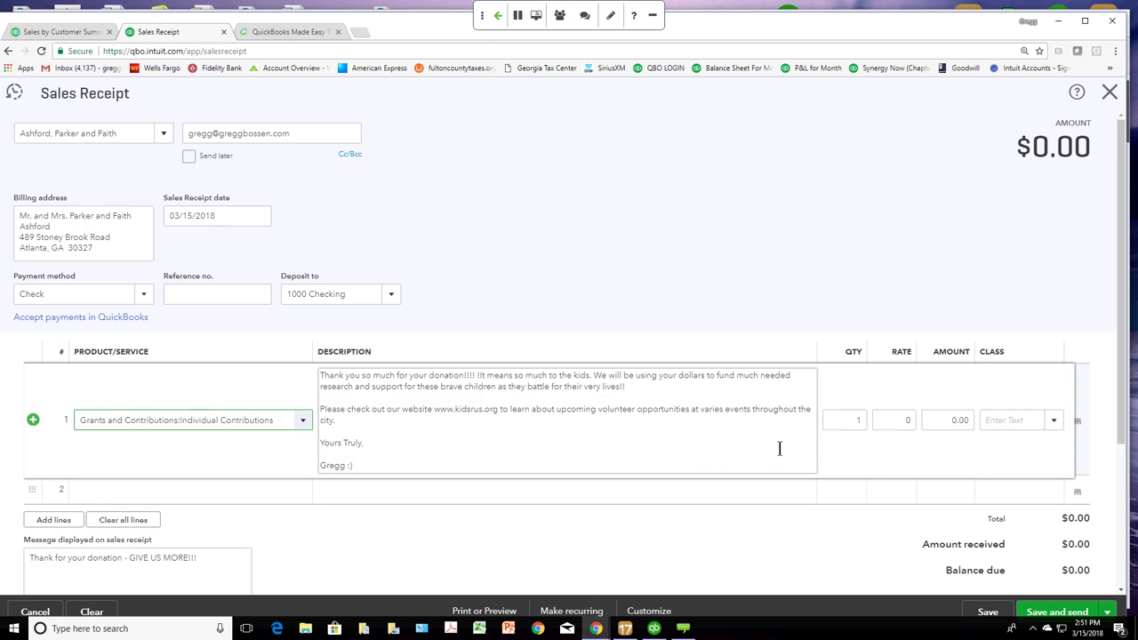
left_click(905, 424)
left_click(934, 420)
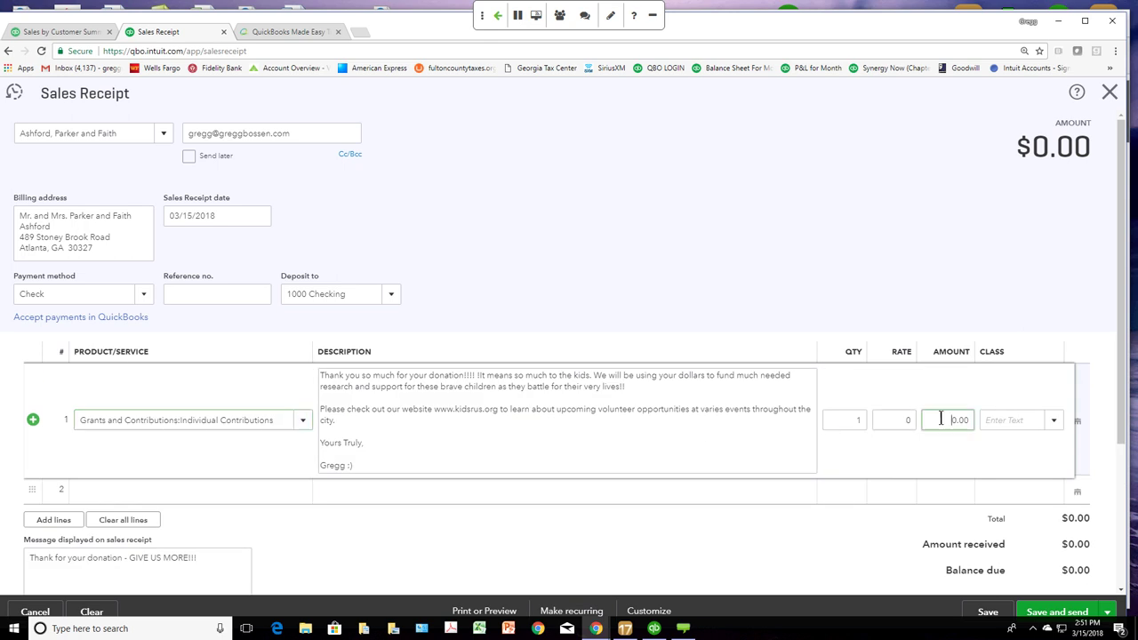
type("1000000")
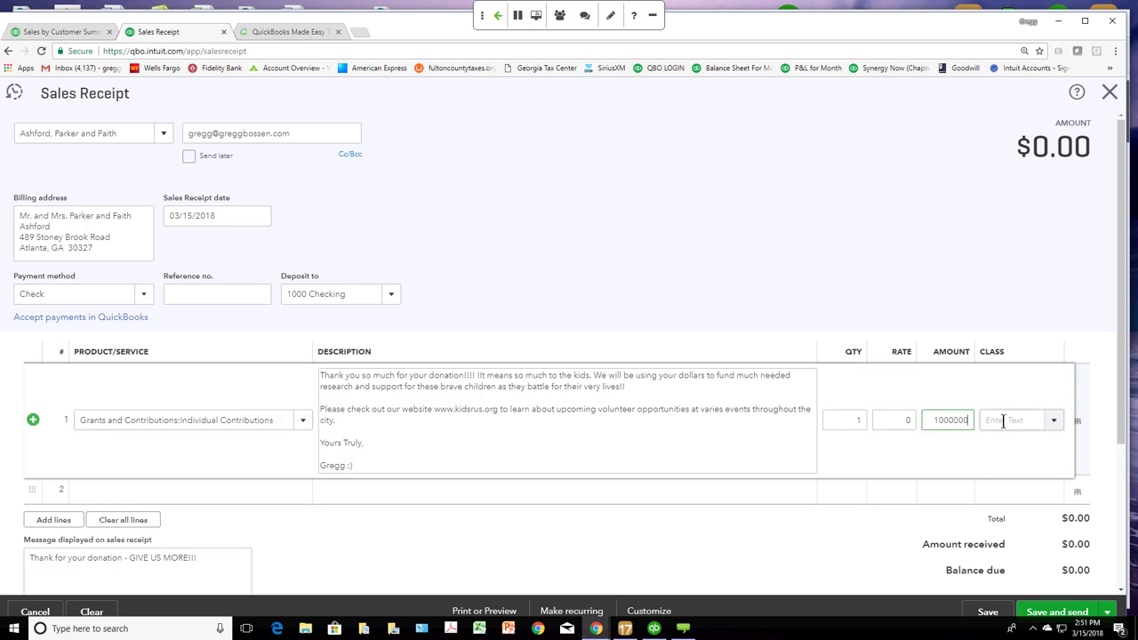
Step: Assign class 09 Fundraising to the contribution line and save the sales receipt
left_click(1003, 422)
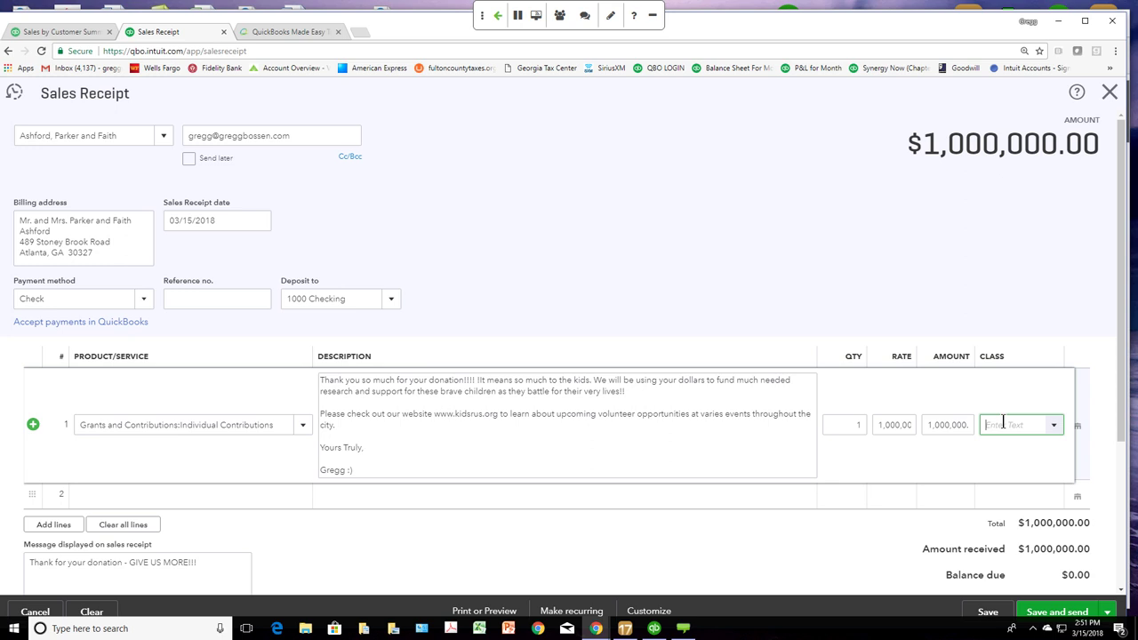
left_click(1056, 429)
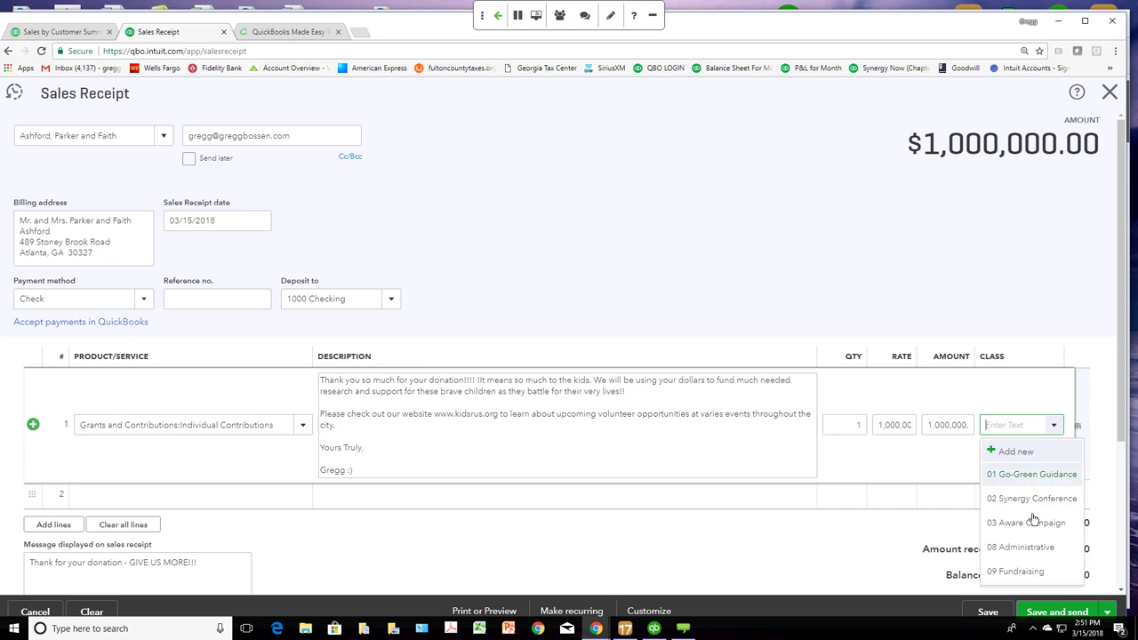
left_click(1023, 572)
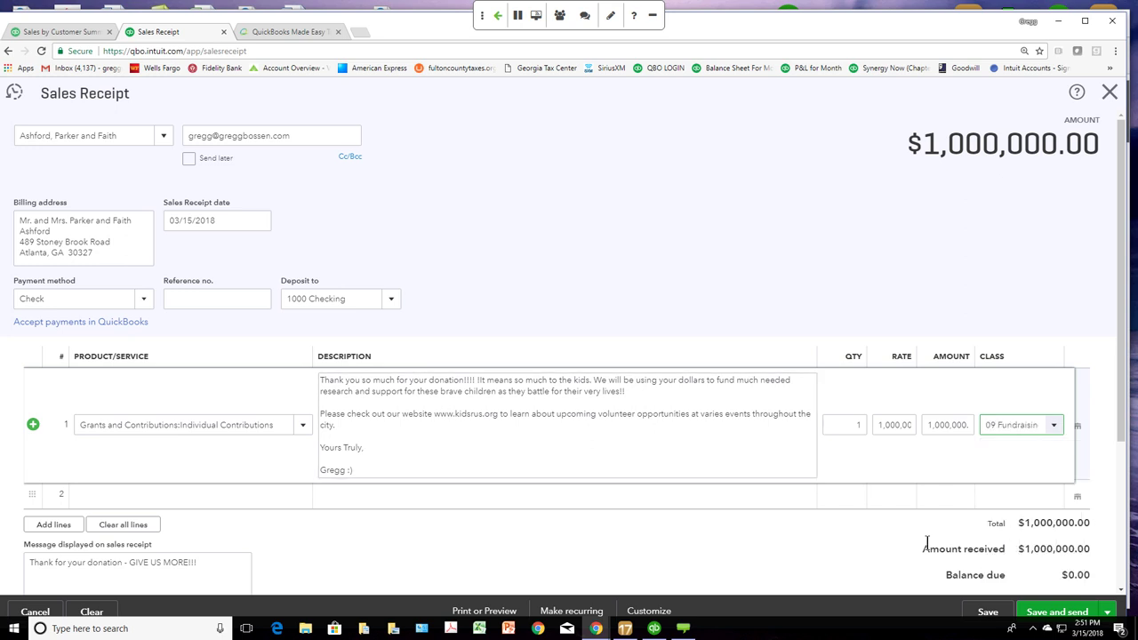
left_click(985, 612)
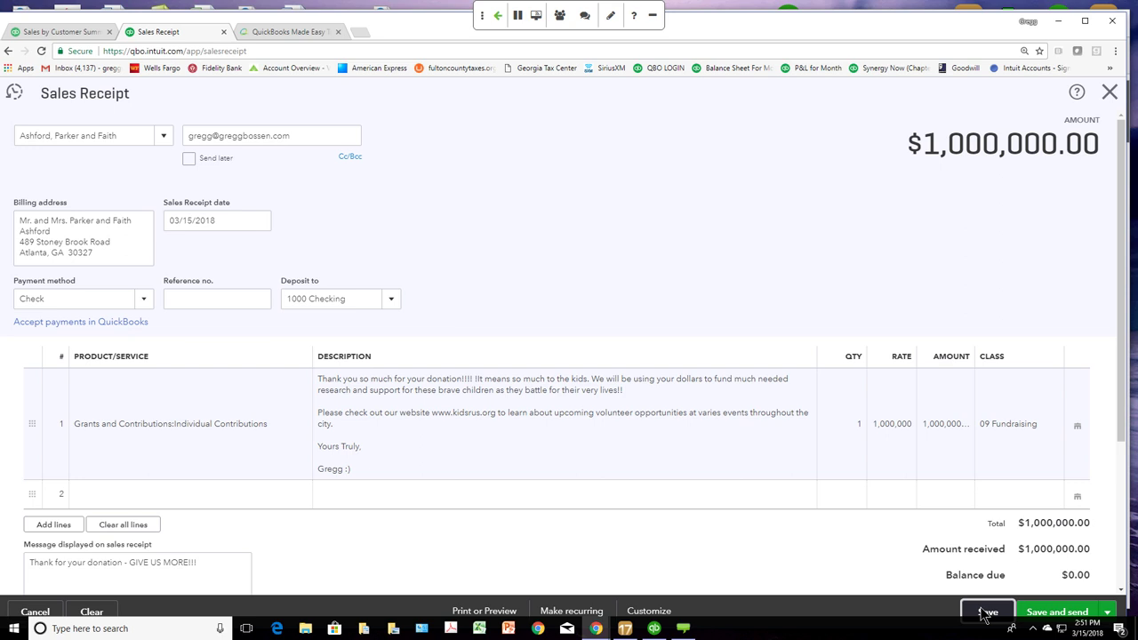
Step: Return to the Sales by Customer Summary report and reload it to check the donor's total against the sales receipt
left_click(84, 33)
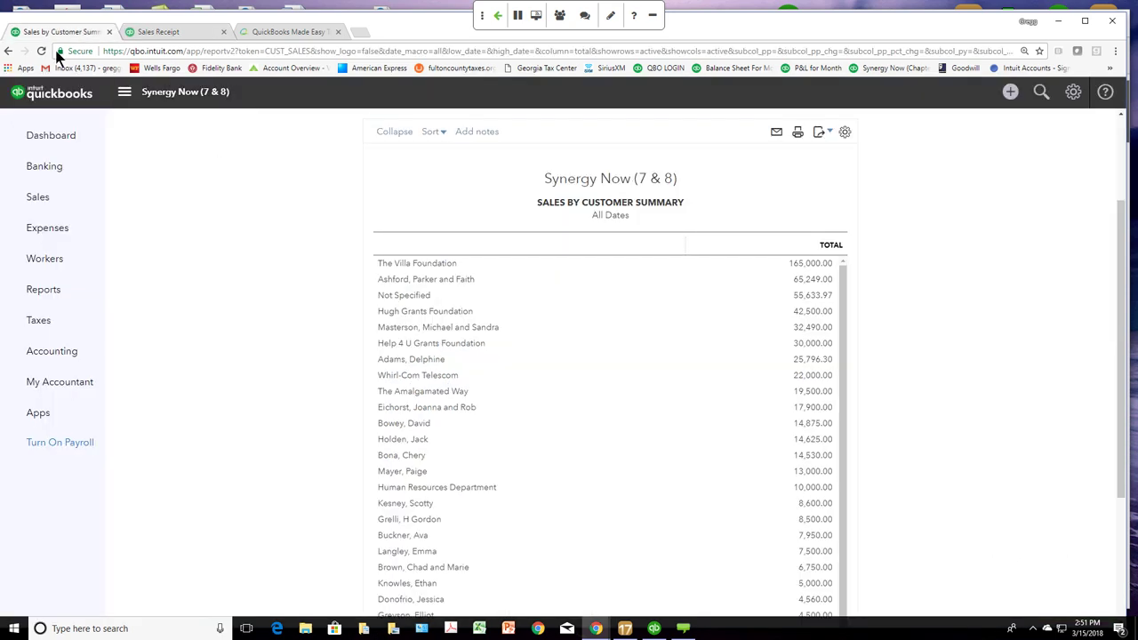
scroll(724, 316, "up", 3)
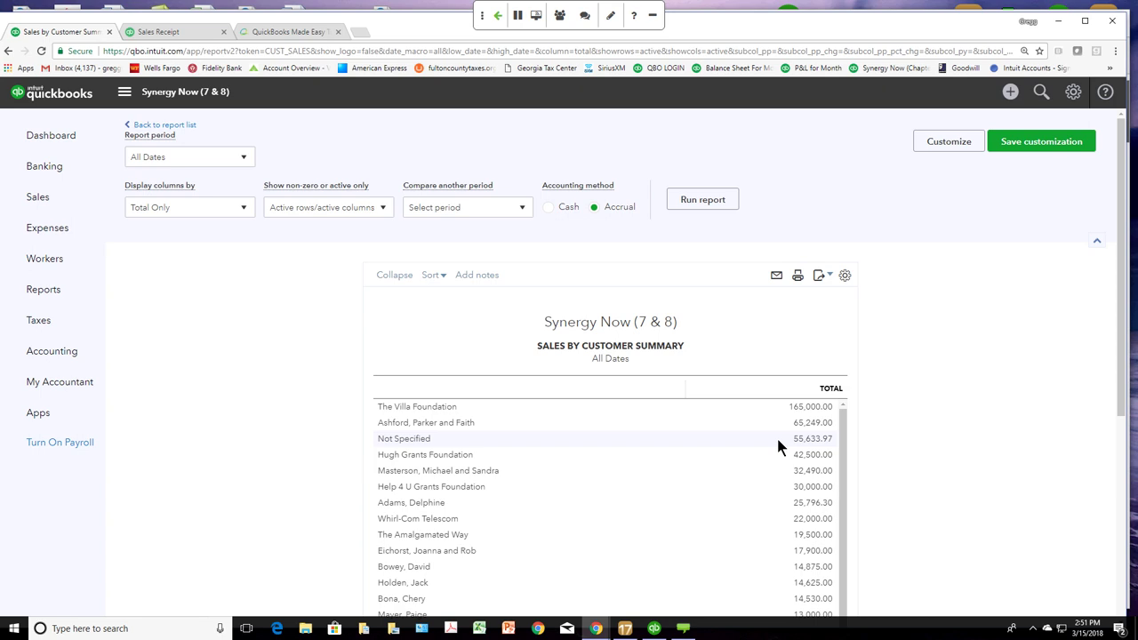
left_click(42, 51)
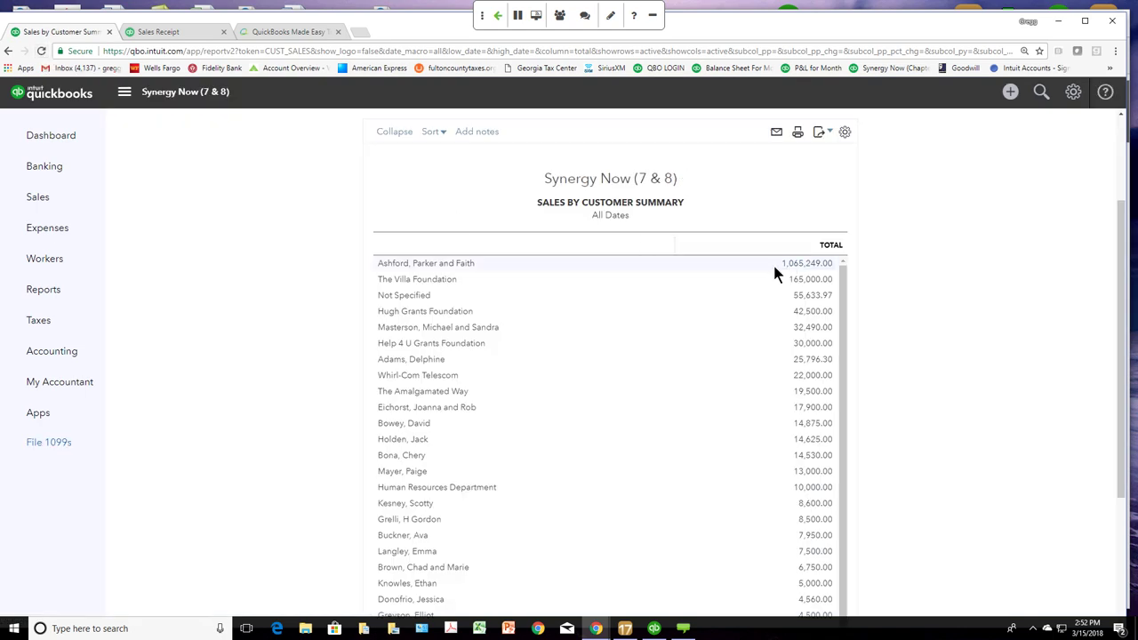
Step: Open the donor's customer record and examine the transaction list for the $1,000,000.00 sales receipt
left_click(56, 197)
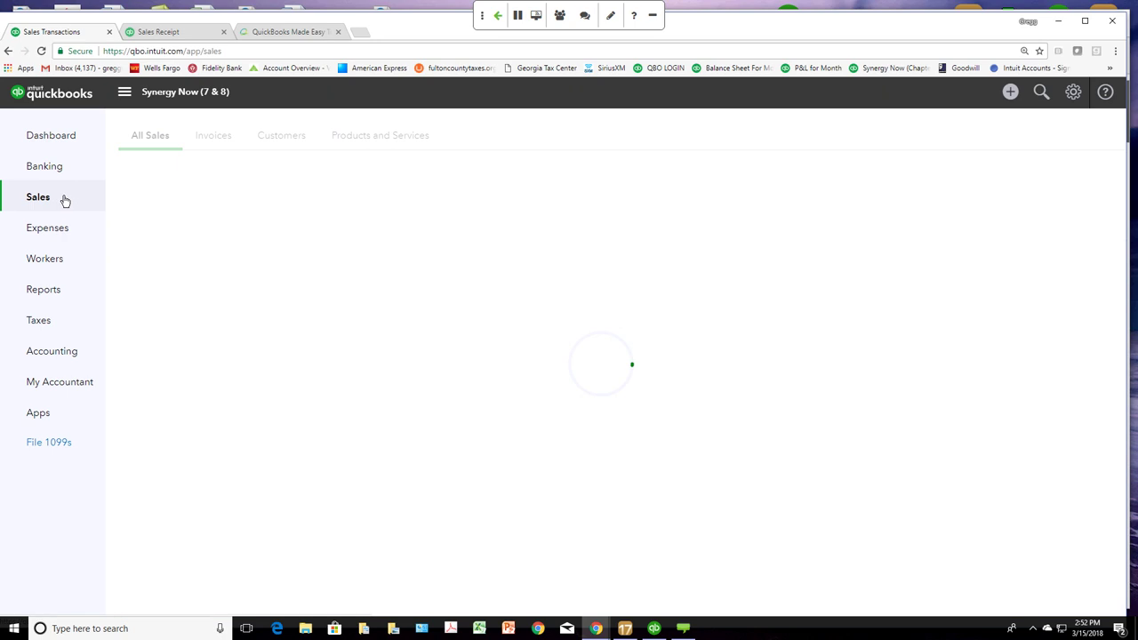
left_click(279, 137)
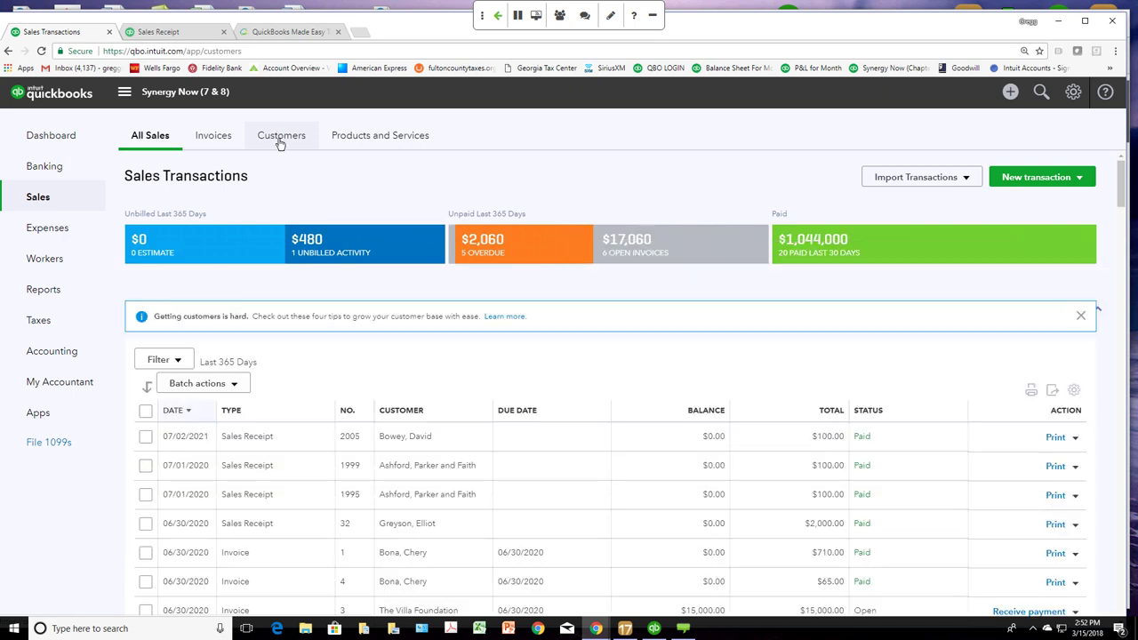
left_click(222, 465)
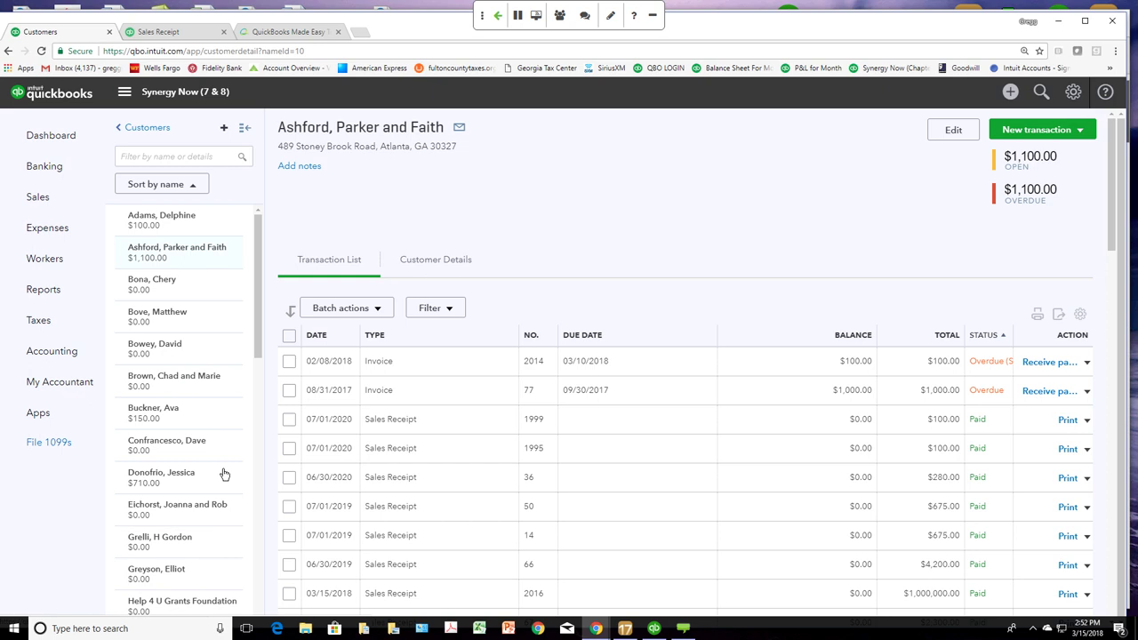
scroll(481, 501, "down", 1)
scroll(483, 502, "down", 1)
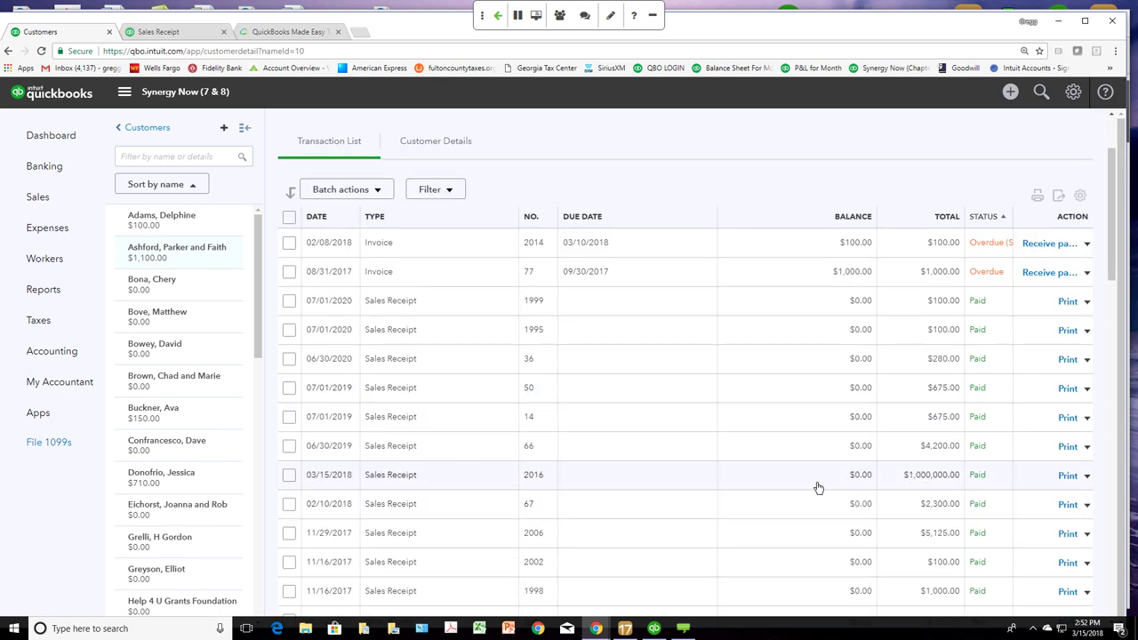
scroll(609, 236, "up", 2)
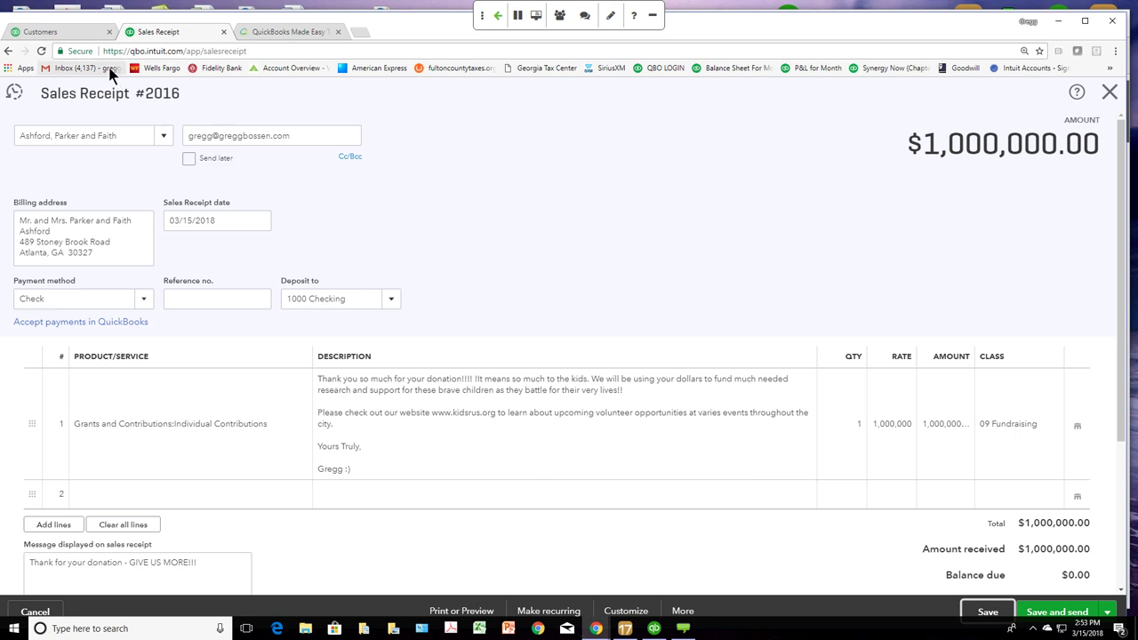
Step: Start a new bank deposit and examine the donor, payment method, reference, amount and class fields of its first other-funds line
left_click(85, 34)
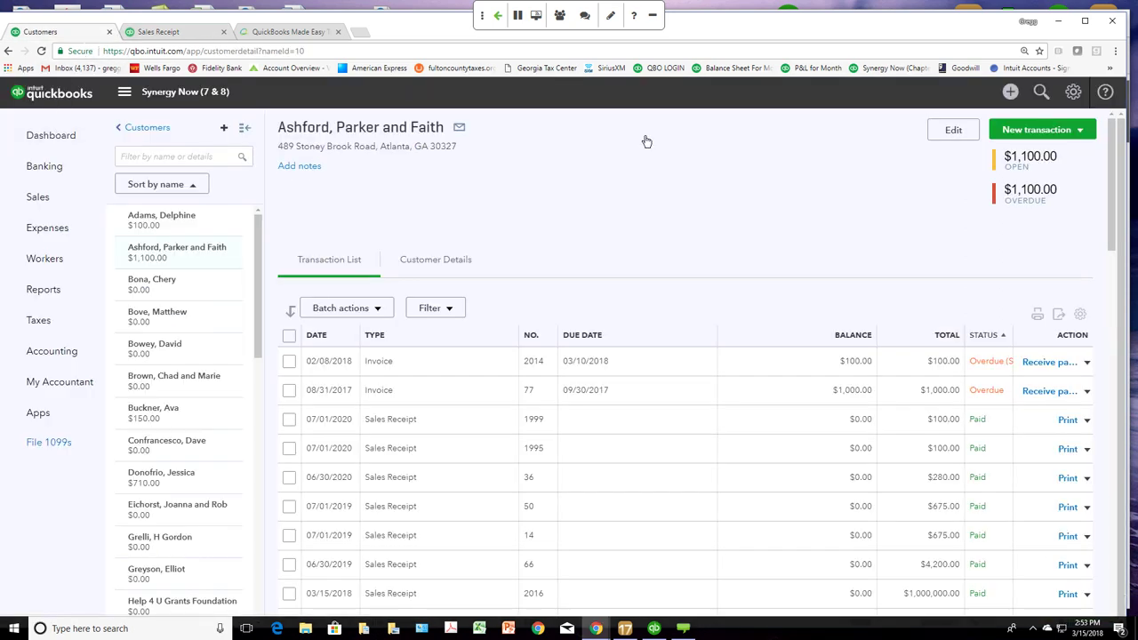
left_click(1009, 92)
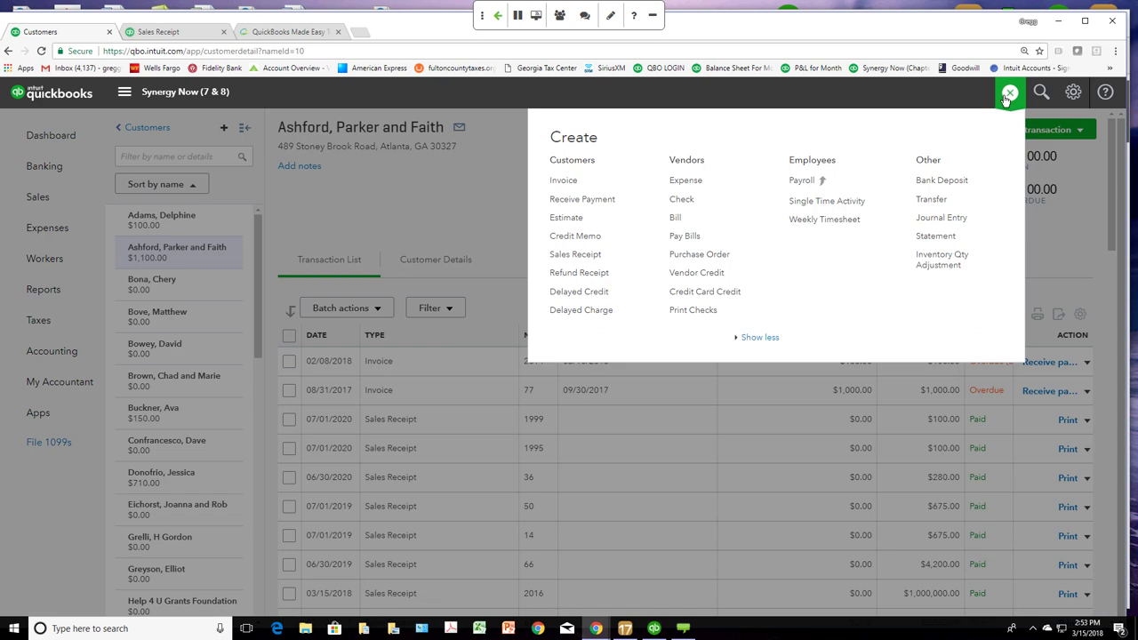
left_click(942, 181)
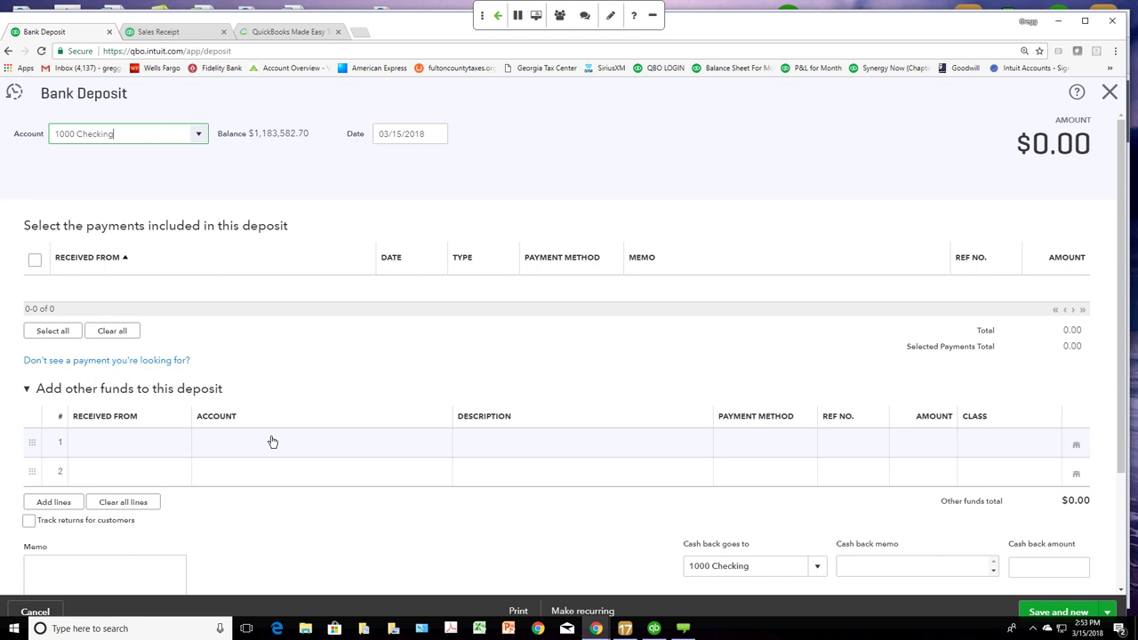
left_click(178, 444)
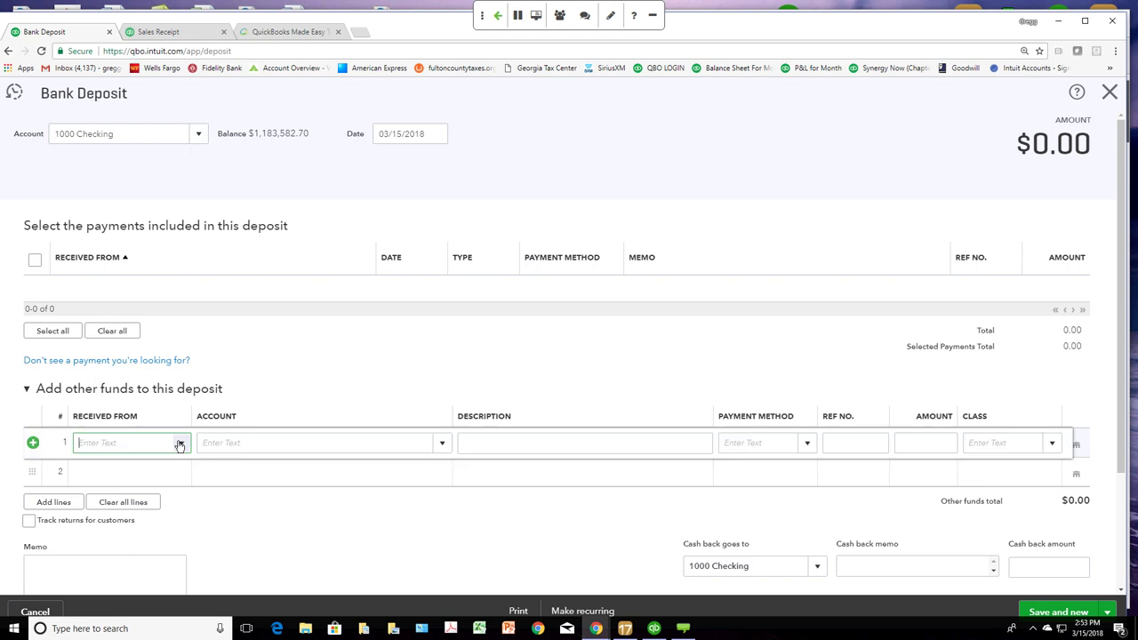
left_click(179, 443)
left_click(832, 442)
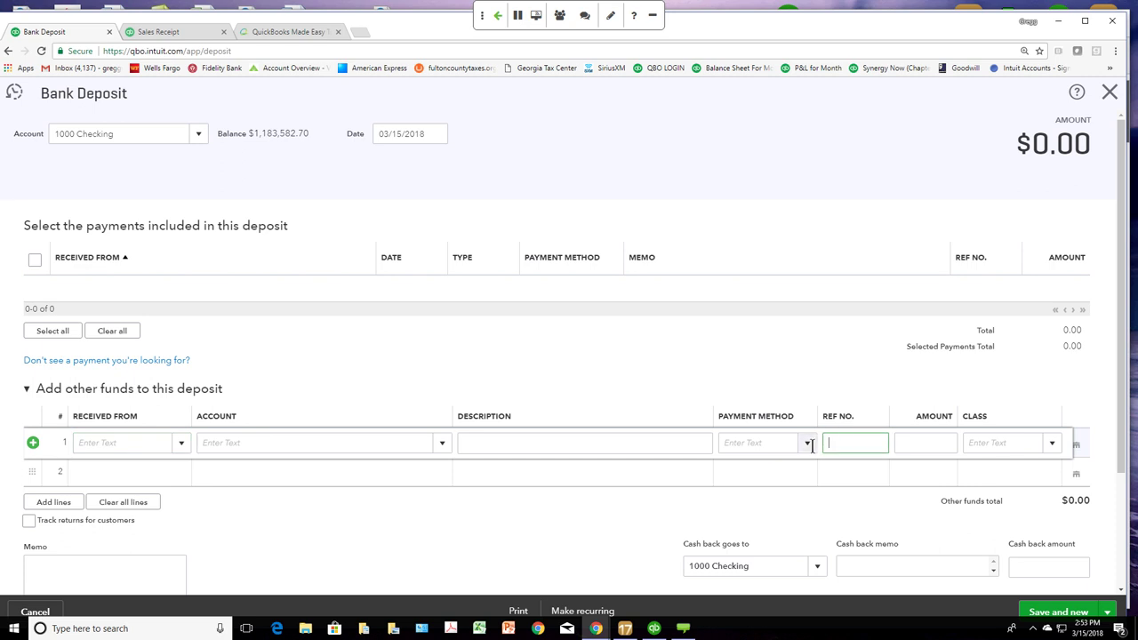
left_click(808, 446)
left_click(809, 446)
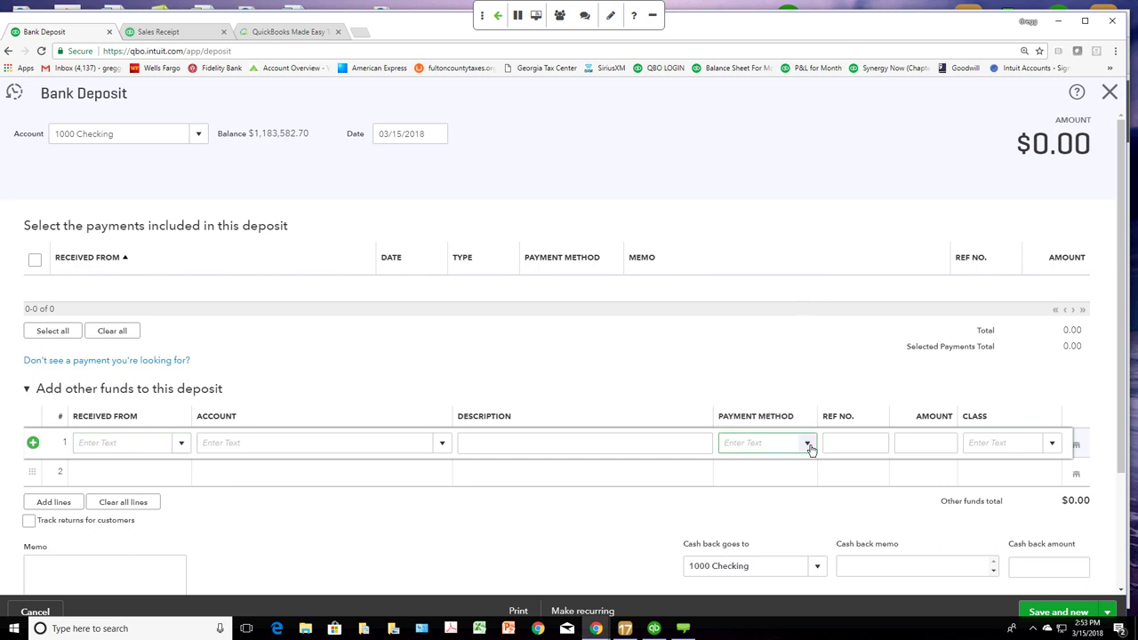
left_click(1055, 444)
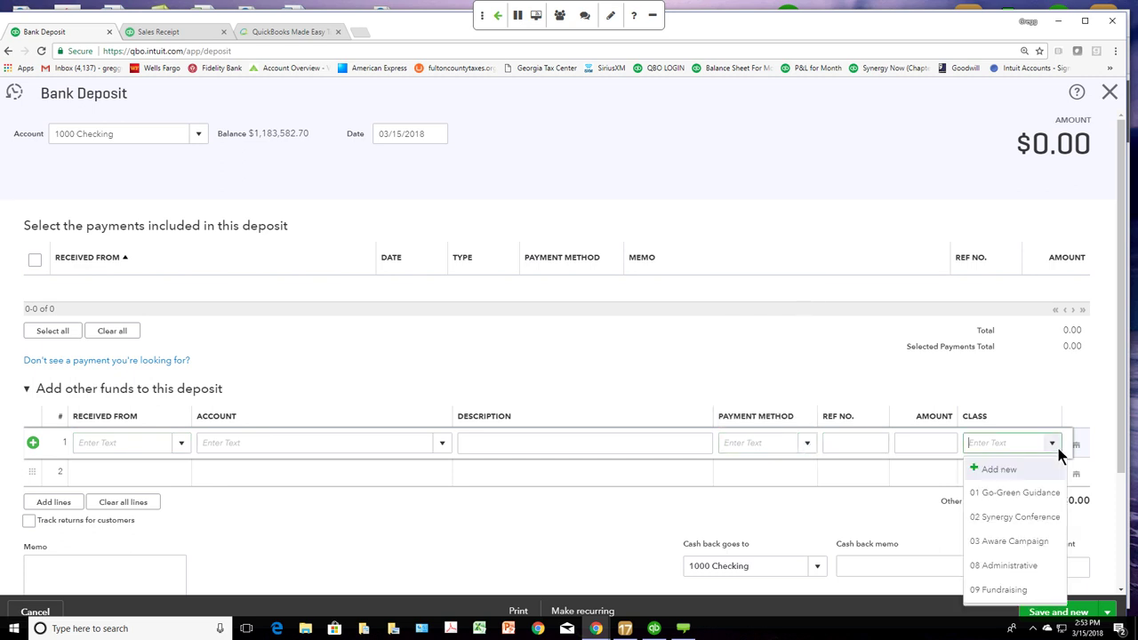
left_click(942, 449)
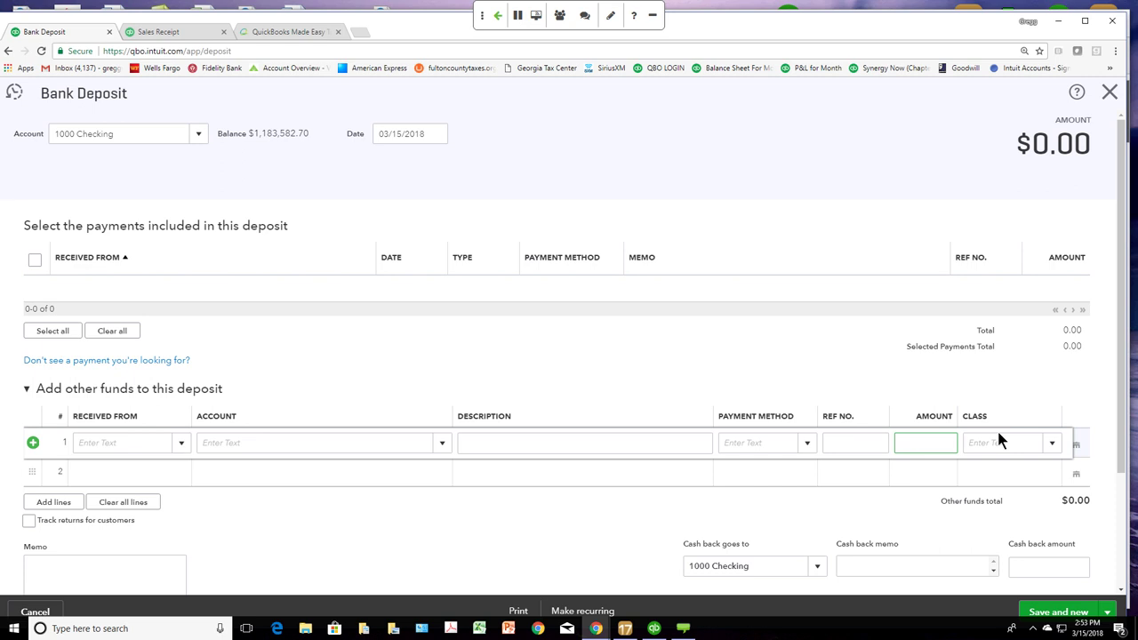
Step: Compare the fields of the donor's sales receipt with the other-funds lines of the bank deposit
left_click(191, 32)
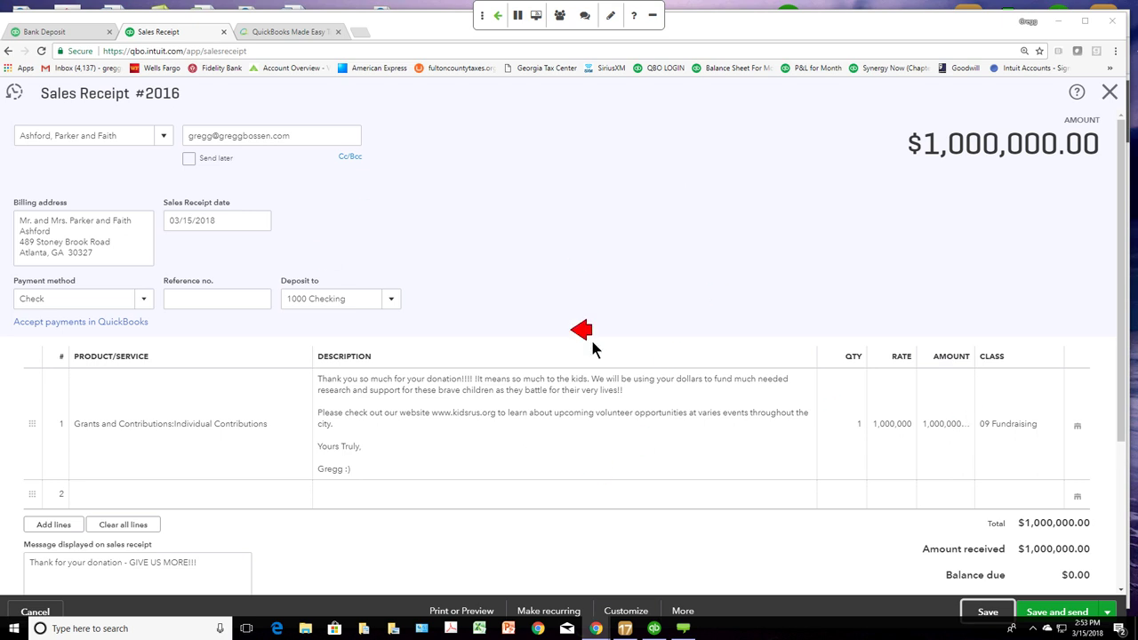
left_click(63, 31)
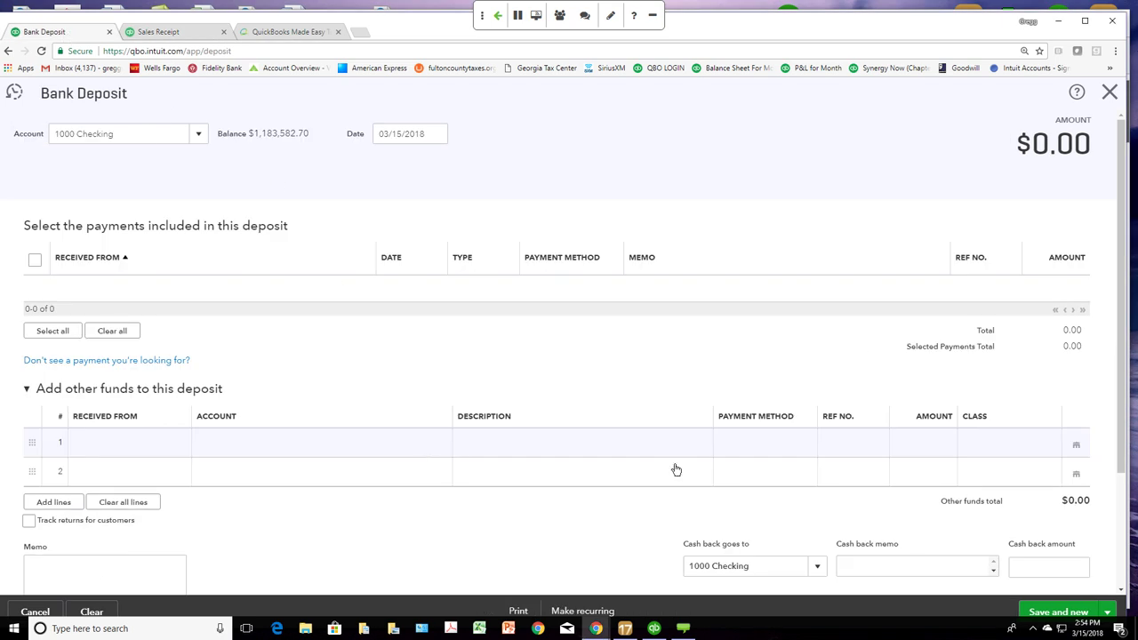
left_click(1008, 449)
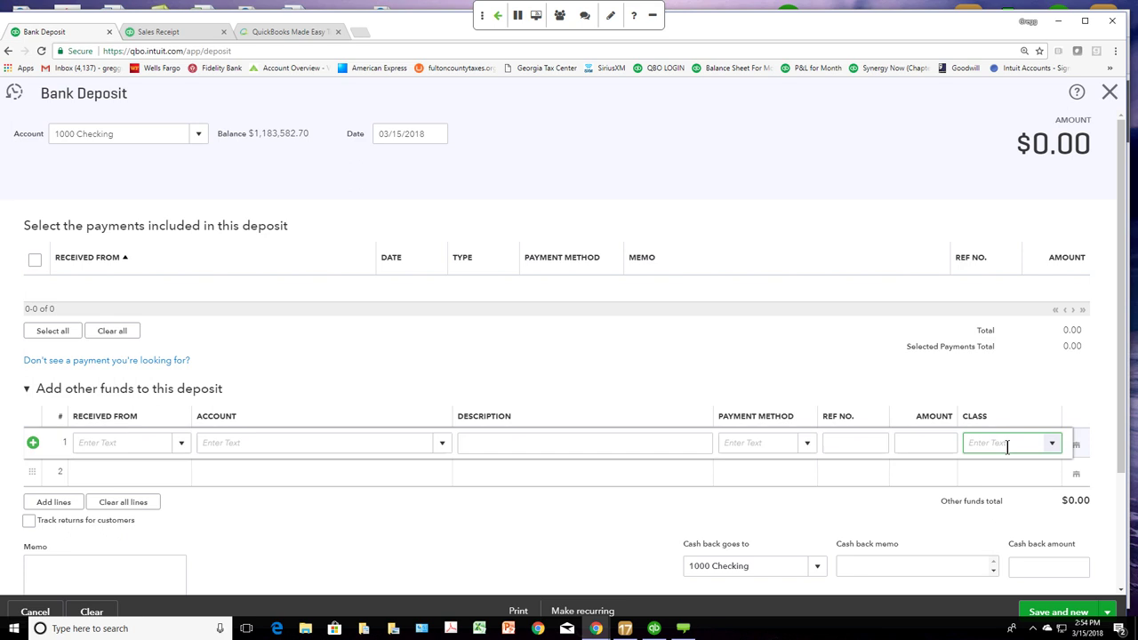
left_click(134, 478)
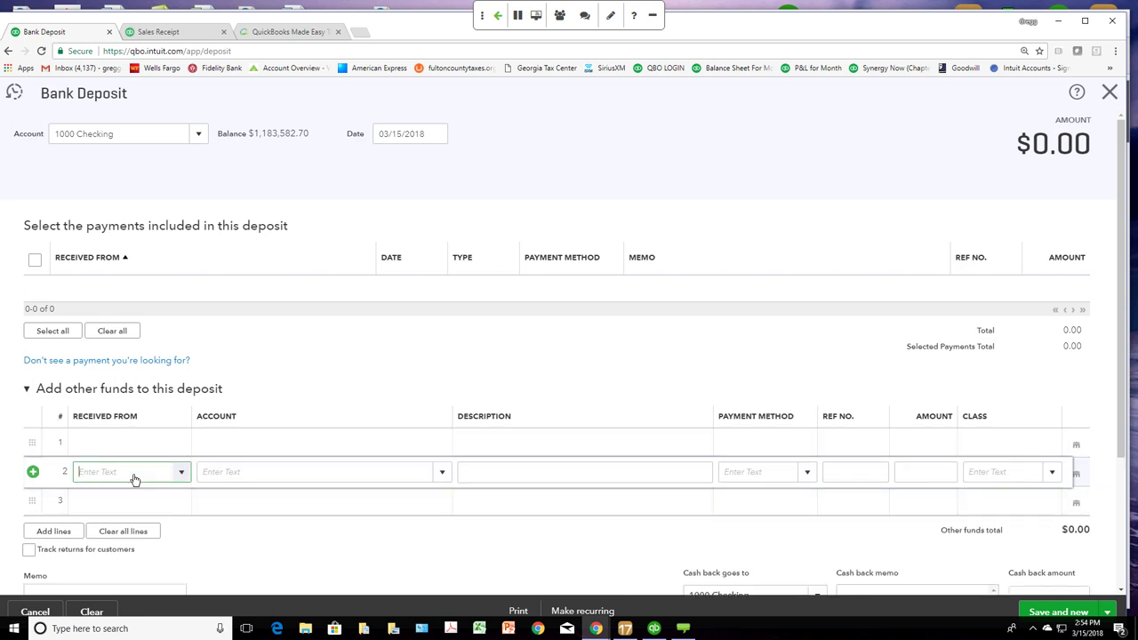
Step: Return to the sales receipt and review its save options and available form styles
left_click(163, 38)
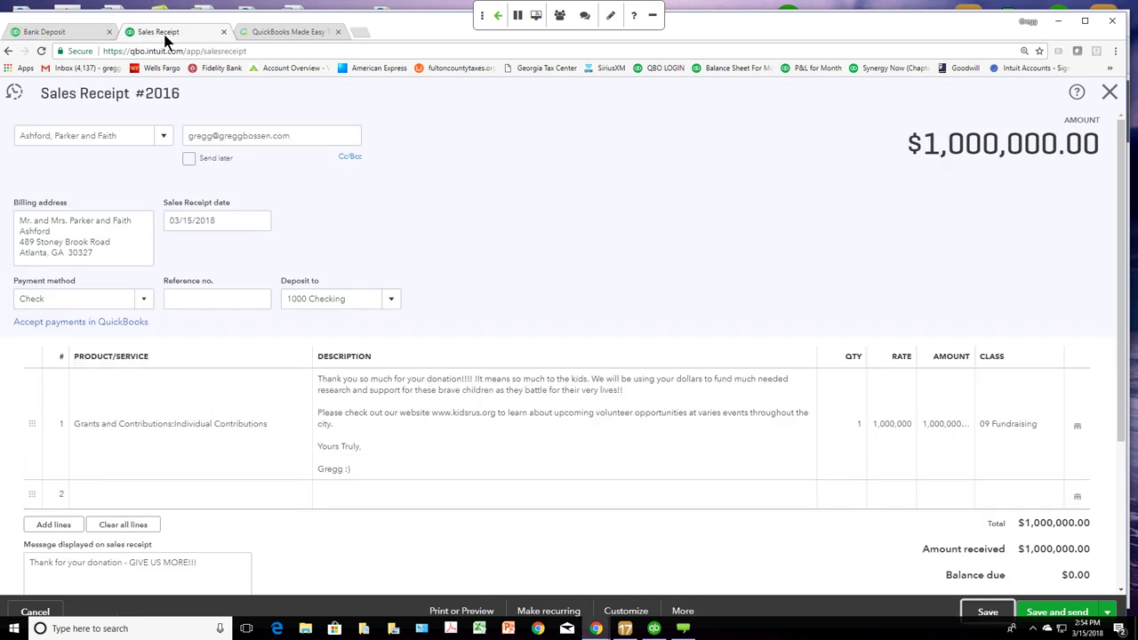
left_click(1109, 611)
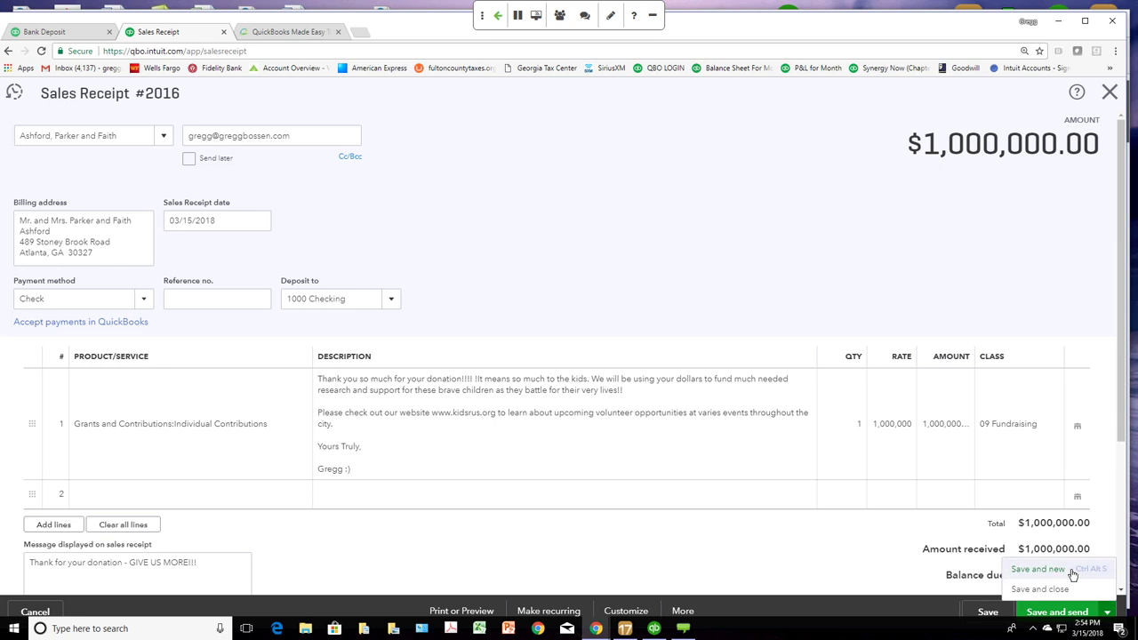
left_click(790, 262)
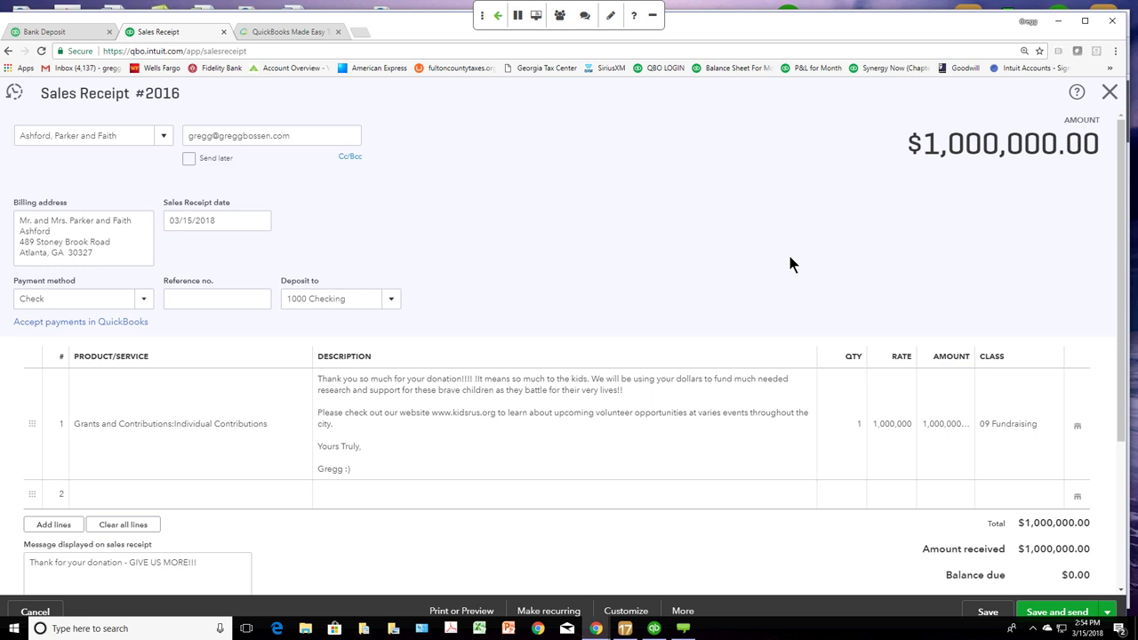
left_click(628, 613)
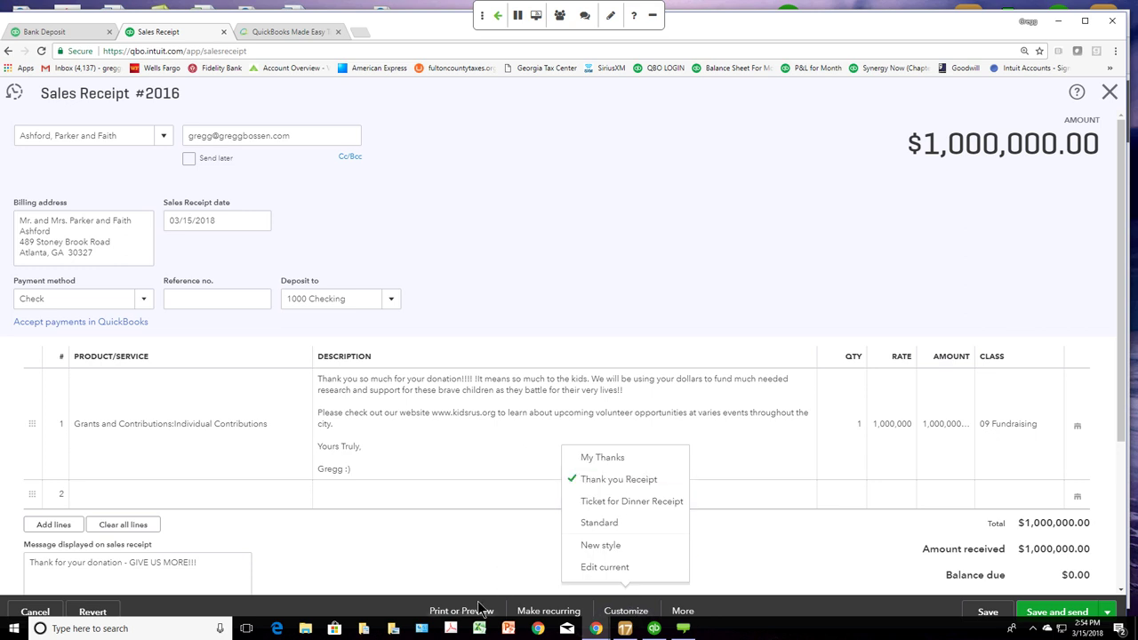
Step: Preview the donation receipt email without sending it, and review the product/service on the receipt's first line
left_click(1064, 614)
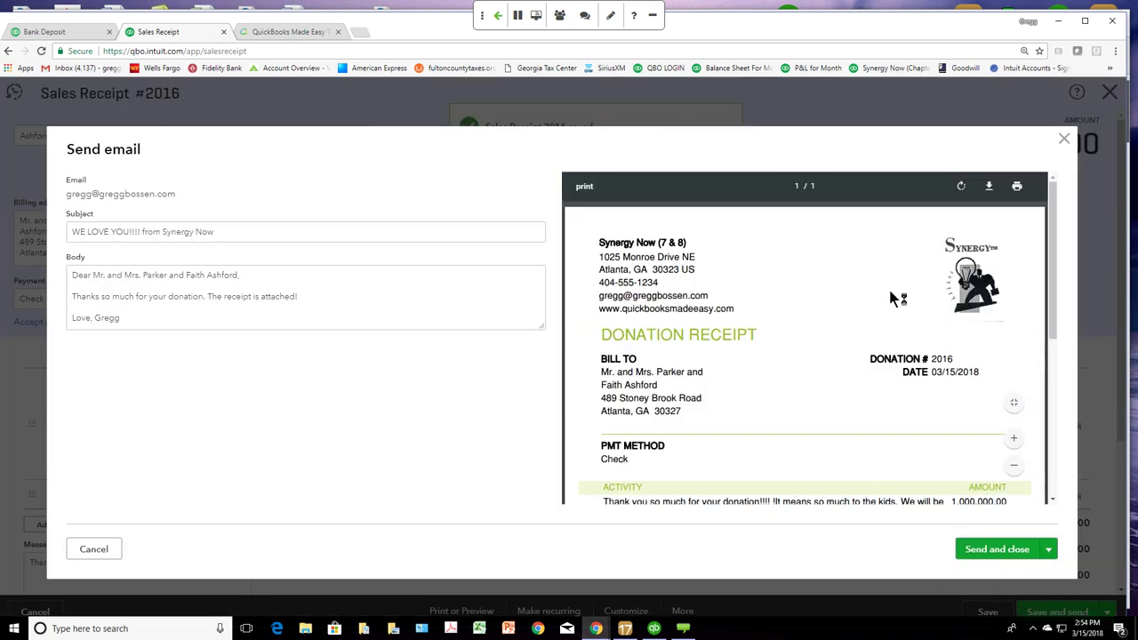
left_click(1064, 142)
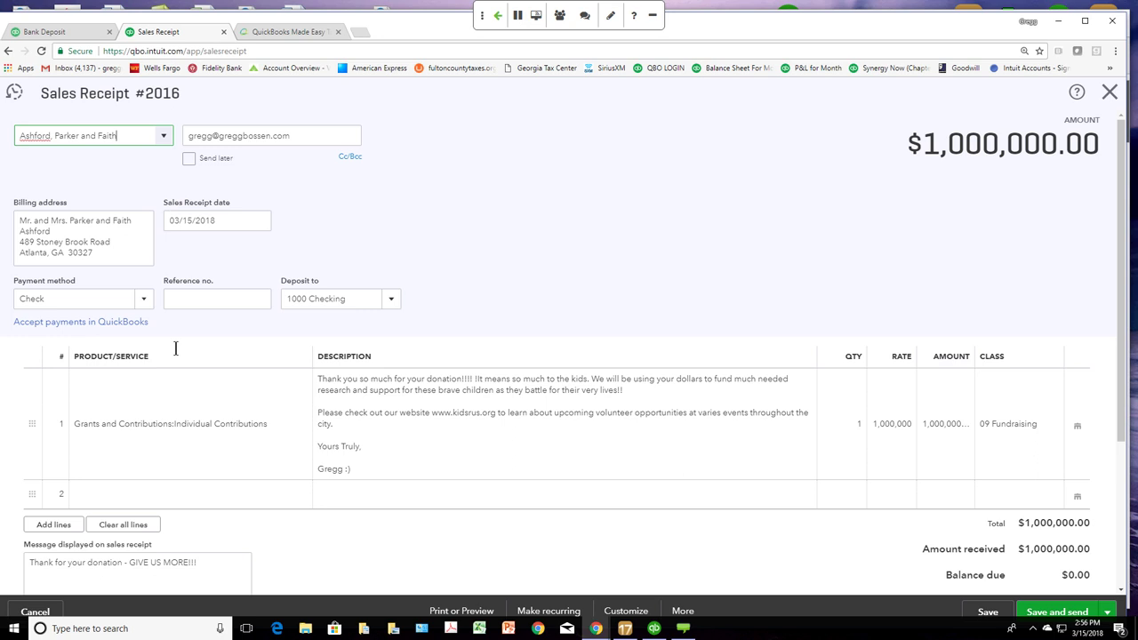
left_click(148, 360)
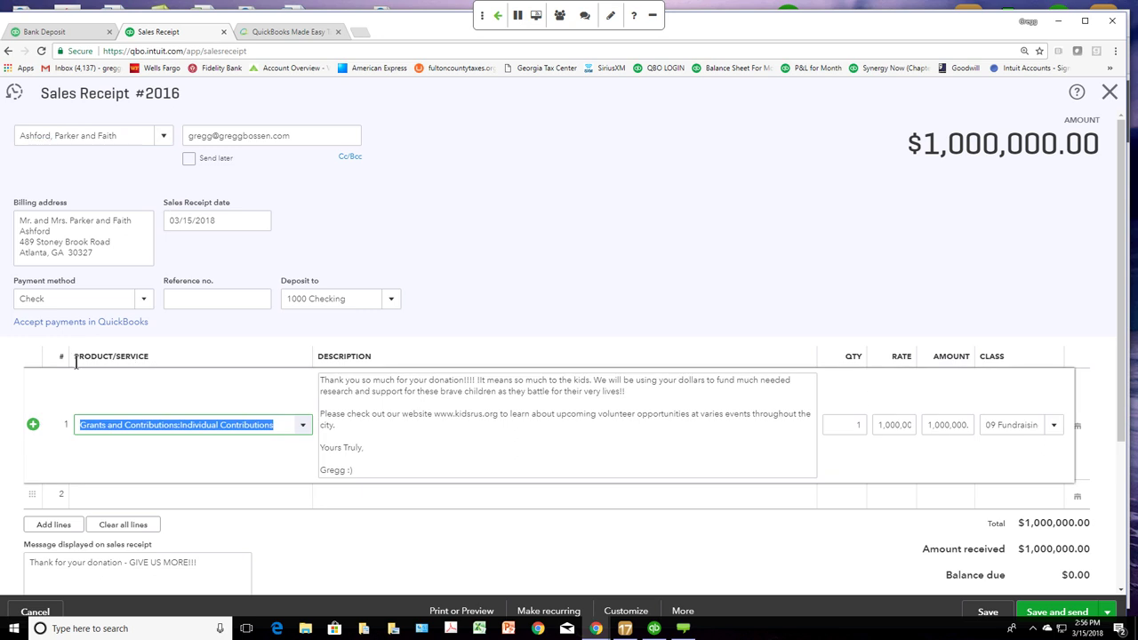
left_click(161, 352)
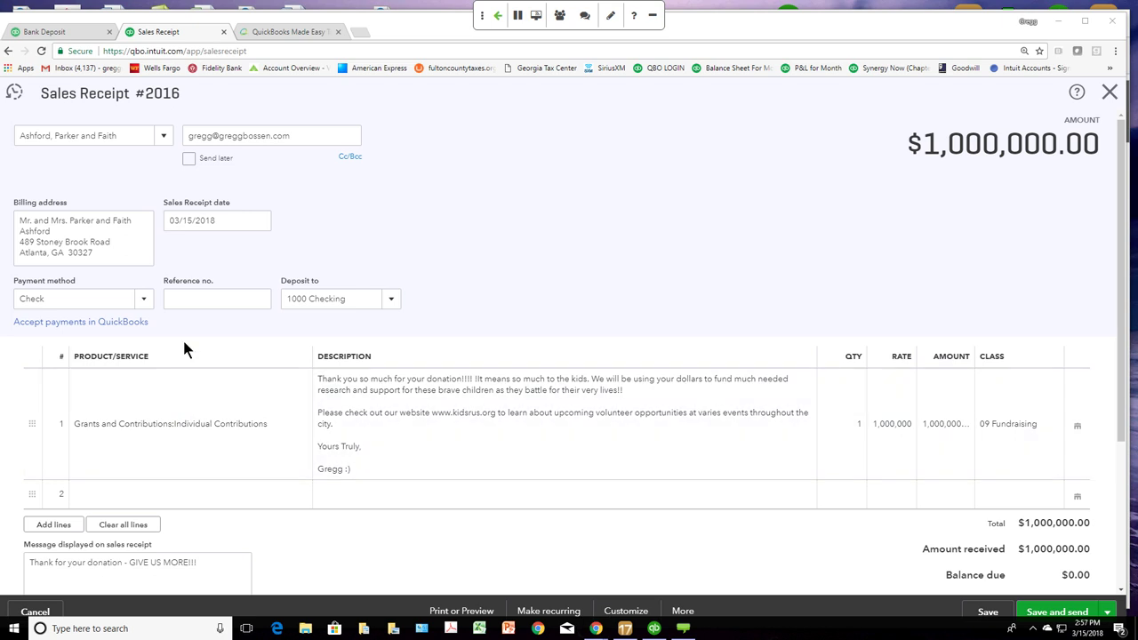
Step: Close the bank deposit without saving it and open the Products and Services list
left_click(87, 36)
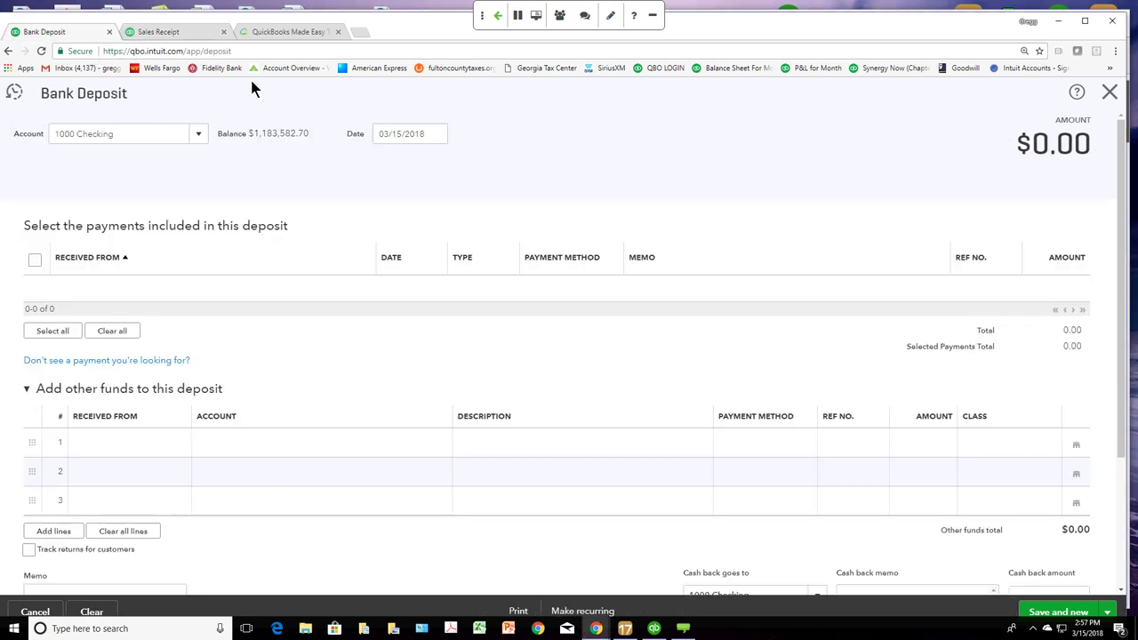
left_click(1110, 91)
left_click(627, 372)
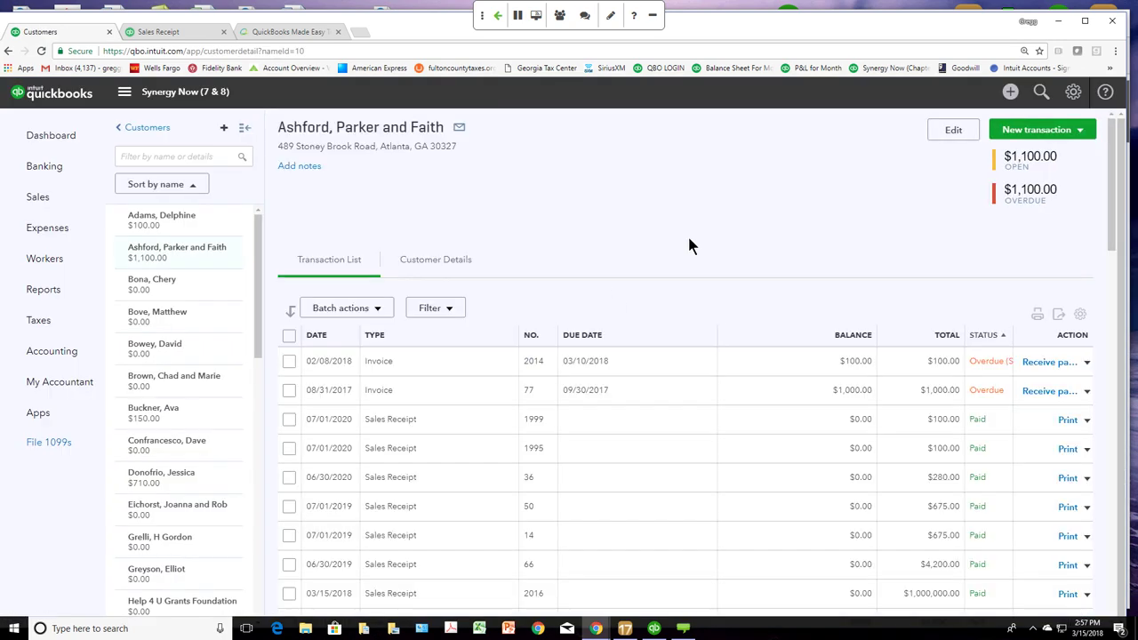
left_click(74, 141)
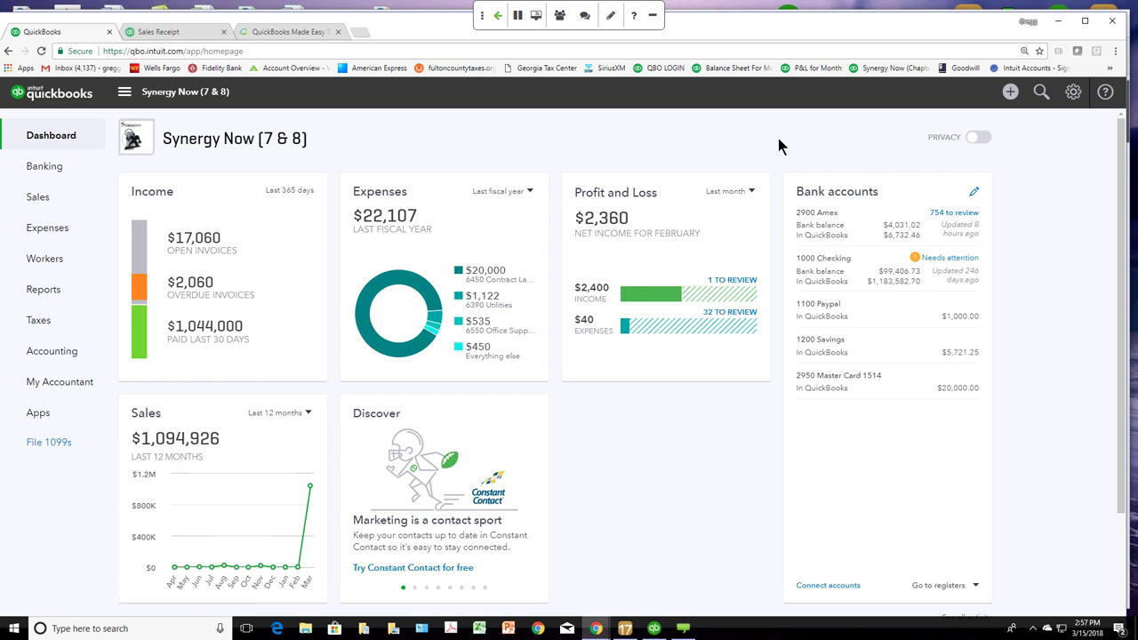
left_click(1071, 100)
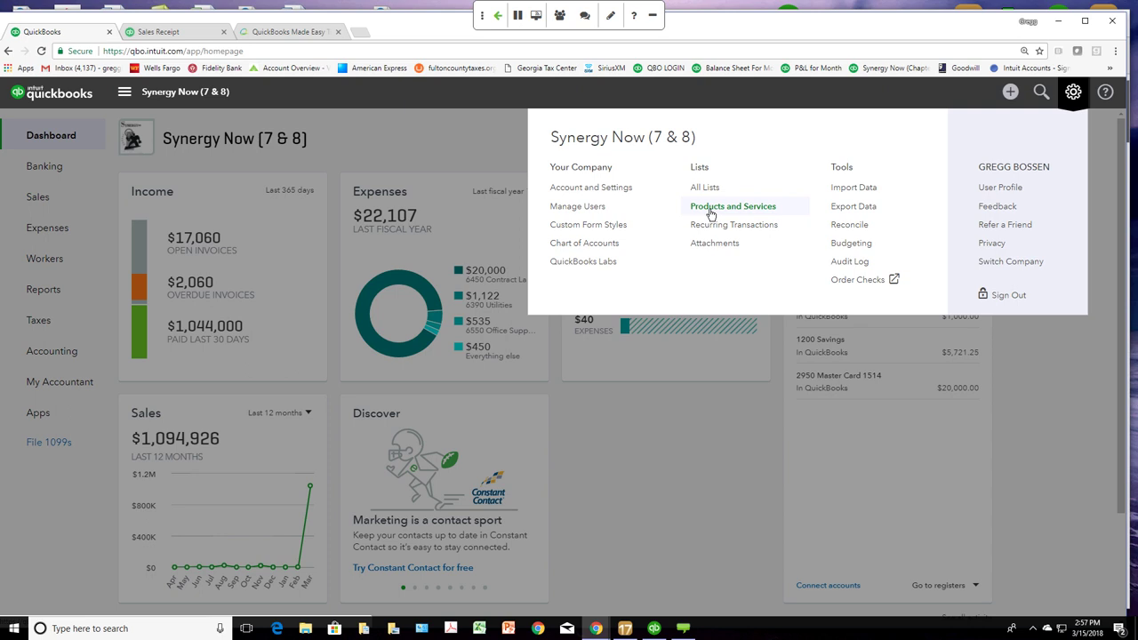
left_click(711, 211)
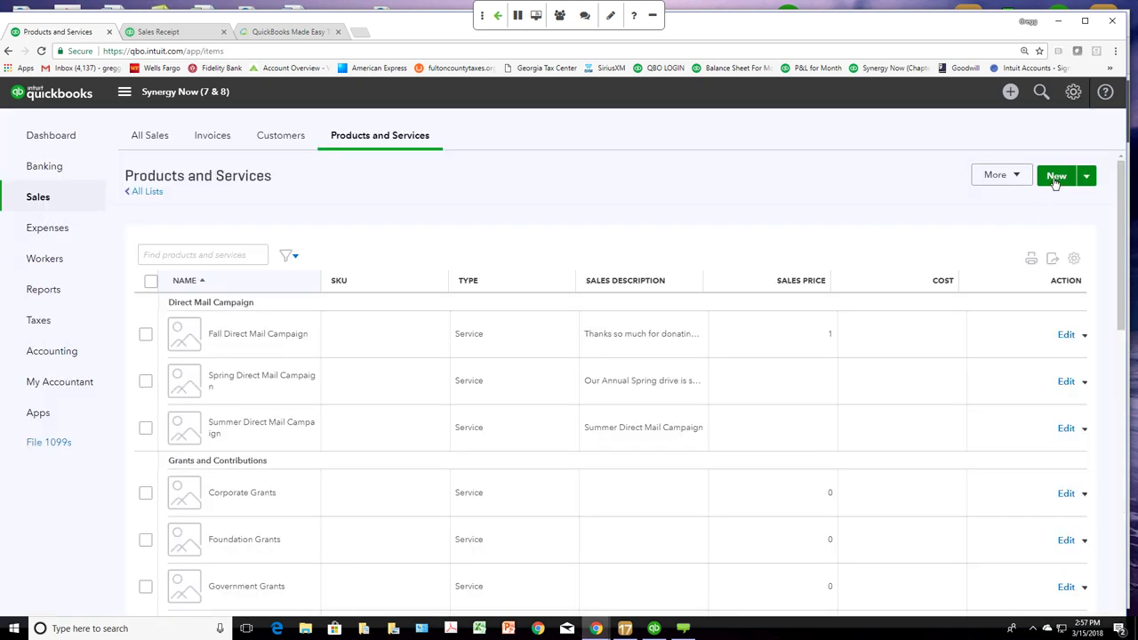
Step: Start a new Service item and name it Individual Contributions
left_click(1056, 177)
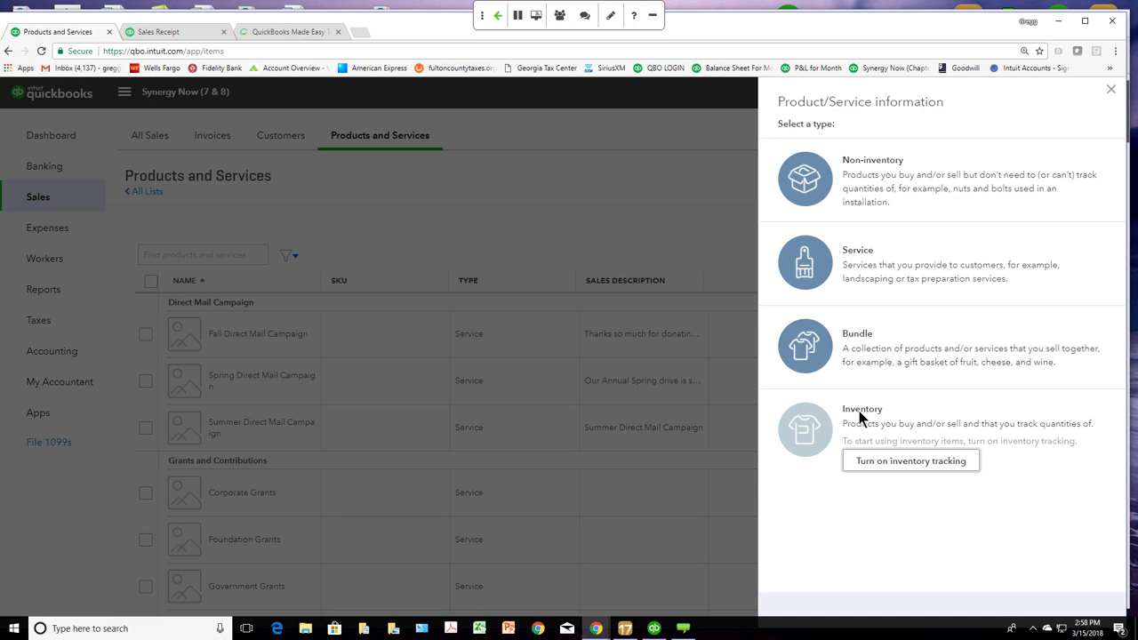
left_click(866, 253)
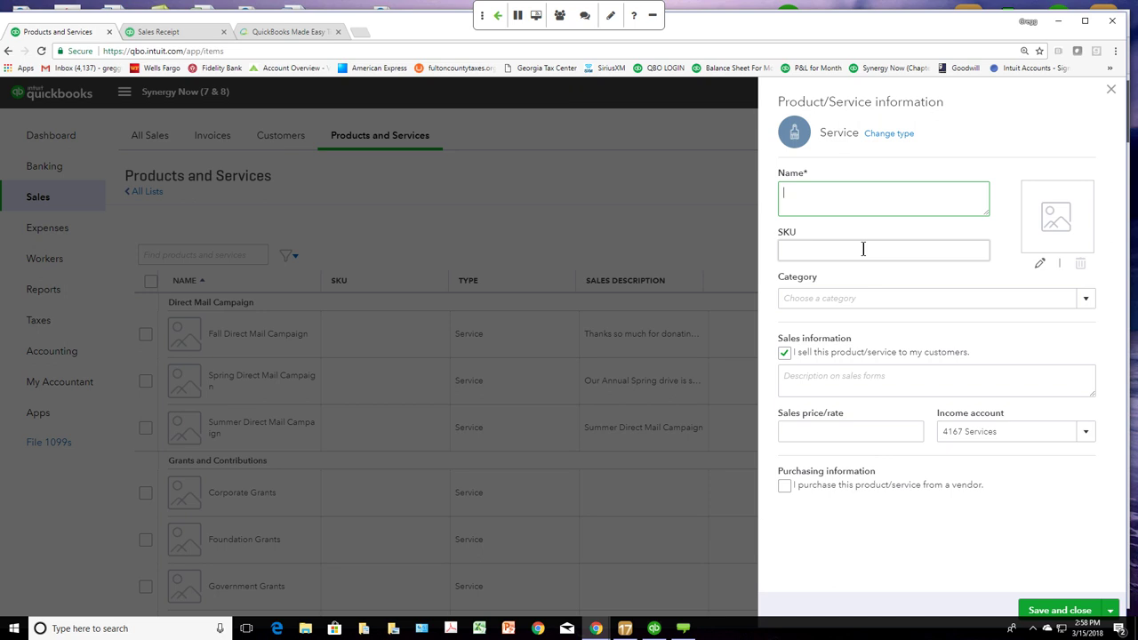
type("Individual Contributions")
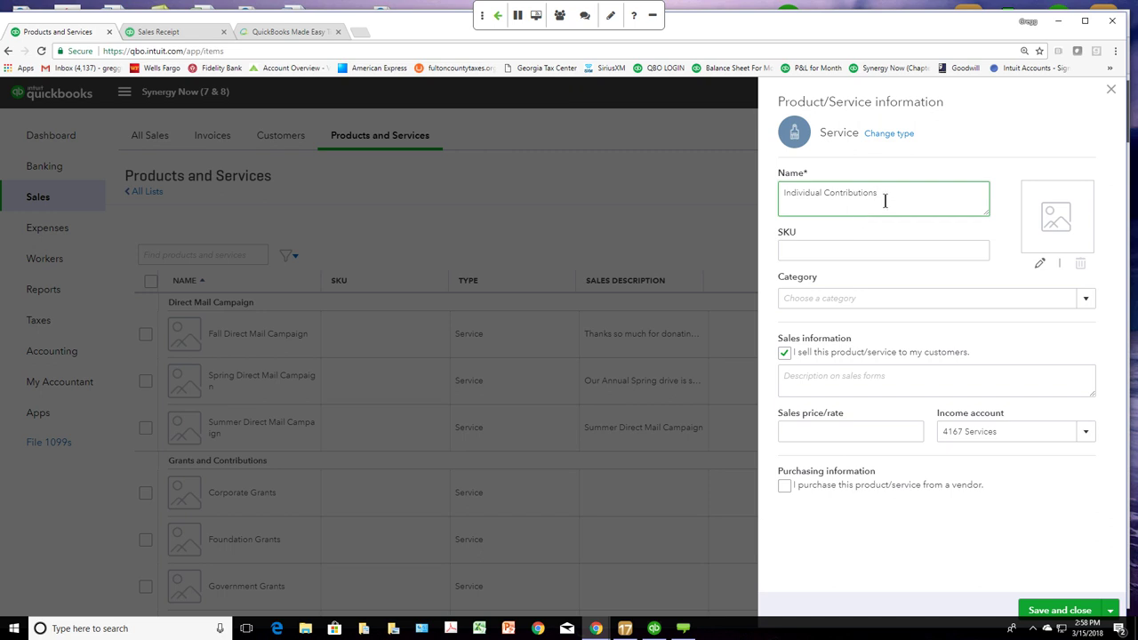
Step: Set the new service's income account to 4000 Individual Contributions, compare it with the item name, and close the form without saving
left_click(1087, 432)
left_click(1087, 433)
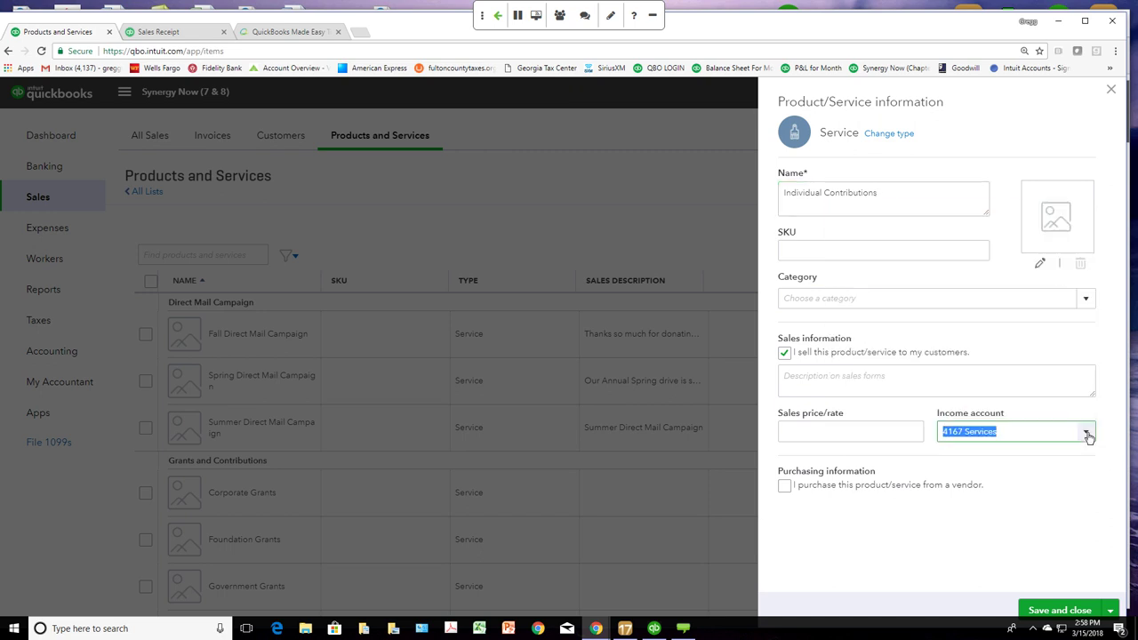
left_click(1087, 433)
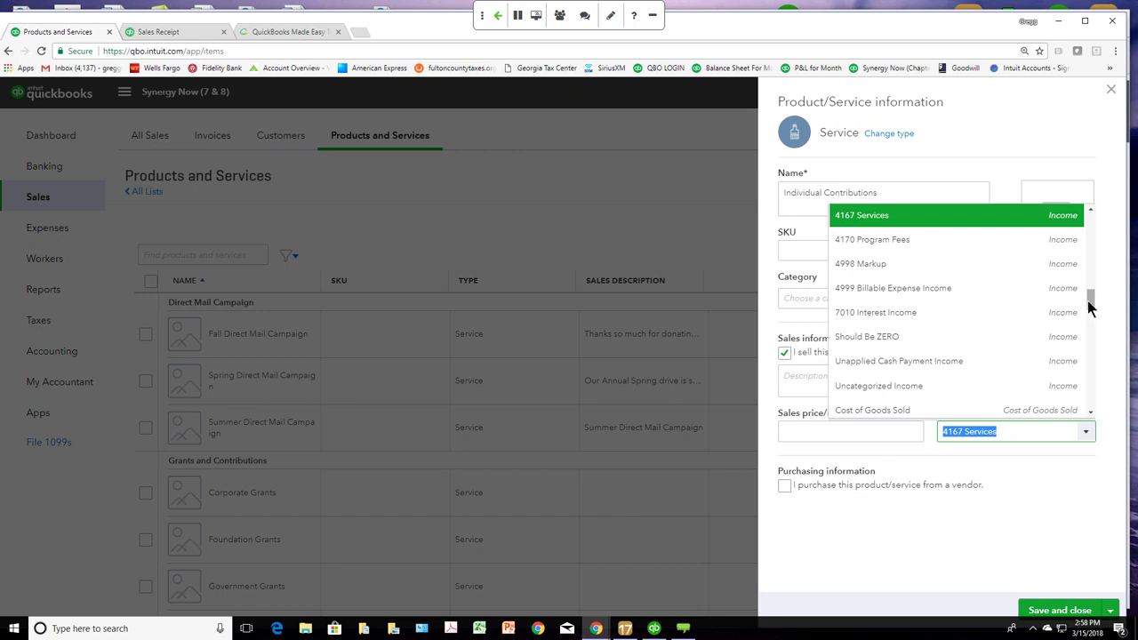
mouse_move(1088, 300)
left_mouse_down()
mouse_move(1091, 315)
mouse_move(1092, 278)
left_mouse_up()
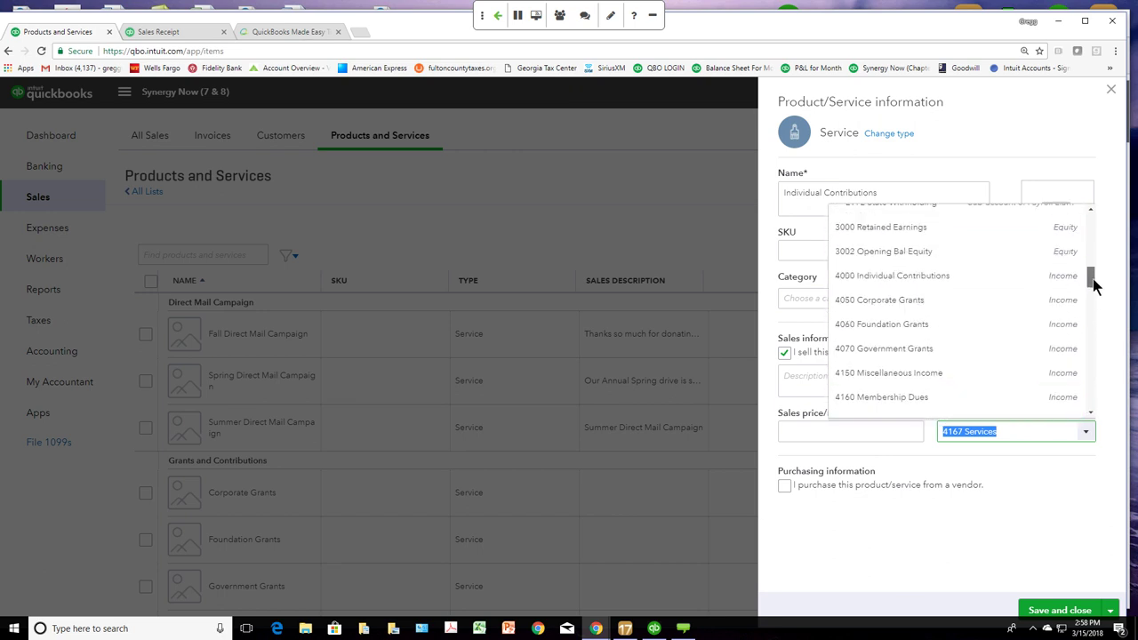
left_click(959, 286)
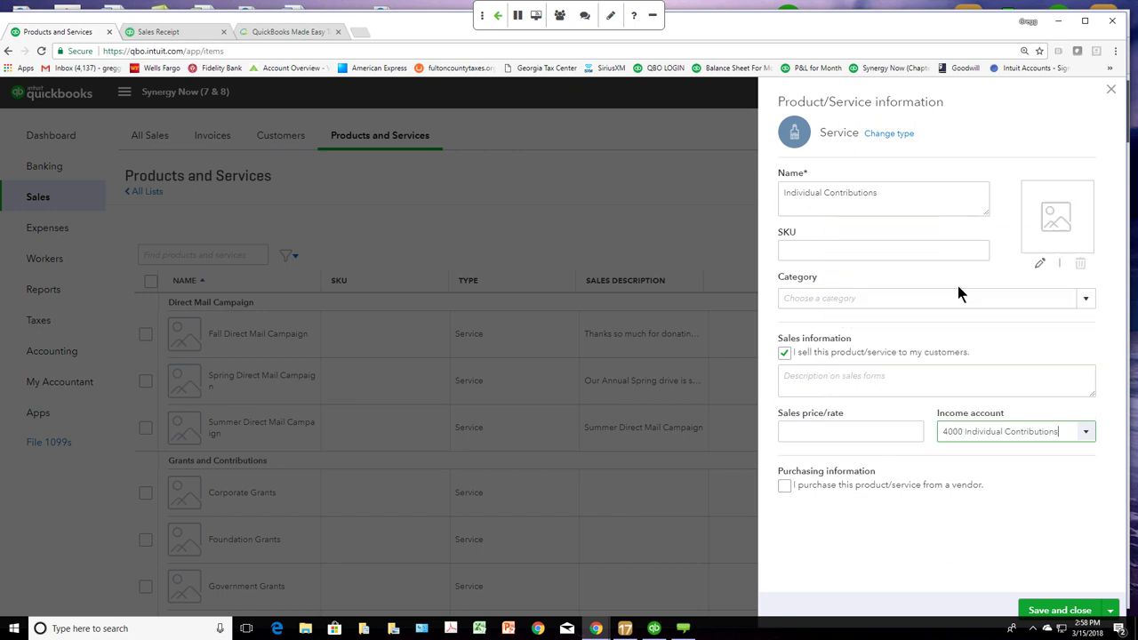
triple_click(879, 191)
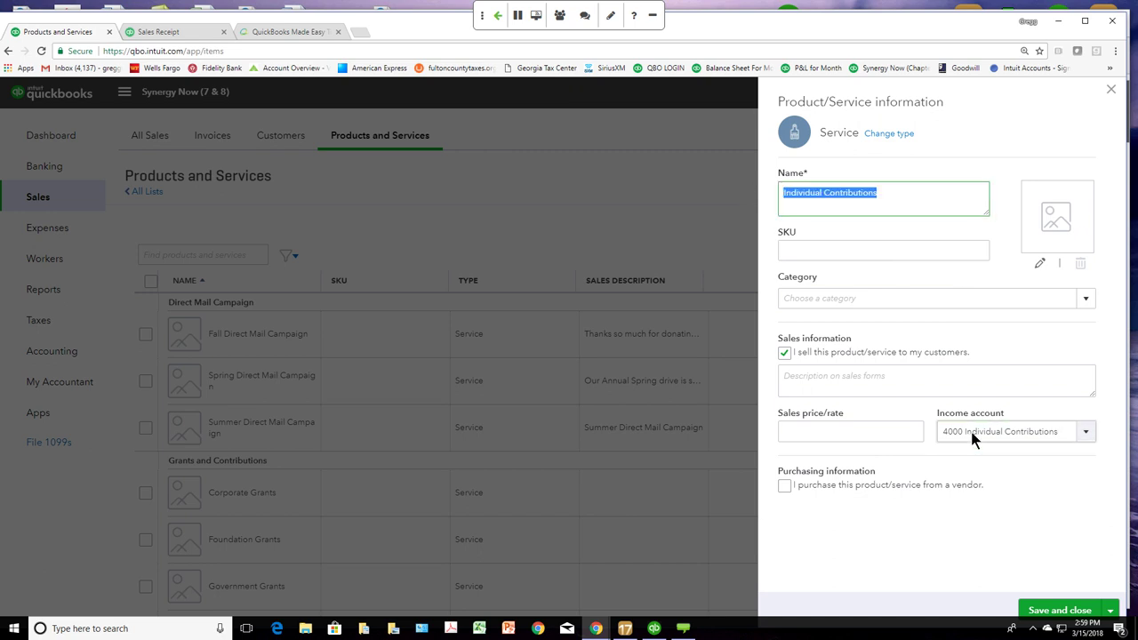
left_click_drag(1063, 432, 933, 436)
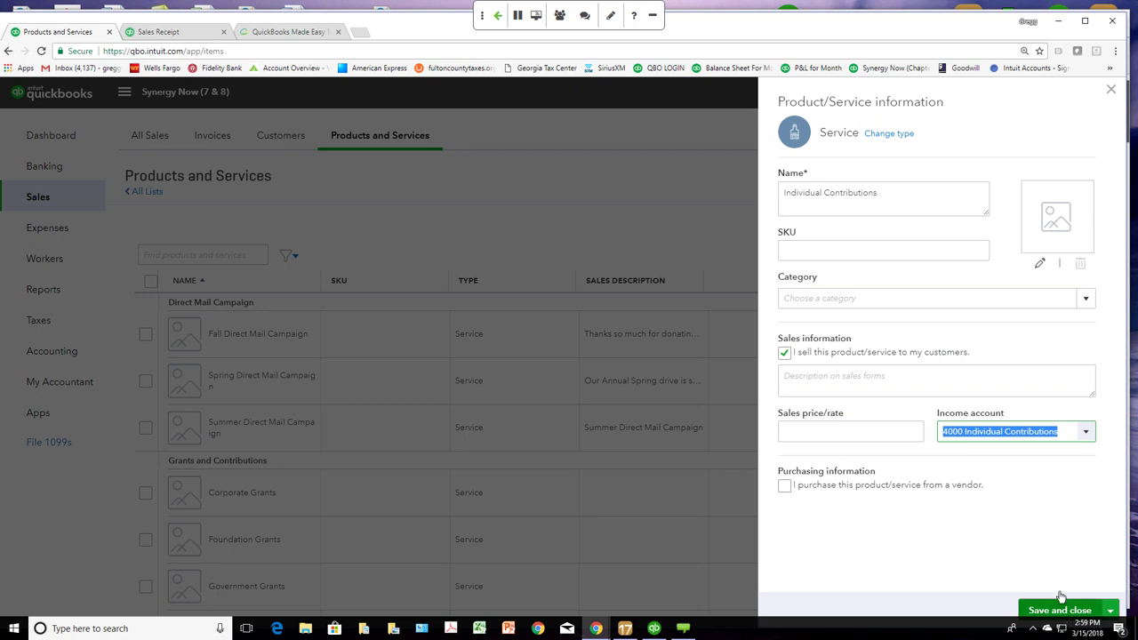
left_click(1112, 93)
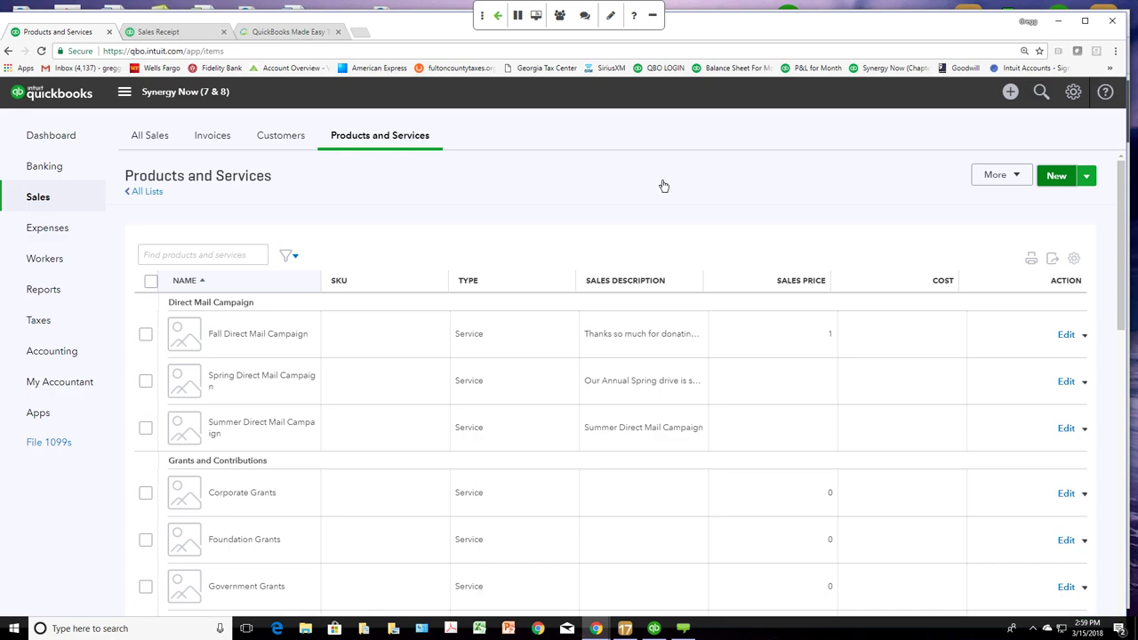
Step: Open the existing Individual Contributions item under Grants and Contributions for editing and highlight its name
scroll(701, 386, "down", 4)
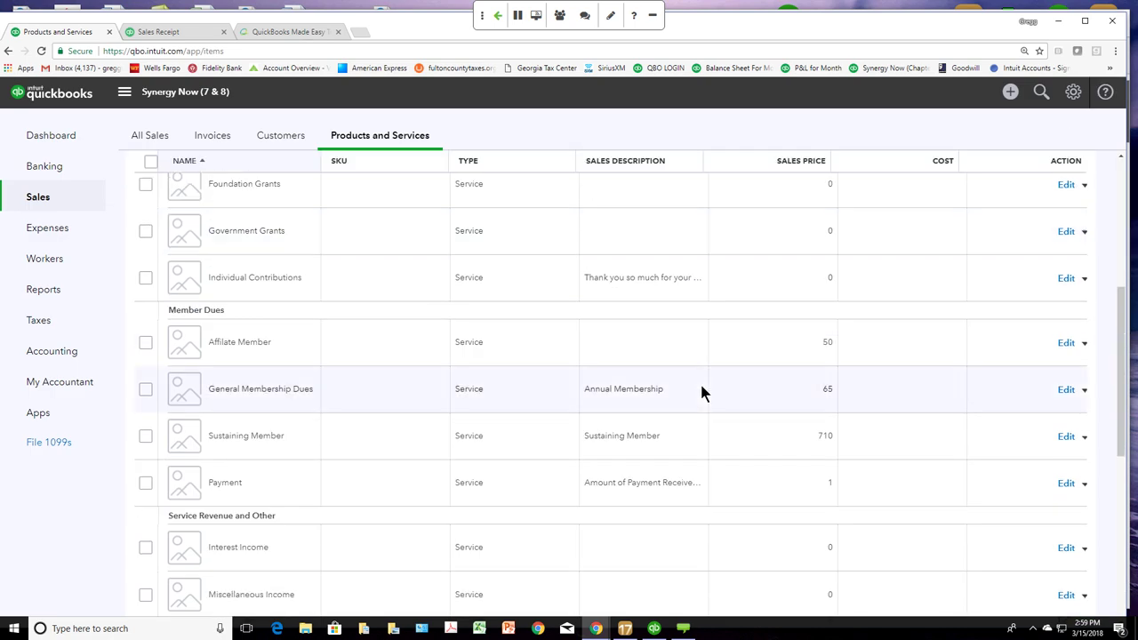
scroll(701, 392, "up", 5)
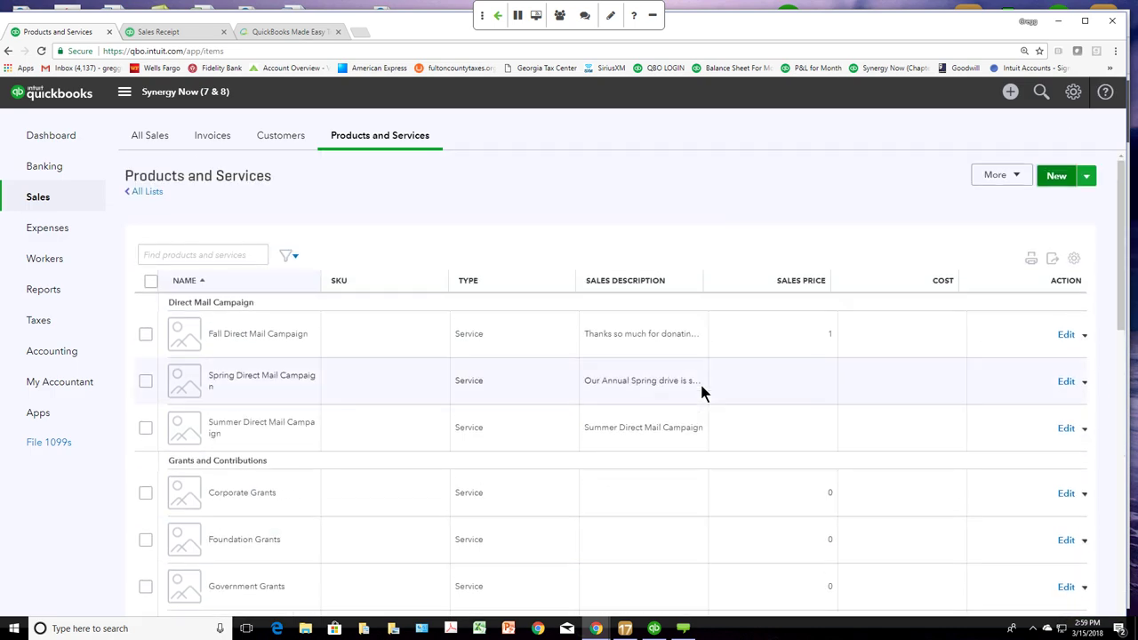
scroll(701, 385, "down", 1)
scroll(700, 385, "down", 1)
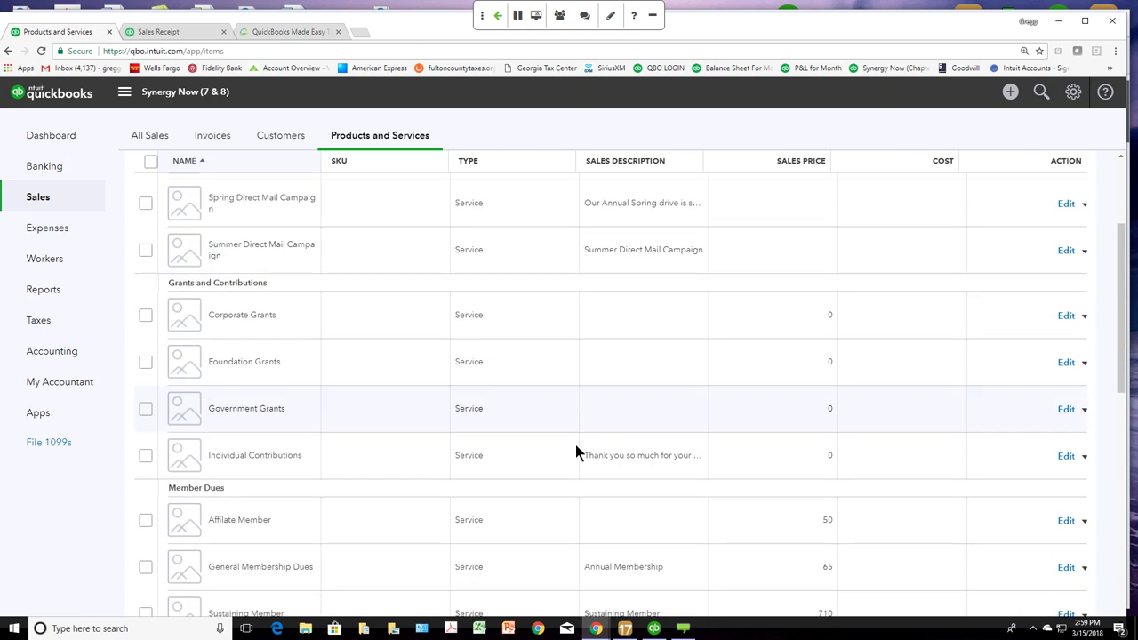
left_click(1066, 457)
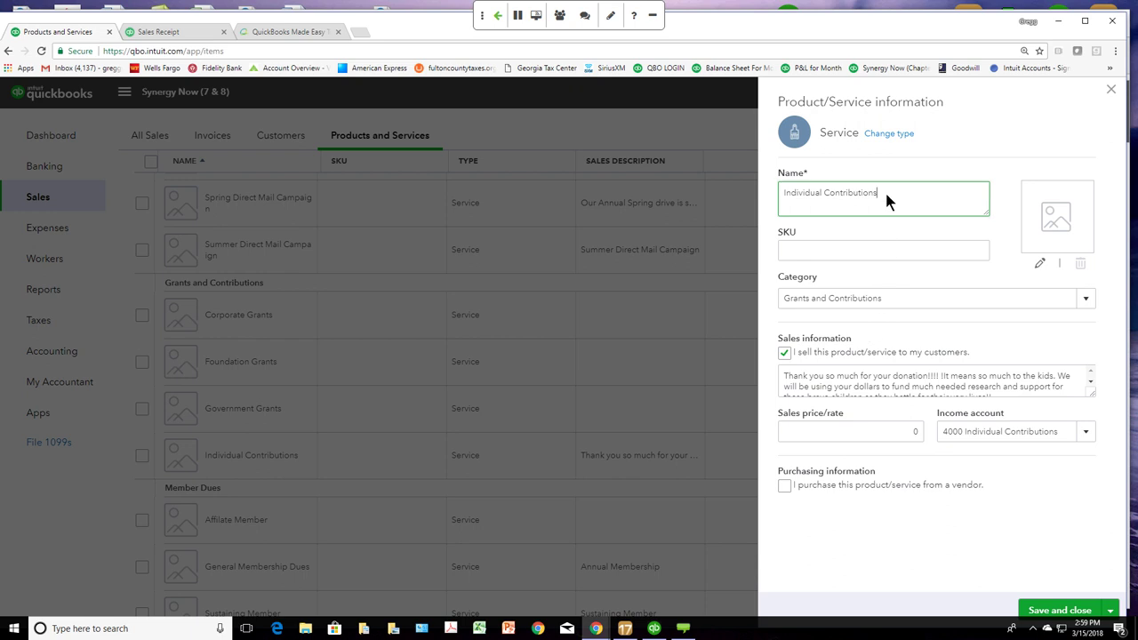
left_click_drag(885, 190, 745, 192)
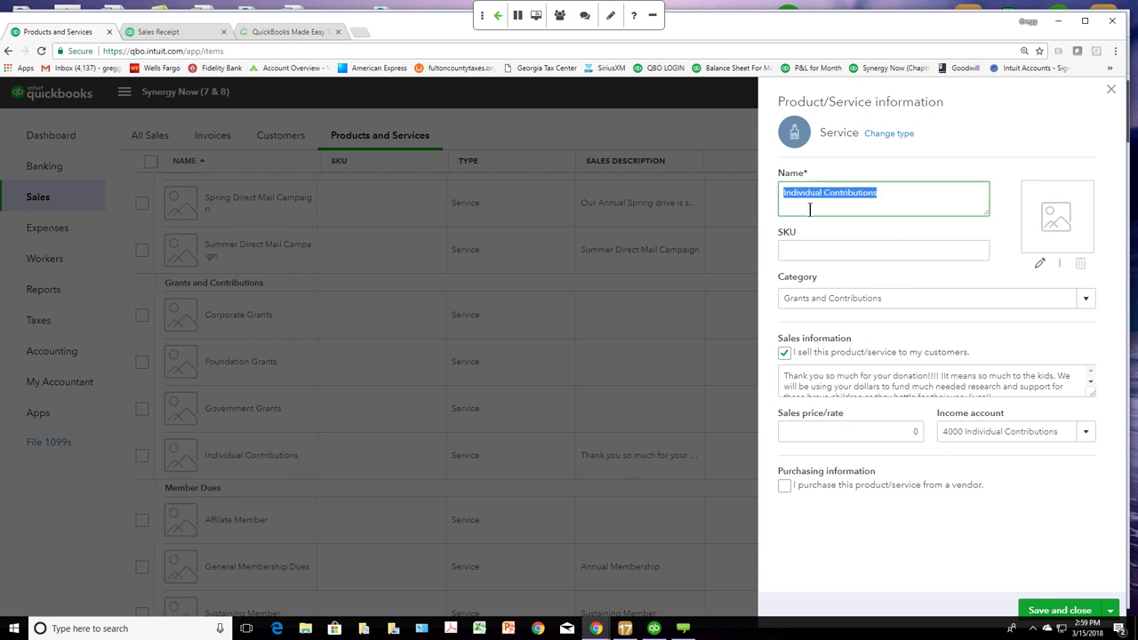
Step: Compare the Individual Contributions item and its income account with the sales receipt line, and close the item without saving
left_click(178, 32)
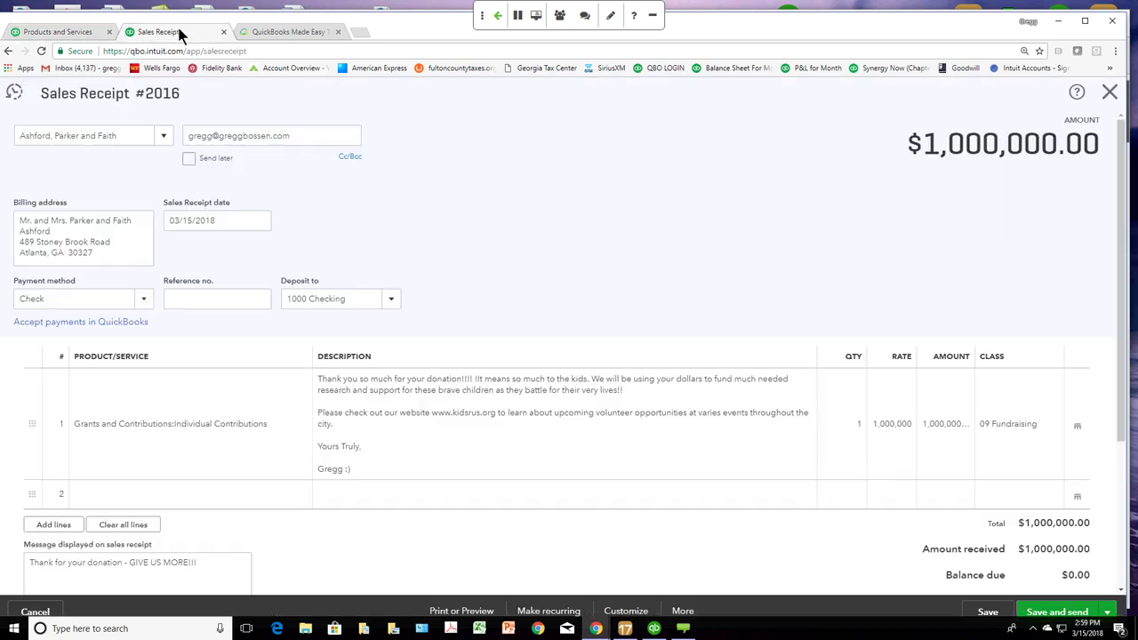
left_click(95, 30)
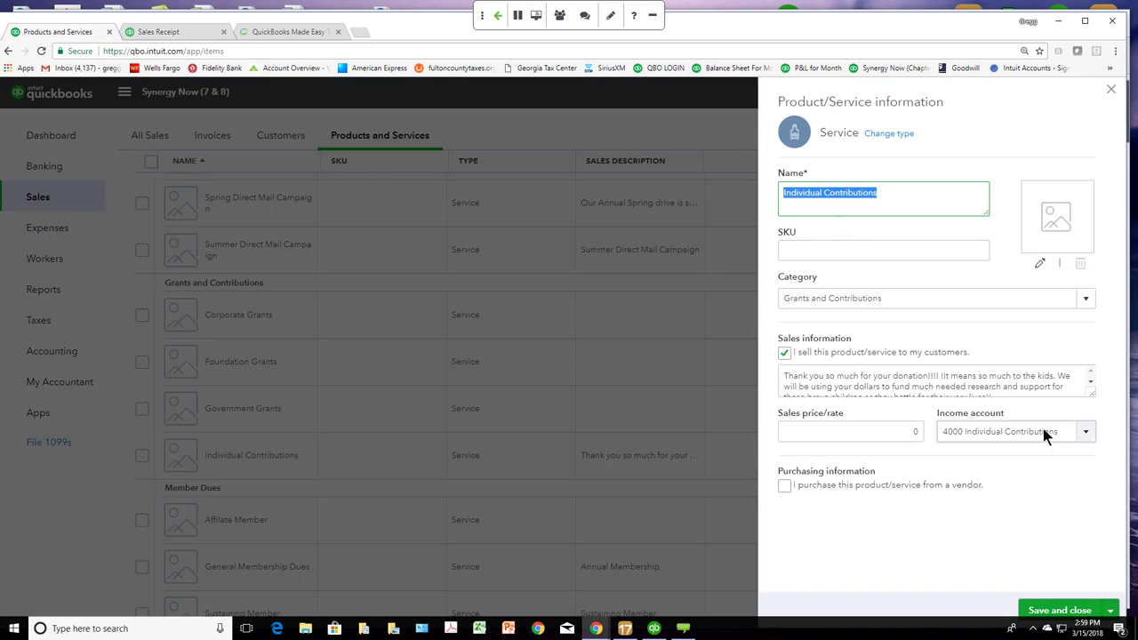
left_click(1089, 438)
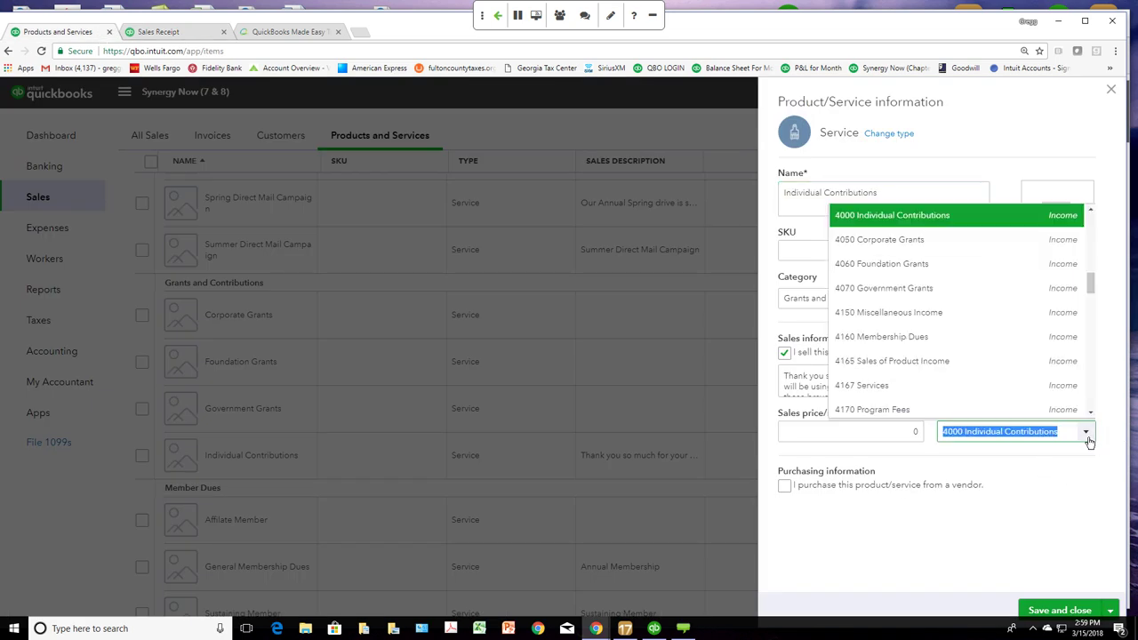
left_click(1089, 440)
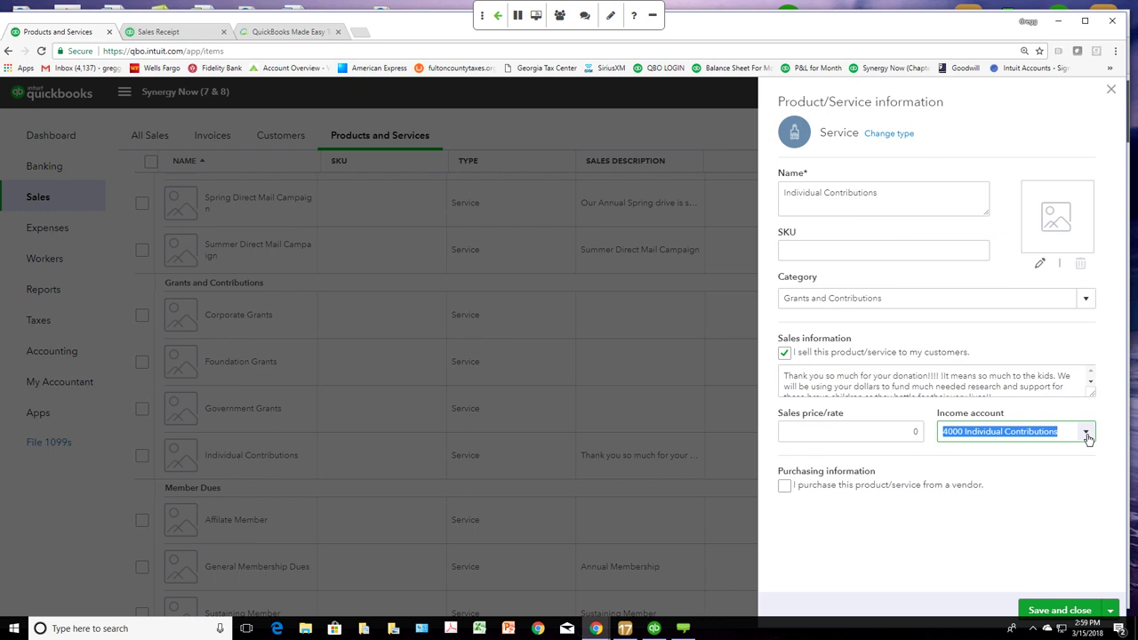
left_click(191, 33)
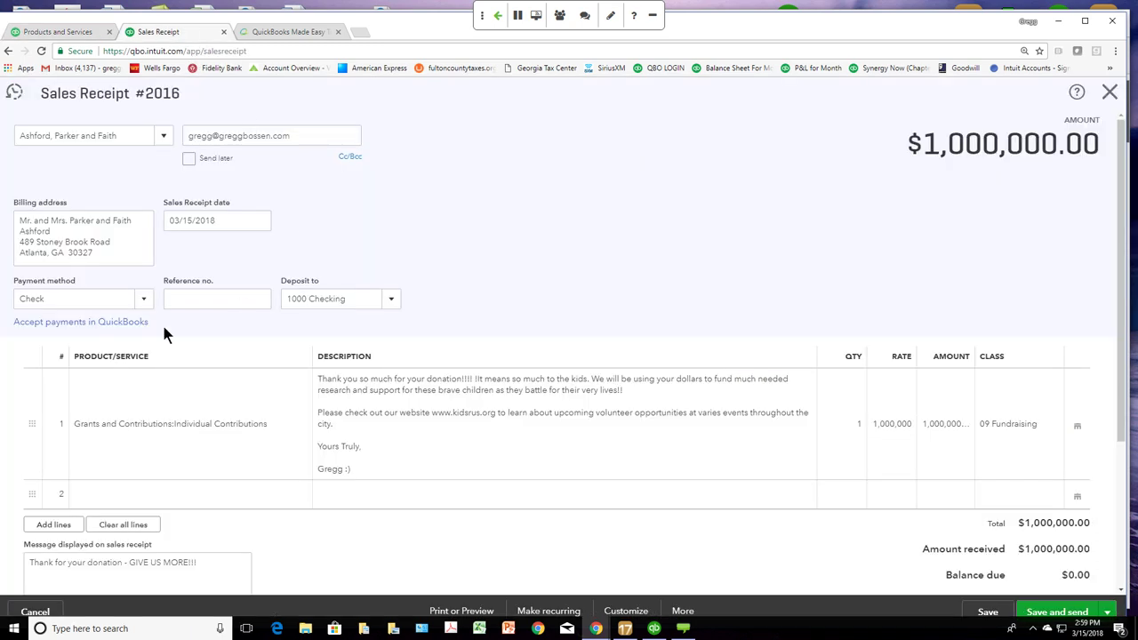
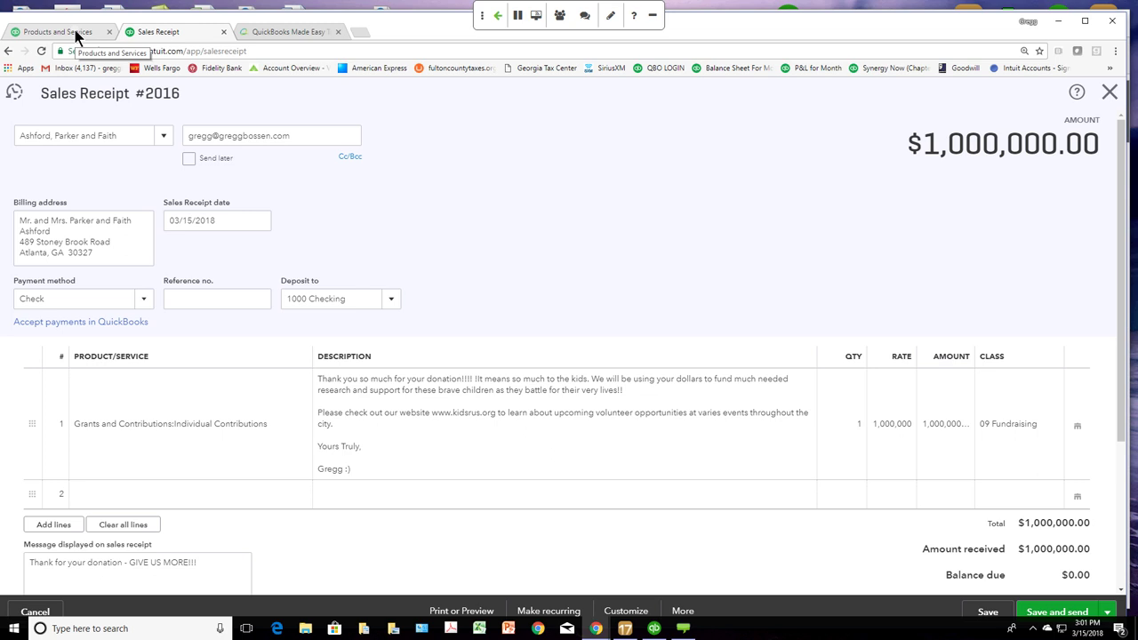
left_click(76, 34)
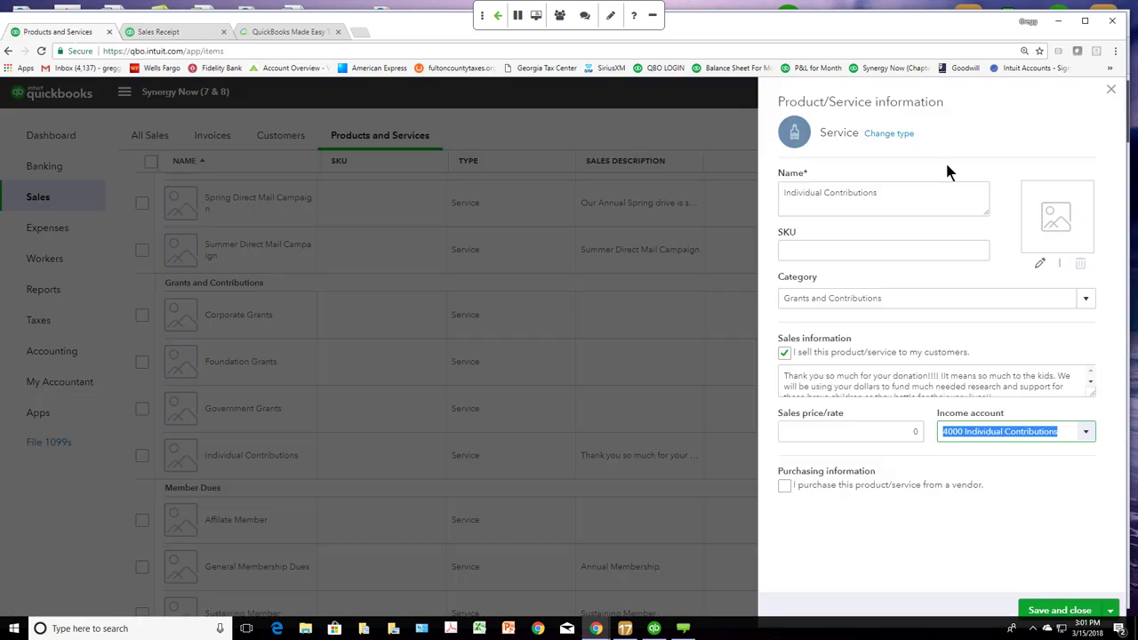
left_click(1111, 90)
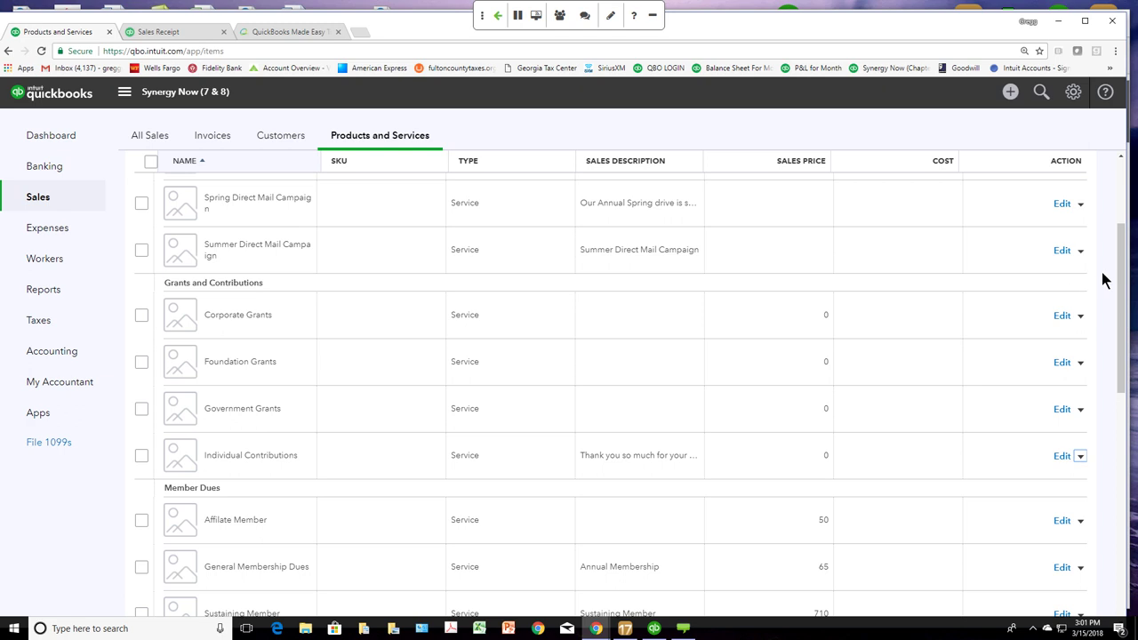
Step: Review the sales price and income account of the Affilate Member and Sustaining Member items, closing each without saving
left_click_drag(1121, 275, 982, 371)
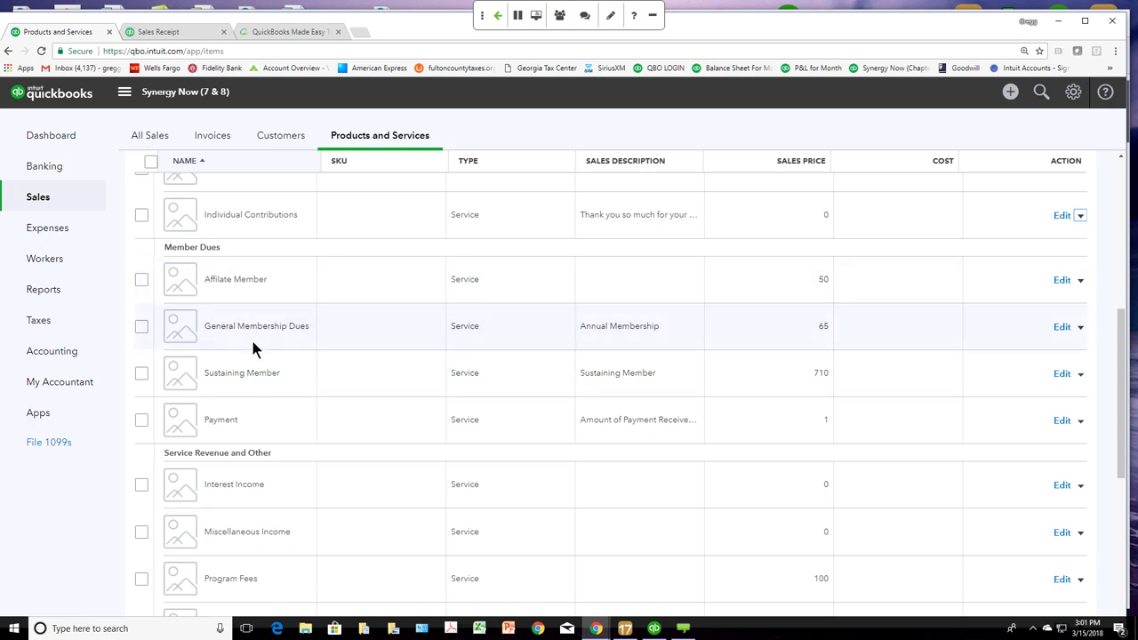
left_click(1061, 281)
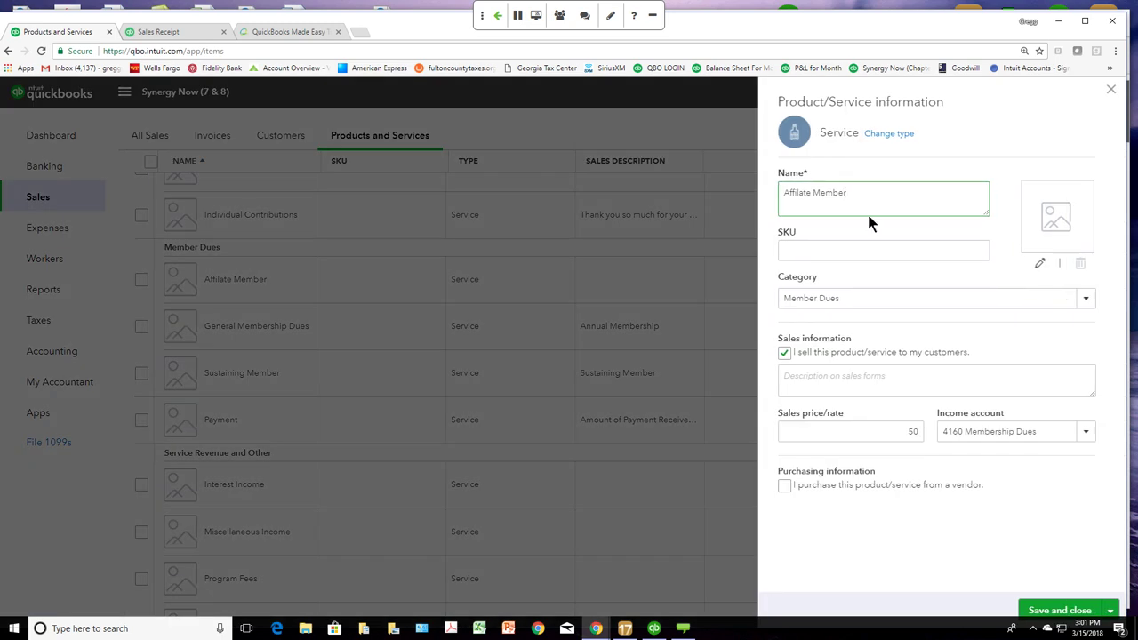
left_click(1087, 435)
left_click(1086, 435)
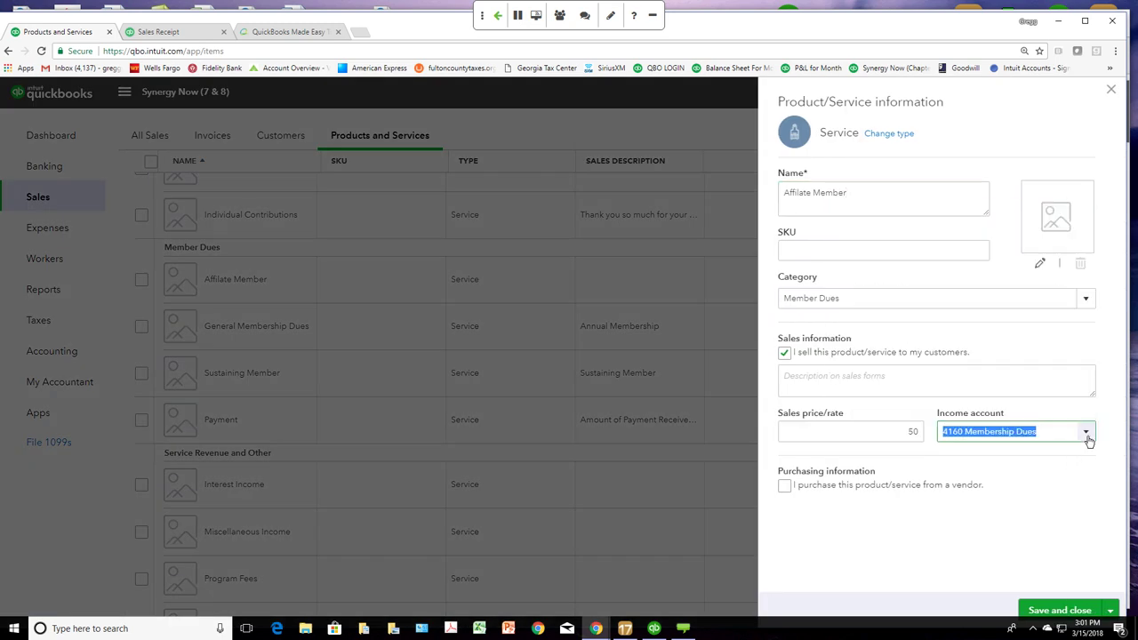
left_click(893, 431)
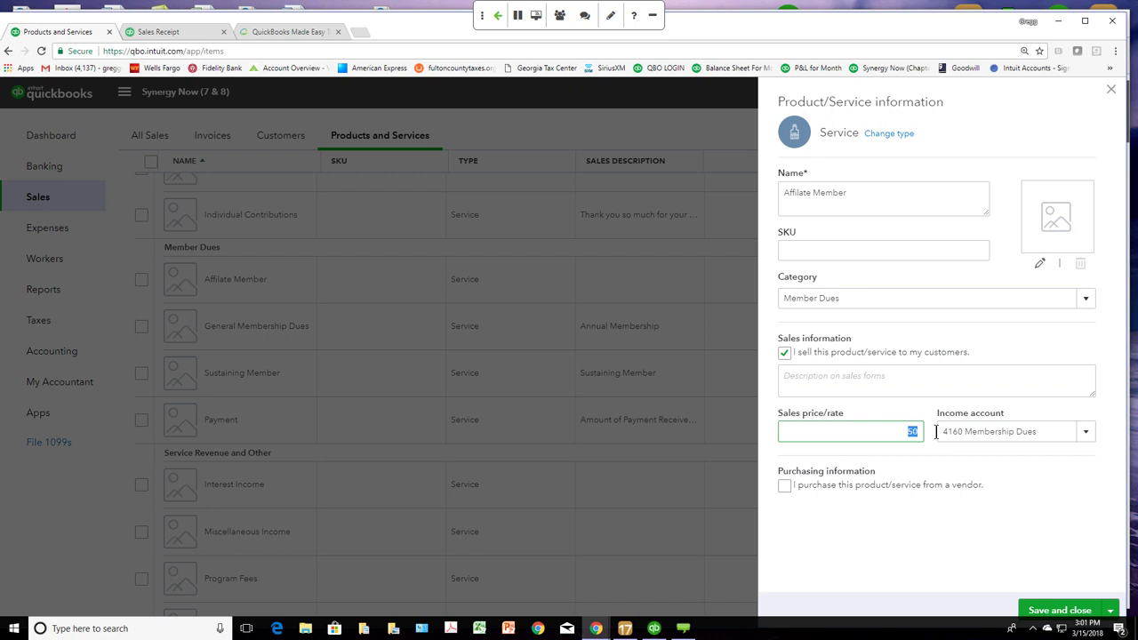
left_click(1110, 92)
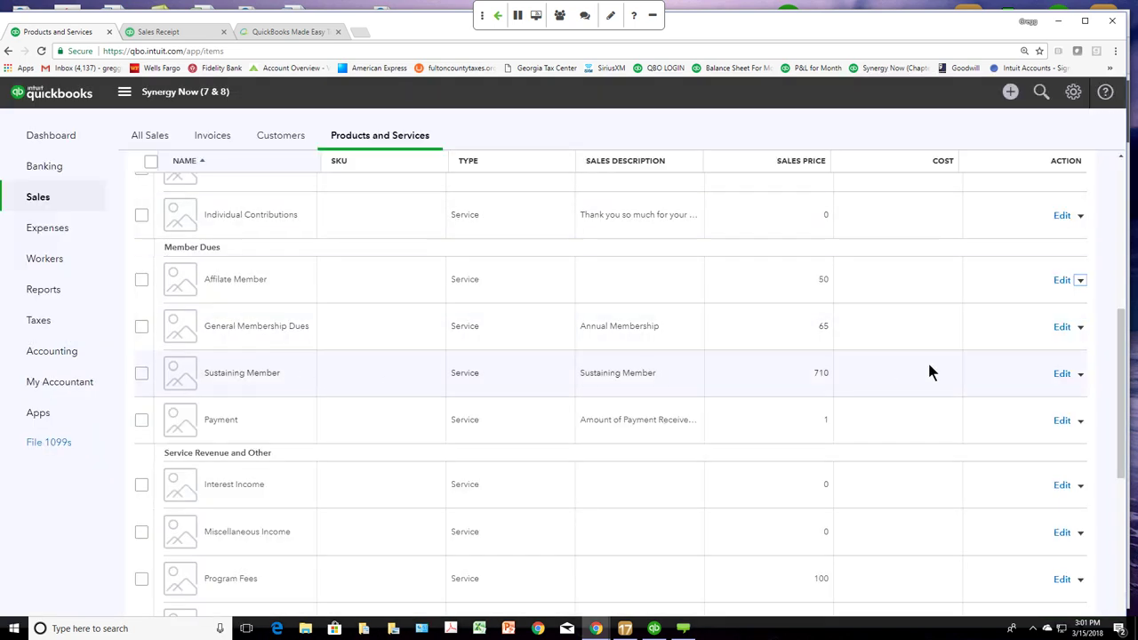
left_click(1062, 375)
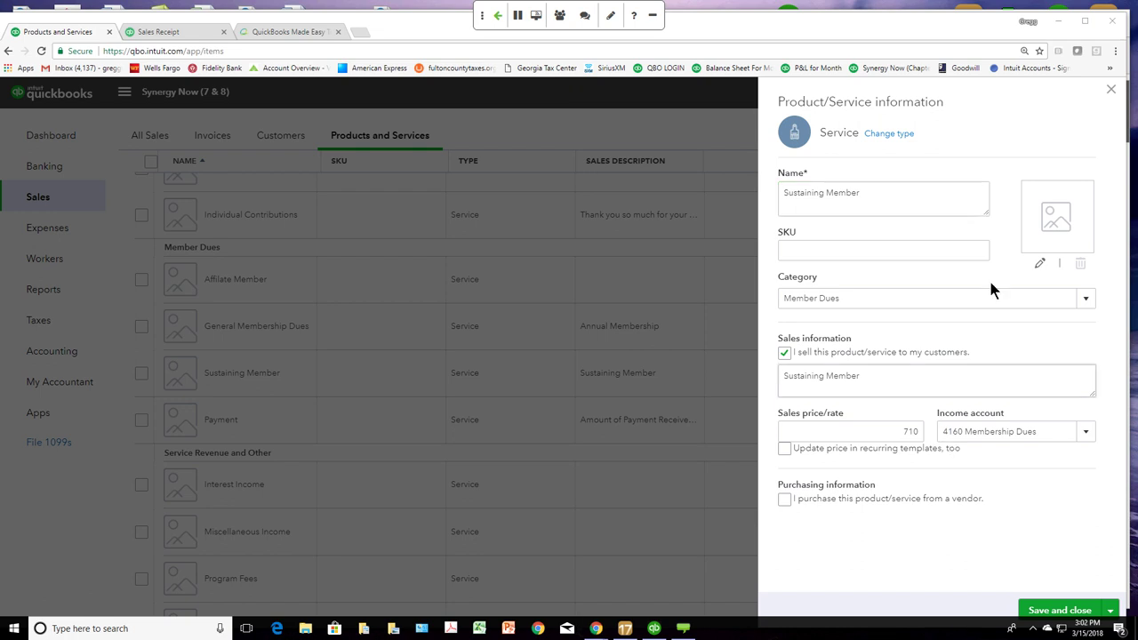
left_click(1113, 93)
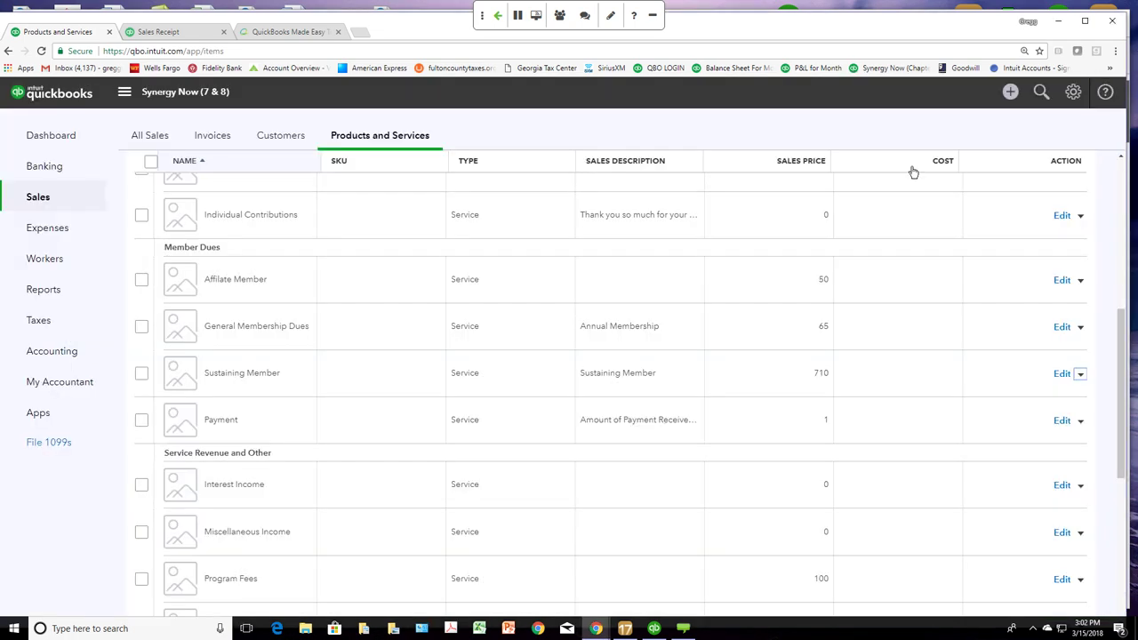
Step: Change the product/service on the sales receipt's first line to Member Dues:Affilate Member
left_click(197, 36)
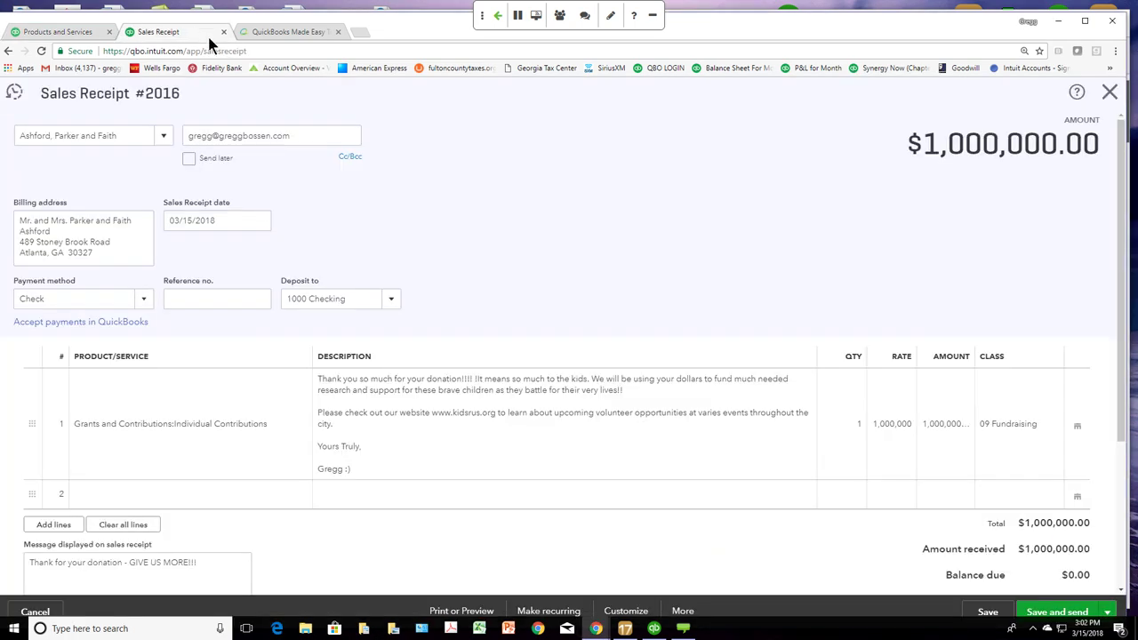
left_click(277, 434)
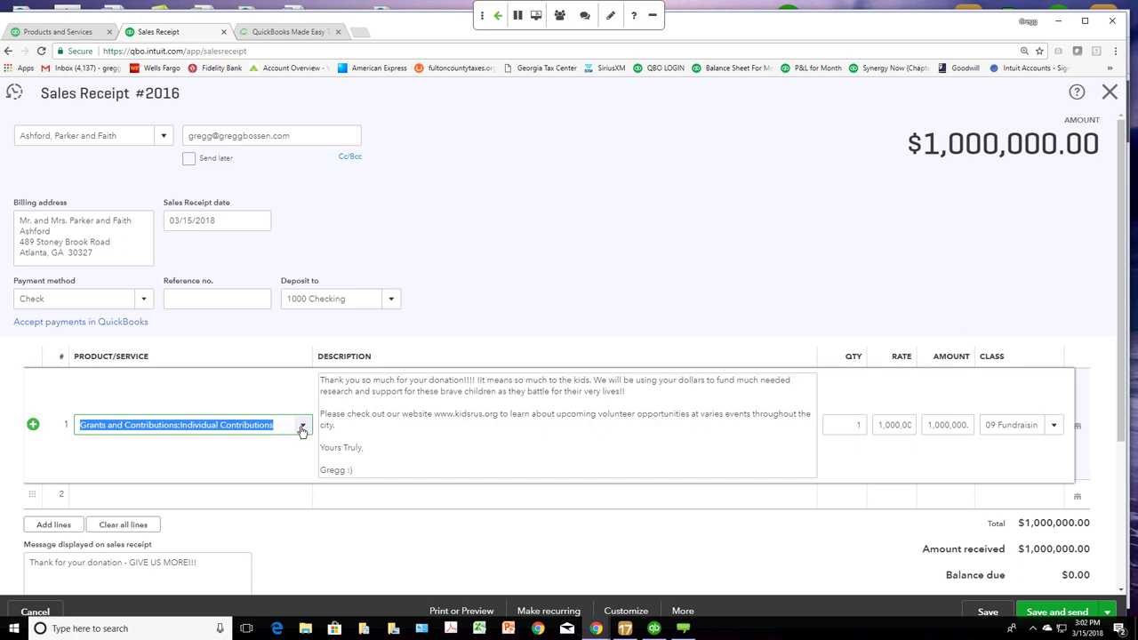
left_click(302, 428)
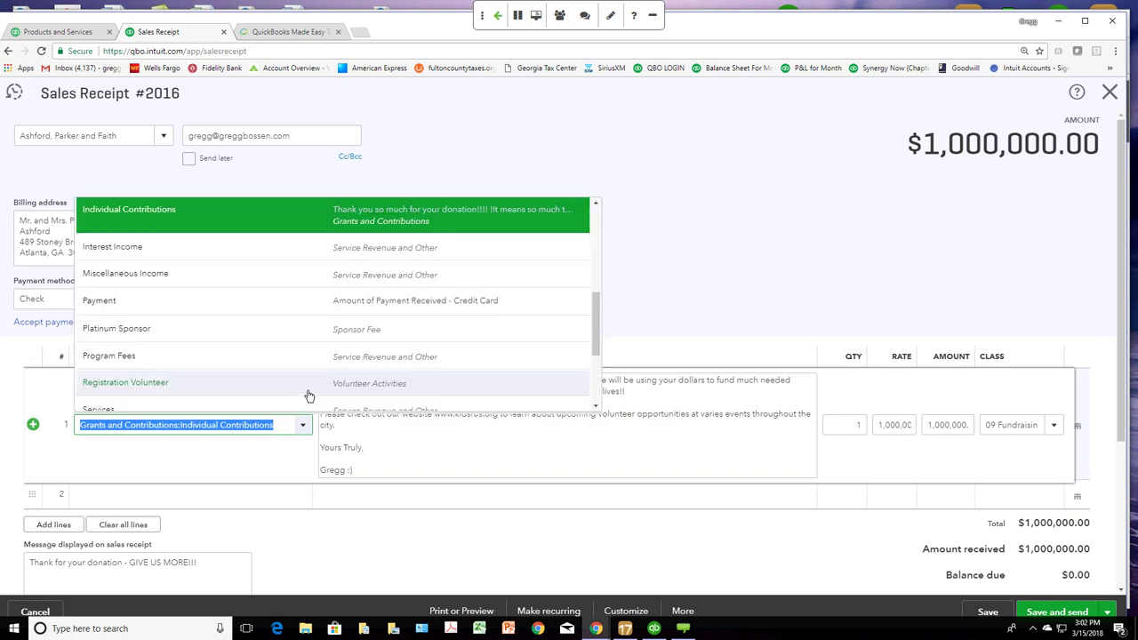
type("a")
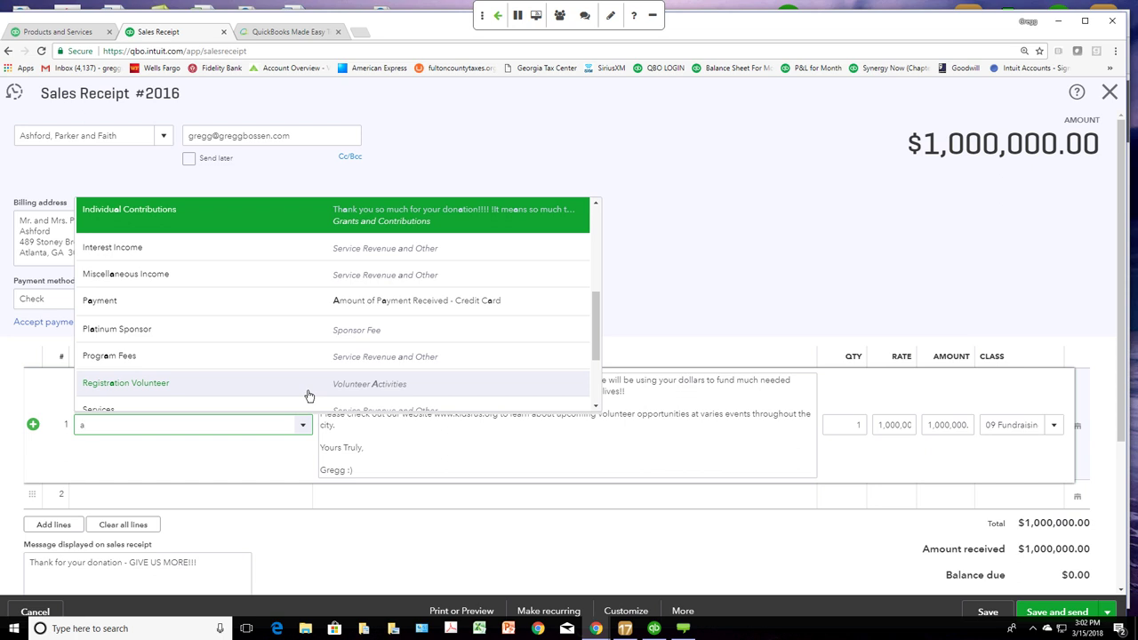
type("ffilate Member")
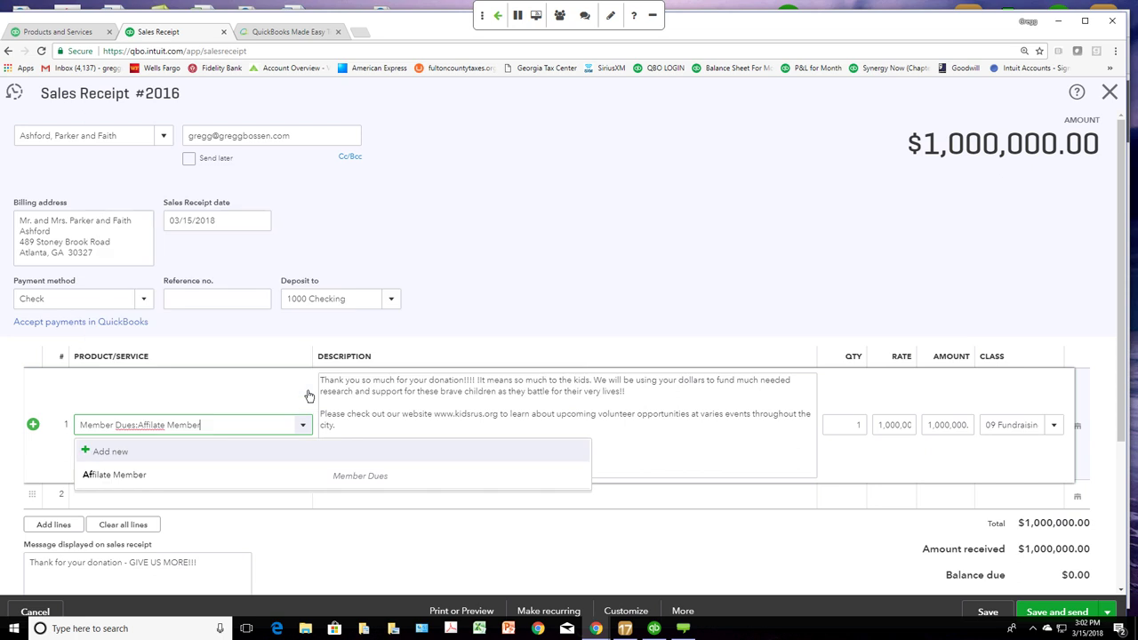
left_click(350, 478)
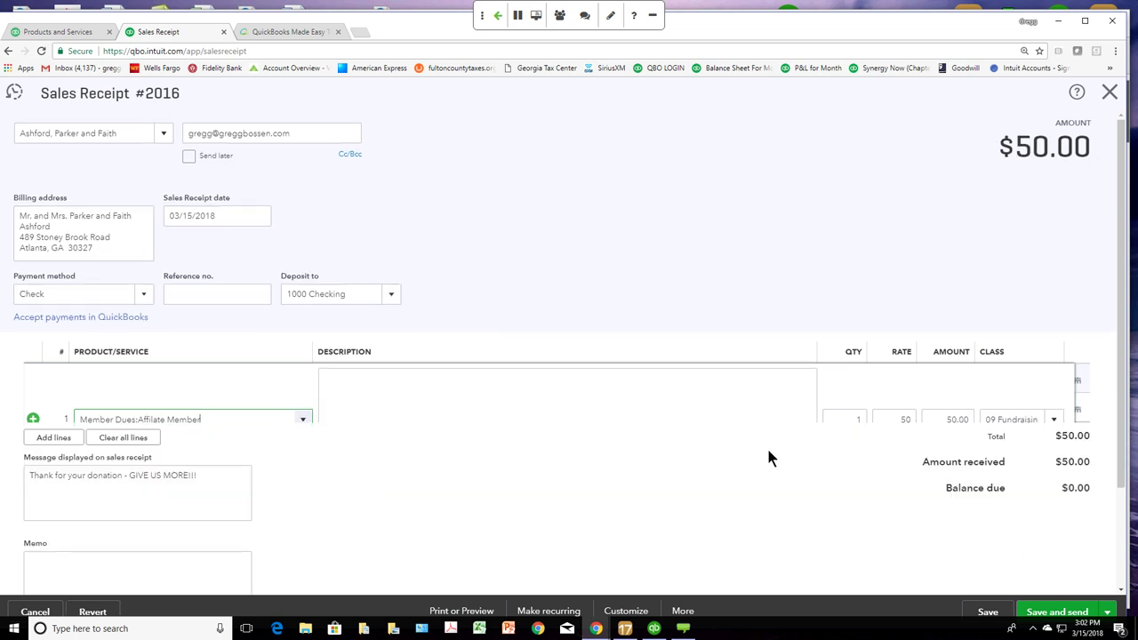
Step: Add more lines to the sales receipt and set the second line's product/service to Member Dues:Sustaining Member
scroll(1013, 411, "down", 3)
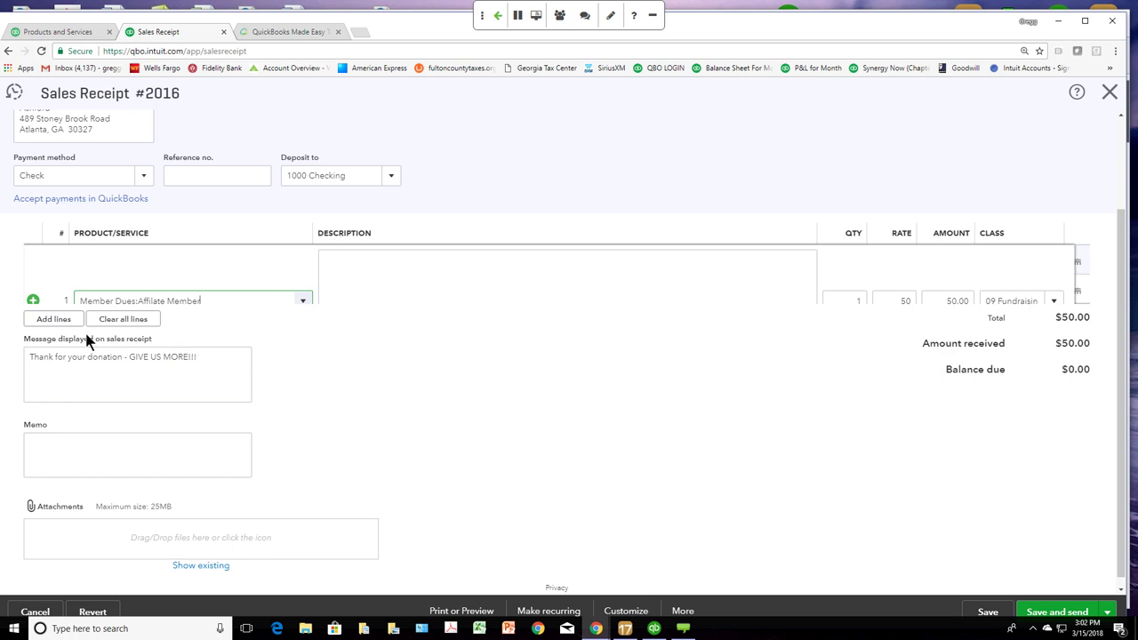
left_click(59, 320)
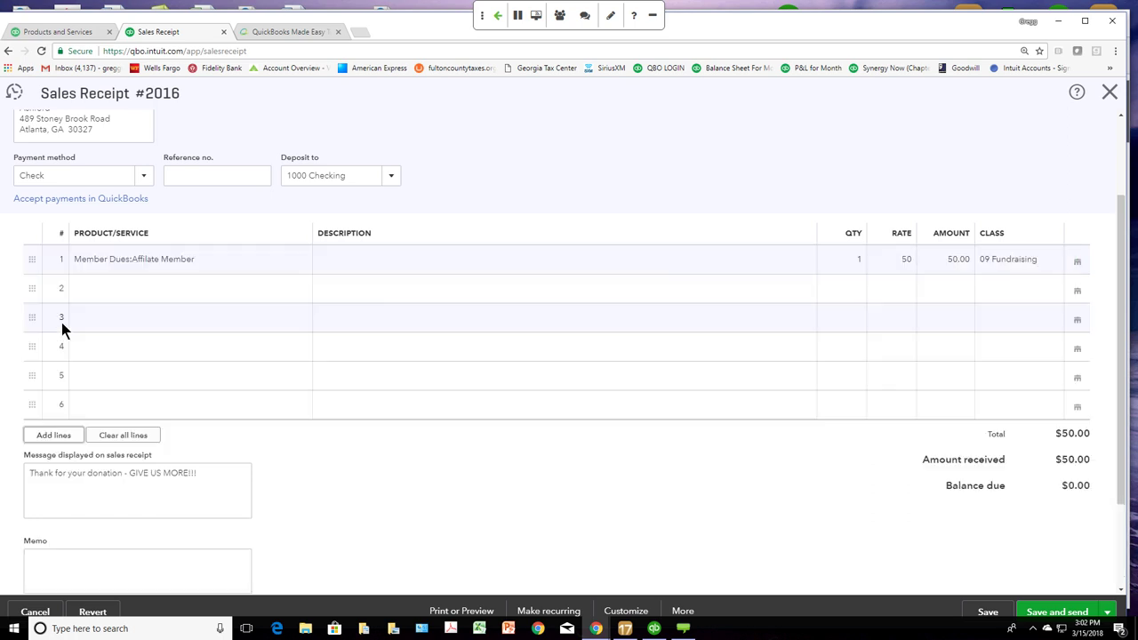
left_click(192, 293)
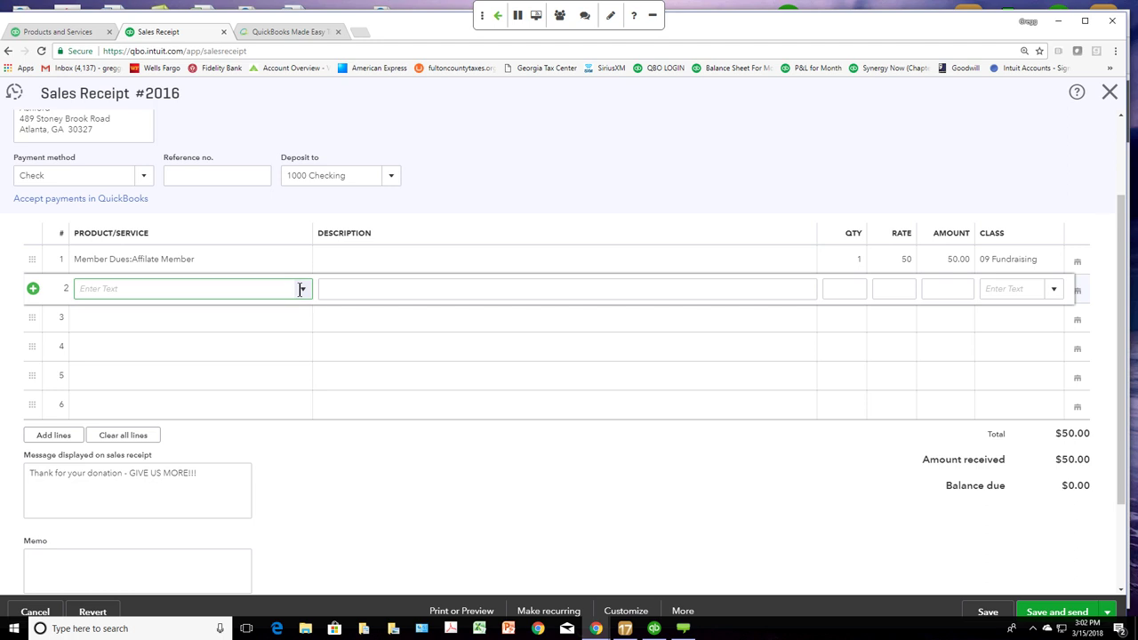
type("mem")
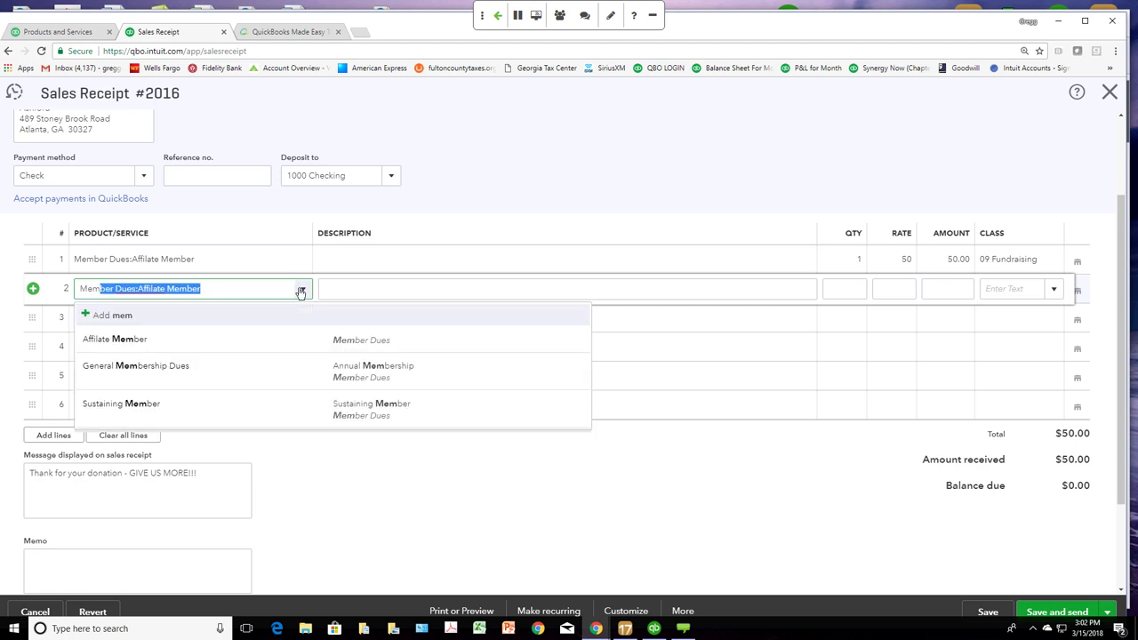
left_click(165, 403)
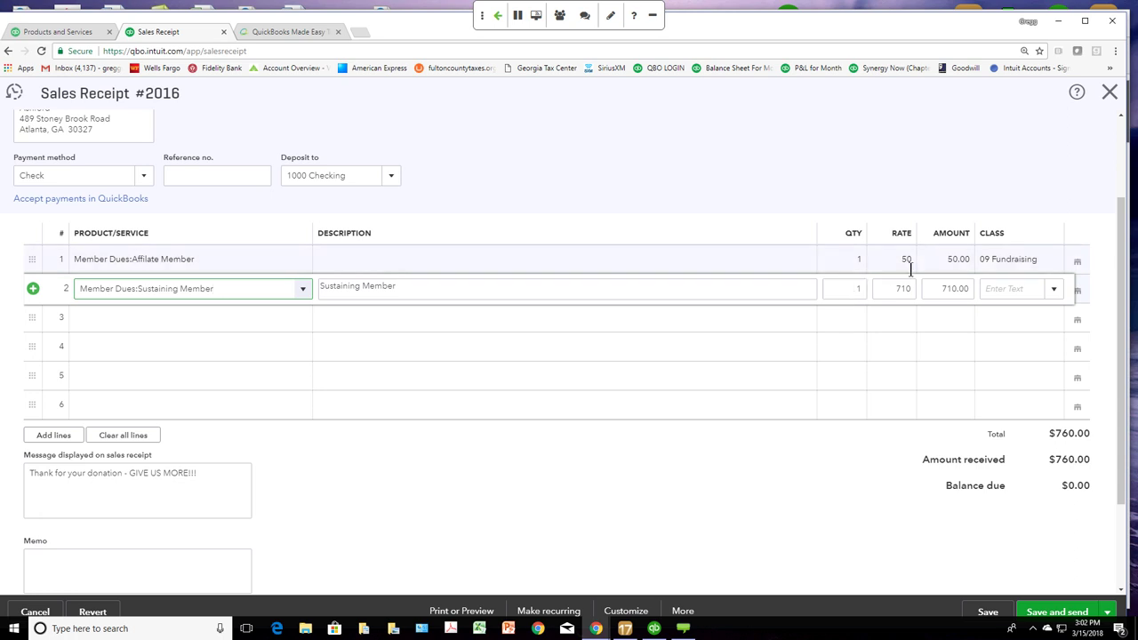
Step: Set the quantity of the Affilate Member line to 20
left_click(851, 258)
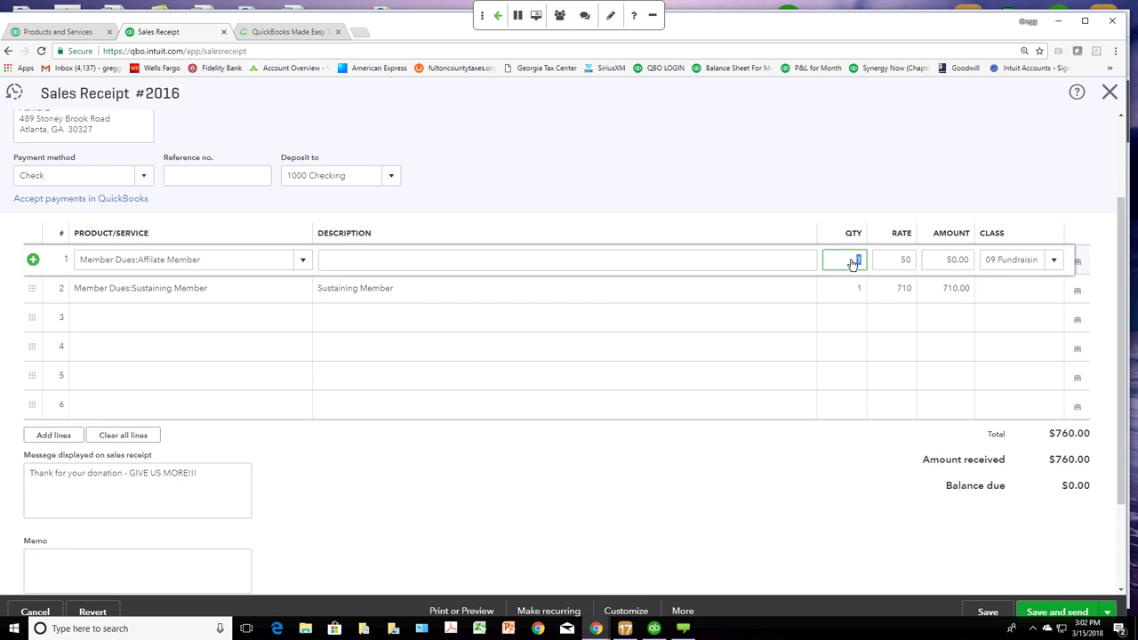
type("20")
key("Tab")
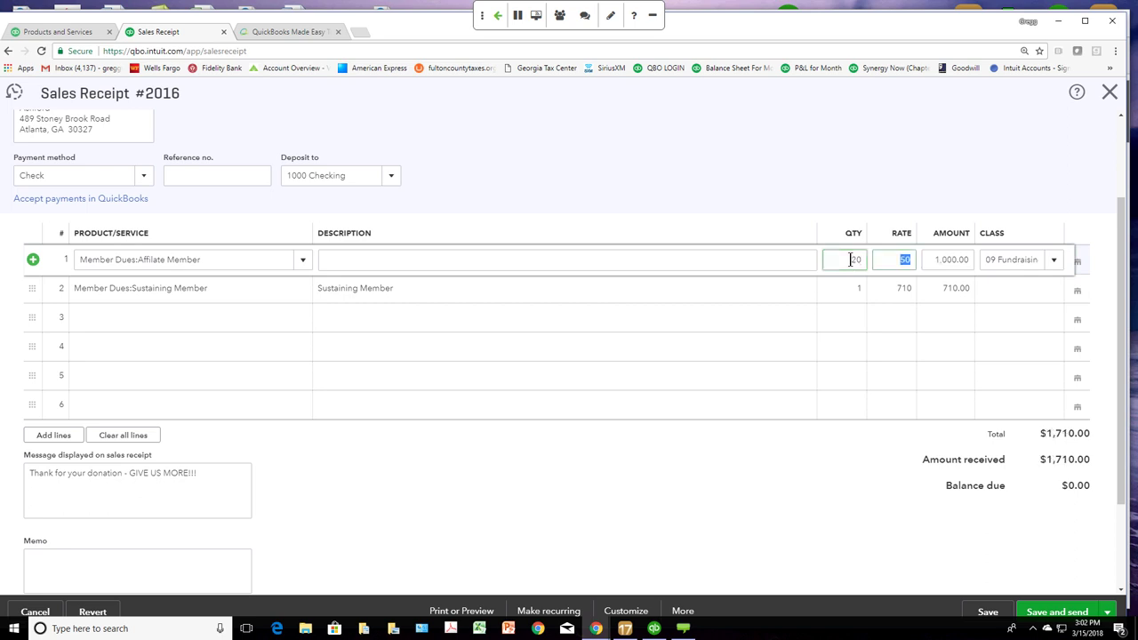
Step: Set the Sustaining Member line's quantity to 30 and assign it the 09 Fundraising class
left_click(851, 289)
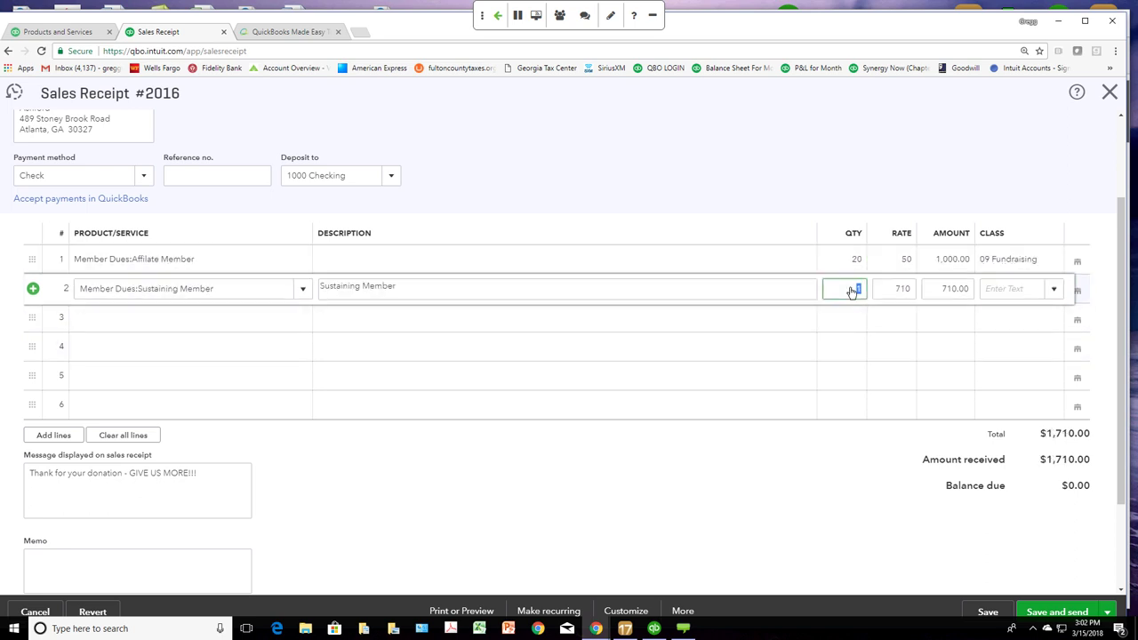
key("BackSpace")
type("30")
key("Tab")
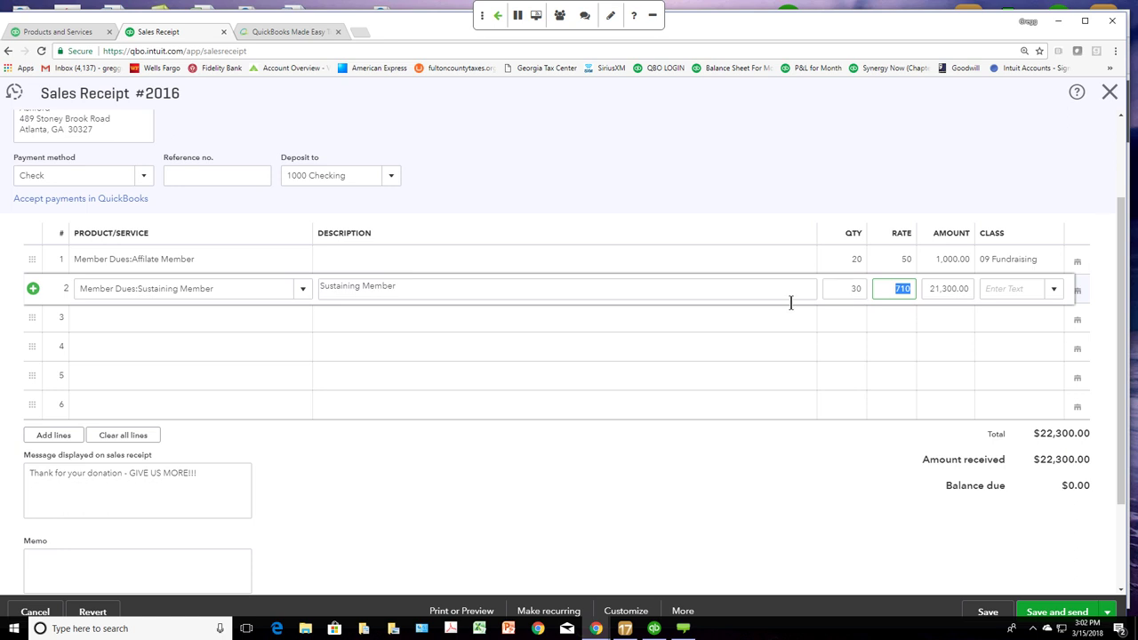
left_click(1055, 290)
left_click(1057, 433)
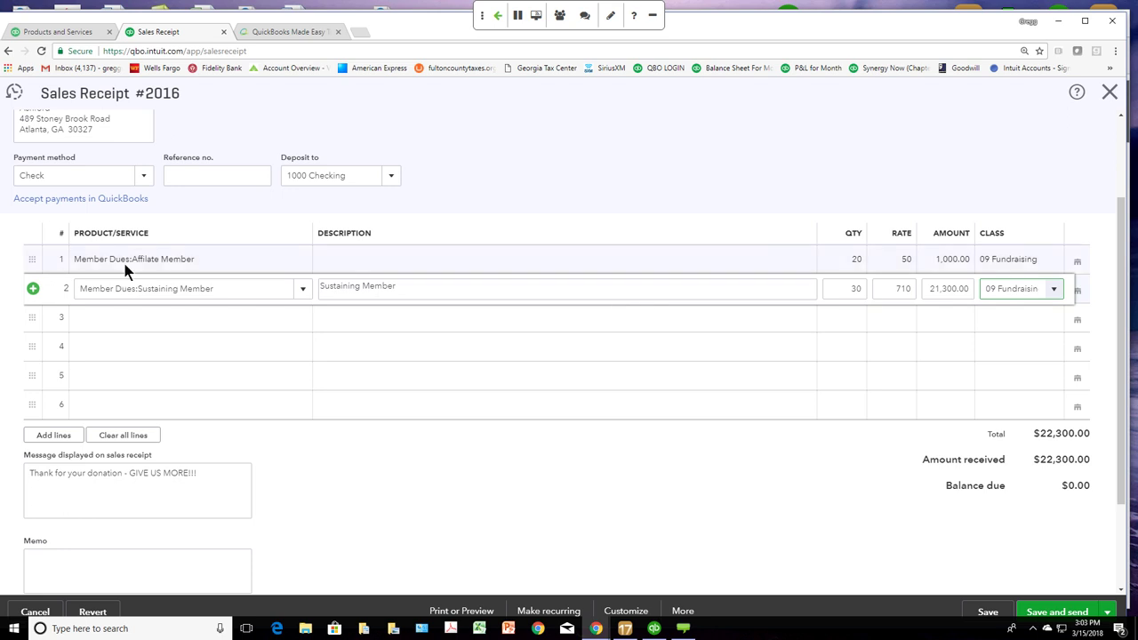
Step: Open the Reports page and look through the Review Sales reports under All Reports
left_click(79, 33)
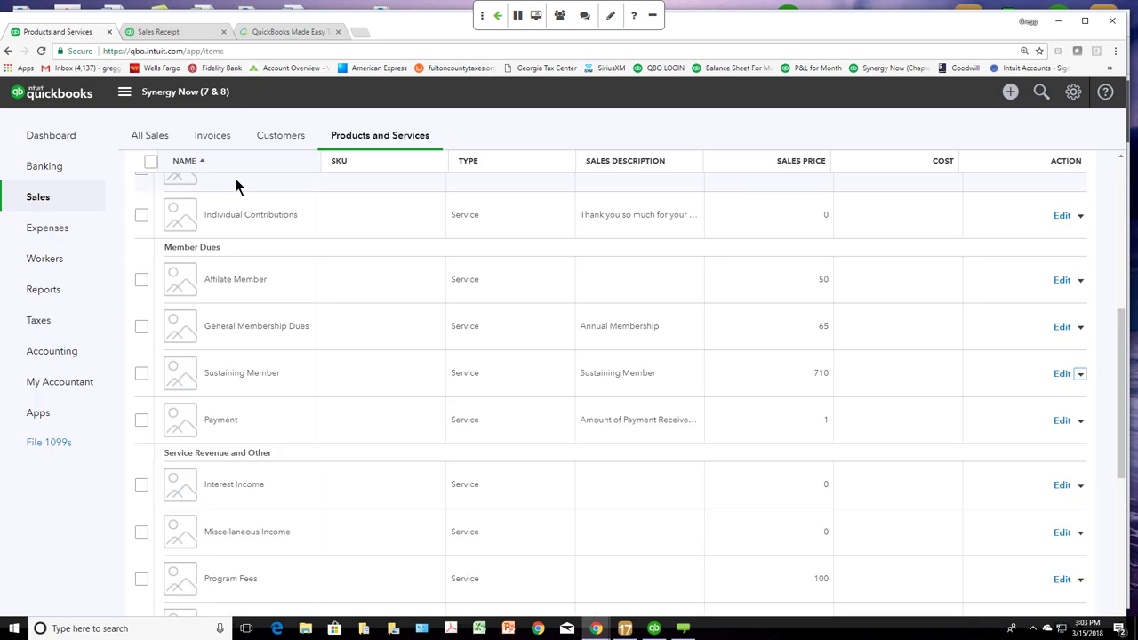
left_click(43, 289)
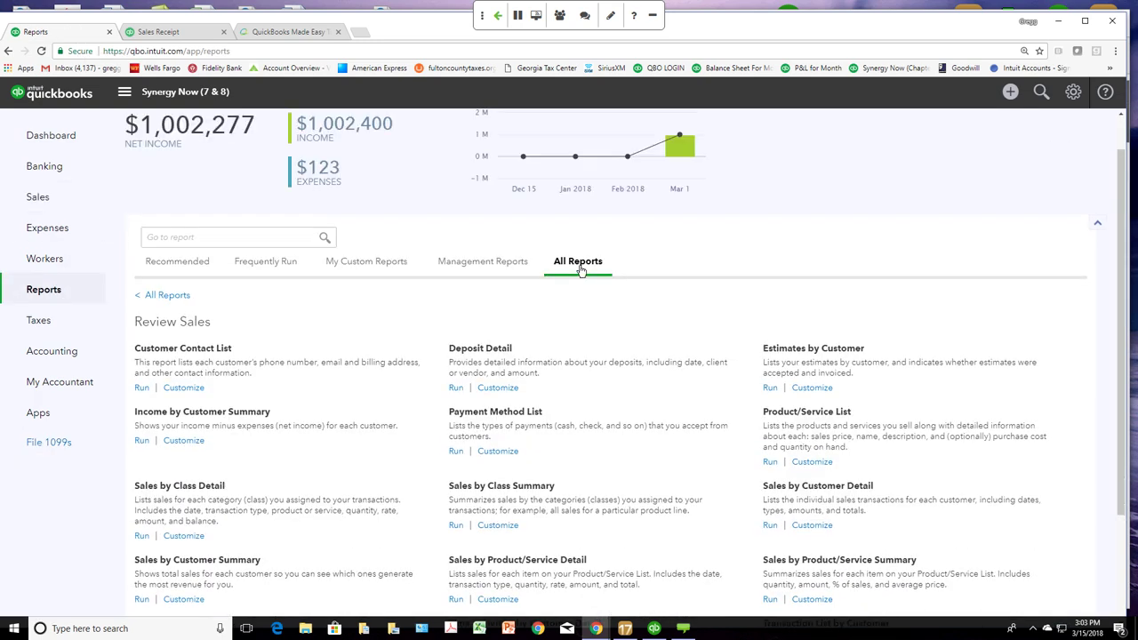
scroll(582, 372, "down", 2)
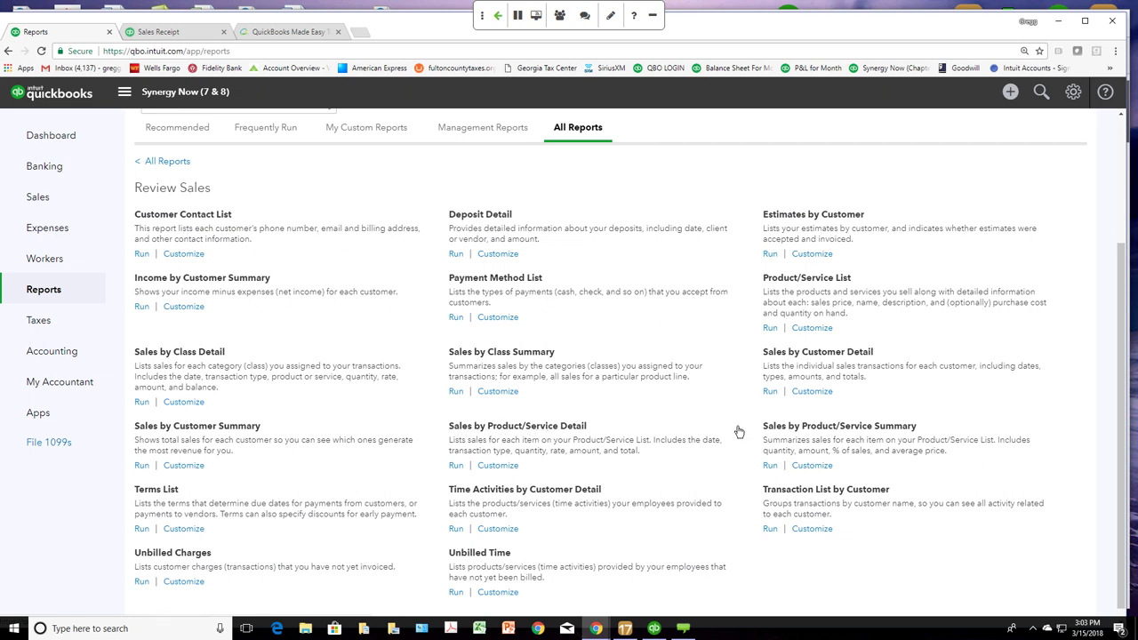
Step: Run the Sales by Product/Service Summary report for All Dates and review the sales listed for each category
left_click(809, 428)
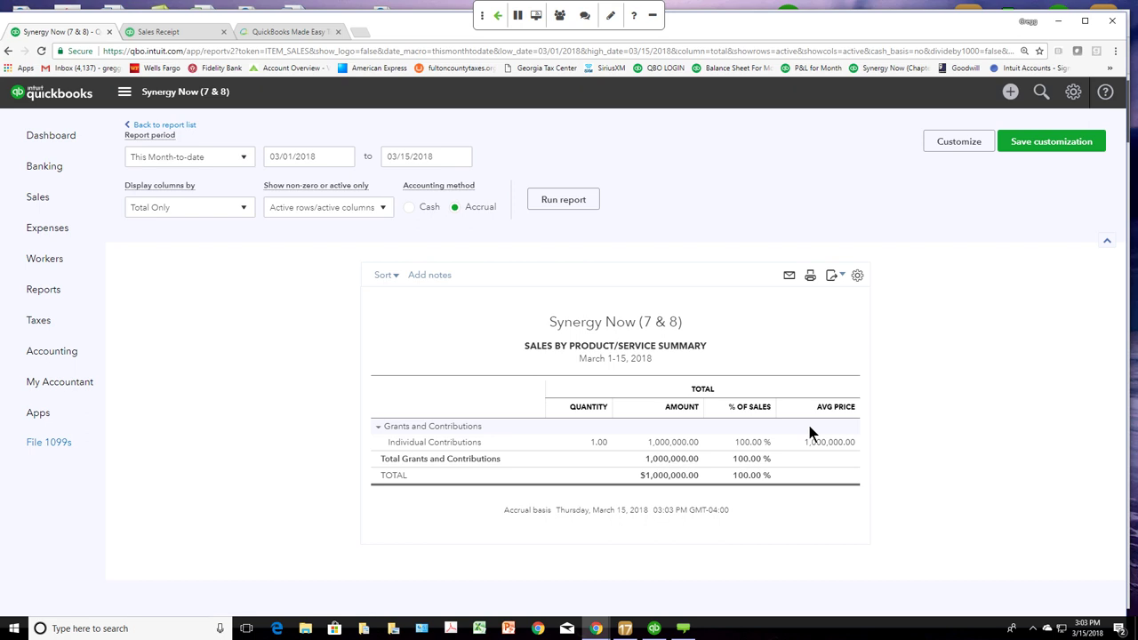
left_click(248, 162)
left_click(227, 182)
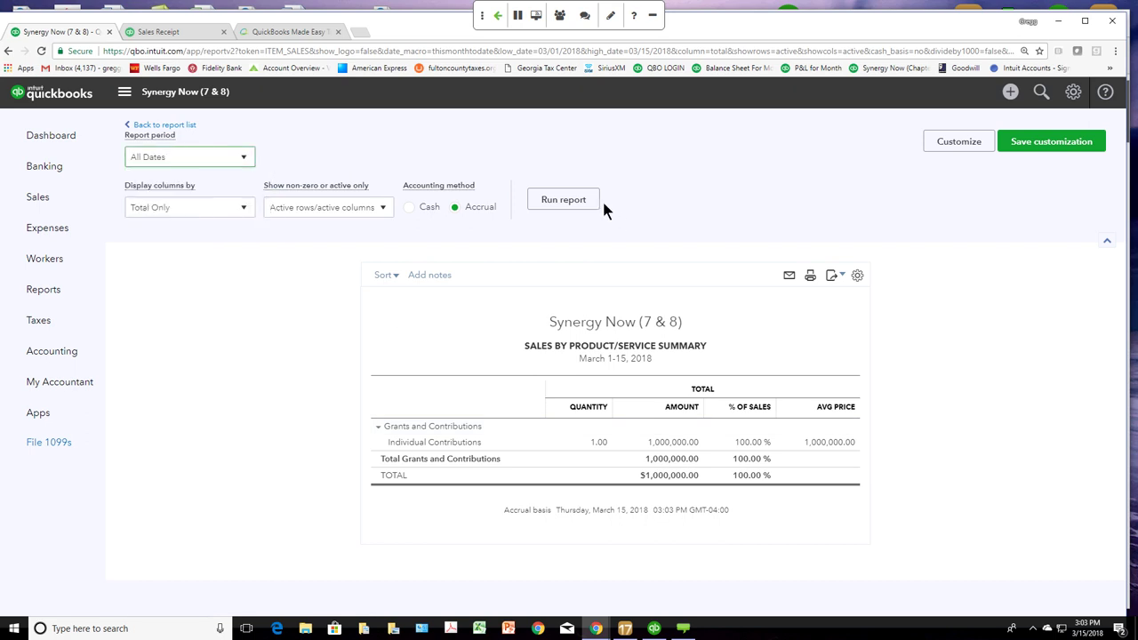
left_click(582, 205)
scroll(582, 206, "down", 3)
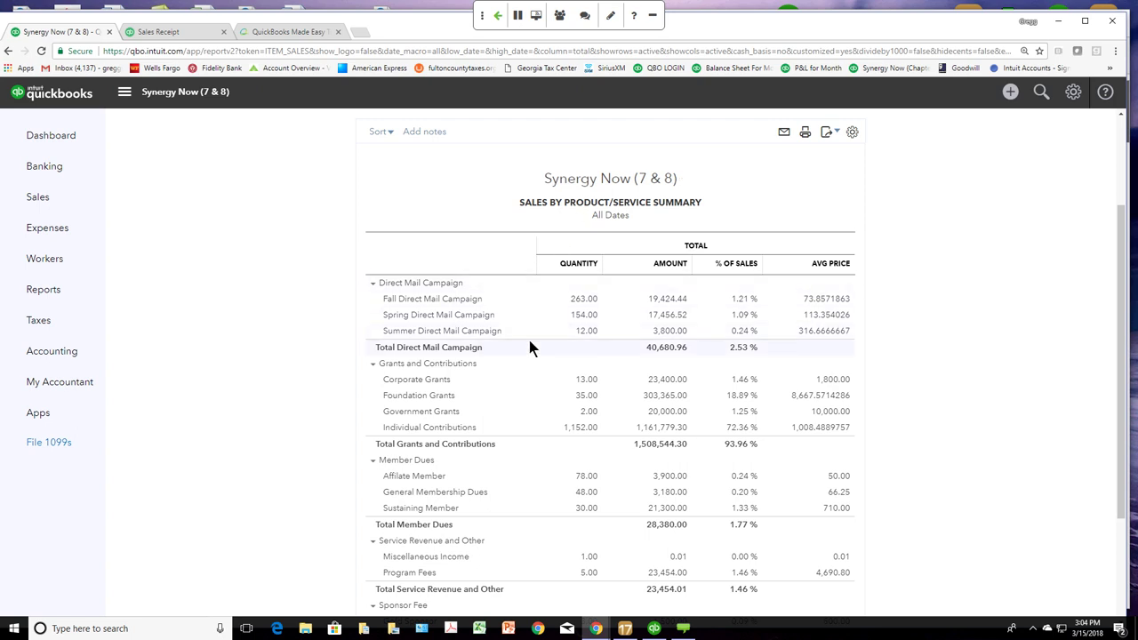
scroll(529, 347, "down", 2)
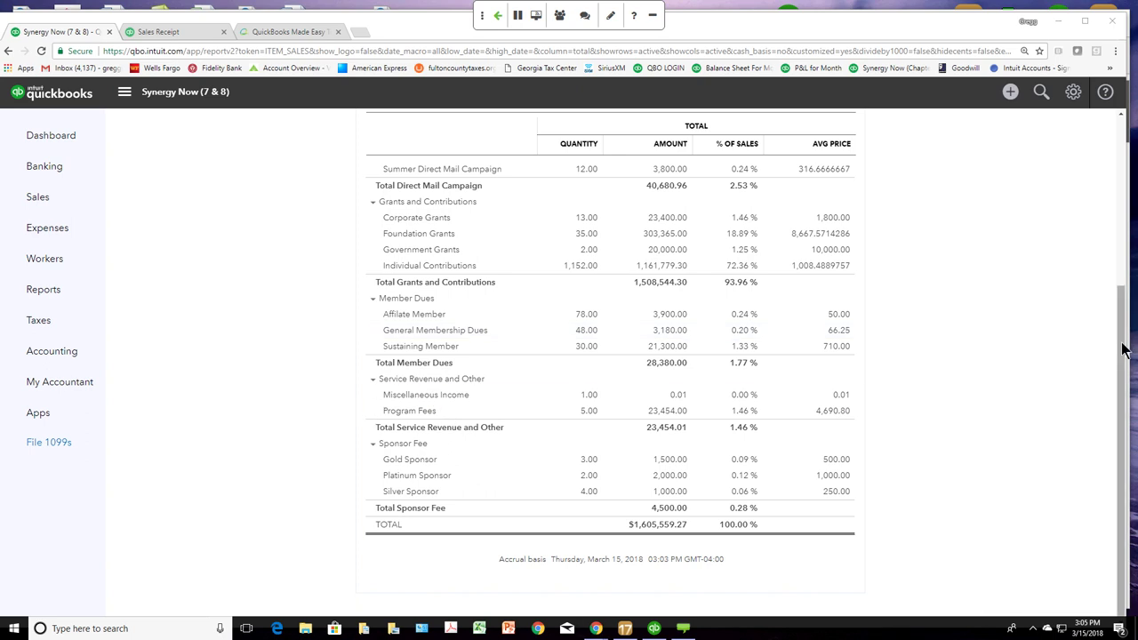
left_click_drag(1127, 358, 1127, 280)
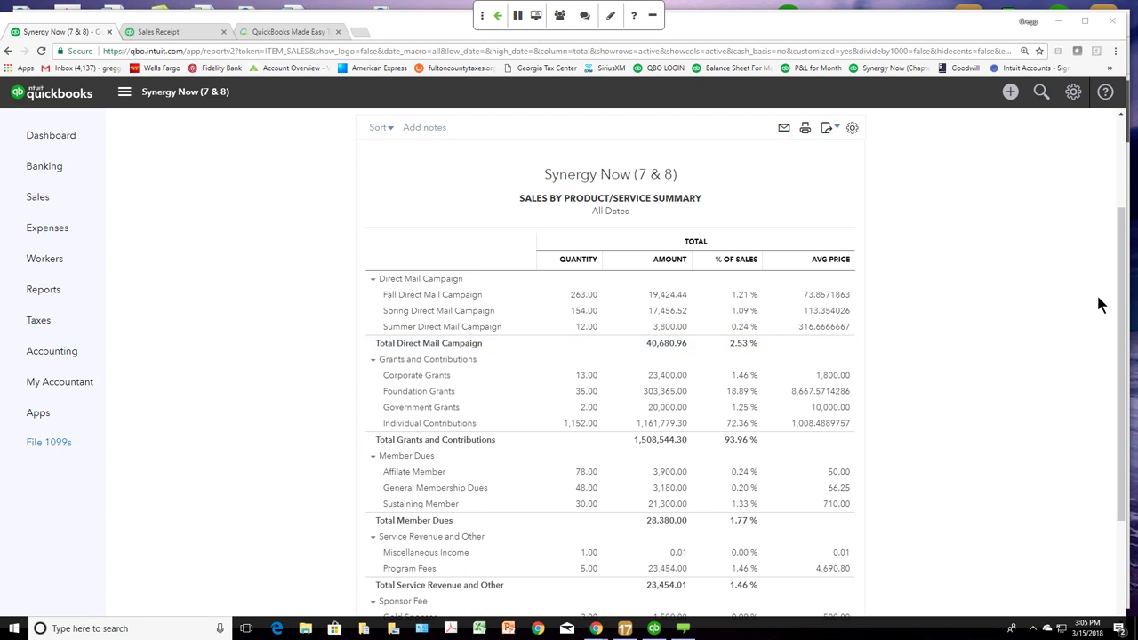
left_click_drag(1121, 309, 1118, 383)
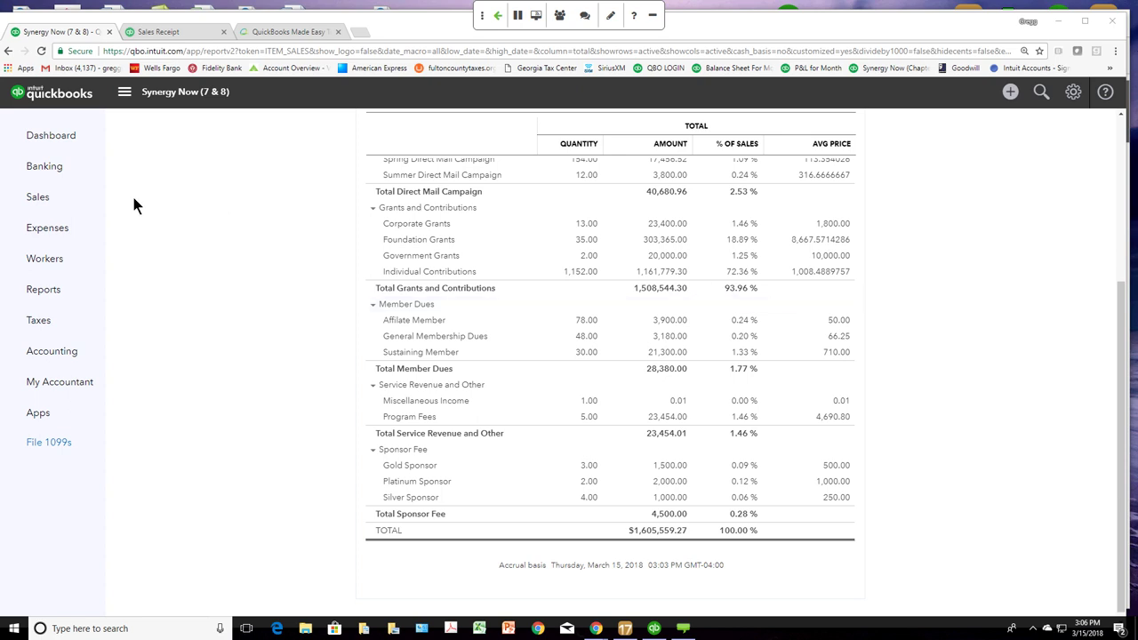
Step: Return to the open sales receipt containing the two Member Dues lines and delete it
left_click(178, 34)
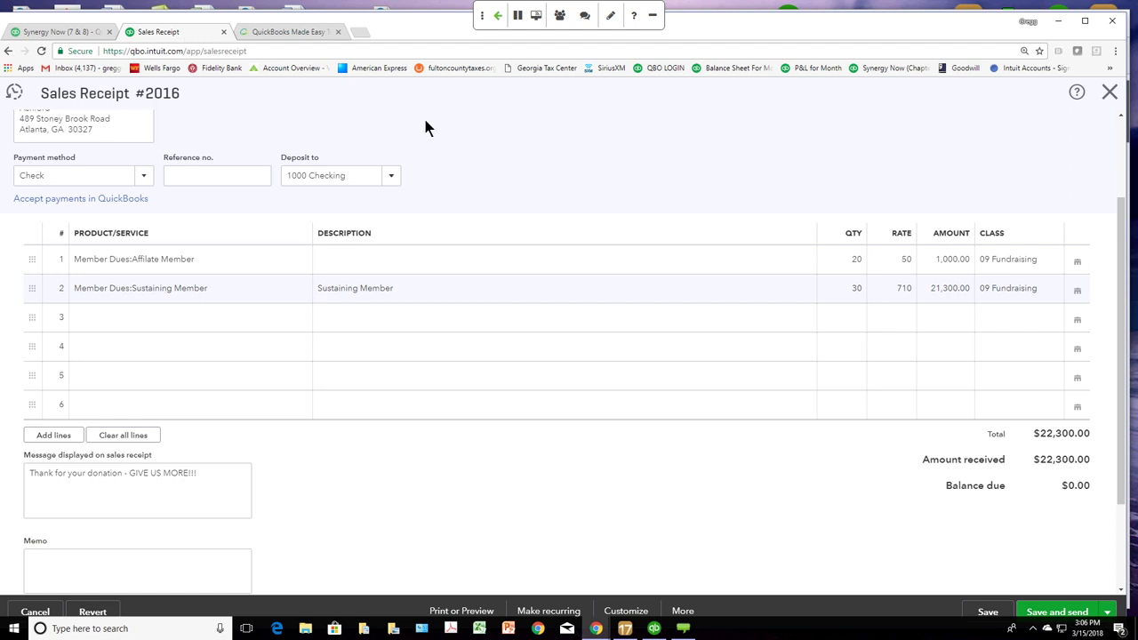
left_click(682, 615)
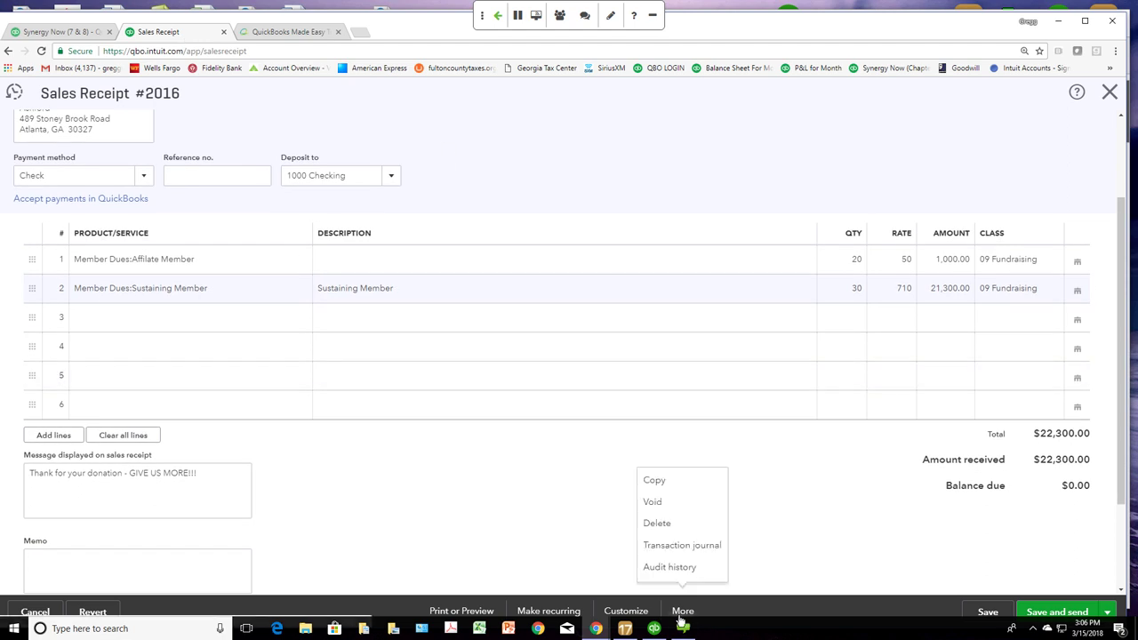
left_click(669, 525)
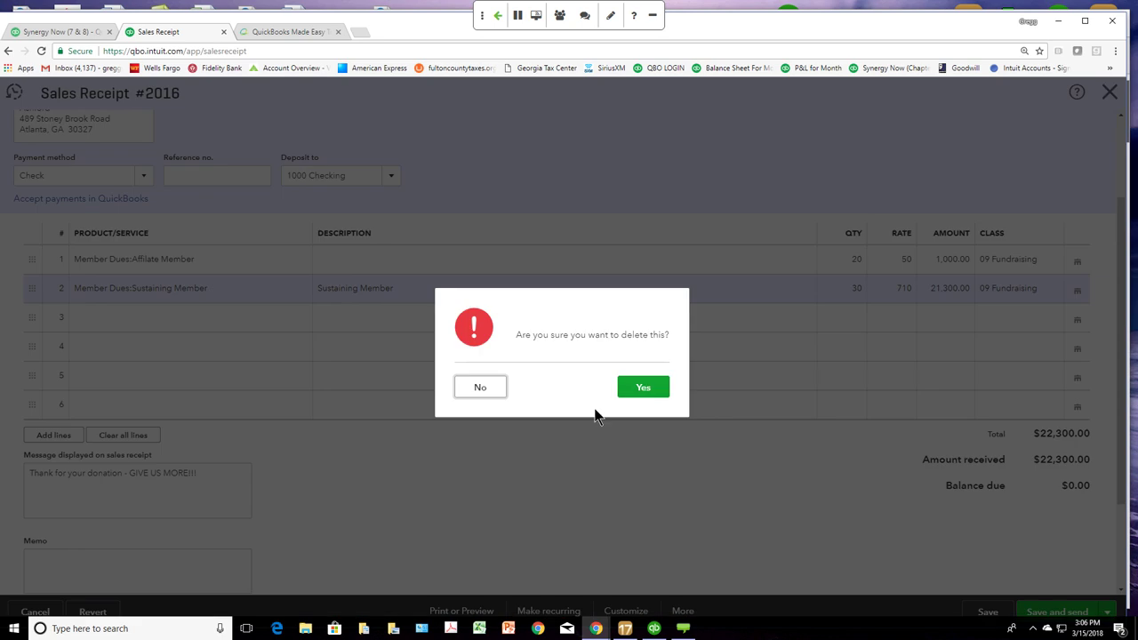
left_click(643, 388)
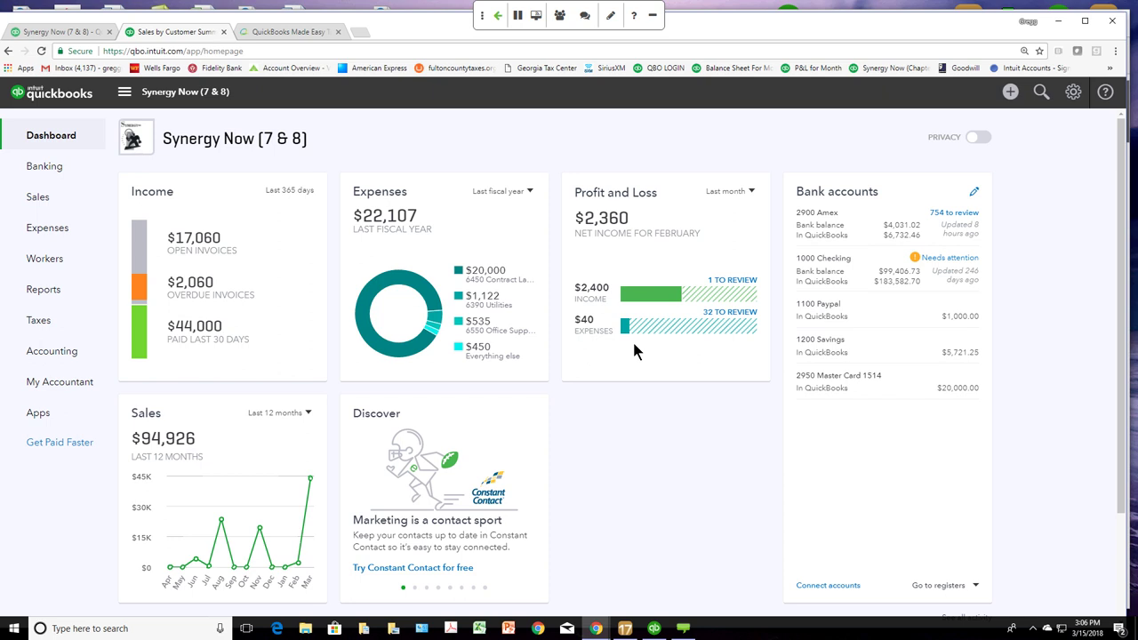
Step: Create a new sales receipt and select the second existing customer in the list as its customer
left_click(1011, 96)
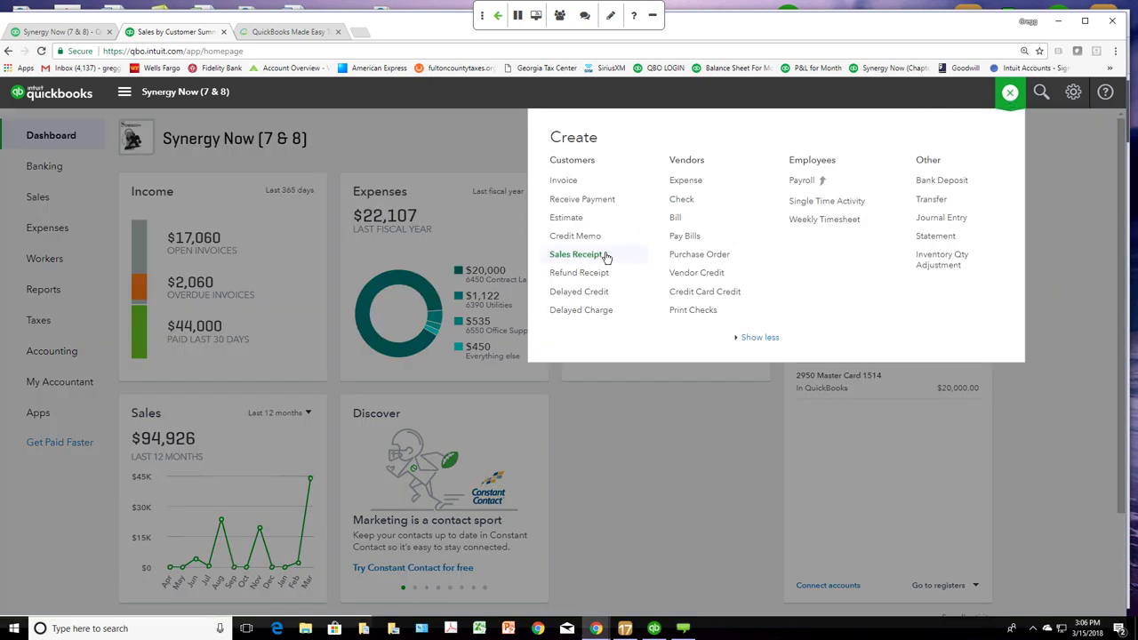
left_click(576, 254)
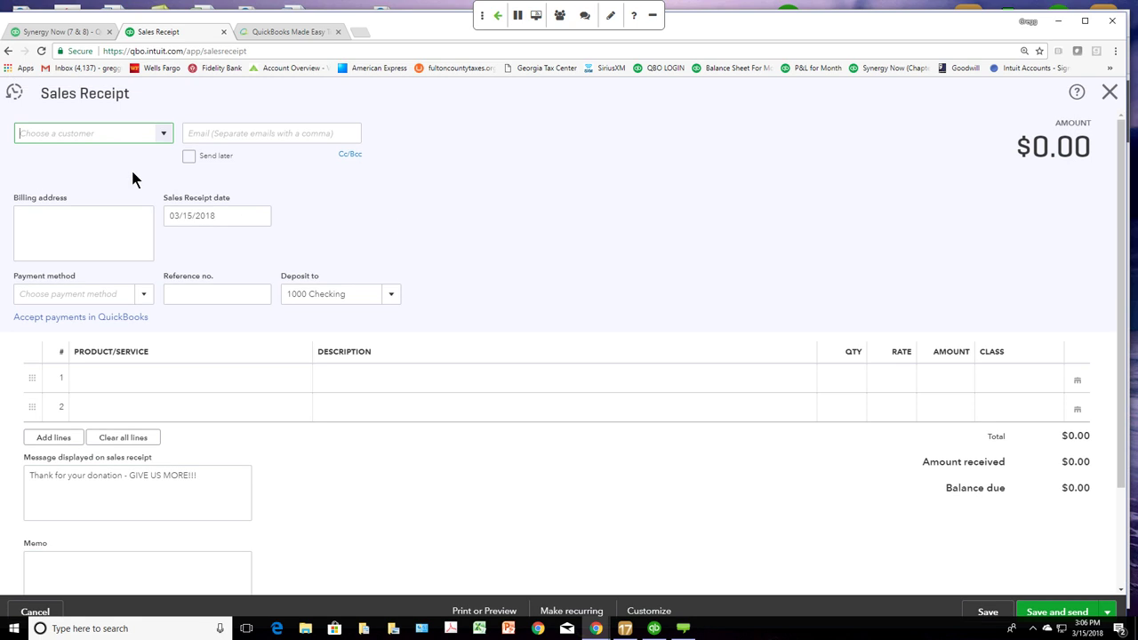
left_click(163, 139)
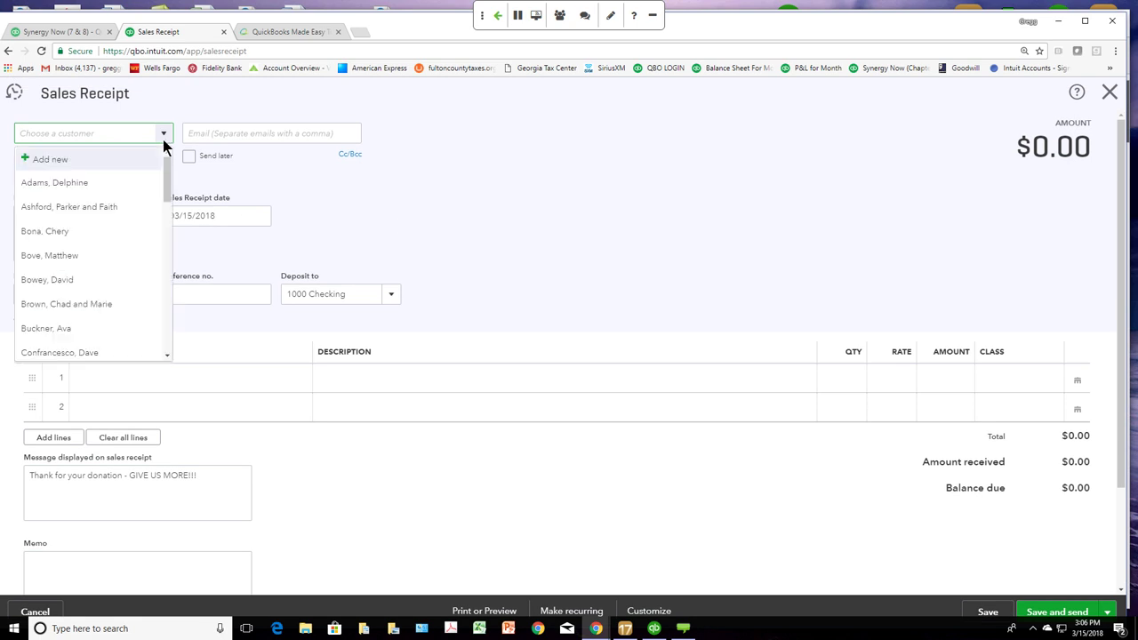
left_click(112, 211)
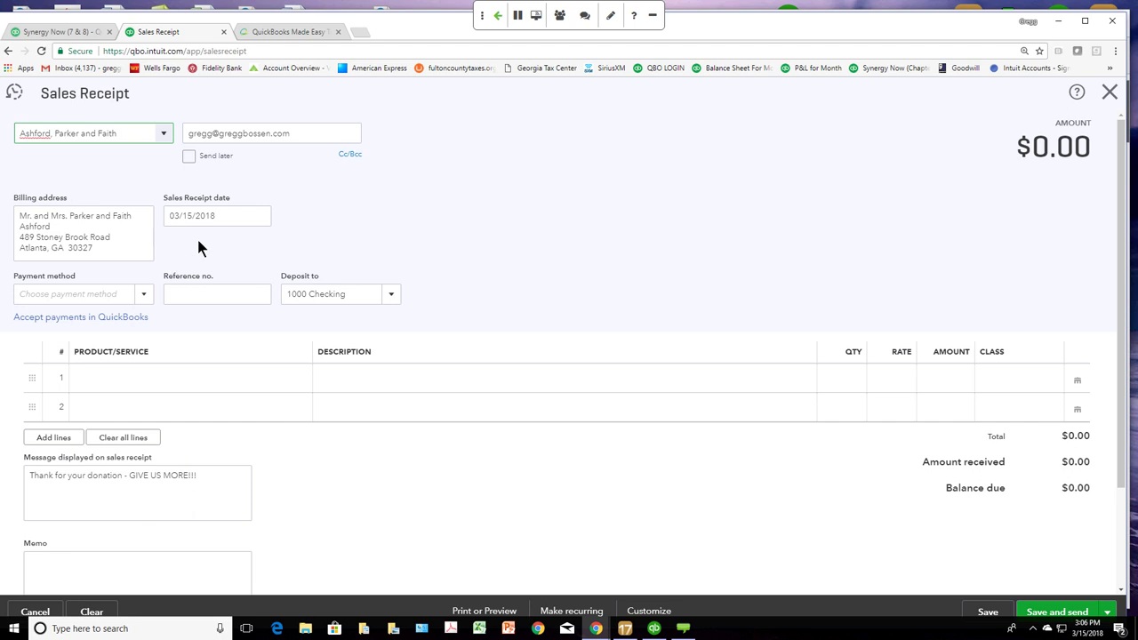
Step: Set the product/service on the receipt's first line to Direct Mail Campaign:Spring Direct Mail Campaign
left_click(243, 380)
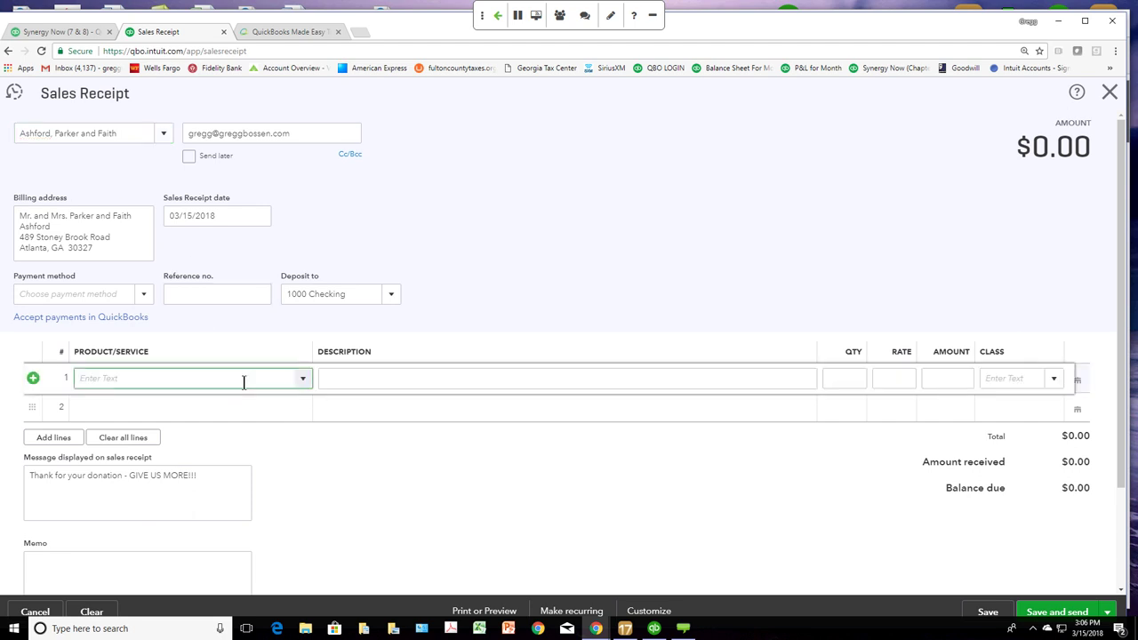
type("in")
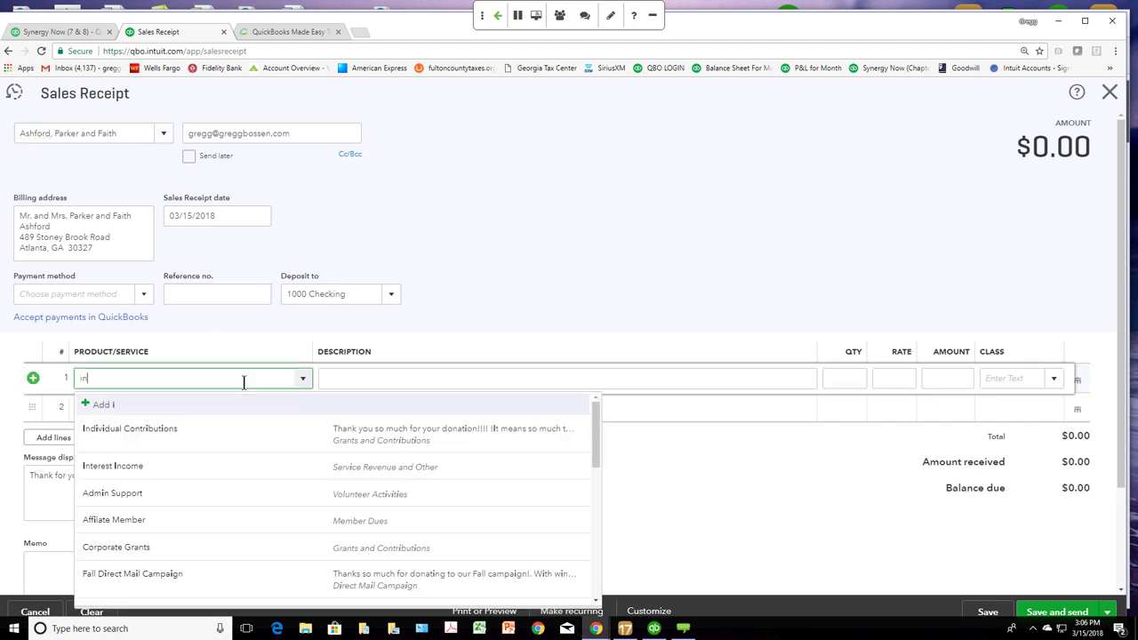
key("BackSpace")
key("BackSpace")
type("spr")
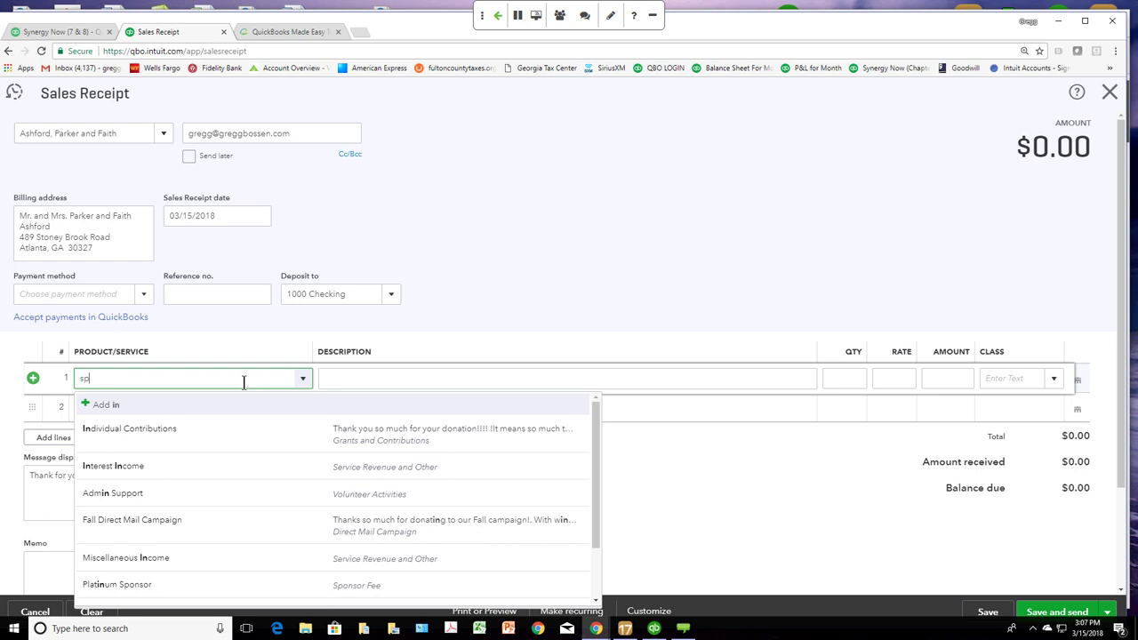
left_click(185, 427)
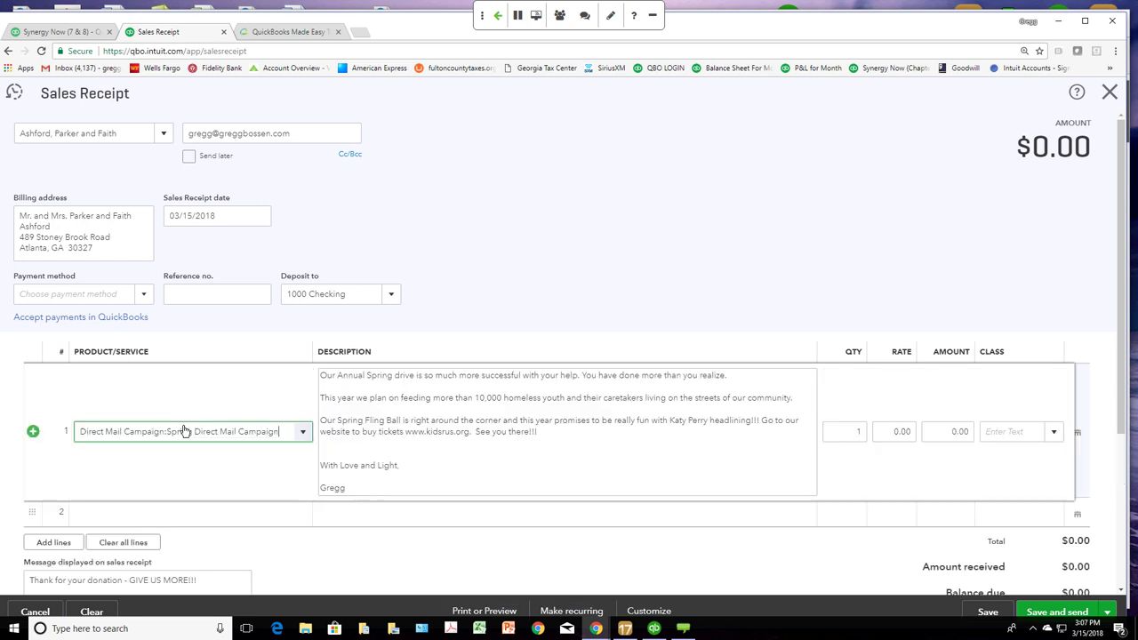
Step: Set the Spring Direct Mail Campaign line's rate to 25 and its class to 01 Go-Green Guidance
left_click(875, 435)
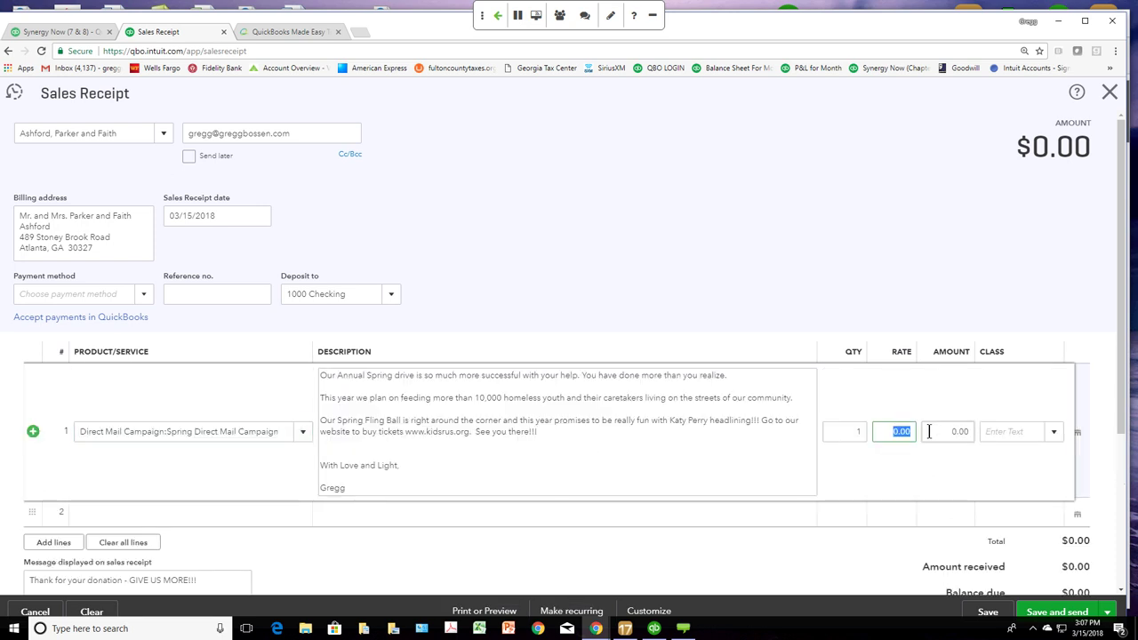
type("250")
left_click(930, 431)
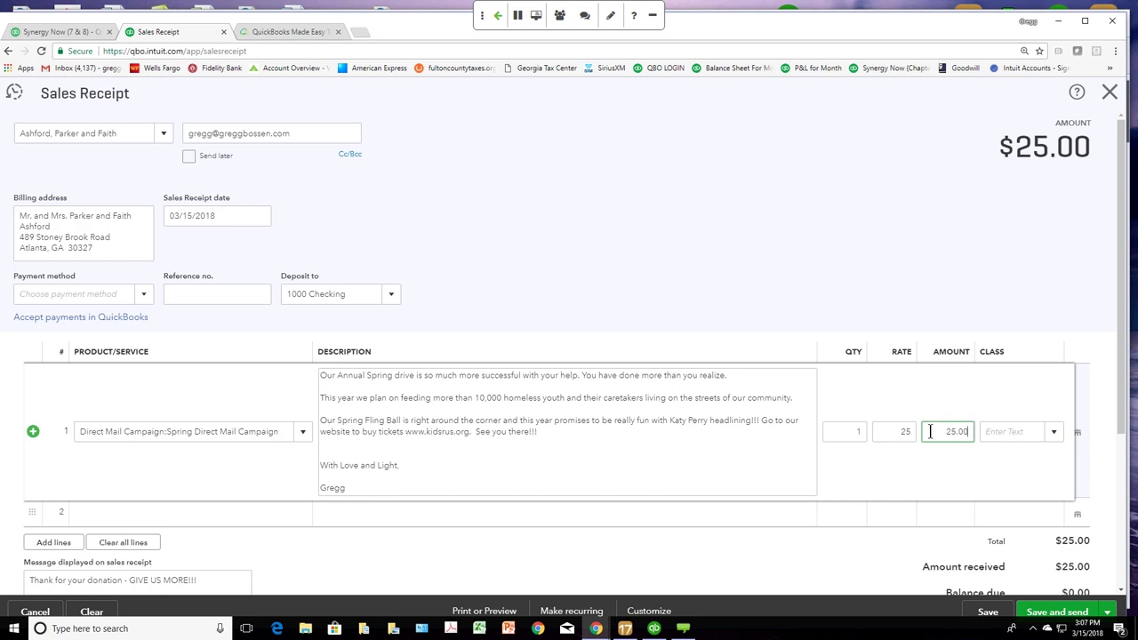
left_click(1054, 433)
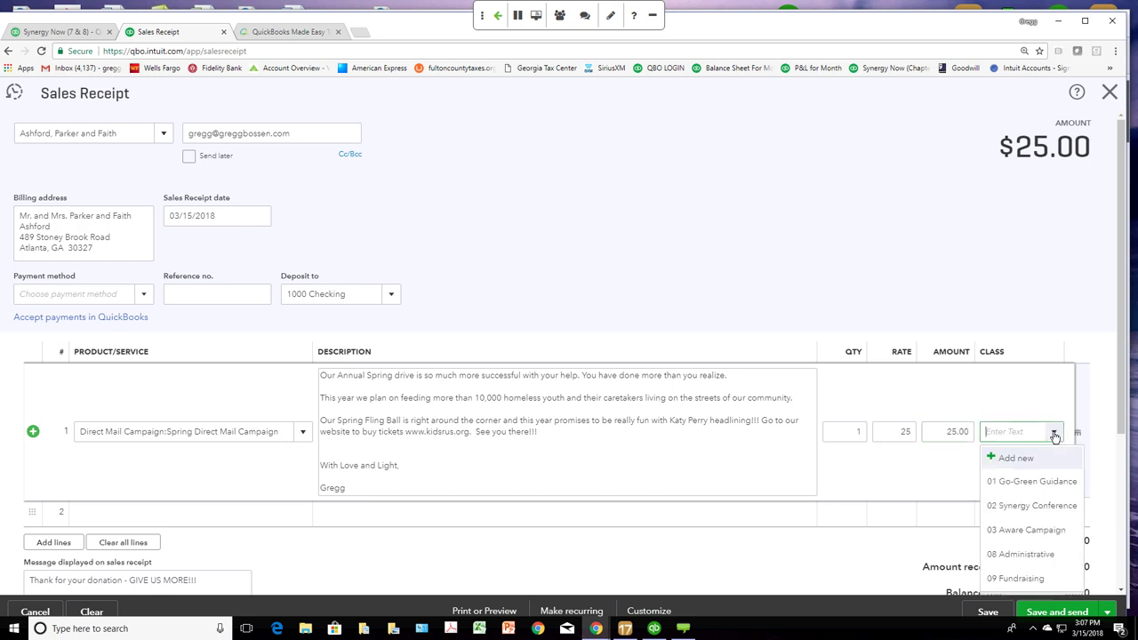
left_click(1038, 482)
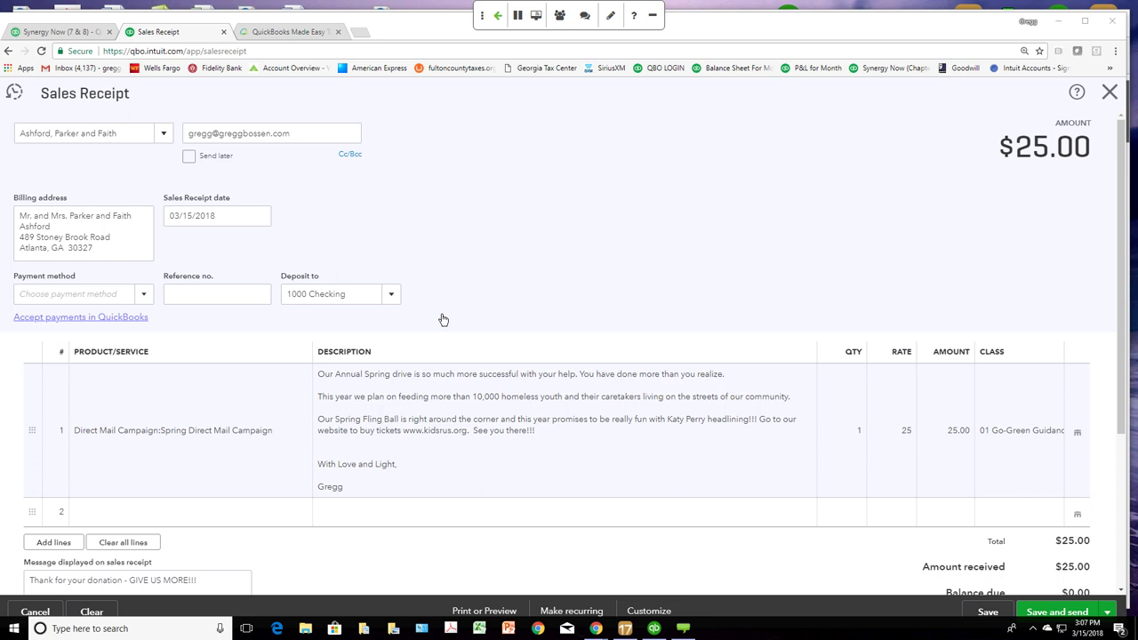
Step: Set the sales receipt's deposit account to 1499 Undeposited Funds
left_click(392, 296)
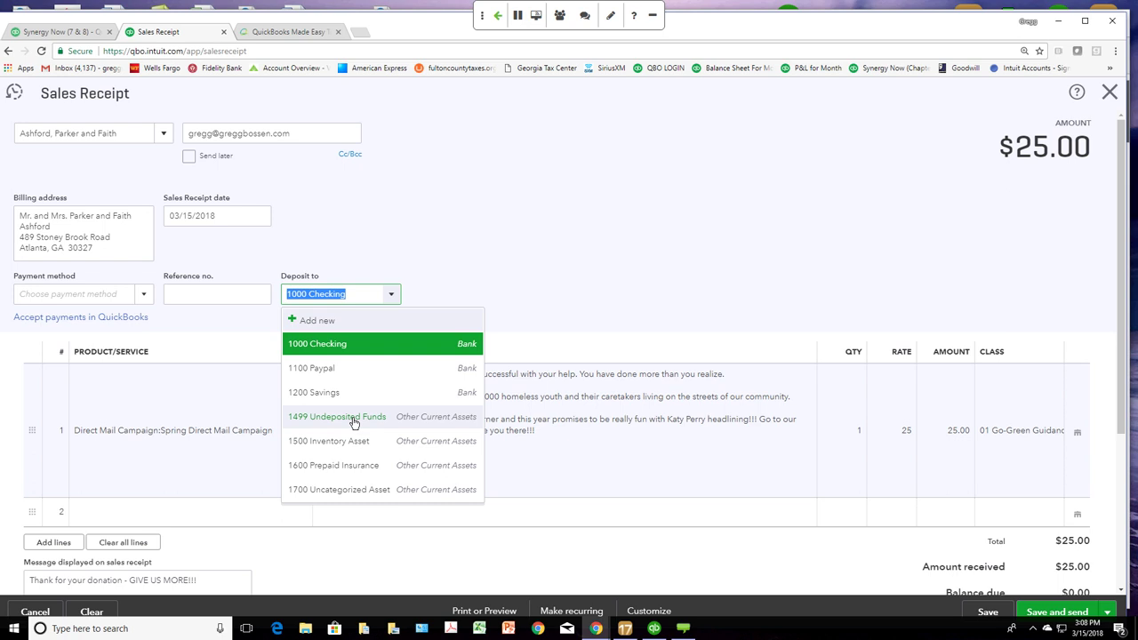
left_click(346, 346)
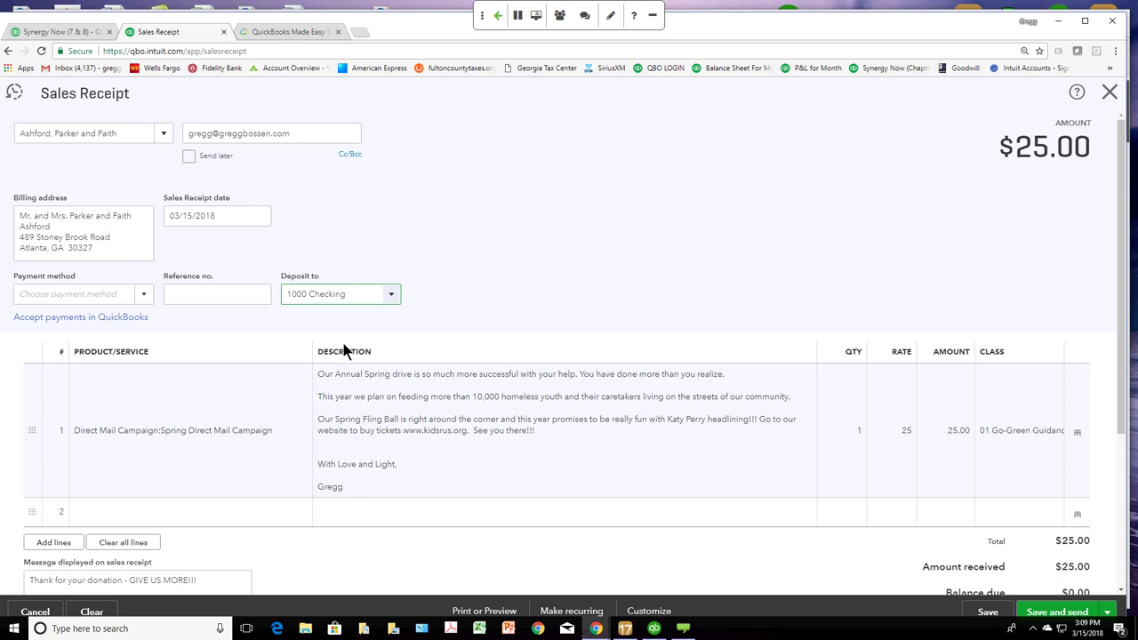
left_click(388, 301)
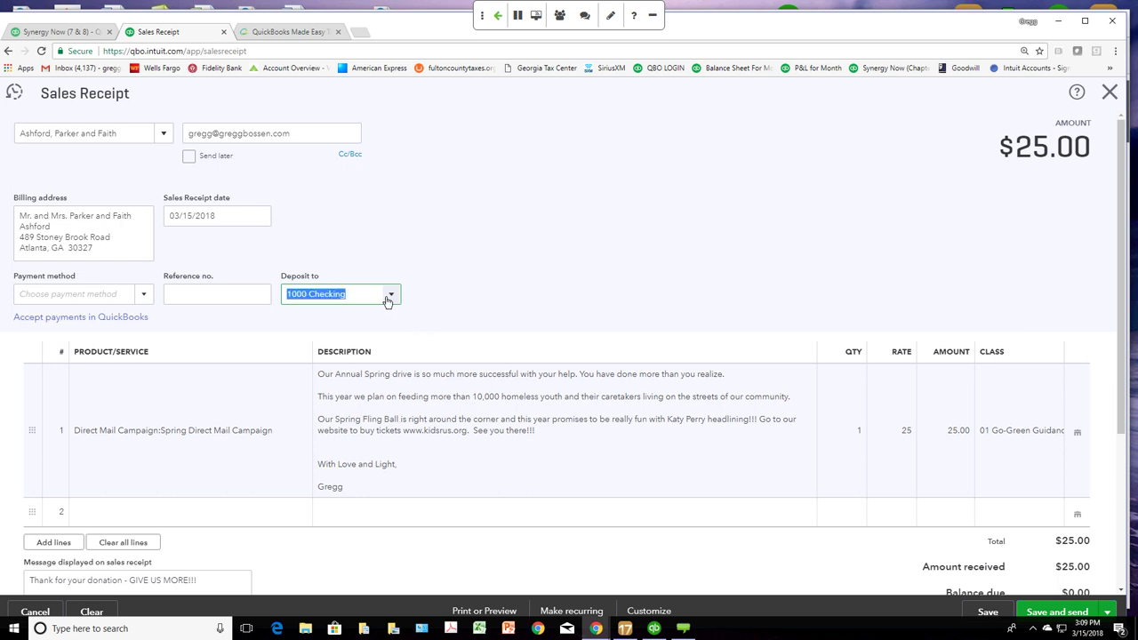
left_click(388, 300)
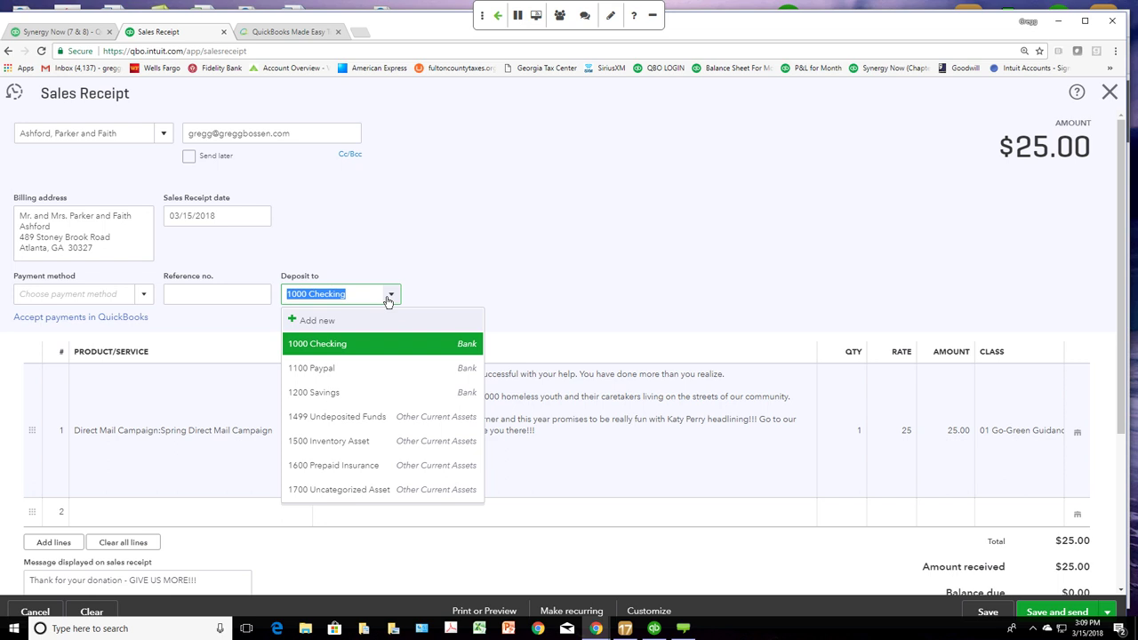
left_click(342, 424)
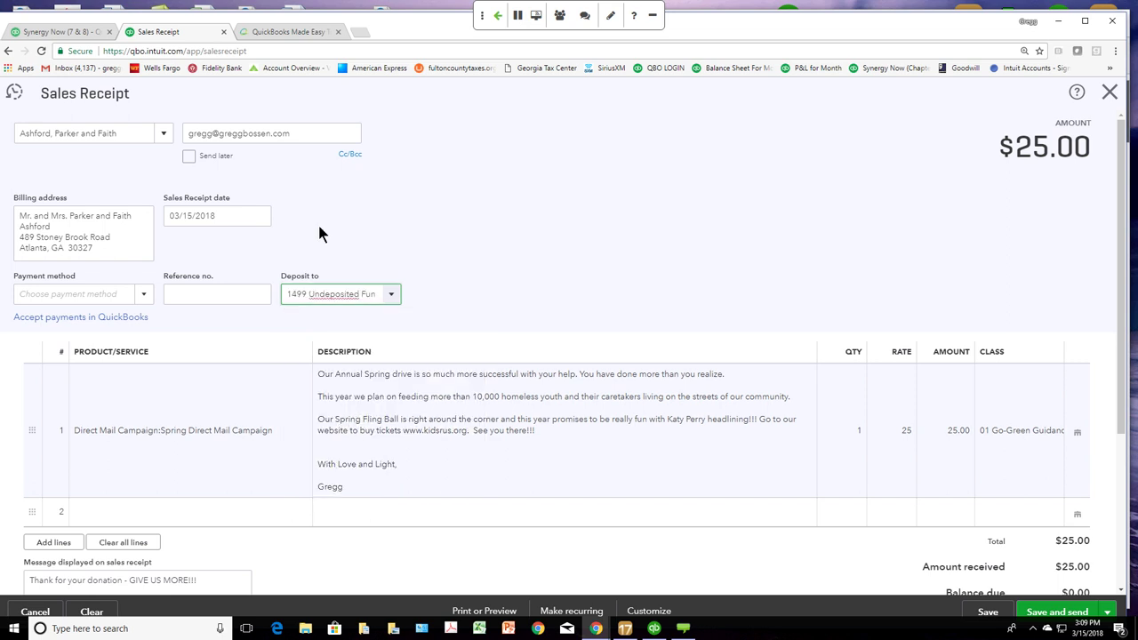
Step: Leave the receipt open, bring up the Chart of Accounts in place of the sales report, and locate 1499 Undeposited Funds
left_click(79, 33)
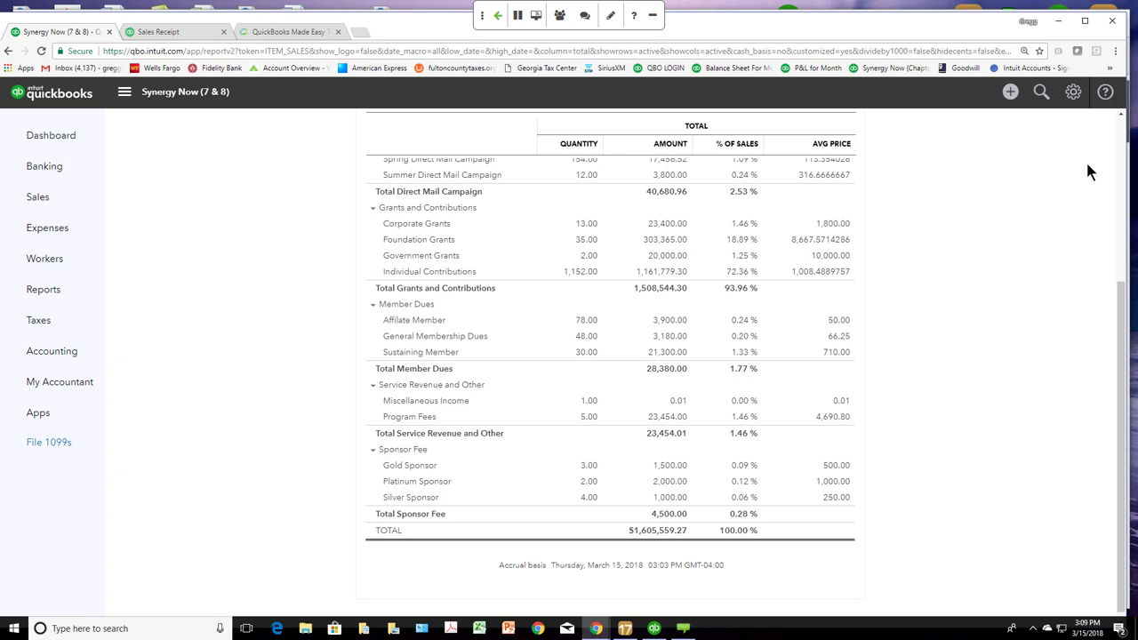
left_click(1073, 96)
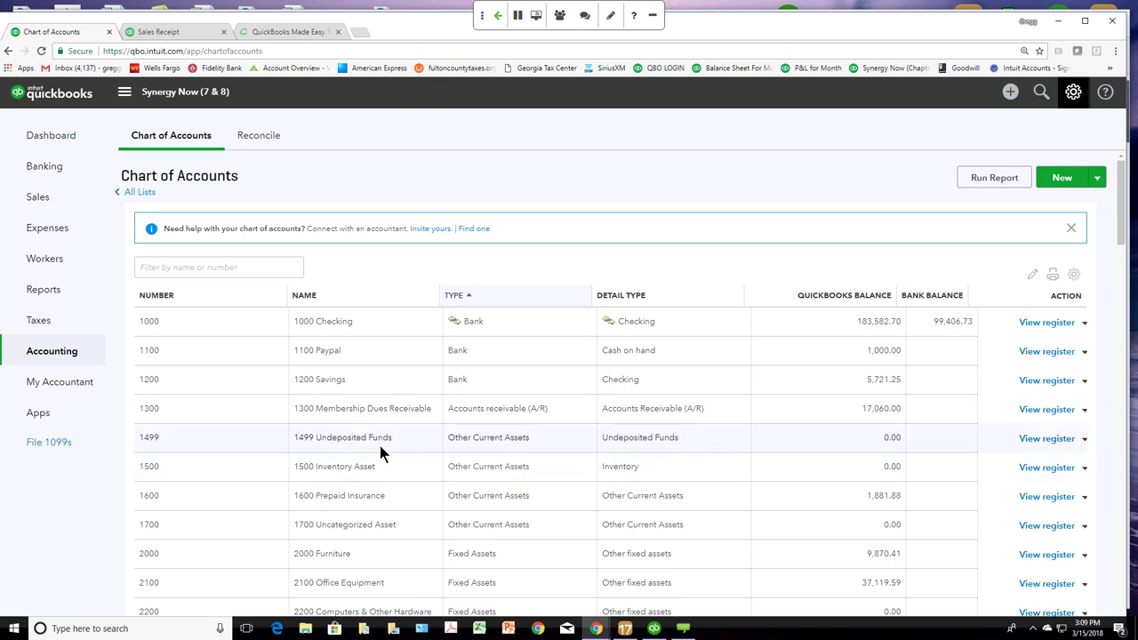
left_click_drag(397, 436, 314, 436)
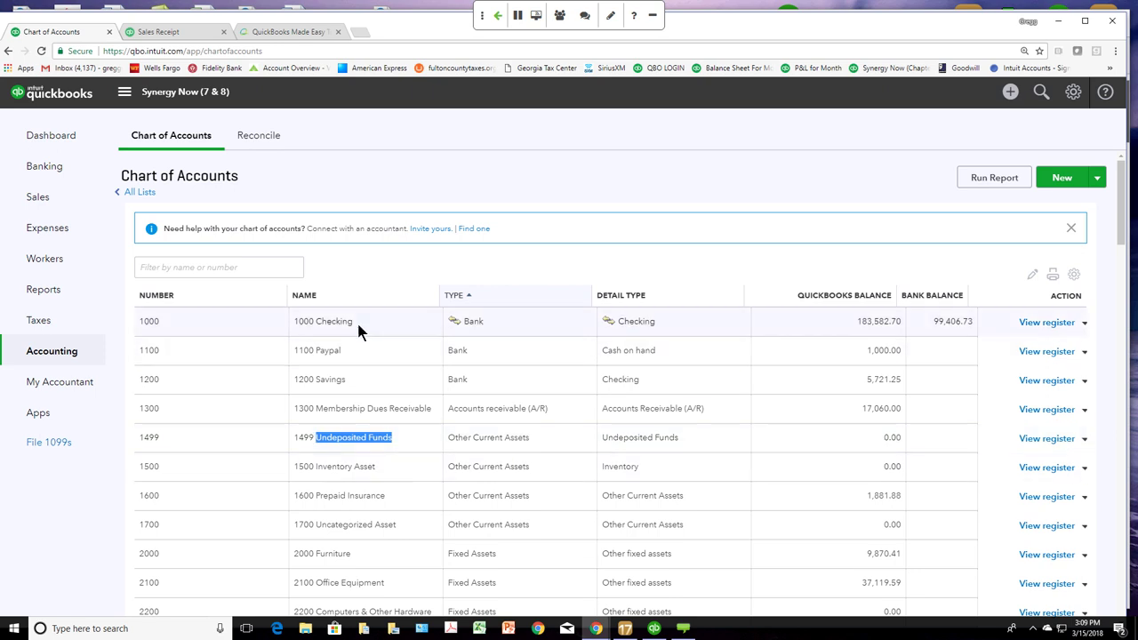
left_click_drag(353, 321, 304, 321)
left_click(393, 436)
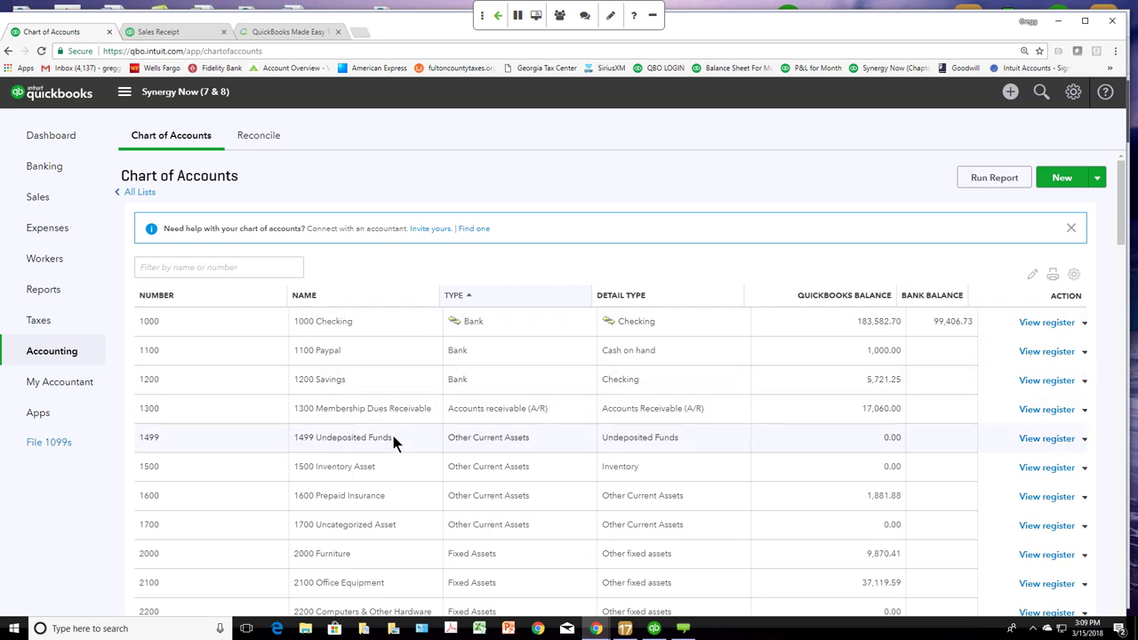
Step: Rename account 1499 Undeposited Funds to "That money in my wallet!!!" and save the account
left_click(1084, 441)
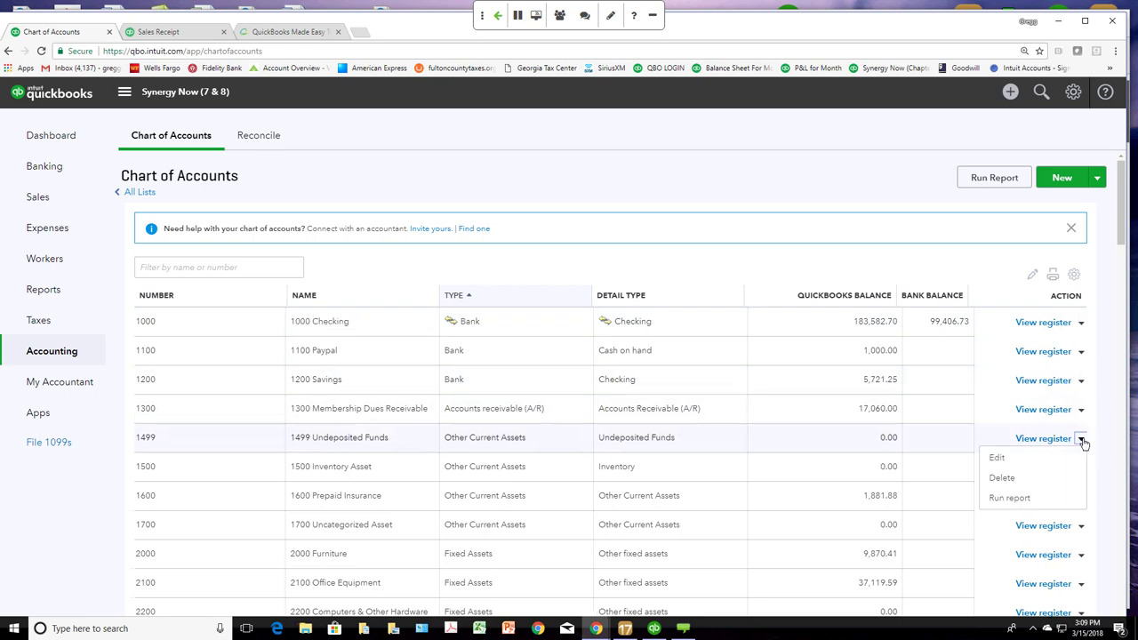
left_click(1047, 458)
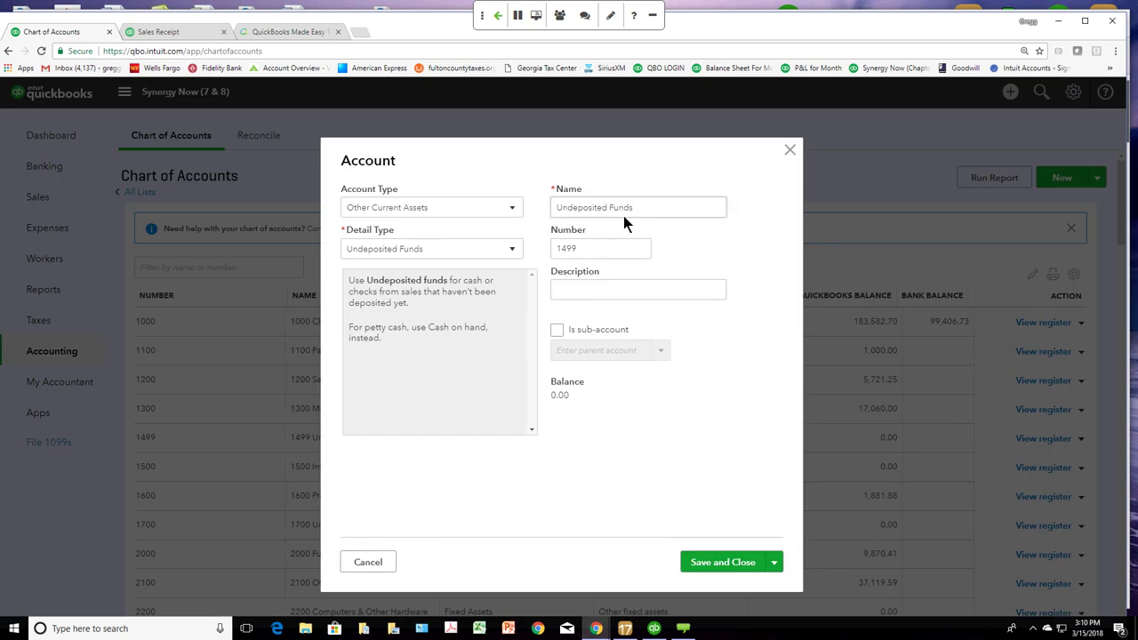
left_click_drag(643, 211, 526, 212)
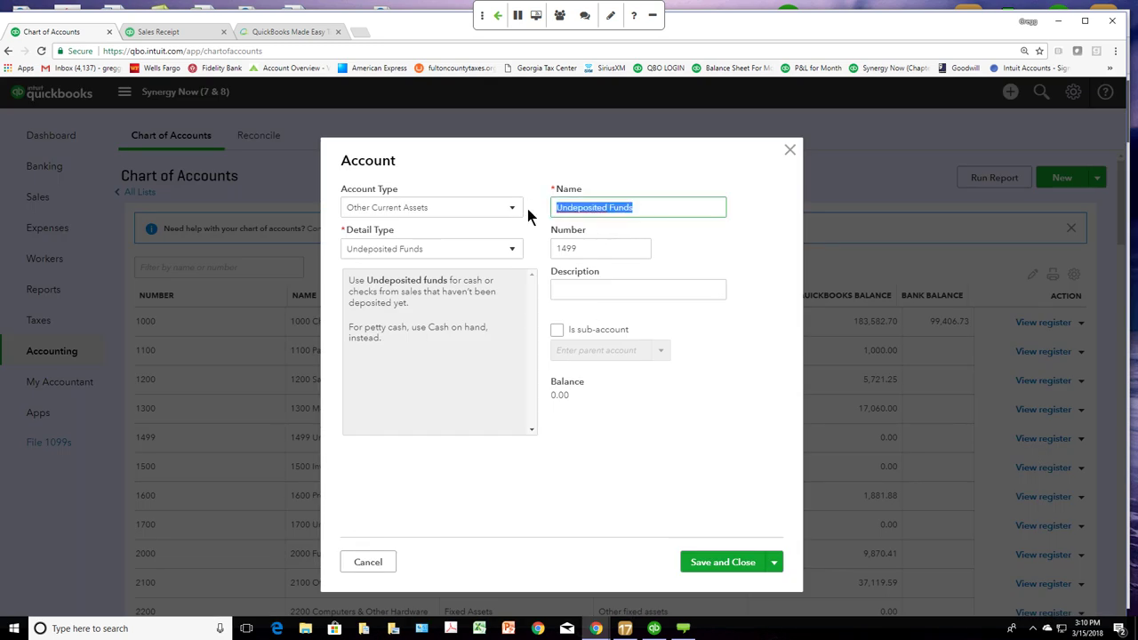
type("That")
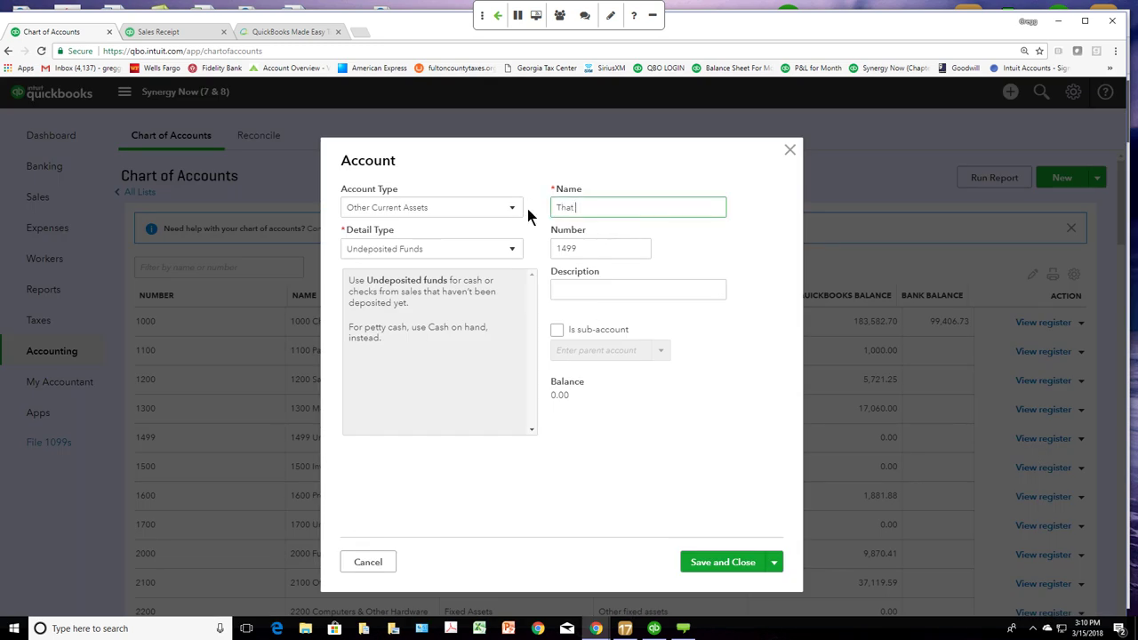
type(" money in my wallet!!!")
left_click(720, 562)
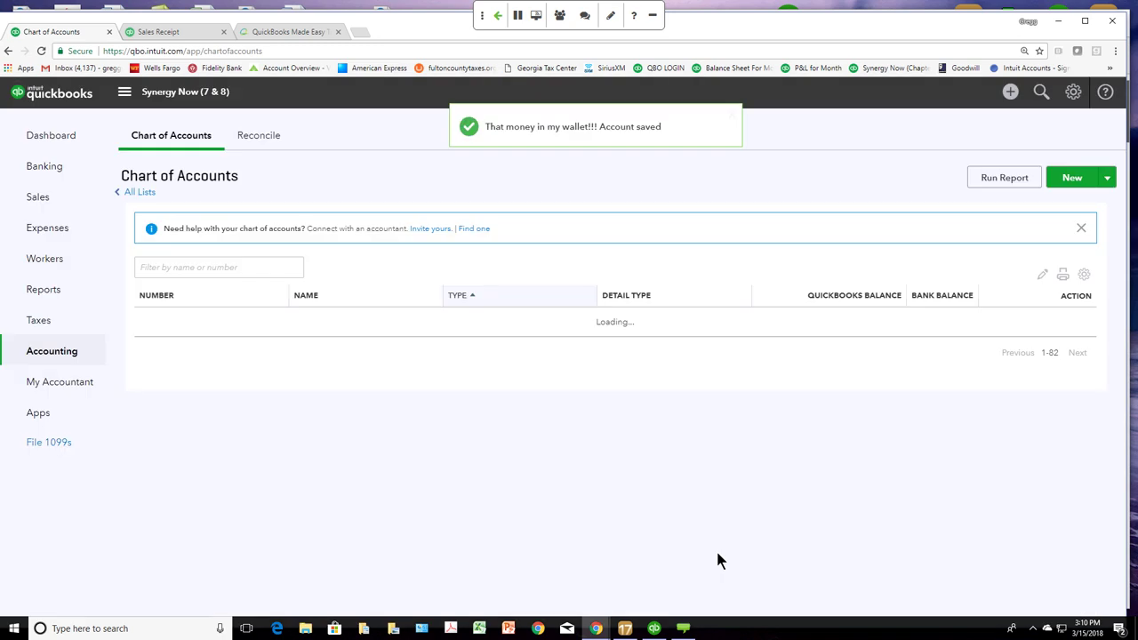
scroll(671, 434, "up", 5)
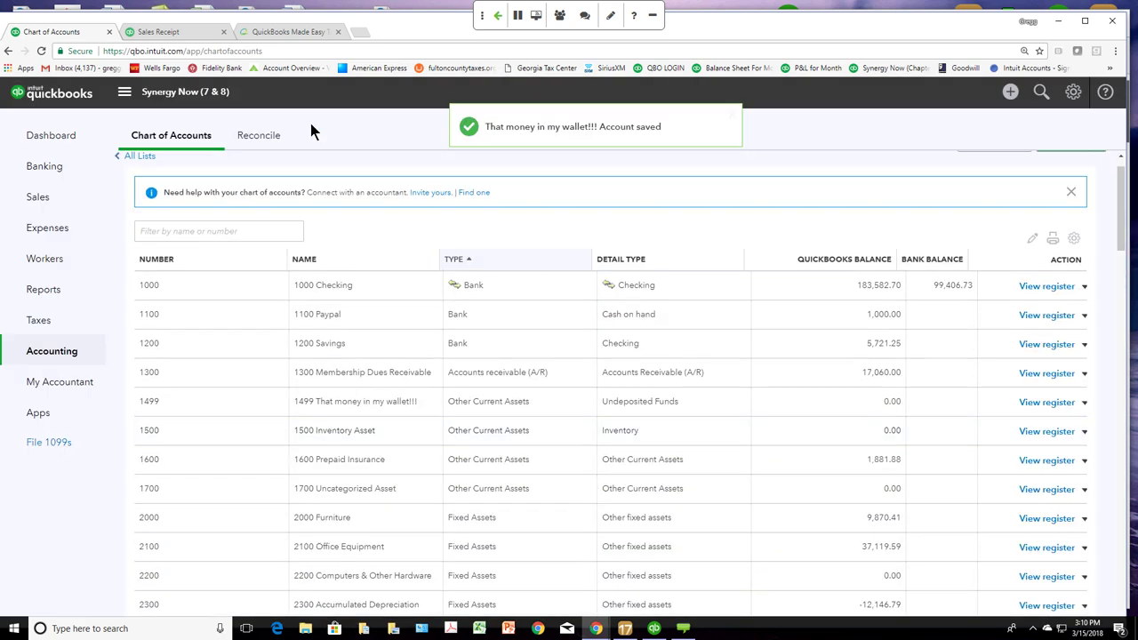
Step: Set the open sales receipt's deposit account to 1499 That money in my wallet!!! and save the receipt
left_click(172, 34)
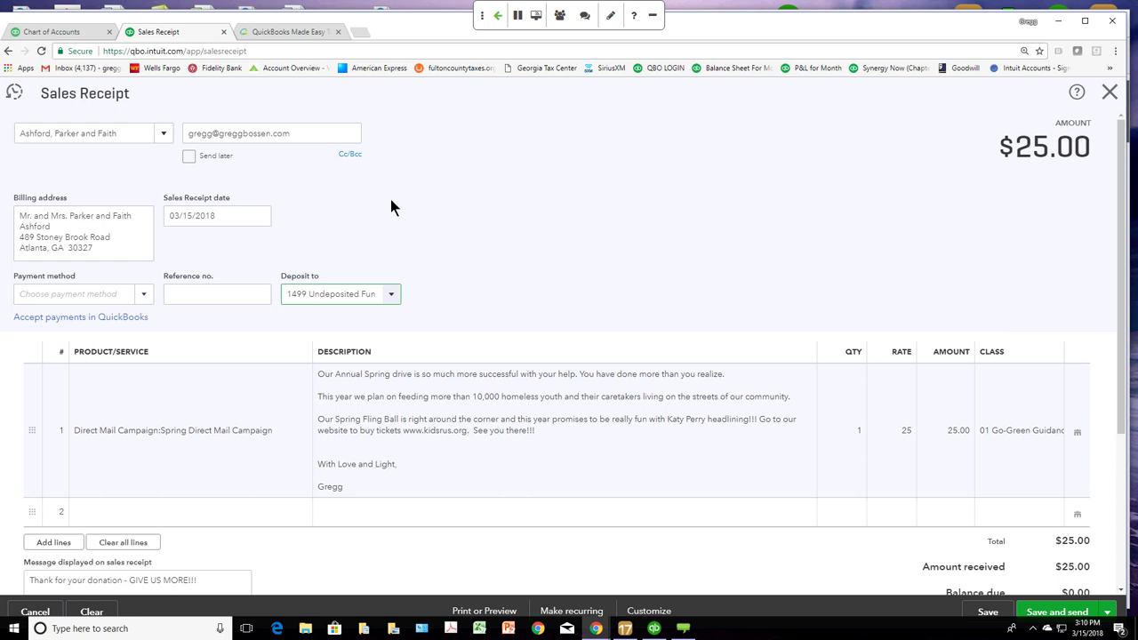
left_click(392, 296)
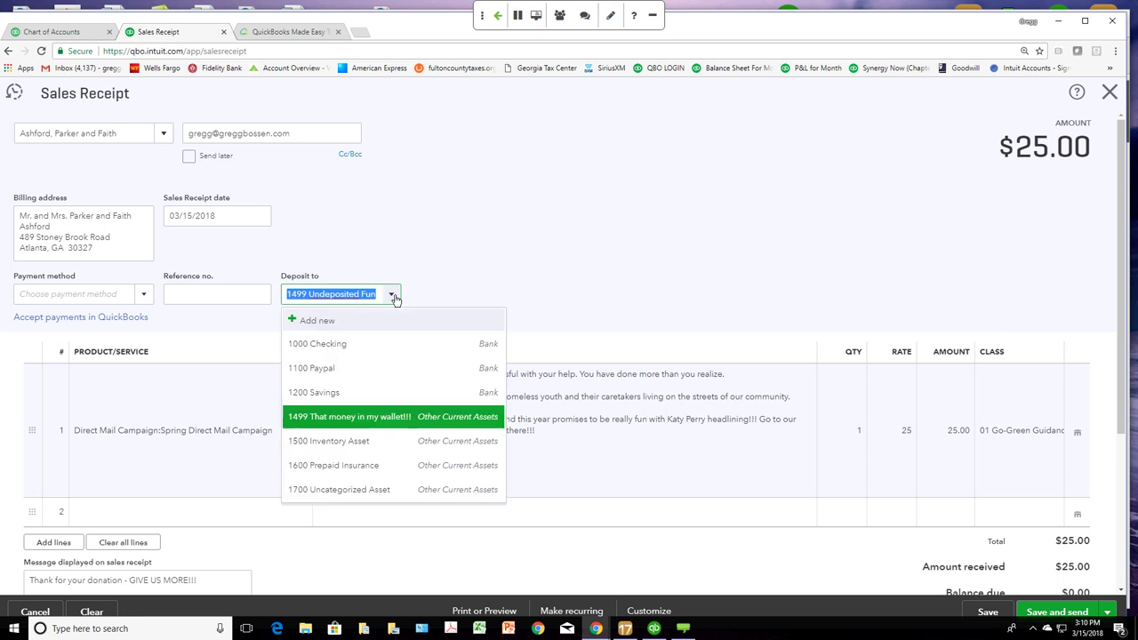
left_click(388, 419)
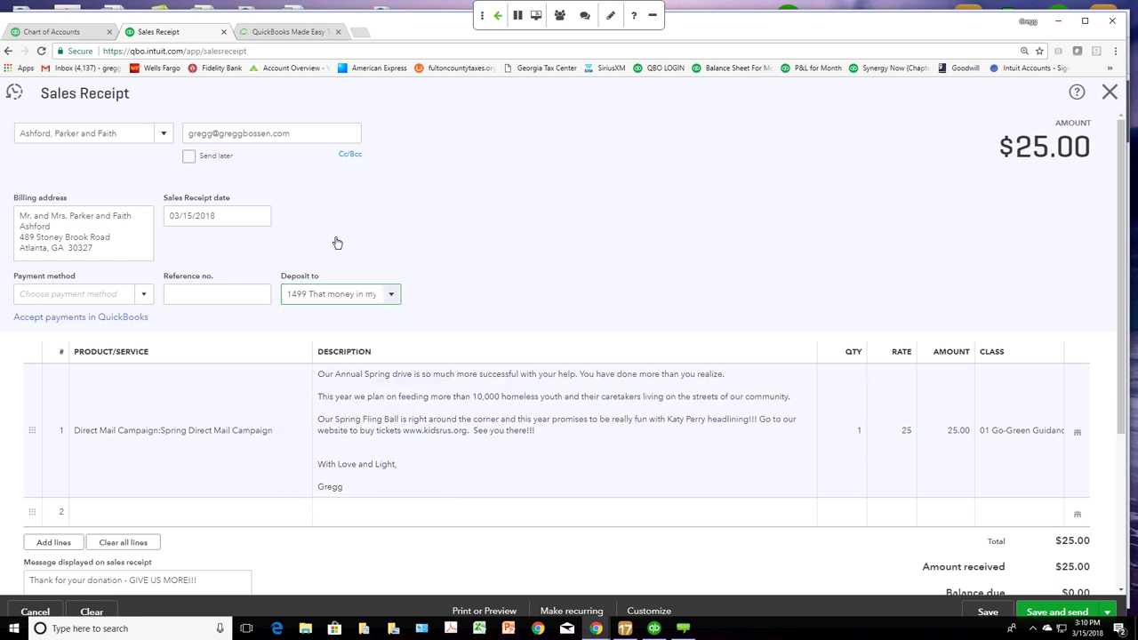
left_click(79, 36)
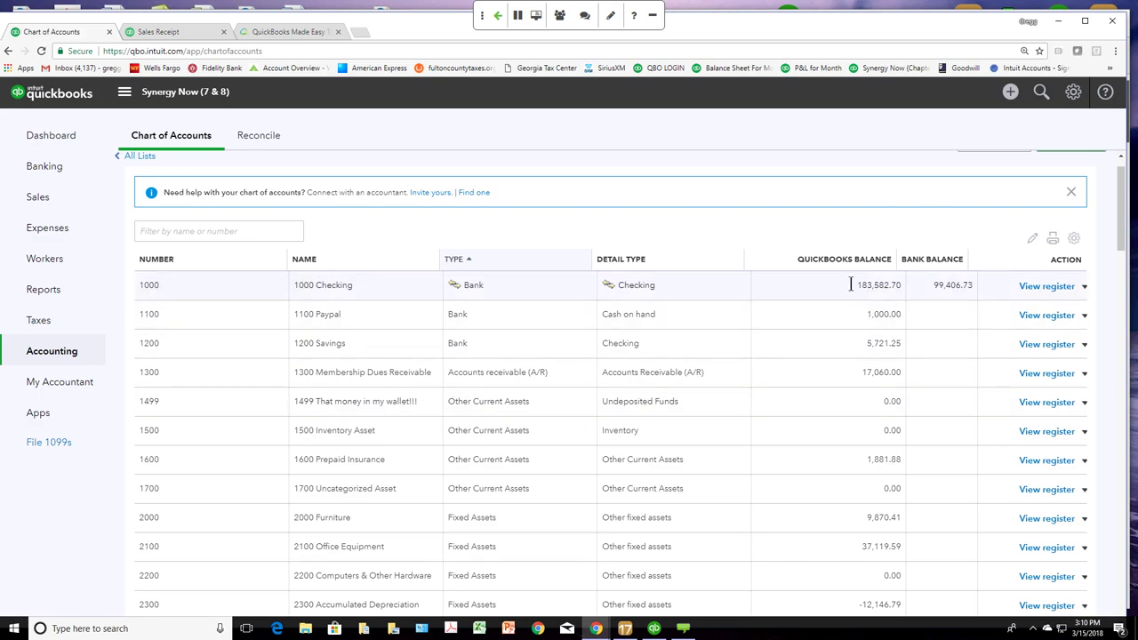
left_click(167, 31)
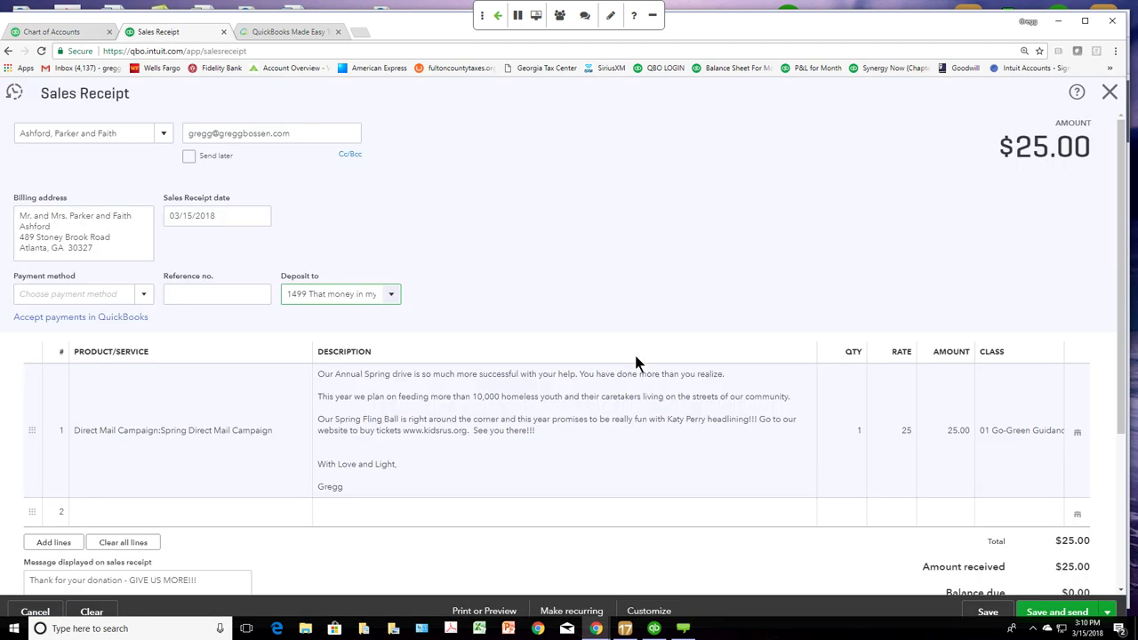
left_click(989, 612)
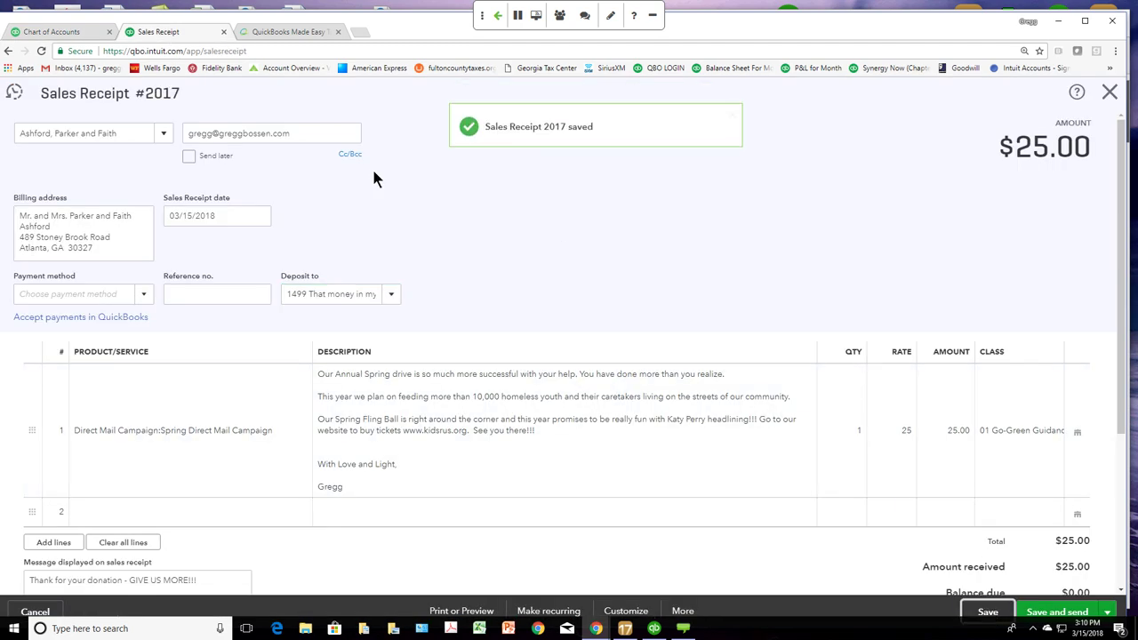
Step: Reload the Chart of Accounts and check the balance of account 1499 against the checking account
left_click(78, 35)
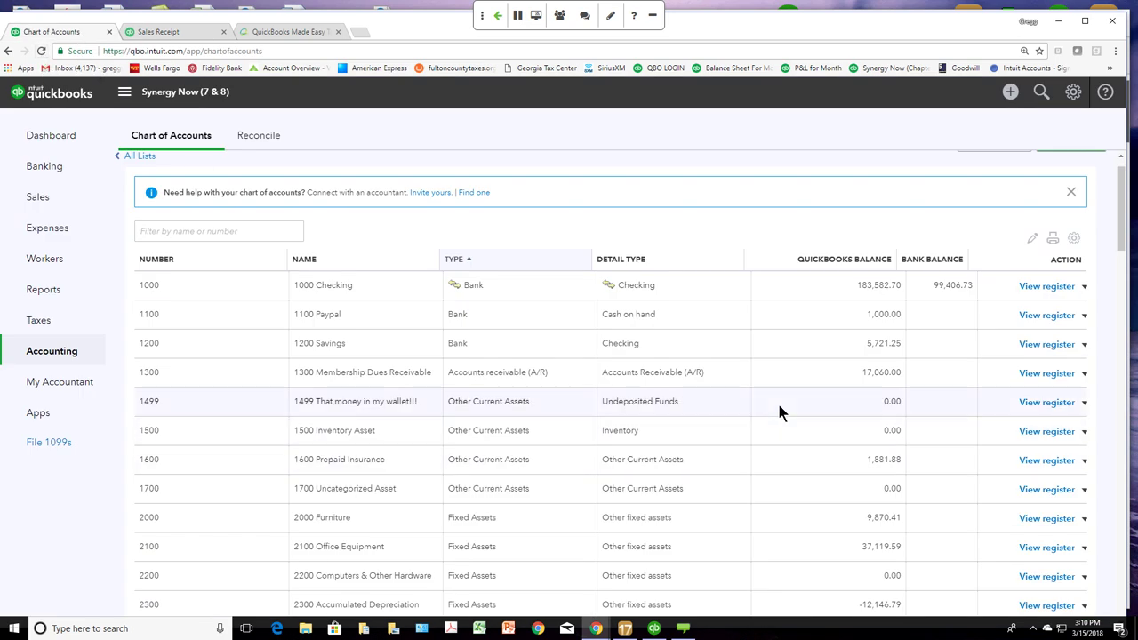
left_click(42, 51)
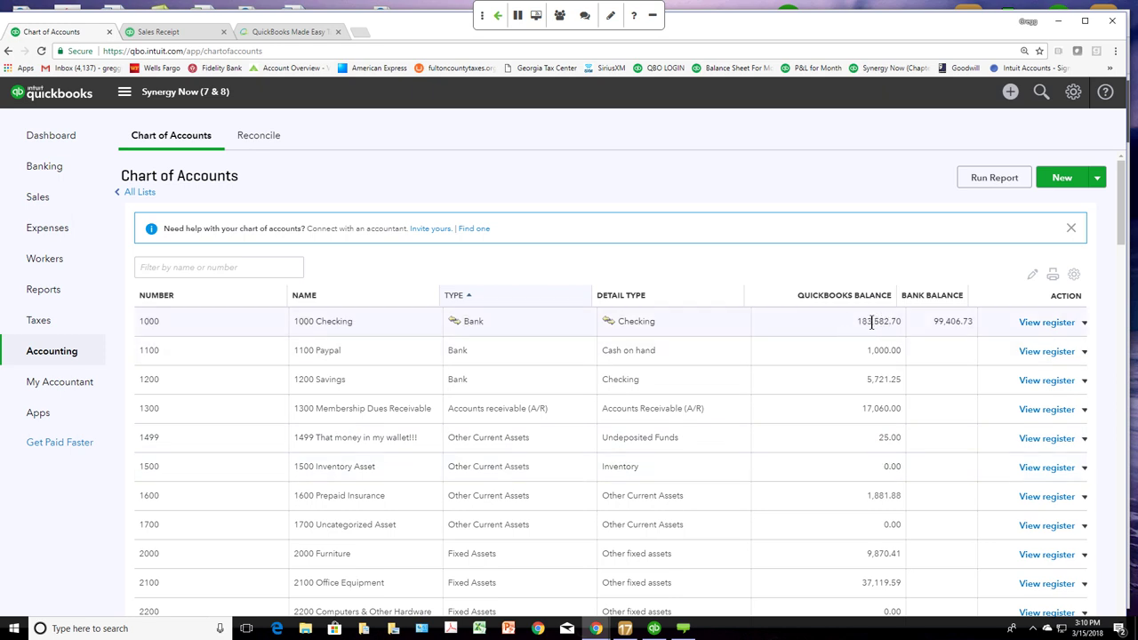
Step: Save the $25 receipt and start a new one for the fifth customer in the list, with Cash as the payment method
left_click(199, 34)
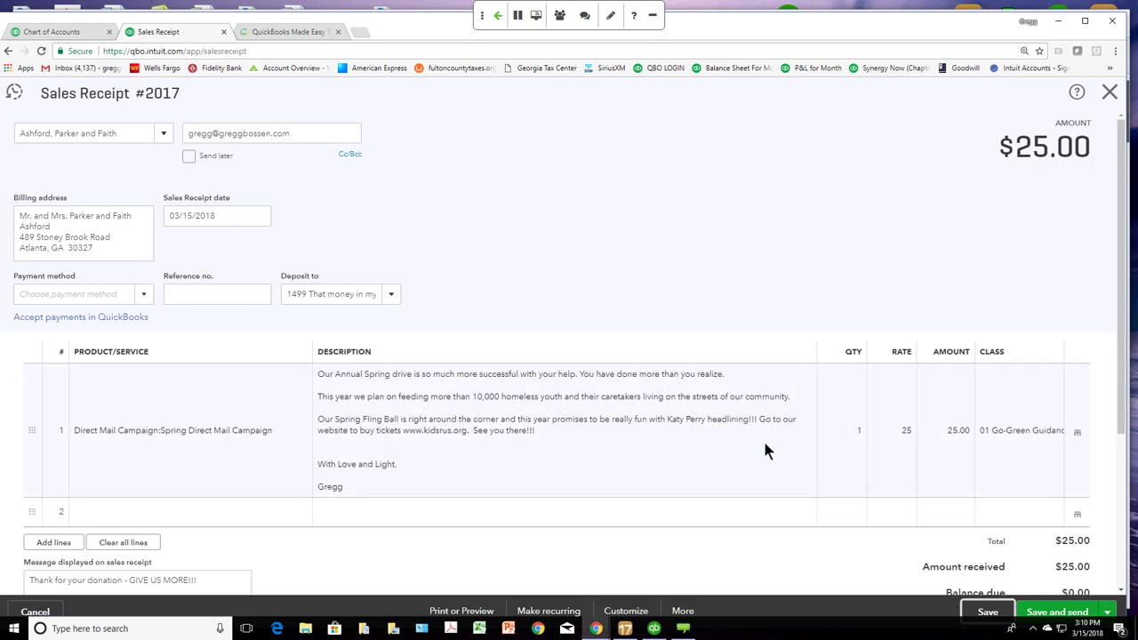
left_click(1108, 612)
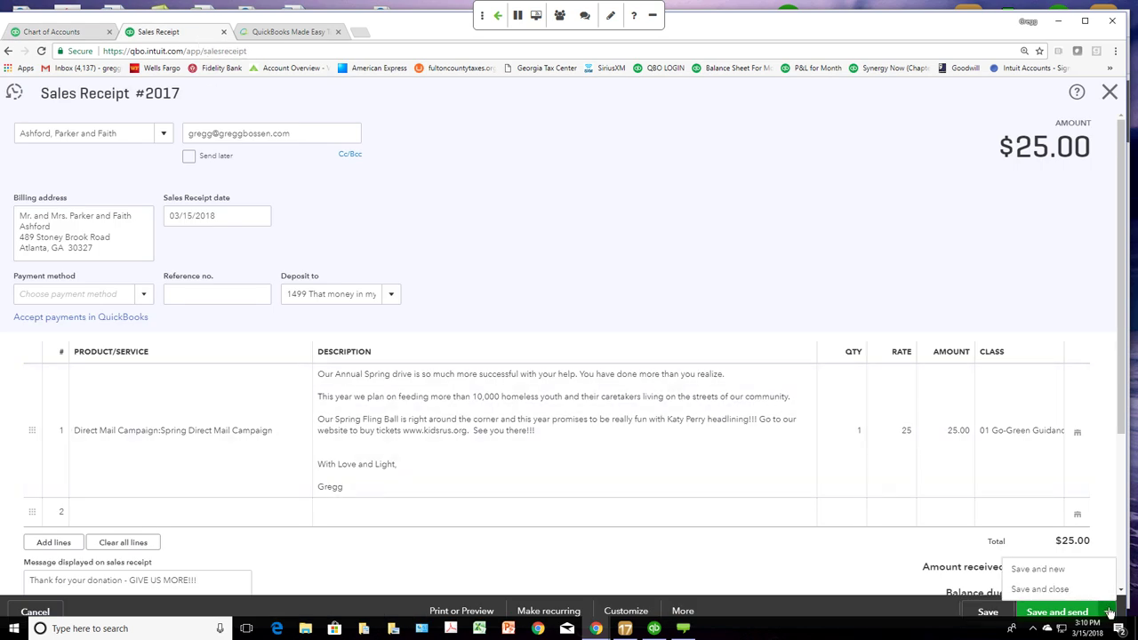
left_click(1067, 571)
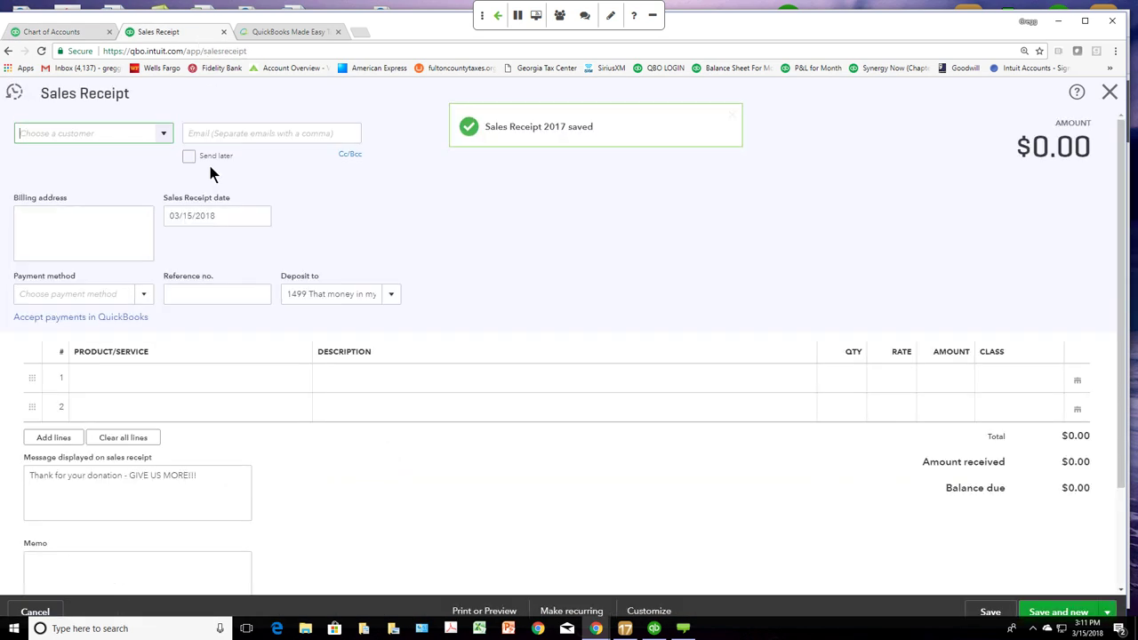
left_click(162, 135)
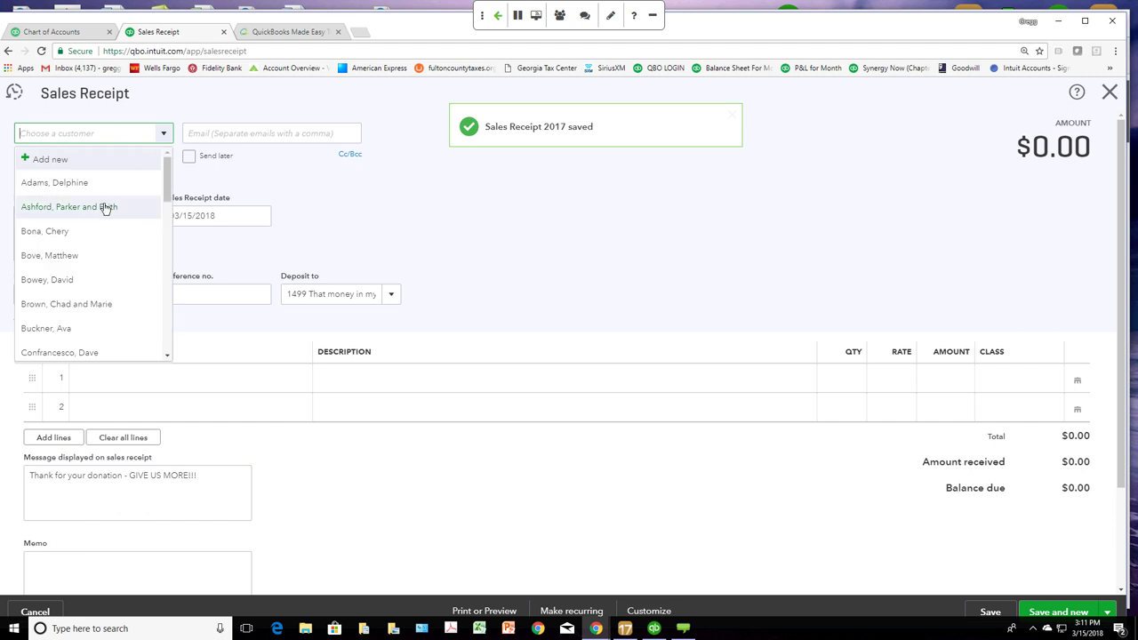
left_click(101, 285)
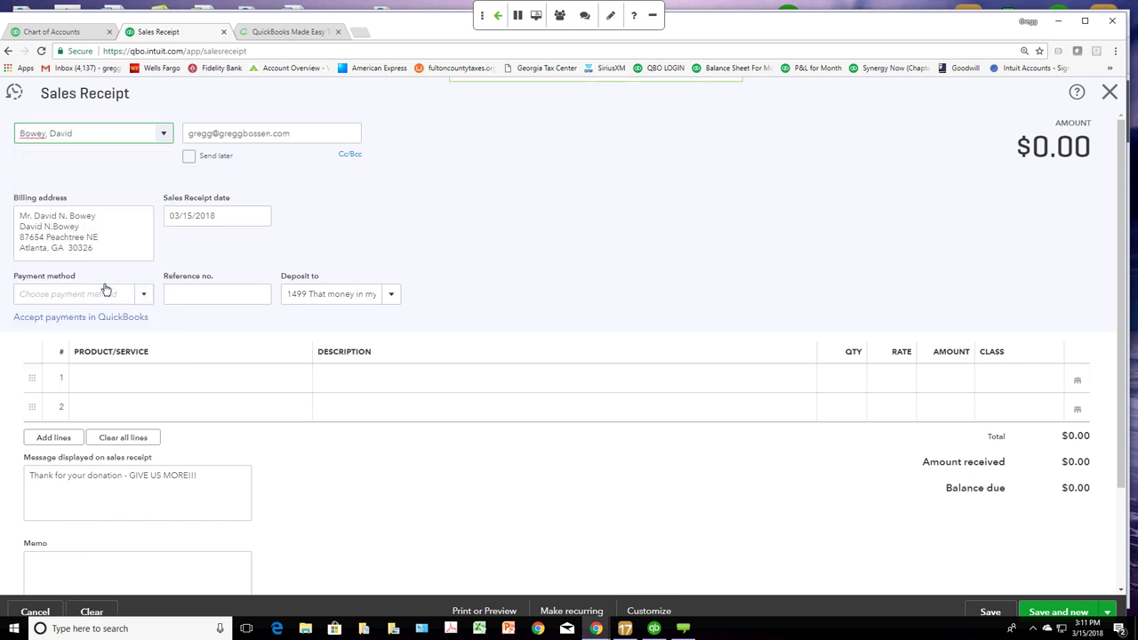
left_click(145, 296)
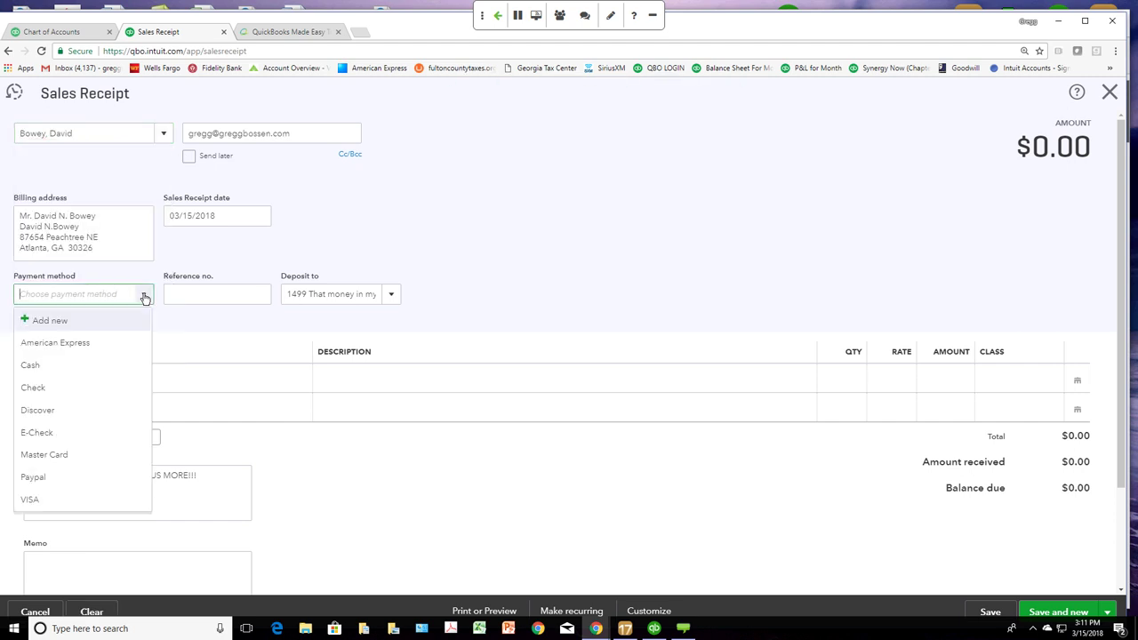
left_click(99, 368)
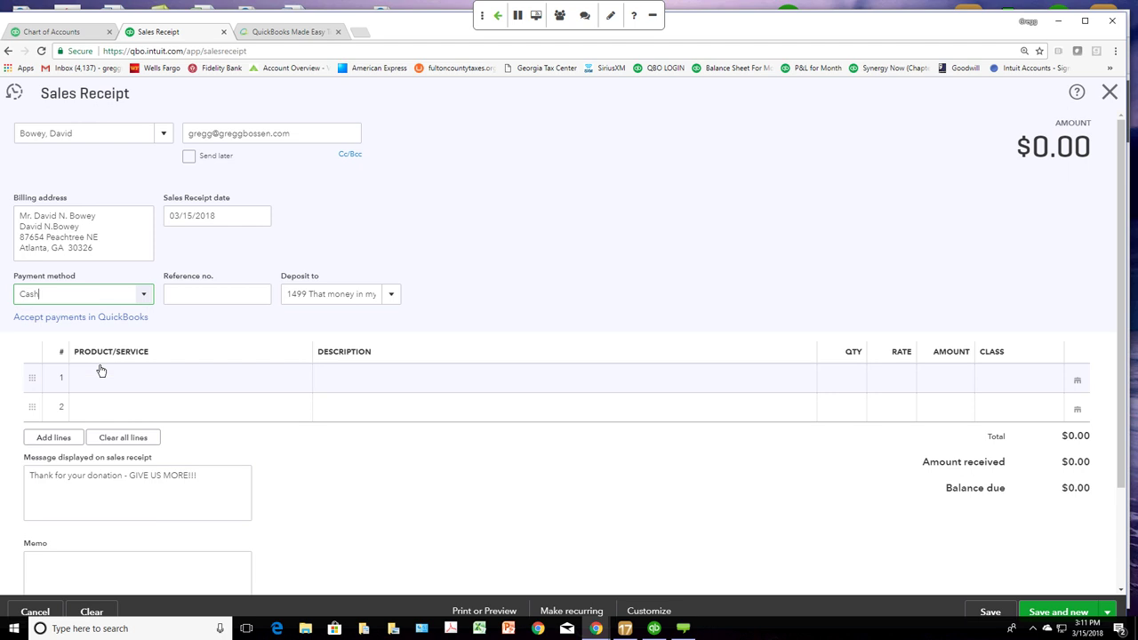
Step: Fill the receipt's first line with Direct Mail Campaign:Fall Direct Mail Campaign, an amount of 100 and class 09 Fundraising
left_click(301, 377)
left_click(303, 380)
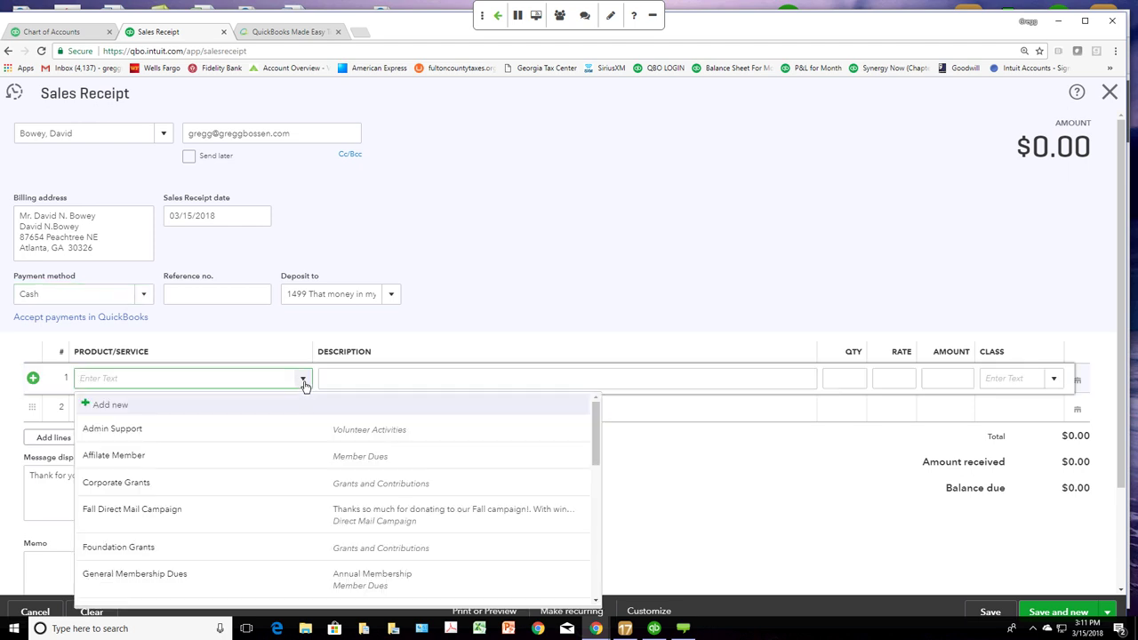
left_click(289, 516)
left_click(930, 403)
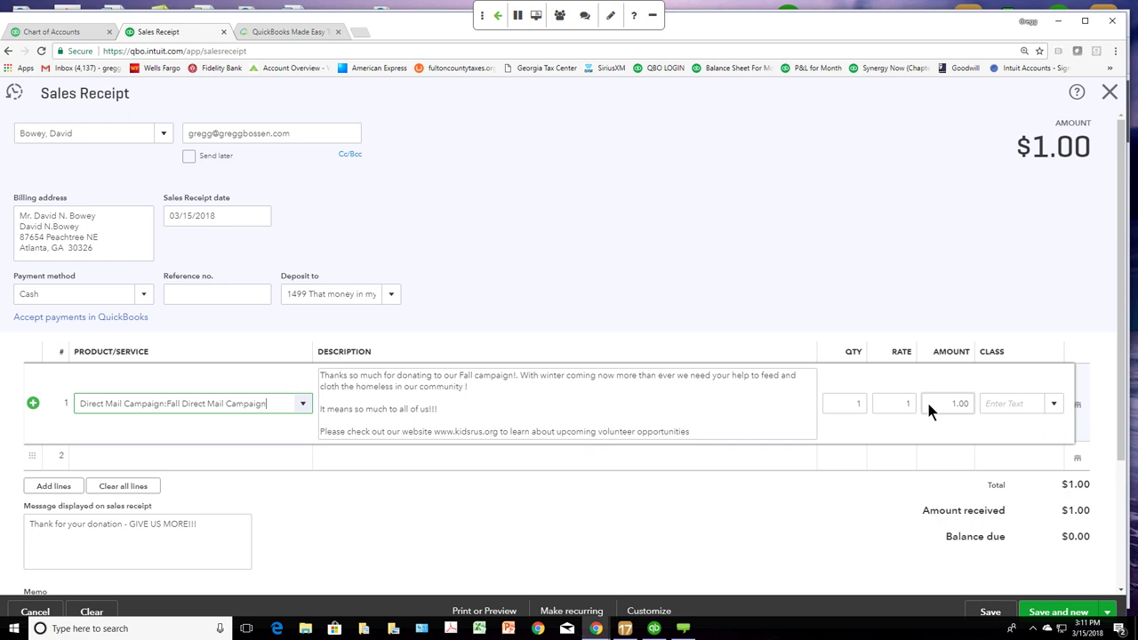
type("100")
left_click(1012, 406)
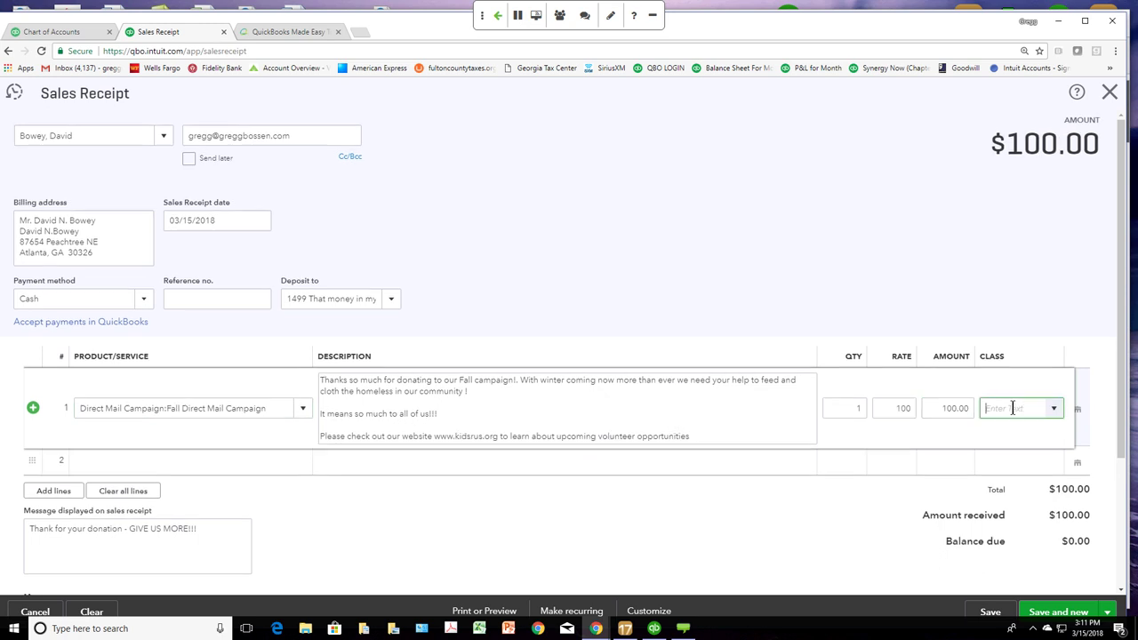
left_click(1054, 409)
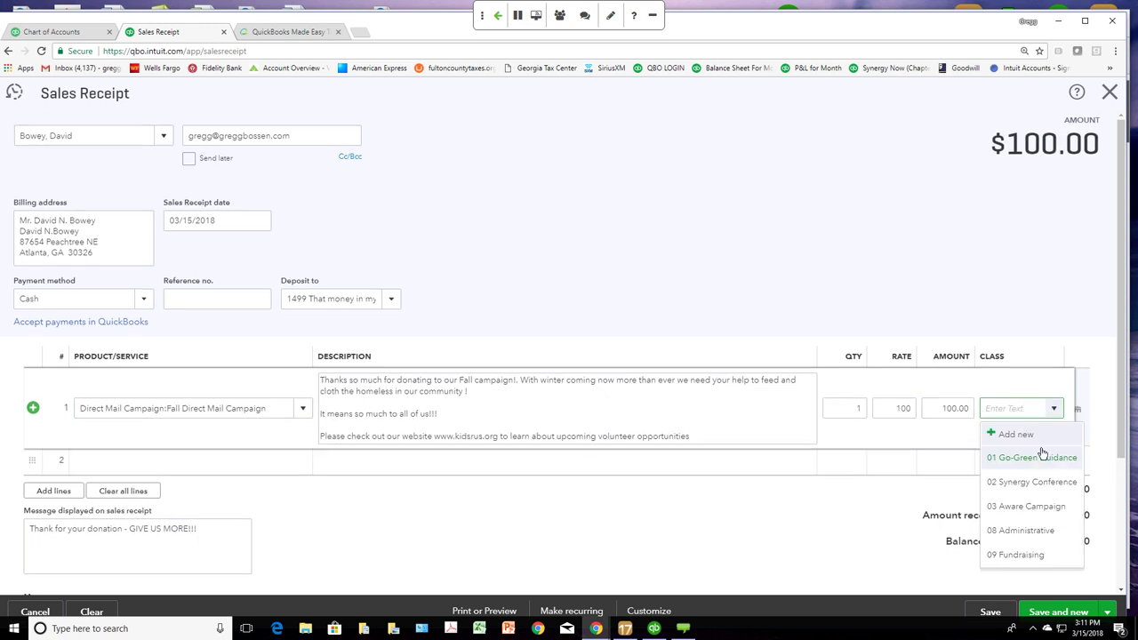
left_click(1023, 556)
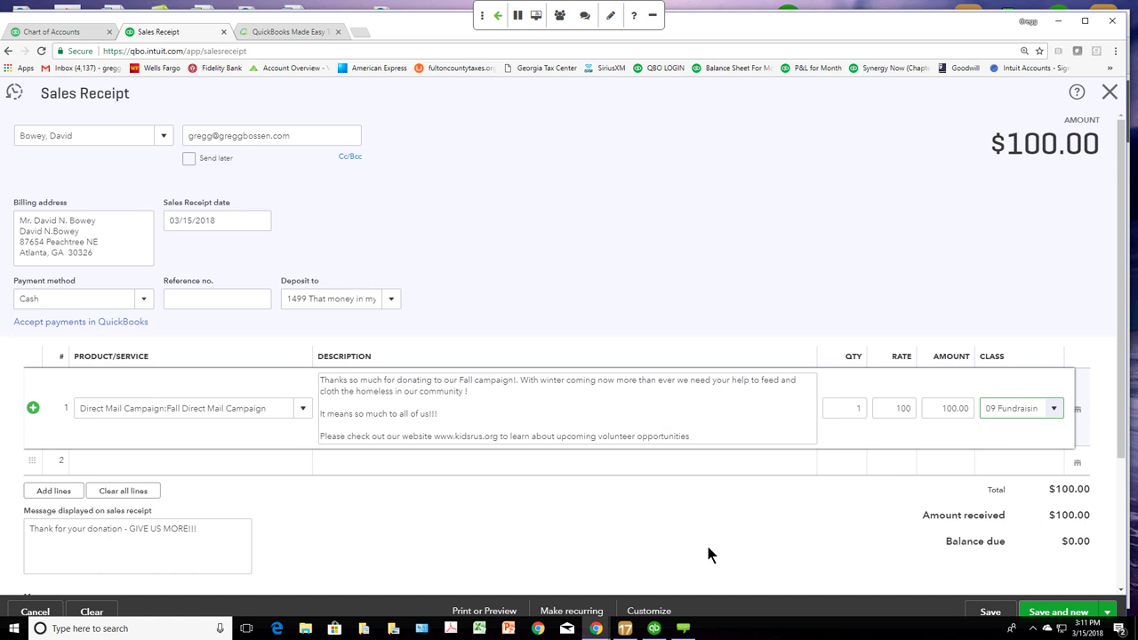
Step: Choose 1499 That money in my wallet!!! as the cash receipt's deposit account and save the receipt
left_click(390, 299)
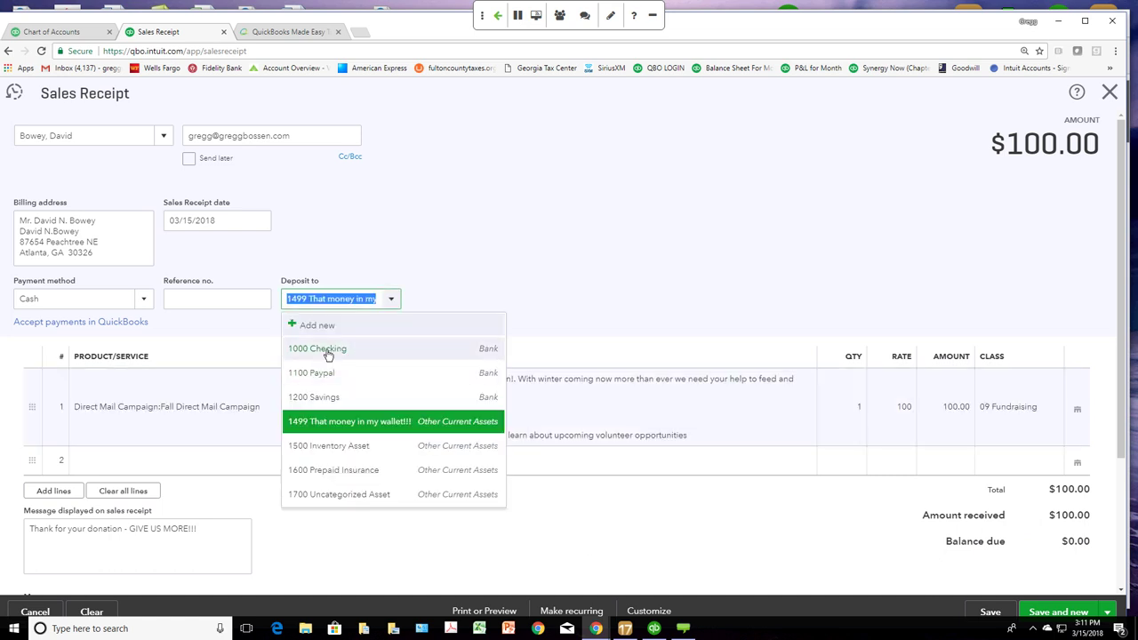
left_click(343, 427)
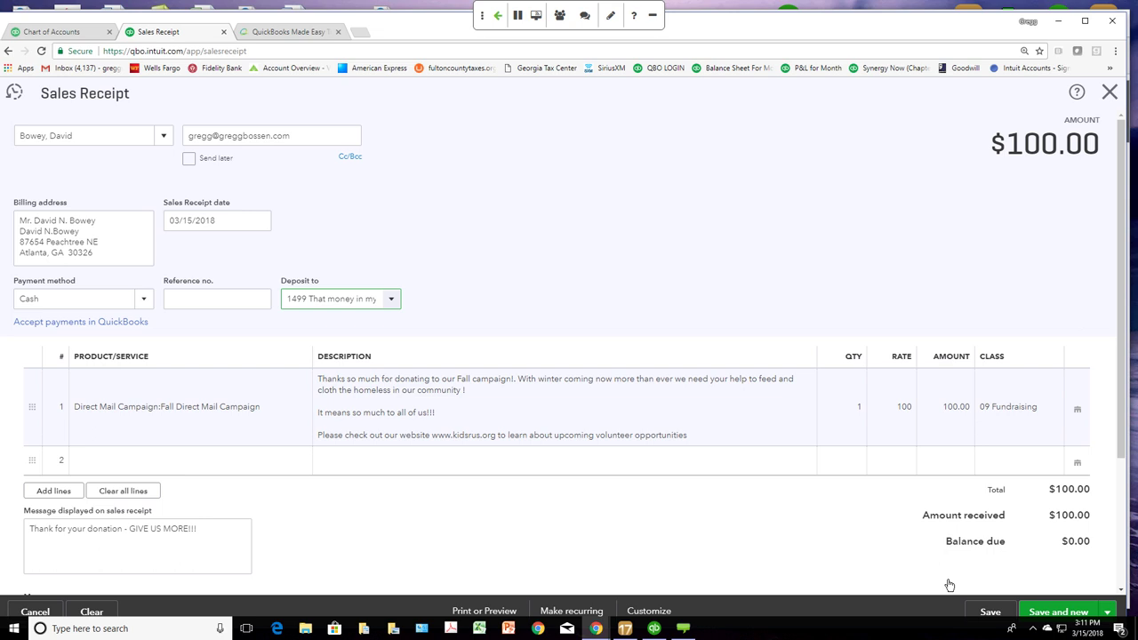
left_click(996, 613)
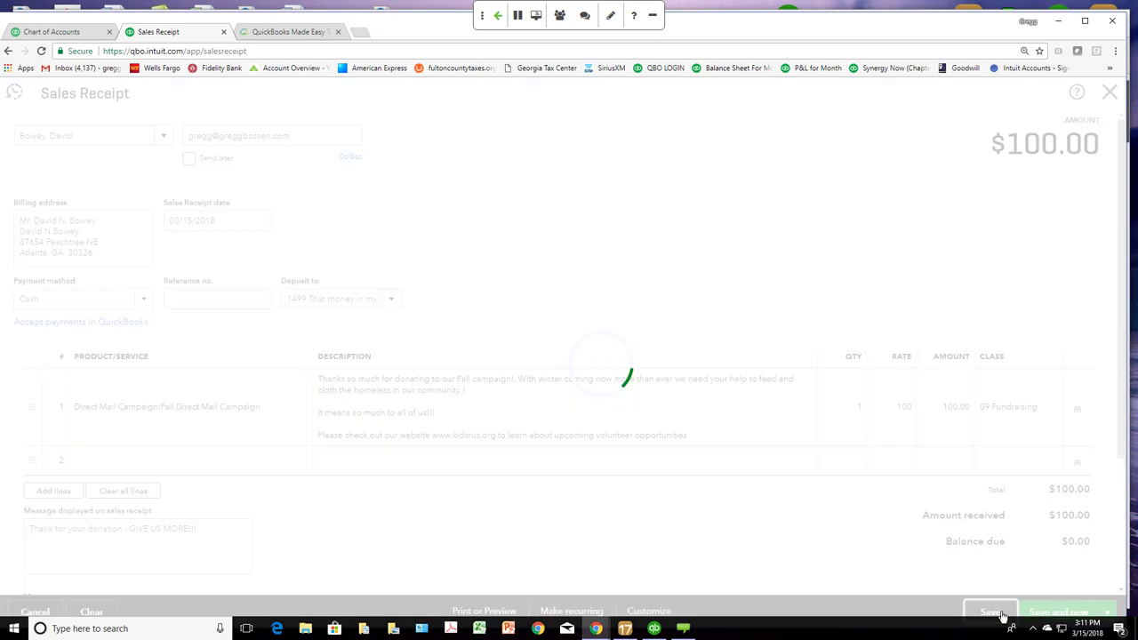
Step: Reload the Chart of Accounts and examine the updated balance of 1499 That money in my wallet!!!
left_click(49, 31)
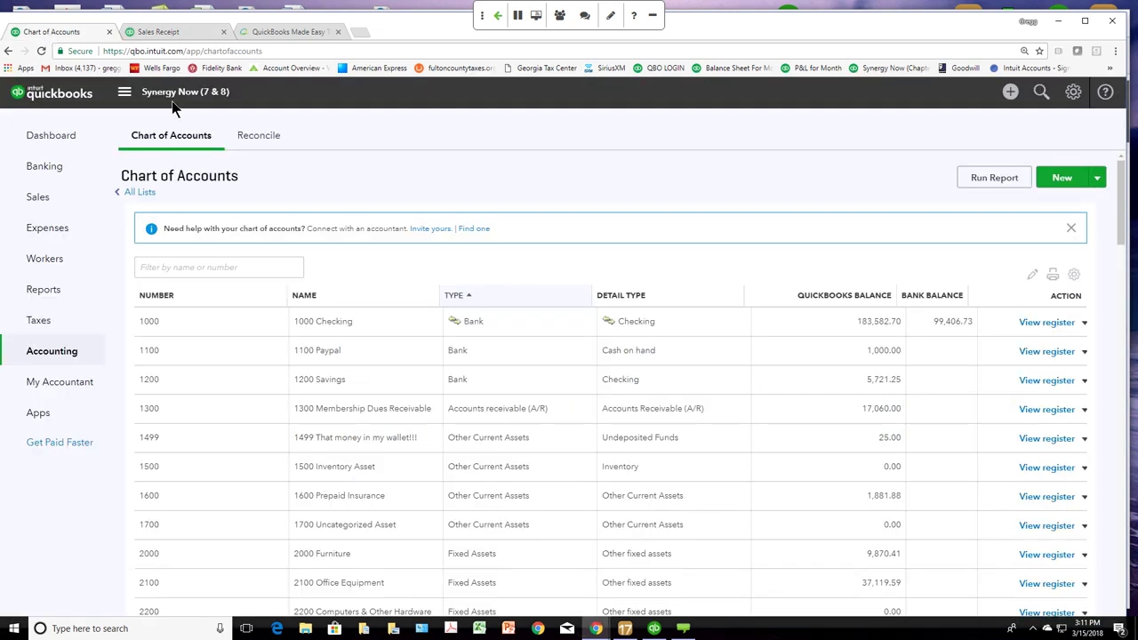
left_click(42, 51)
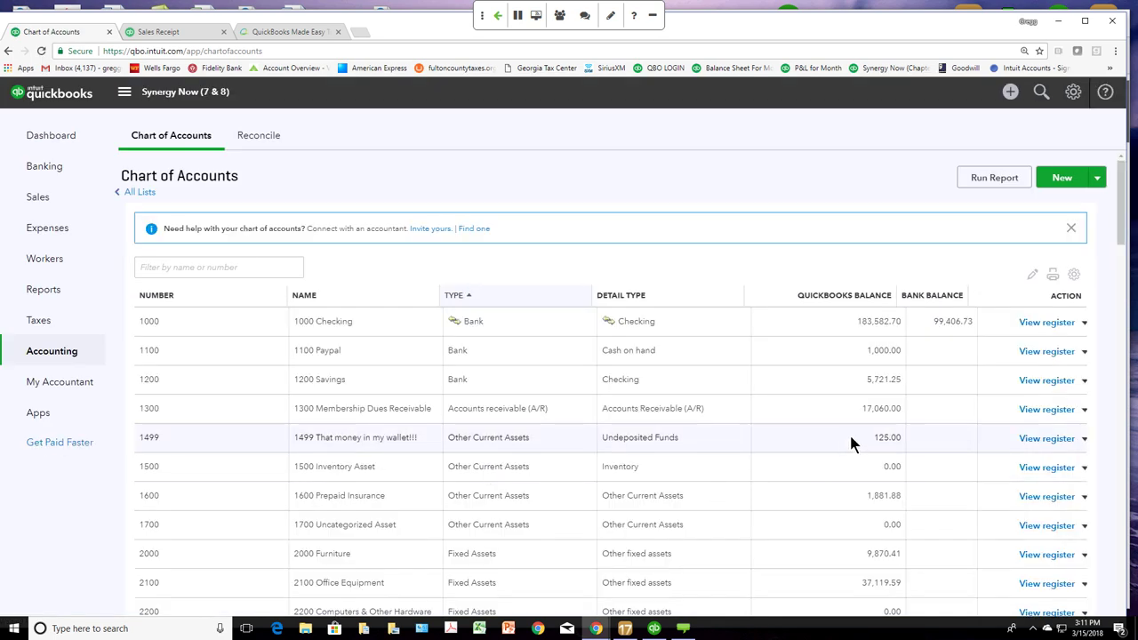
left_click_drag(898, 442, 908, 436)
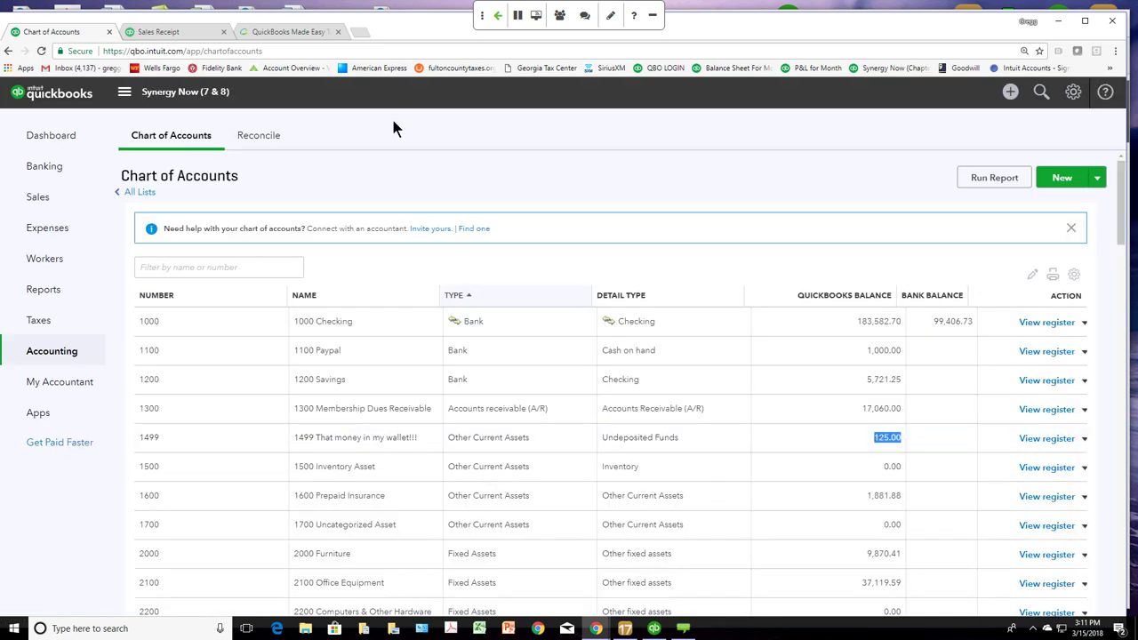
Step: Return to the saved $100 sales receipt and start a new one for the fourth customer in the list
left_click(202, 37)
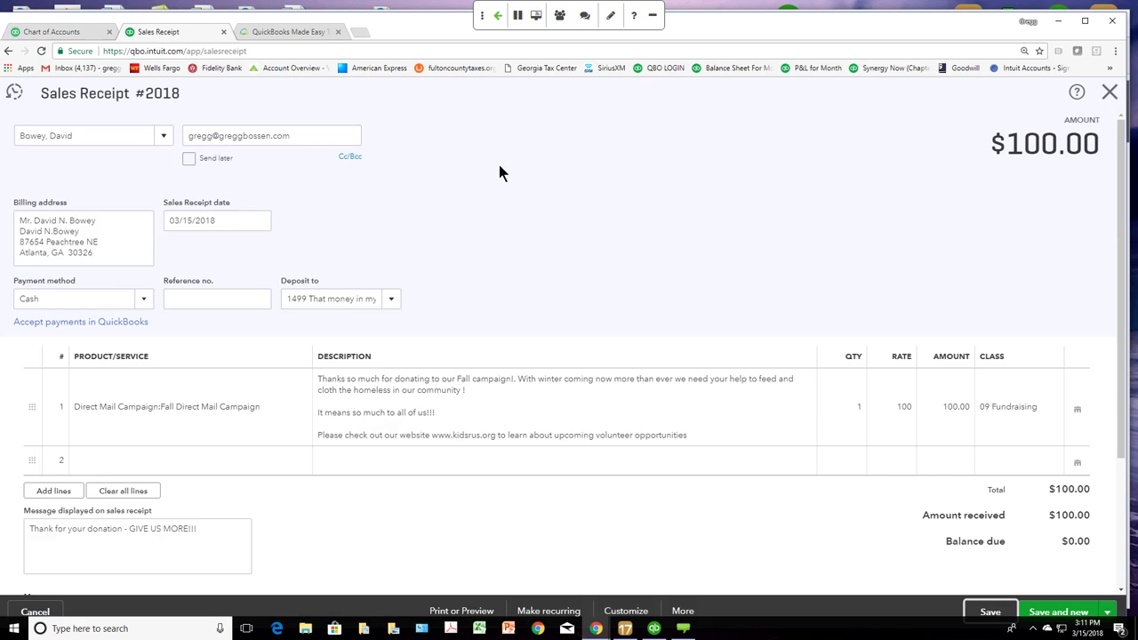
left_click(1054, 605)
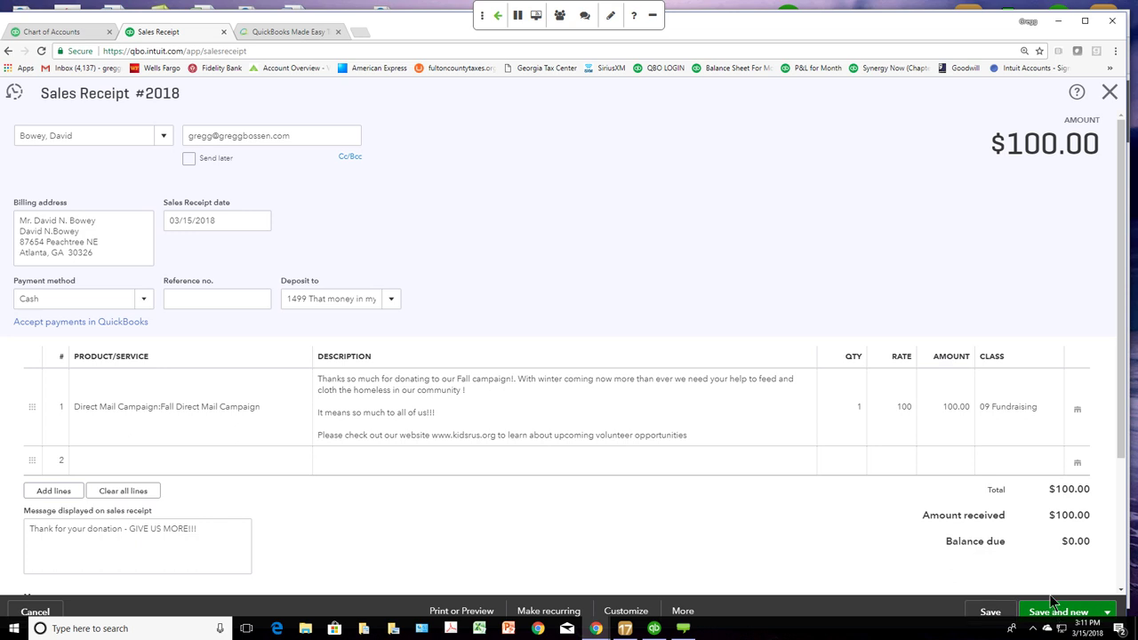
left_click(149, 133)
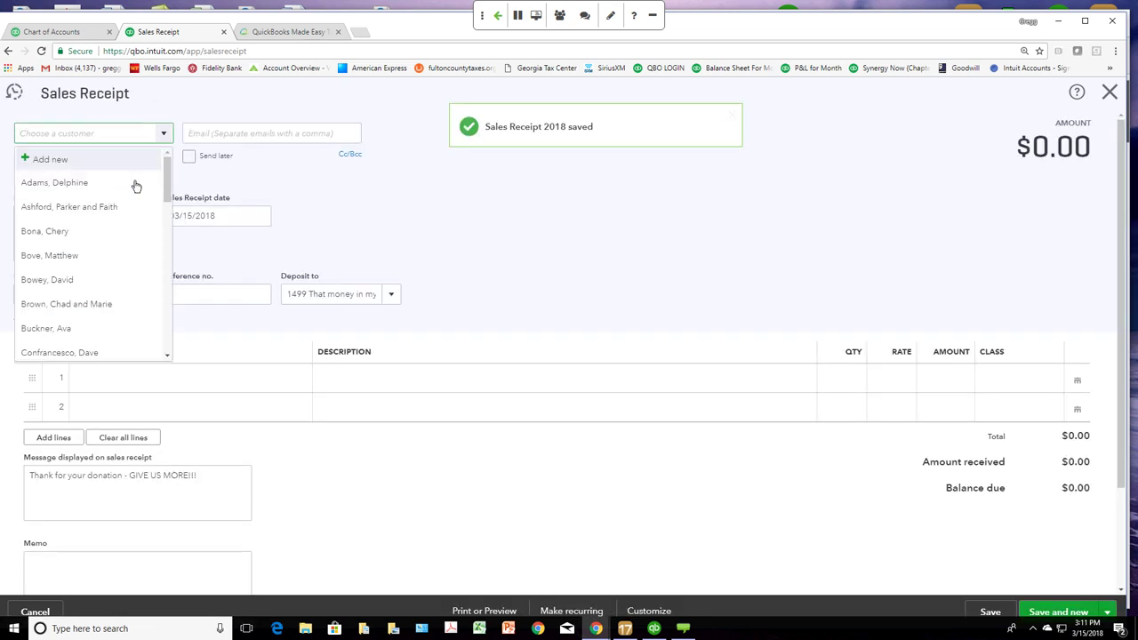
left_click(111, 256)
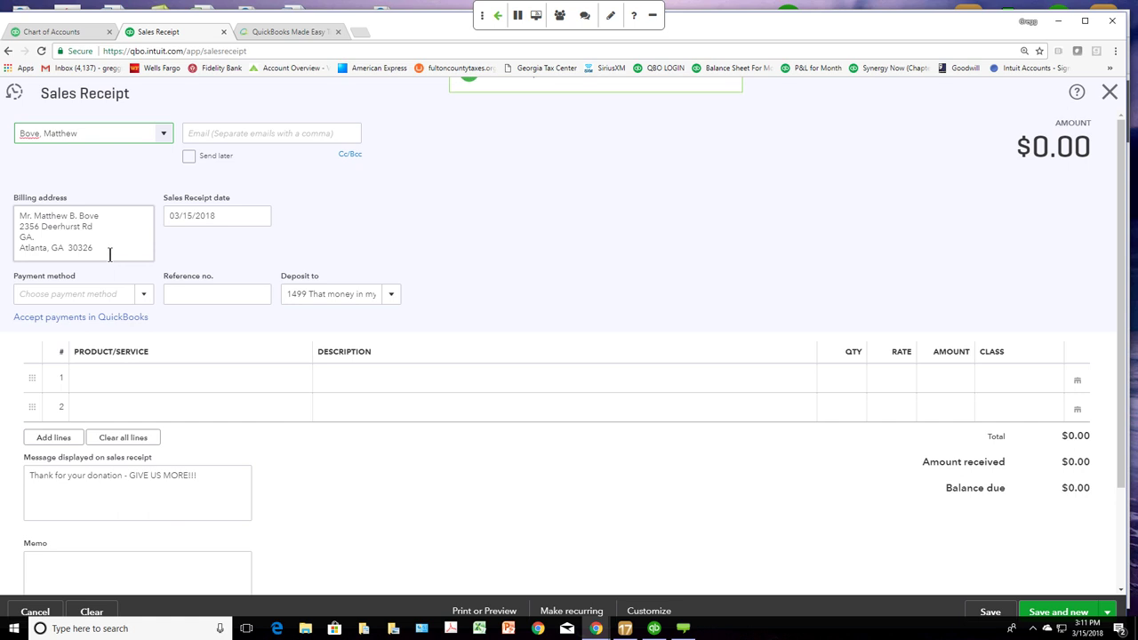
Step: Add Stripe as the receipt's new payment method, with 1499 That money in my wallet!!! as the deposit account
left_click(144, 300)
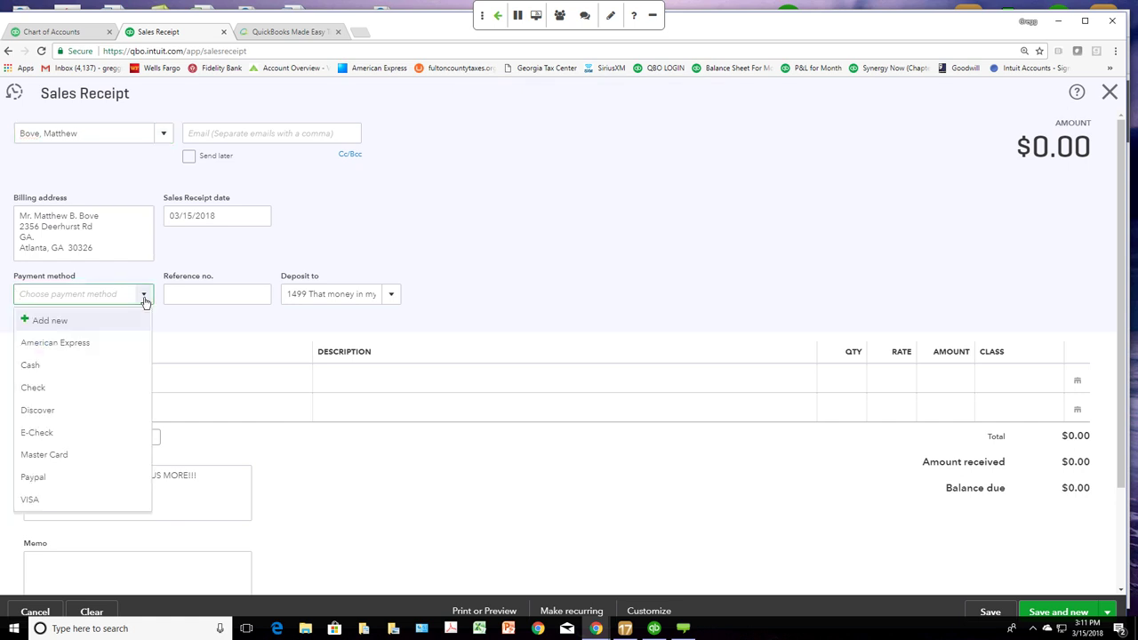
left_click(65, 322)
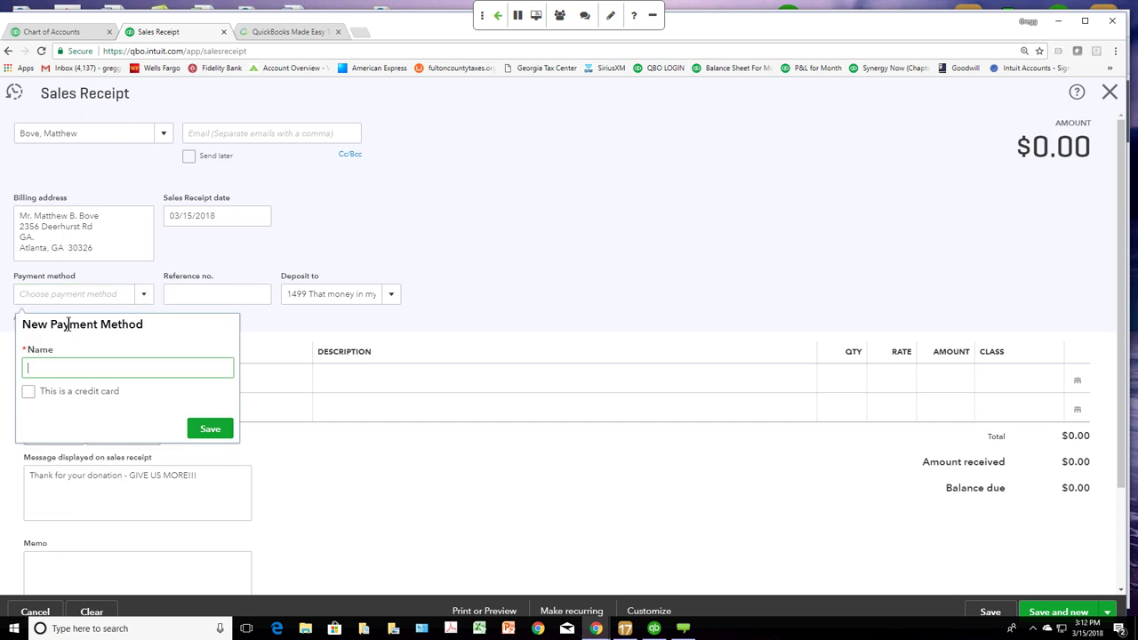
type("Stripe")
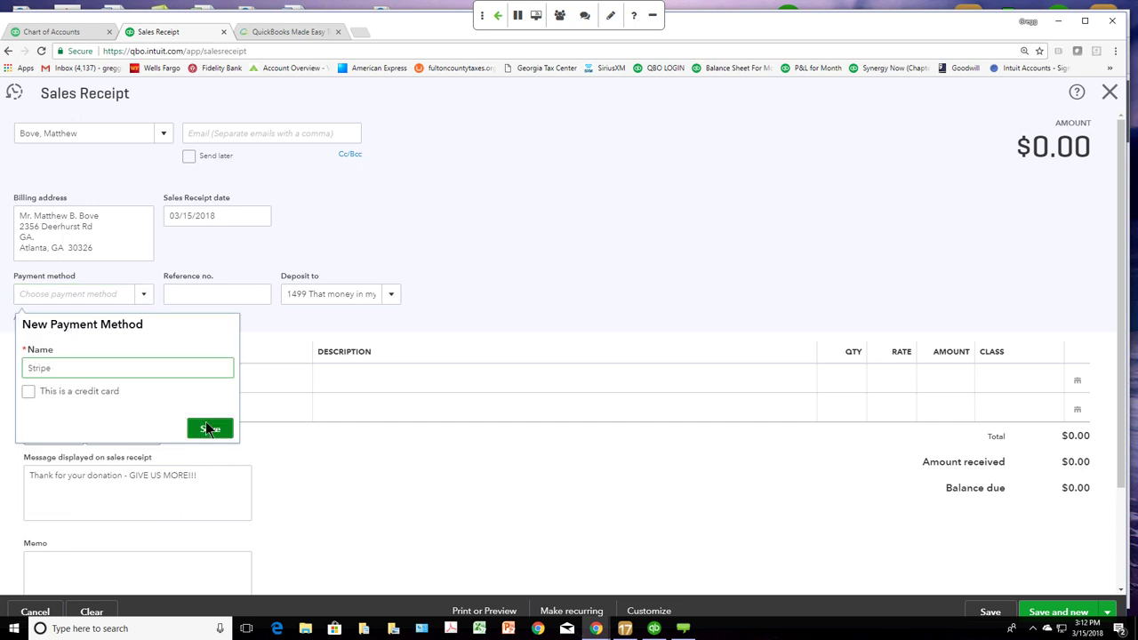
left_click(209, 431)
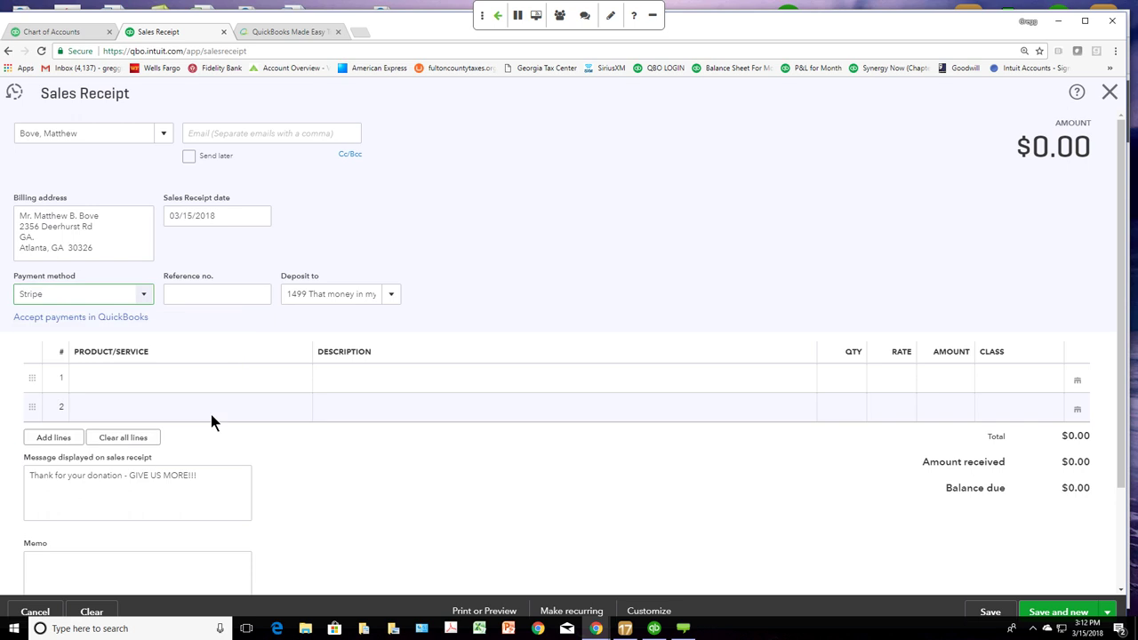
left_click(392, 296)
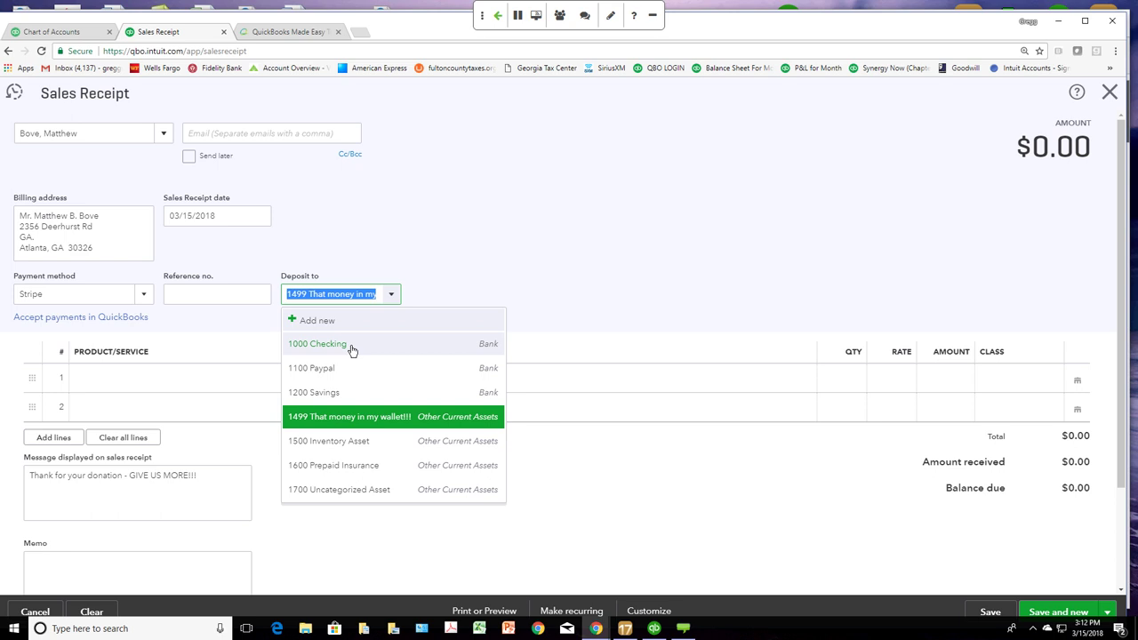
left_click(389, 302)
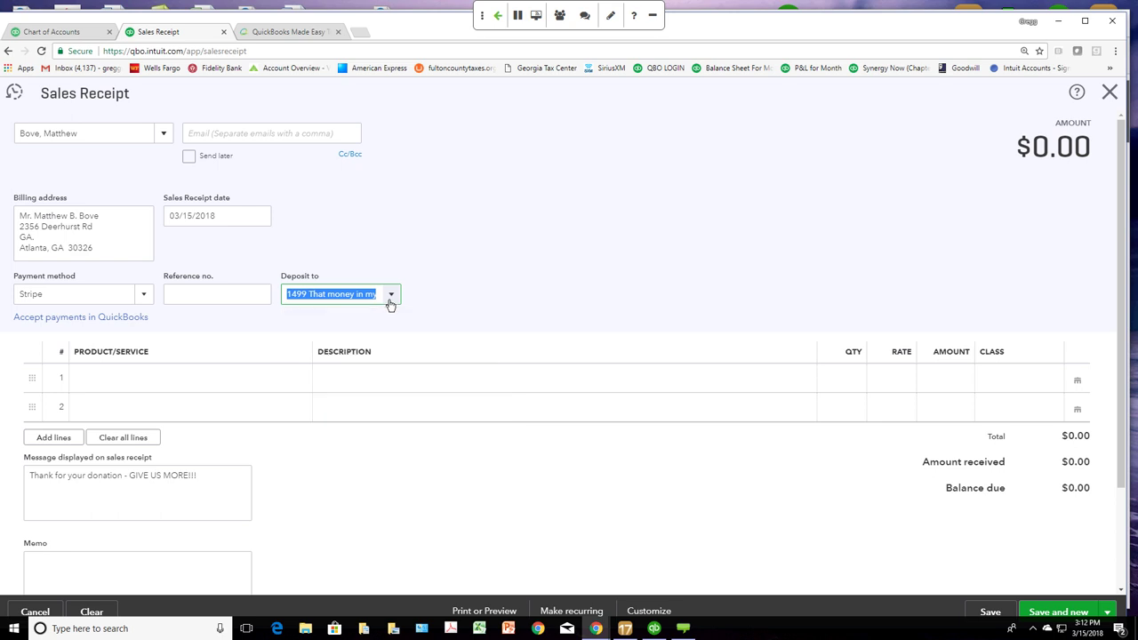
Step: Fill the receipt's first line with Sponsor Fee:Gold Sponsor and class 09 Fundraising, and save the receipt
left_click(297, 375)
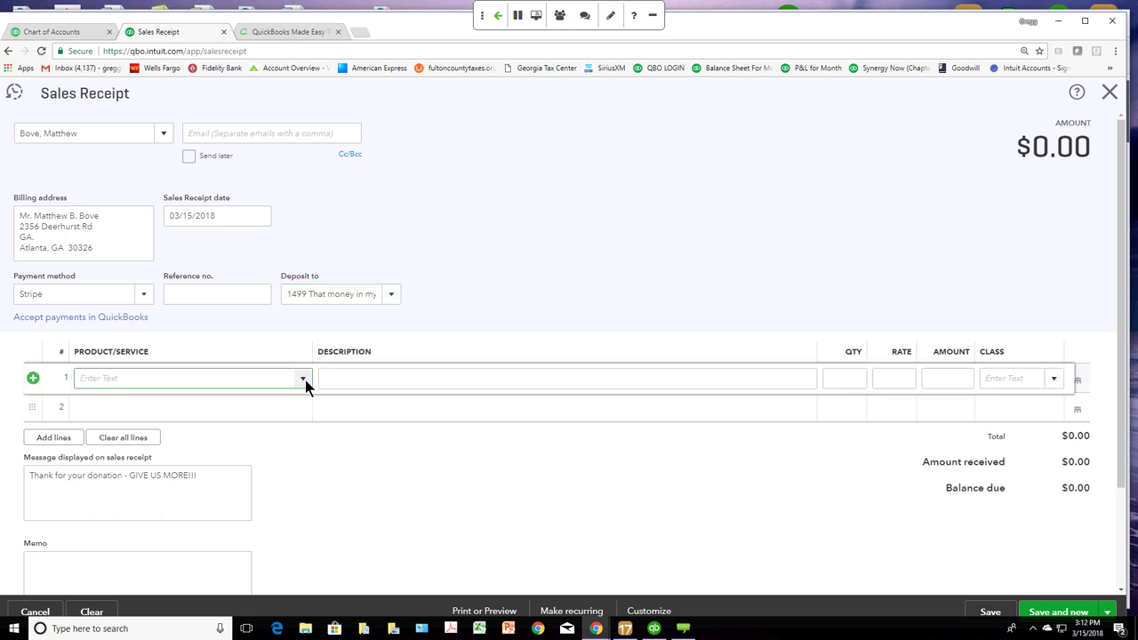
left_click(304, 379)
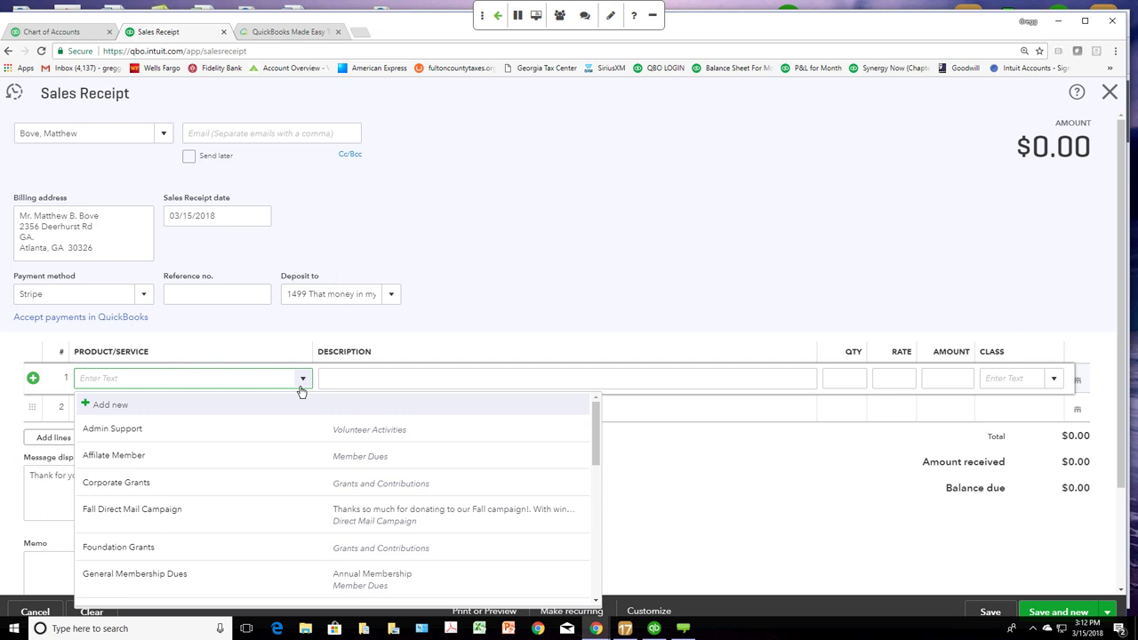
scroll(260, 483, "down", 1)
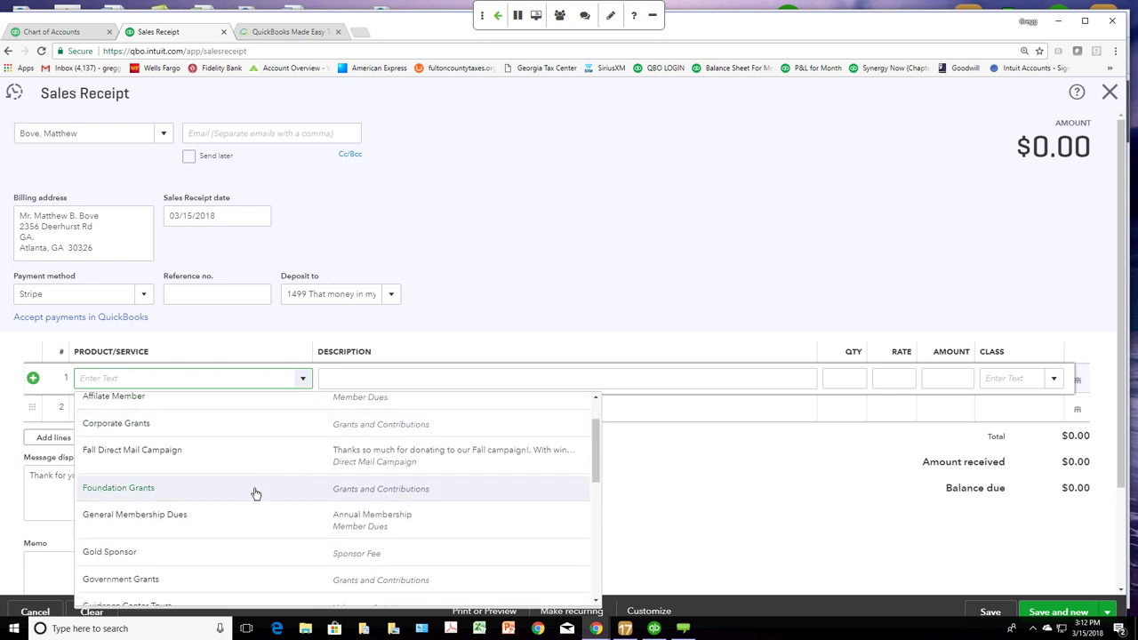
left_click(239, 553)
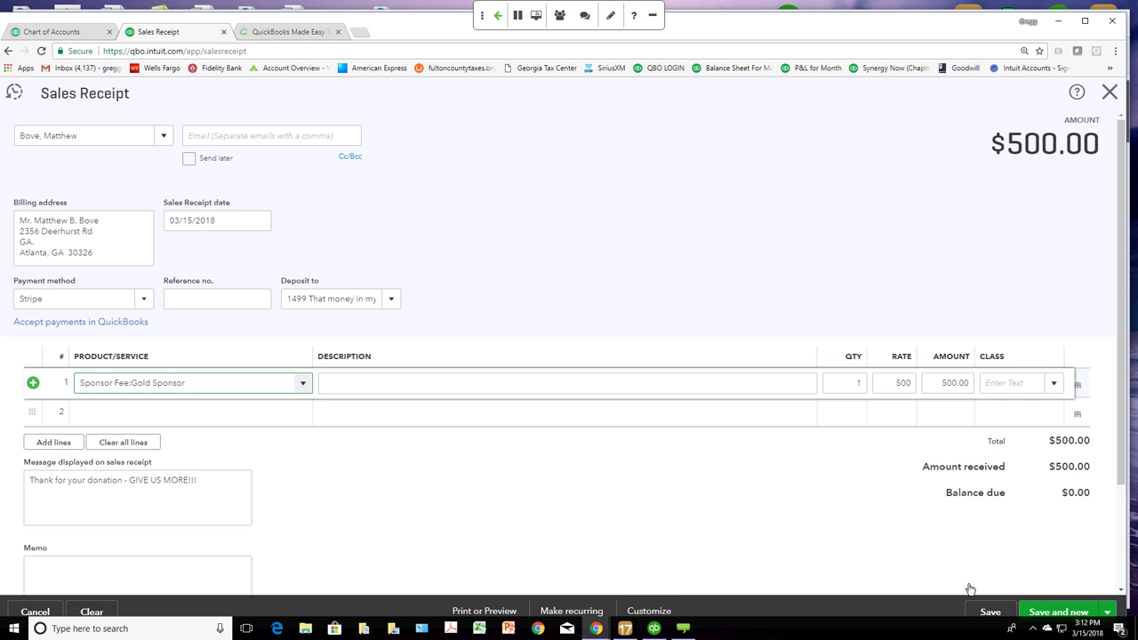
left_click(1055, 382)
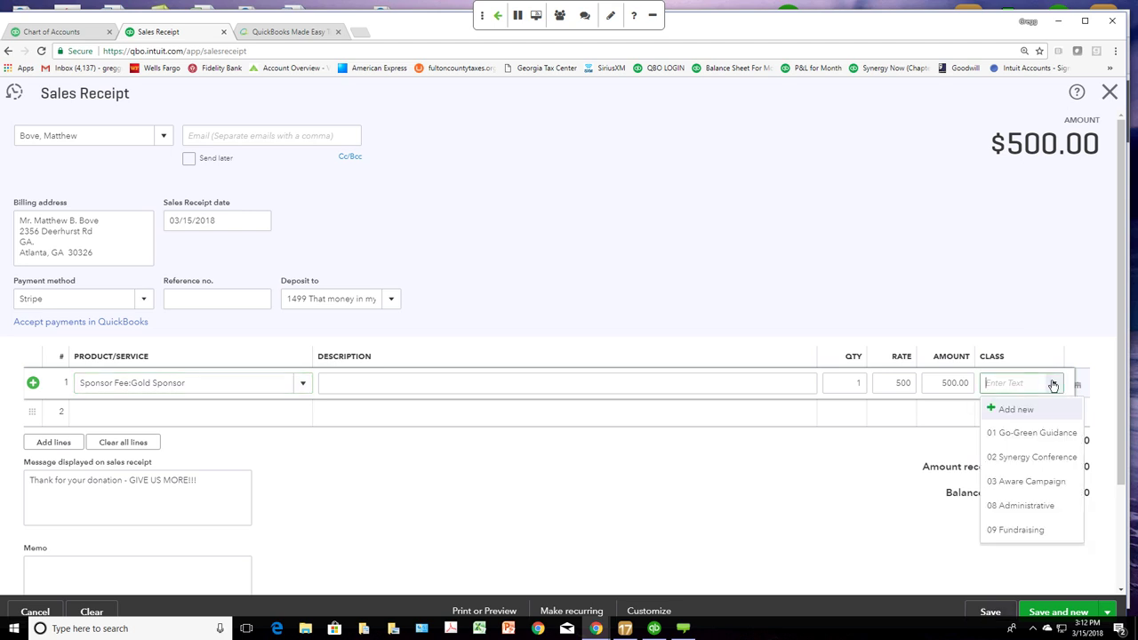
left_click(1044, 531)
left_click(990, 612)
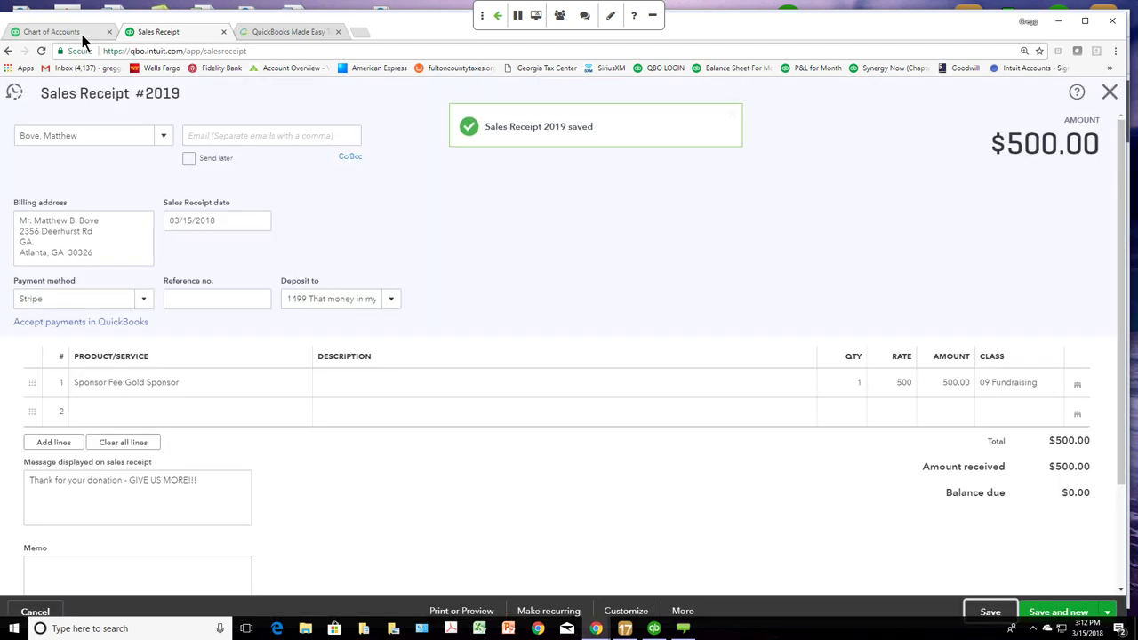
Step: Reload the Chart of Accounts and examine the balance of 1499 That money in my wallet!!! after the Stripe receipt
left_click(82, 35)
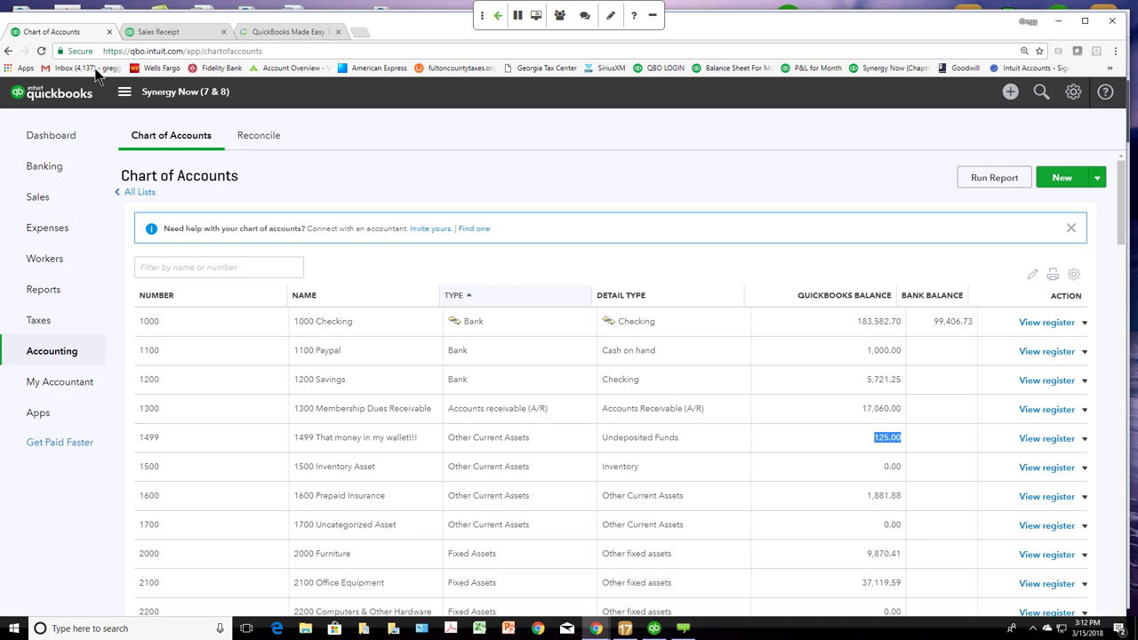
left_click(42, 52)
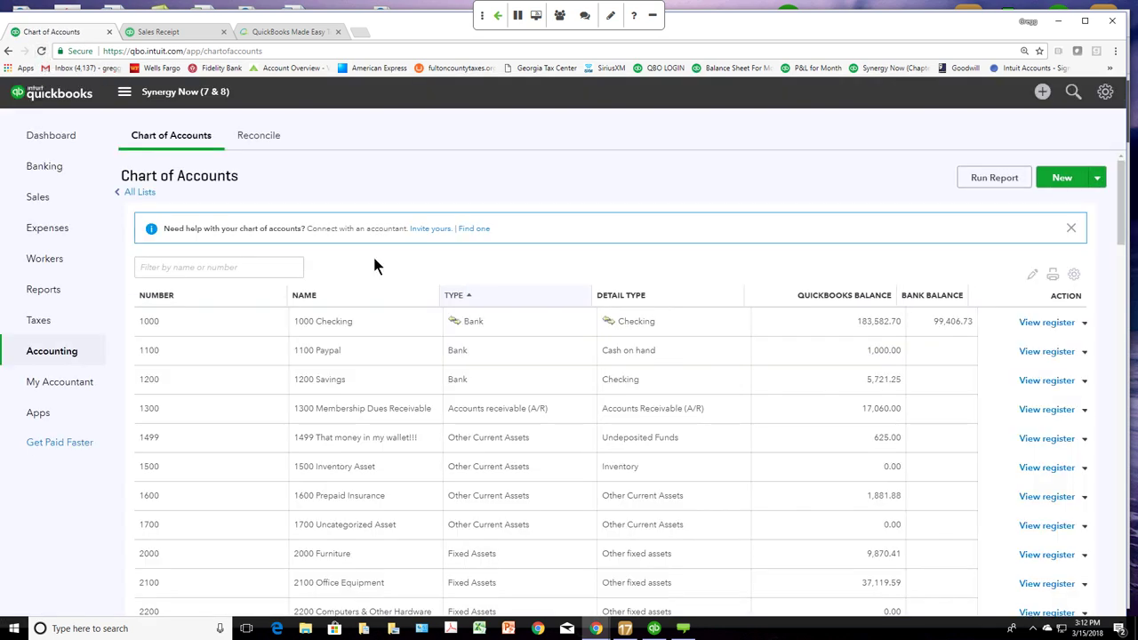
left_click_drag(902, 438, 871, 438)
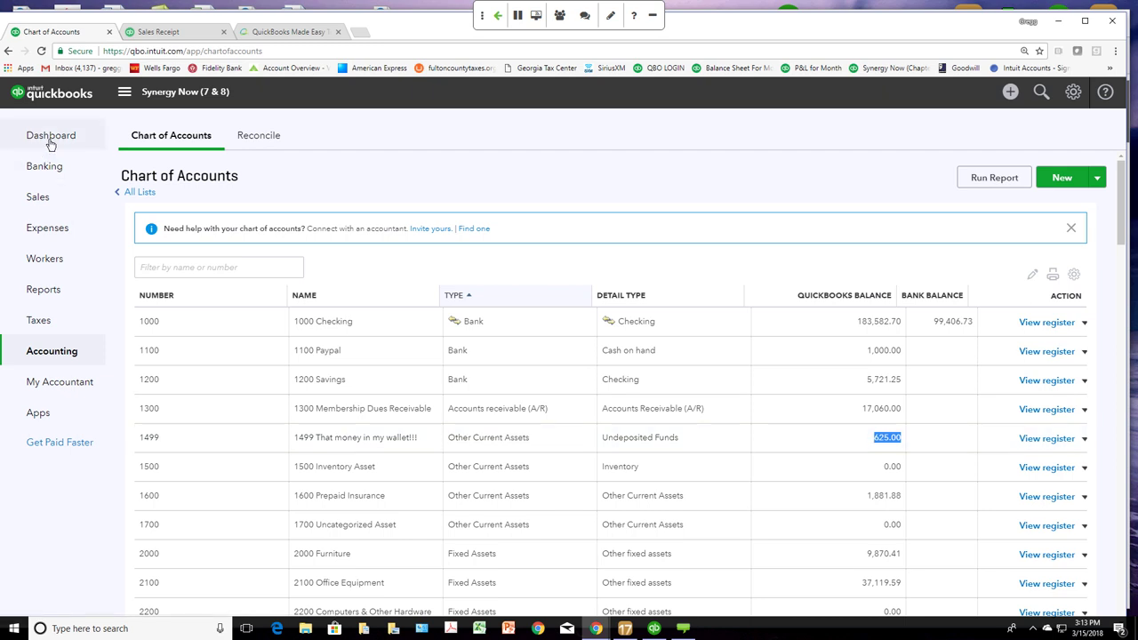
Step: Create a bank deposit to 1000 Checking and include the $100 cash sales receipt in it
left_click(1010, 92)
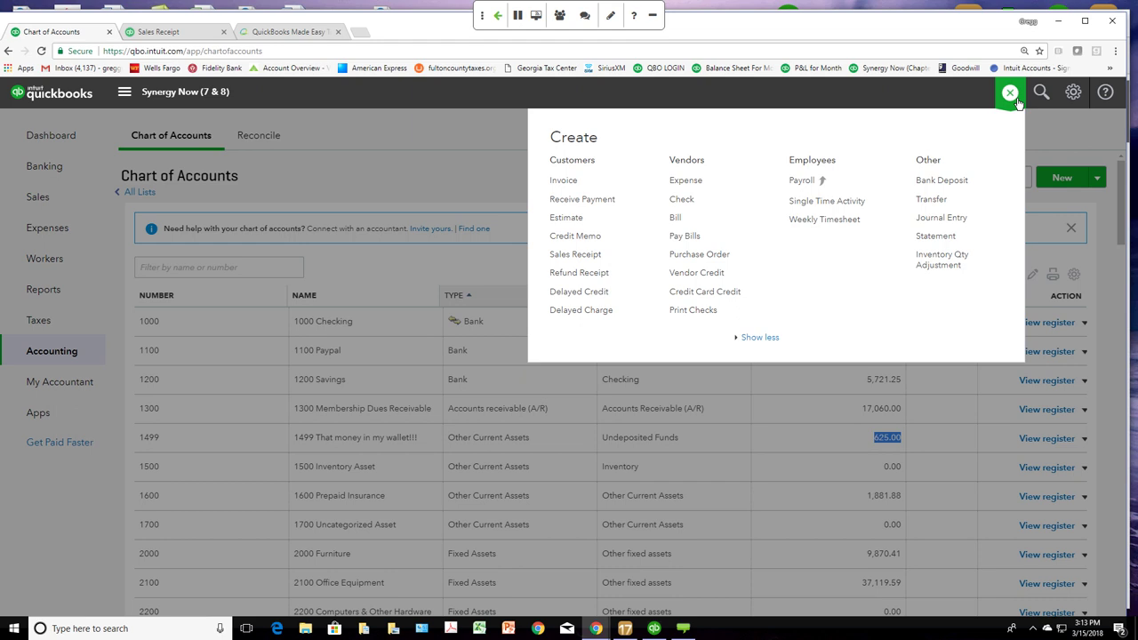
left_click(930, 182)
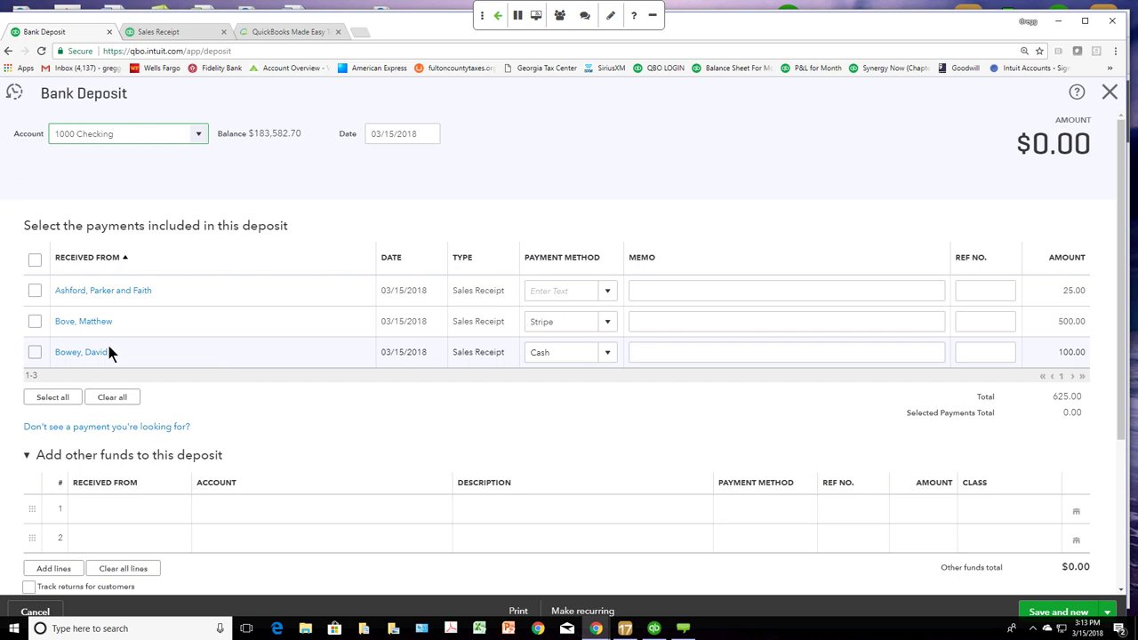
left_click(35, 353)
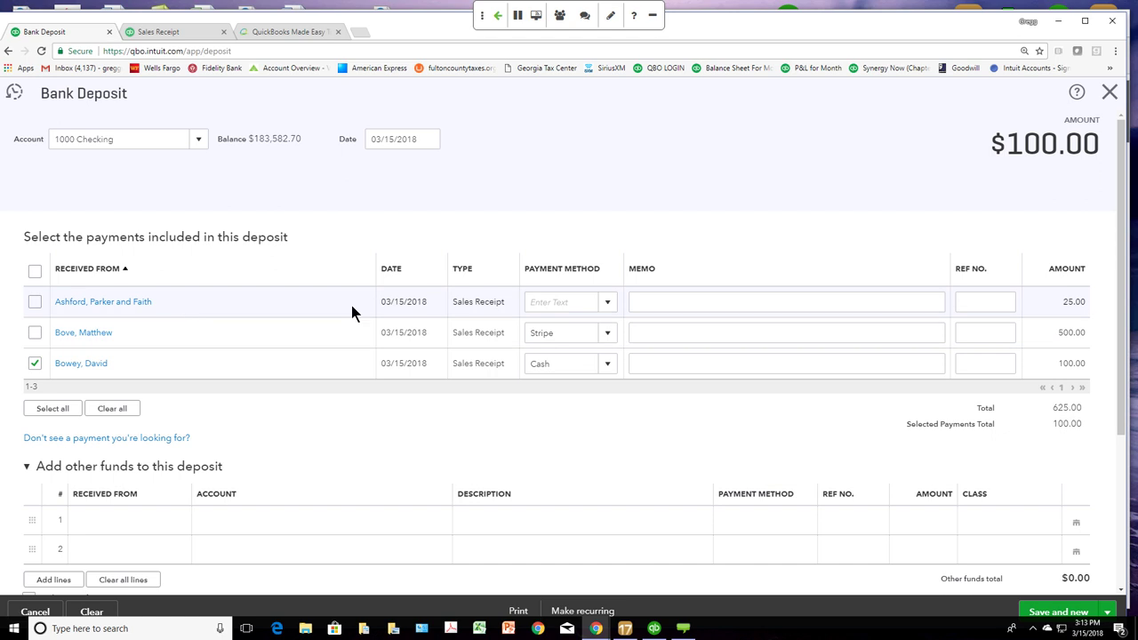
Step: Set the $25 receipt's payment method to Check and its reference number to 125 in the deposit's payment list
left_click(617, 304)
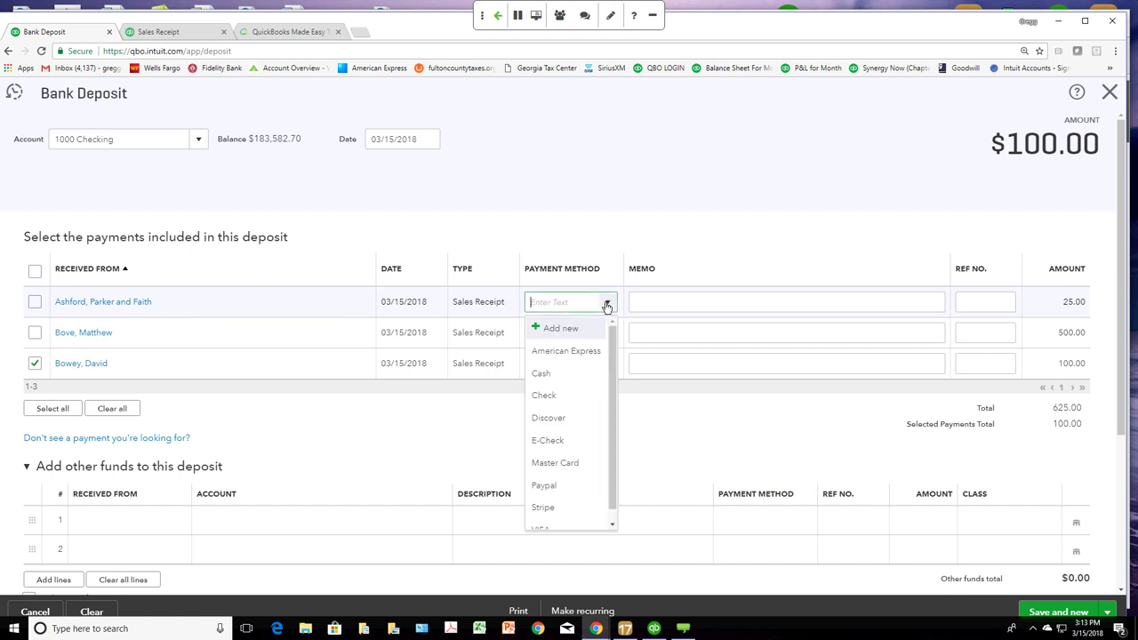
left_click(550, 396)
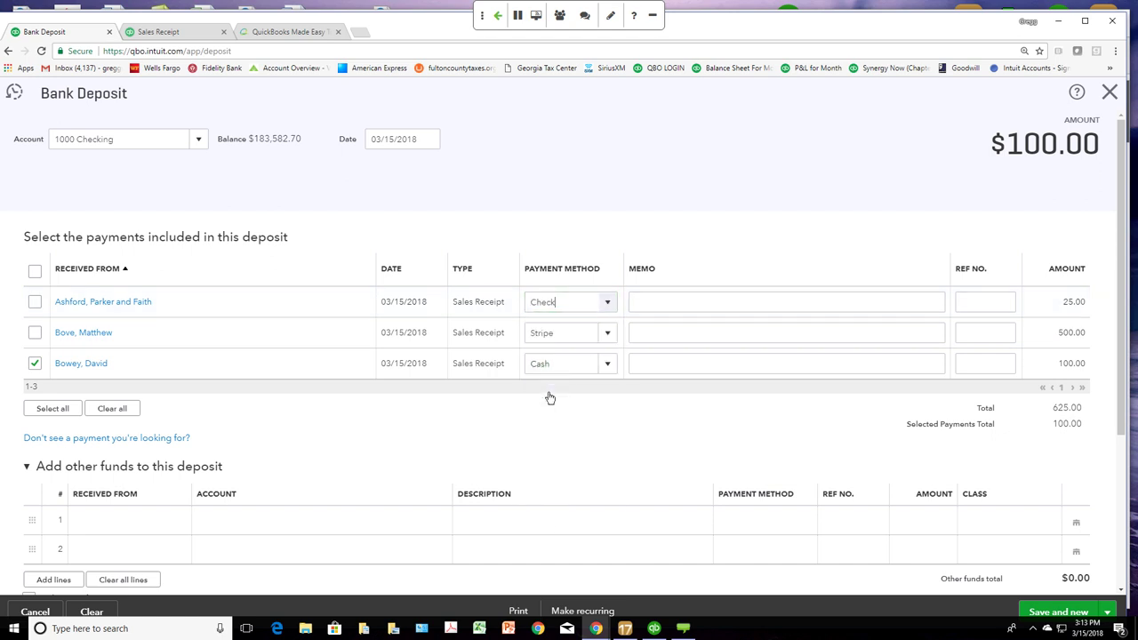
left_click(979, 302)
type("125")
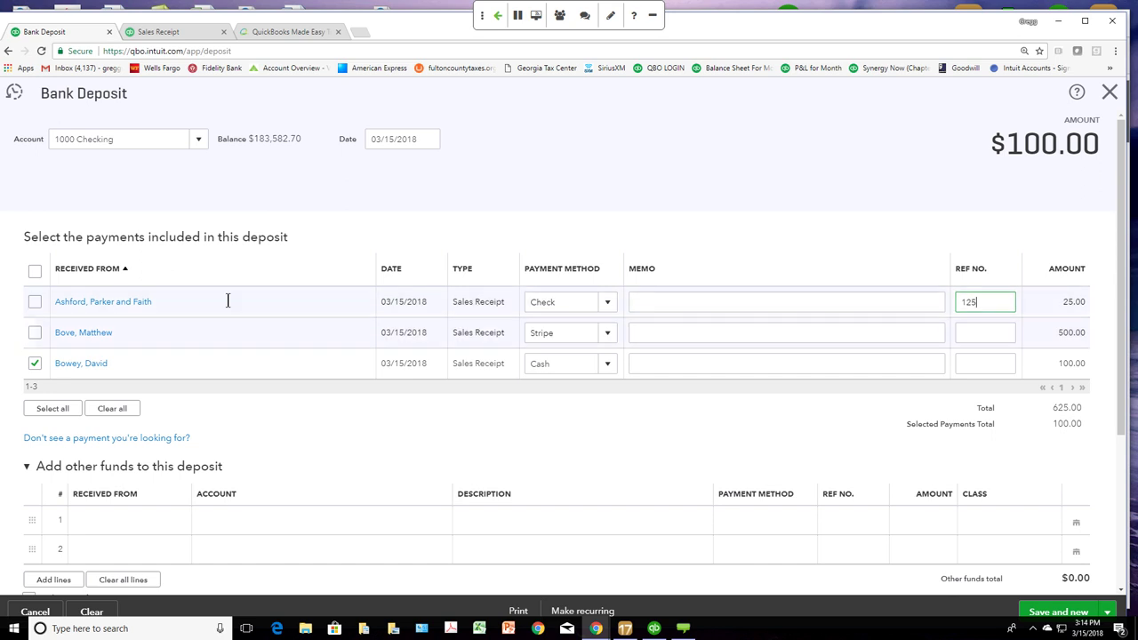
left_click(34, 310)
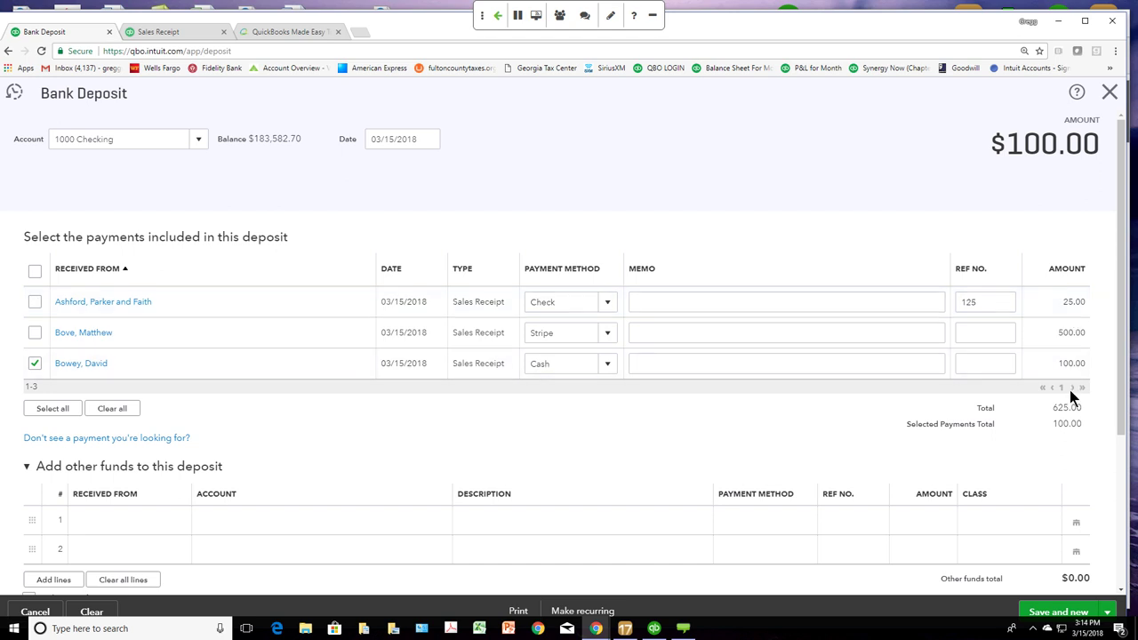
Step: Review and save the $100 deposit, and reload the Chart of Accounts to examine the 1000 Checking and 1499 balances
scroll(1071, 391, "down", 1)
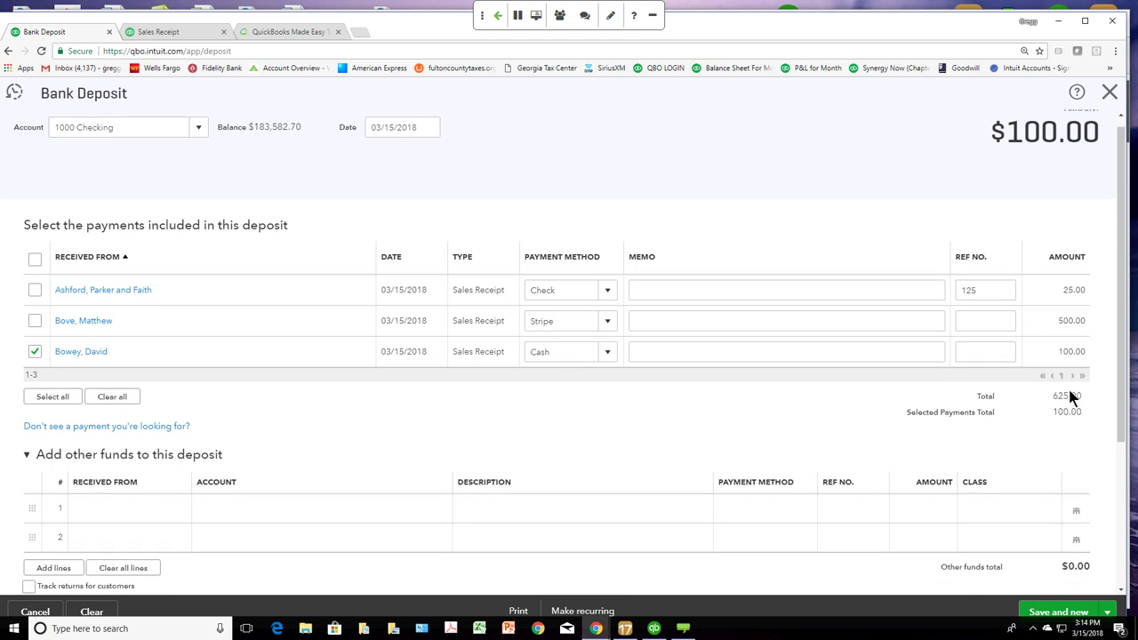
scroll(1070, 397, "down", 2)
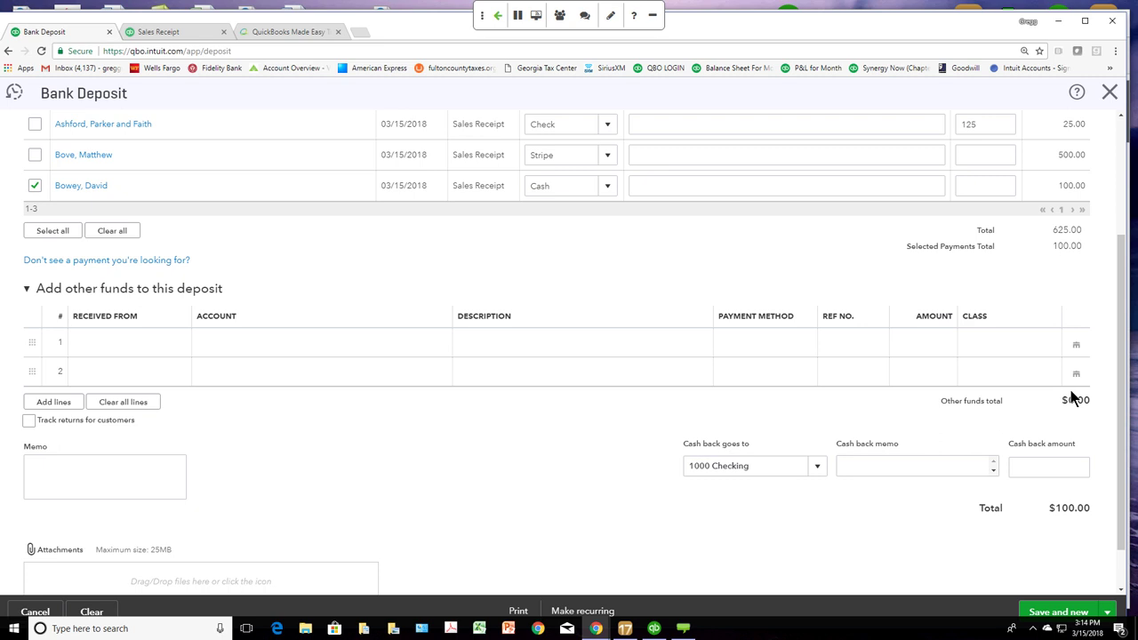
scroll(1071, 396, "up", 1)
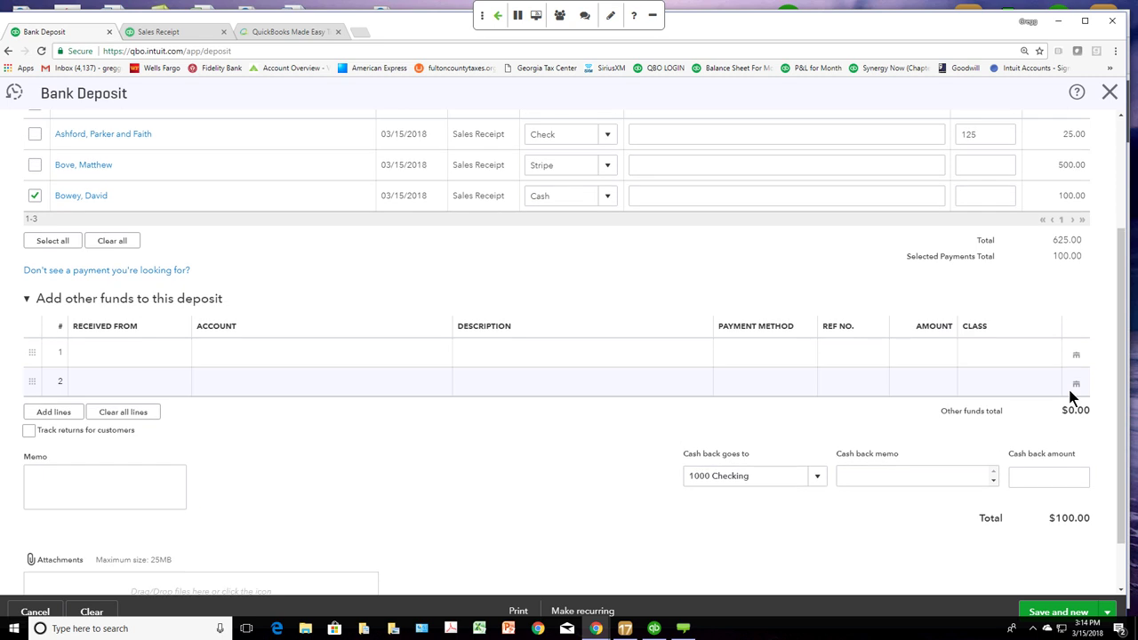
scroll(1071, 396, "up", 3)
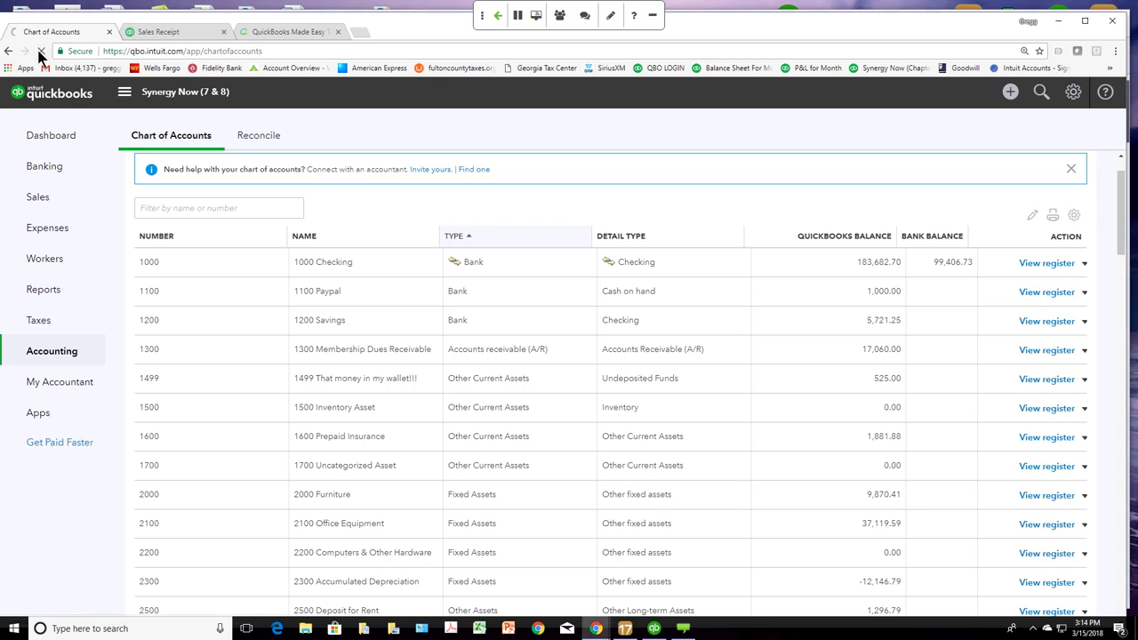
left_click(40, 54)
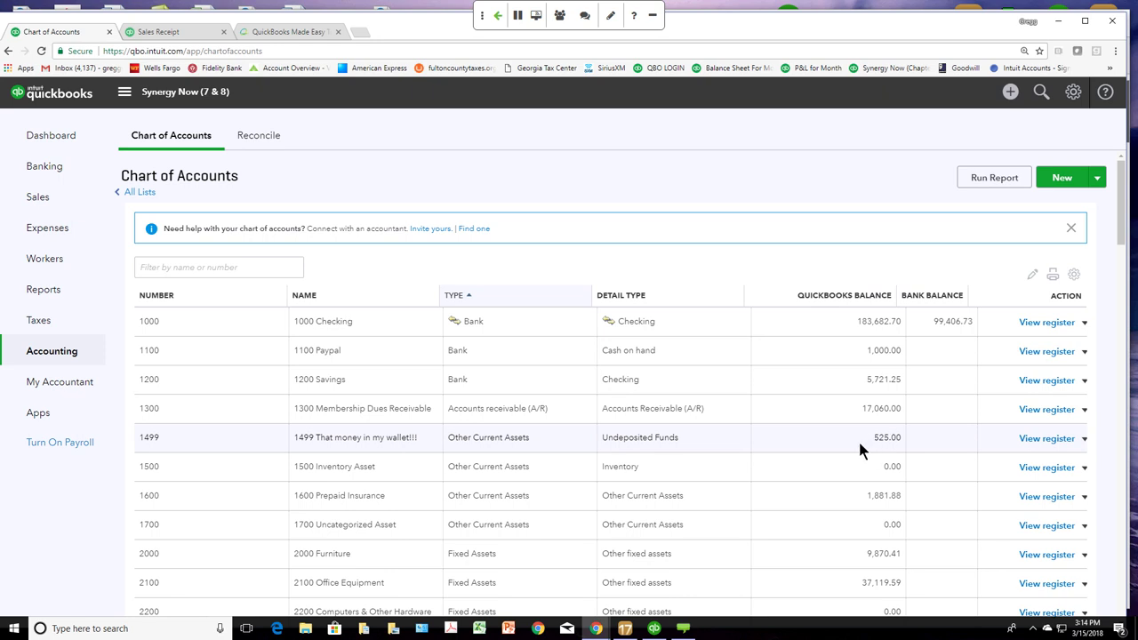
Step: Close the $500 sales receipt and open a new bank deposit to 1000 Checking for the remaining payments
left_click(169, 31)
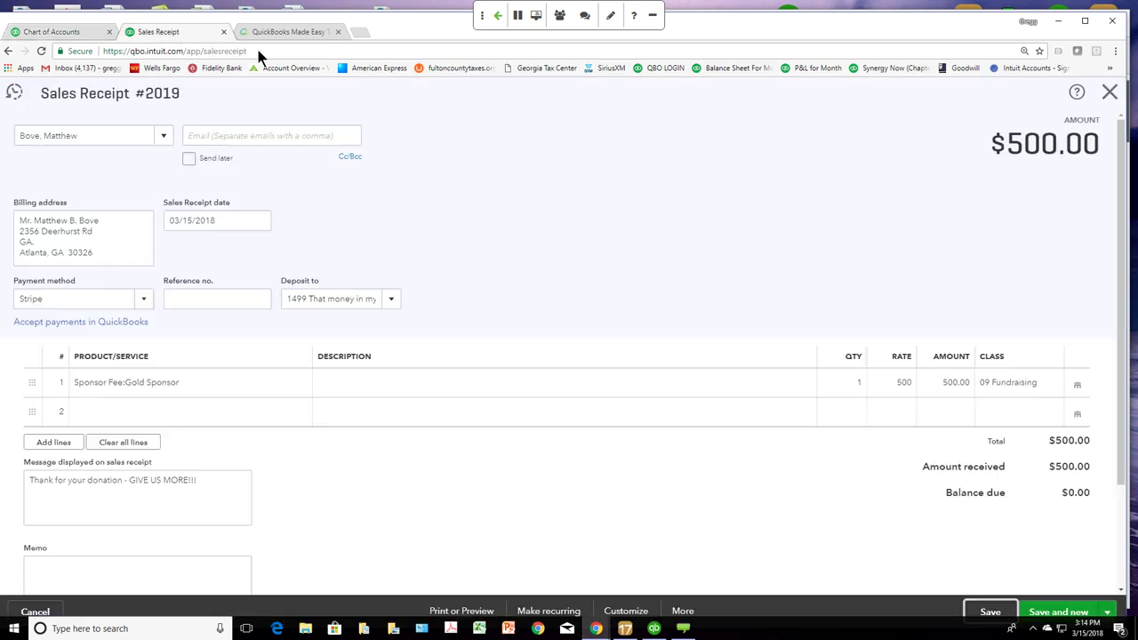
left_click(1110, 91)
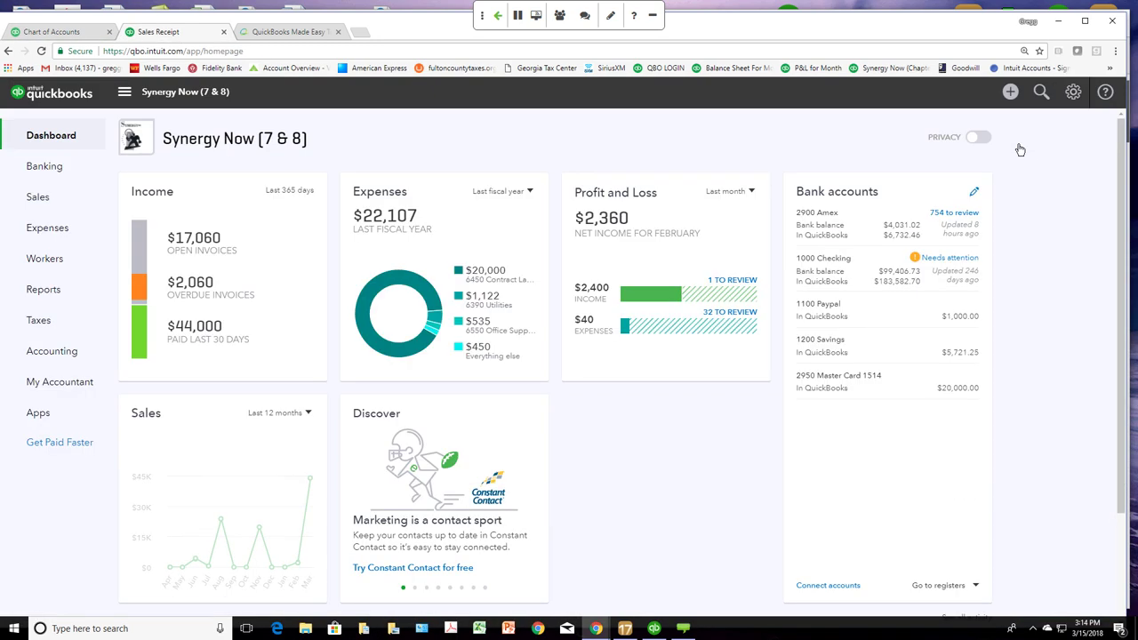
left_click(1011, 95)
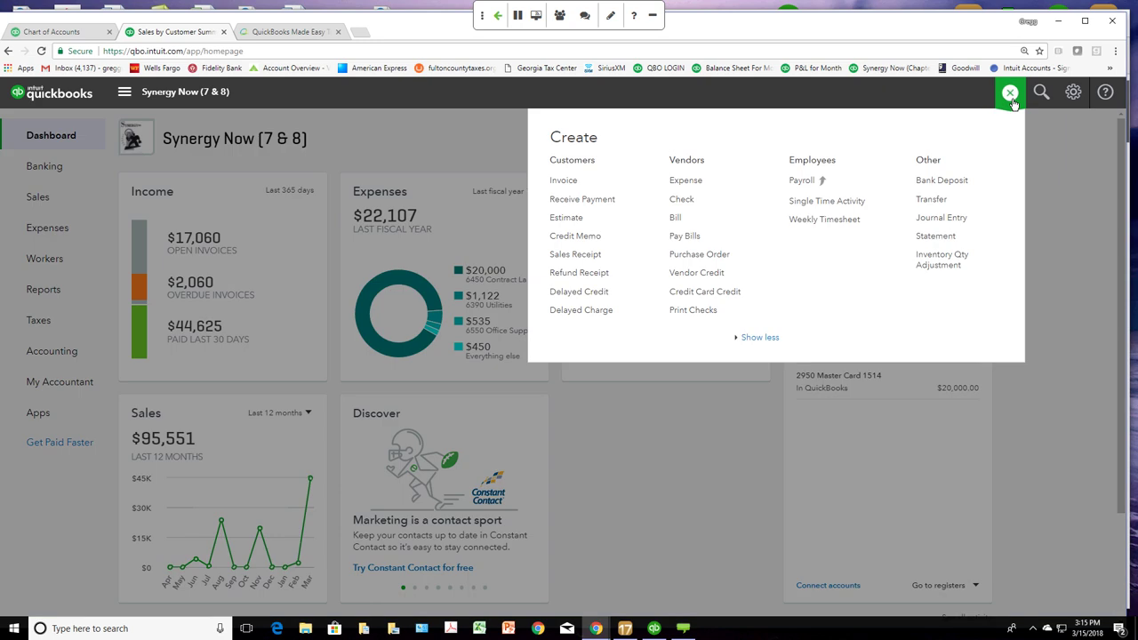
left_click(947, 180)
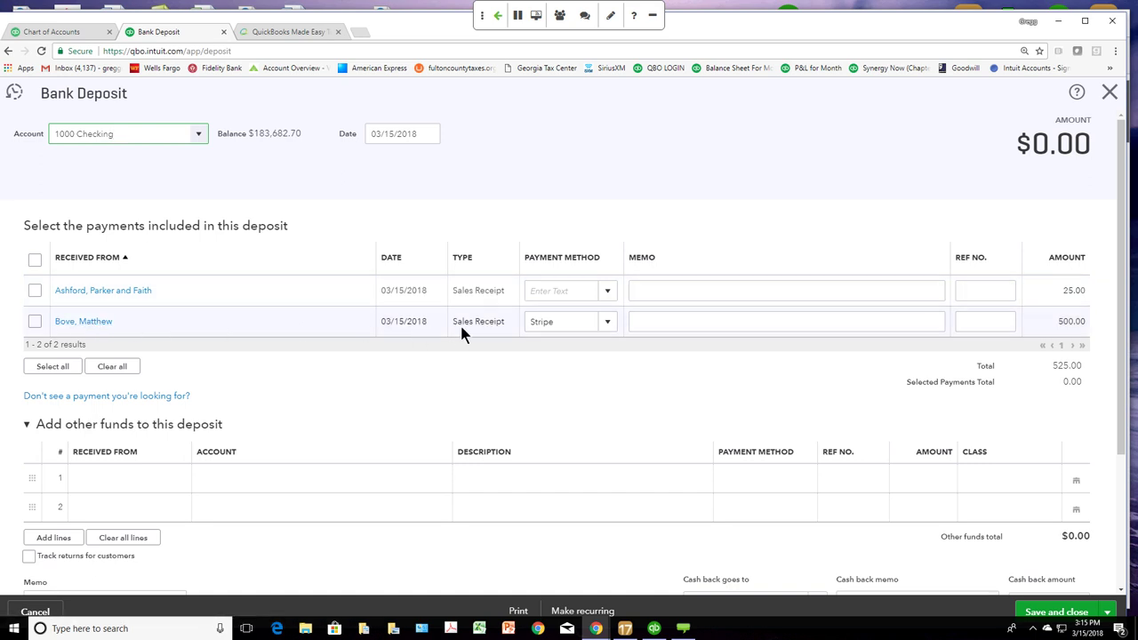
Step: Include the $500 Stripe sales receipt in the deposit and add a Credit Card Merchant Fees line of -12.58
left_click(34, 322)
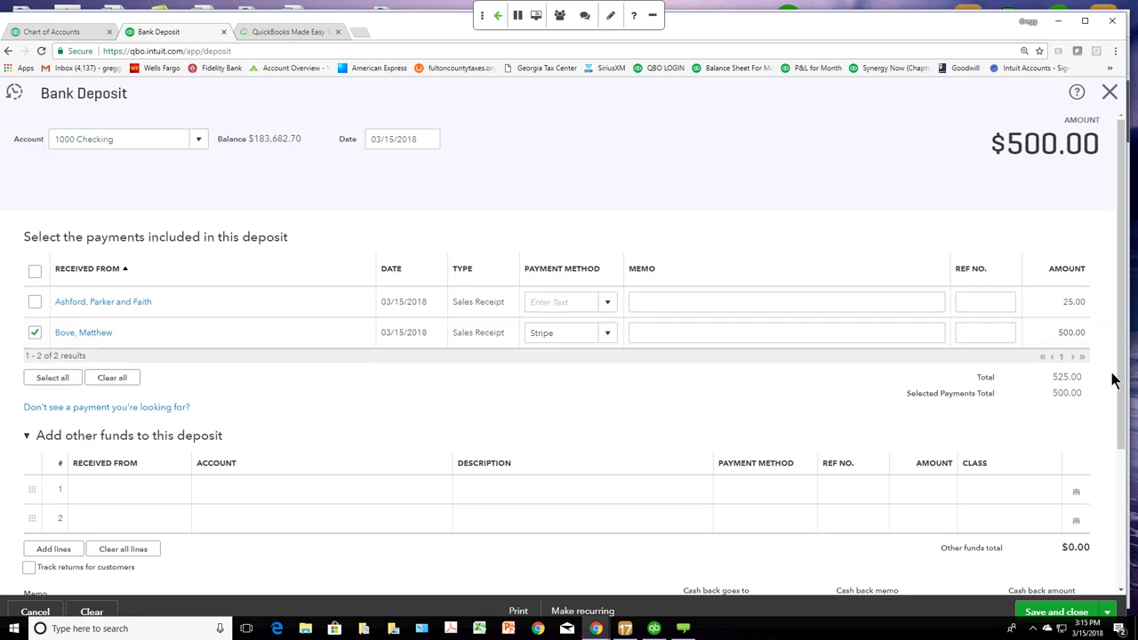
left_click_drag(1121, 377, 1125, 409)
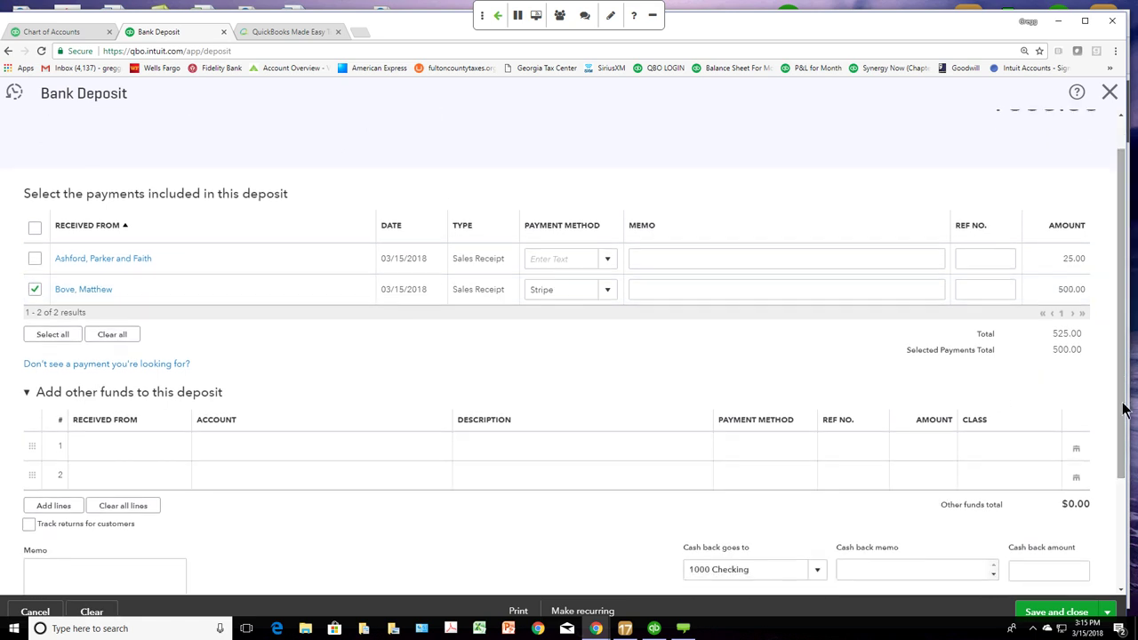
left_click(428, 449)
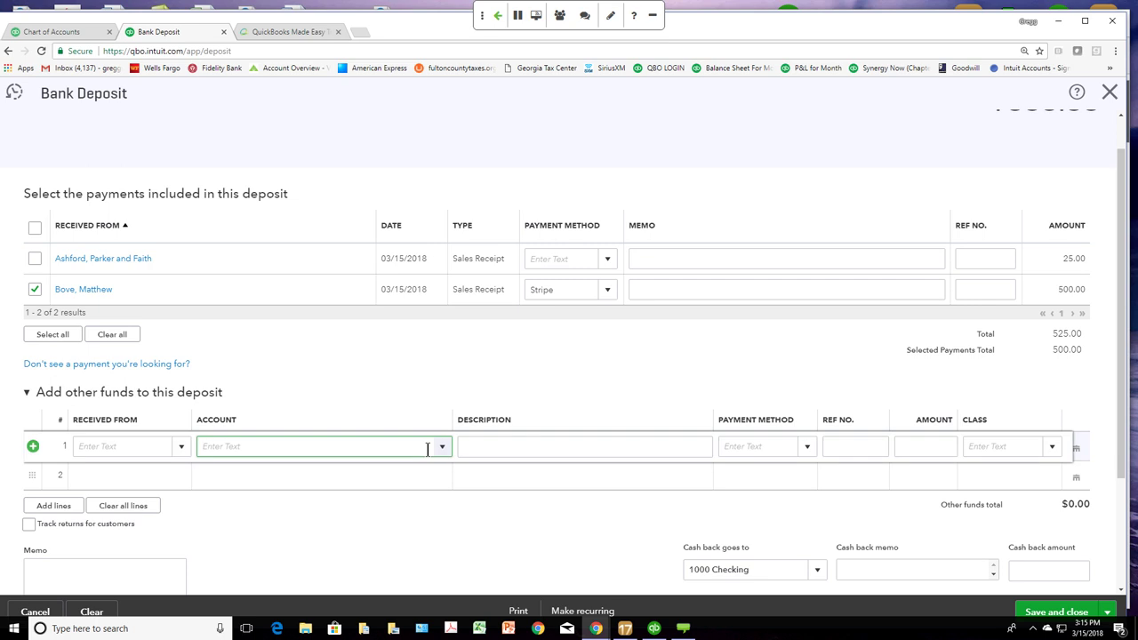
type("cred")
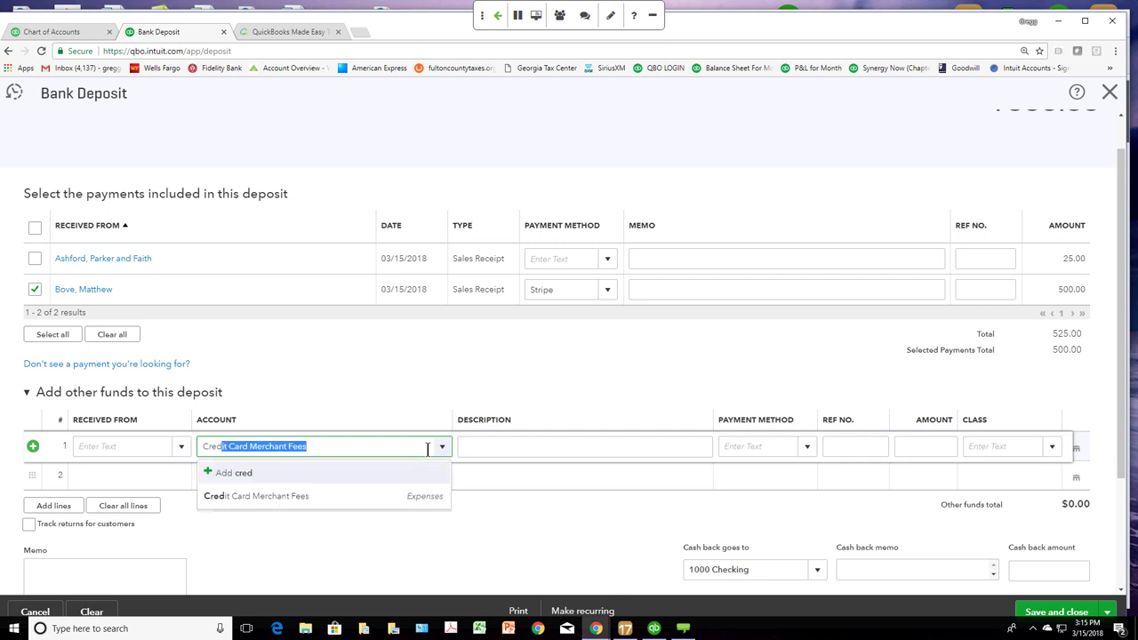
left_click(321, 496)
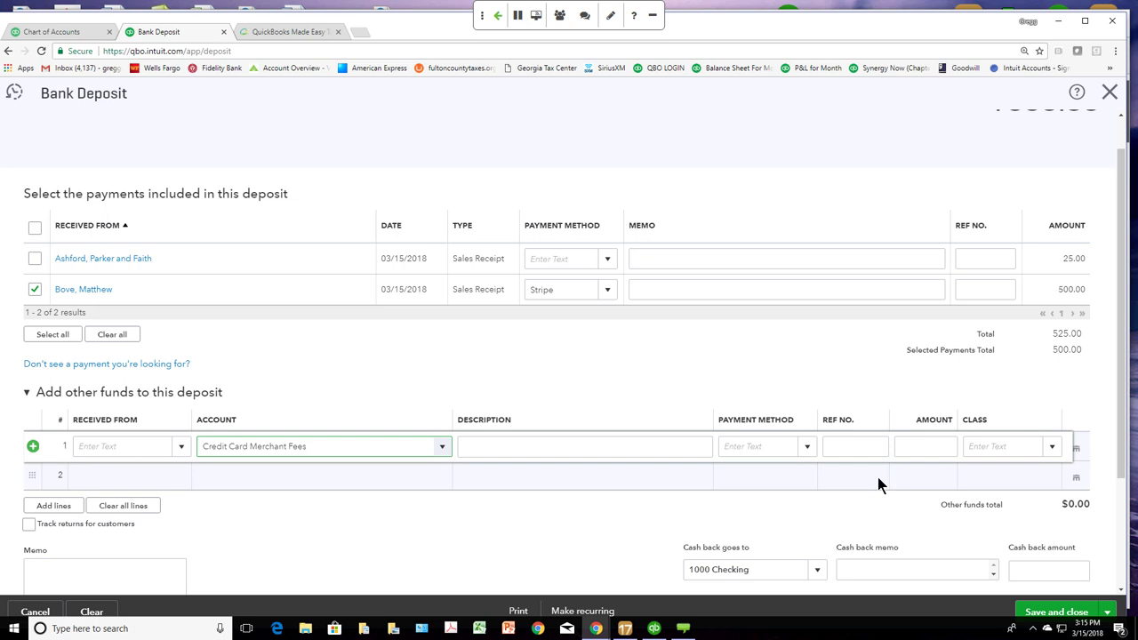
left_click(927, 447)
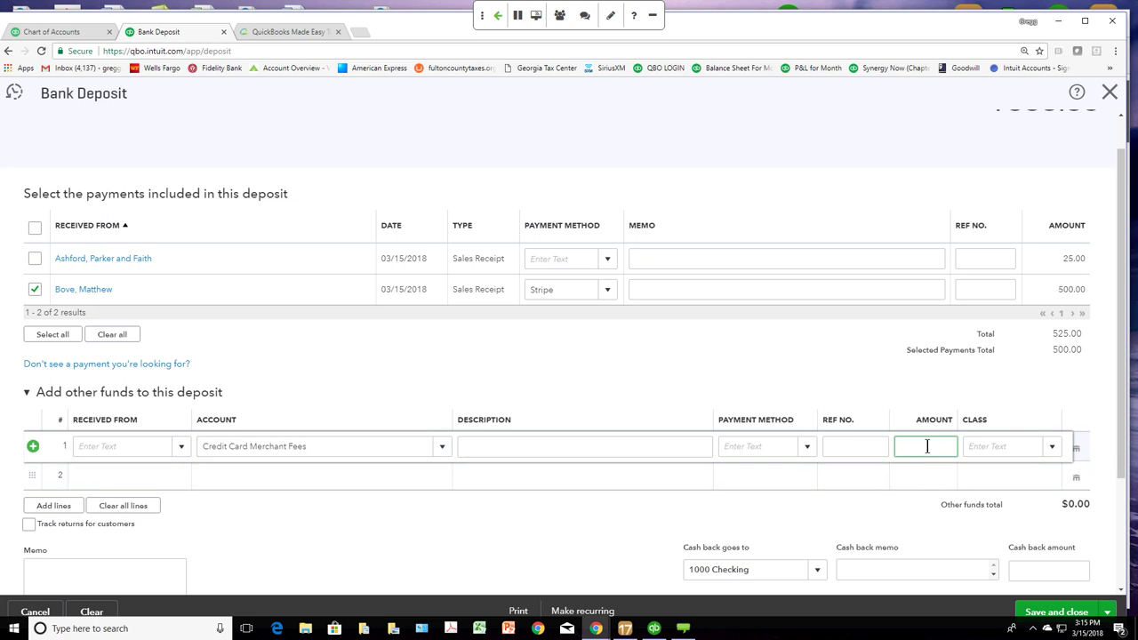
type("-12.58")
Step: Assign the merchant fees line to the class 08 Administrative
left_click(1054, 448)
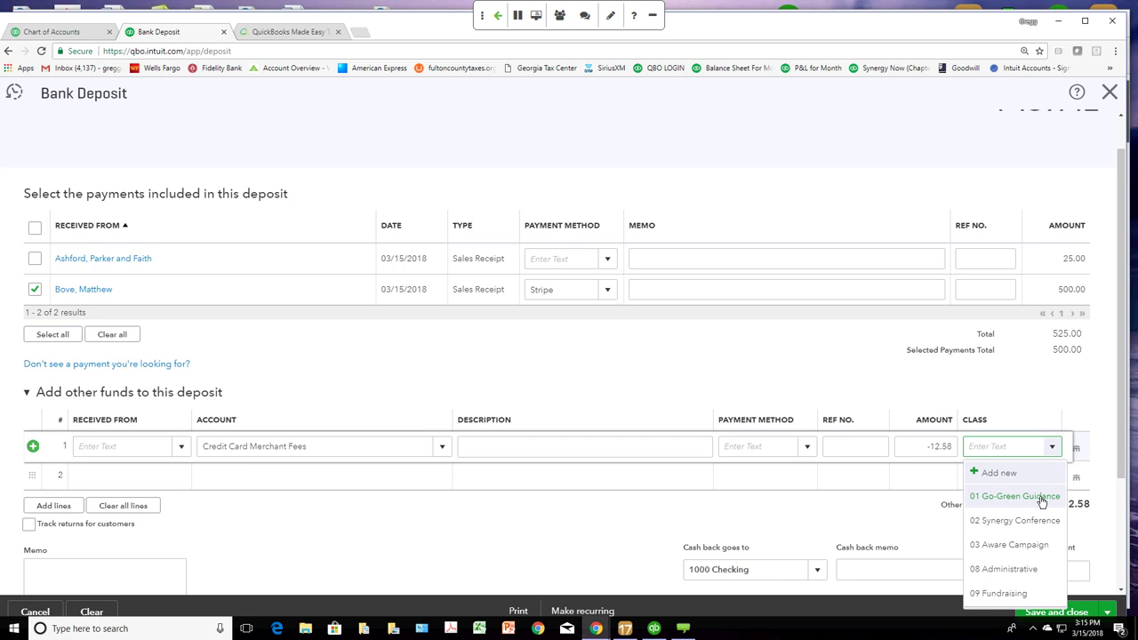
left_click(1021, 592)
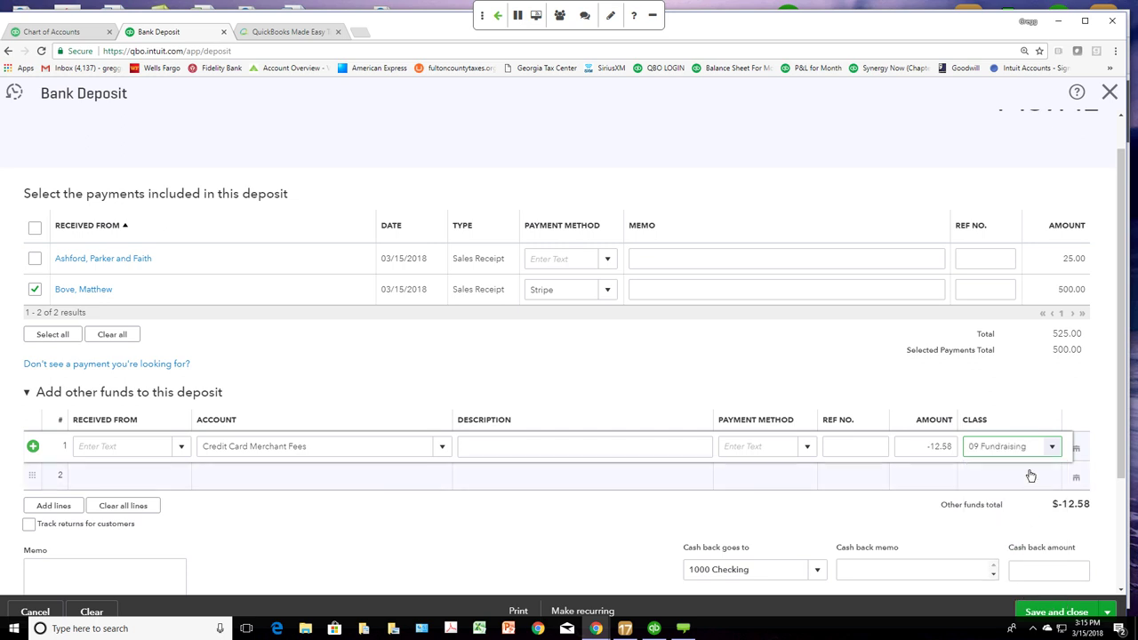
left_click(1050, 448)
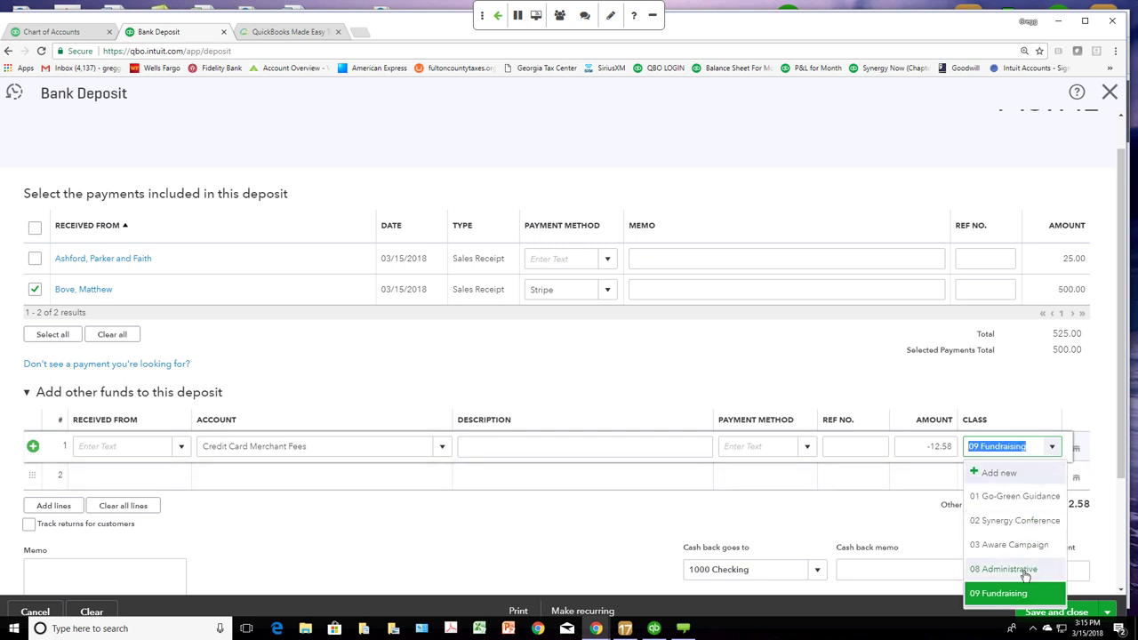
left_click(1025, 572)
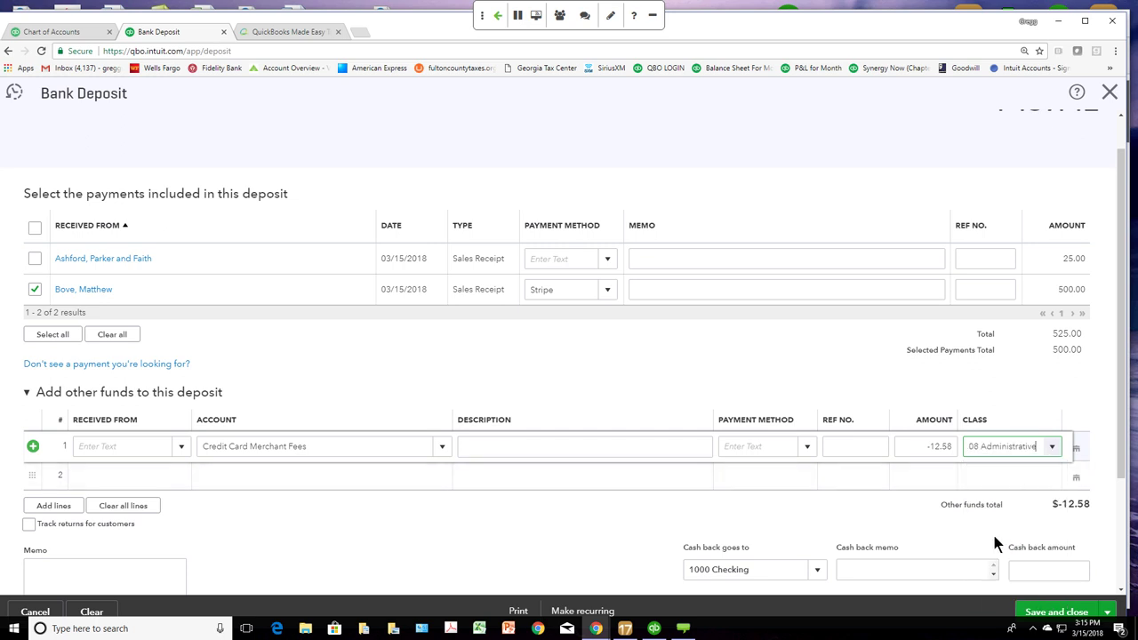
Step: Save the deposit net of merchant fees and reload the Chart of Accounts to compare the 1000 Checking and 1499 balances
left_click(57, 32)
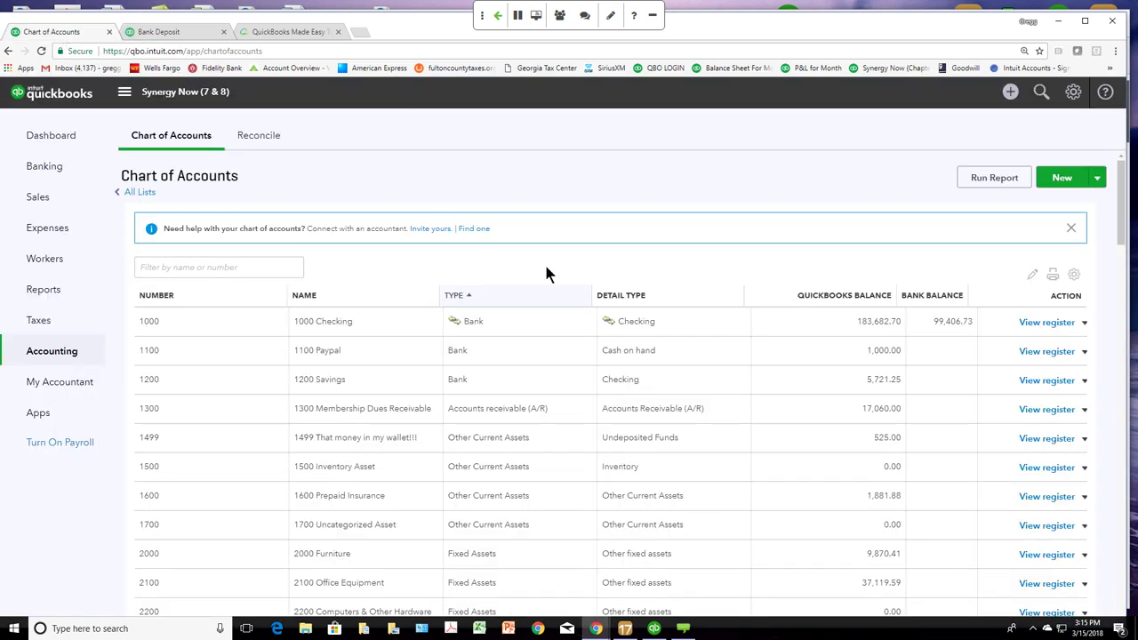
left_click(191, 35)
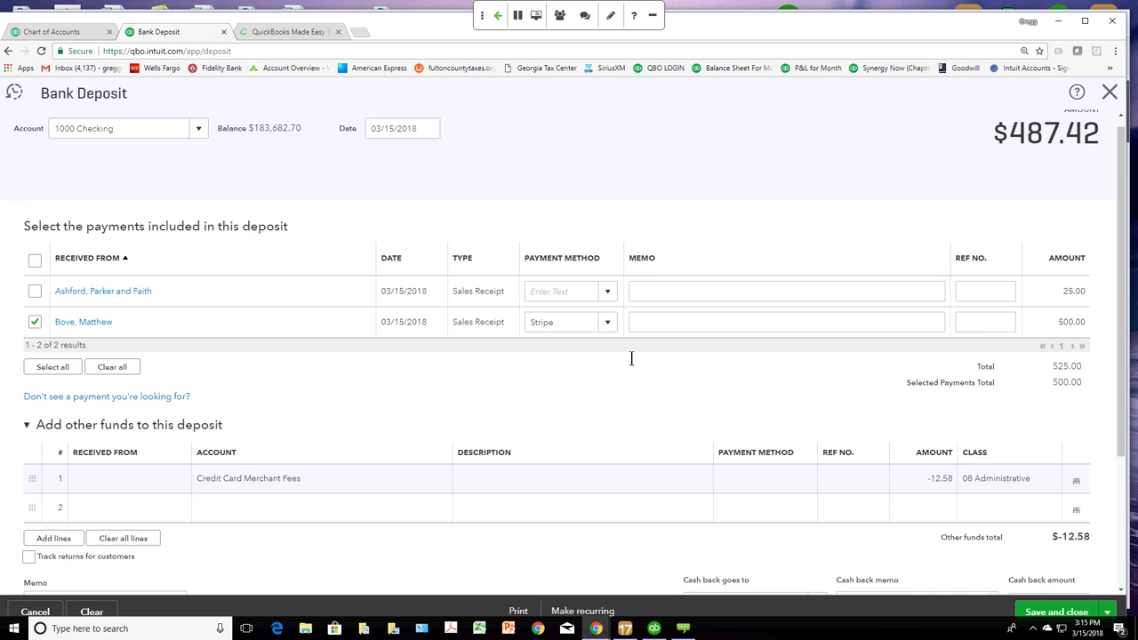
left_click(1057, 613)
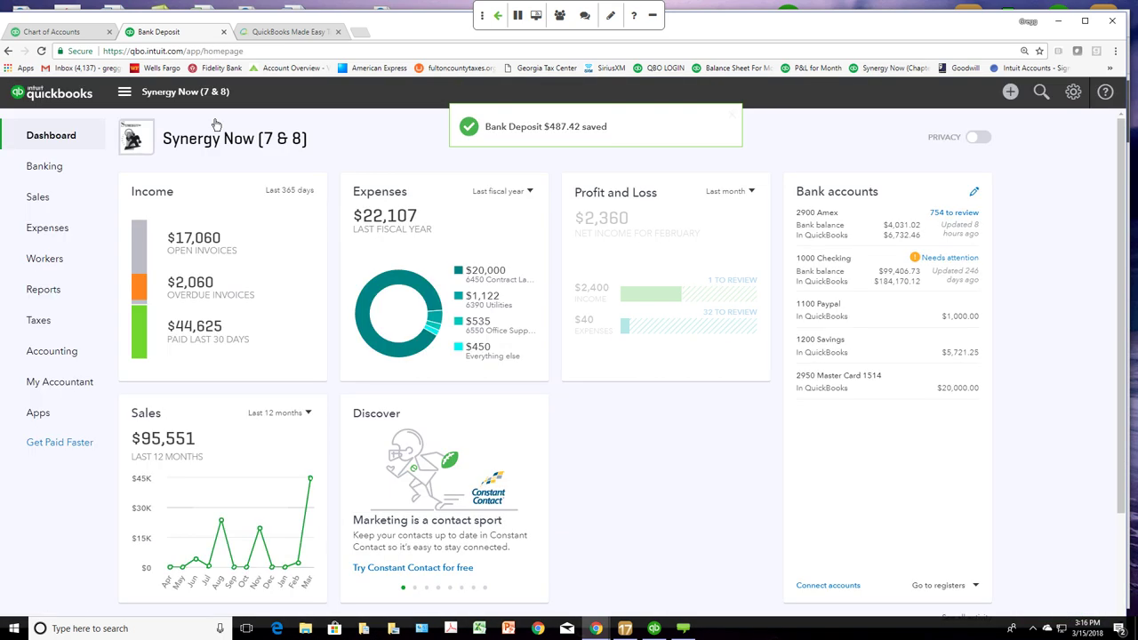
left_click(73, 32)
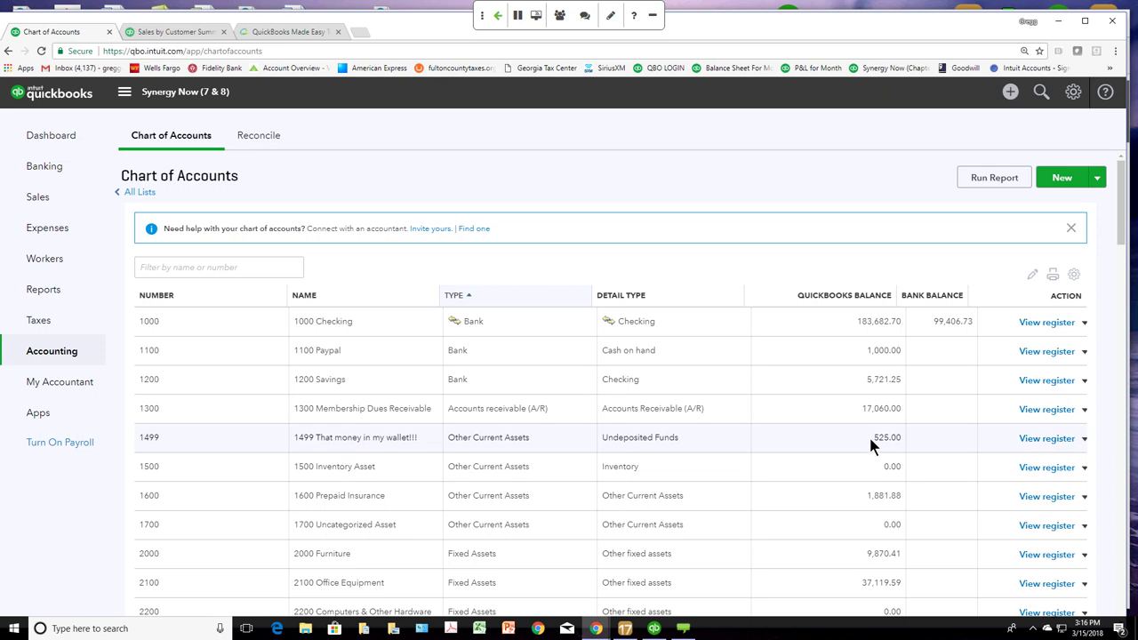
left_click(42, 51)
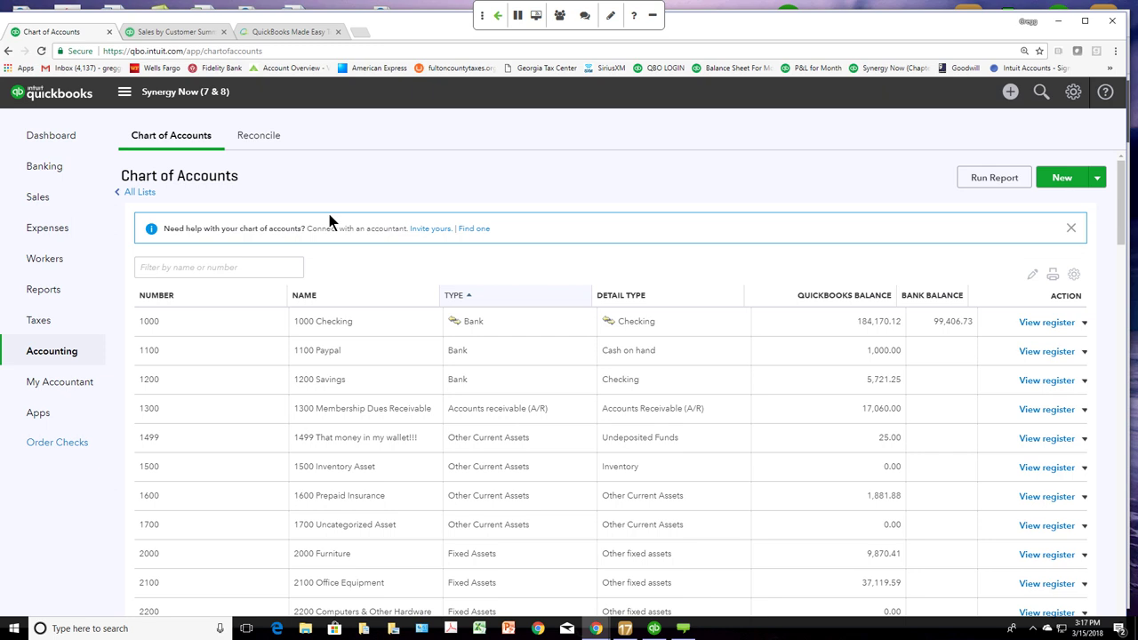
Step: Open the 1000 Checking bank feed from the dashboard and expand the downloaded $2,965.00 deposit dated 06/22/2017
left_click(1073, 94)
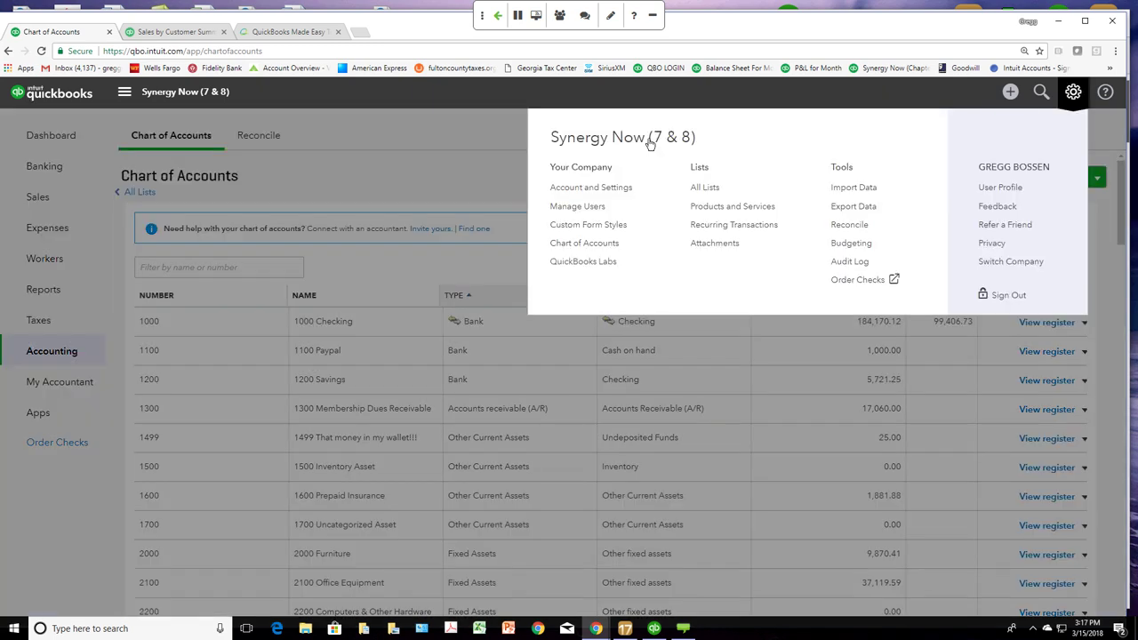
left_click(62, 142)
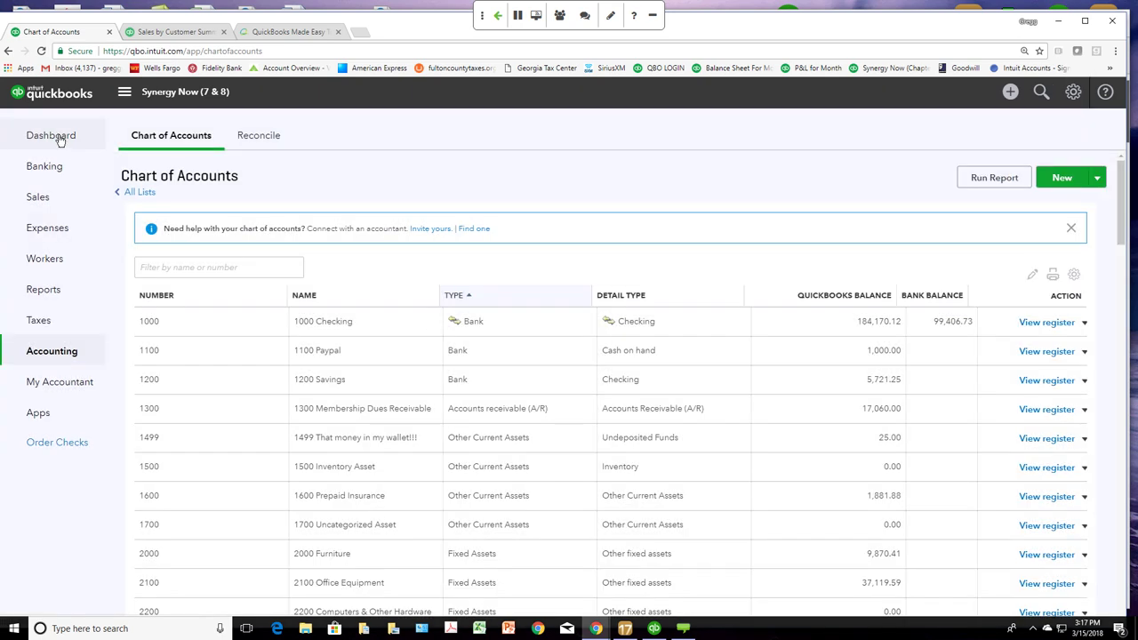
left_click(59, 137)
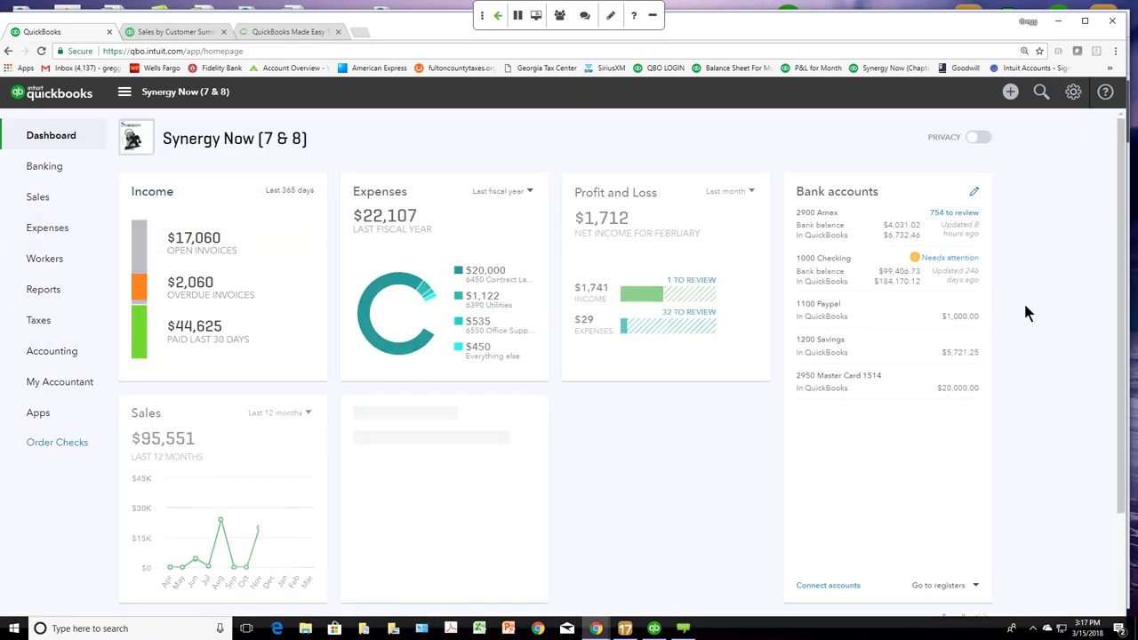
left_click(943, 260)
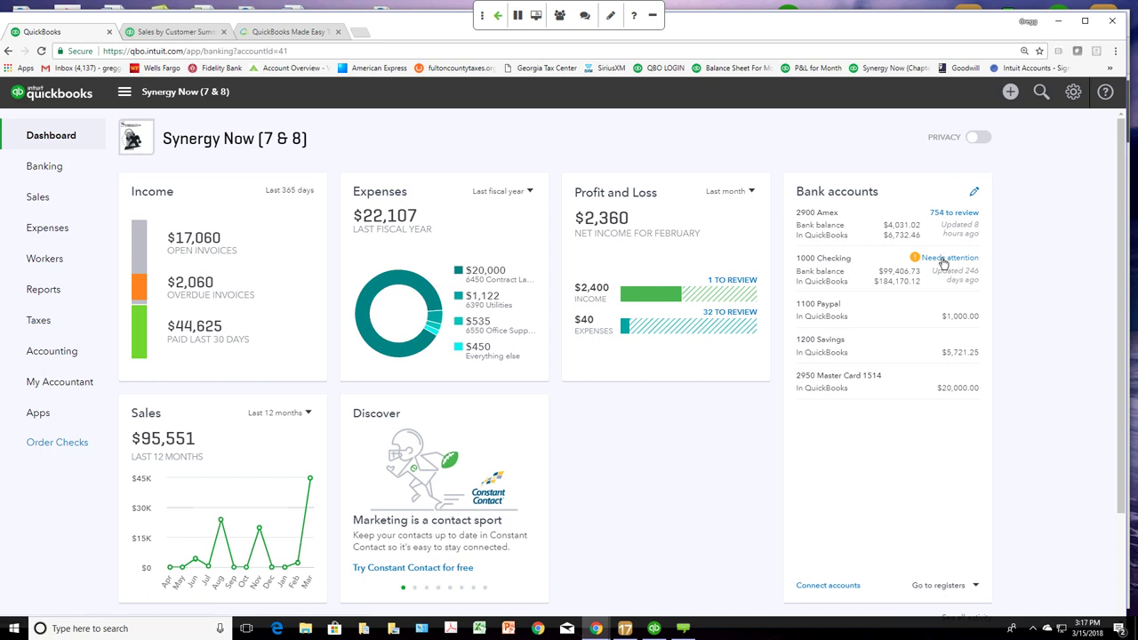
scroll(943, 264, "down", 2)
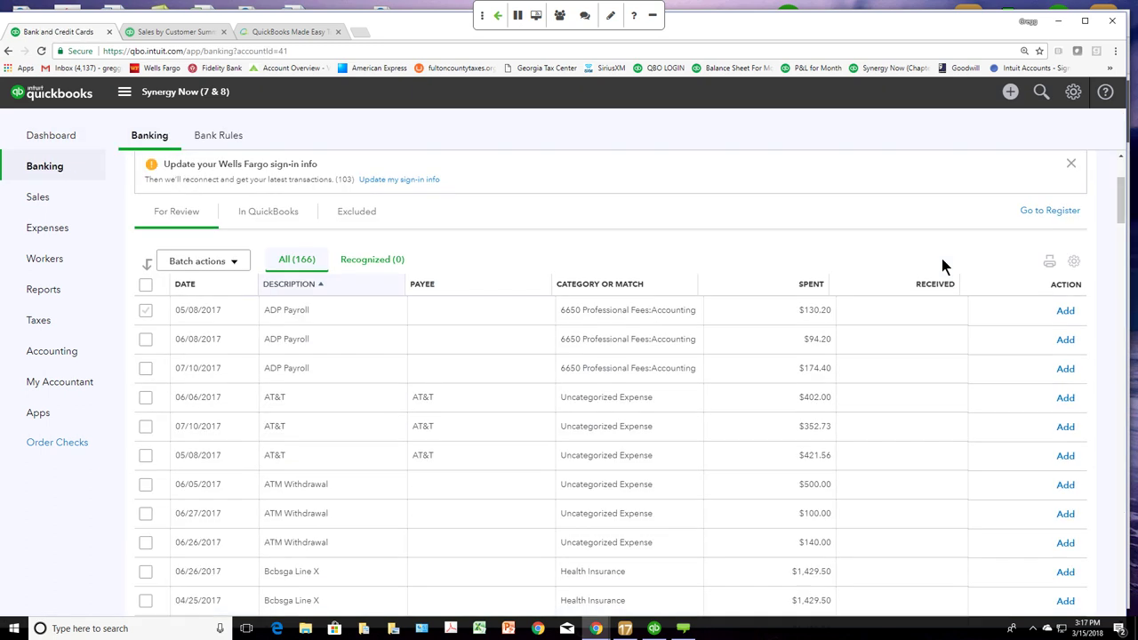
scroll(942, 258, "down", 10)
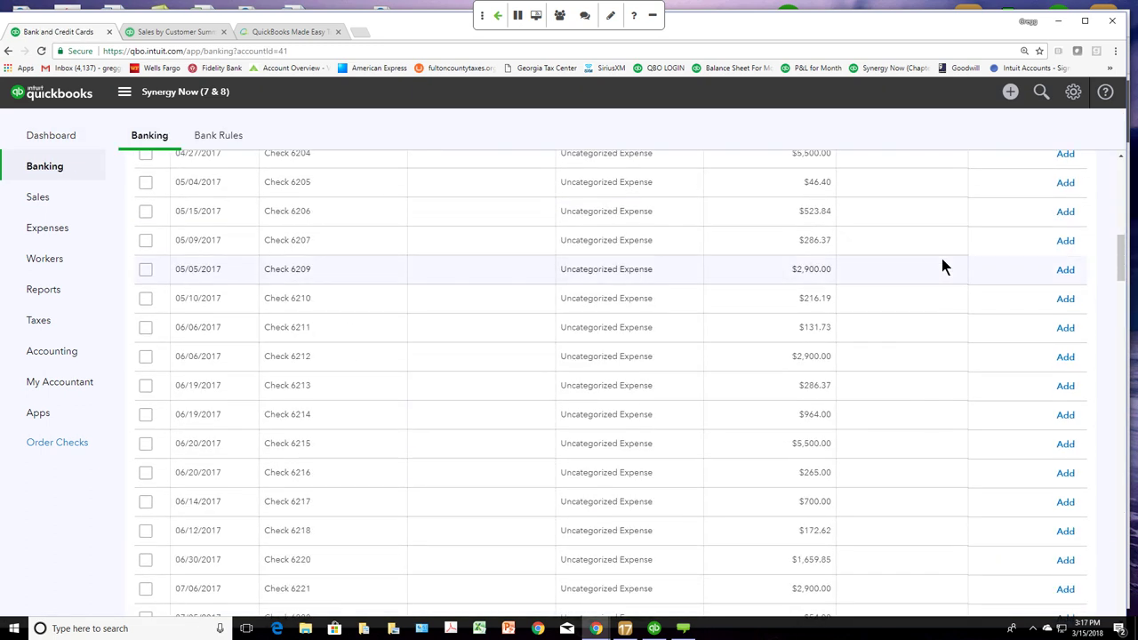
scroll(942, 260, "down", 5)
scroll(889, 285, "down", 3)
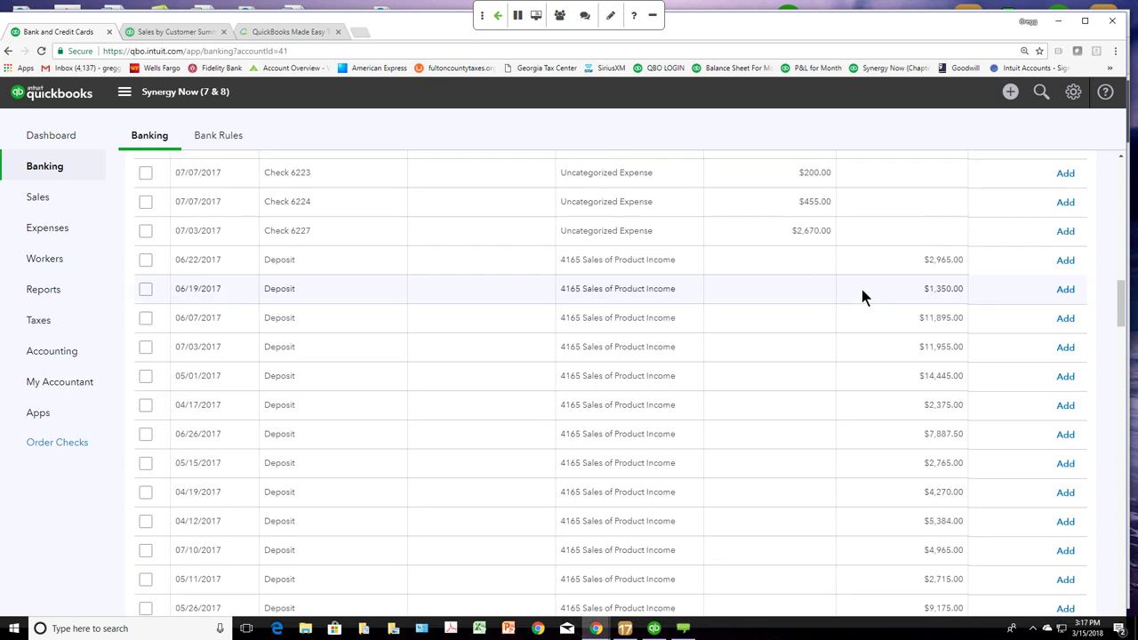
left_click(804, 269)
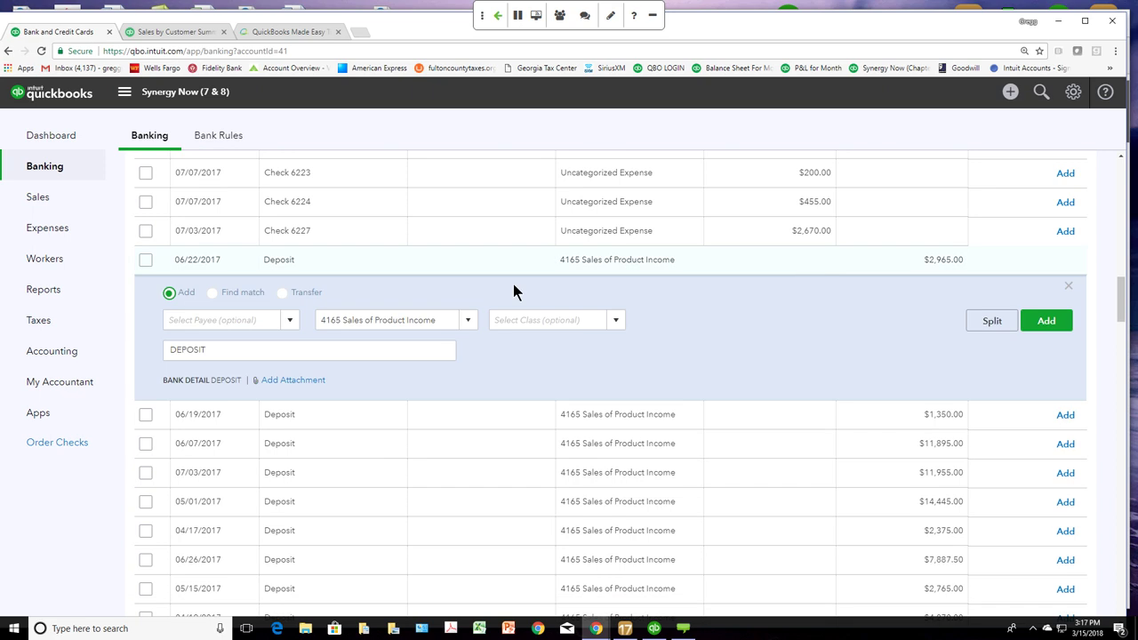
left_click(213, 292)
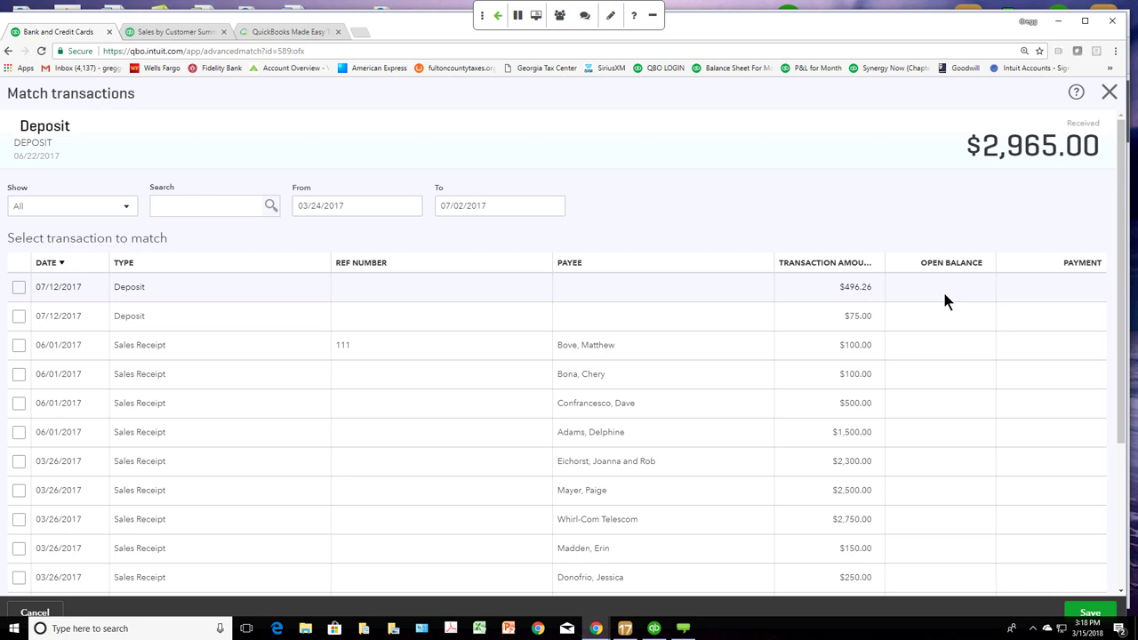
mouse_move(1123, 270)
left_mouse_down()
mouse_move(1120, 315)
mouse_move(1108, 279)
left_mouse_up()
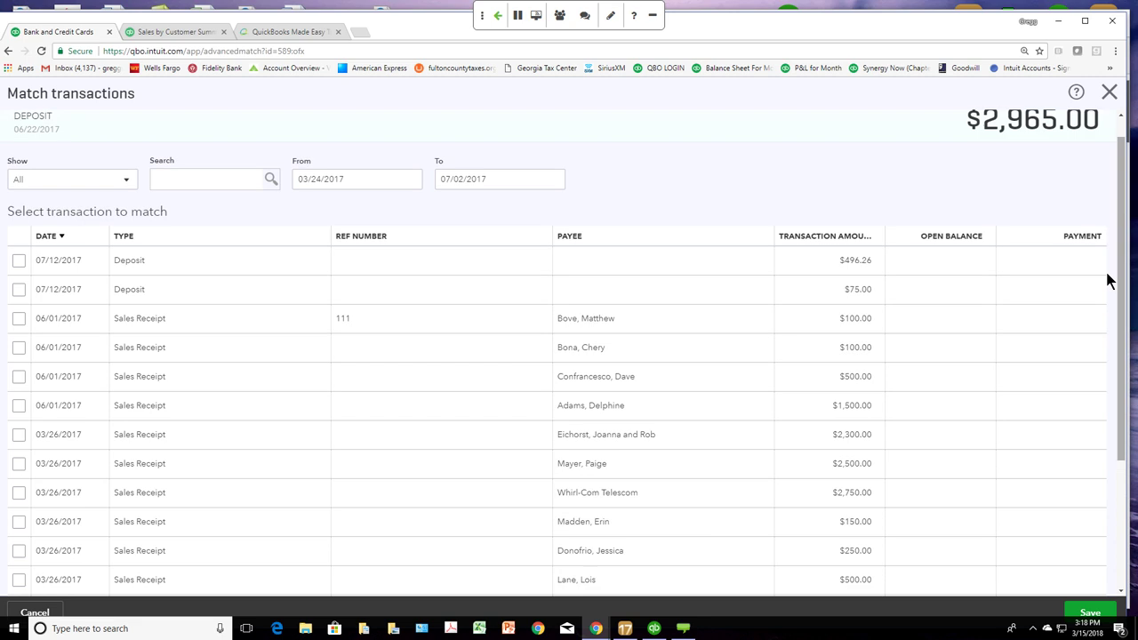
left_click(1110, 92)
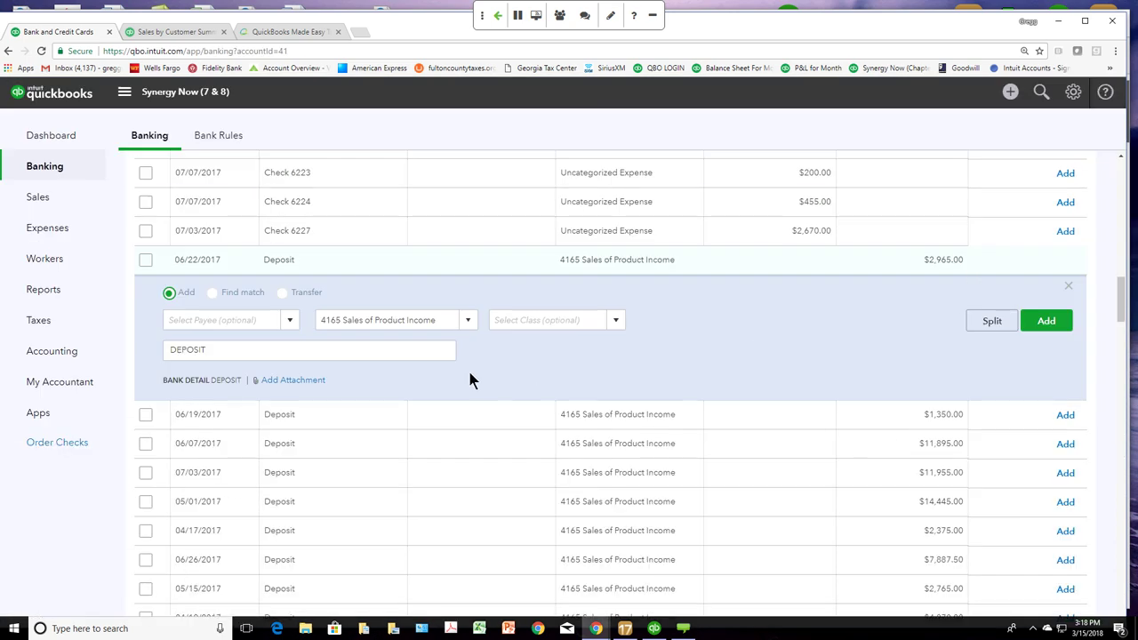
Step: Find matches for the $2,965.00 deposit and select the 03/26/2017 sales receipts of $2,200, $500 and $250
left_click(213, 293)
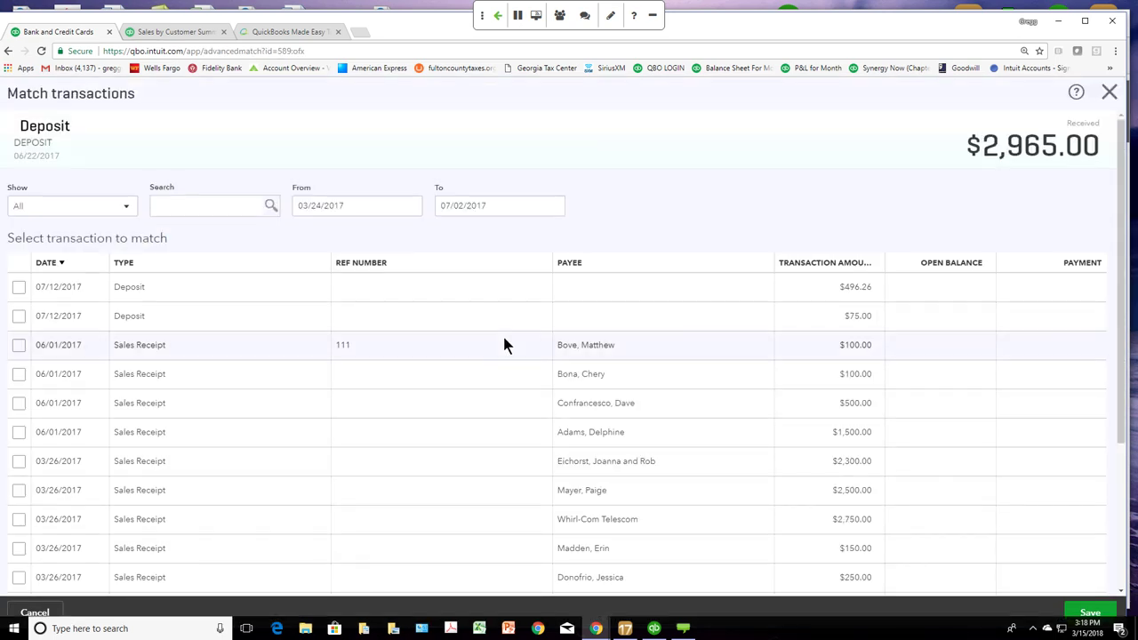
scroll(504, 338, "down", 3)
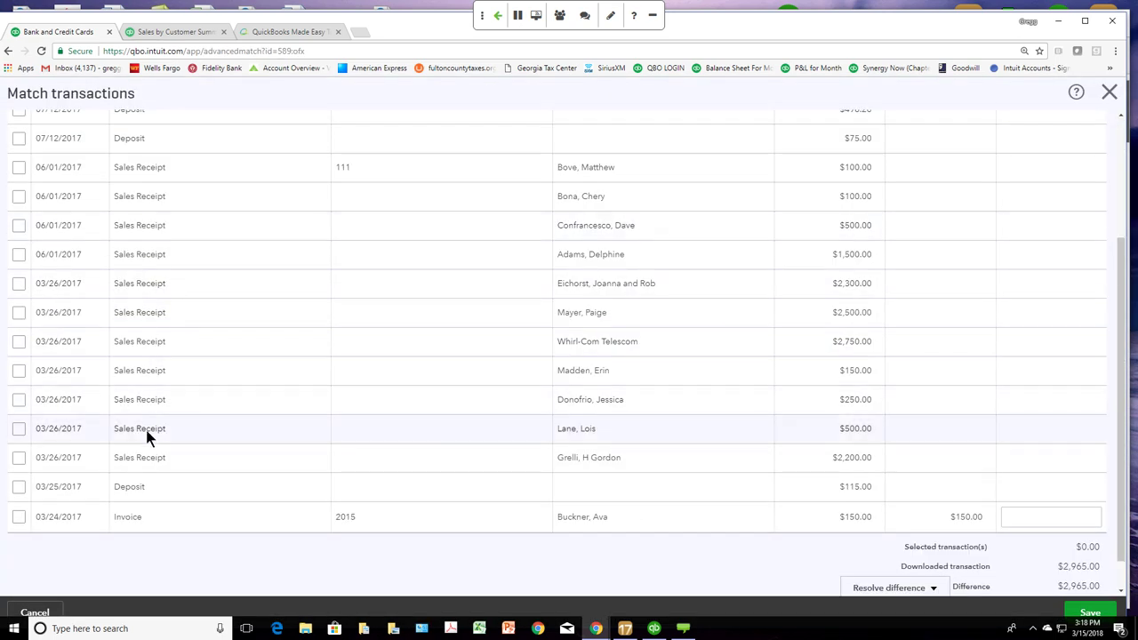
left_click(19, 459)
left_click(19, 430)
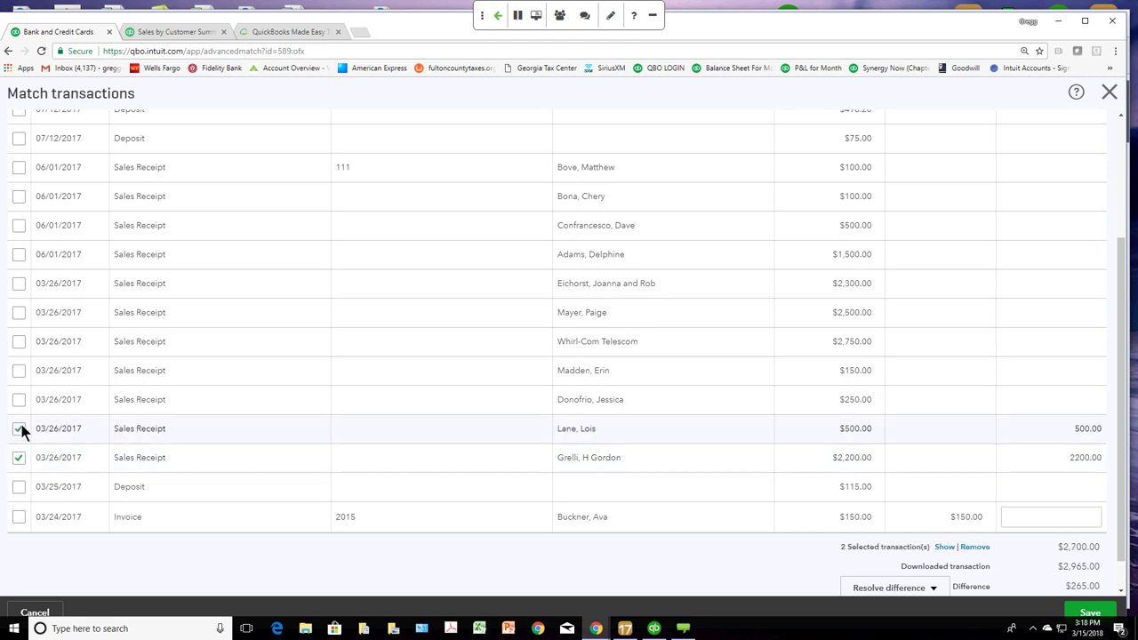
left_click(18, 400)
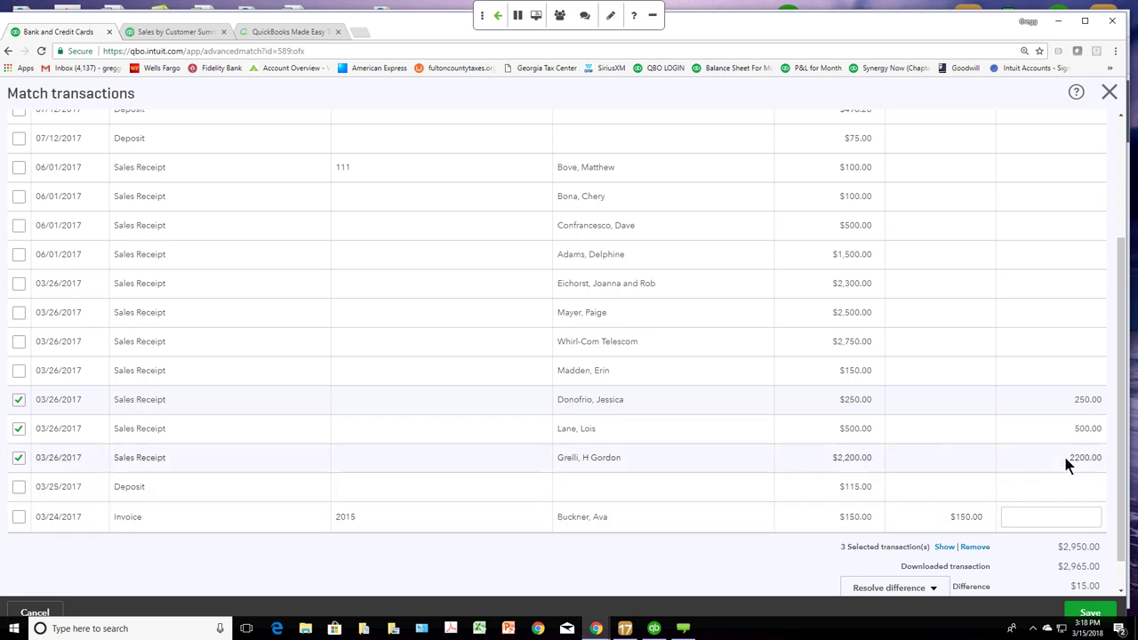
Step: Resolve the remaining difference by adding a $15.00 new transaction, and save the match
left_click_drag(1122, 459, 1111, 488)
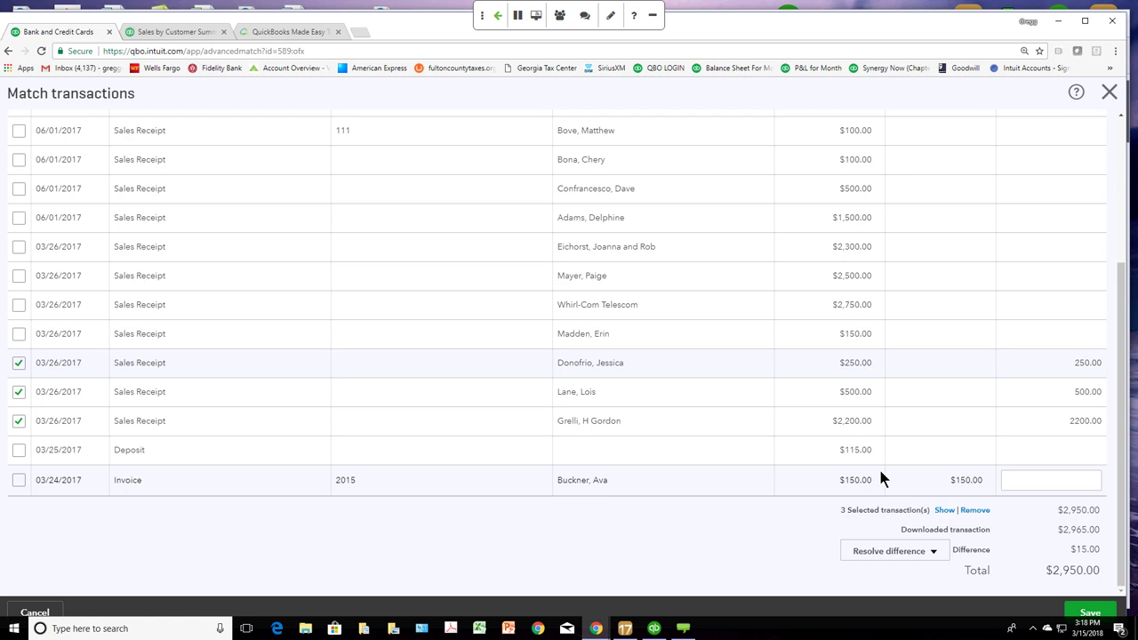
left_click(892, 553)
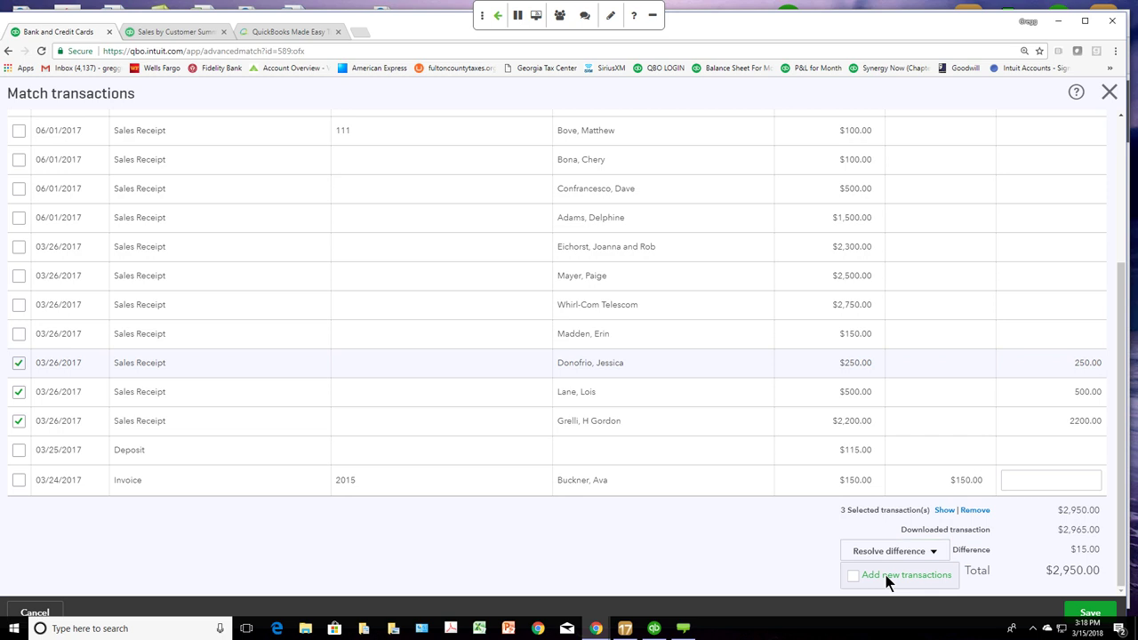
left_click(884, 574)
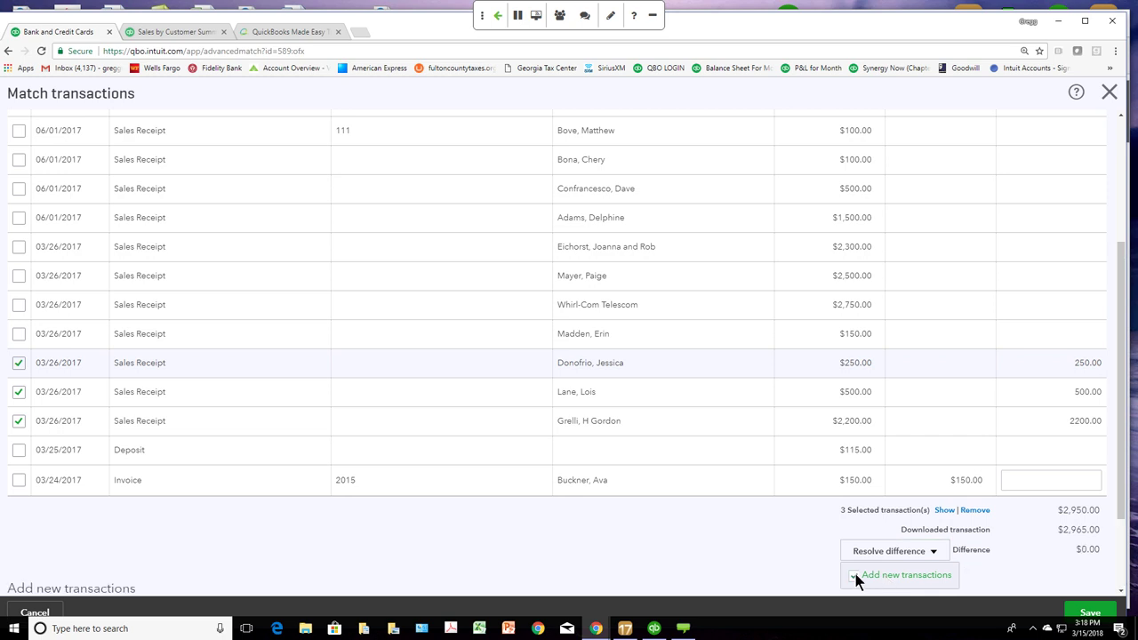
scroll(887, 554, "down", 2)
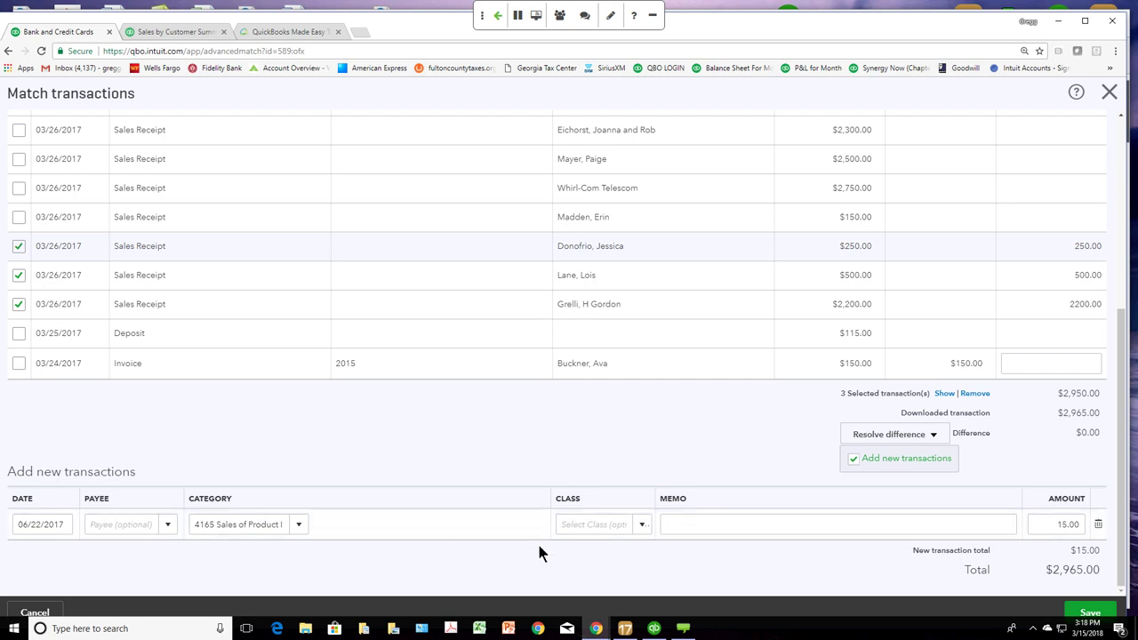
left_click(1085, 614)
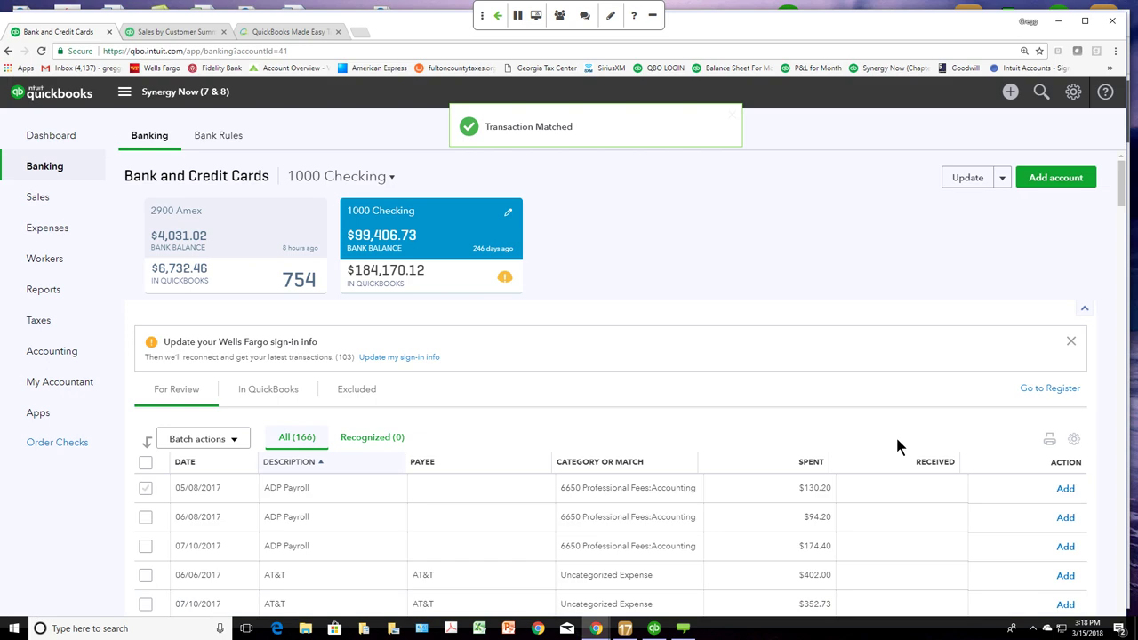
Step: Open the 1000 Checking bank feed from the dashboard and examine the downloaded $11,895.00 deposit dated 06/07/2017 without adding it
left_click(72, 135)
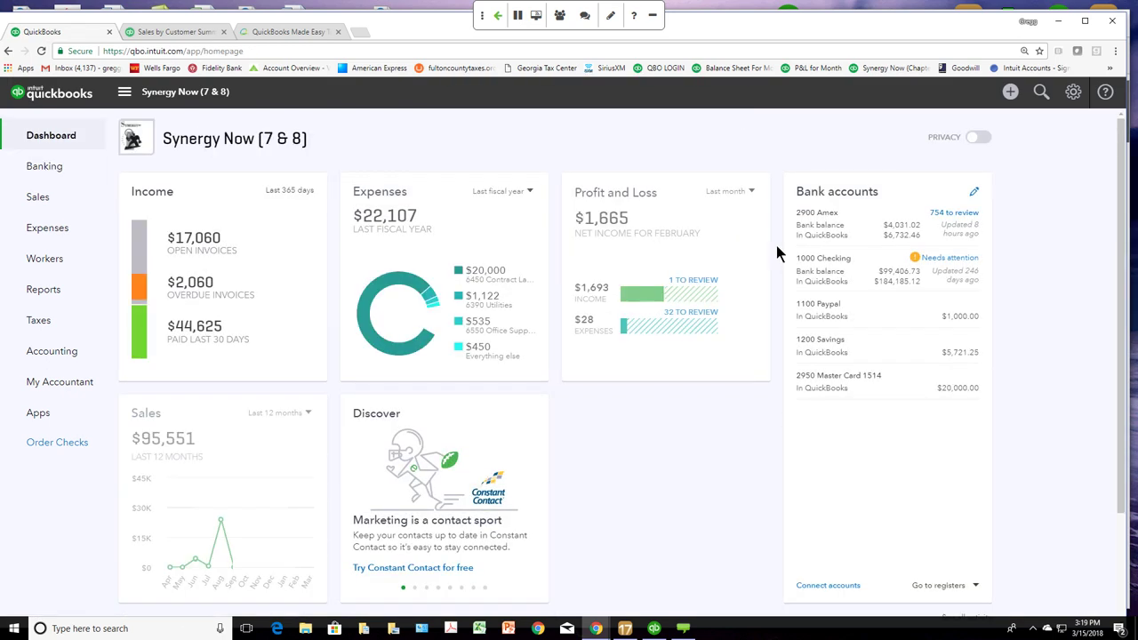
left_click(1010, 92)
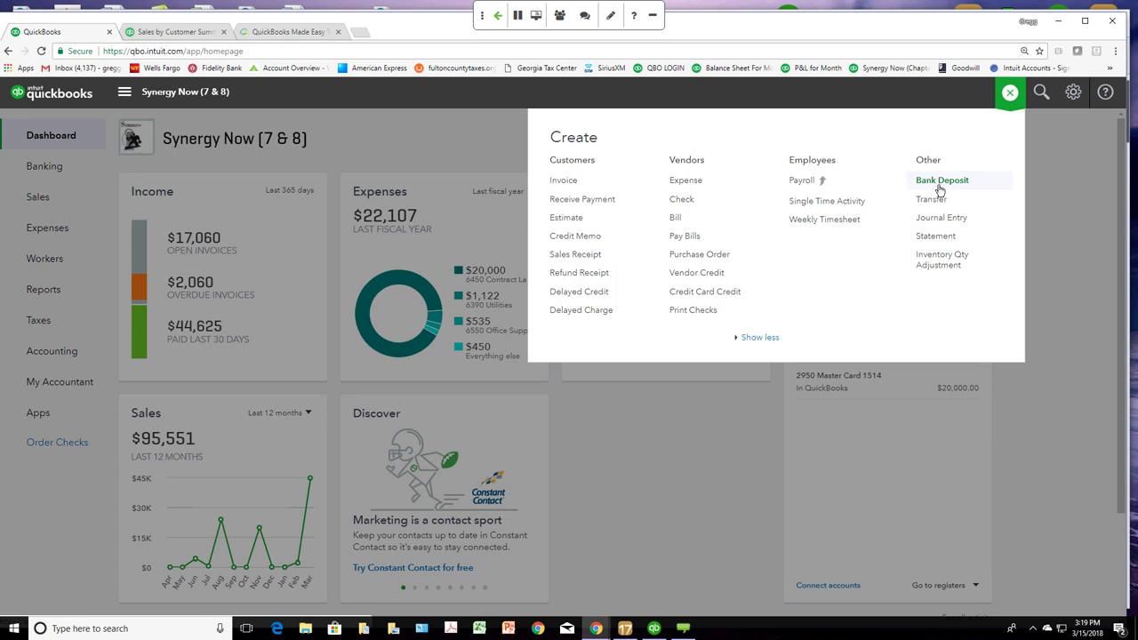
left_click(1044, 188)
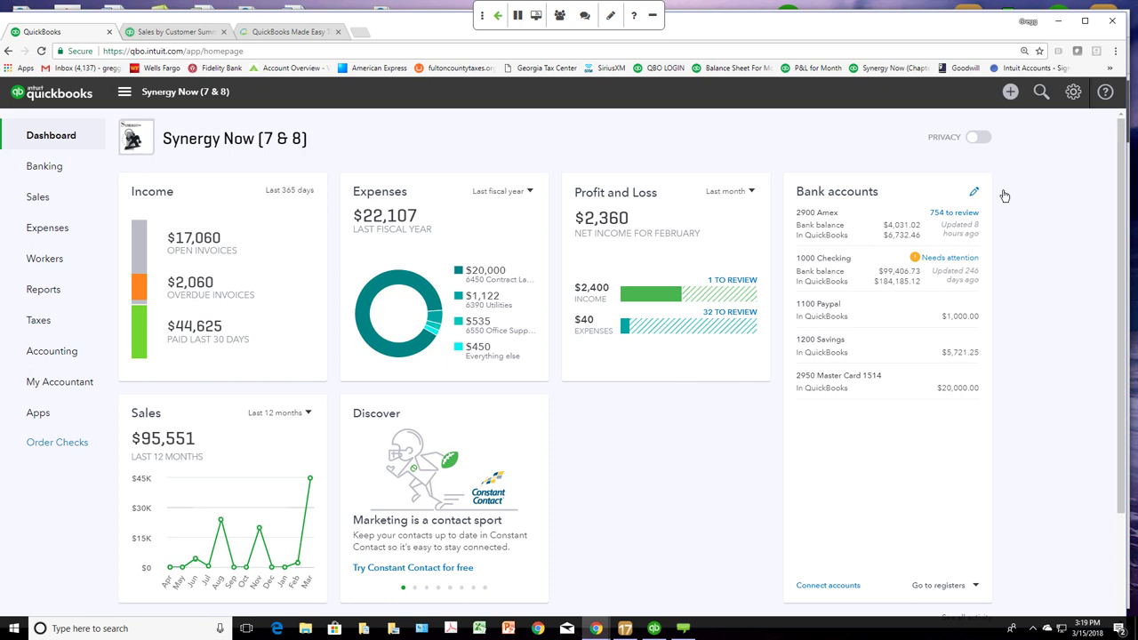
left_click(952, 258)
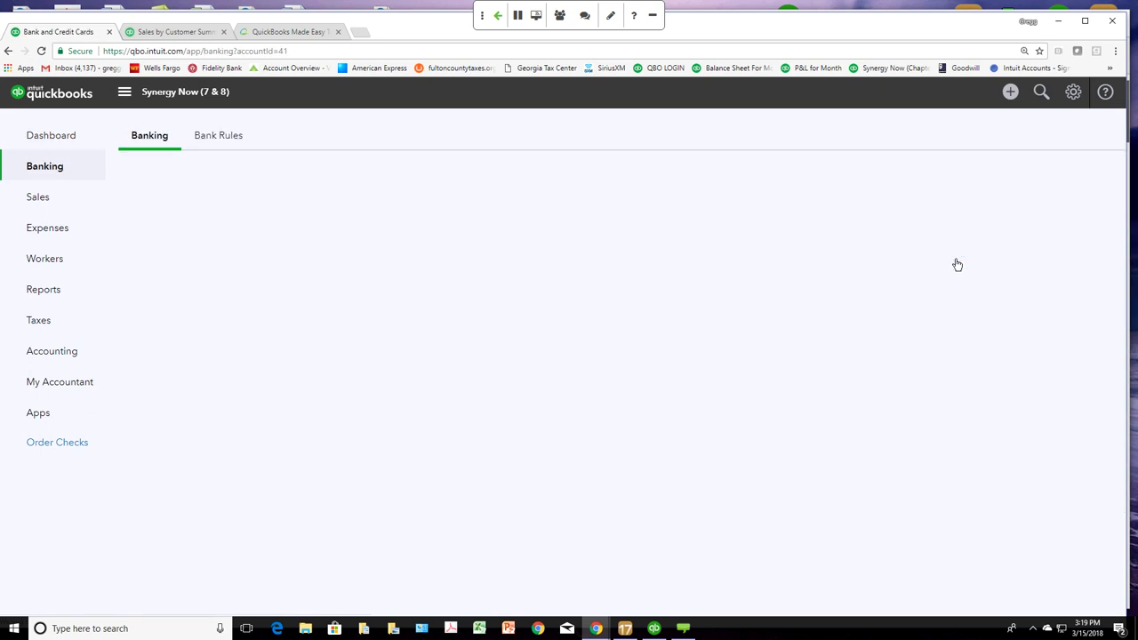
scroll(869, 219, "down", 5)
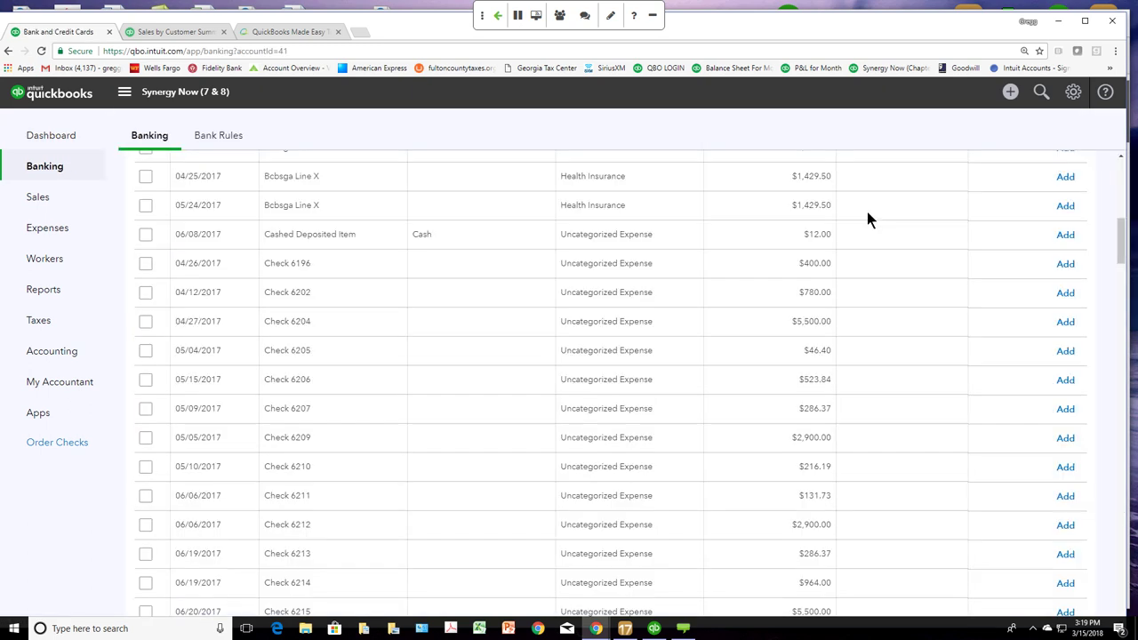
scroll(881, 284, "down", 5)
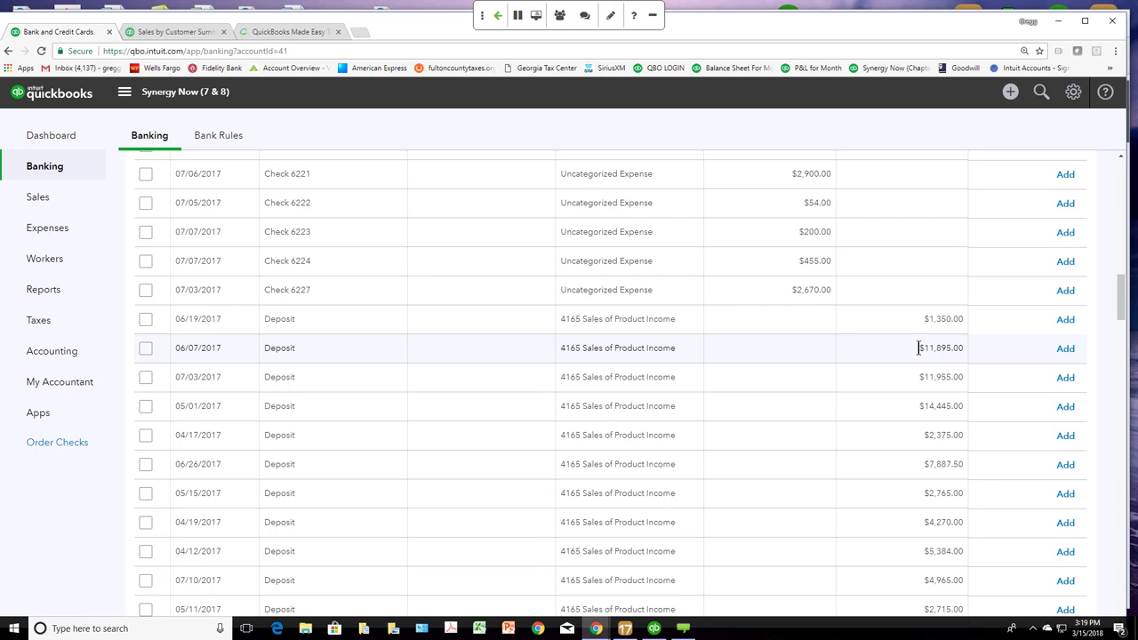
left_click_drag(920, 348, 972, 347)
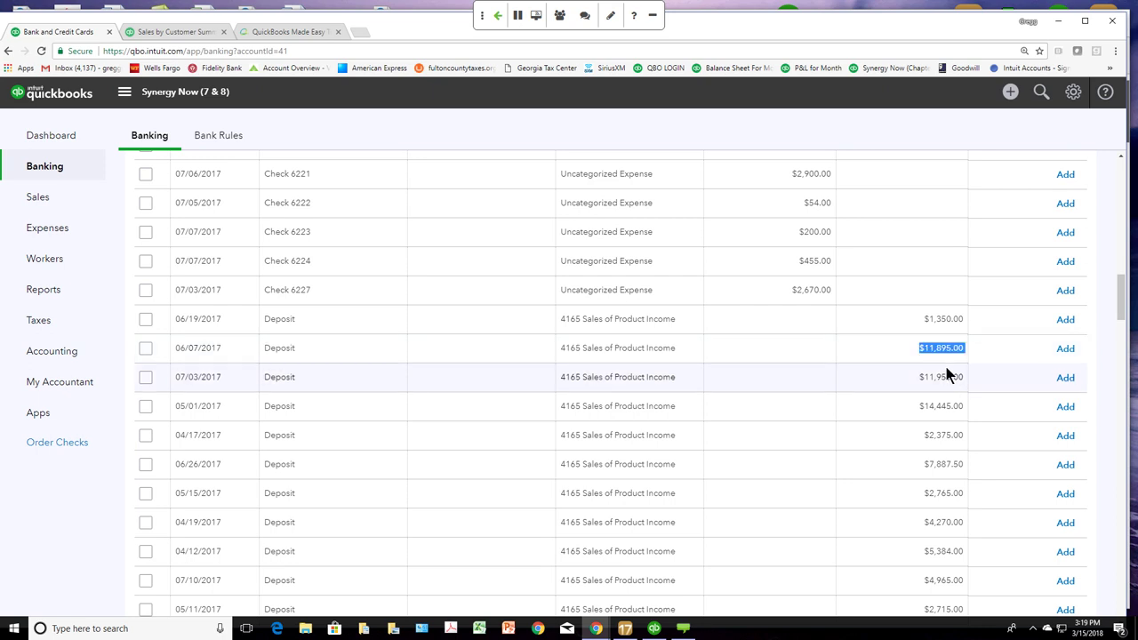
left_click(686, 357)
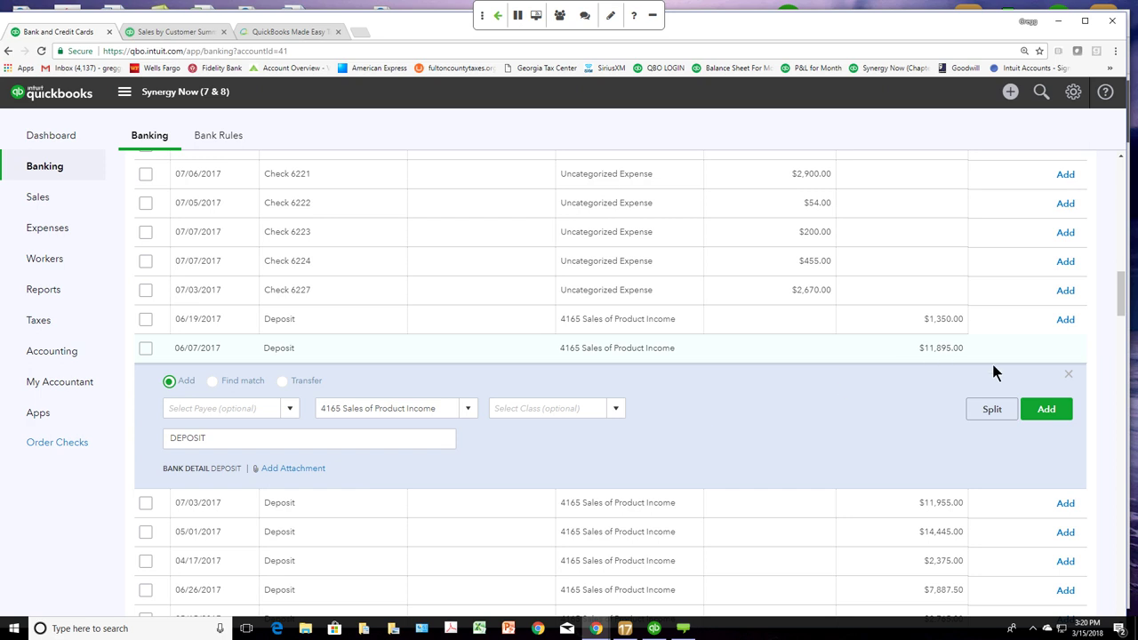
left_click(1068, 373)
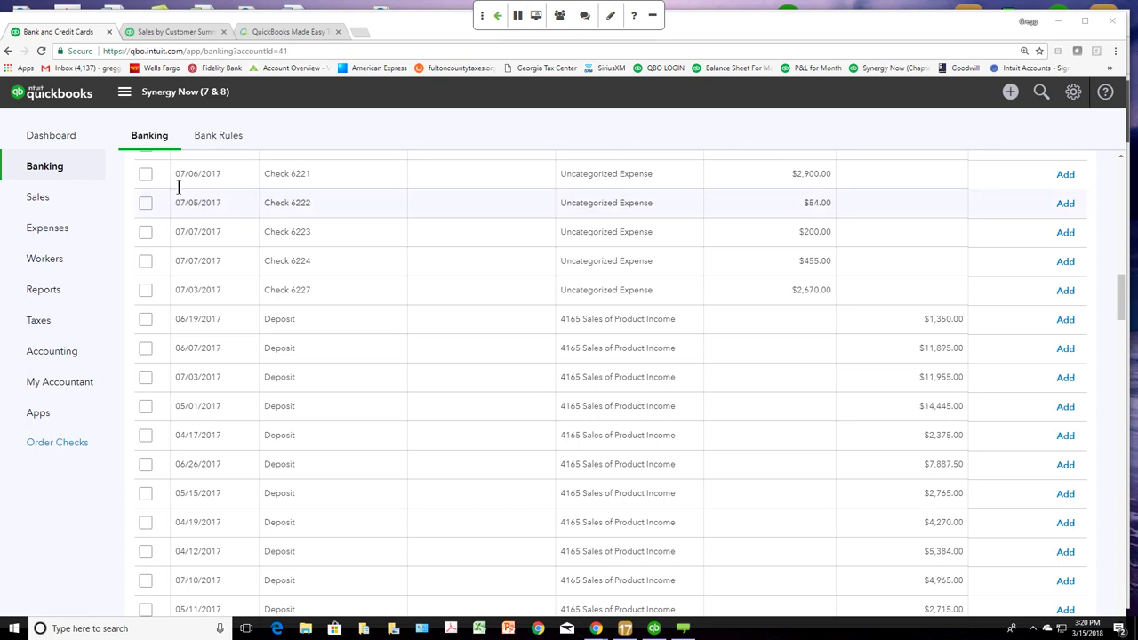
Step: Create a new bill from the dashboard and choose Dallas Convention Center as its vendor
left_click(67, 231)
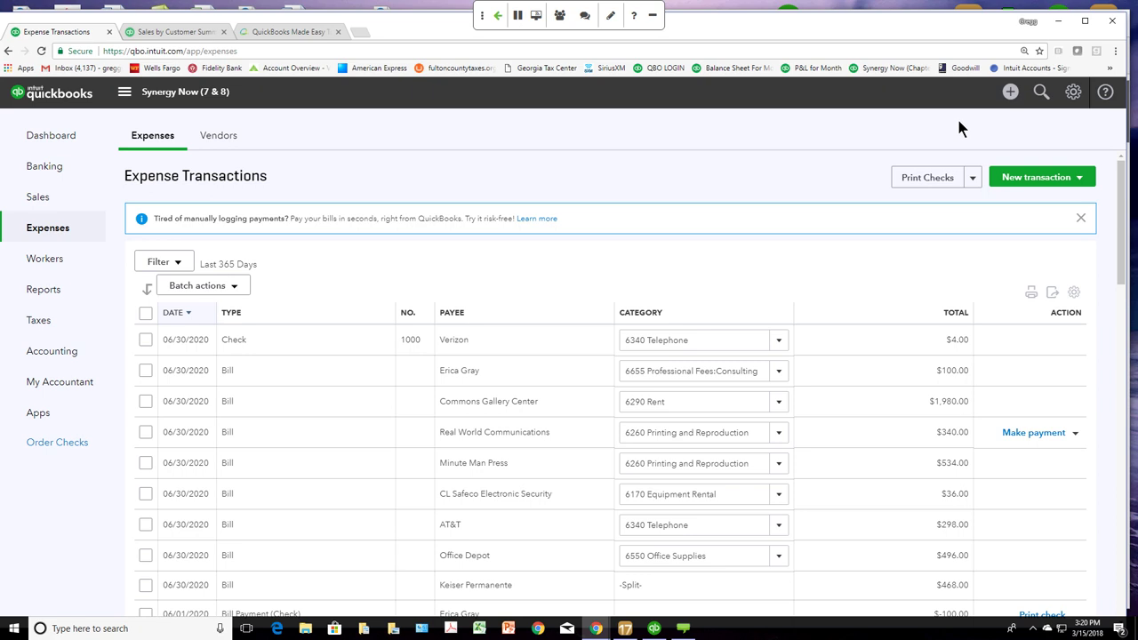
left_click(59, 141)
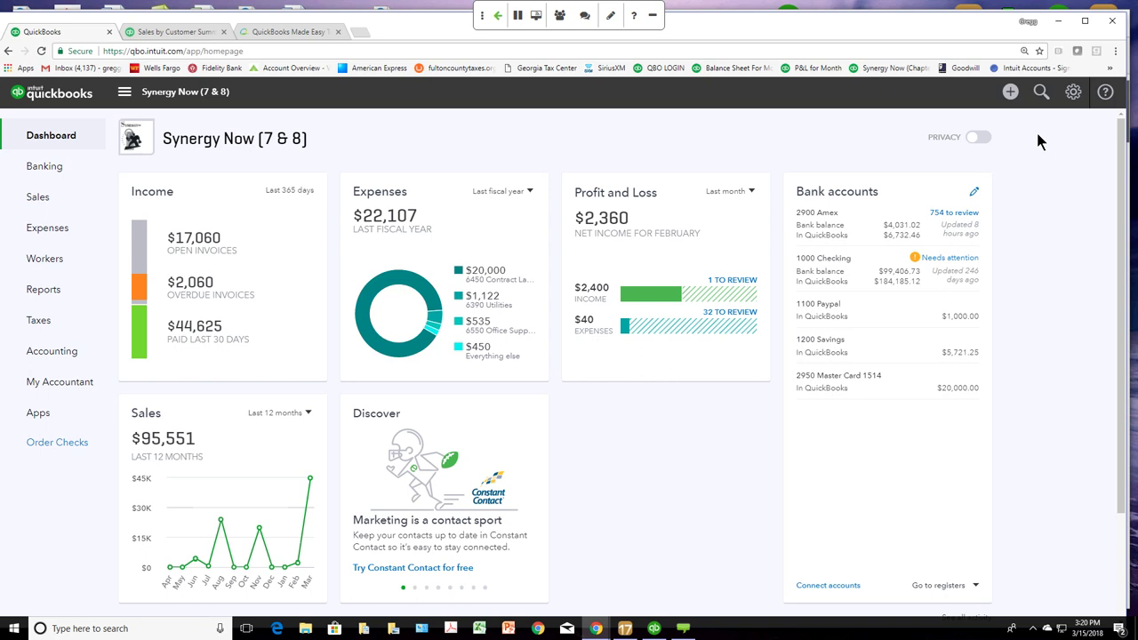
left_click(1010, 93)
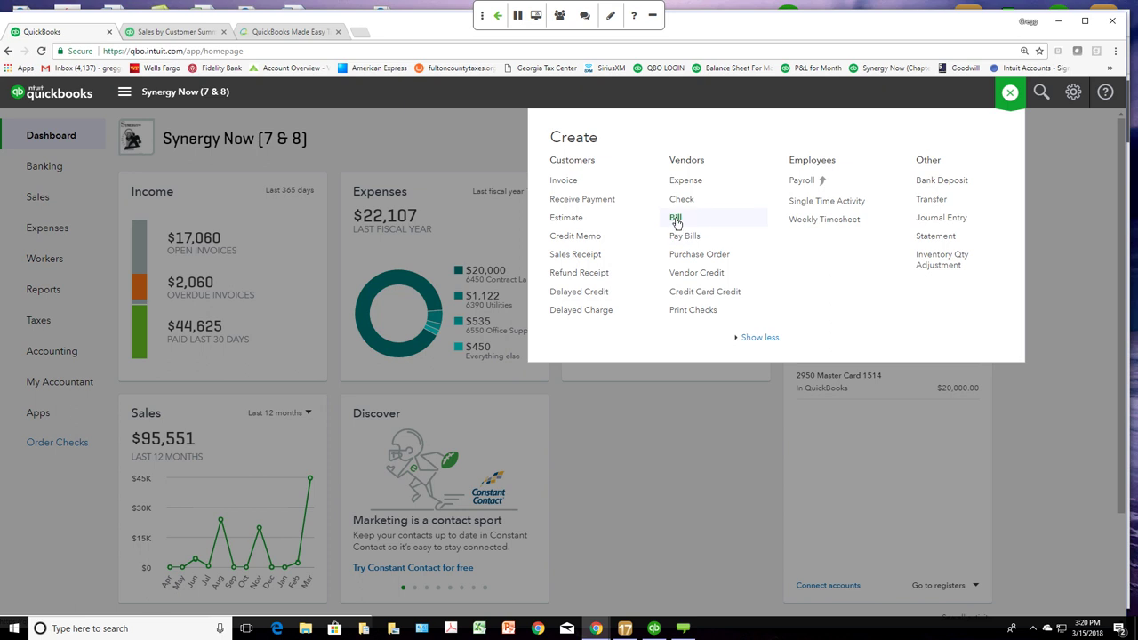
left_click(676, 220)
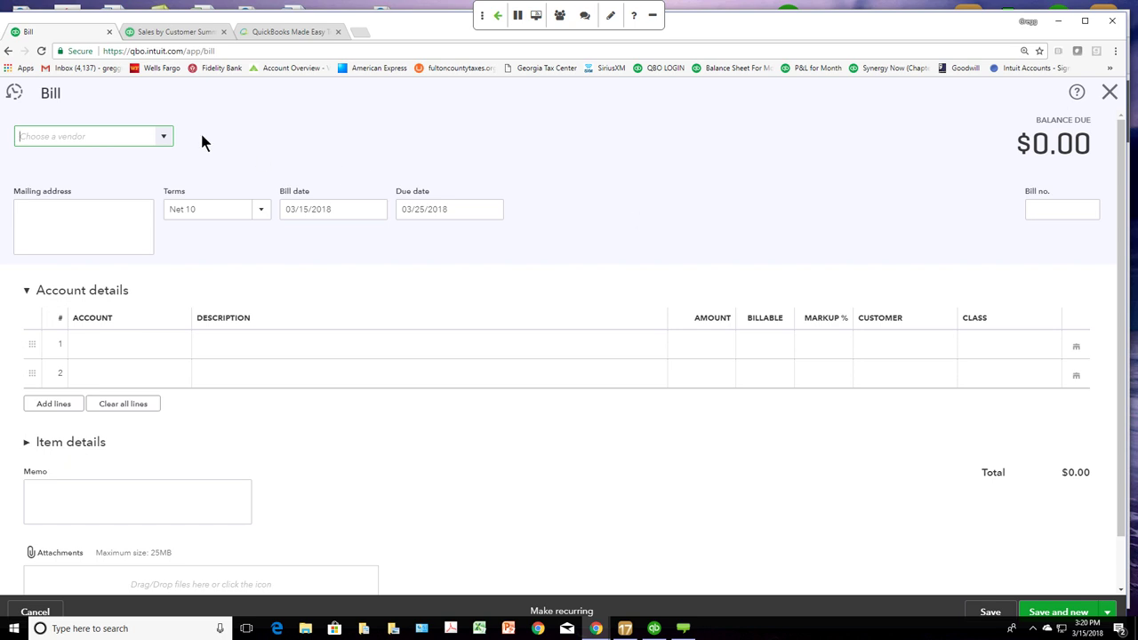
left_click(163, 138)
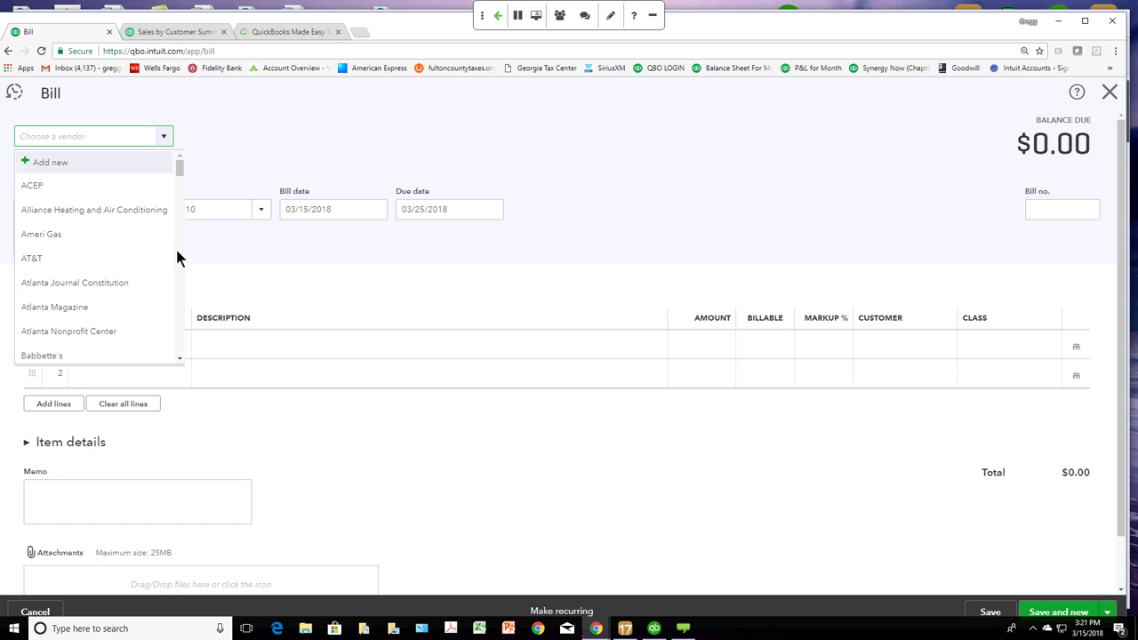
left_click_drag(180, 175, 181, 209)
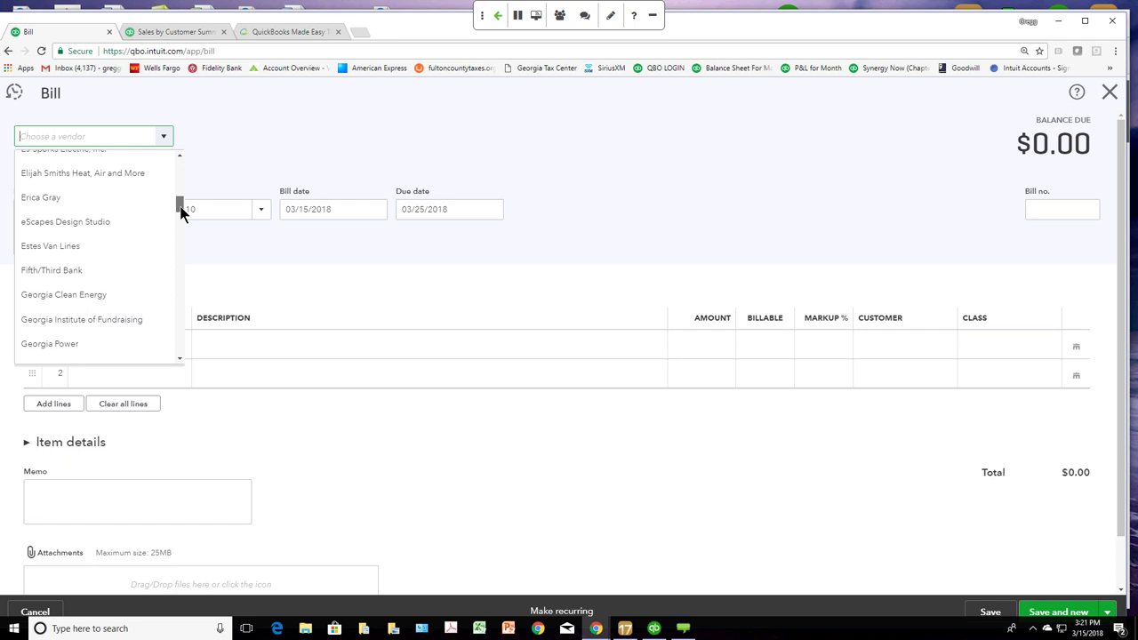
mouse_move(181, 209)
left_mouse_down()
mouse_move(178, 175)
mouse_move(178, 190)
left_mouse_up()
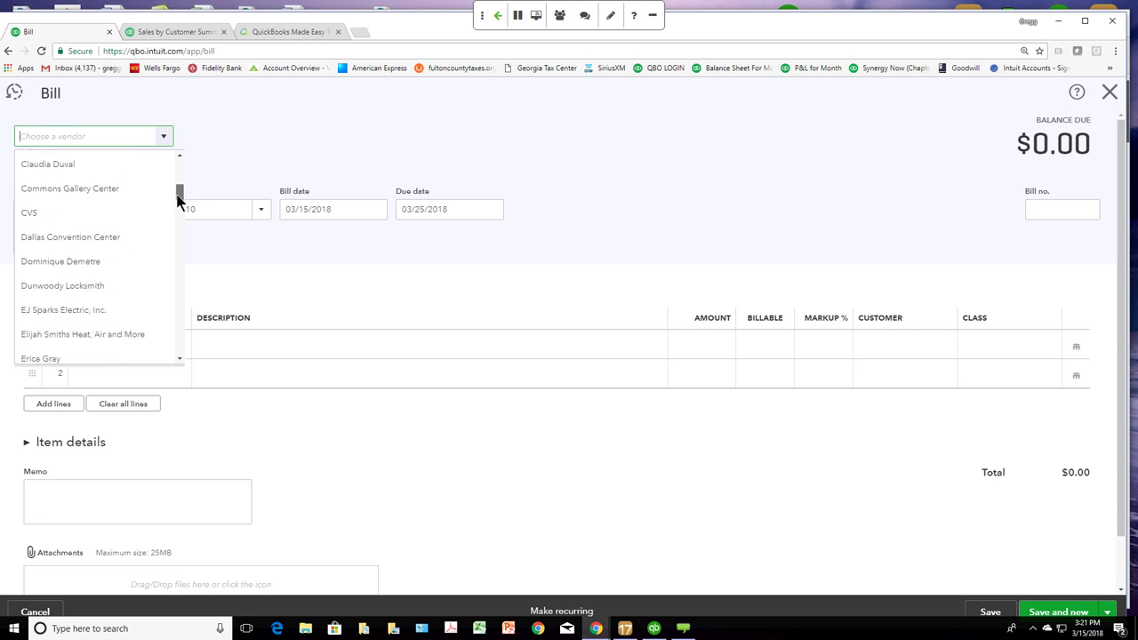
left_click(132, 238)
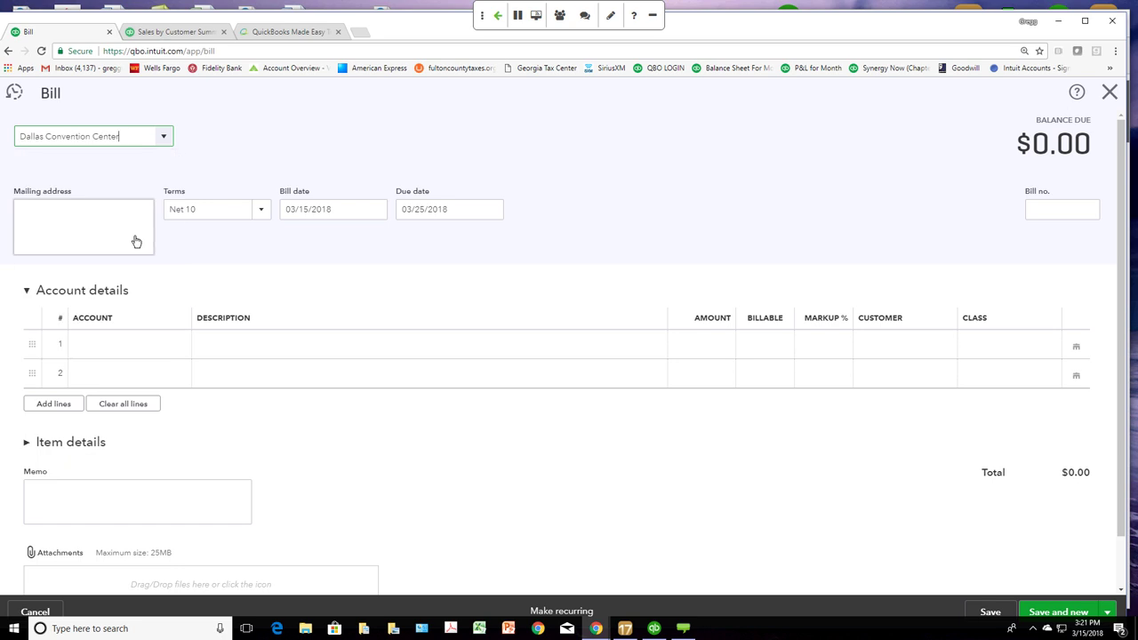
Step: Assign the first account line of the Dallas Convention Center bill to 6290 Rent
left_click(171, 343)
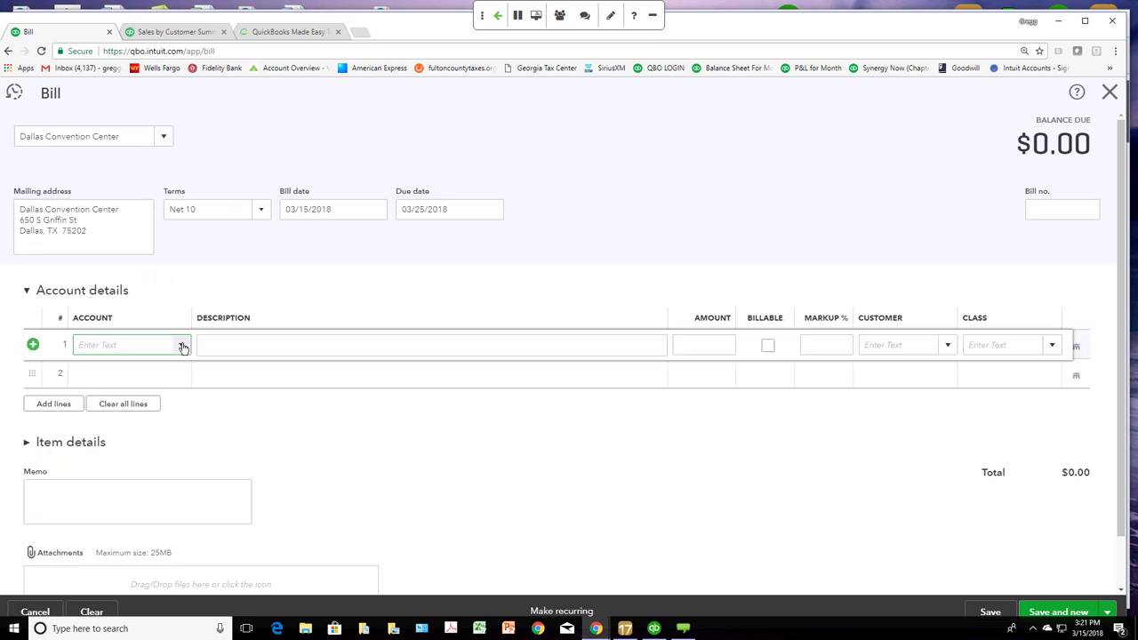
left_click(183, 346)
scroll(208, 414, "down", 3)
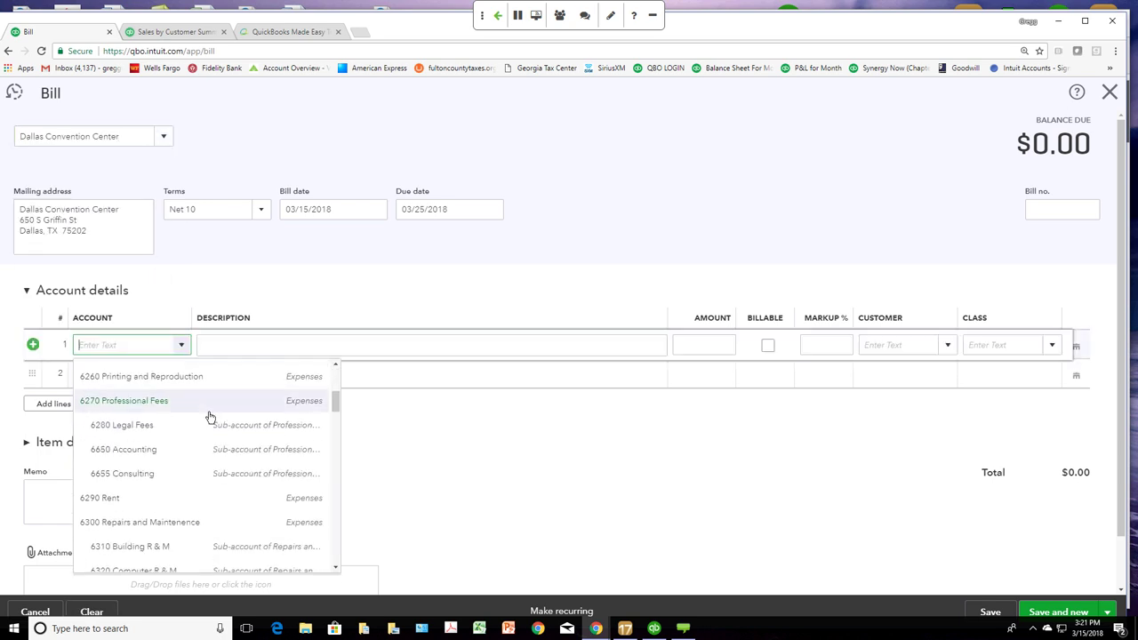
scroll(210, 416, "down", 3)
scroll(210, 416, "up", 3)
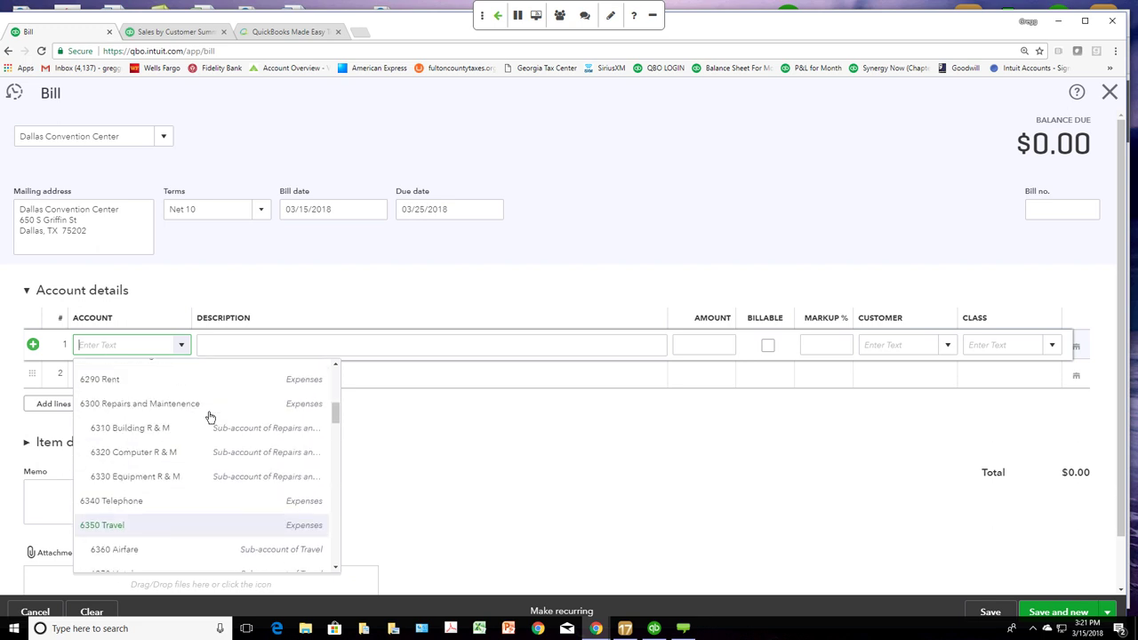
scroll(210, 416, "up", 5)
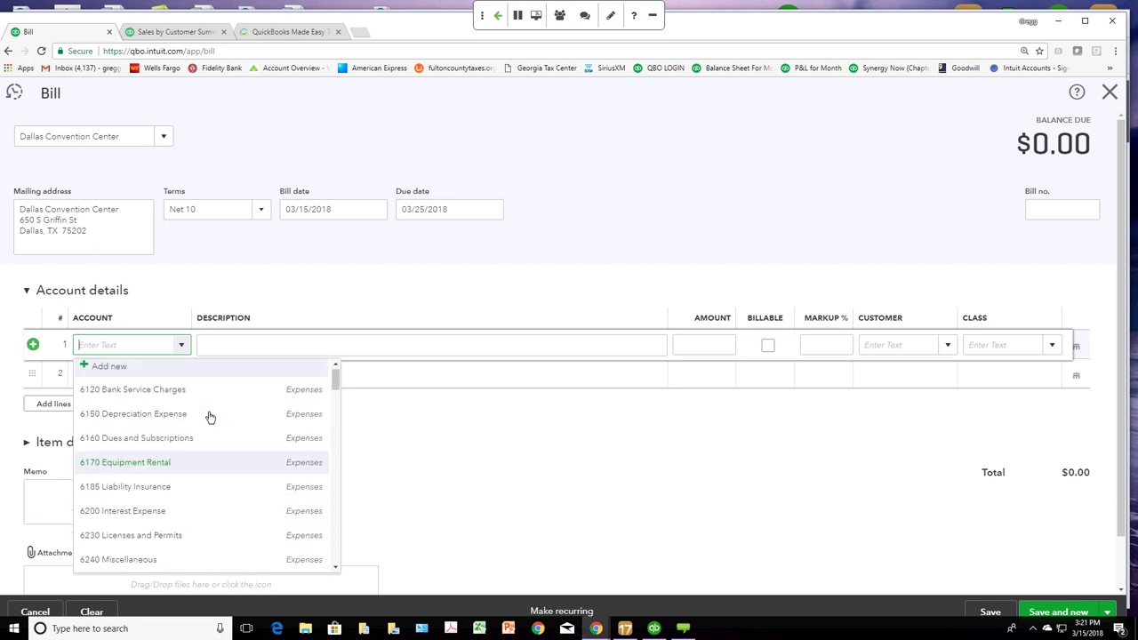
type("sp")
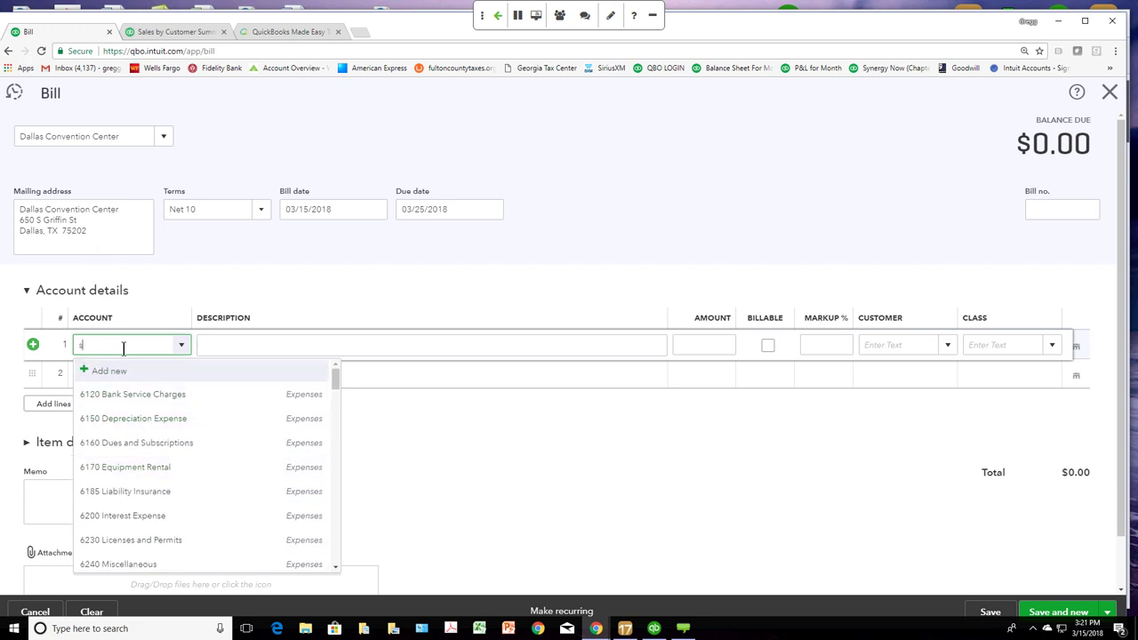
key("BackSpace")
key("BackSpace")
type("ren")
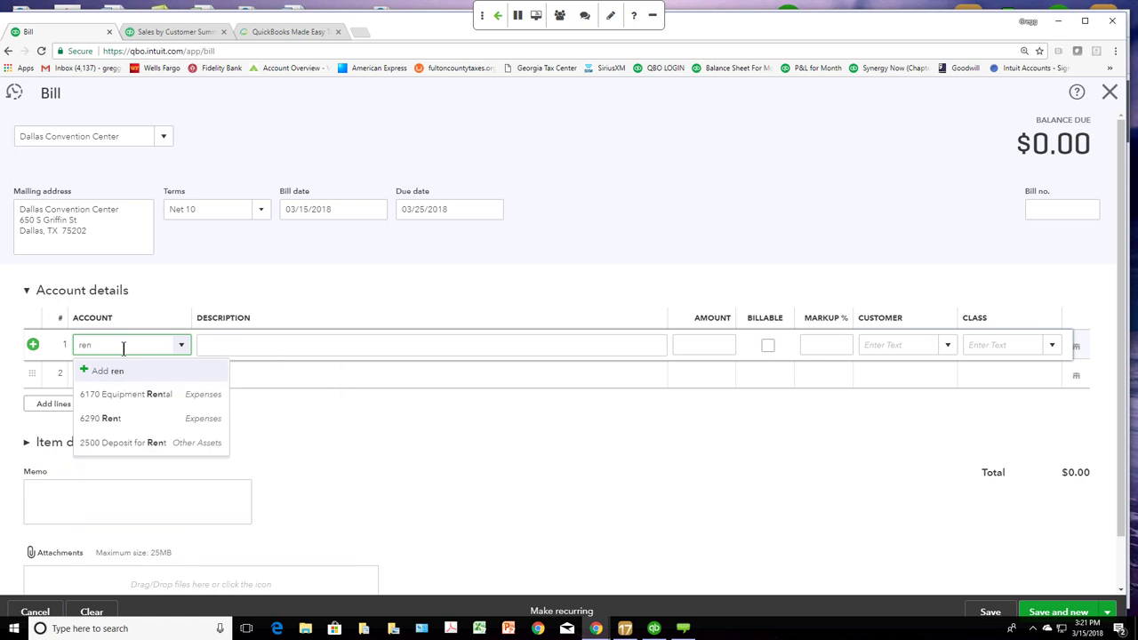
left_click(109, 417)
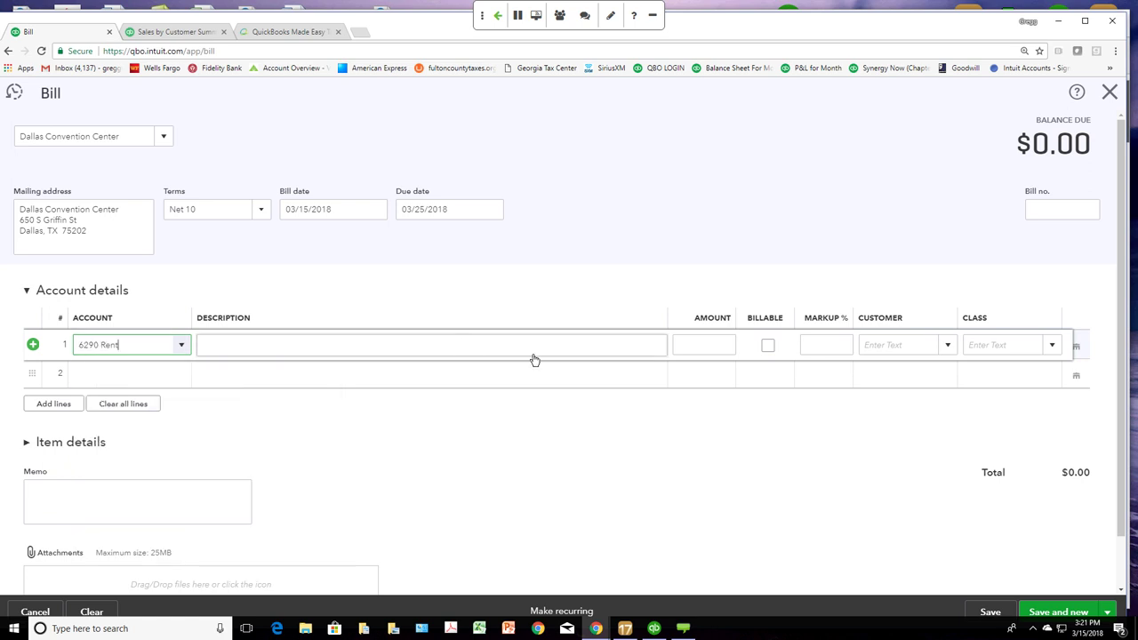
Step: Set the rent line's class to 02 Synergy Conference and its amount to 20,000.00, and save the bill
left_click(1053, 346)
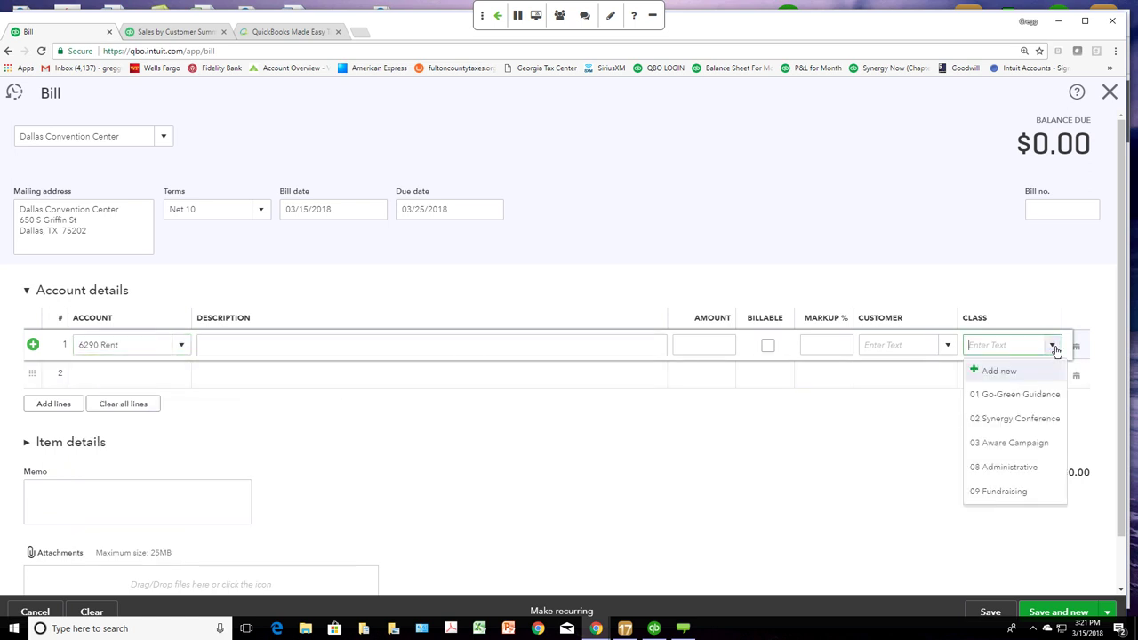
left_click(1031, 425)
left_click(700, 344)
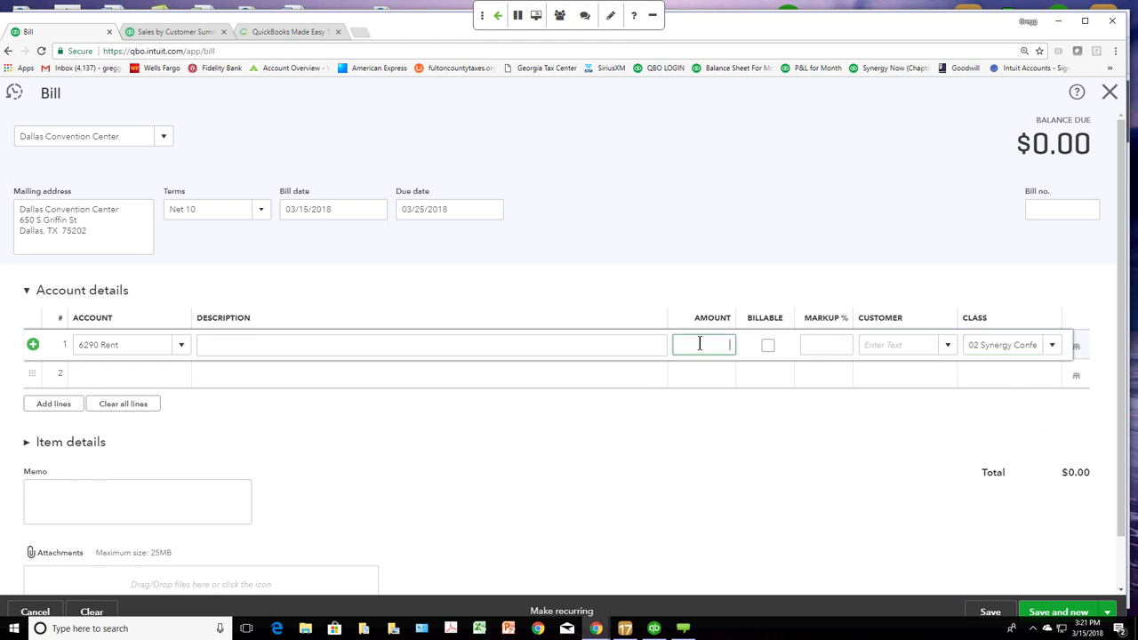
type("20000")
key("Tab")
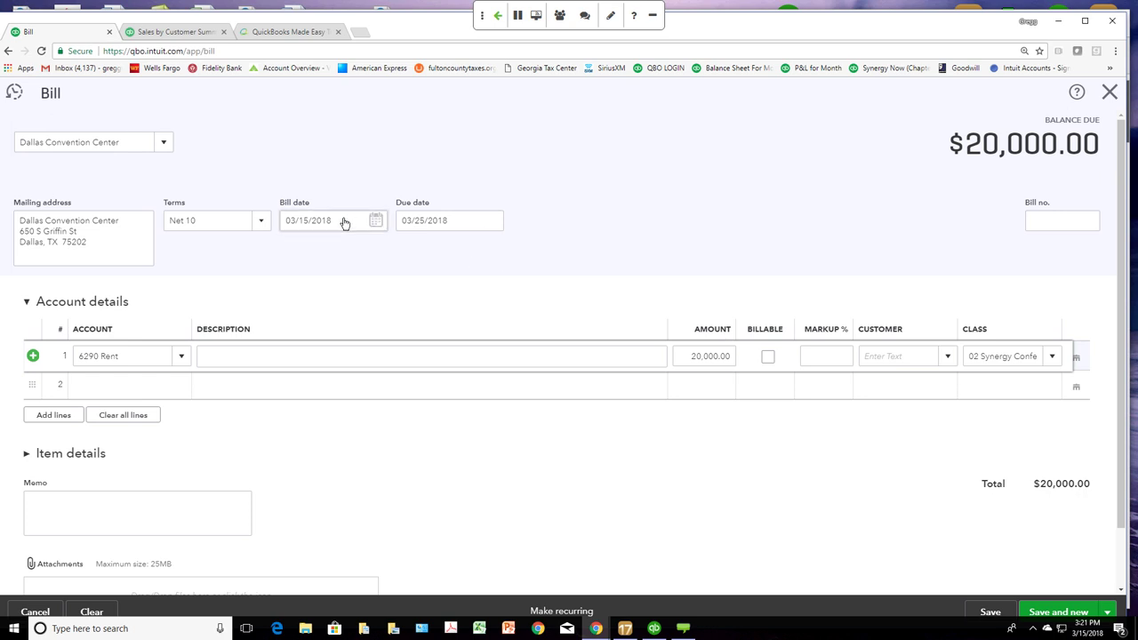
left_click_drag(356, 219, 275, 215)
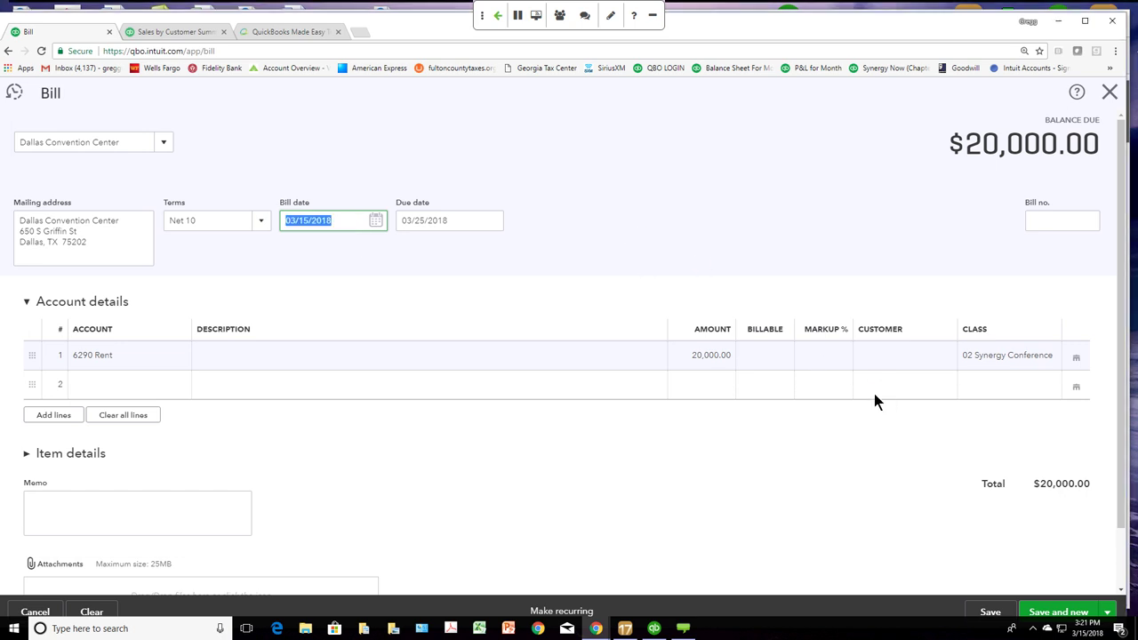
left_click(991, 613)
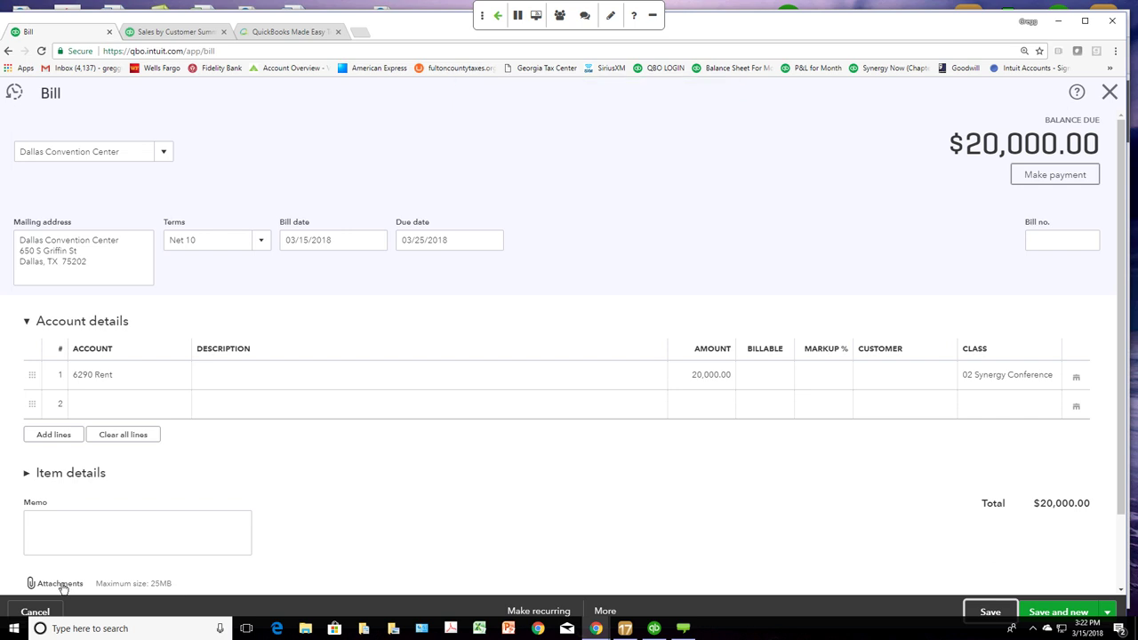
left_click(62, 585)
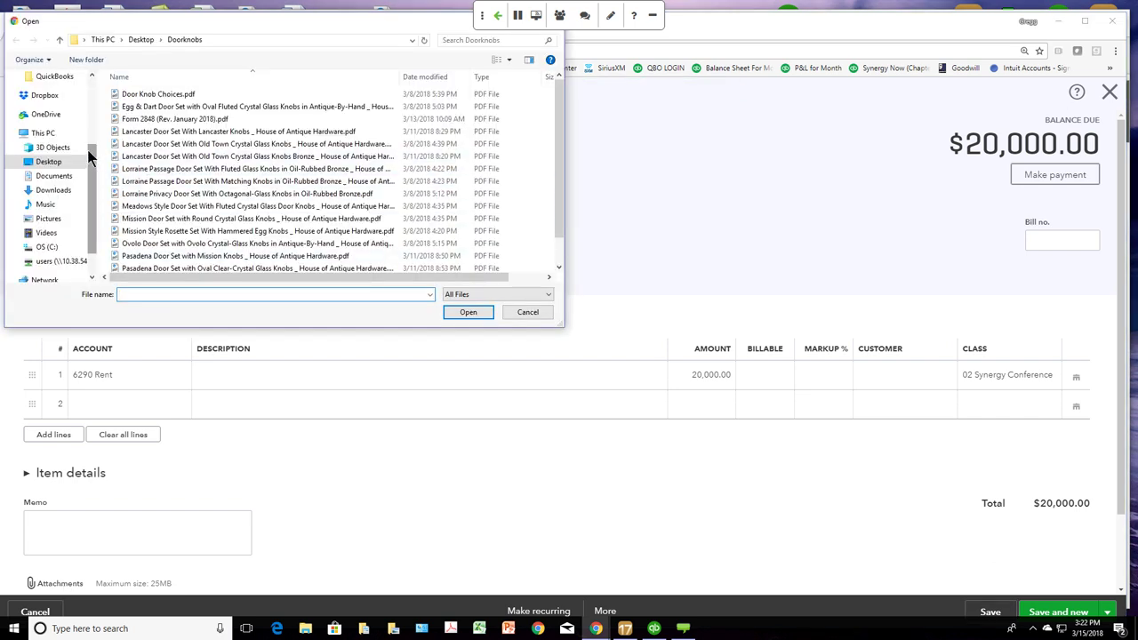
left_click_drag(91, 152, 87, 84)
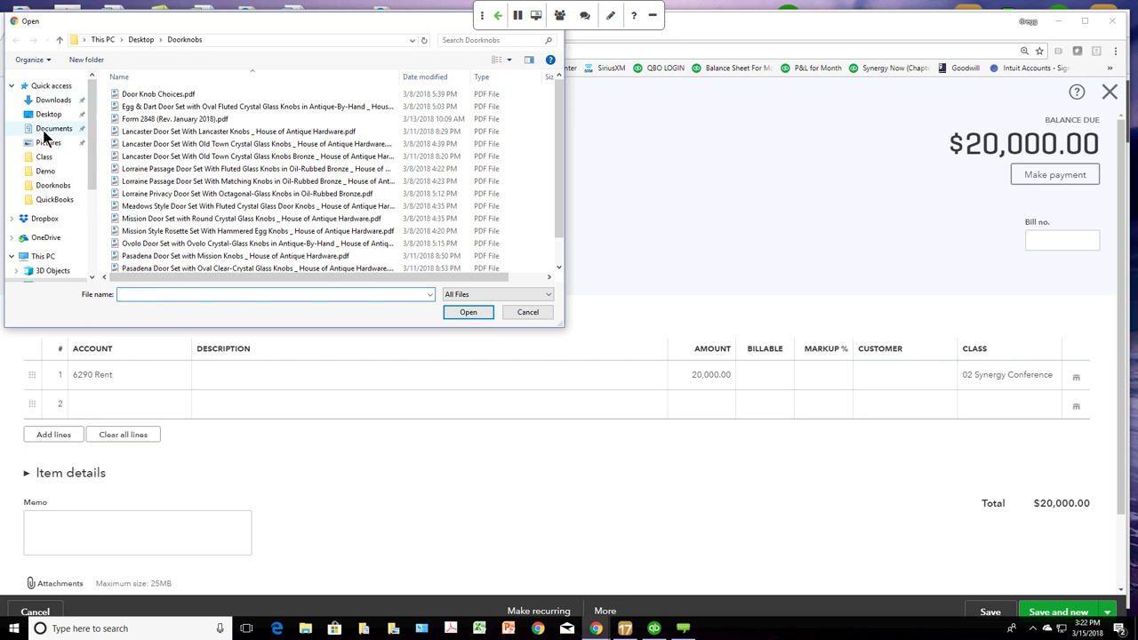
left_click(531, 315)
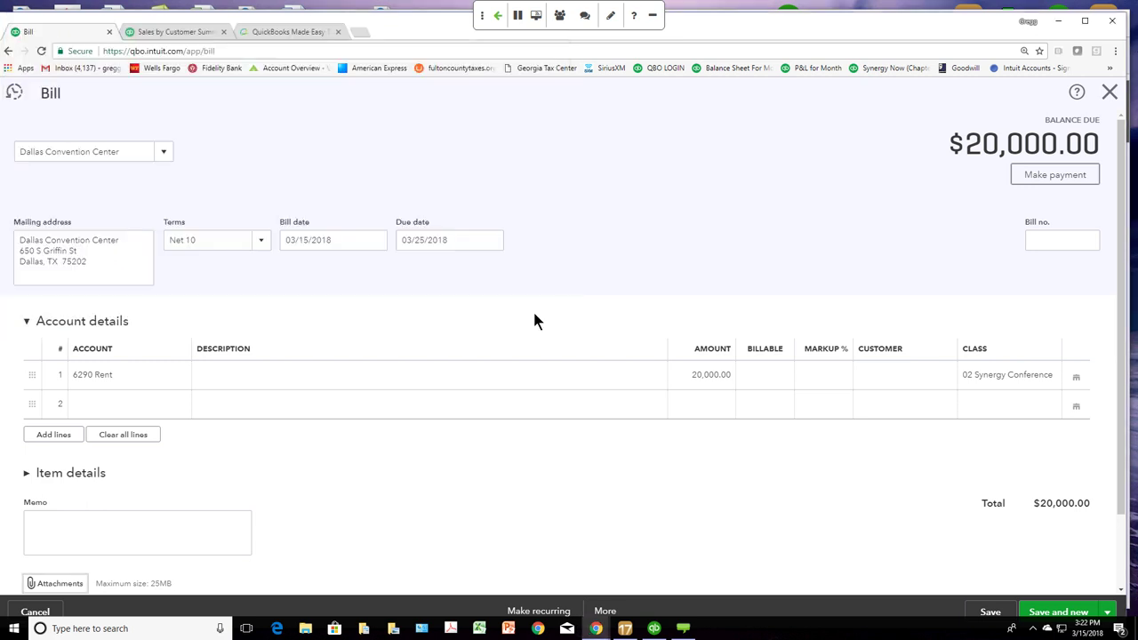
Step: Close the saved bill and open Pay Bills to list the open bills
left_click(1110, 92)
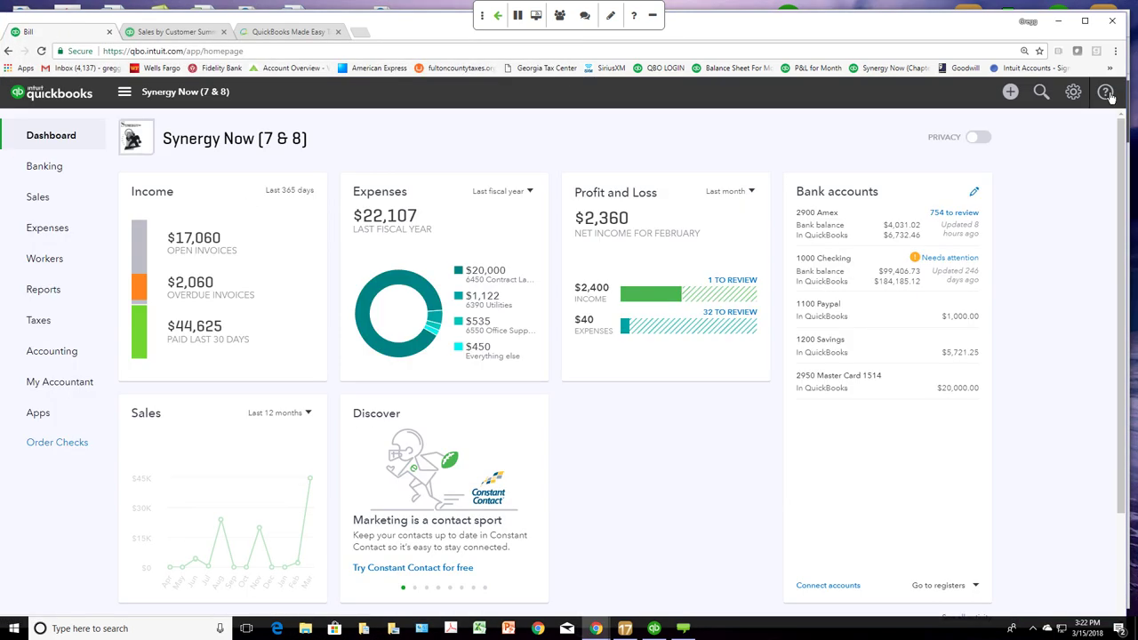
left_click(1010, 91)
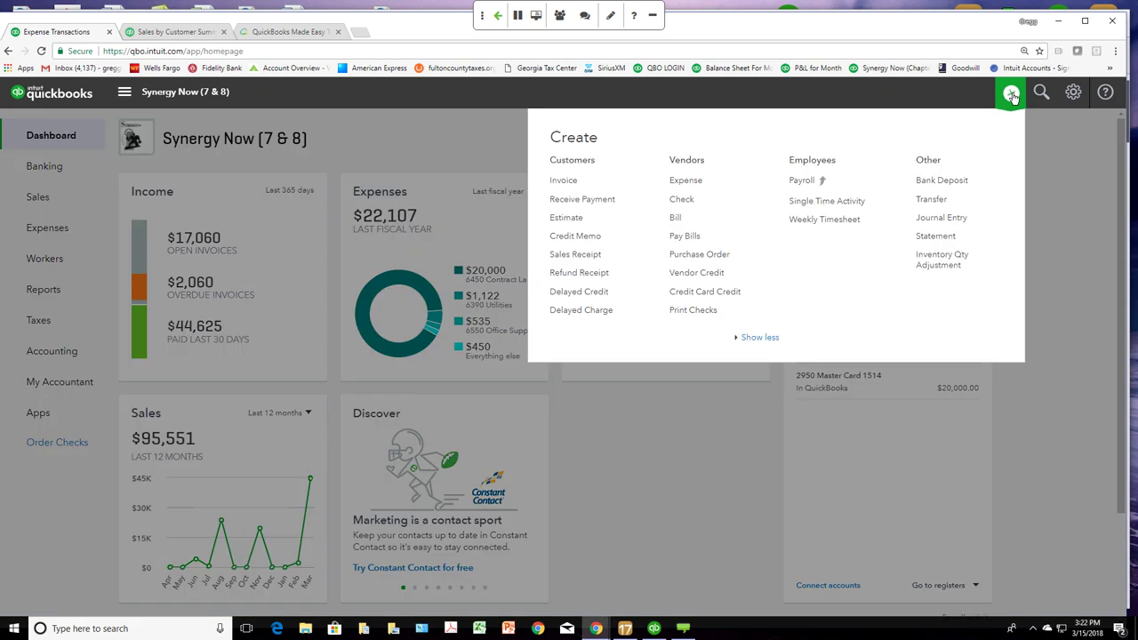
left_click(678, 237)
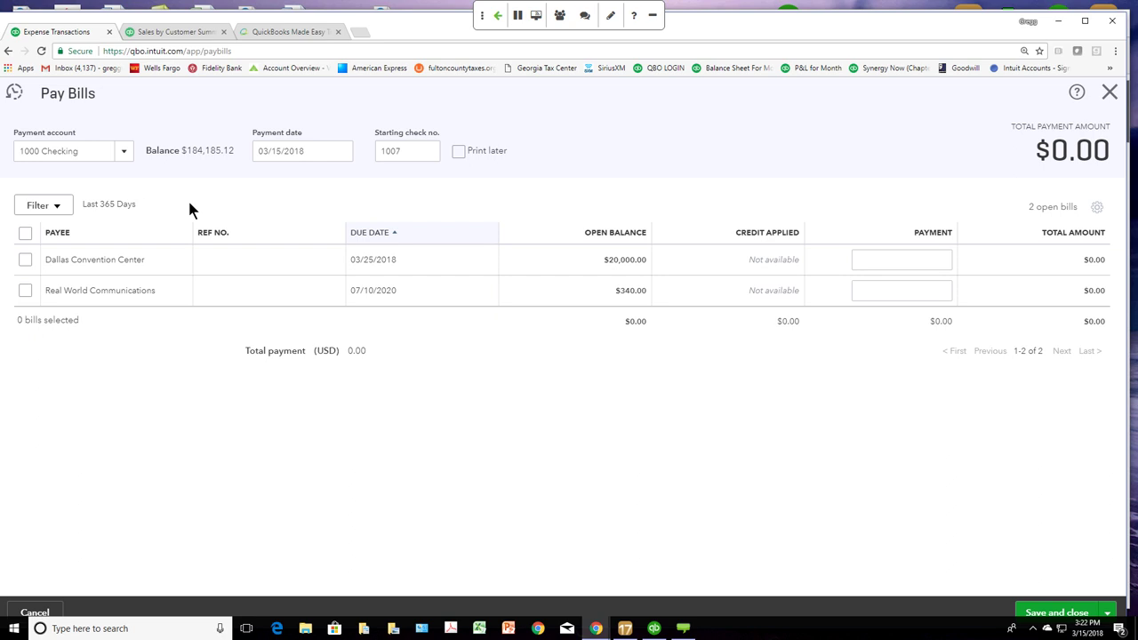
Step: Pay the Dallas Convention Center and Real World Communications bills in full from 1000 Checking, set the checks to print later, and save
left_click(25, 259)
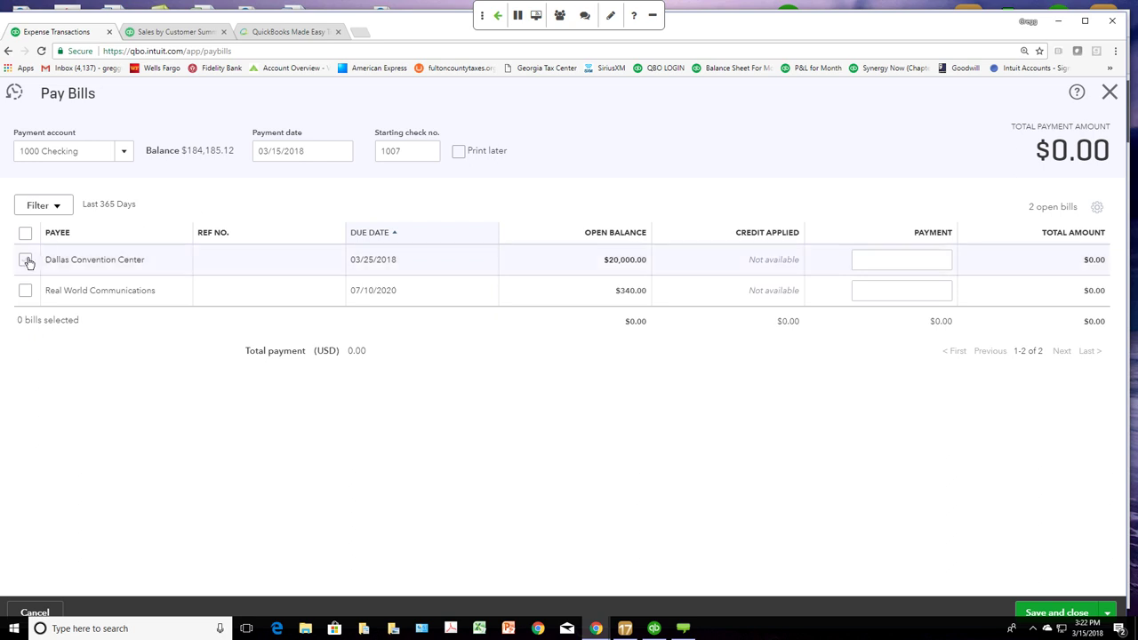
left_click(25, 291)
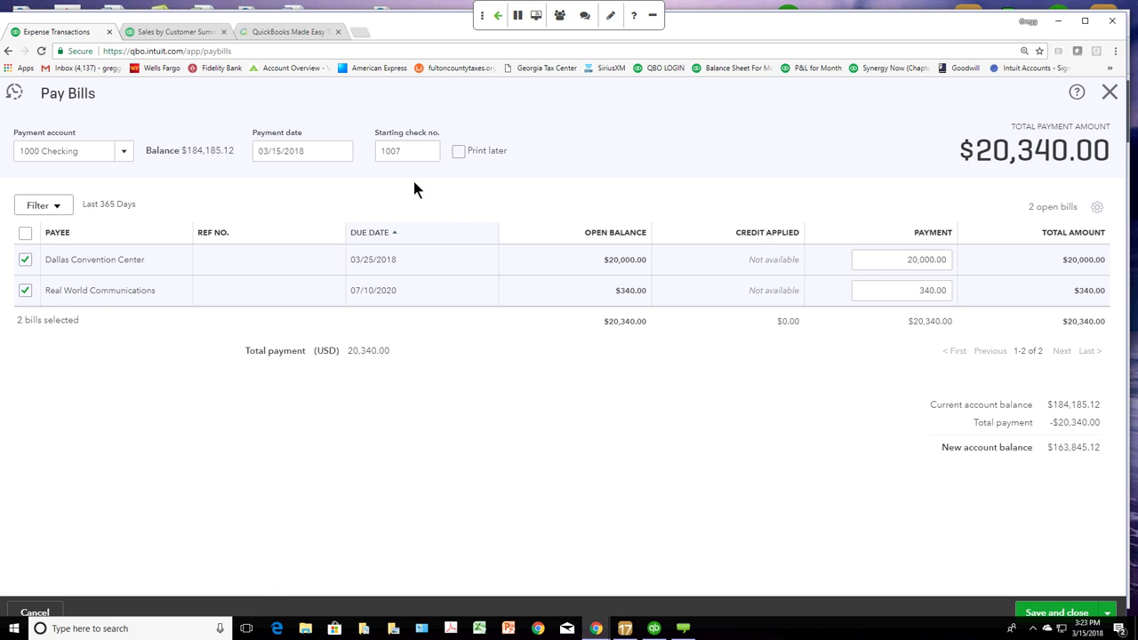
left_click(408, 151)
left_click_drag(407, 151, 377, 152)
left_click(896, 264)
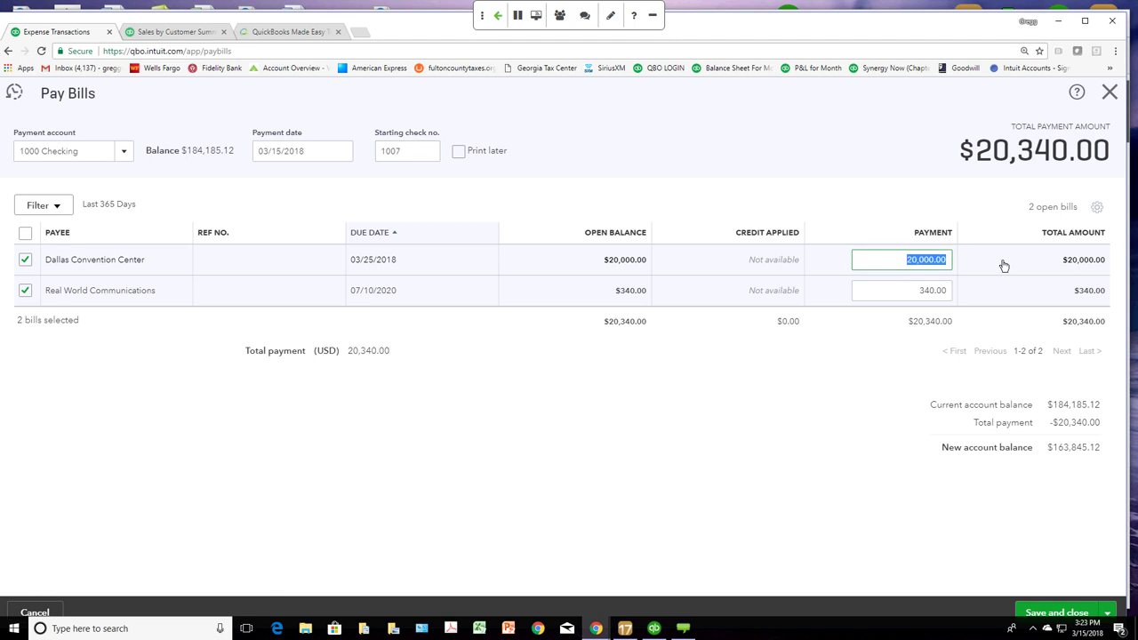
left_click(911, 290)
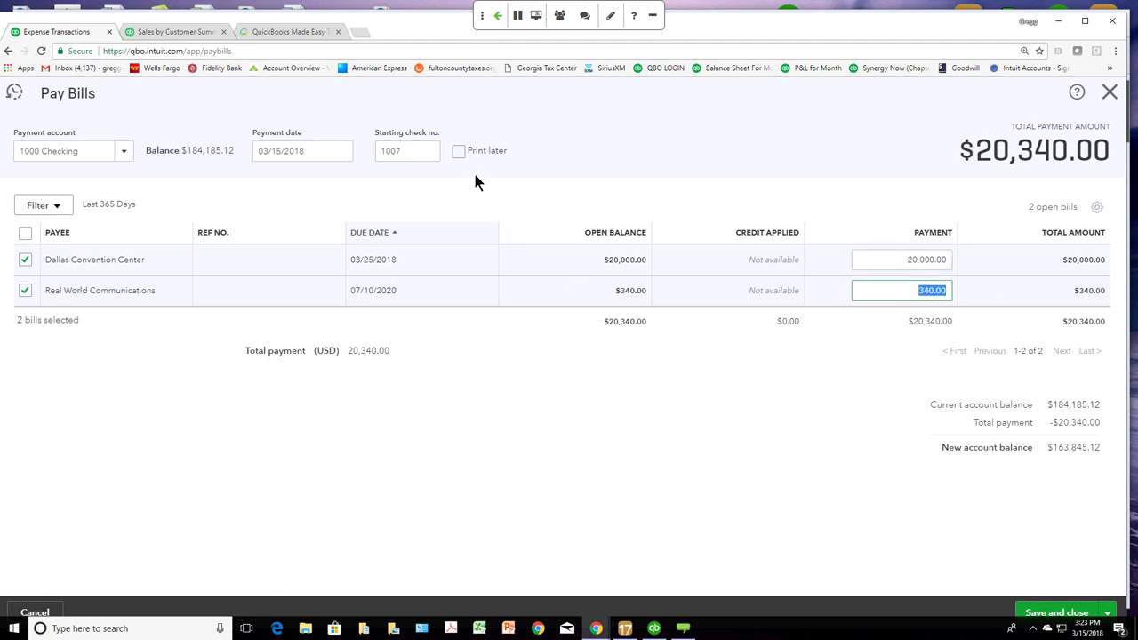
left_click(457, 152)
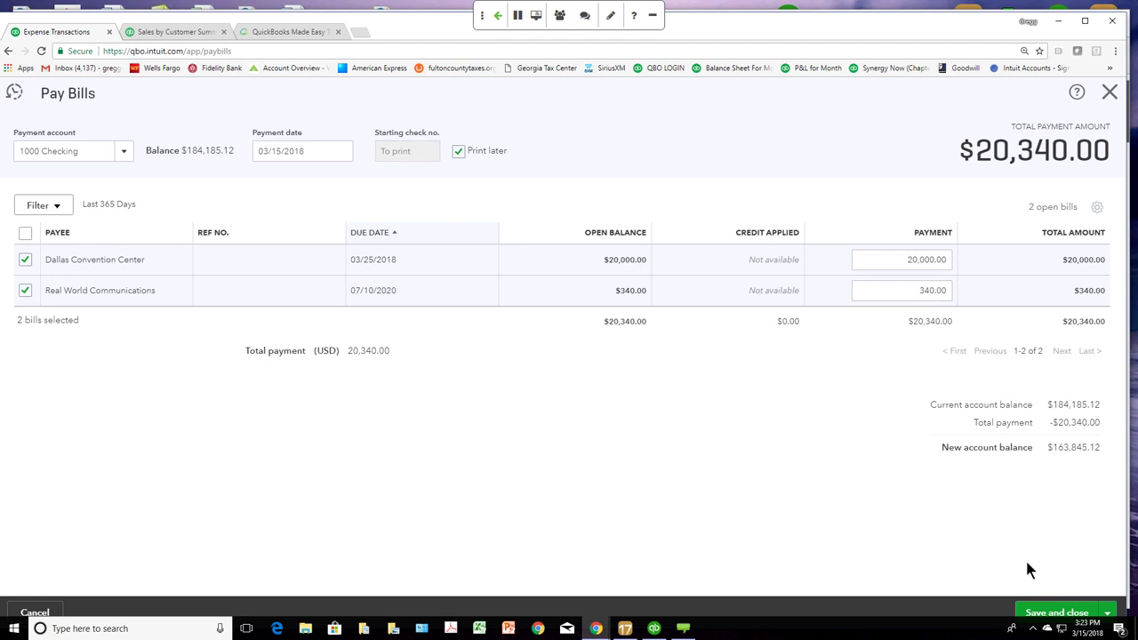
left_click(1055, 612)
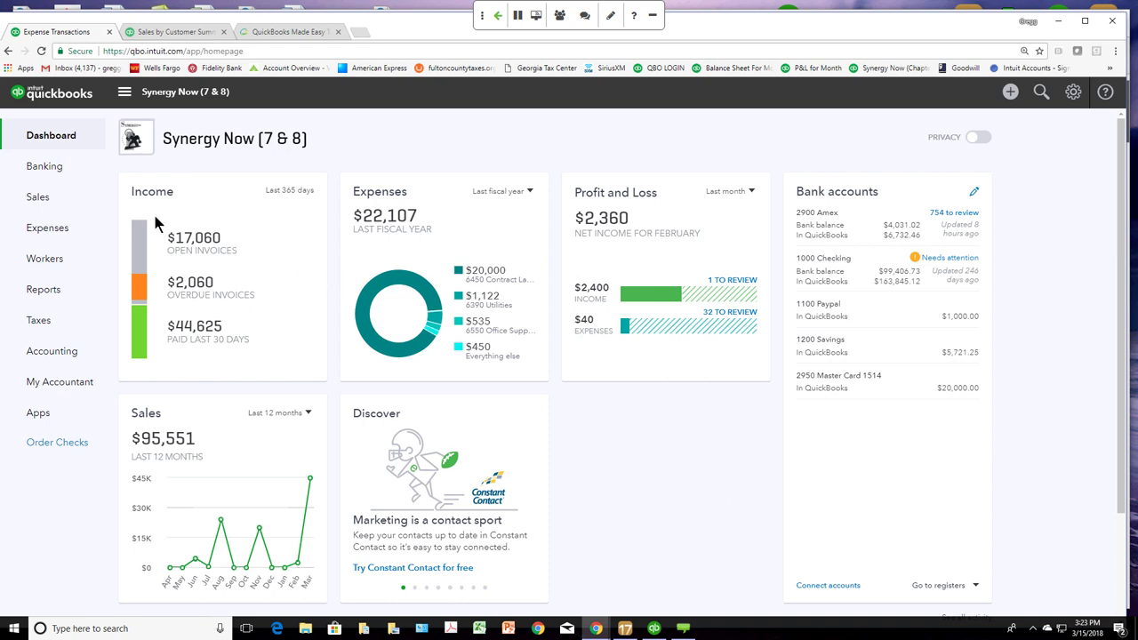
Step: Open Print Checks and preview the printout of all the selected checks for 1000 Checking
left_click(1010, 91)
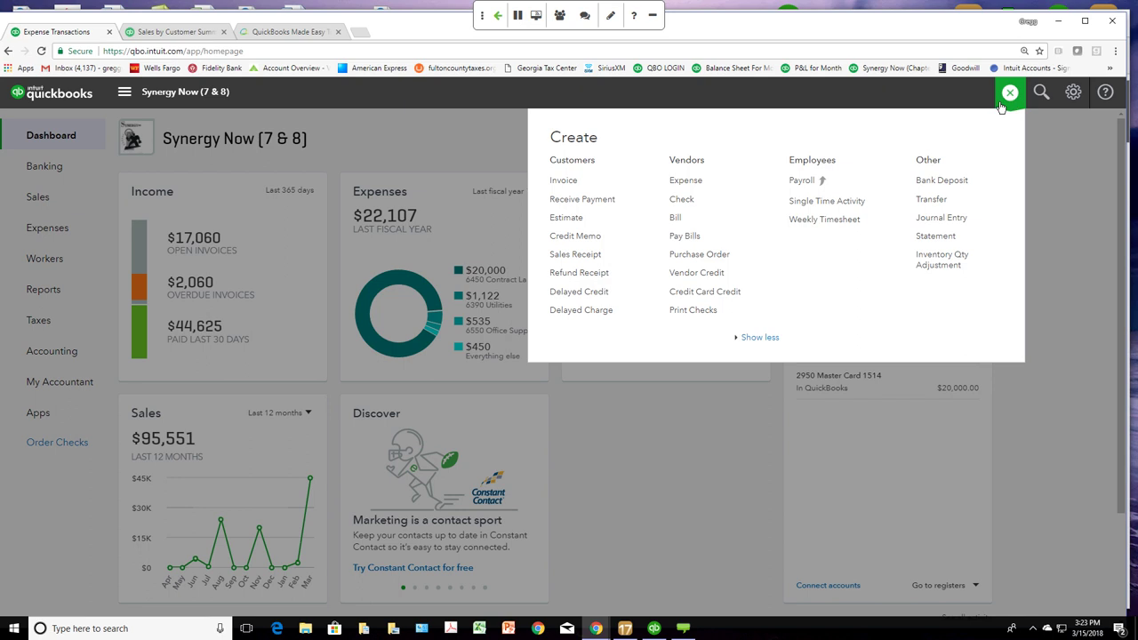
left_click(693, 313)
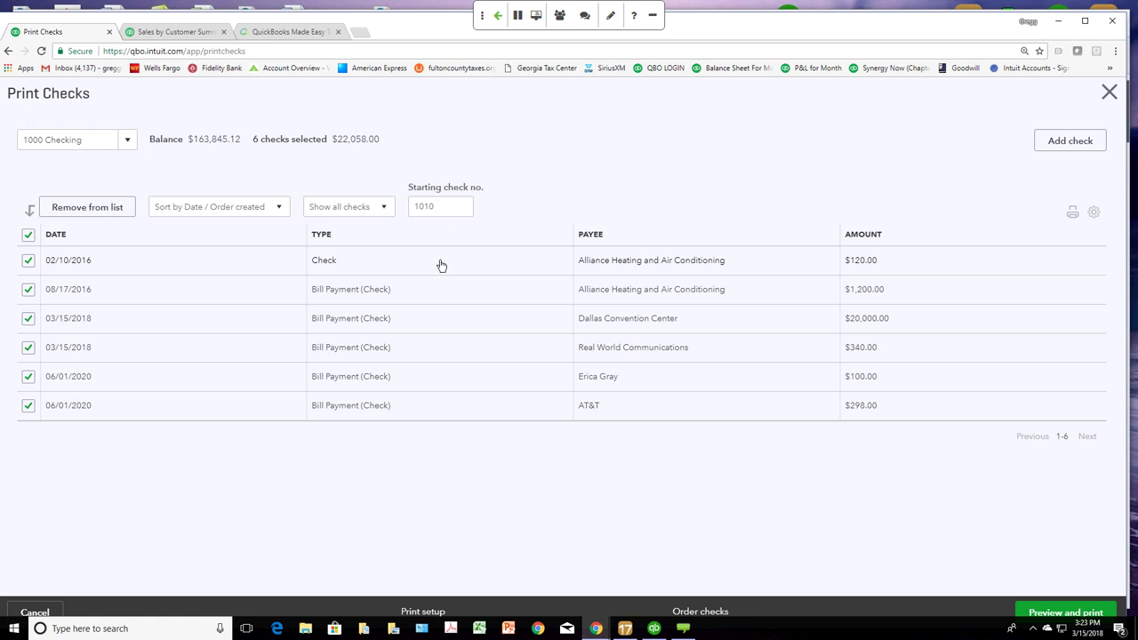
left_click_drag(447, 209, 380, 208)
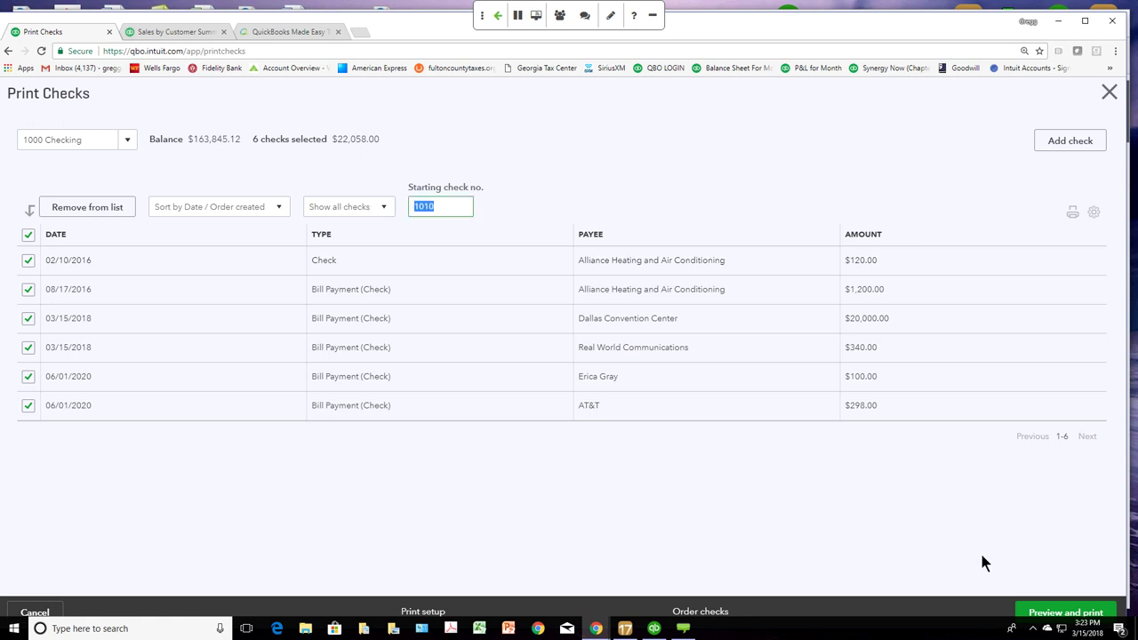
left_click(1048, 612)
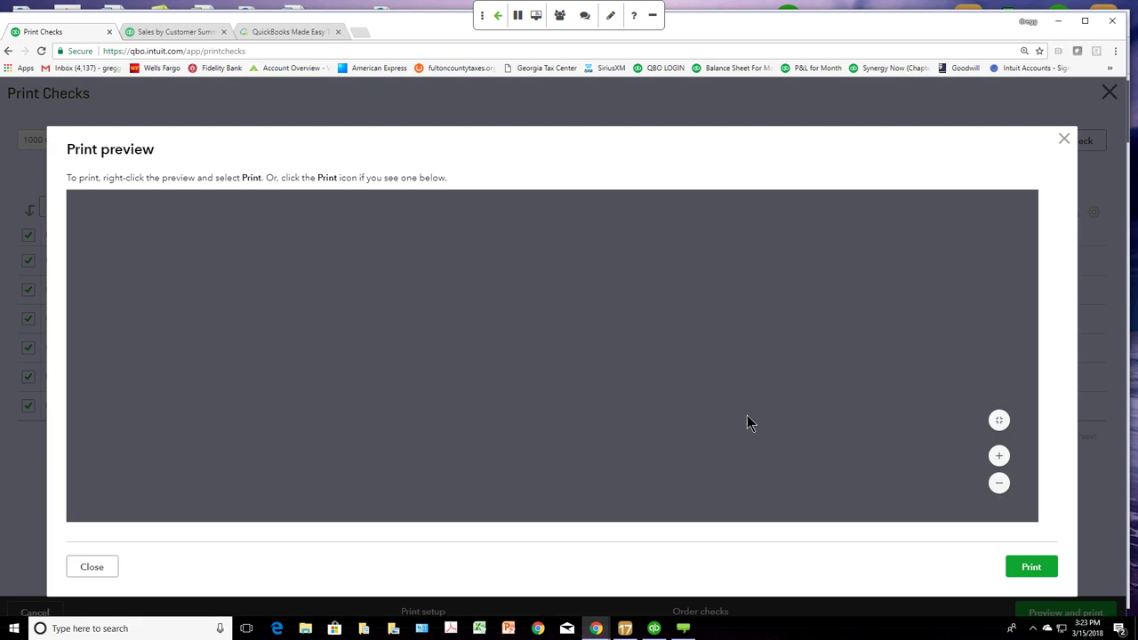
scroll(729, 411, "down", 4)
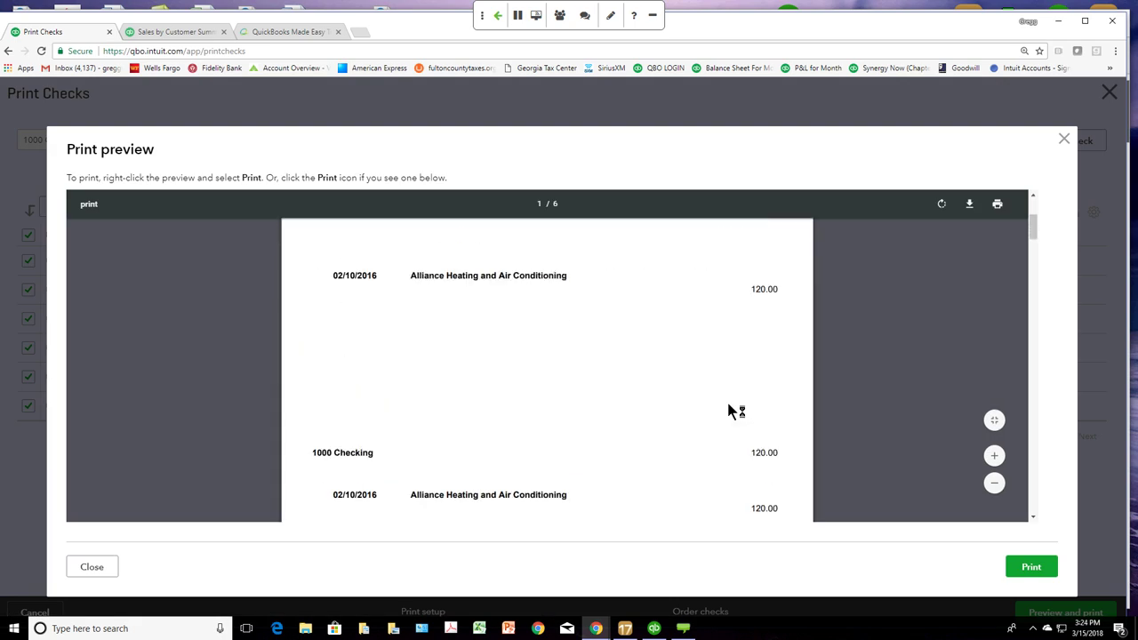
scroll(729, 411, "up", 4)
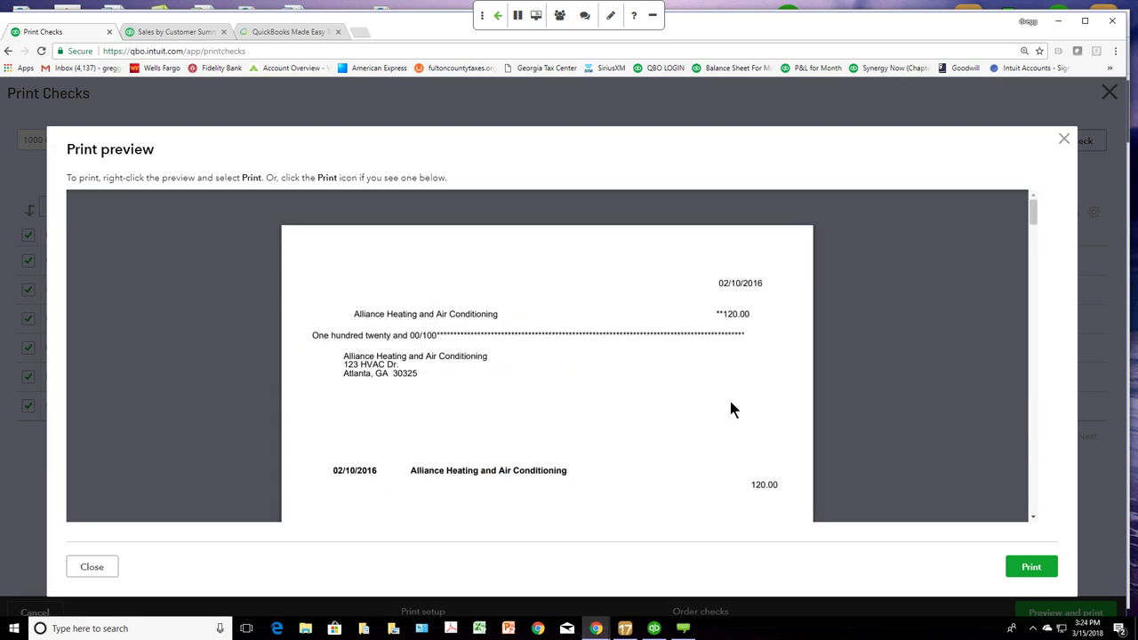
Step: Close the print preview, confirm that all checks printed correctly, and leave Print Checks
left_click(1065, 141)
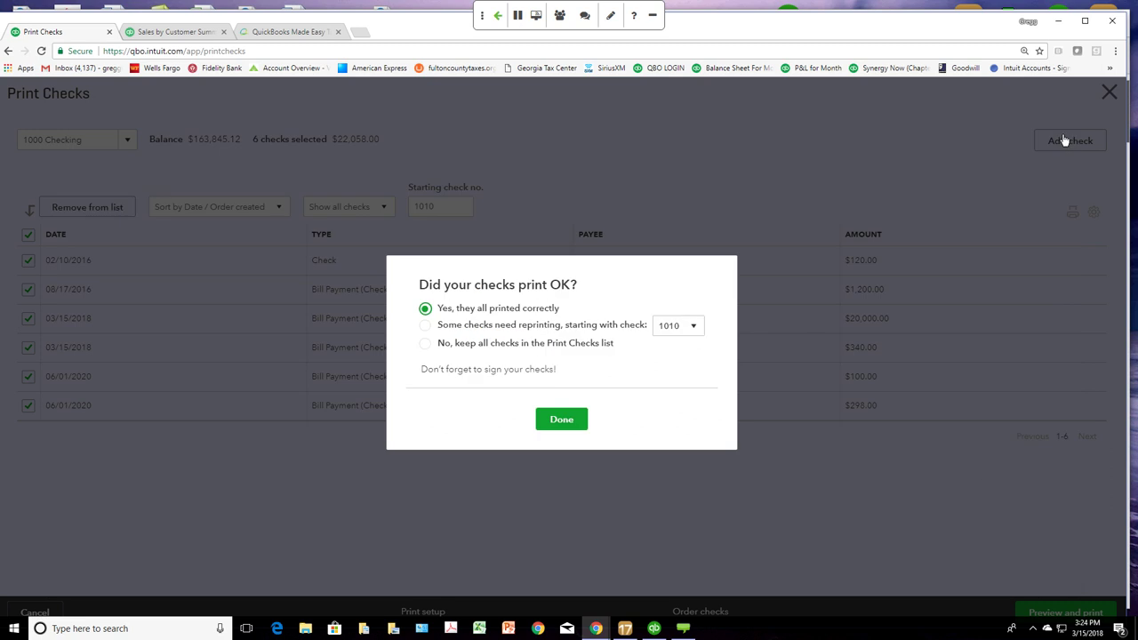
left_click(564, 420)
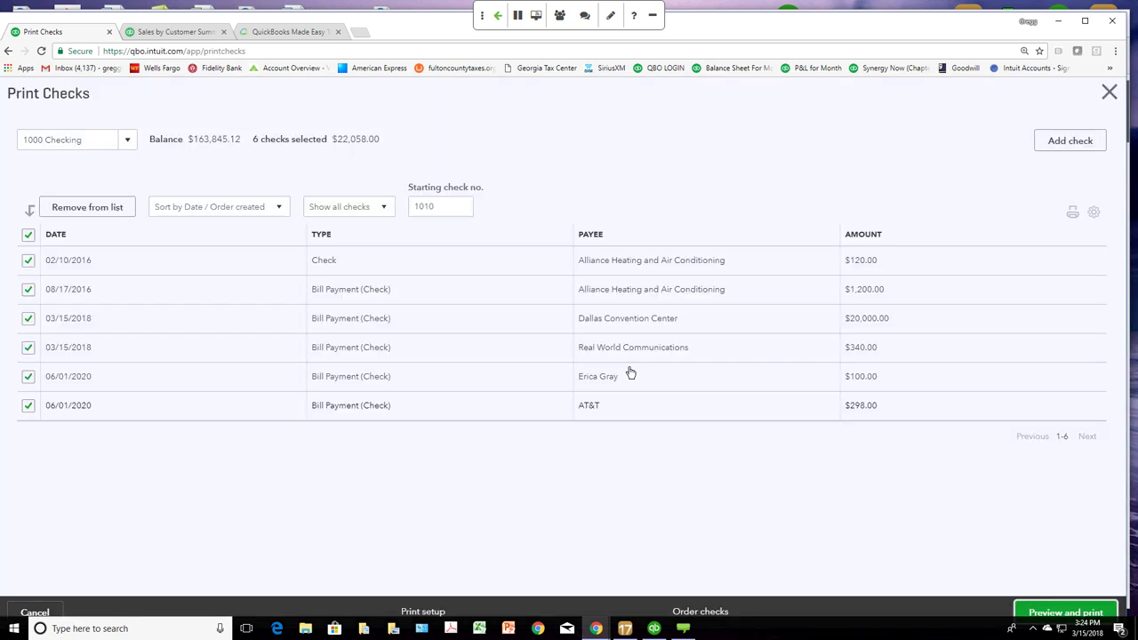
left_click(1110, 93)
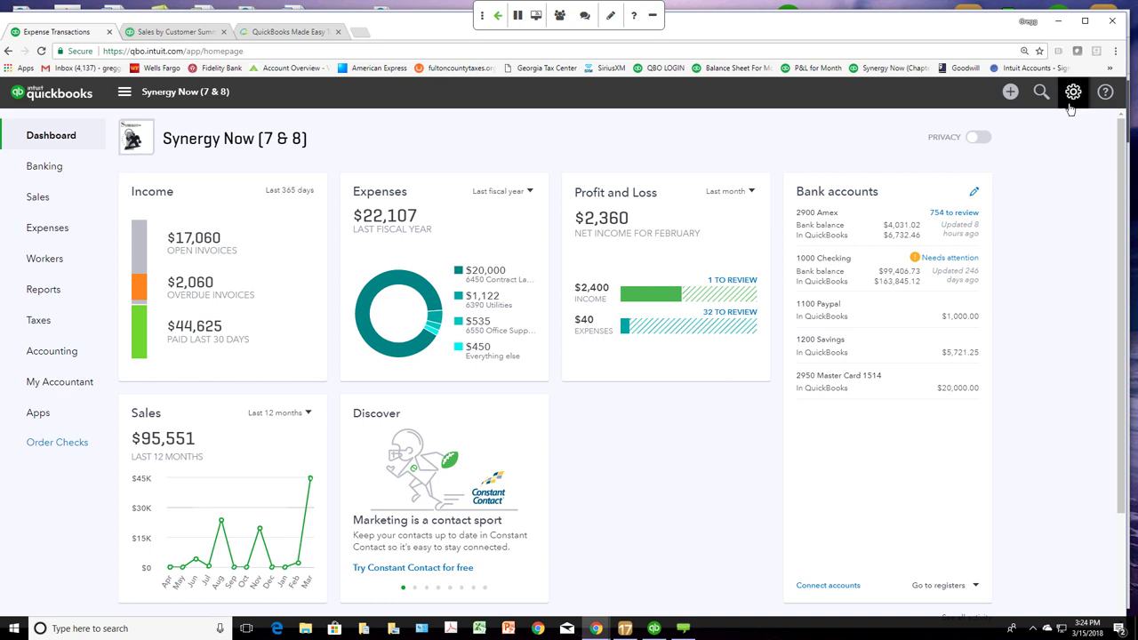
Step: Open the 1000 Checking bank feed from the dashboard and look through its transactions awaiting review
left_click(954, 261)
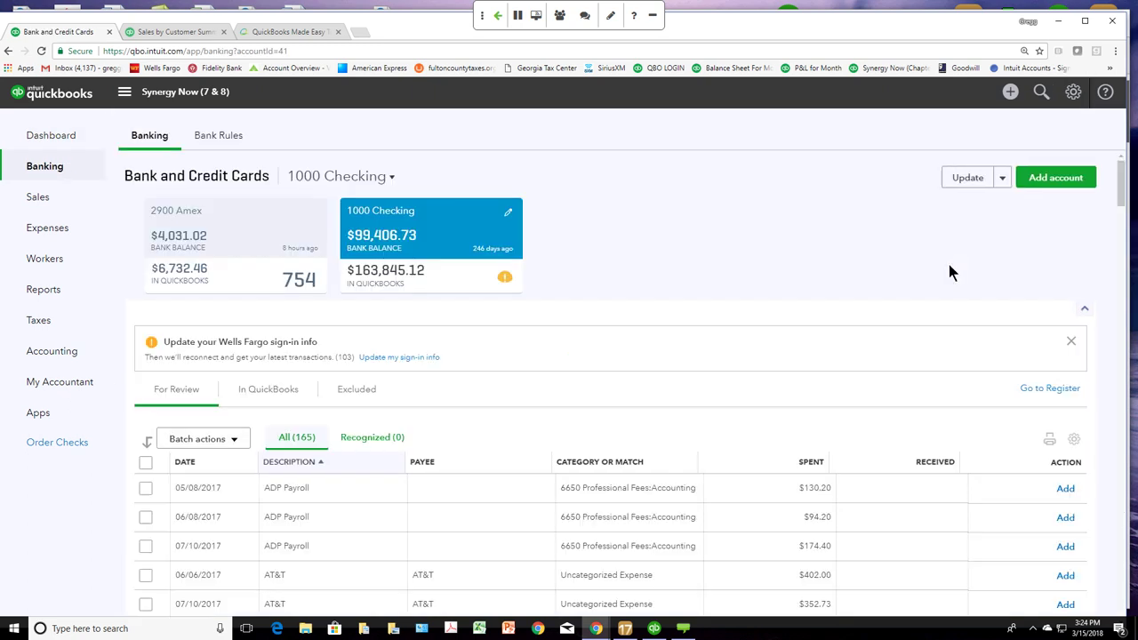
scroll(948, 310, "down", 4)
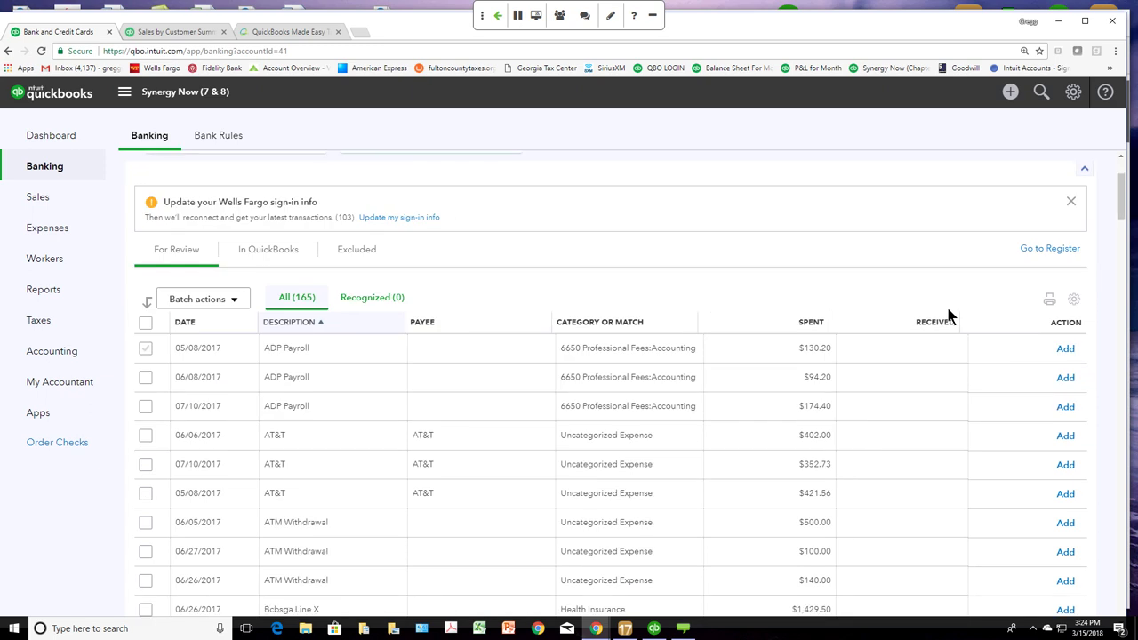
scroll(937, 320, "down", 1)
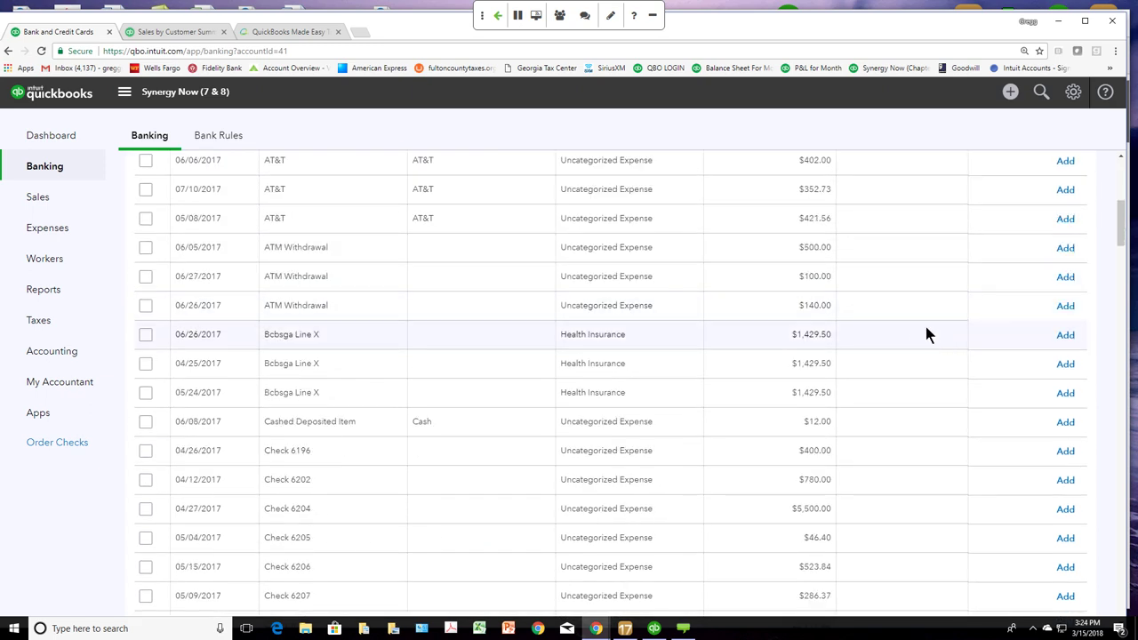
scroll(922, 336, "down", 2)
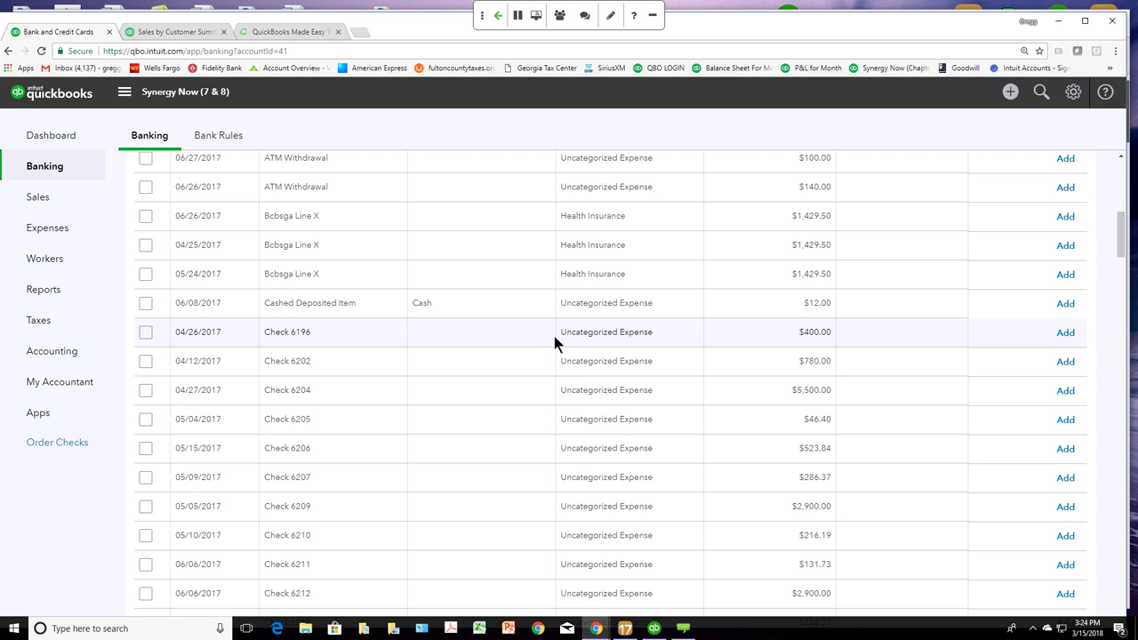
scroll(554, 340, "up", 3)
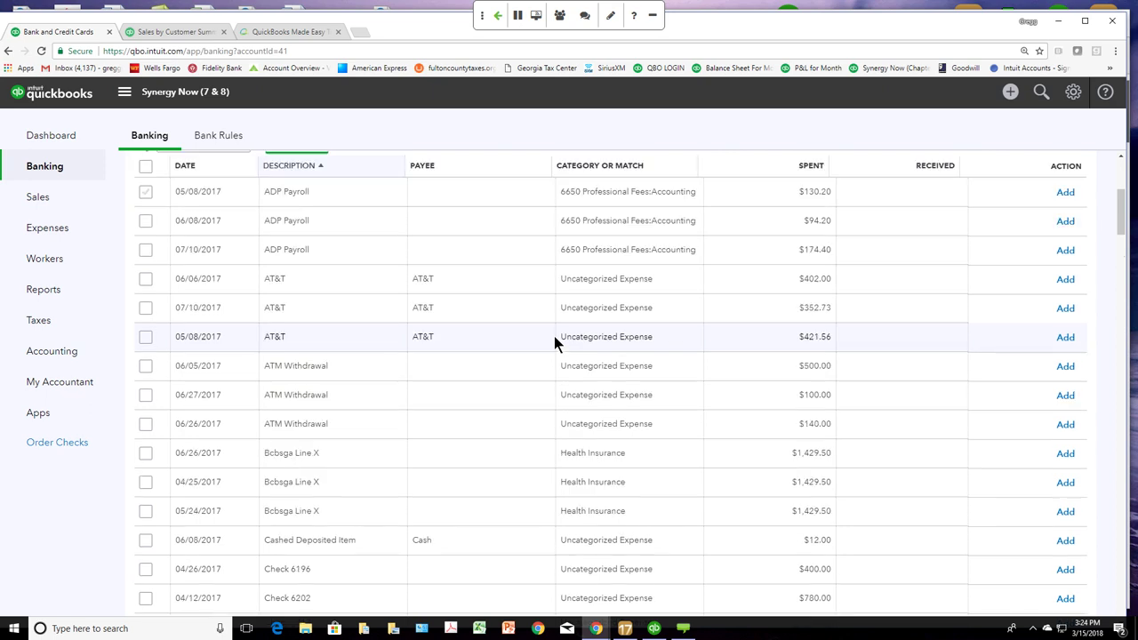
scroll(554, 340, "down", 8)
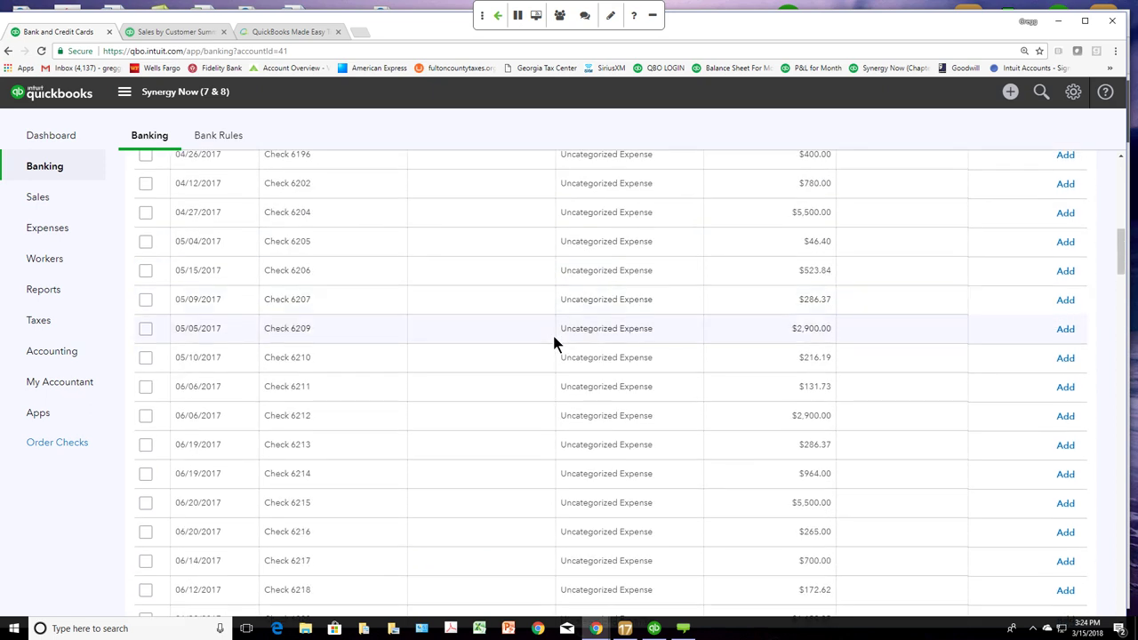
scroll(553, 338, "down", 10)
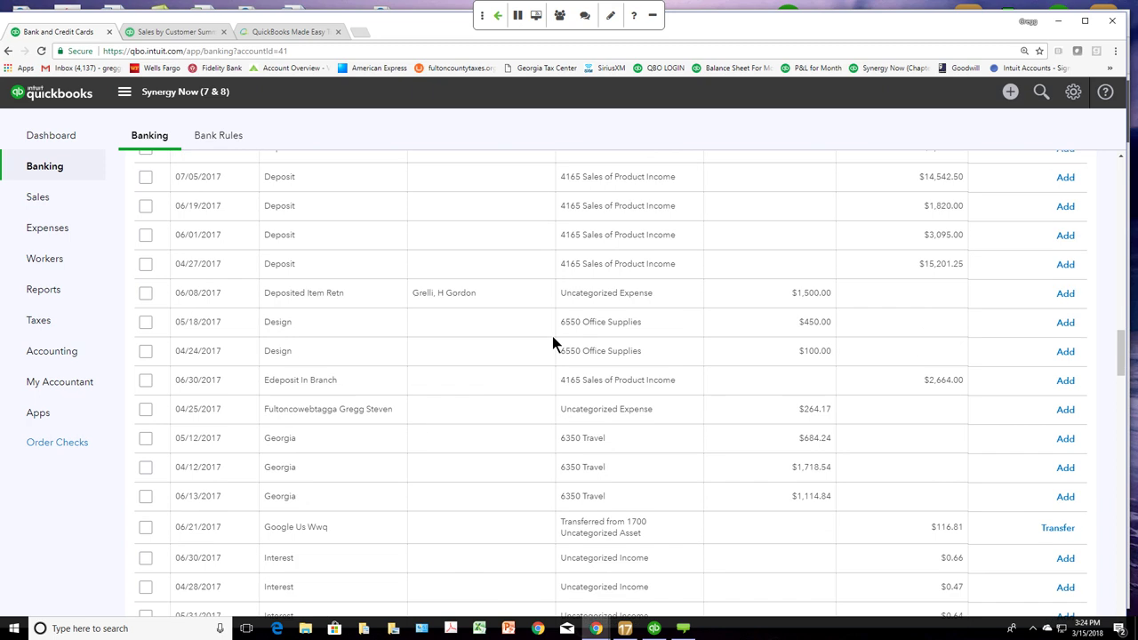
scroll(552, 336, "down", 1)
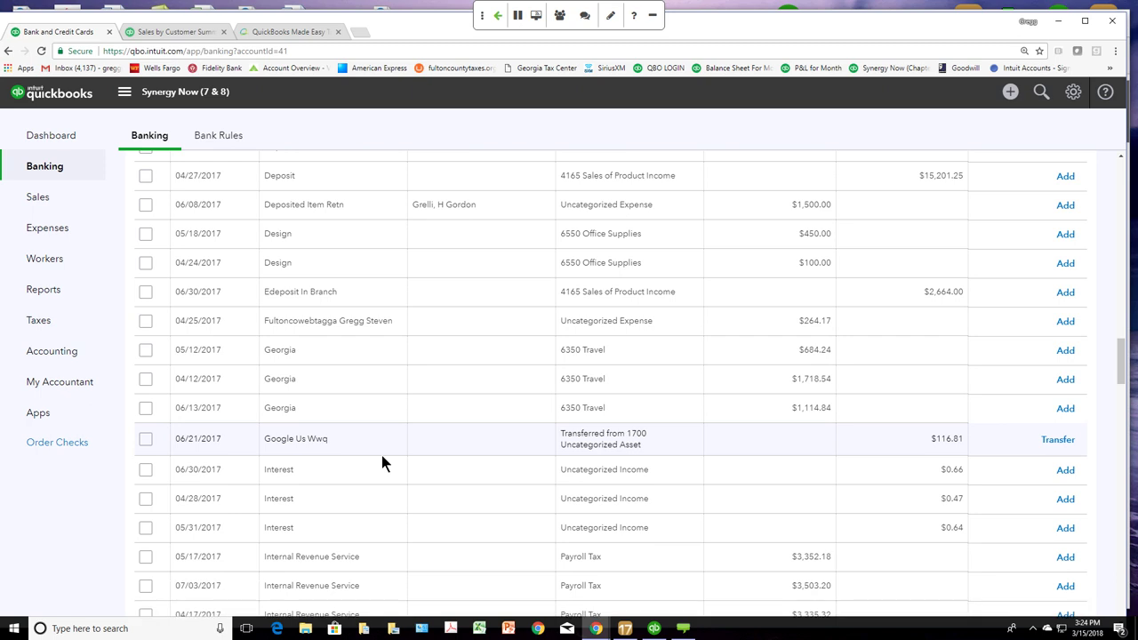
scroll(382, 456, "down", 5)
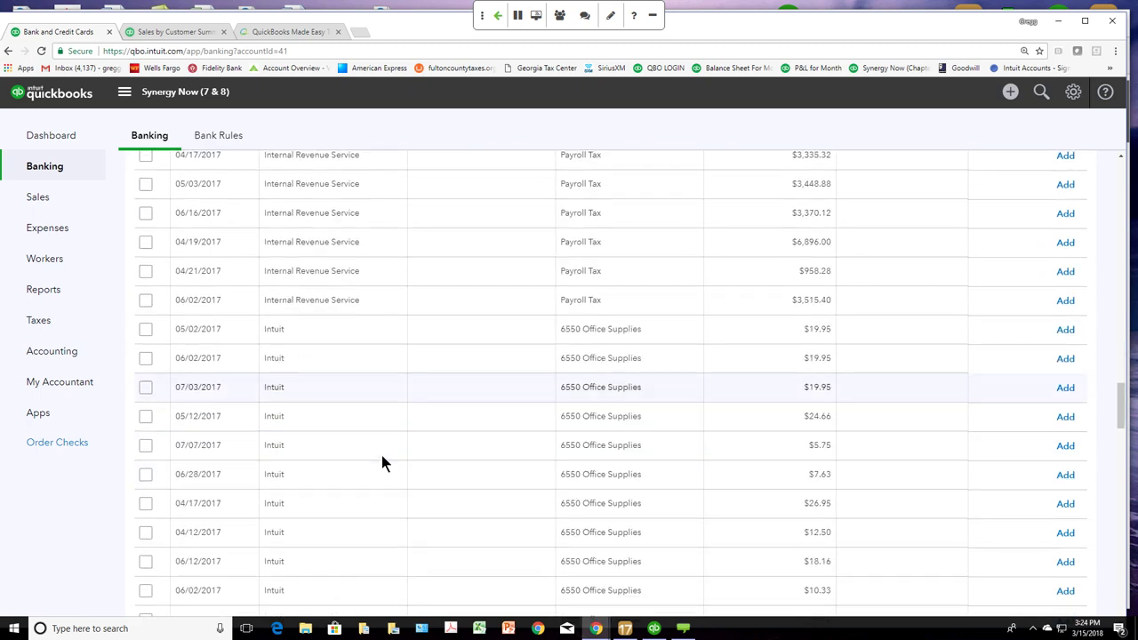
scroll(381, 455, "down", 10)
Step: Assign class 01 Go-Green Guidance to the 05/19/2017 Lester's transaction categorized as 6350 Travel, and add it to the books
left_click(381, 455)
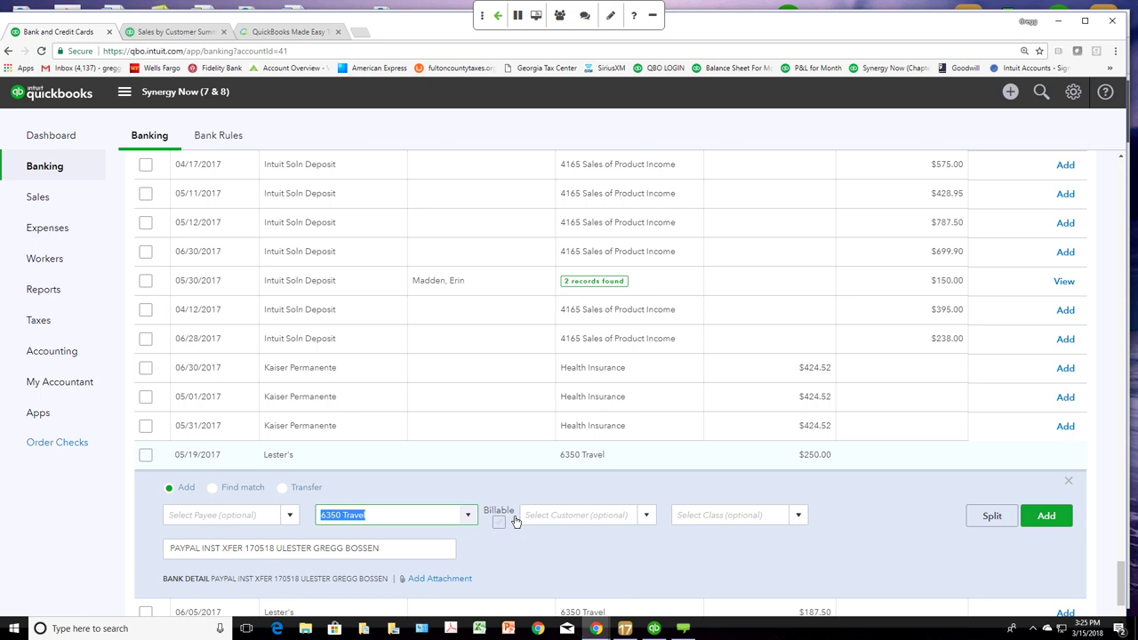
left_click(799, 521)
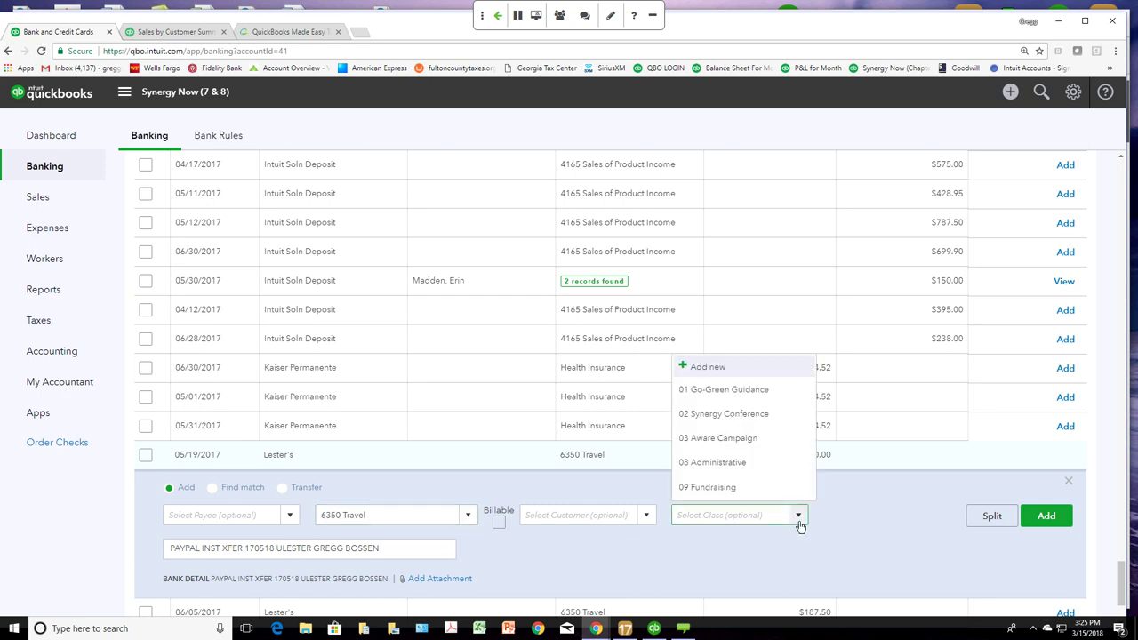
left_click(767, 391)
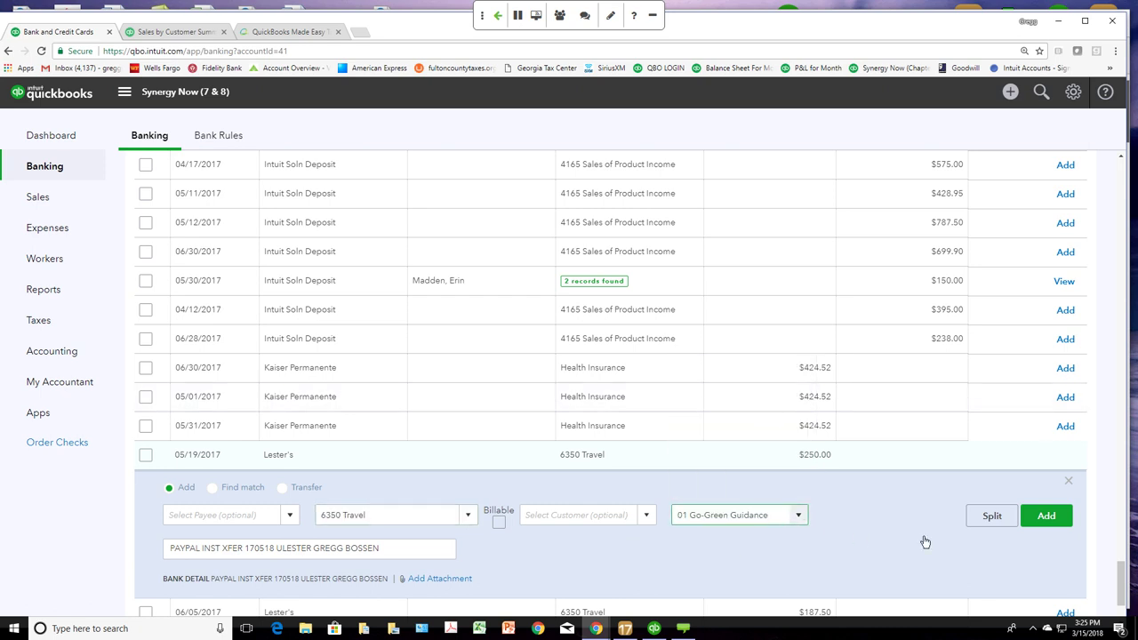
left_click(1040, 517)
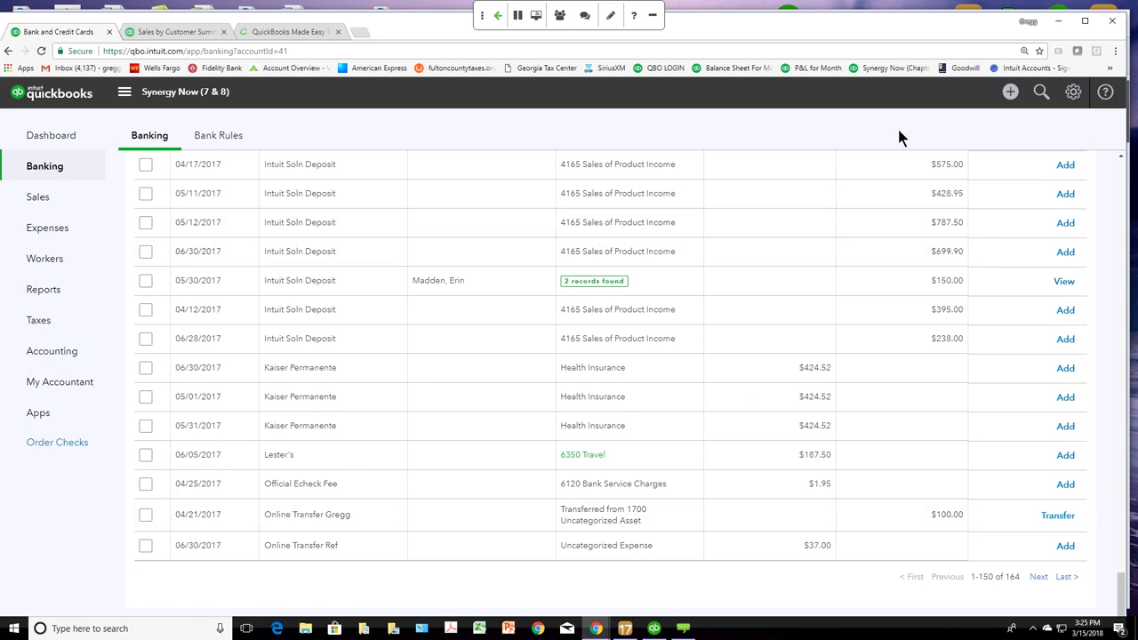
Step: Open a blank check form to examine its payee, account and class fields, and close it without saving
left_click(1011, 94)
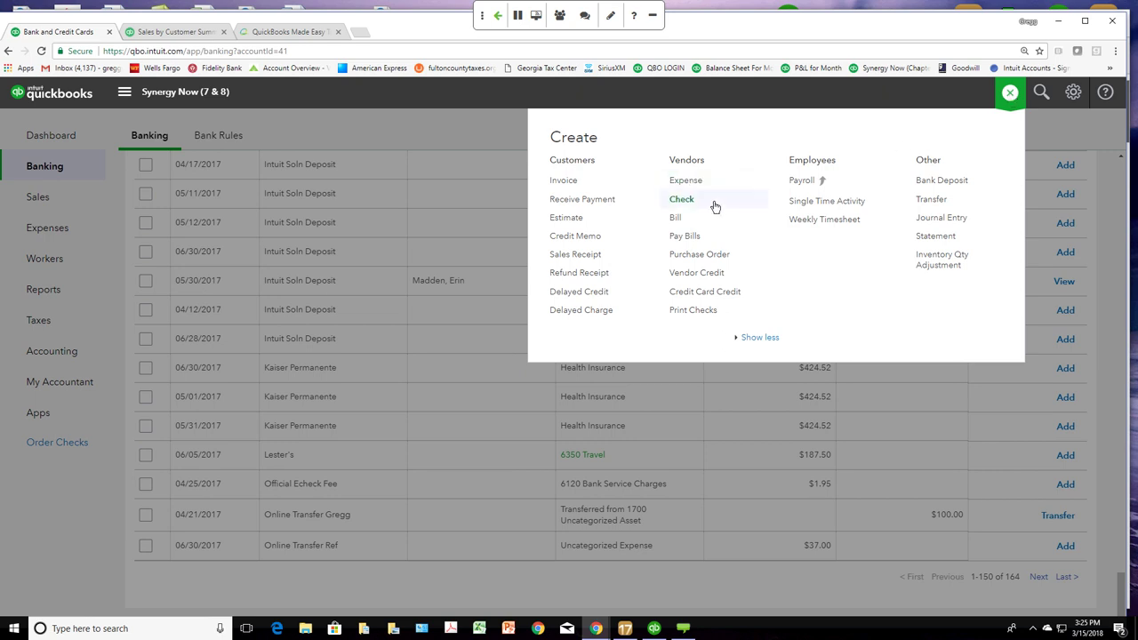
left_click(682, 199)
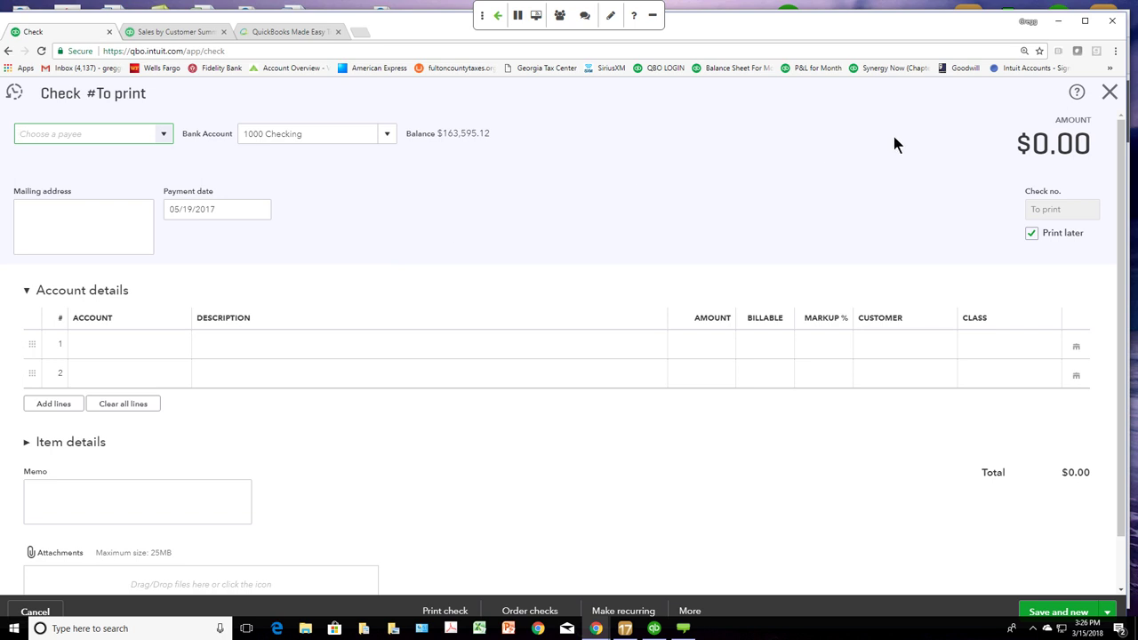
left_click(1110, 94)
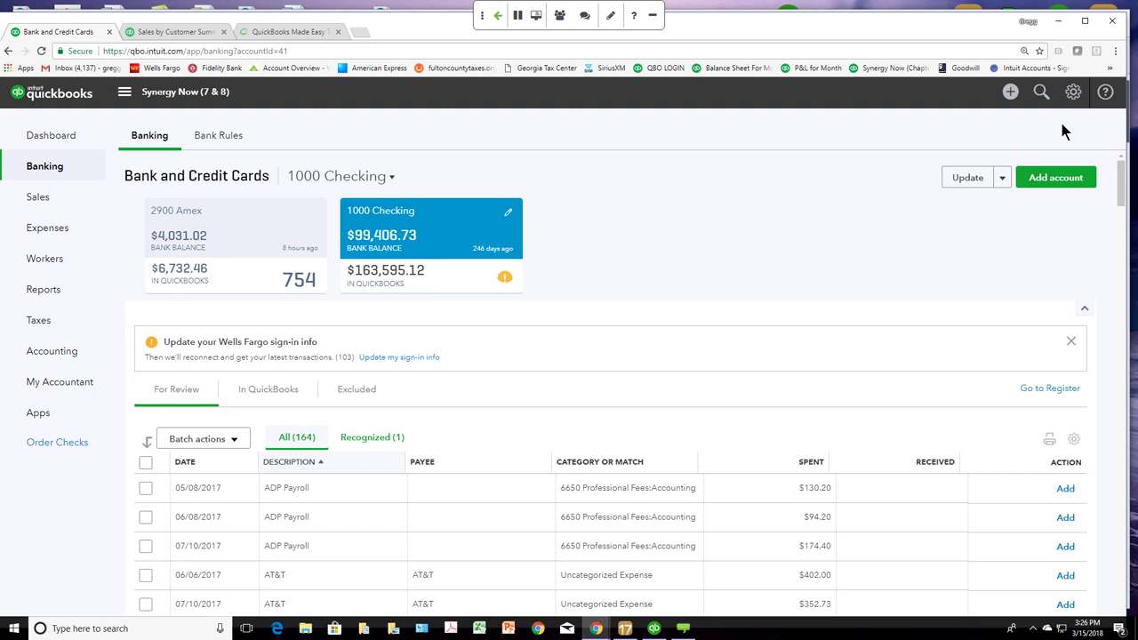
Step: Create a new expense and choose Ameri Gas as its payee
left_click(1011, 92)
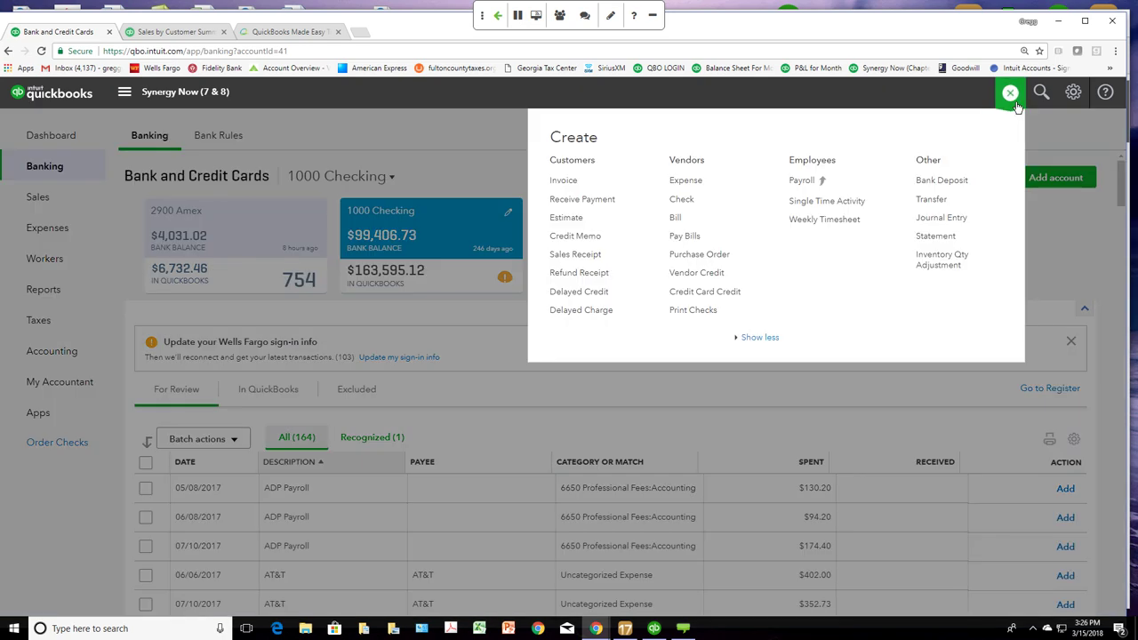
left_click(684, 181)
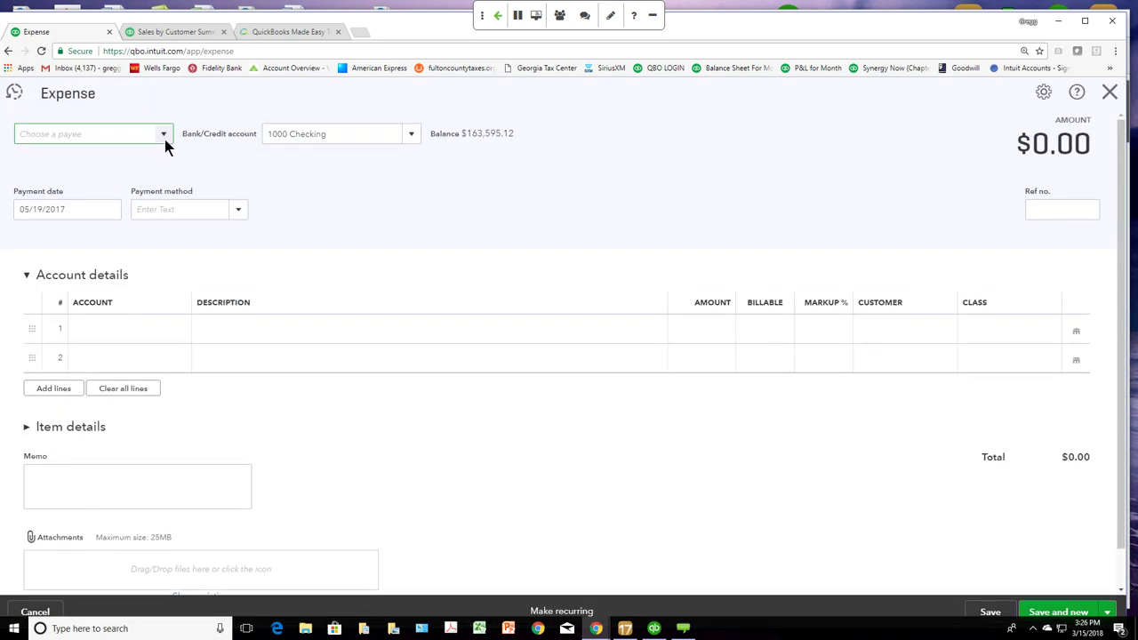
left_click(164, 139)
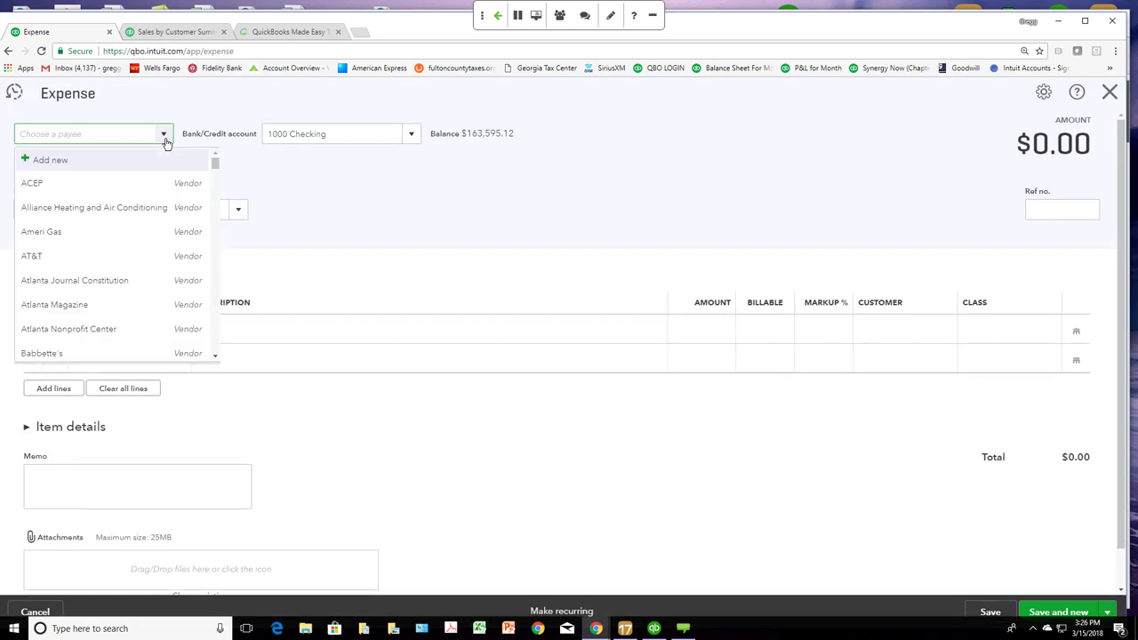
left_click(148, 232)
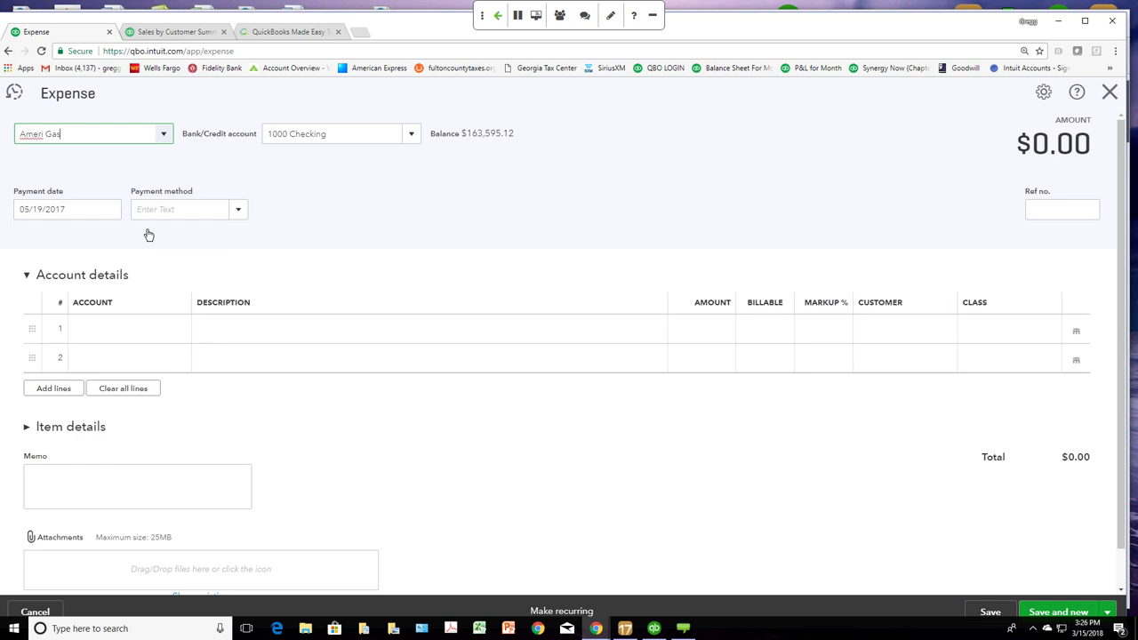
Step: Set the first expense line to account 6160 Dues and Subscriptions with class 01 Go-Green Guidance, and keep the expense open
left_click(161, 326)
left_click(182, 330)
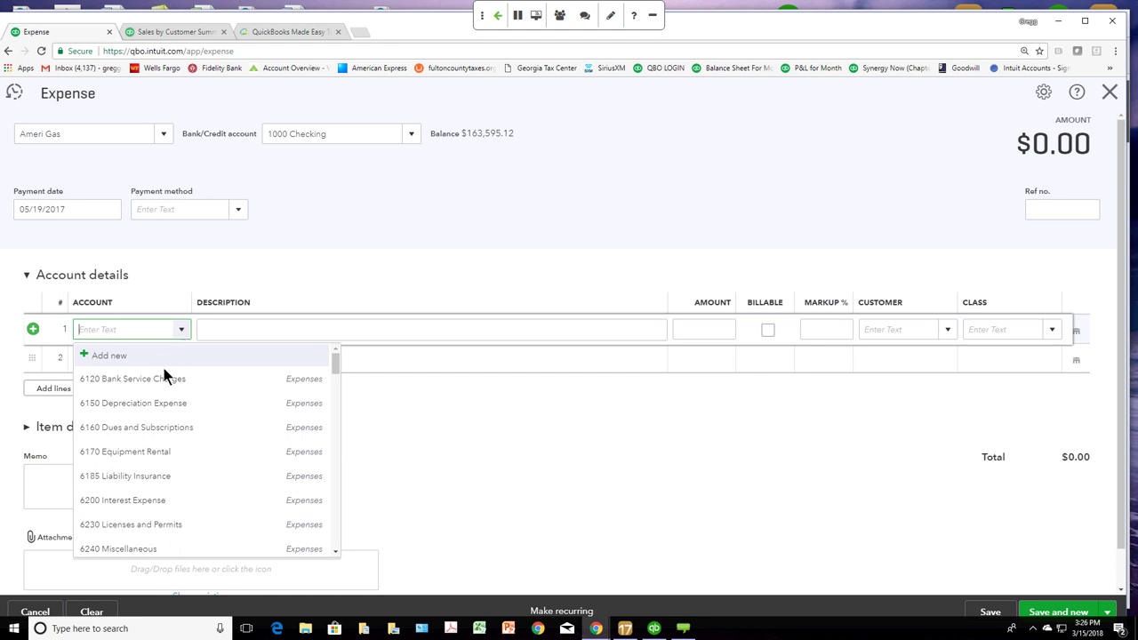
left_click(160, 426)
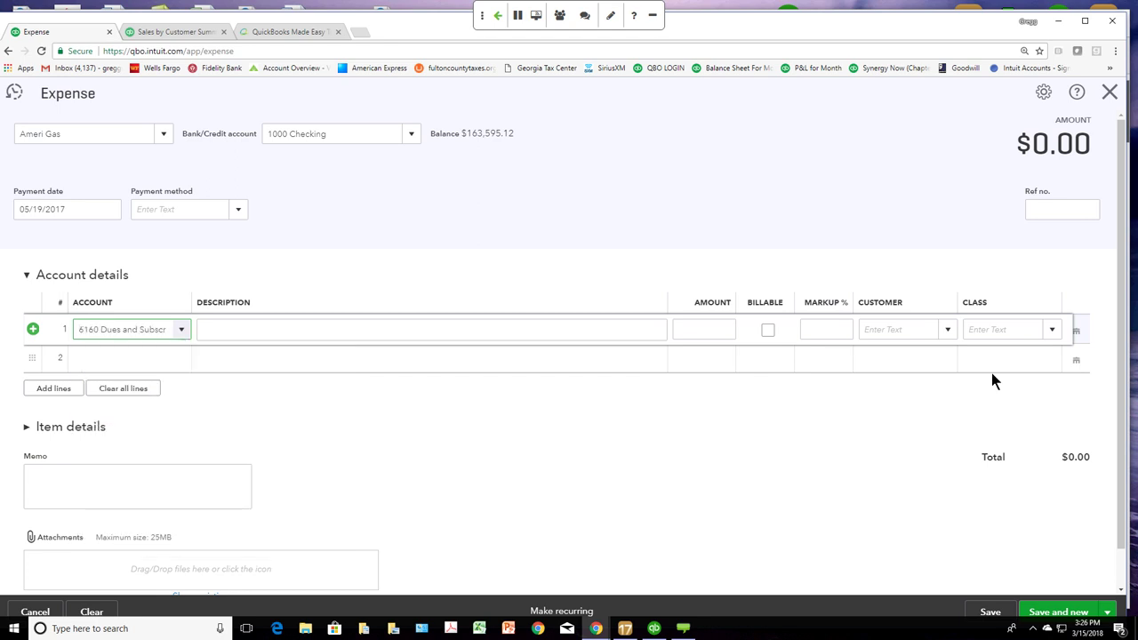
left_click(1049, 329)
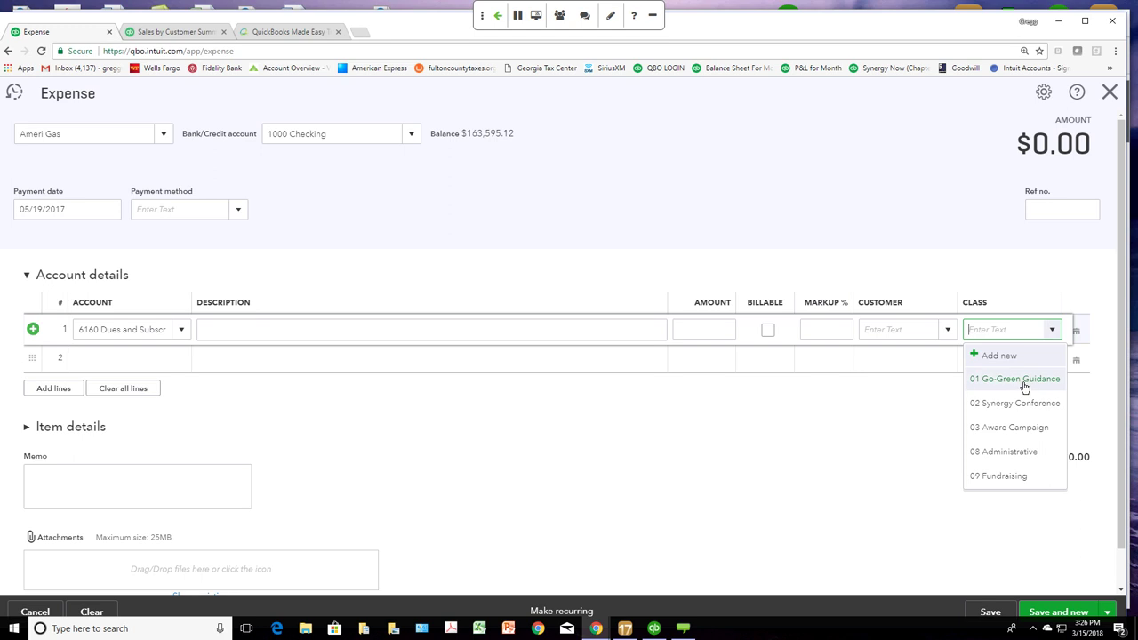
left_click(1025, 380)
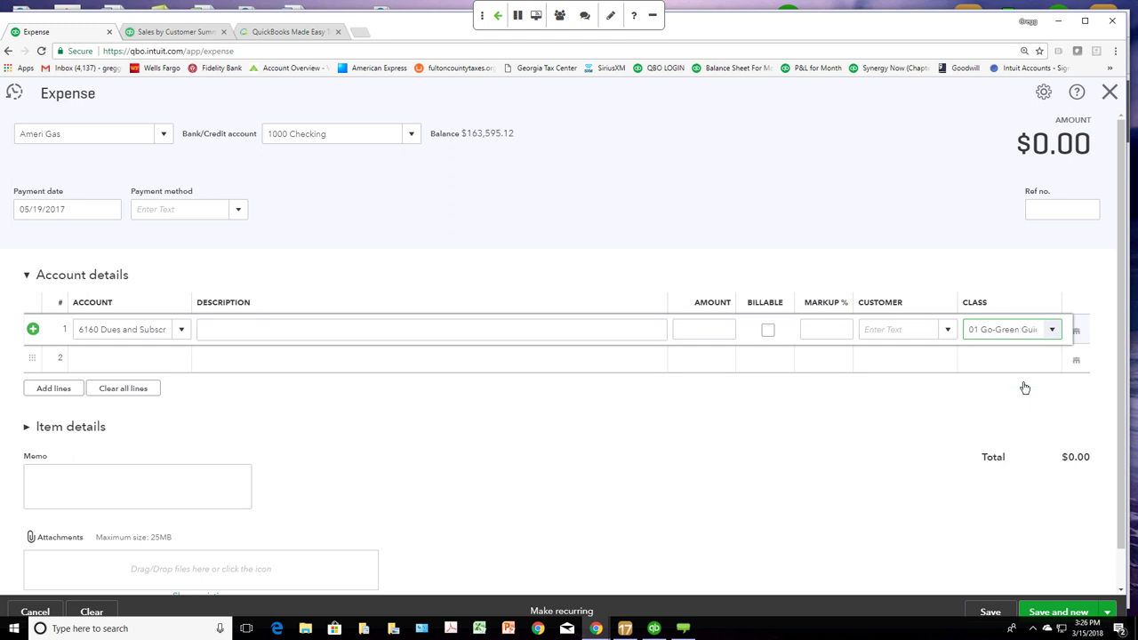
left_click(1109, 94)
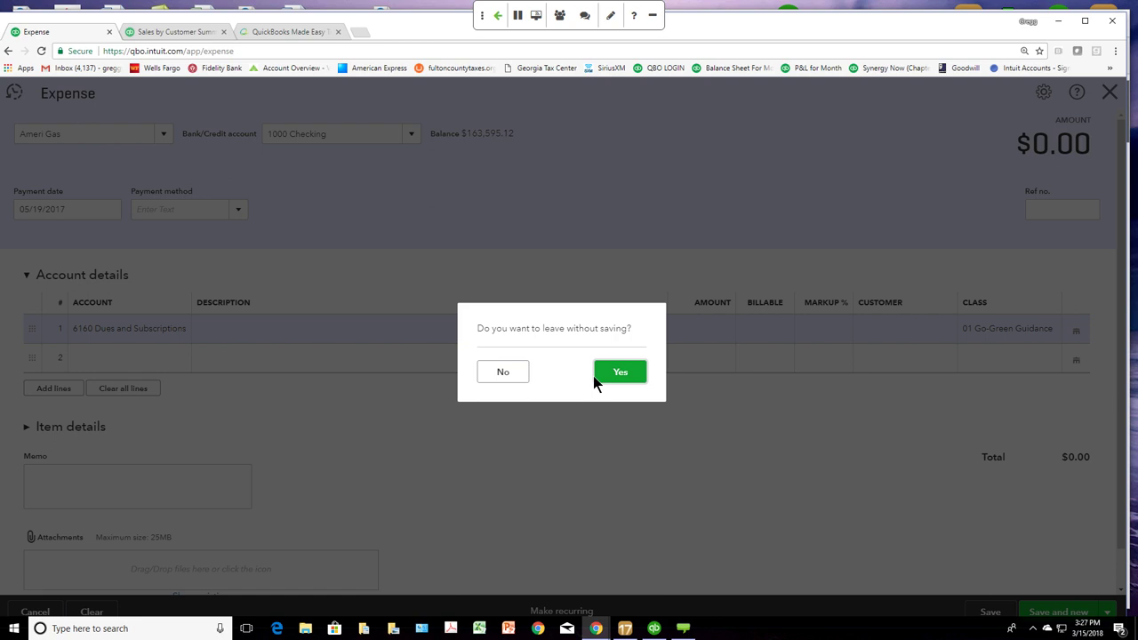
left_click(518, 373)
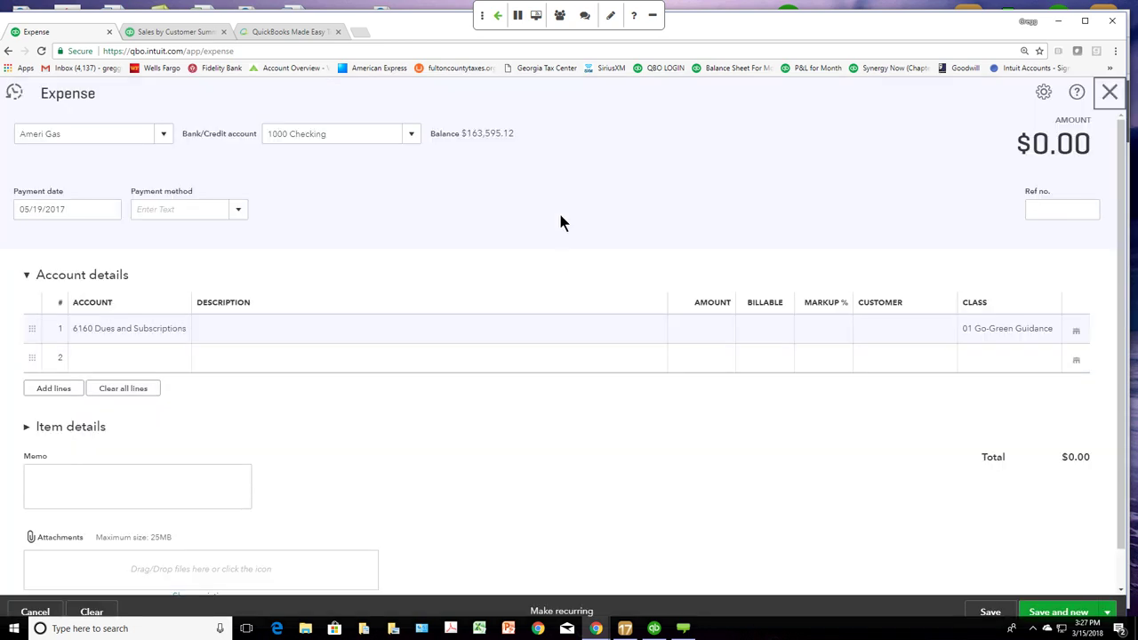
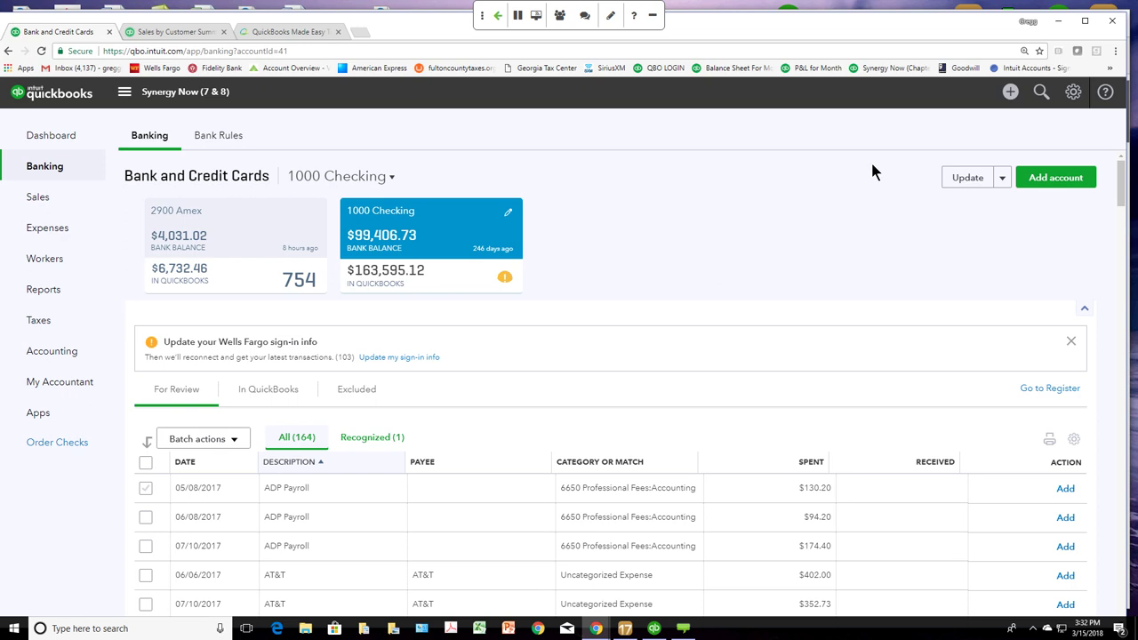
Step: Open the 1000 Checking bank feed from the dashboard and look for a match for the 05/08/2017 ADP Payroll transaction
left_click(1073, 102)
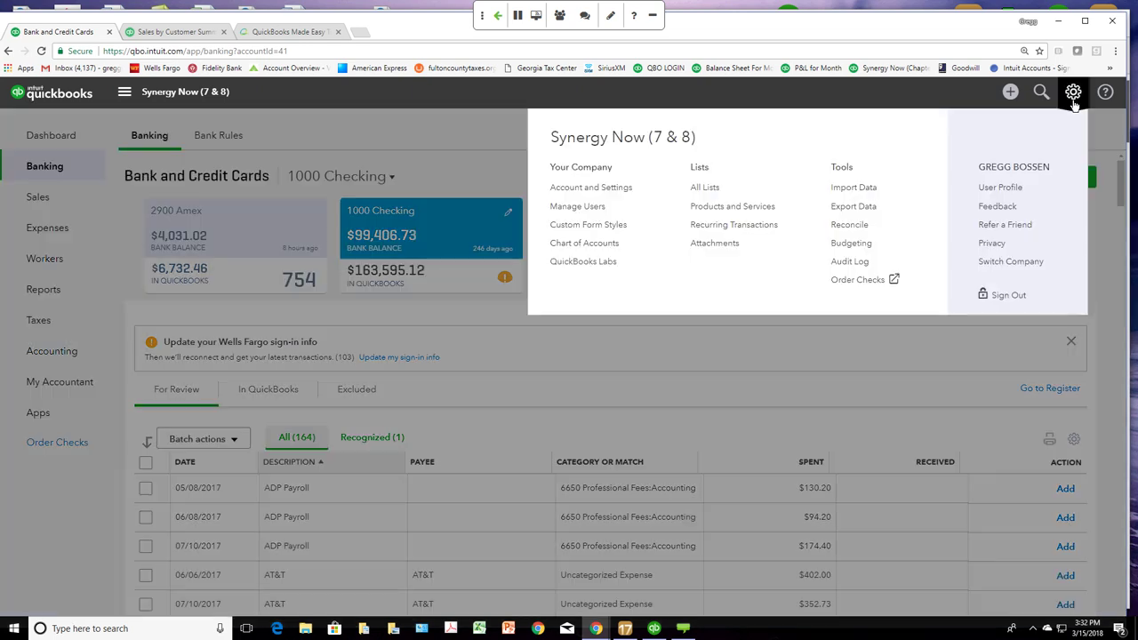
left_click(34, 138)
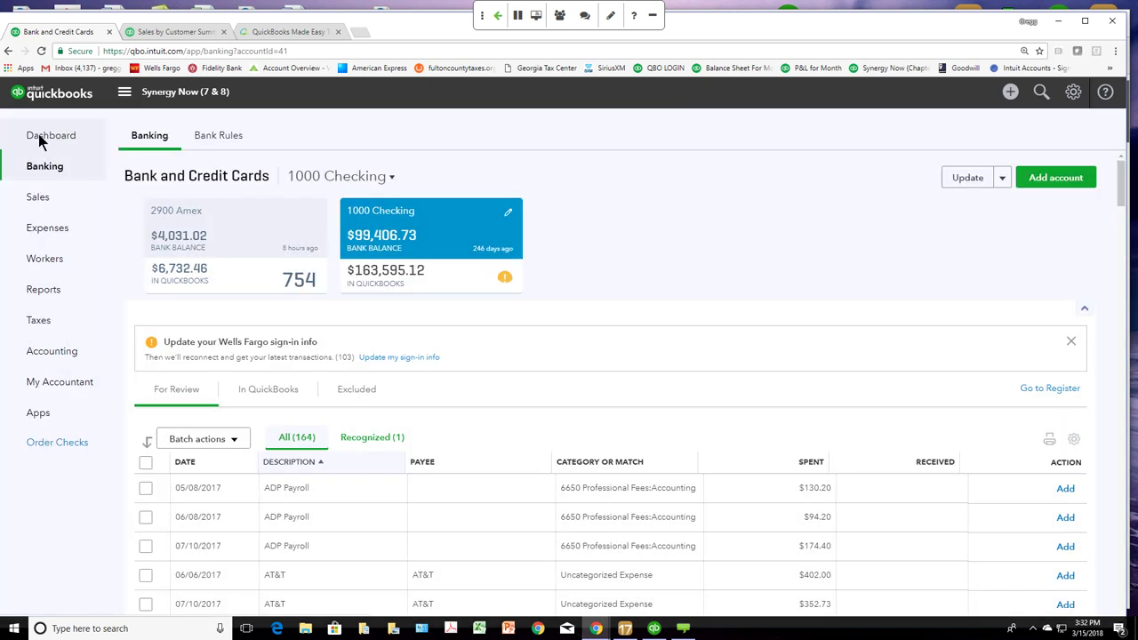
left_click(39, 138)
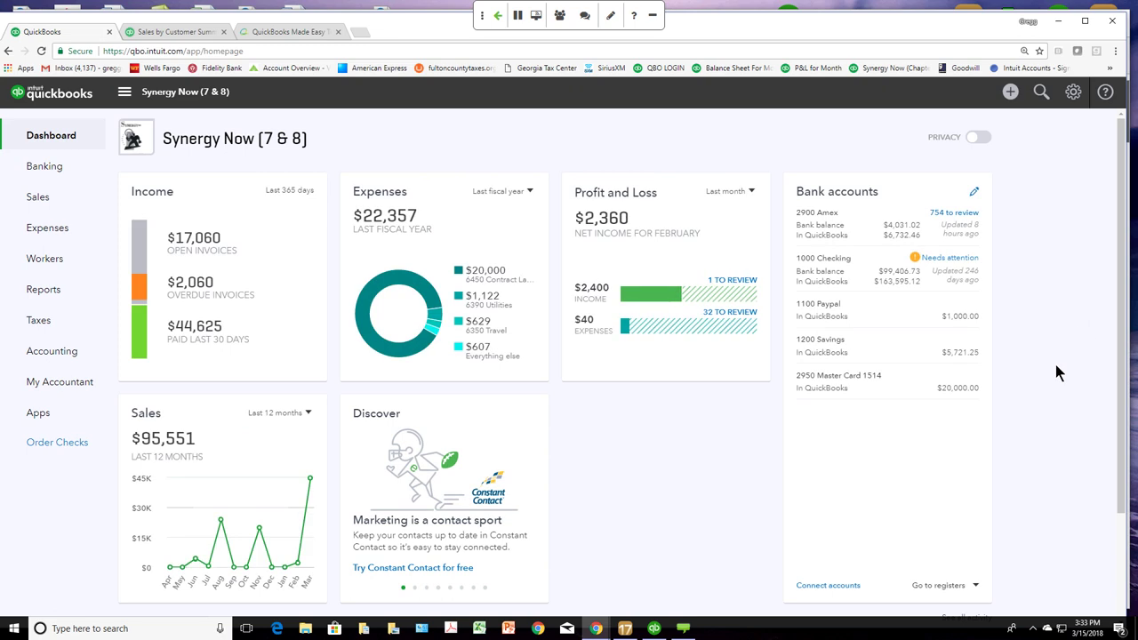
left_click(947, 258)
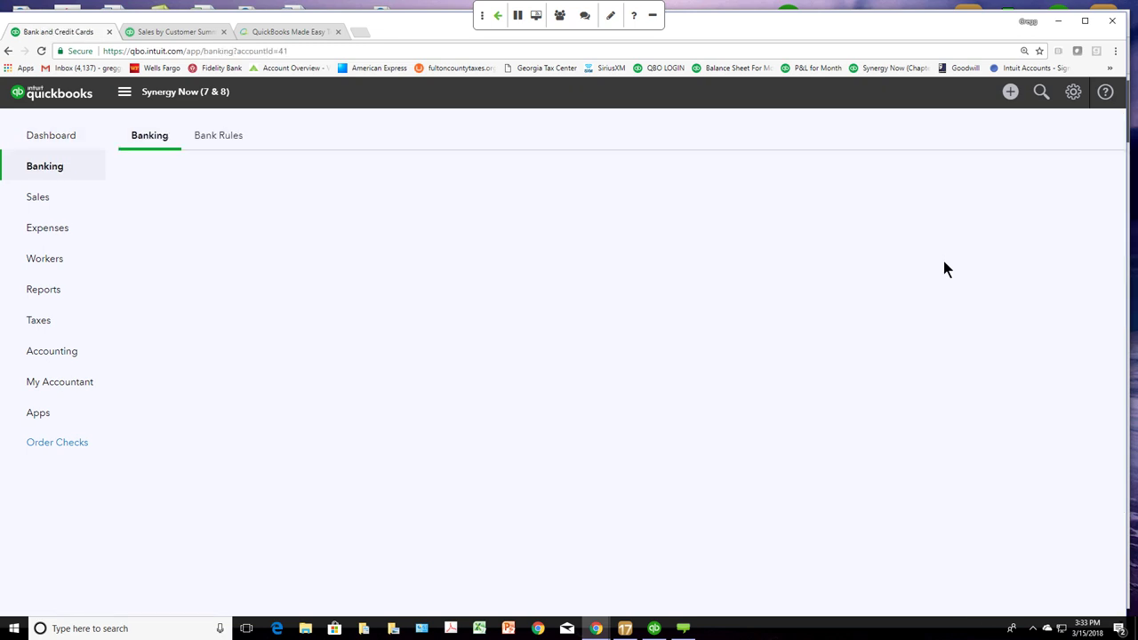
scroll(945, 287, "down", 3)
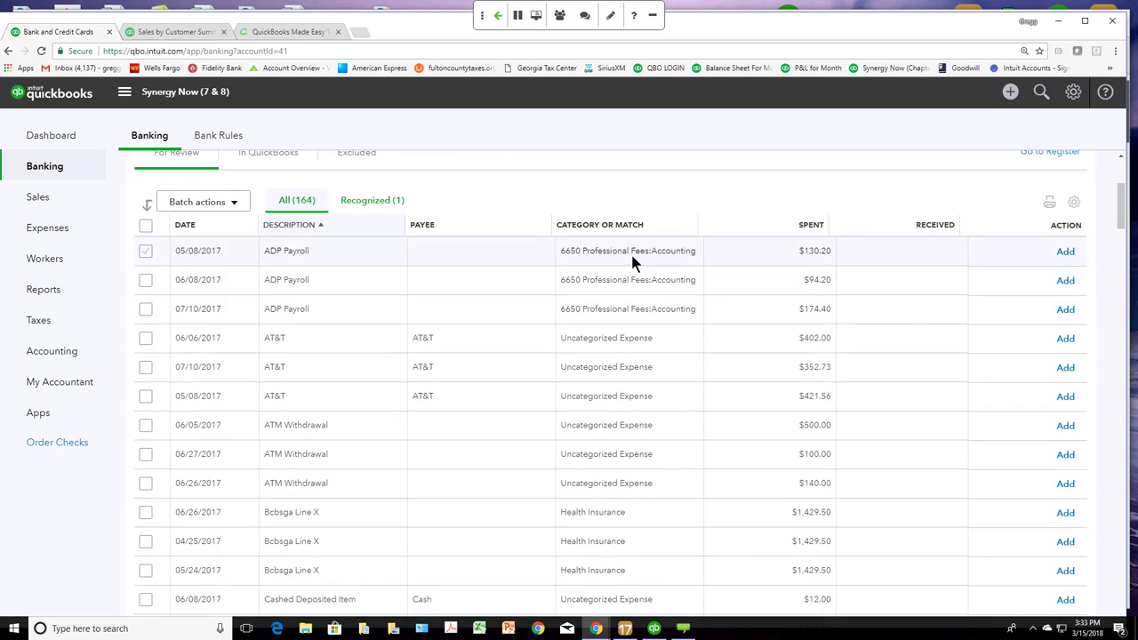
left_click(630, 252)
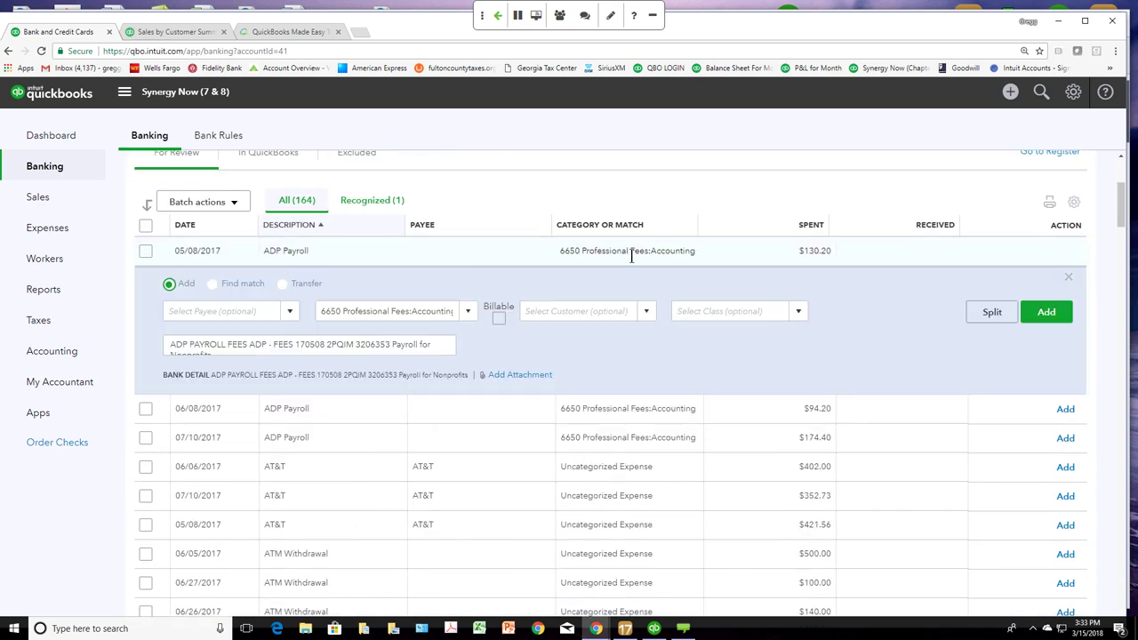
left_click(212, 283)
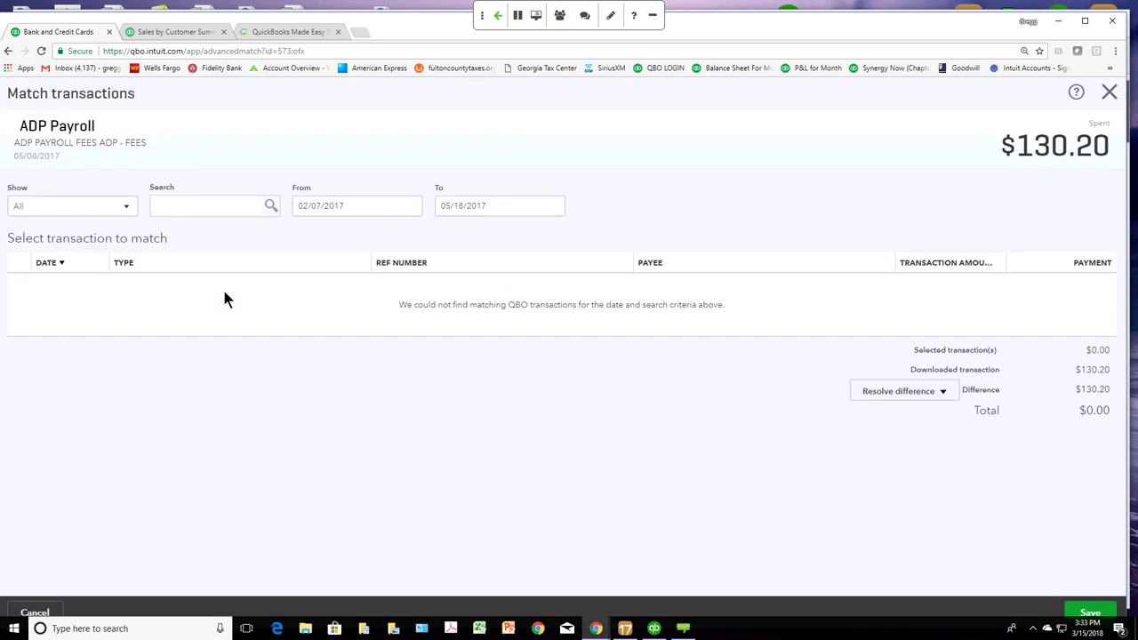
Step: Widen the date range for matching transactions to 02/07/2010 through 05/18/2020
left_click(411, 206)
left_click(360, 205)
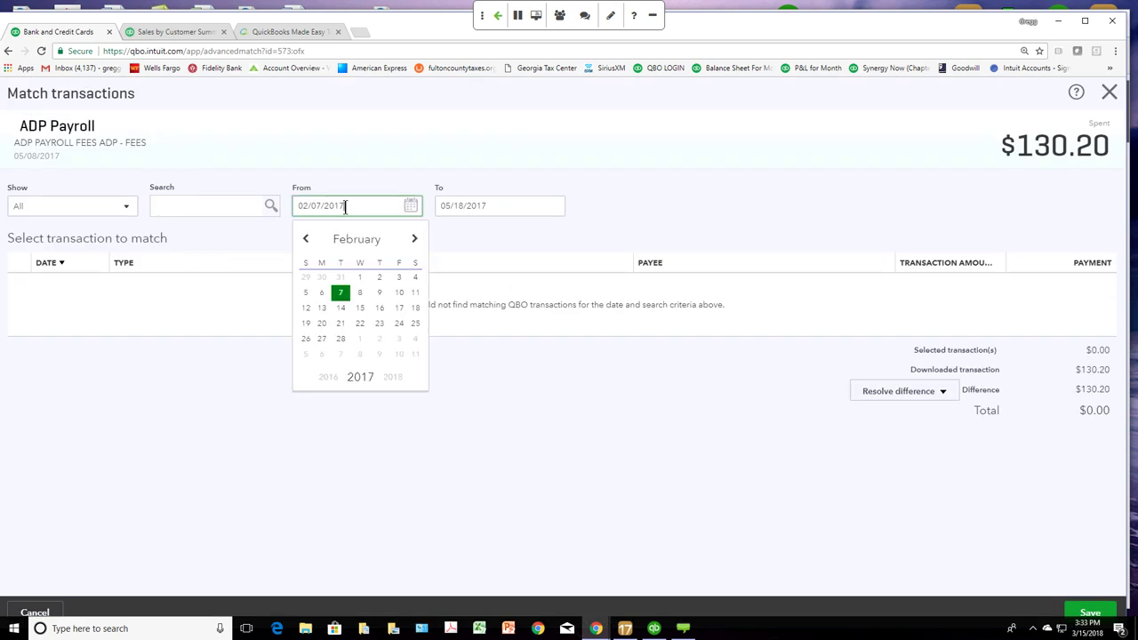
key("BackSpace")
type("6")
key("Tab")
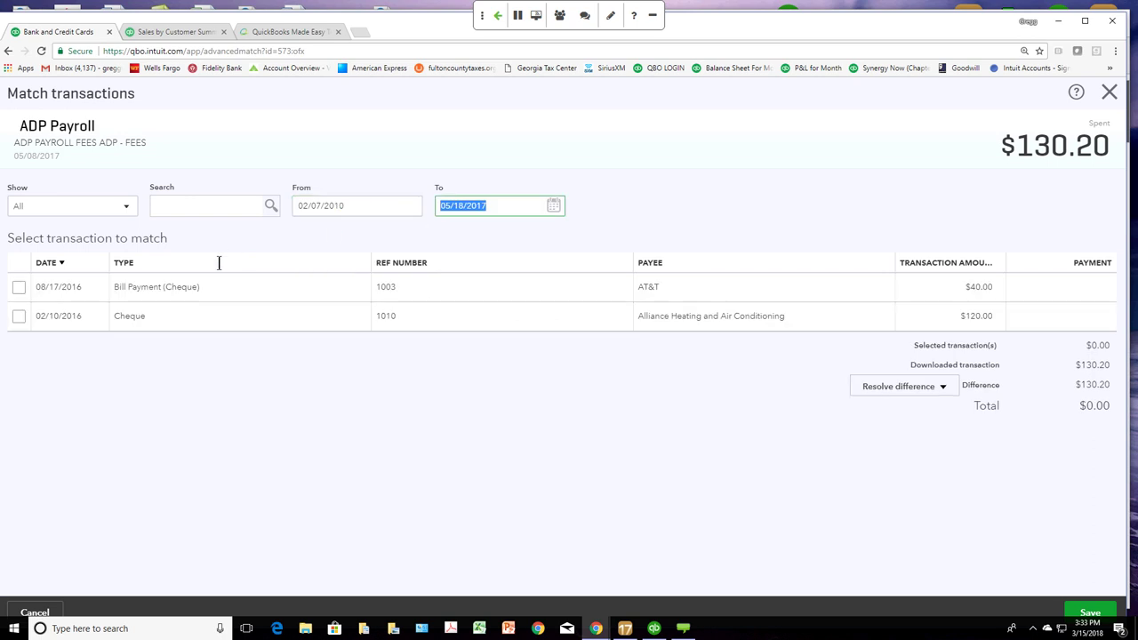
left_click(503, 205)
key("BackSpace")
key("BackSpace")
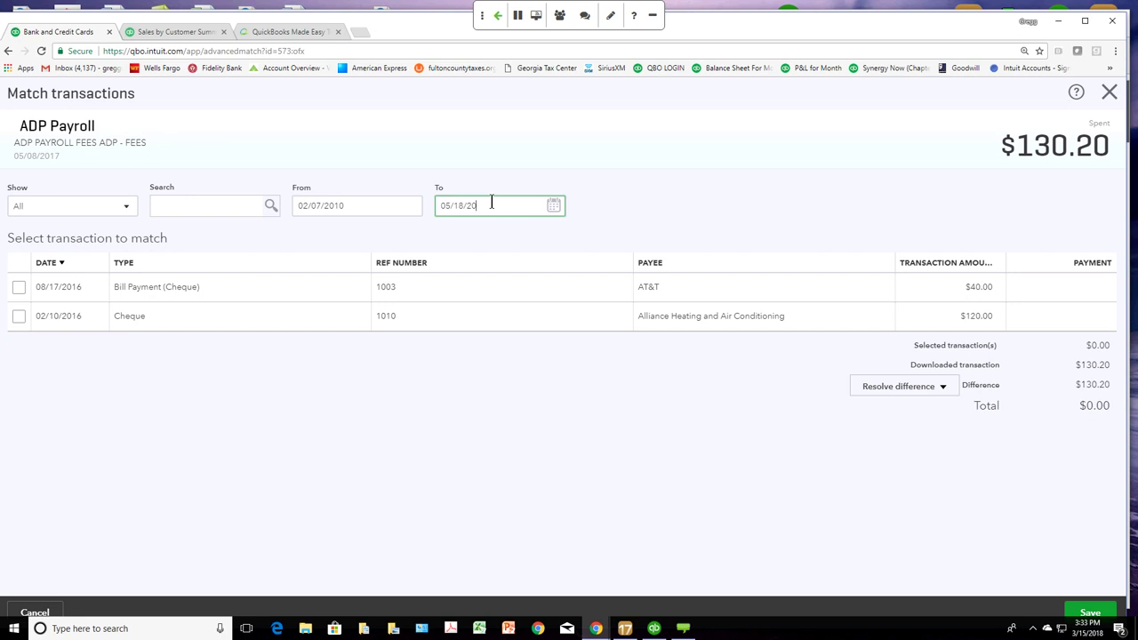
type("20")
left_click(554, 205)
left_click(554, 207)
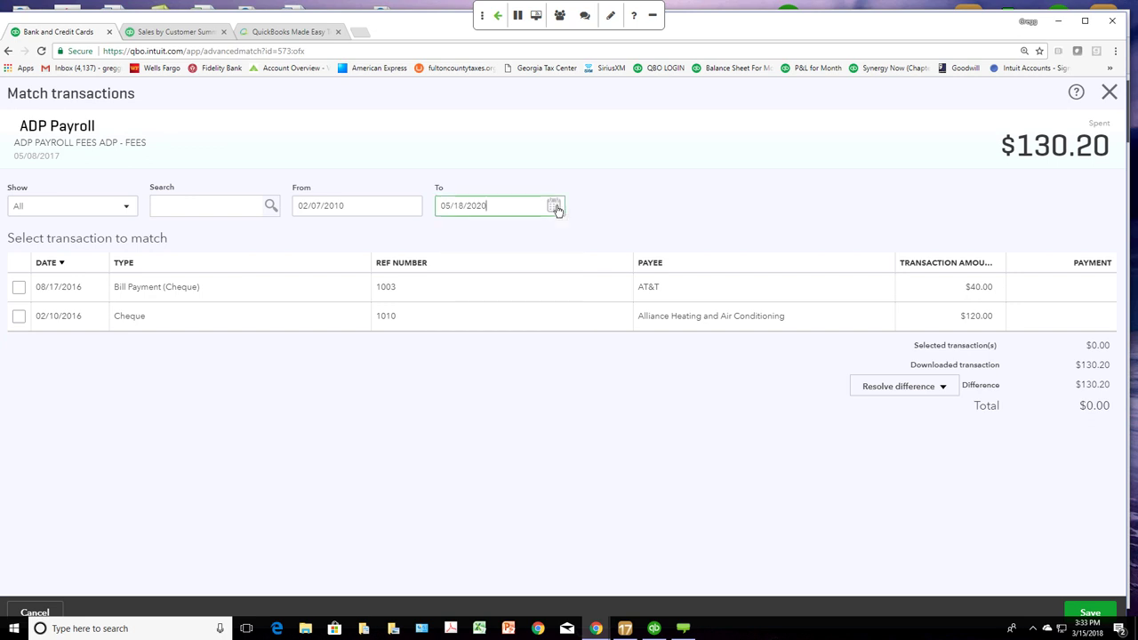
left_click(612, 214)
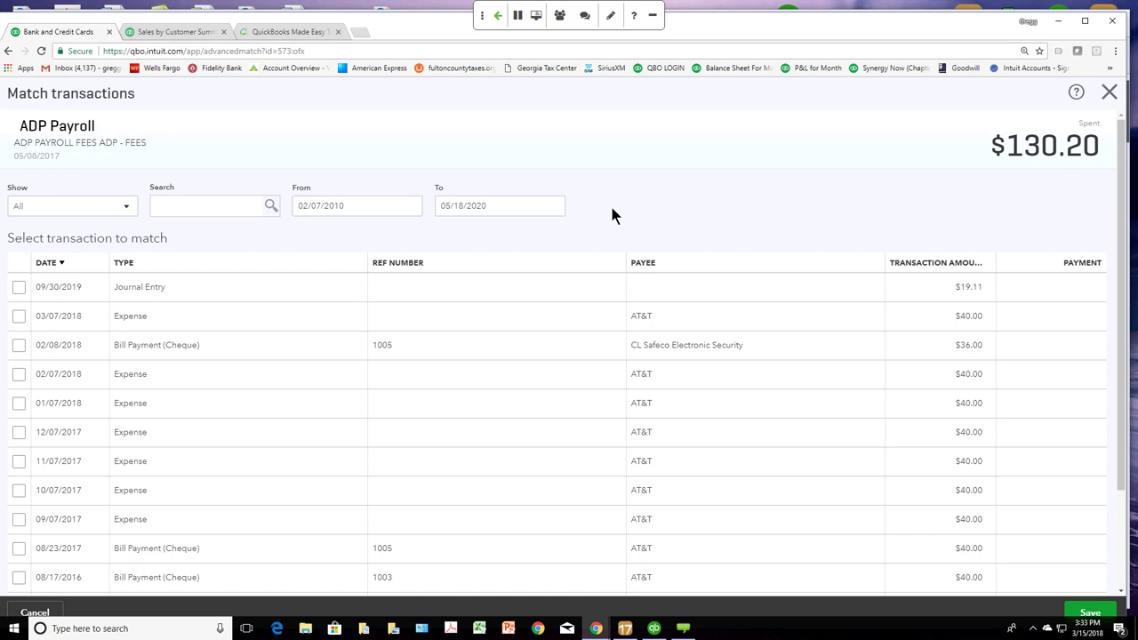
Step: Look through the candidate transactions for the ADP Payroll charge, and close the matching page without saving a match
scroll(588, 327, "down", 3)
scroll(587, 328, "up", 3)
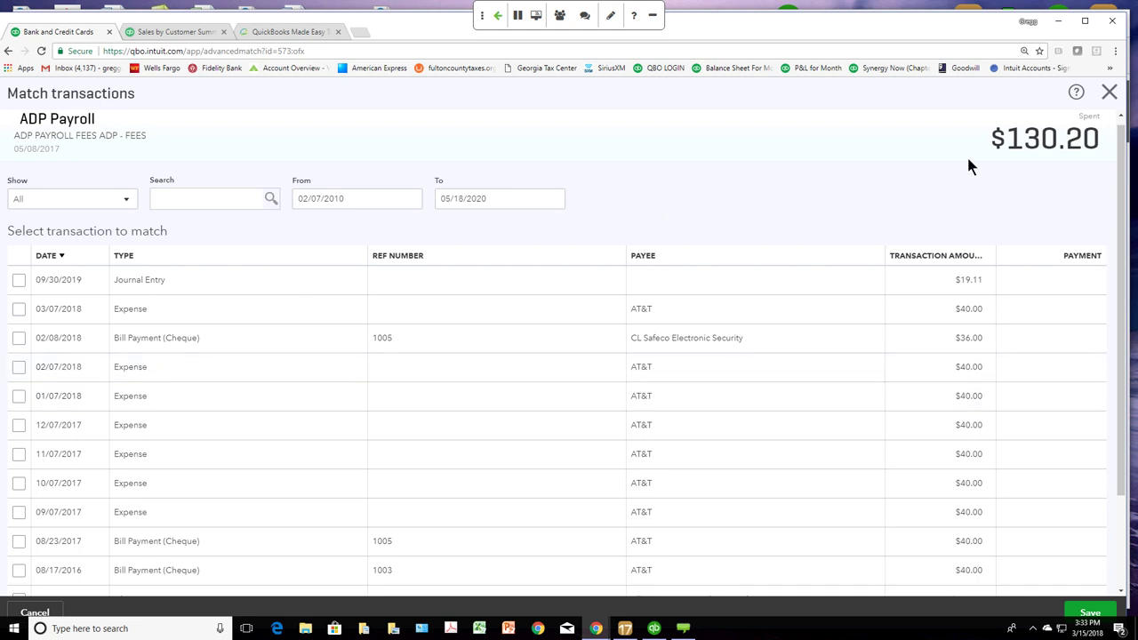
left_click(1108, 93)
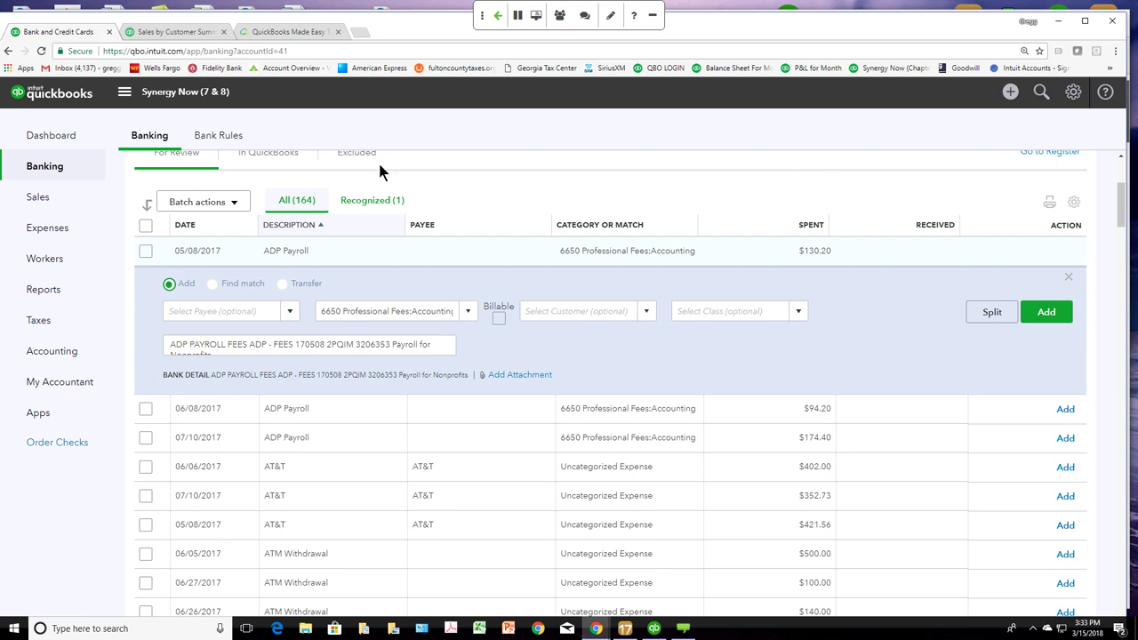
Step: Switch to the company file Synergy Now Advanced Budgeting/Restricted Grants
left_click(55, 141)
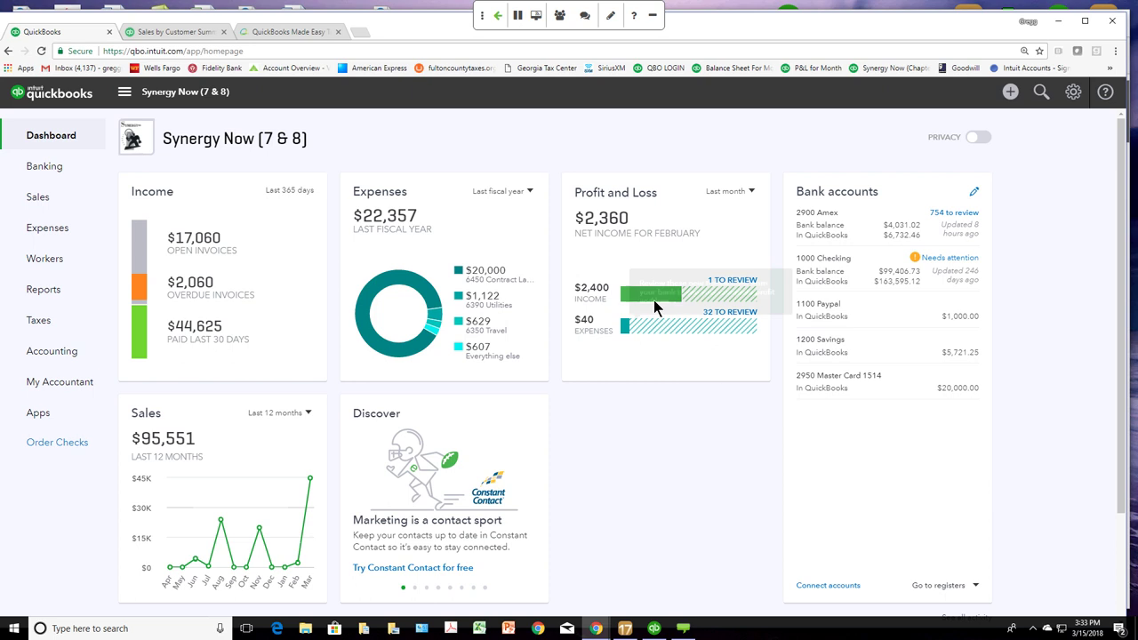
left_click(1076, 105)
left_click(1004, 266)
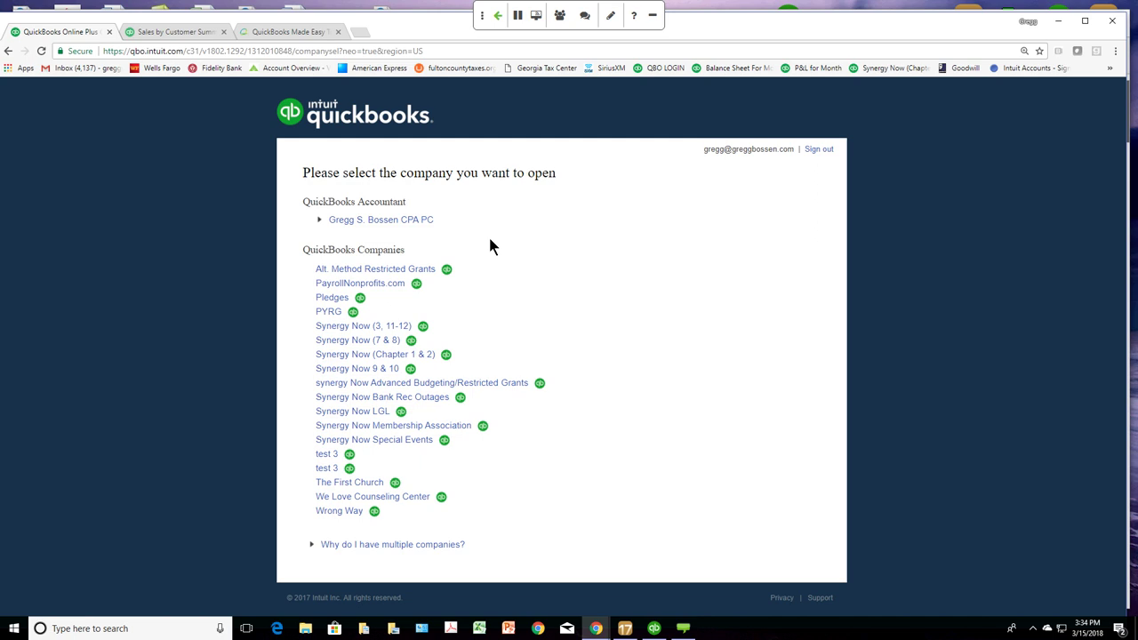
left_click(396, 383)
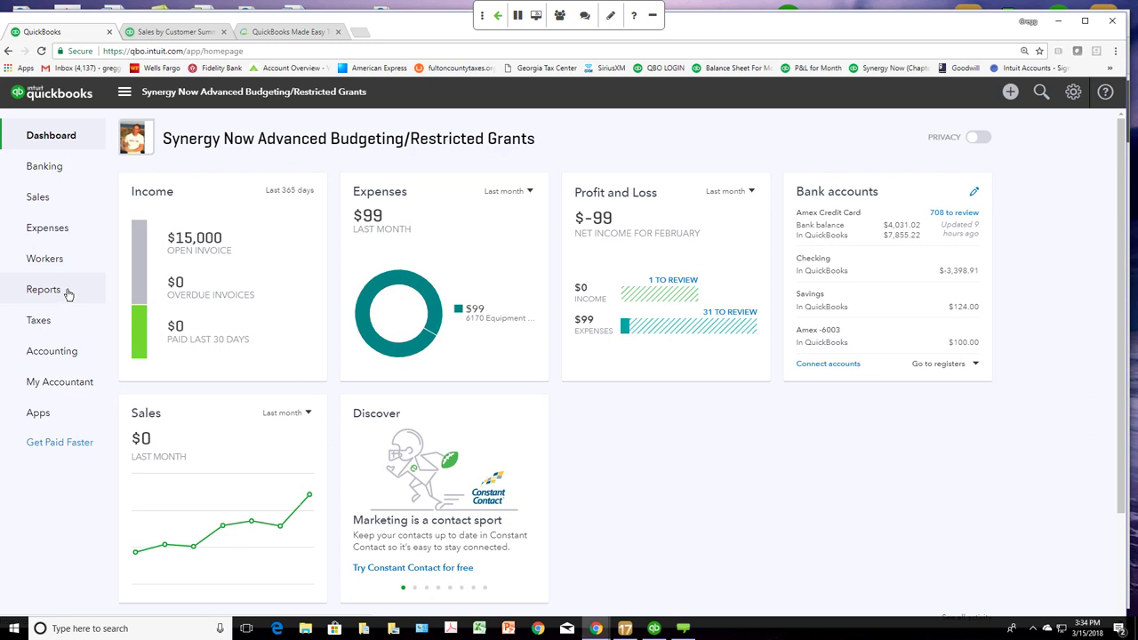
Step: Create a new check with its first line on account 6120 Bank Service Charges and class 01-Go Green Guidance Center
left_click(1012, 92)
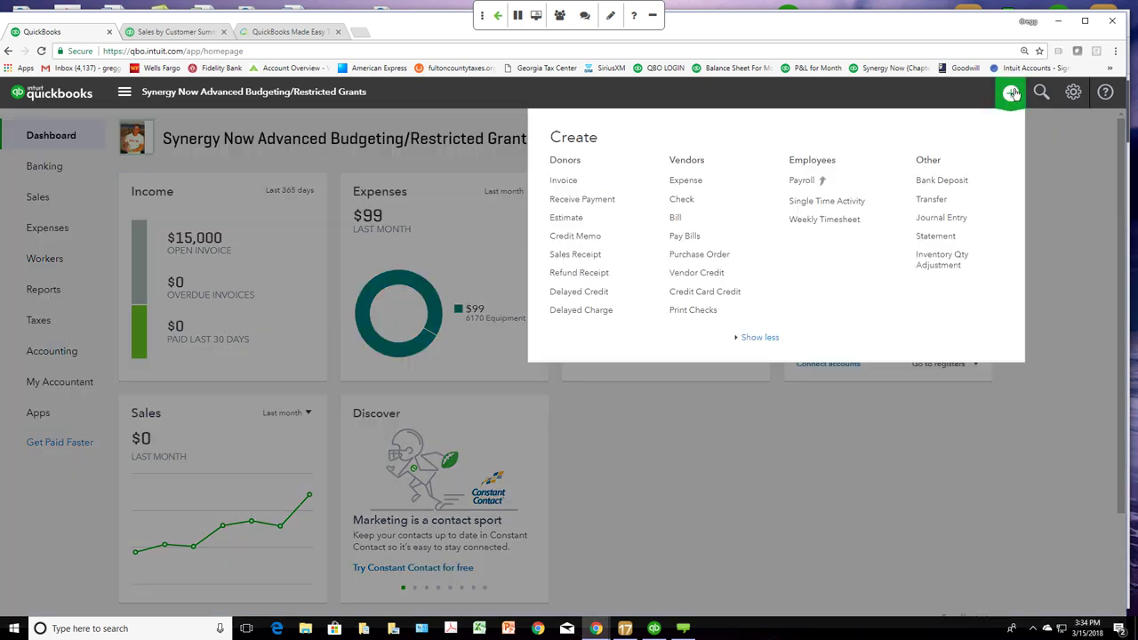
left_click(682, 199)
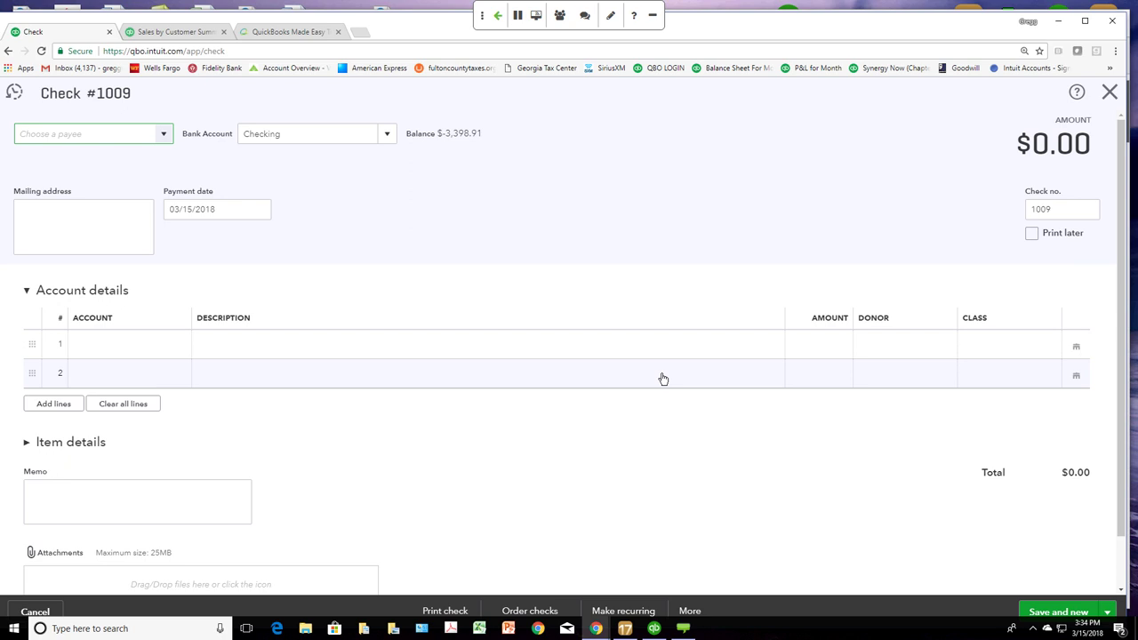
left_click(174, 353)
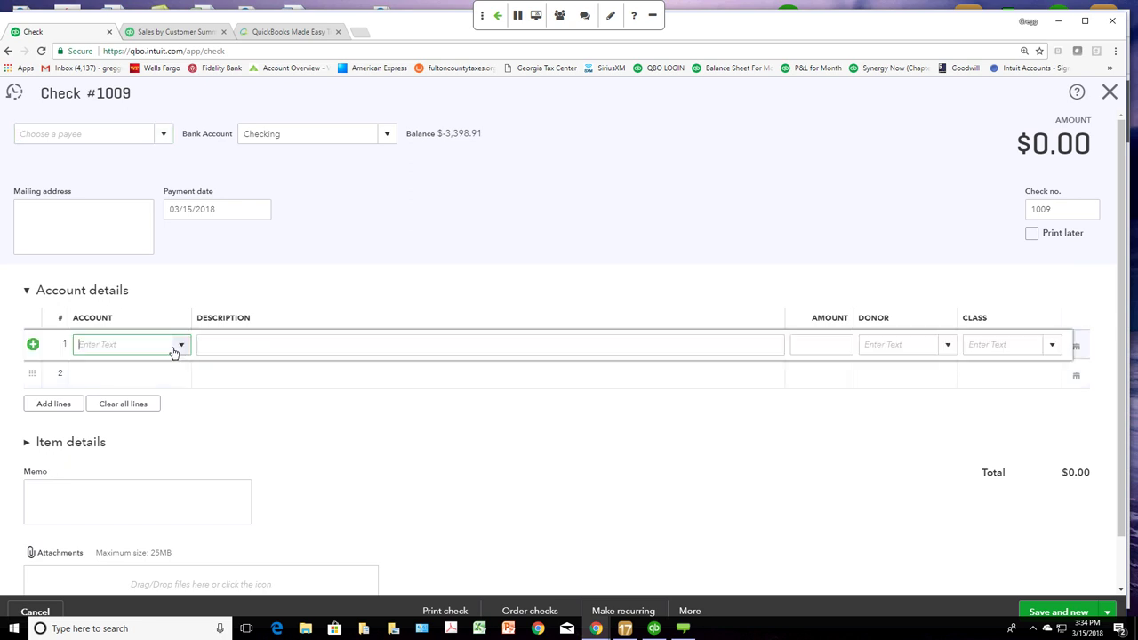
left_click(181, 346)
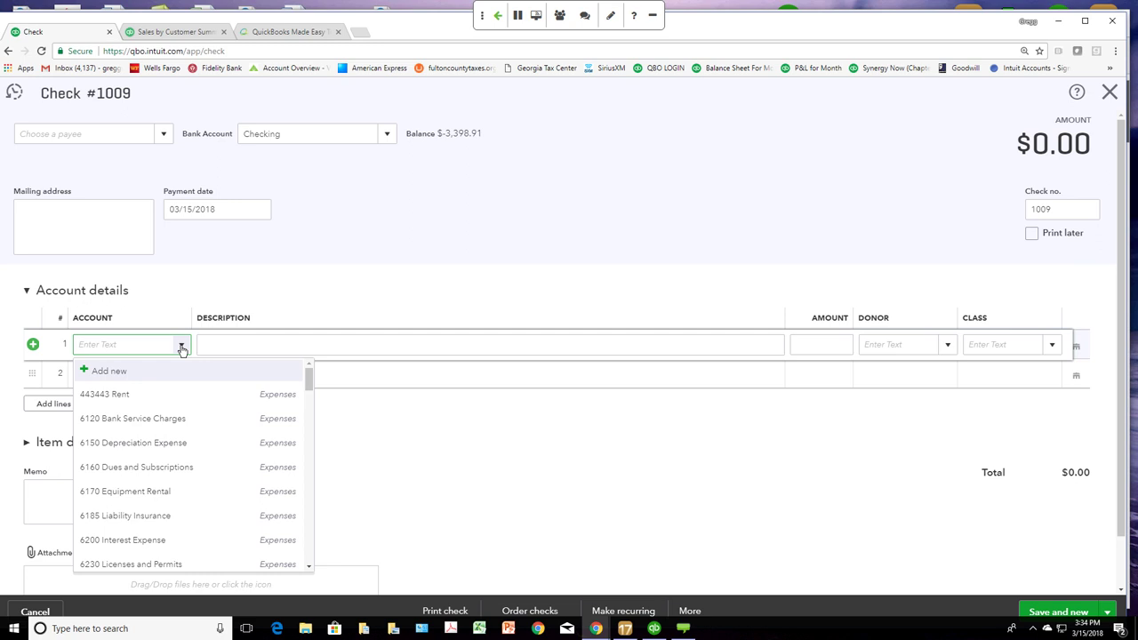
left_click(160, 422)
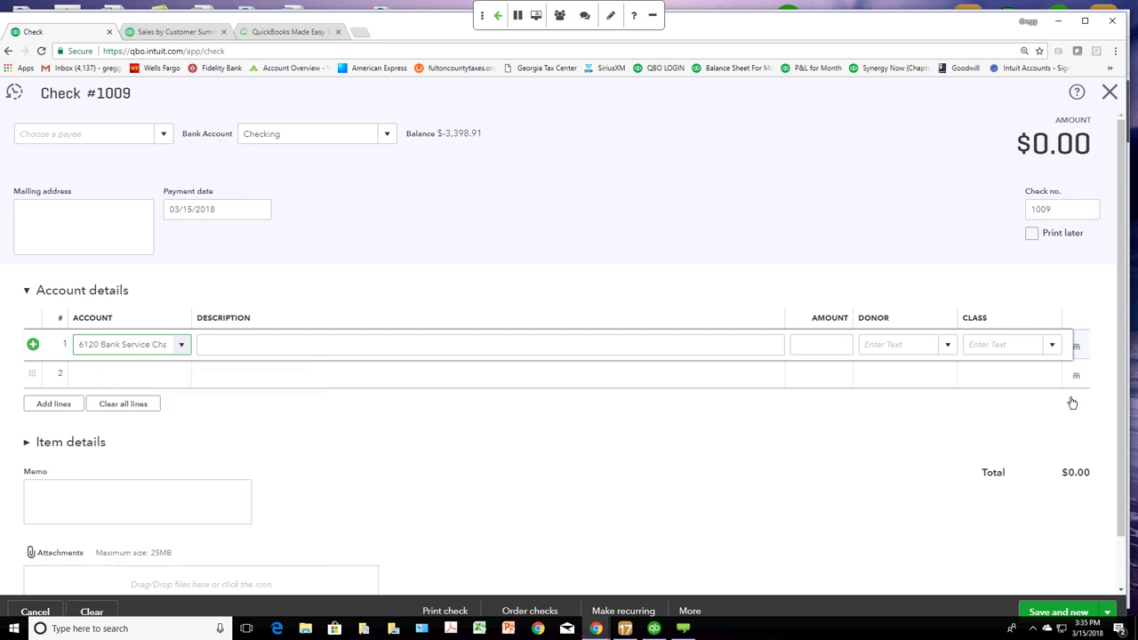
left_click(1052, 346)
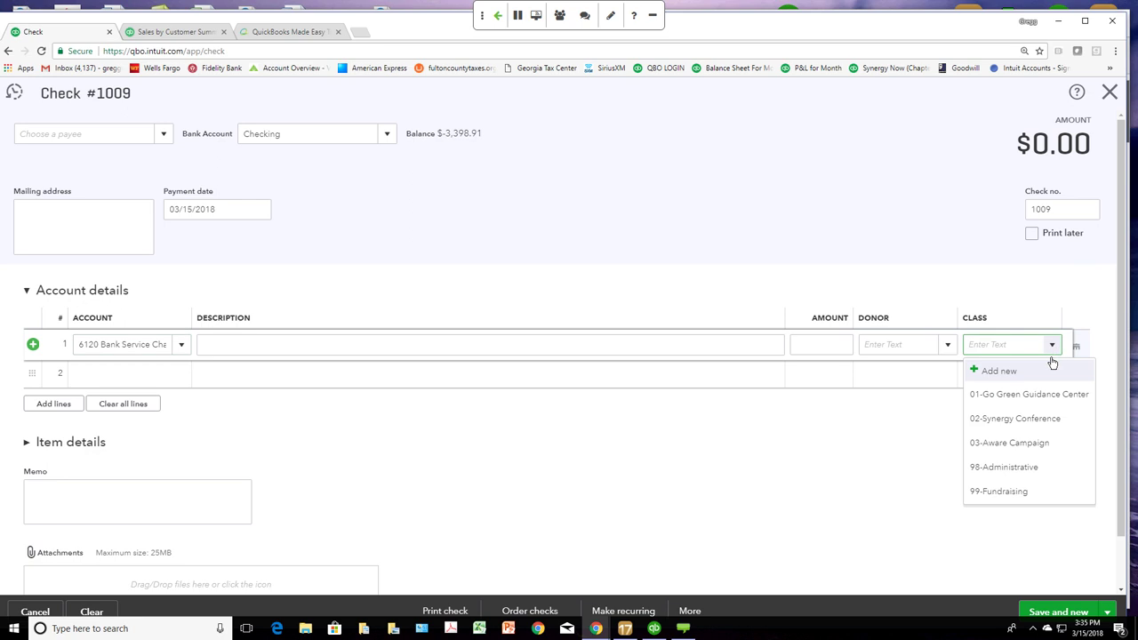
left_click(1045, 403)
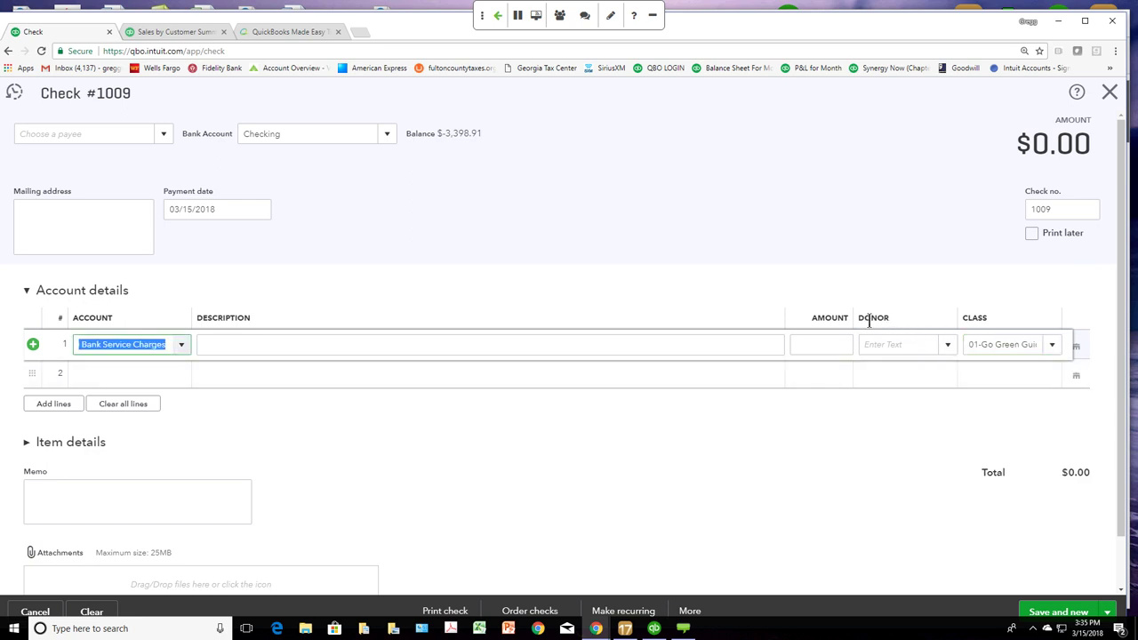
Step: Assign the restricted grant Help 4 U 2020 as the check line's donor, and close the check without saving
left_click(948, 349)
left_click_drag(951, 377, 935, 503)
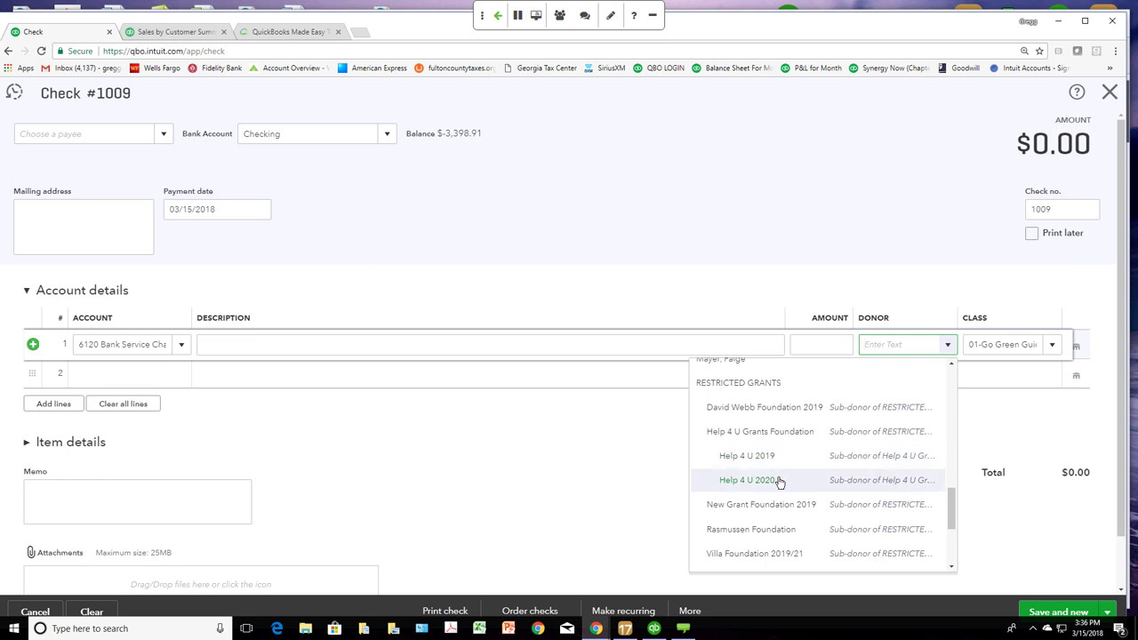
left_click(774, 481)
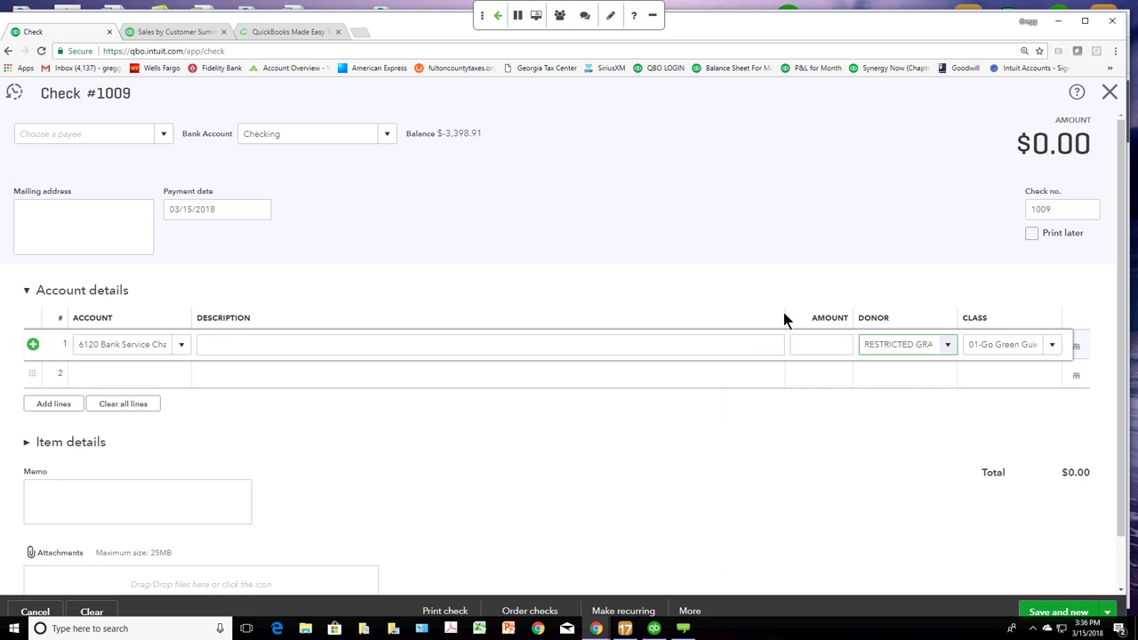
left_click(1111, 96)
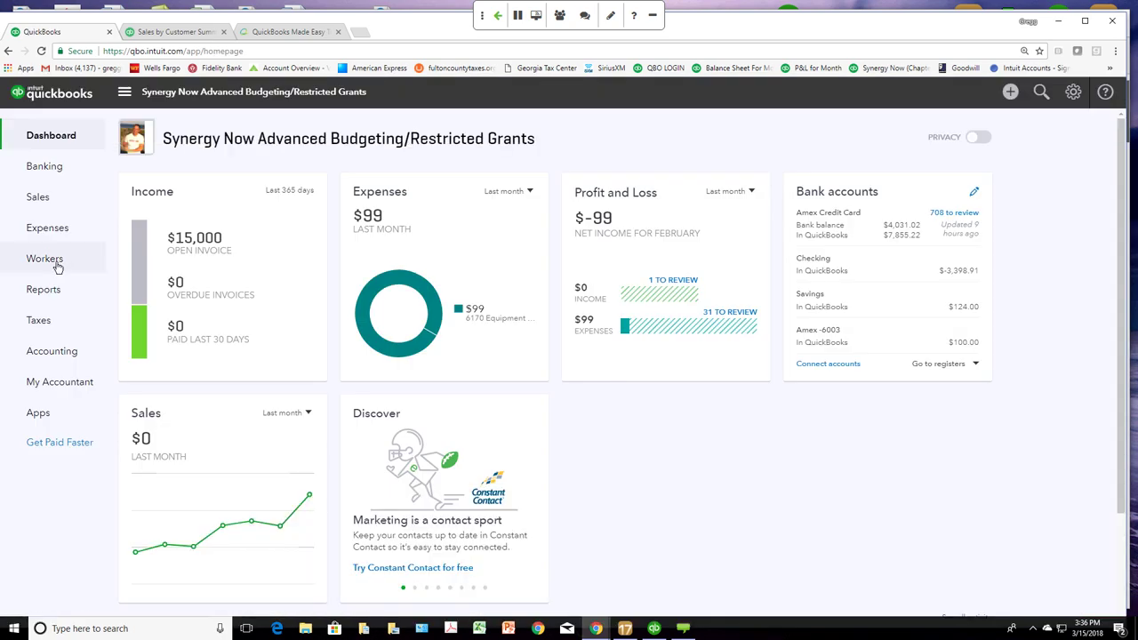
Step: Open the company's list of all reports
left_click(43, 294)
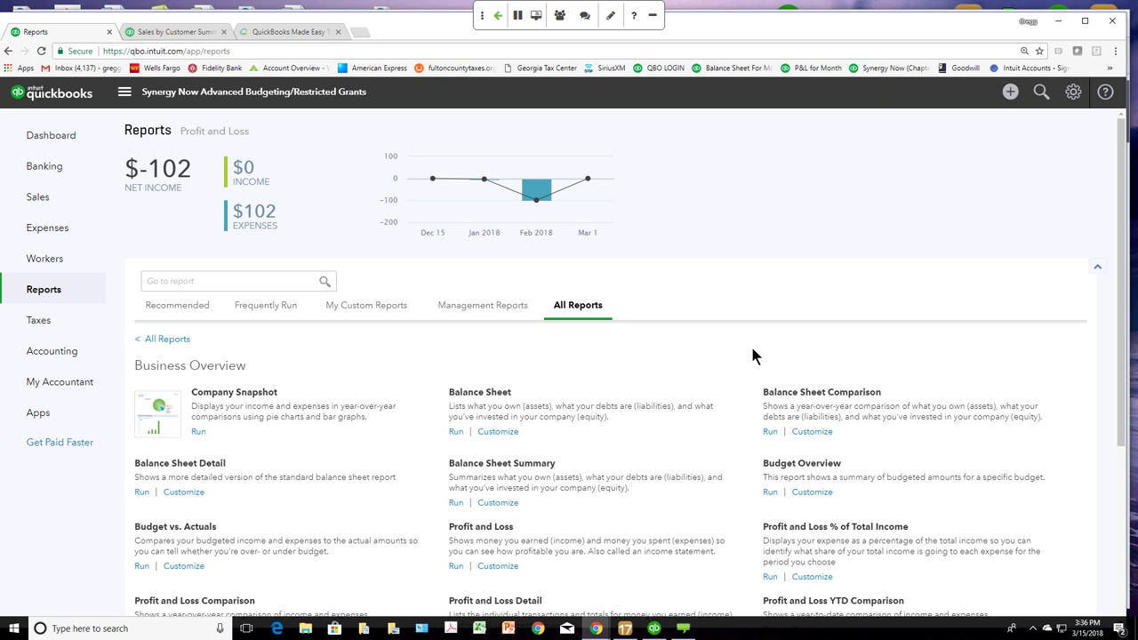
Step: Open the custom report Profit and Loss by Grant and review its grant columns down to net income
scroll(752, 355, "down", 2)
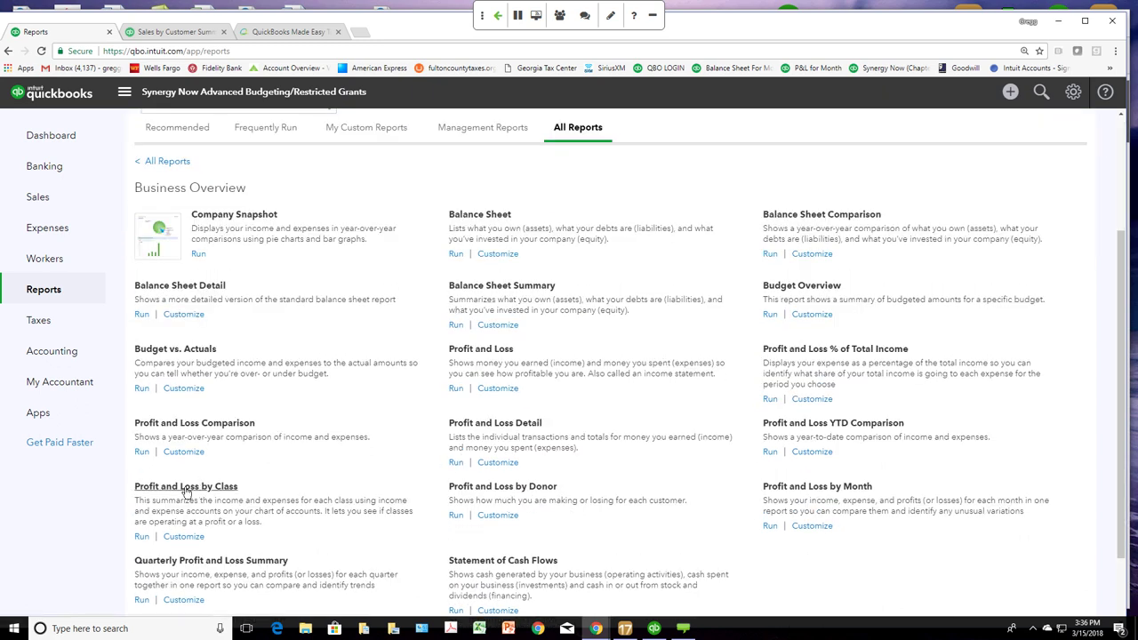
left_click(201, 495)
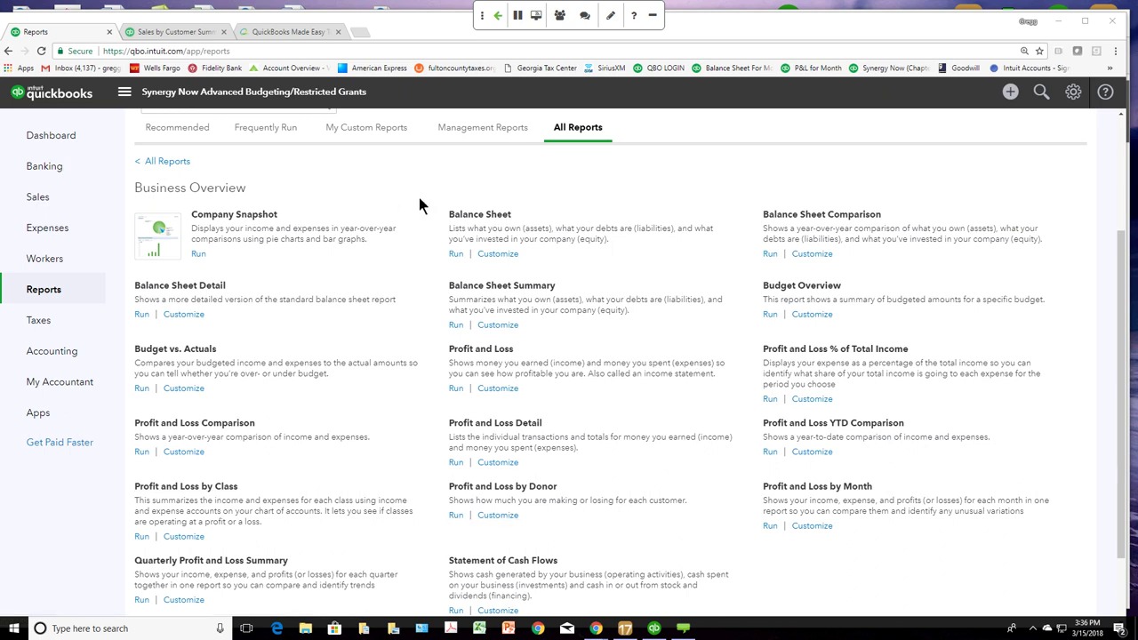
left_click(376, 134)
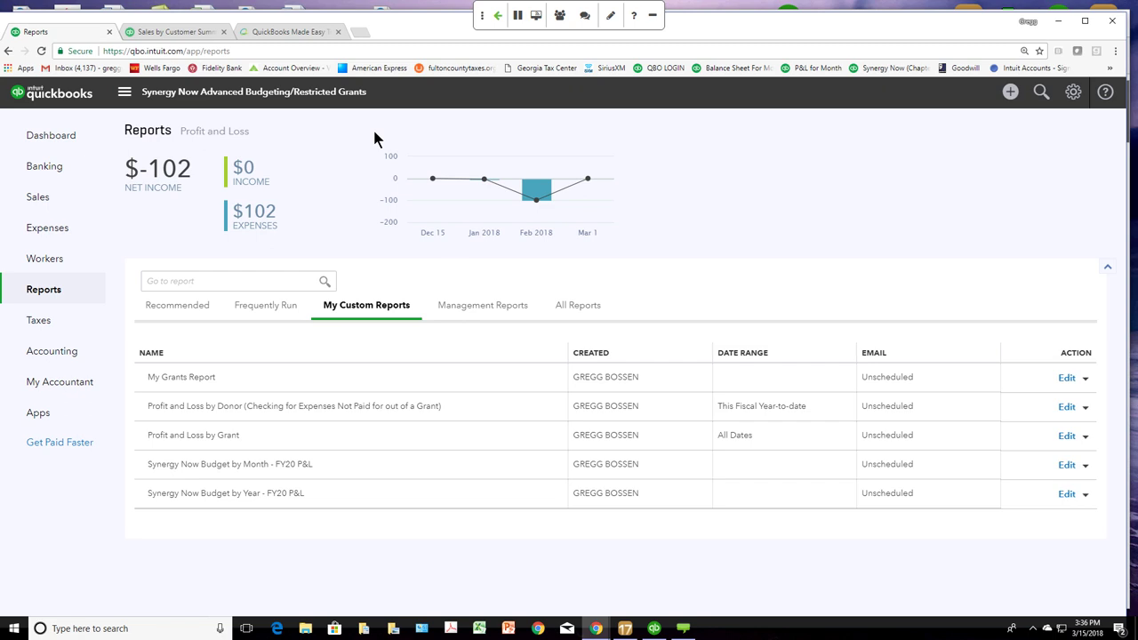
left_click(220, 435)
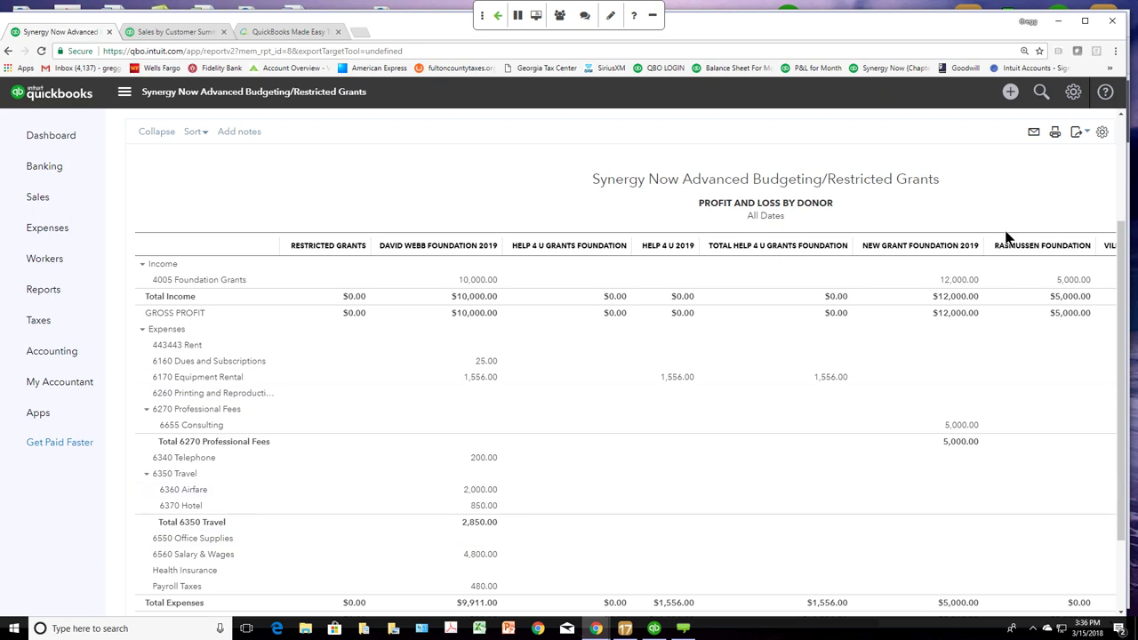
scroll(947, 458, "down", 2)
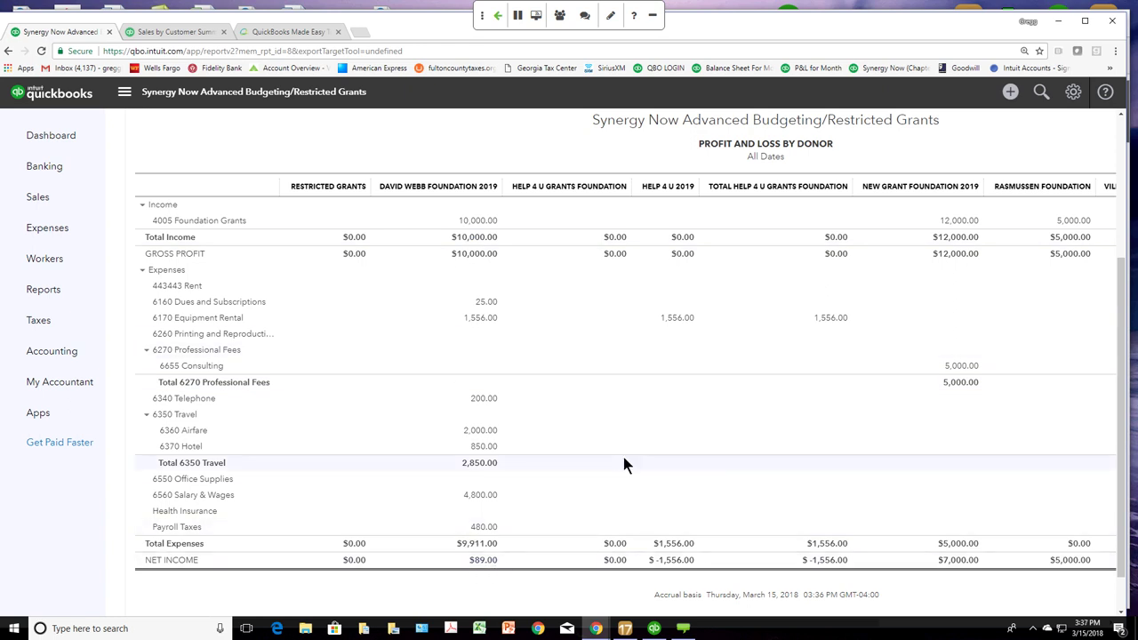
Step: Return to the custom reports and open My Grants Report to review each grant's actual and budgeted amounts
left_click(44, 289)
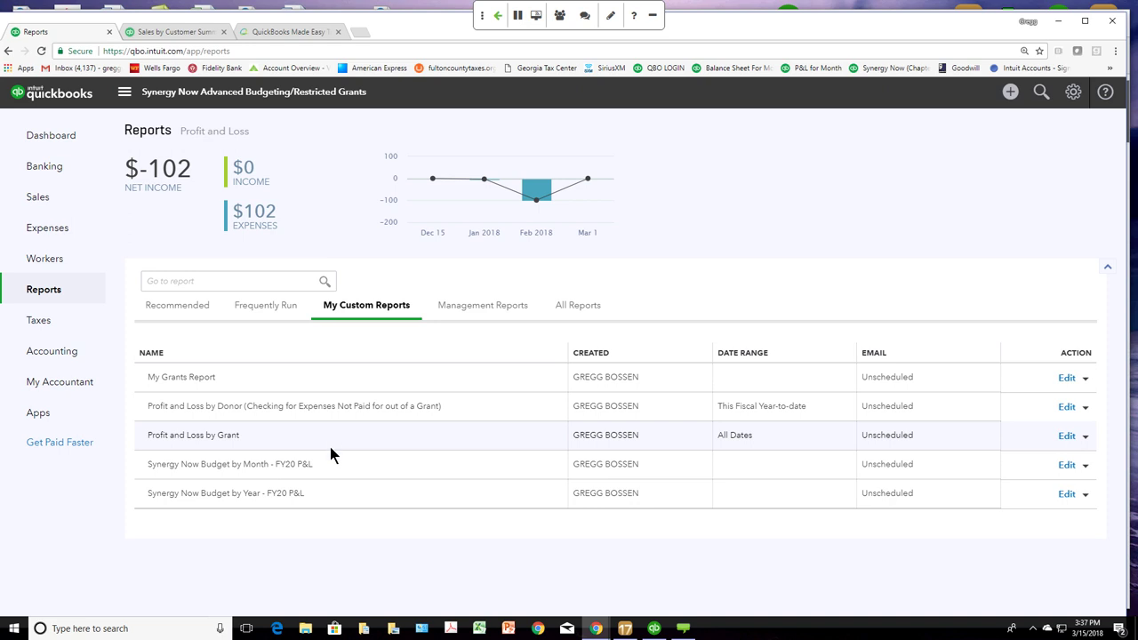
left_click(181, 377)
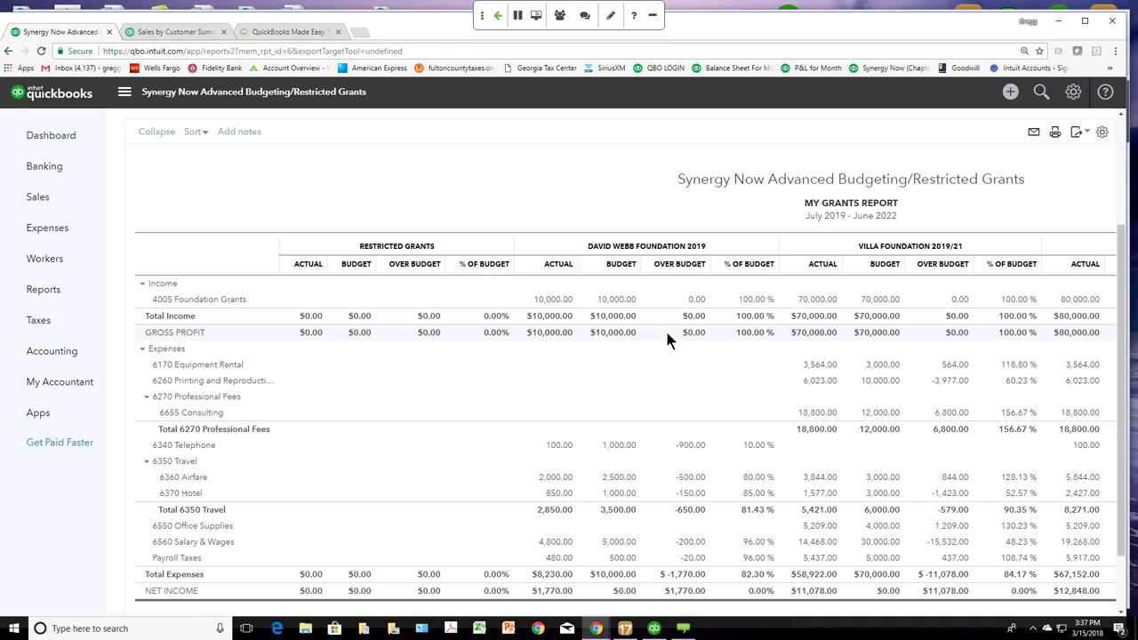
left_click(1074, 95)
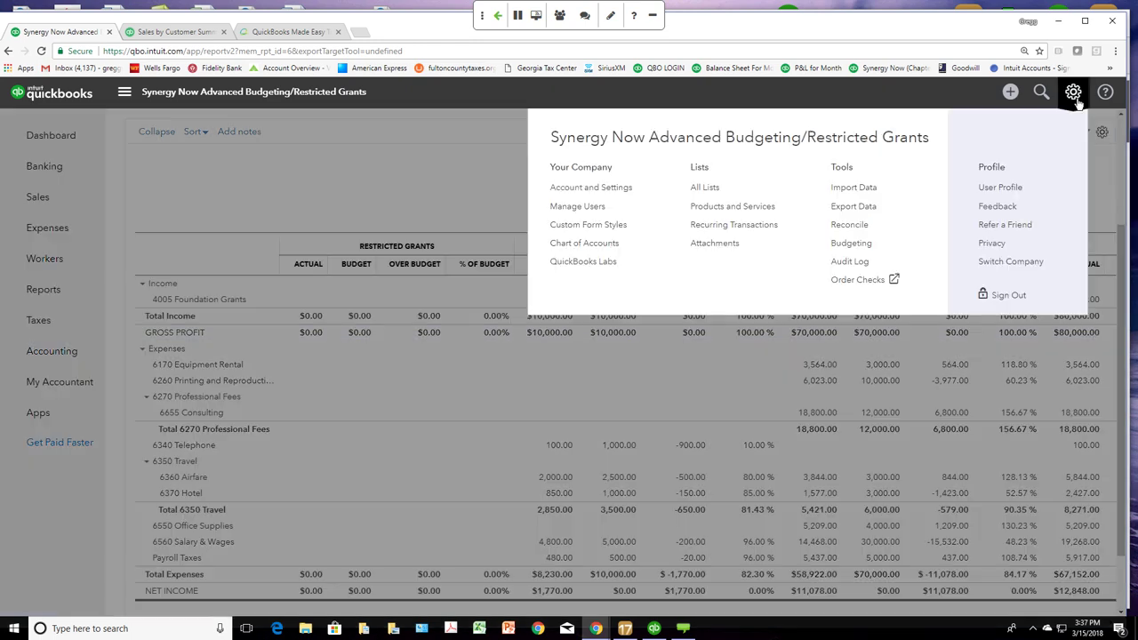
left_click(75, 142)
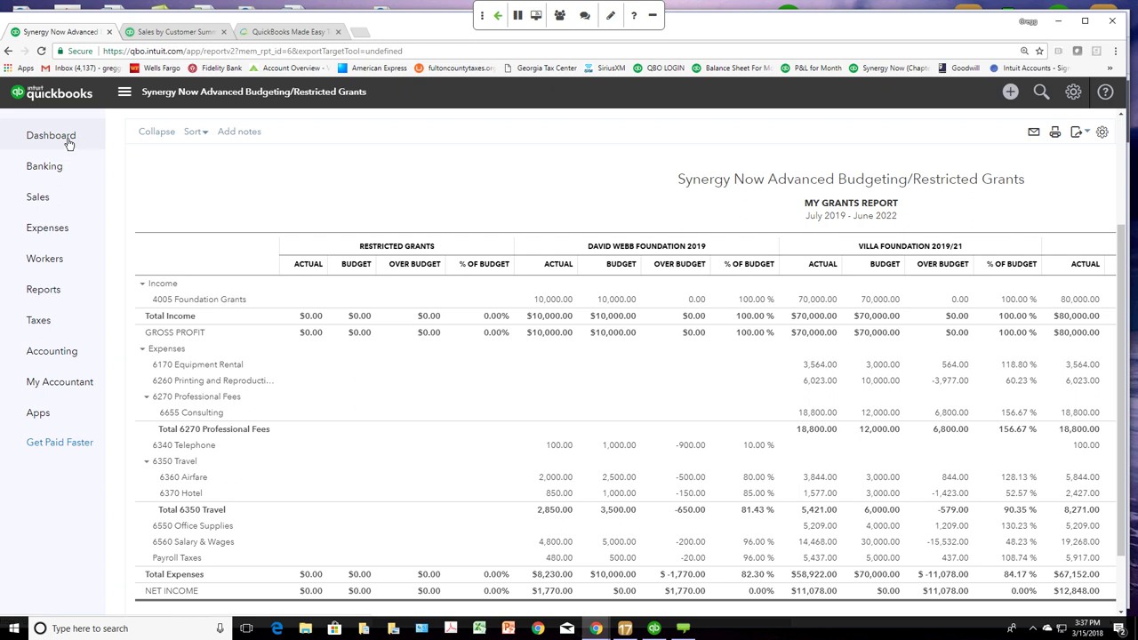
Step: From the dashboard, open the Amex Credit Card transactions to review and expand the 03/11/2018 AMC transaction
left_click(69, 143)
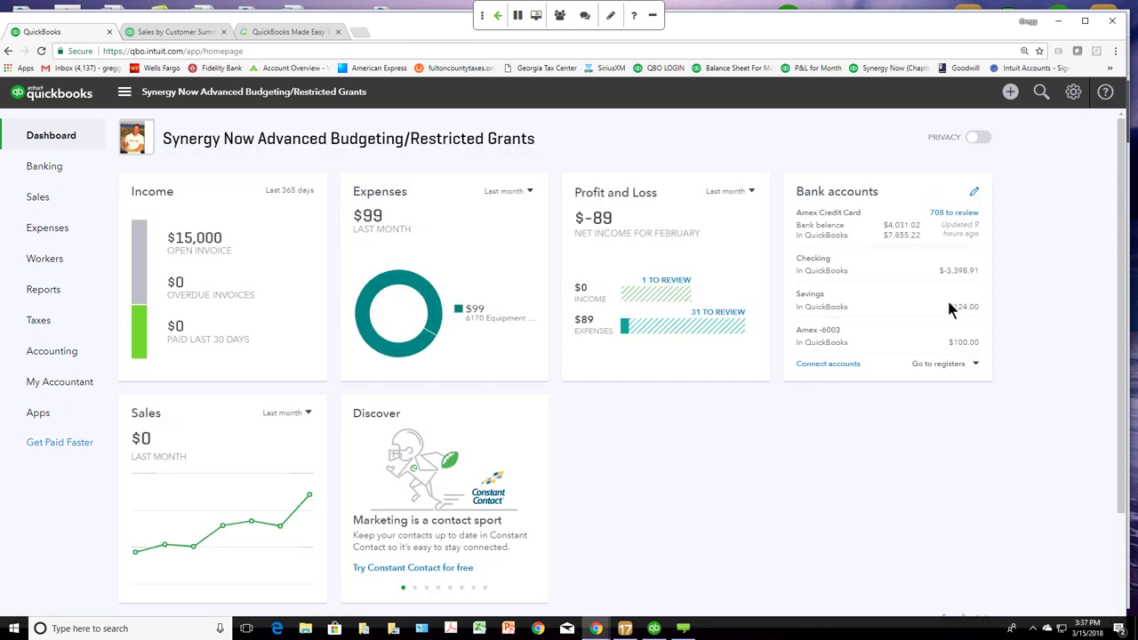
left_click(950, 215)
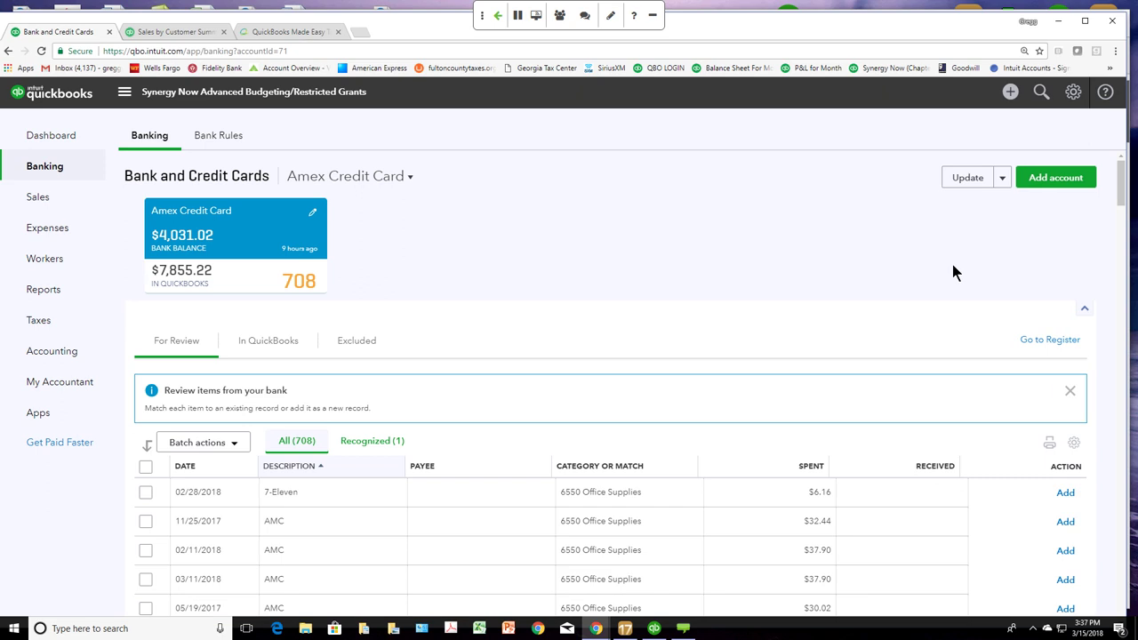
scroll(954, 268, "down", 3)
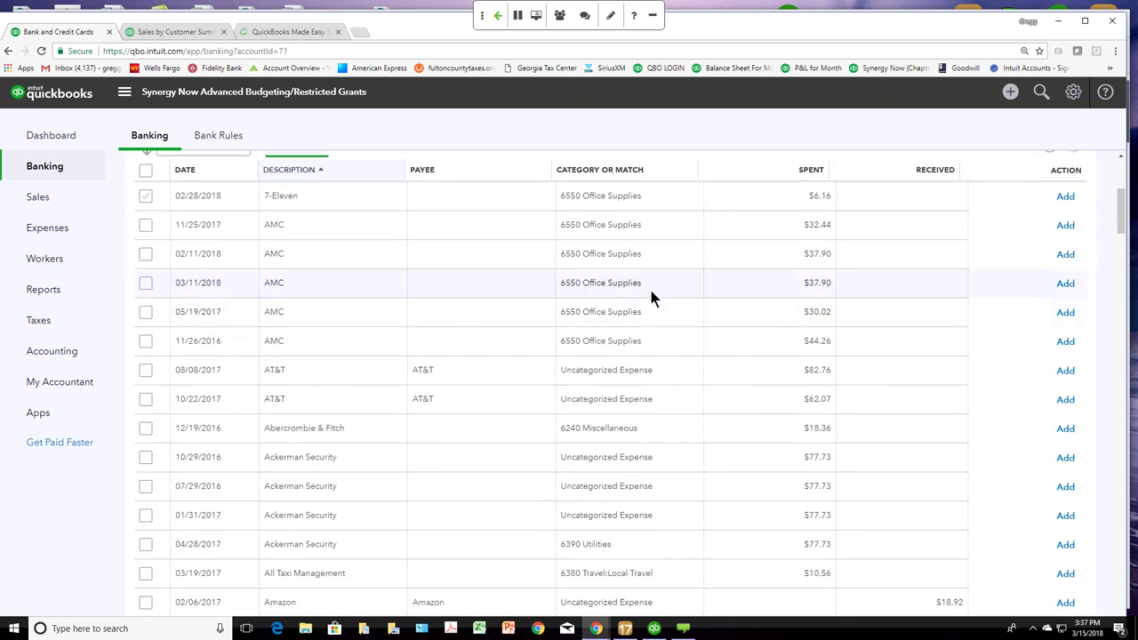
left_click(649, 286)
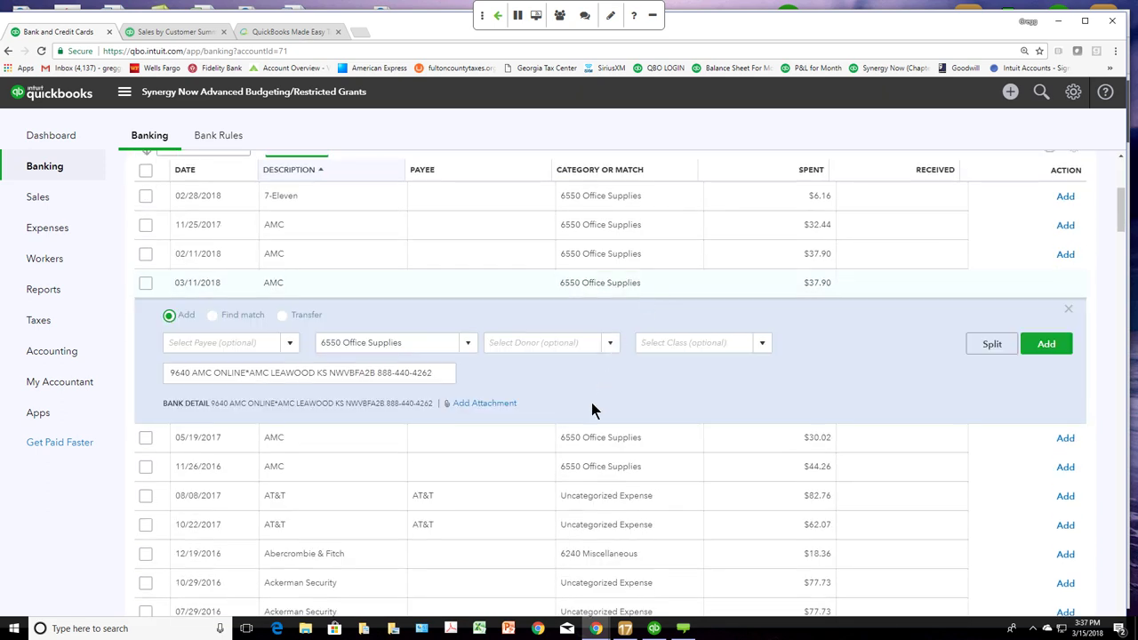
Step: Assign the AMC transaction the restricted grant Help 4 U 2019 as donor and the class 01-Go Green Guidance Center
left_click(610, 343)
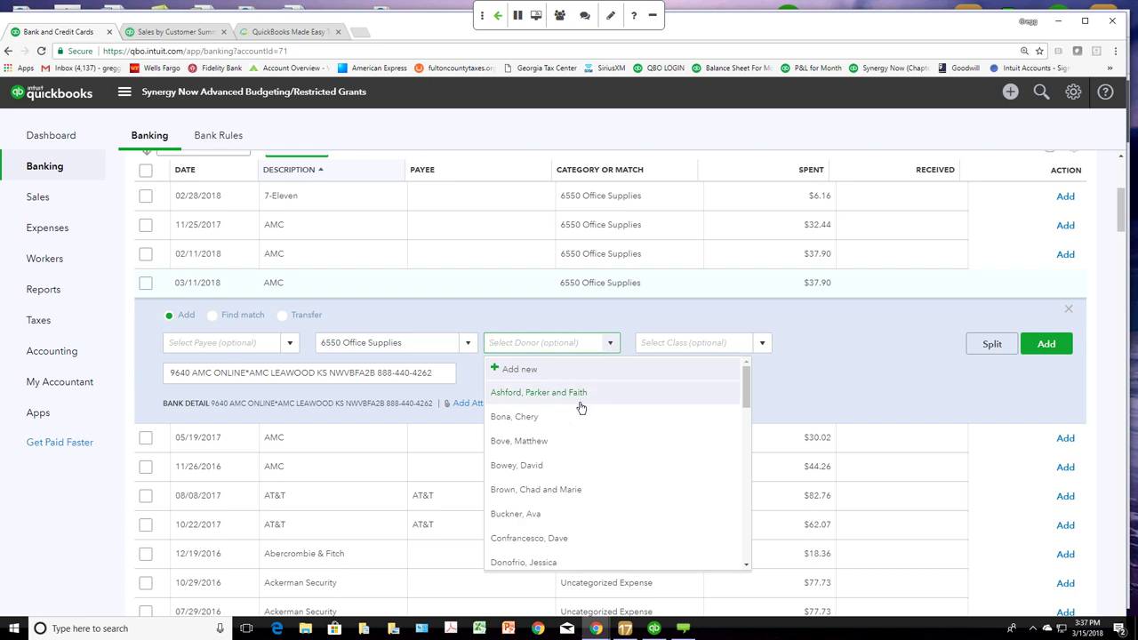
scroll(581, 407, "down", 10)
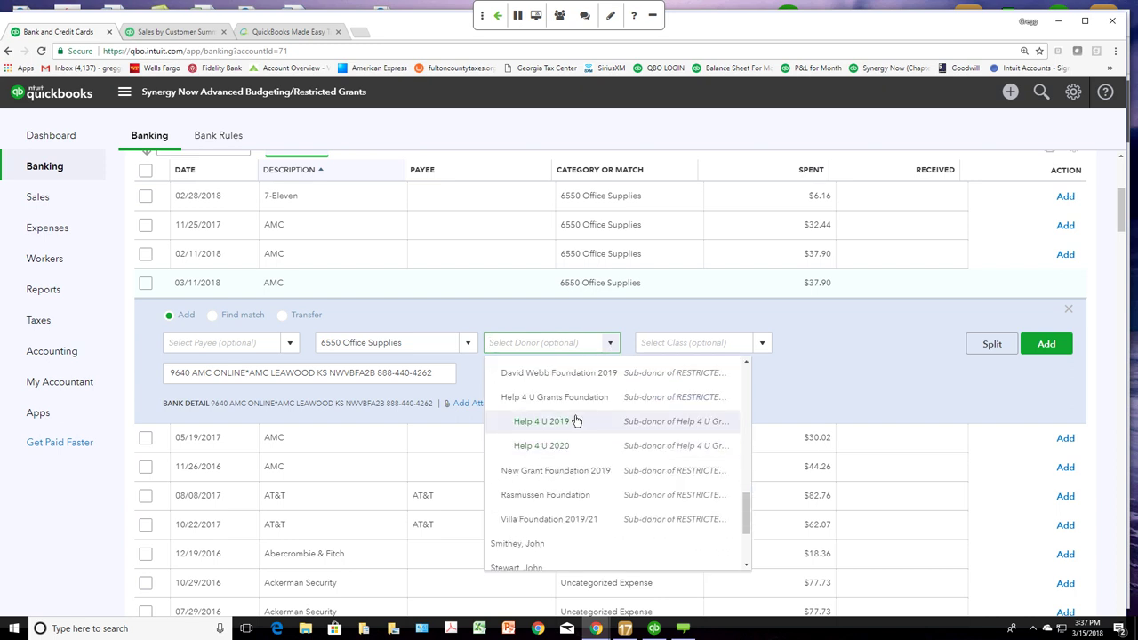
left_click(575, 420)
left_click(712, 344)
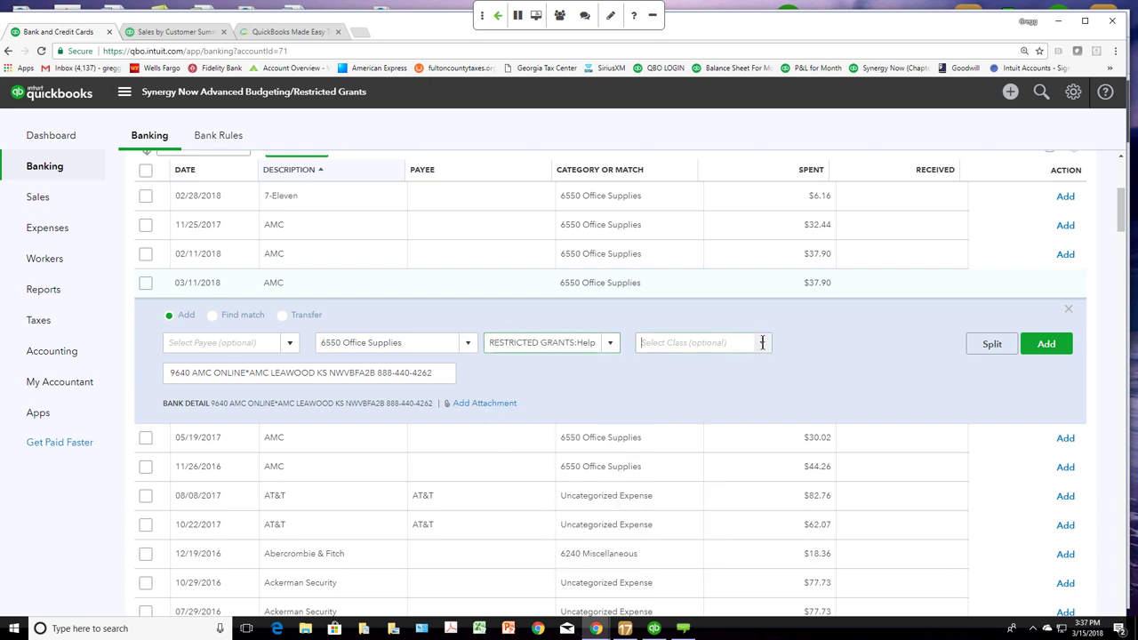
left_click(713, 397)
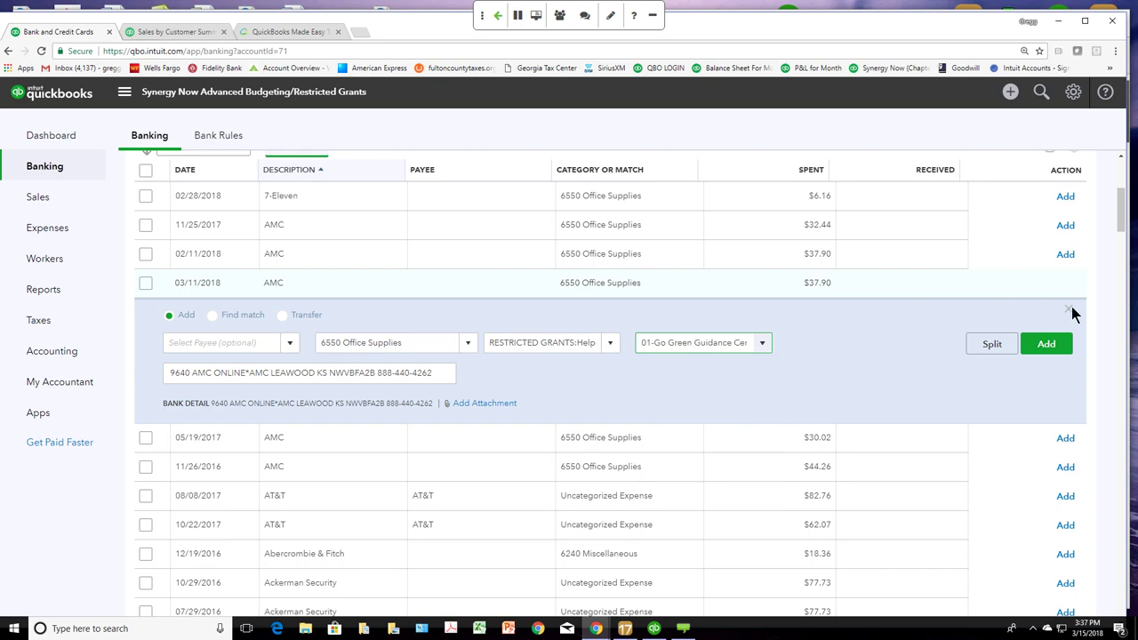
Step: View the AMC transaction's split form with its category and class columns, and close it without saving
left_click(982, 345)
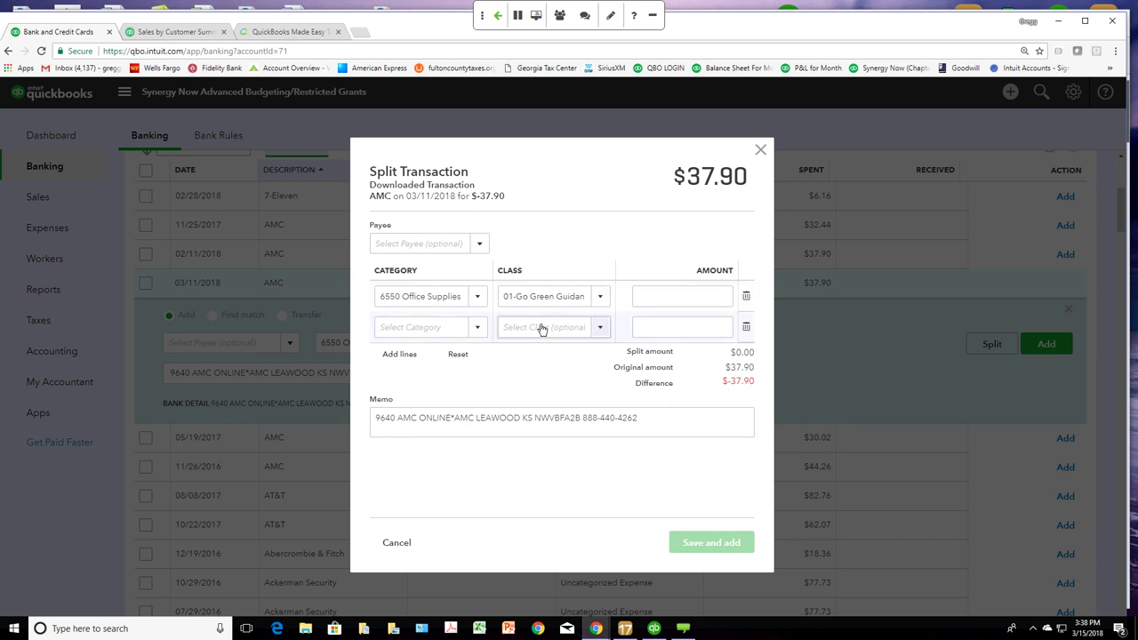
left_click(760, 151)
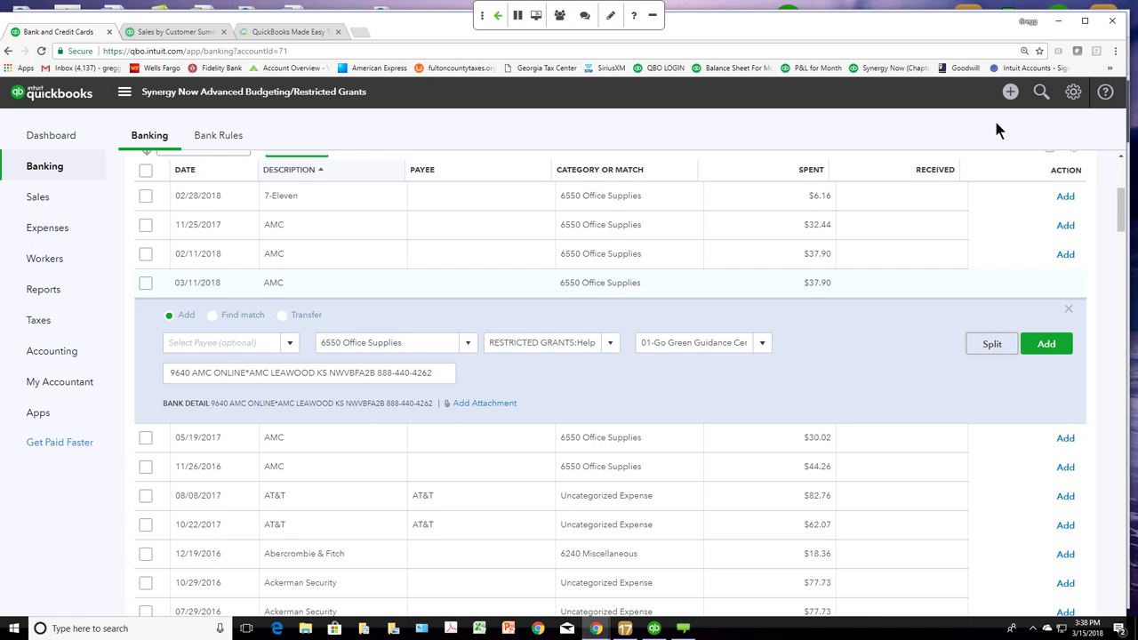
Step: Switch to the company file Alt. Method Restricted Grants
left_click(1073, 91)
left_click(1001, 264)
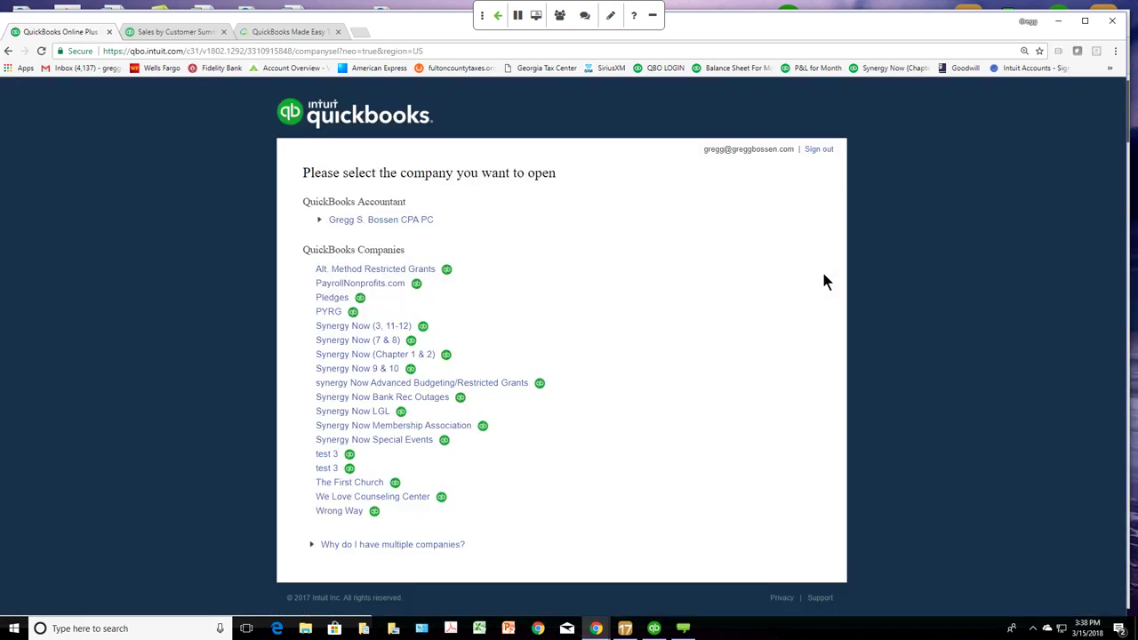
left_click(378, 271)
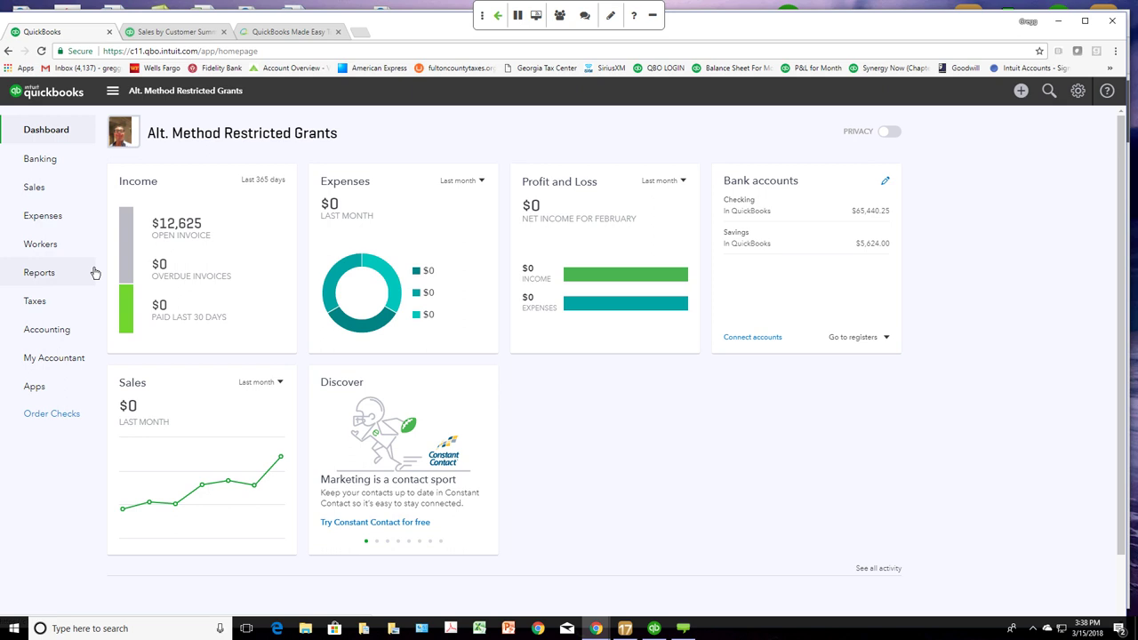
Step: Open the company's Classes list and examine 01 Housing Program and the grant sub-classes beneath it
left_click(1021, 92)
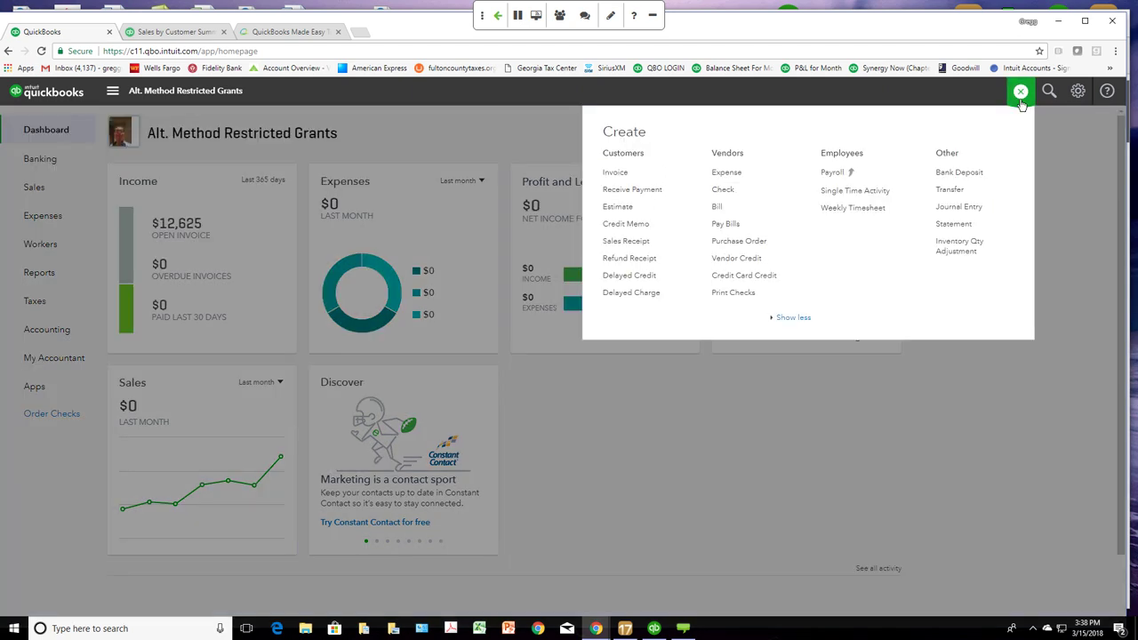
left_click(1078, 93)
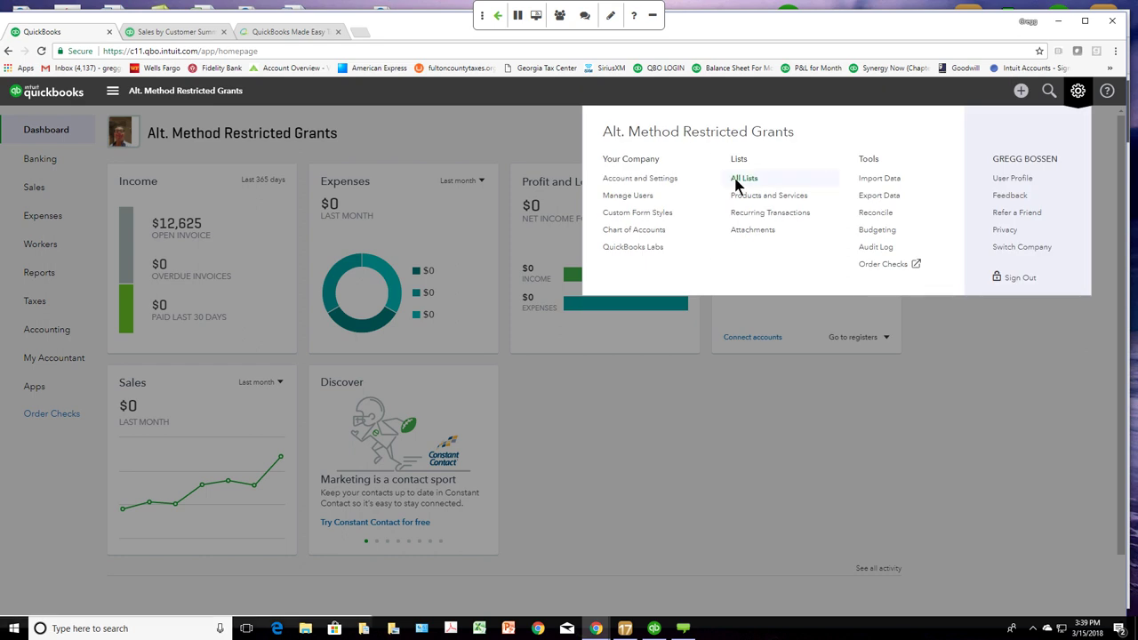
left_click(742, 178)
left_click(648, 292)
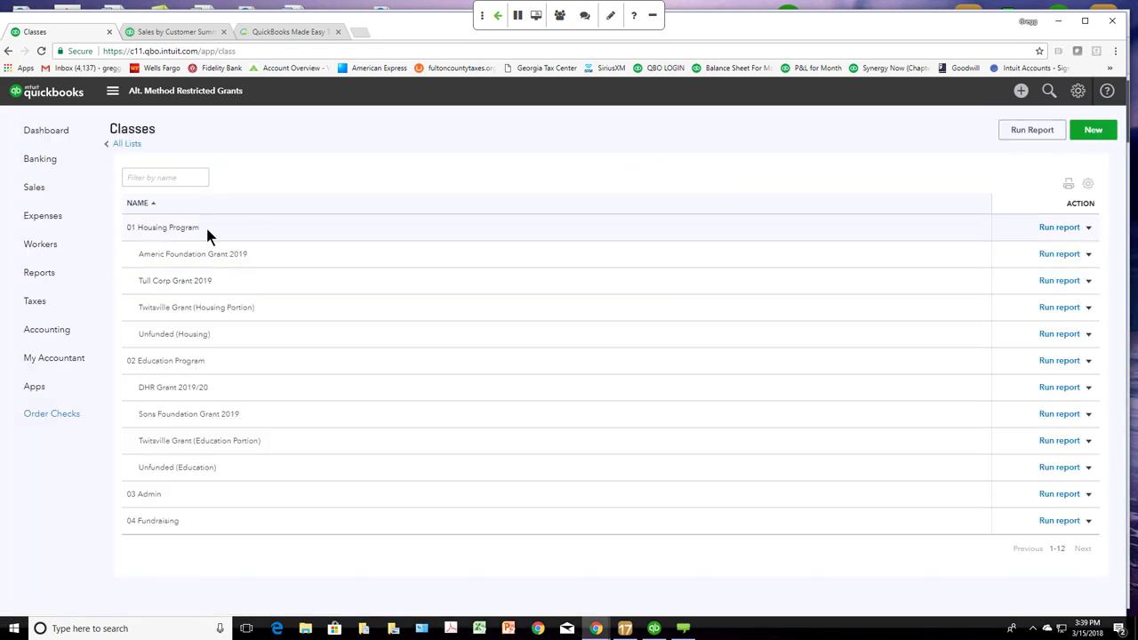
left_click(207, 225)
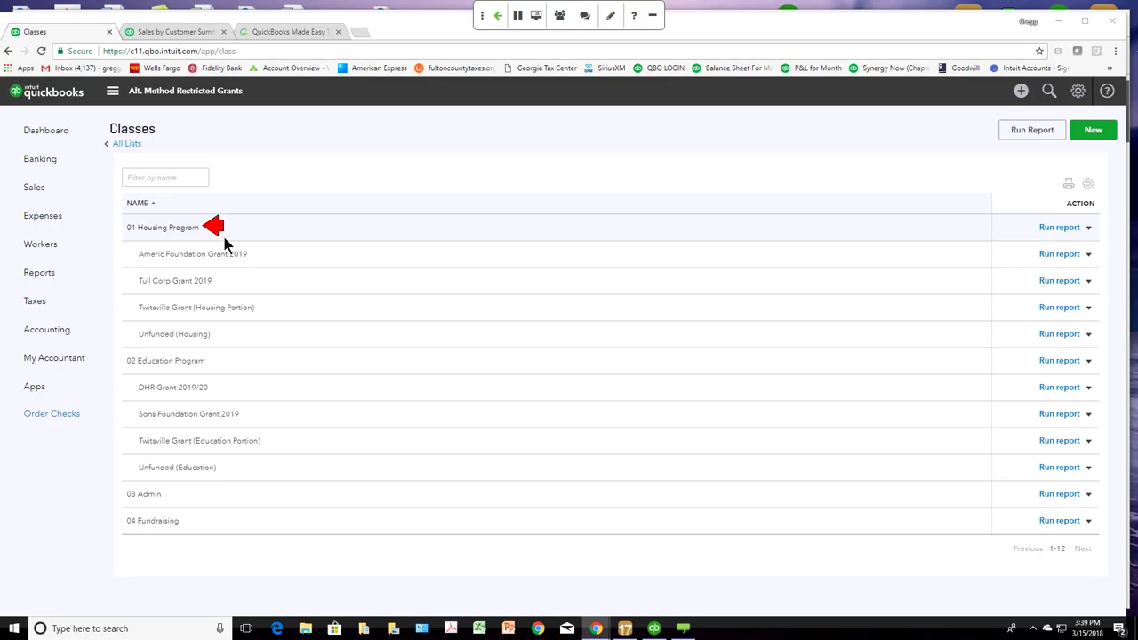
left_click(220, 306)
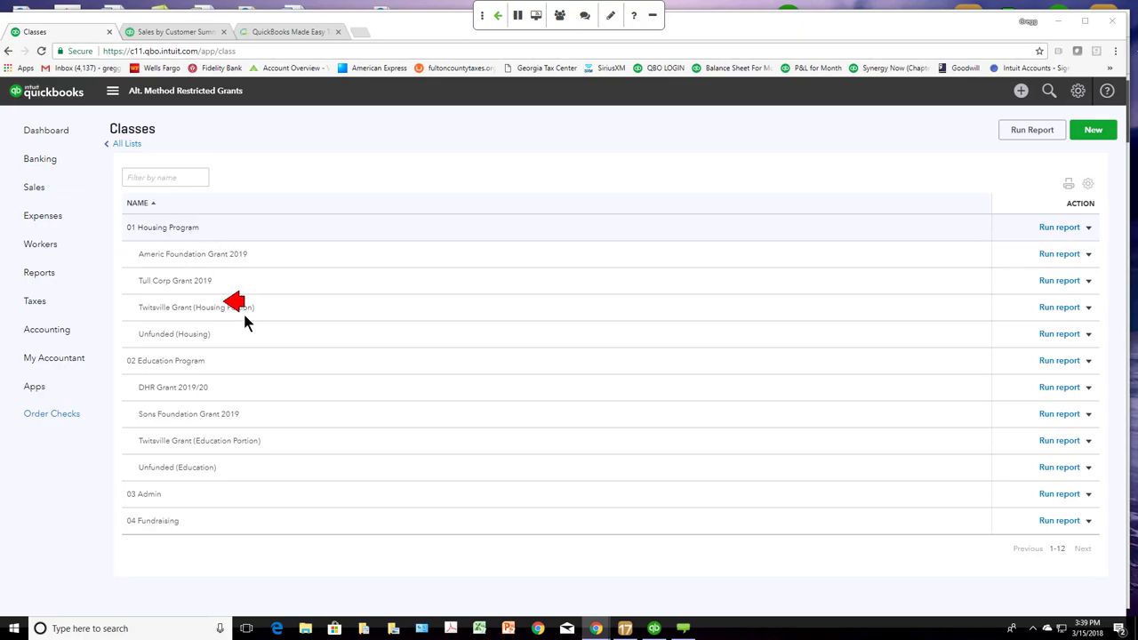
left_click_drag(245, 298, 225, 253)
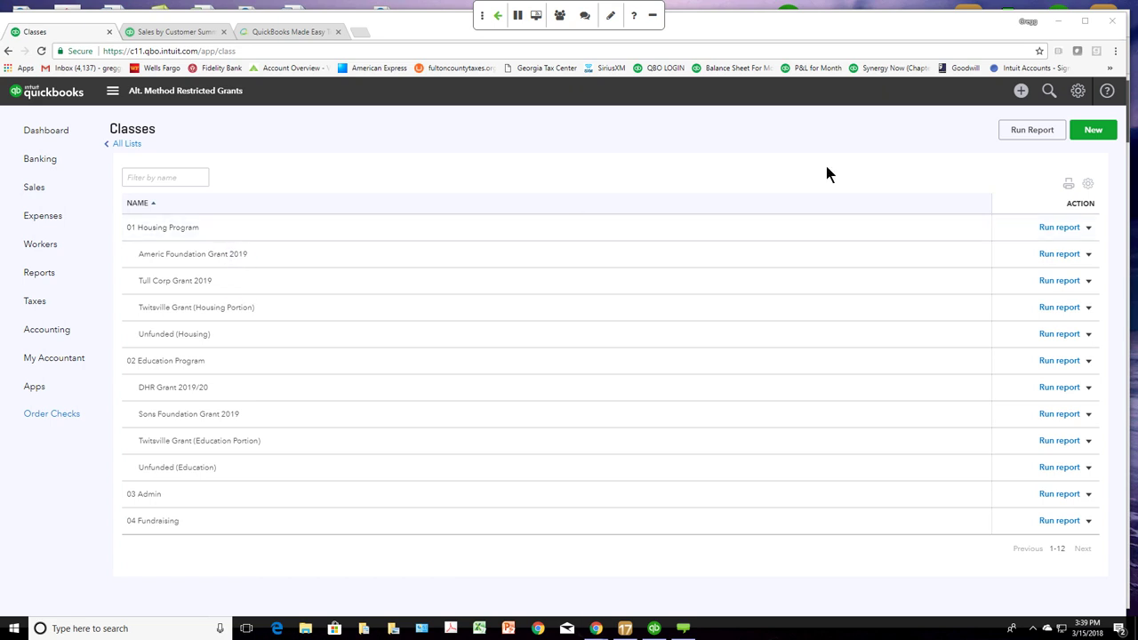
Step: Start a new check, view the class choices for its first account line, and close the check without saving
left_click(1023, 92)
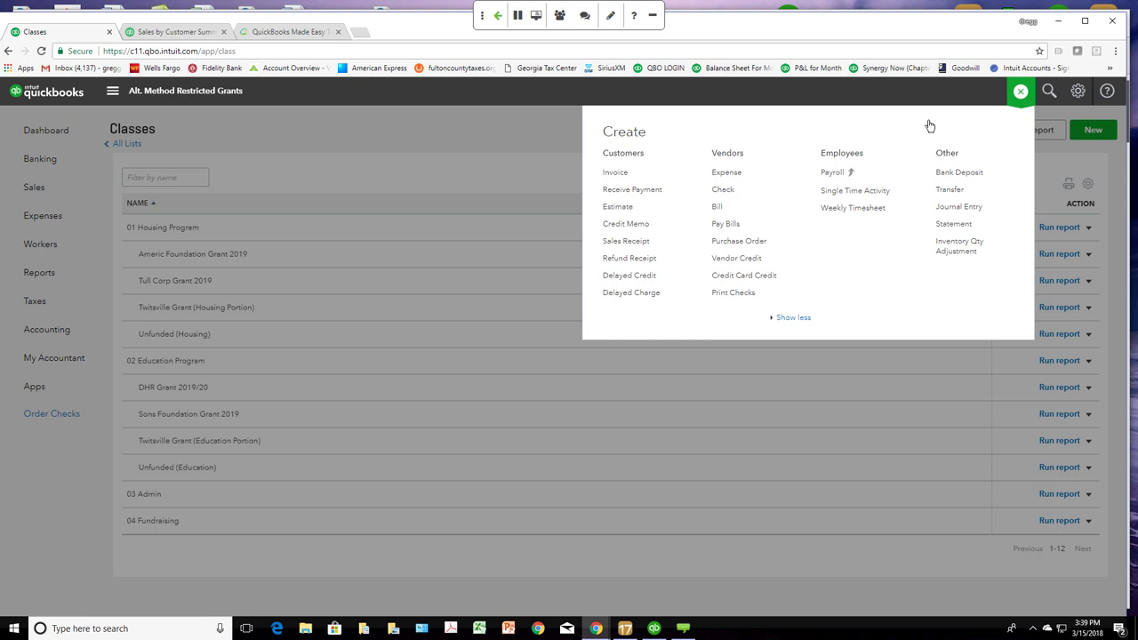
left_click(735, 188)
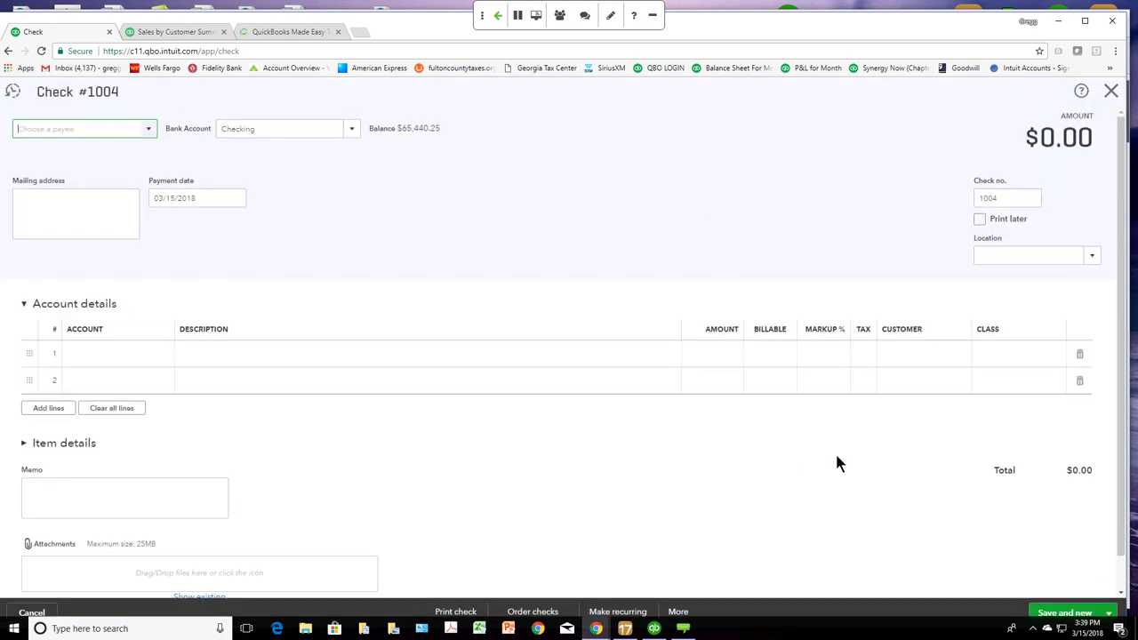
left_click(927, 354)
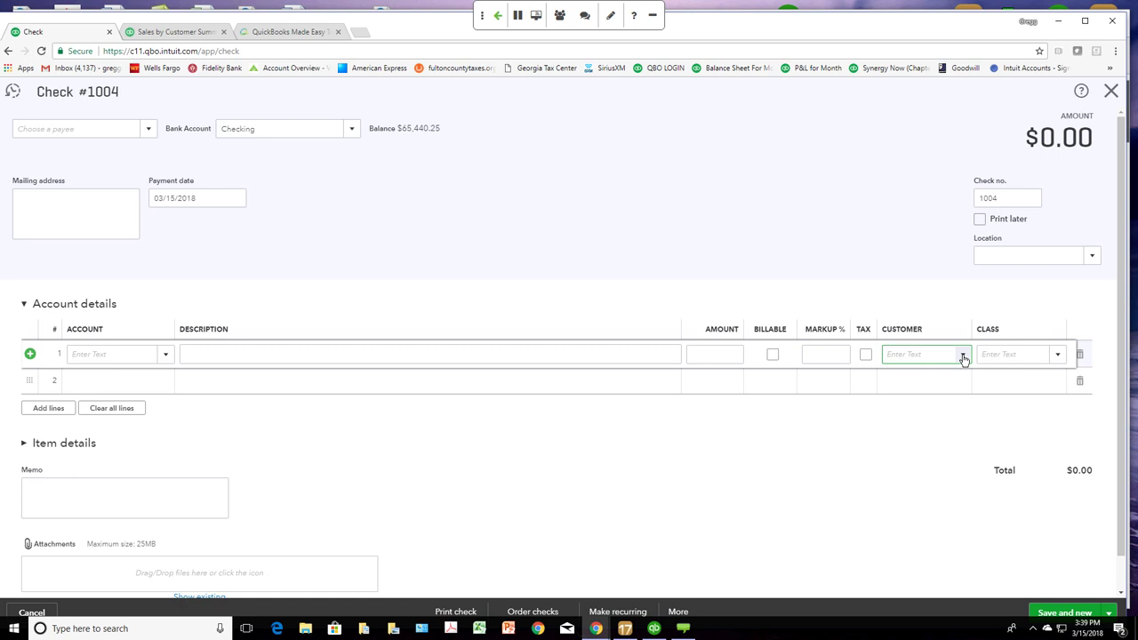
left_click(1057, 355)
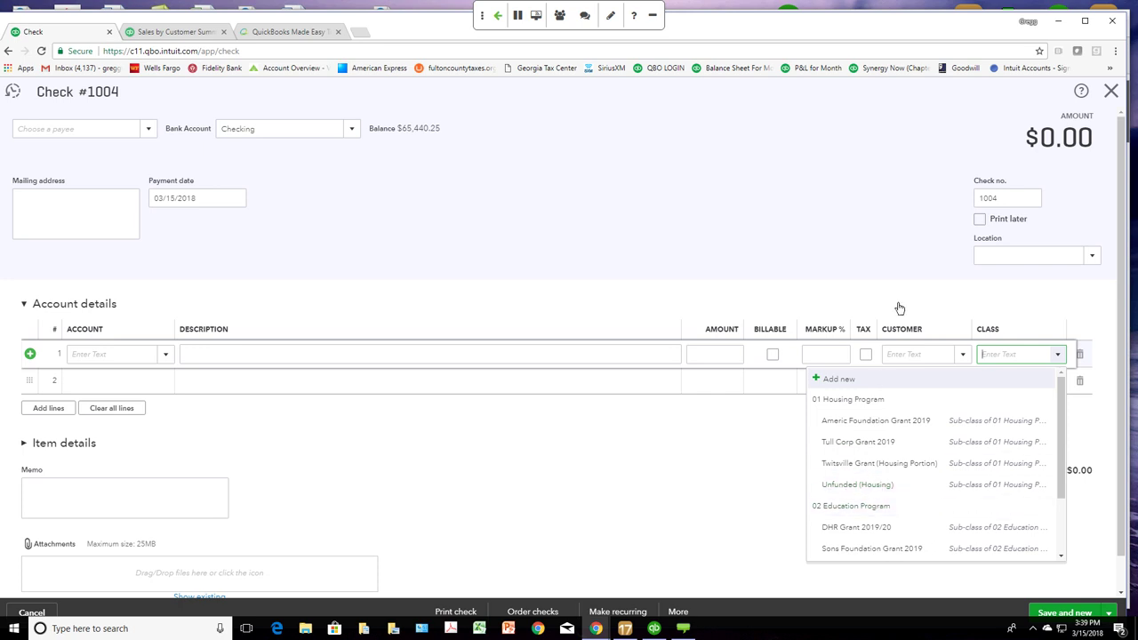
left_click(1110, 93)
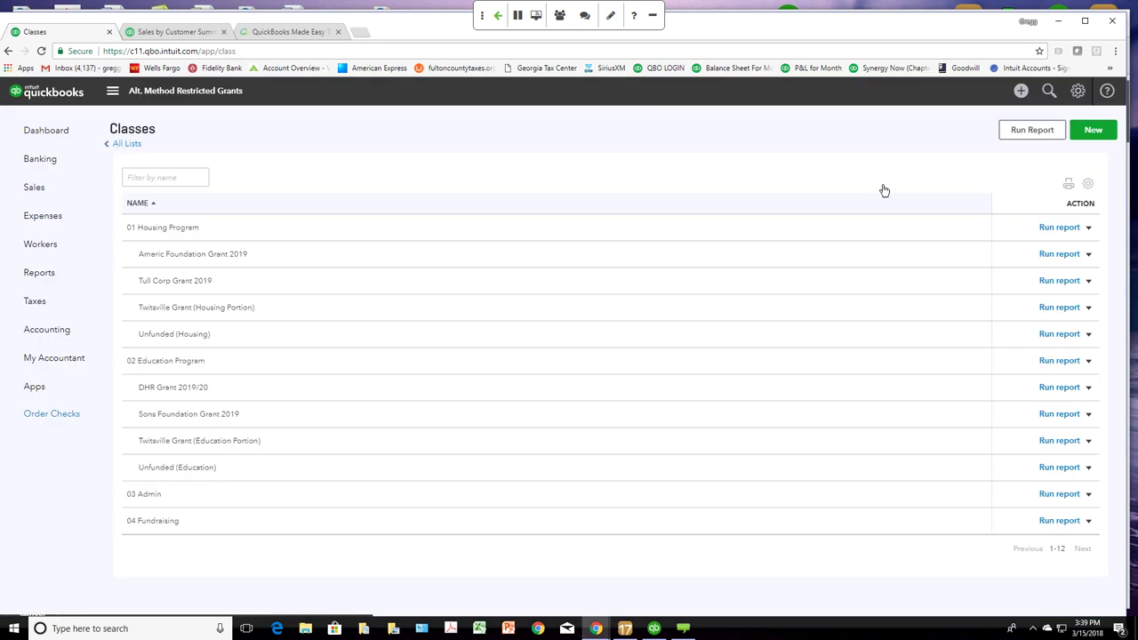
Step: Open the custom report Profit & Loss by Class and review its grant columns down to net income
left_click(39, 273)
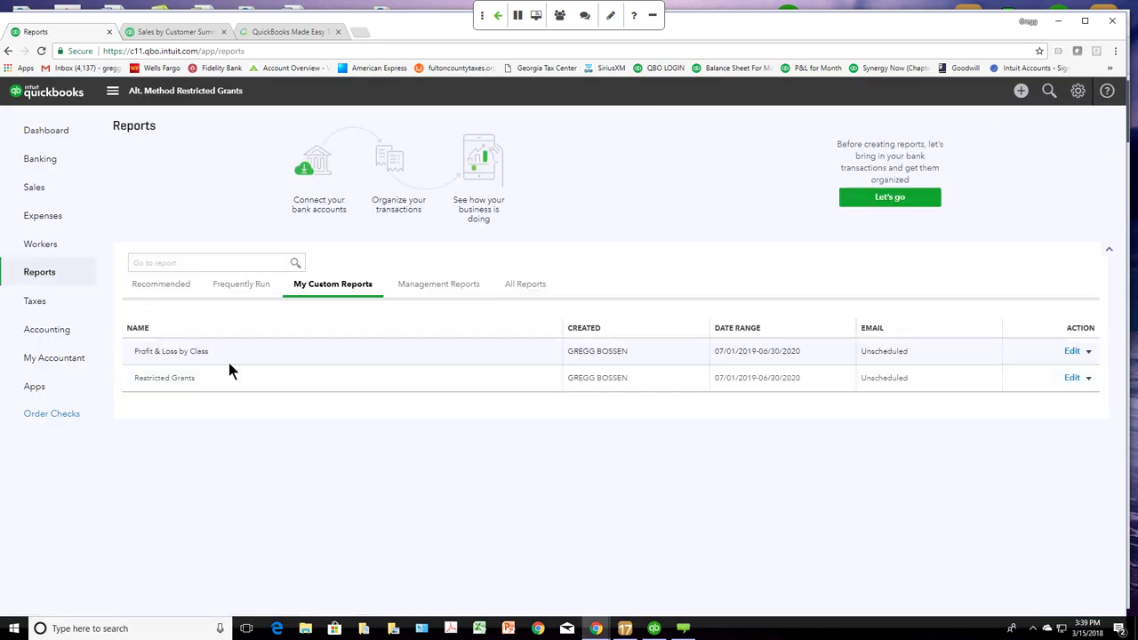
left_click(190, 352)
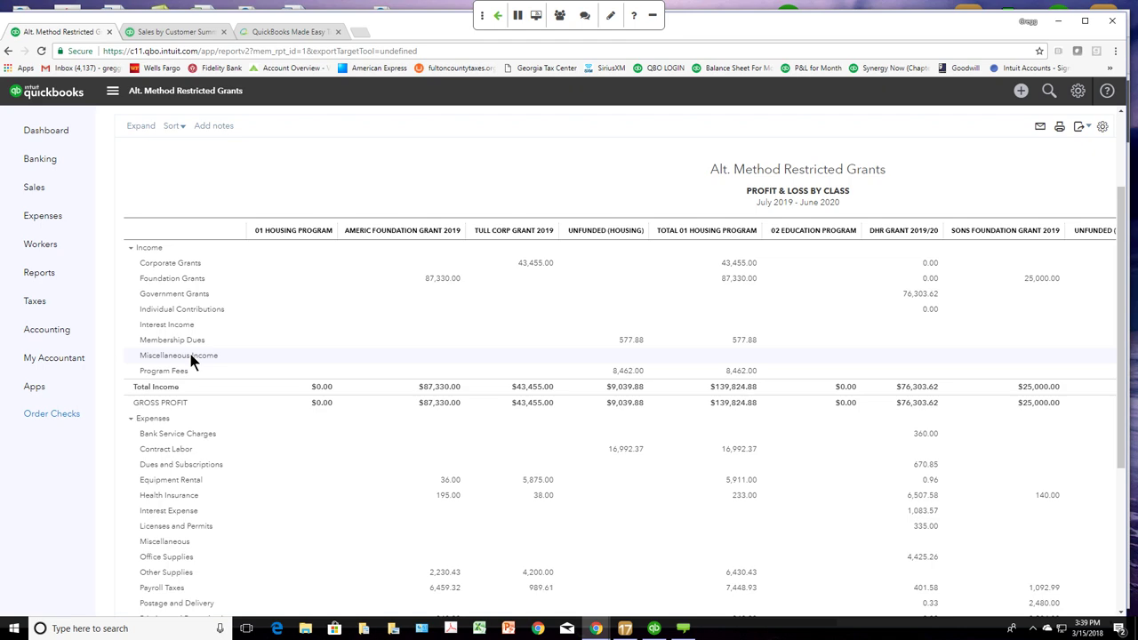
scroll(426, 267, "down", 3)
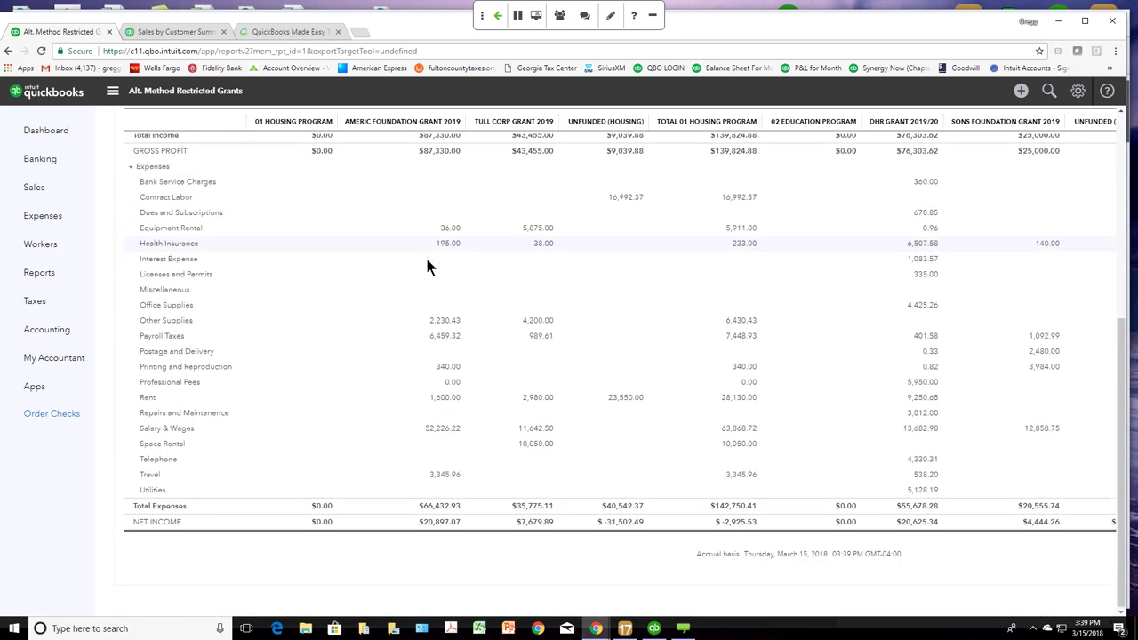
Step: Compare the income, expense and net income lines across the grant columns of the Profit & Loss by Class report
scroll(425, 255, "up", 5)
scroll(510, 281, "down", 1)
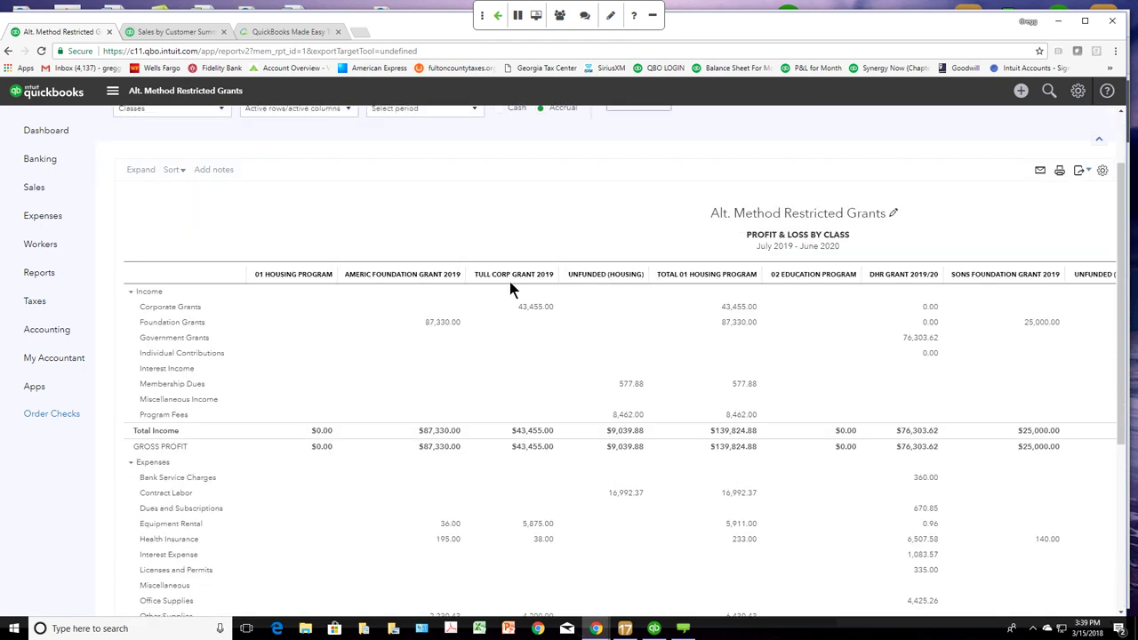
scroll(509, 281, "up", 1)
scroll(715, 355, "down", 4)
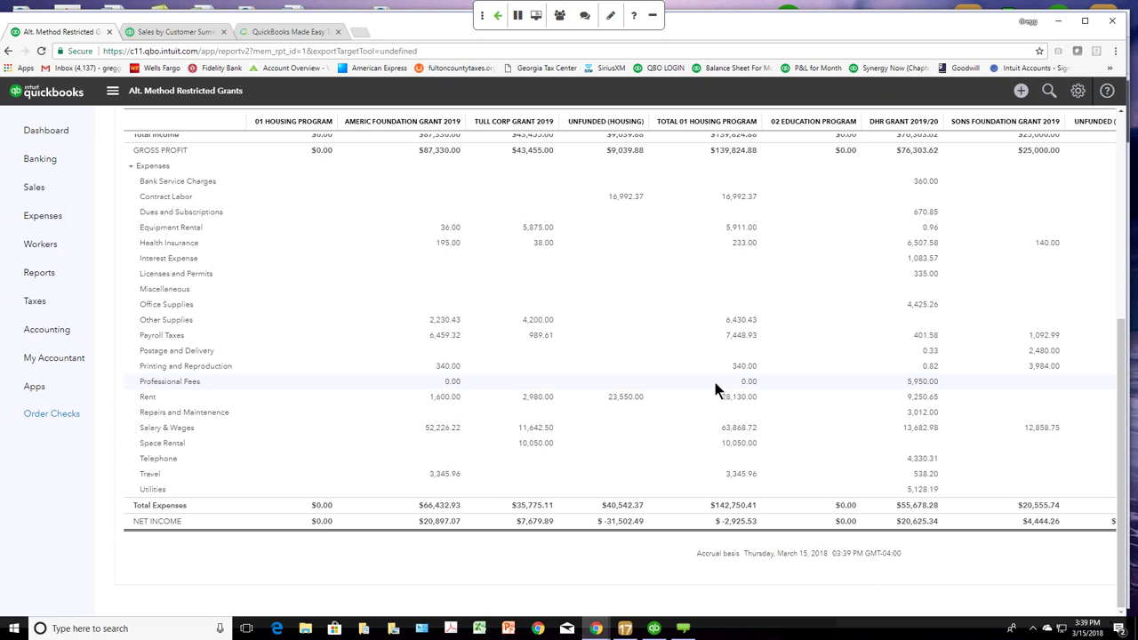
scroll(717, 390, "up", 4)
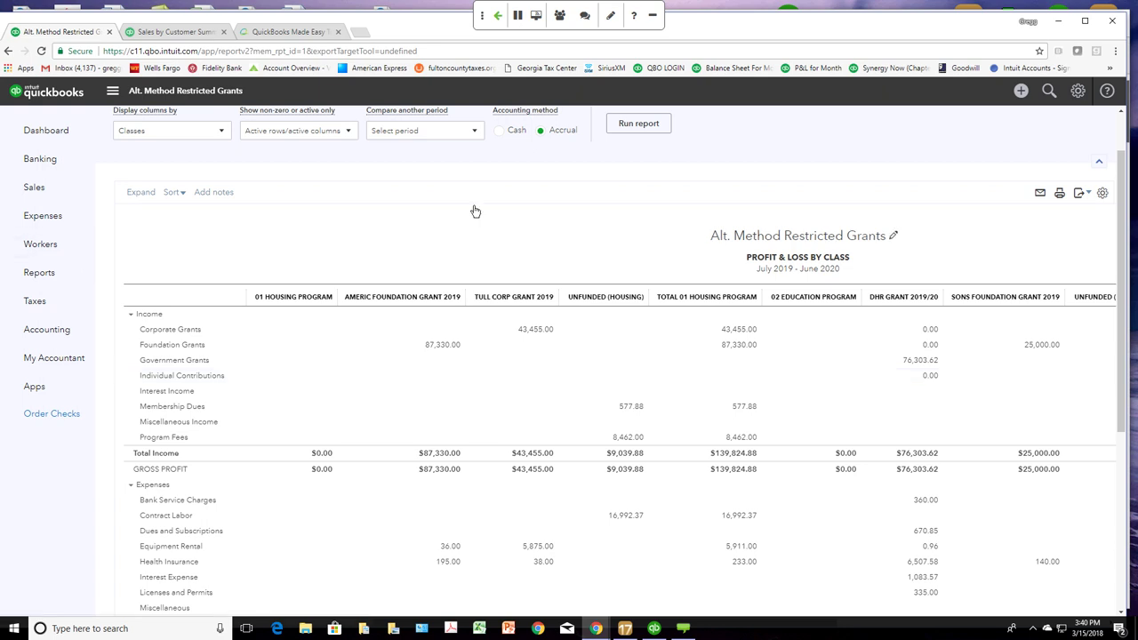
Step: Switch to the company file We Love Counseling Center
left_click(1078, 91)
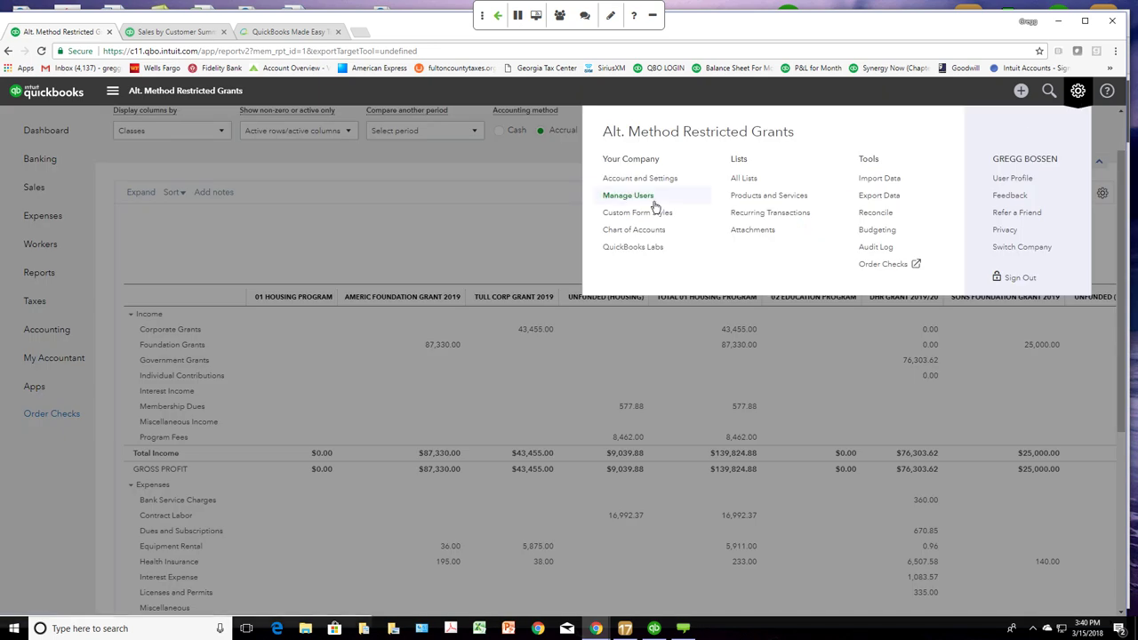
left_click(1019, 249)
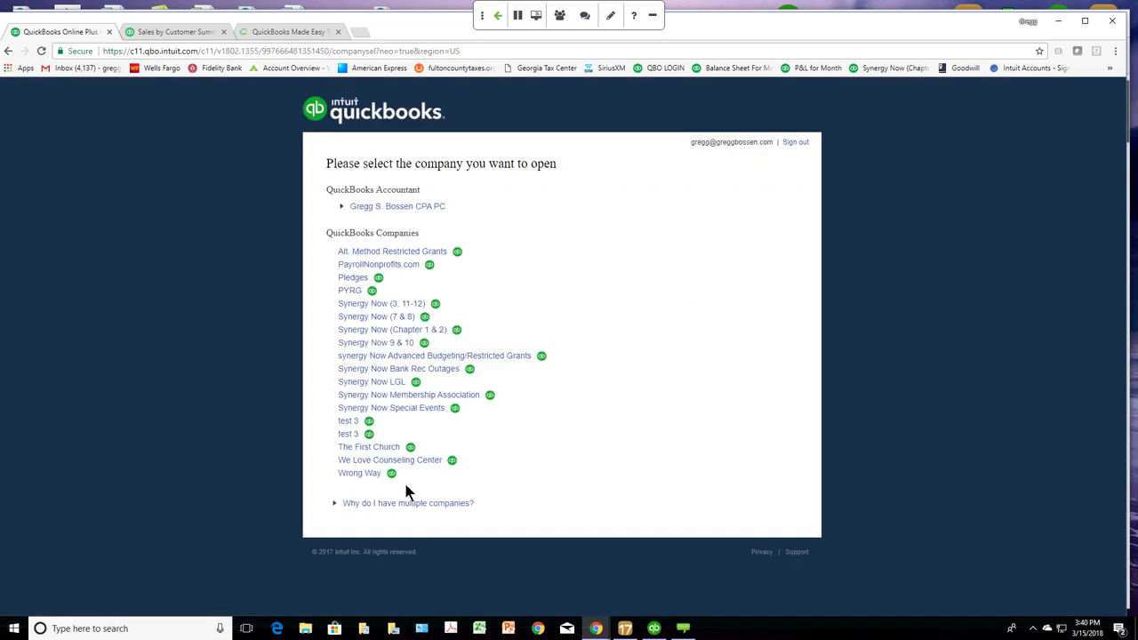
left_click(375, 462)
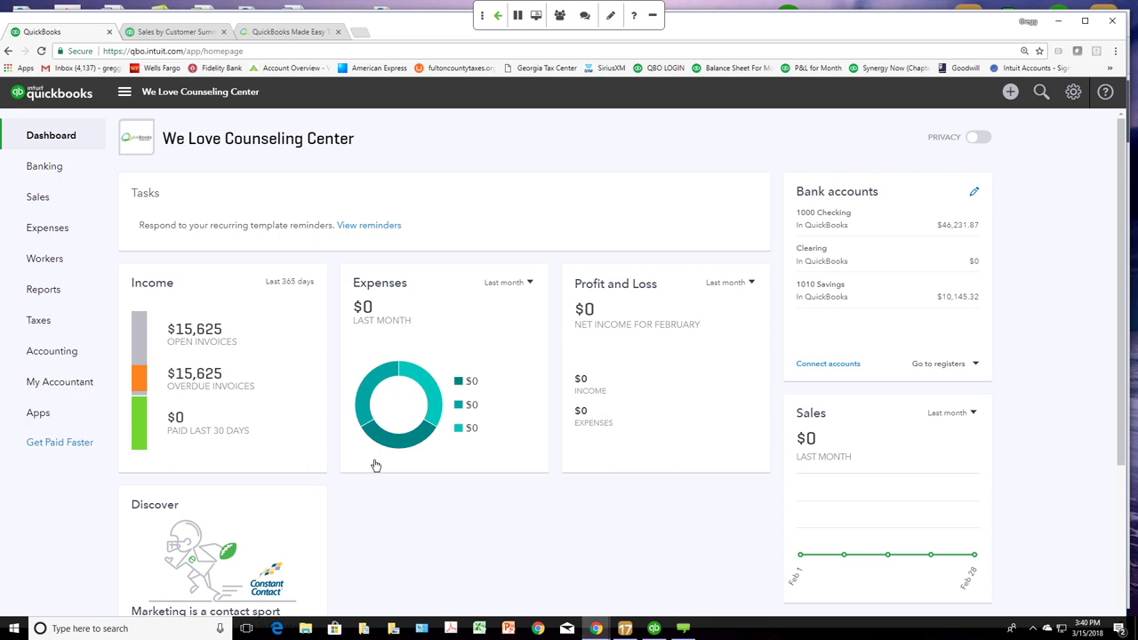
Step: Start a new journal entry dated 06/30/2020
left_click(1010, 96)
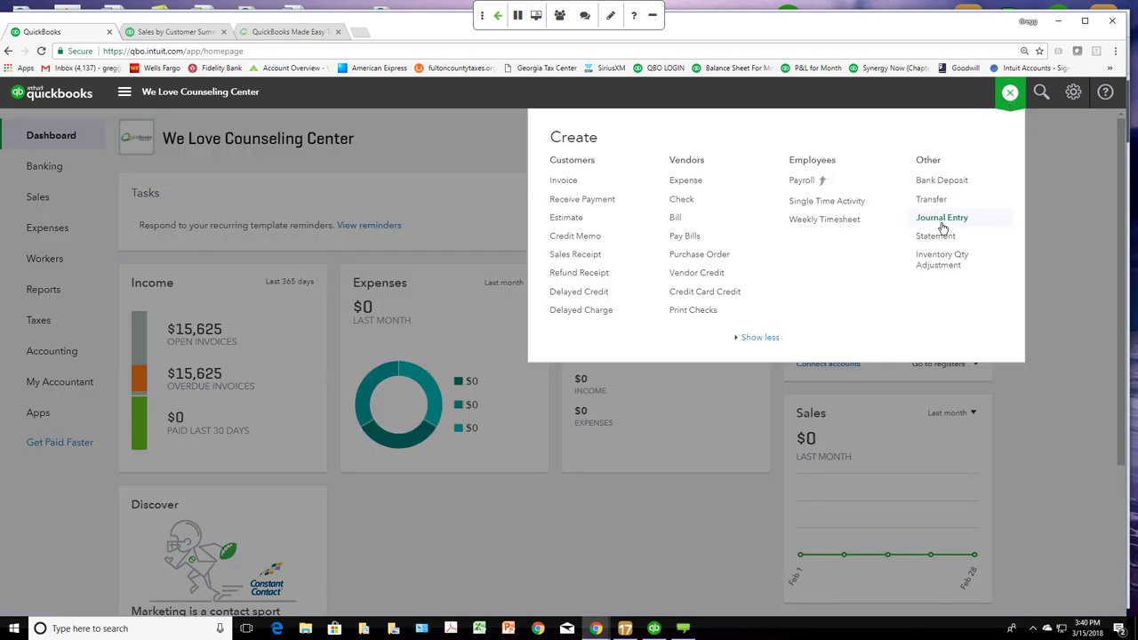
left_click(942, 219)
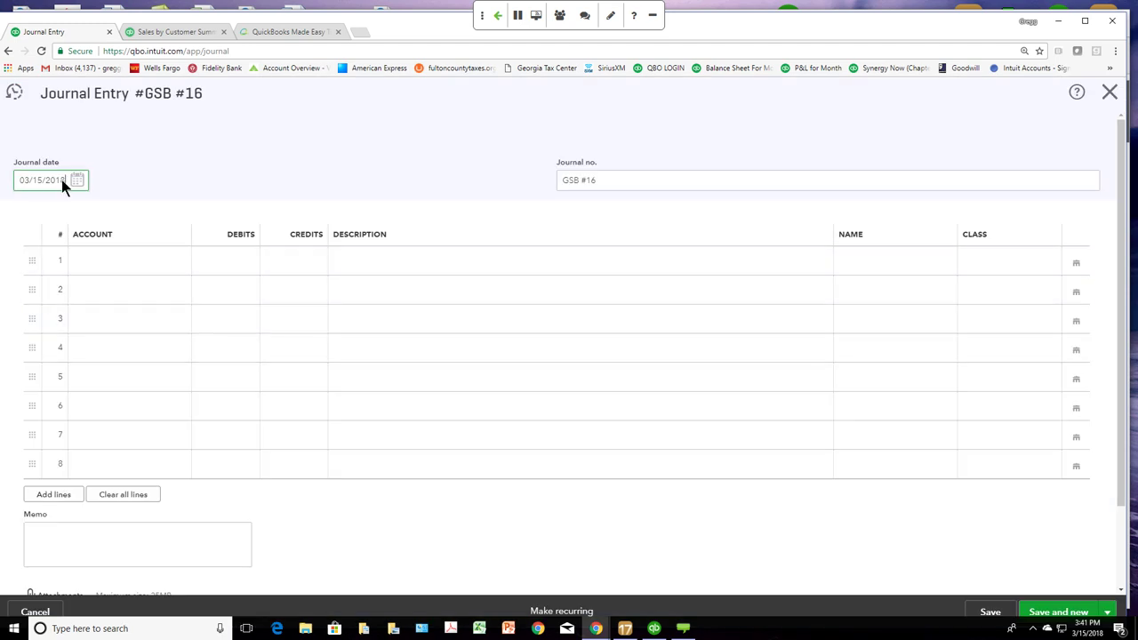
left_click_drag(67, 177, 15, 181)
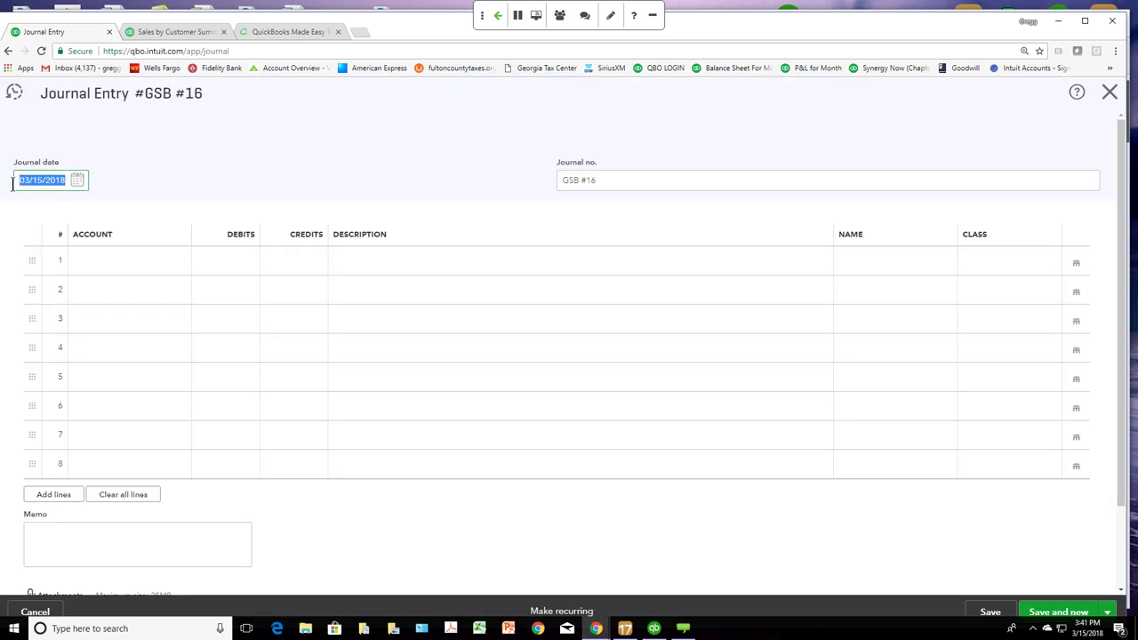
type("063")
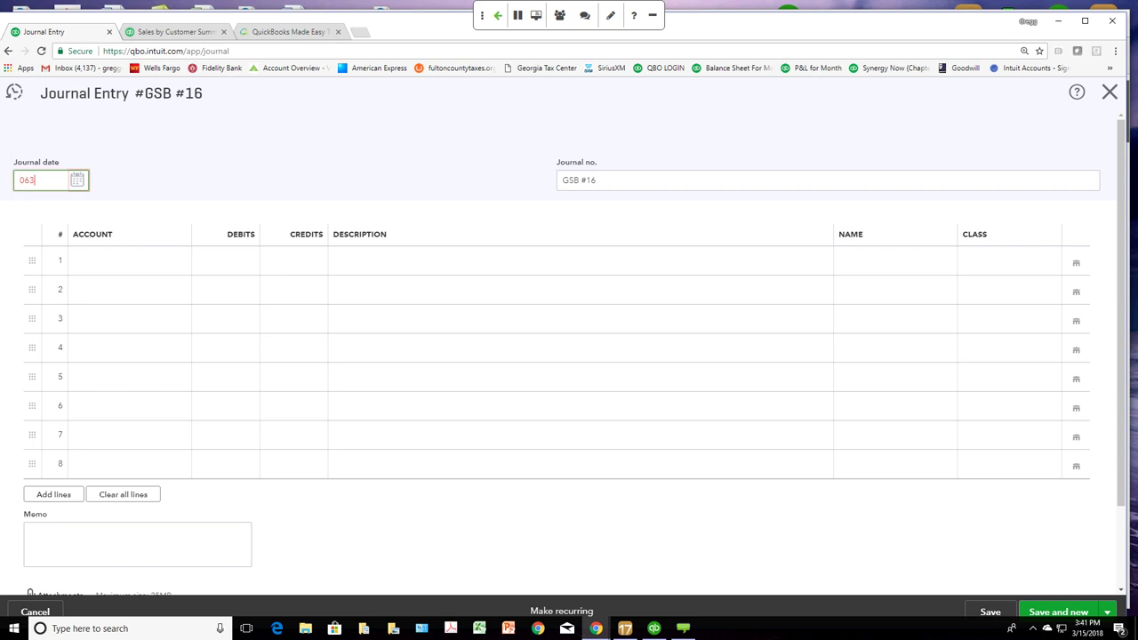
type("01")
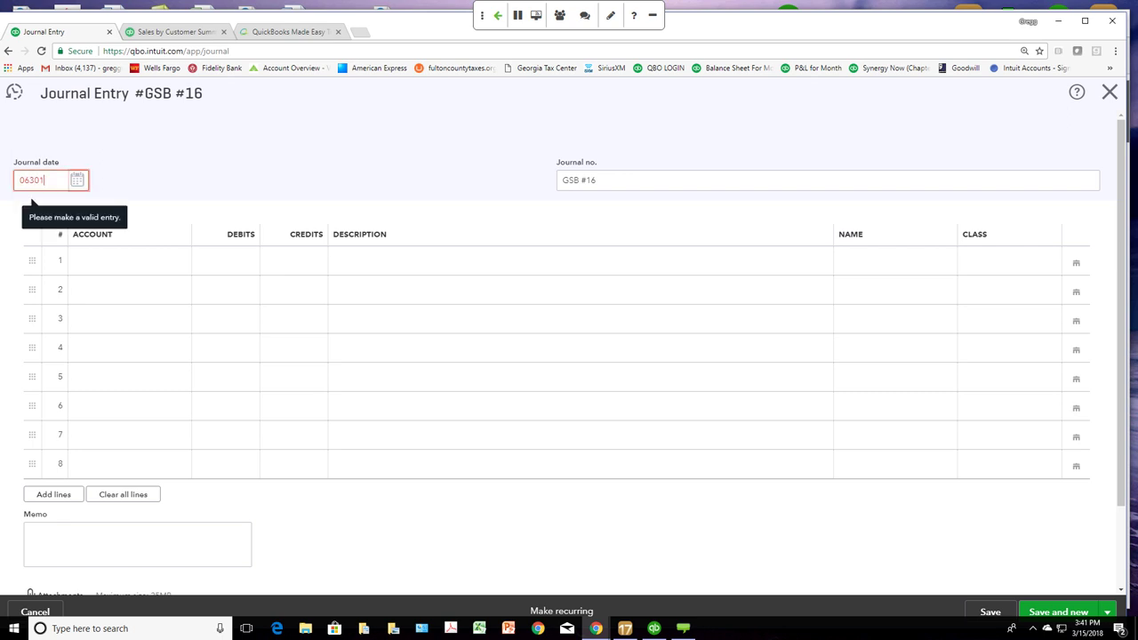
key("BackSpace")
type("20")
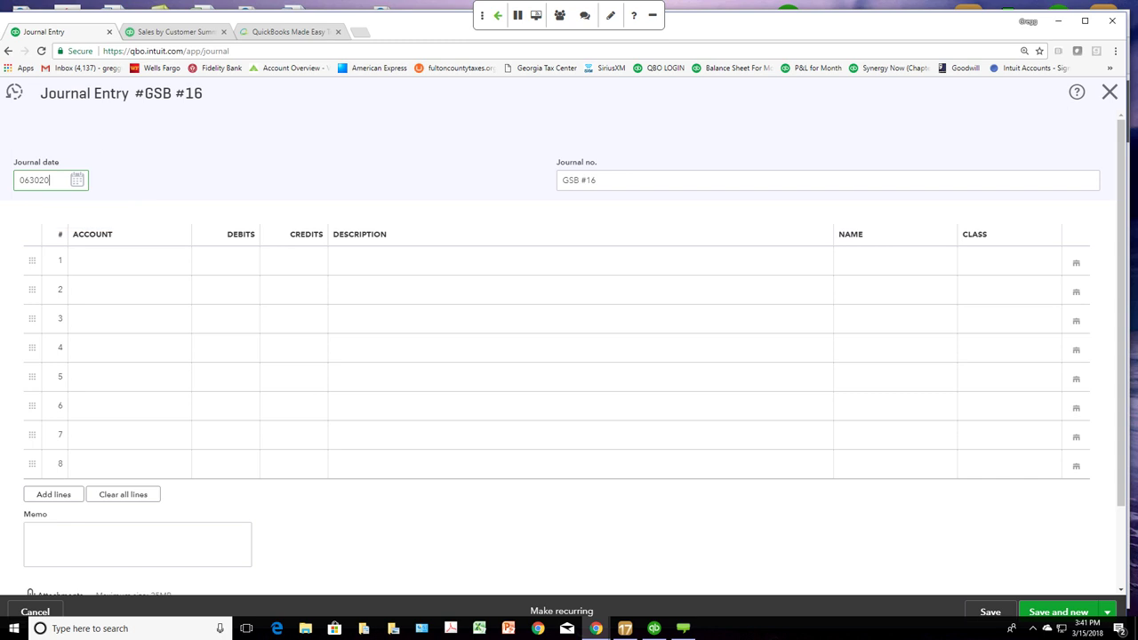
key("Tab")
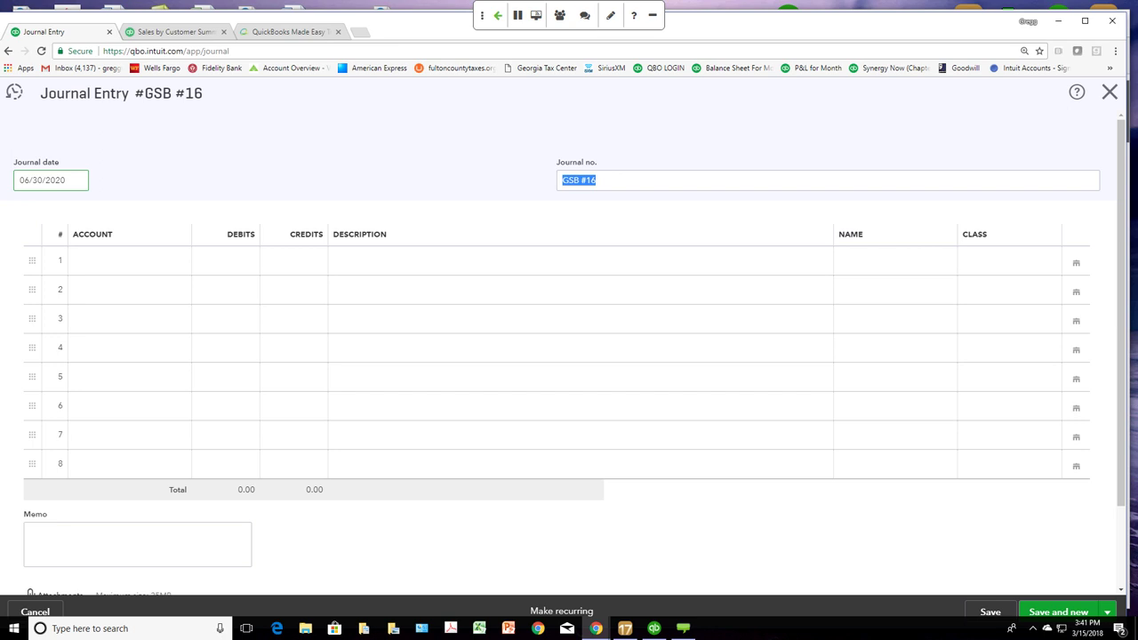
Step: Enter a credit of 800.00 to 4999 In-Kind Contributions Income and a matching debit of 800.00 to 6110 Counselors
left_click(128, 260)
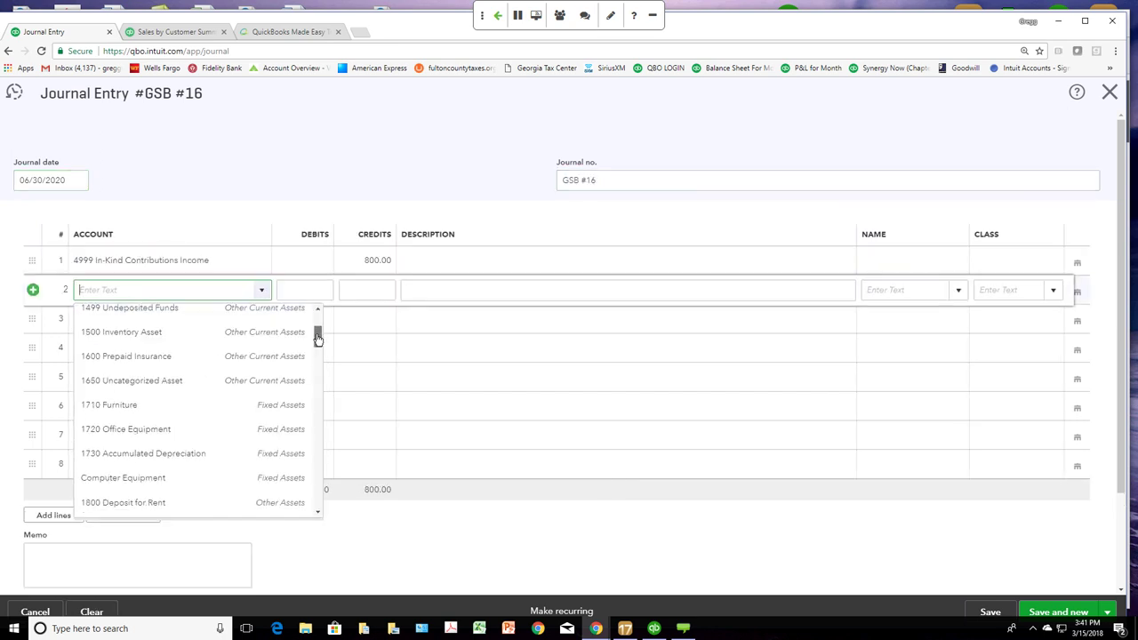
left_click_drag(318, 336, 297, 399)
left_click(224, 450)
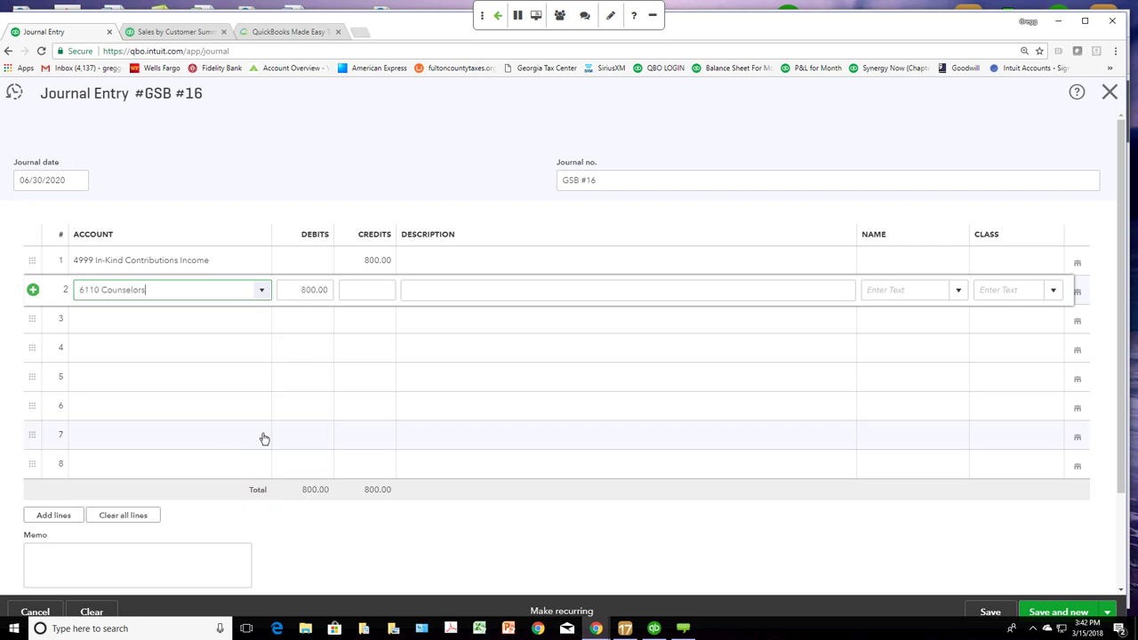
Step: Assign the class 01 Counseling Center to both the in-kind income line and the counselors expense line
left_click(1035, 264)
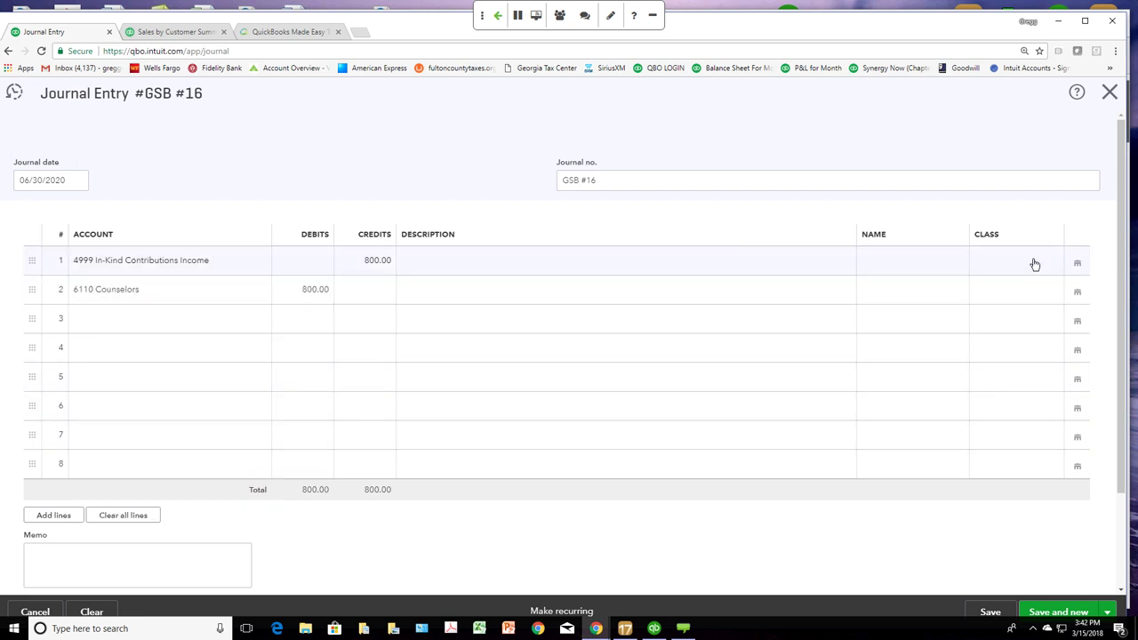
left_click(1055, 267)
left_click(1038, 309)
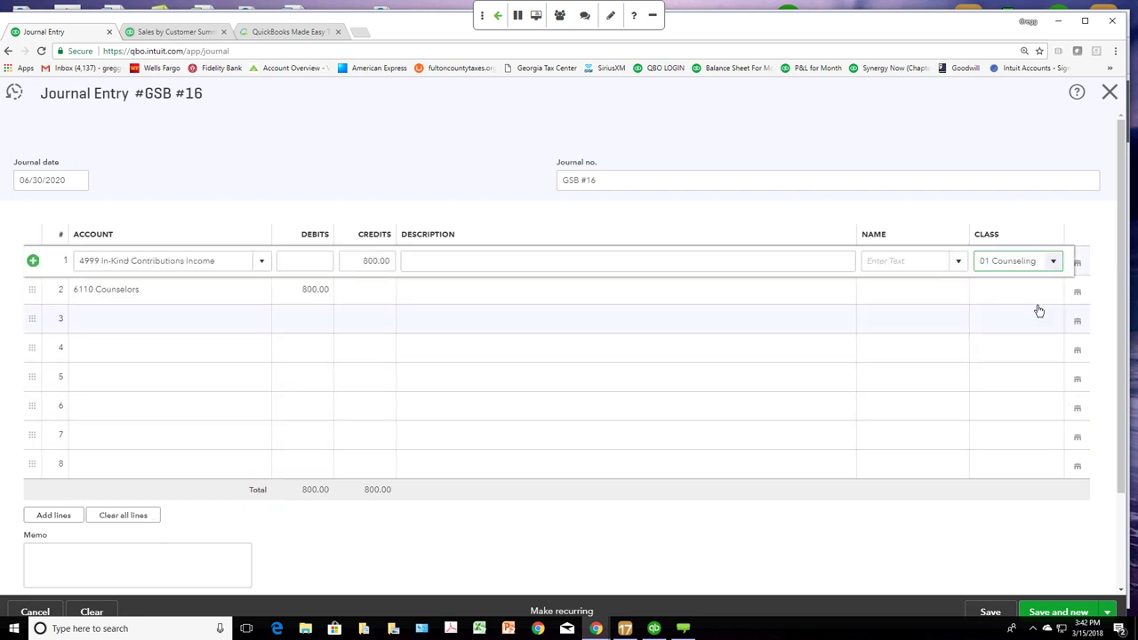
left_click(1041, 291)
left_click(1054, 293)
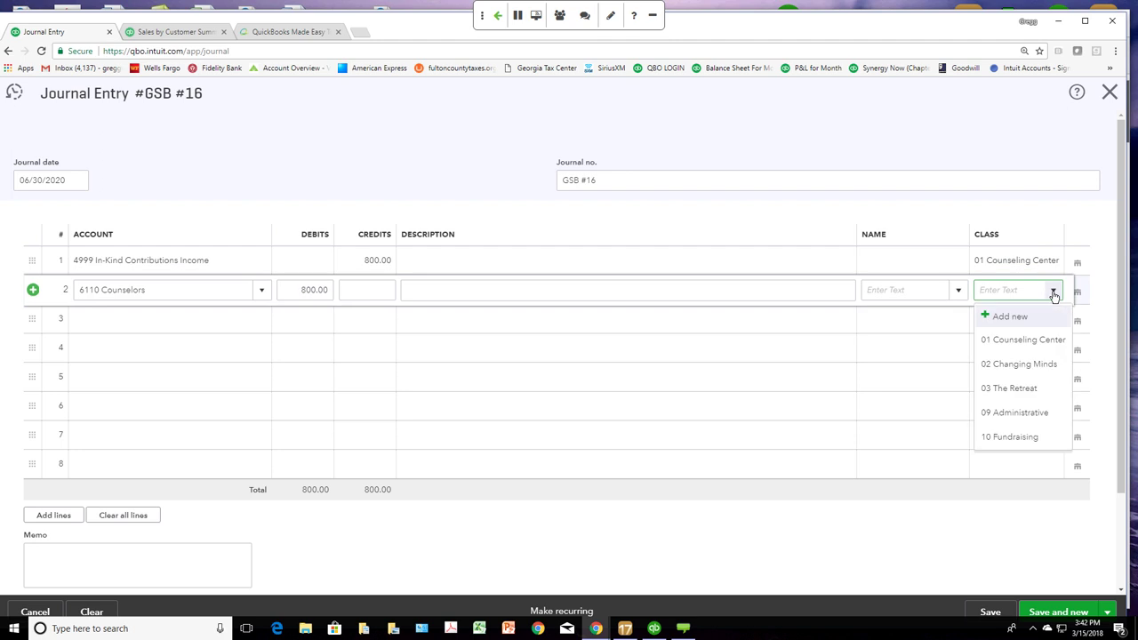
left_click(1027, 343)
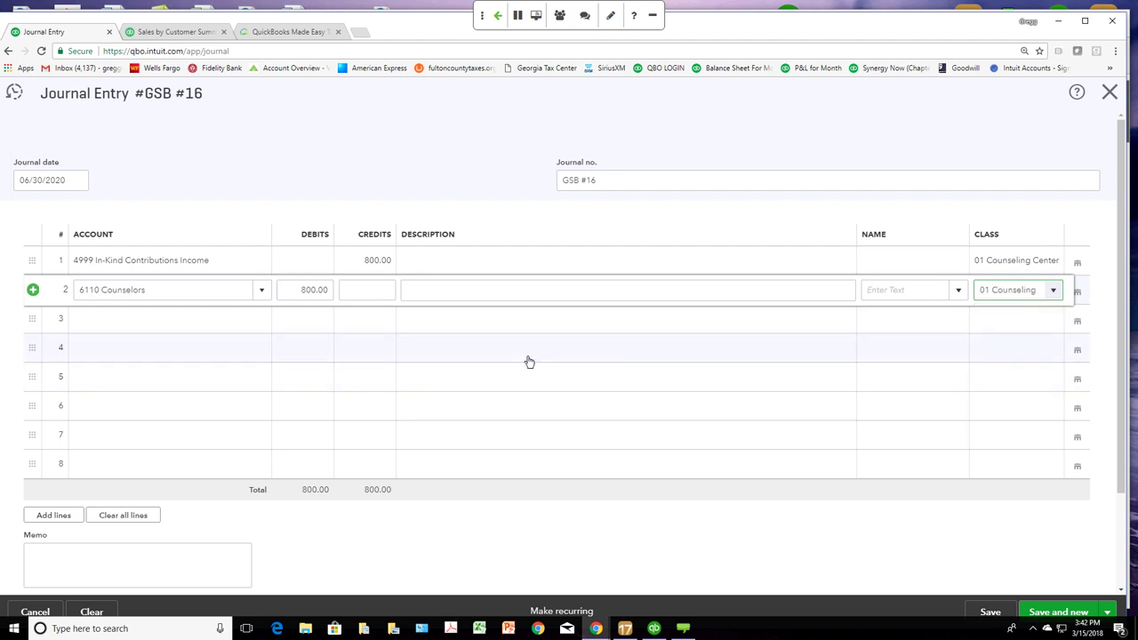
Step: Set the name on both journal lines to the donor who is the first customer listed
left_click(952, 266)
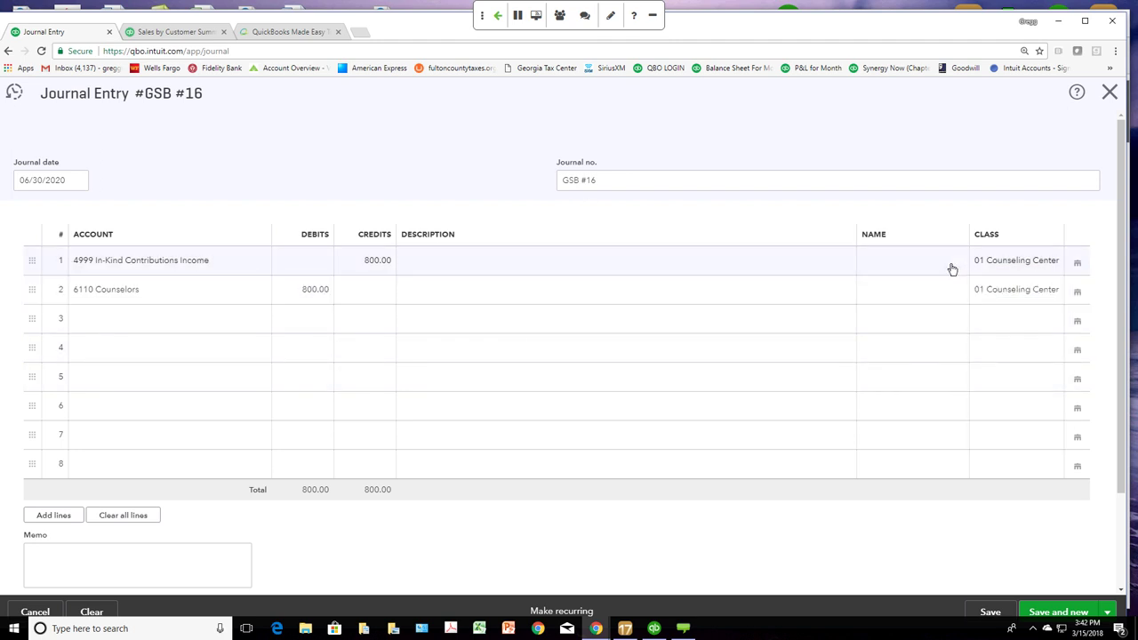
left_click(960, 262)
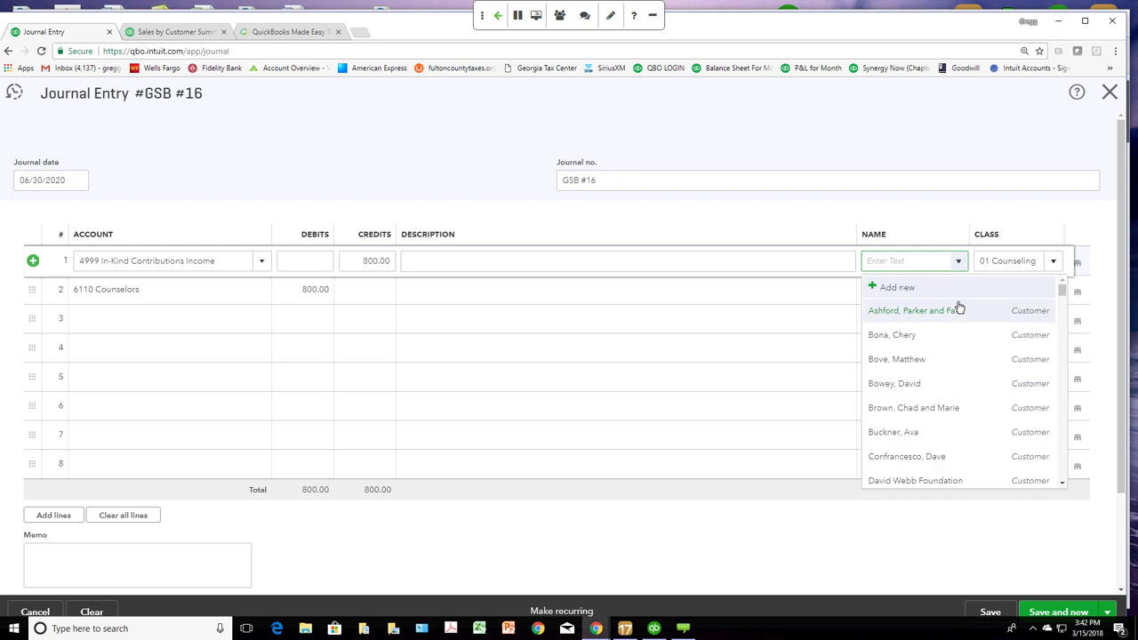
left_click(957, 313)
left_click(958, 292)
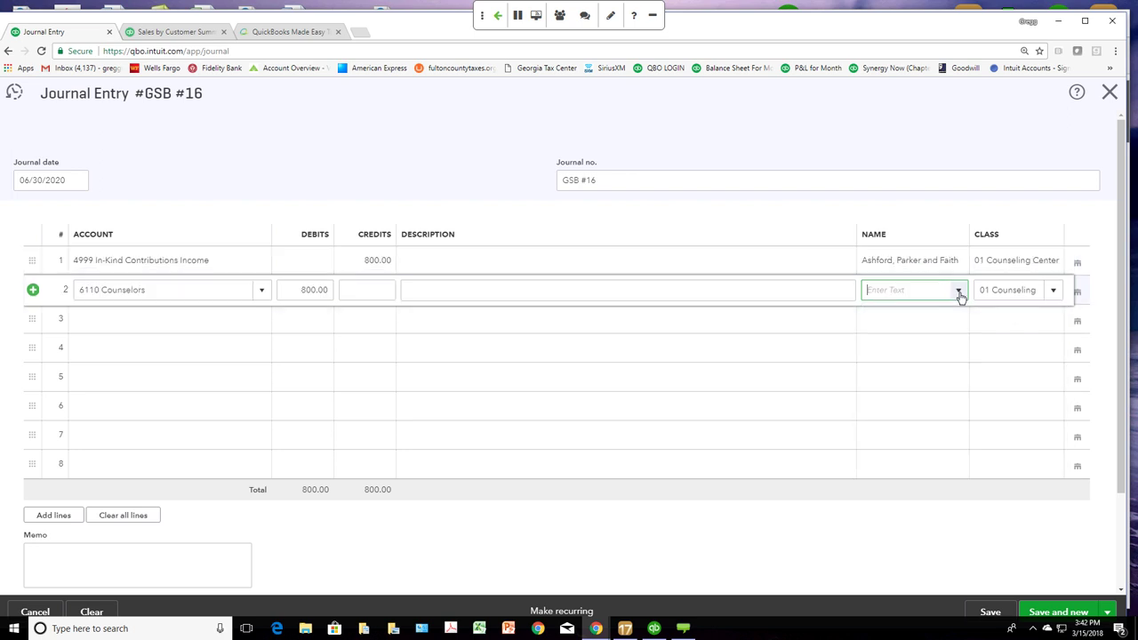
left_click(958, 291)
left_click(940, 339)
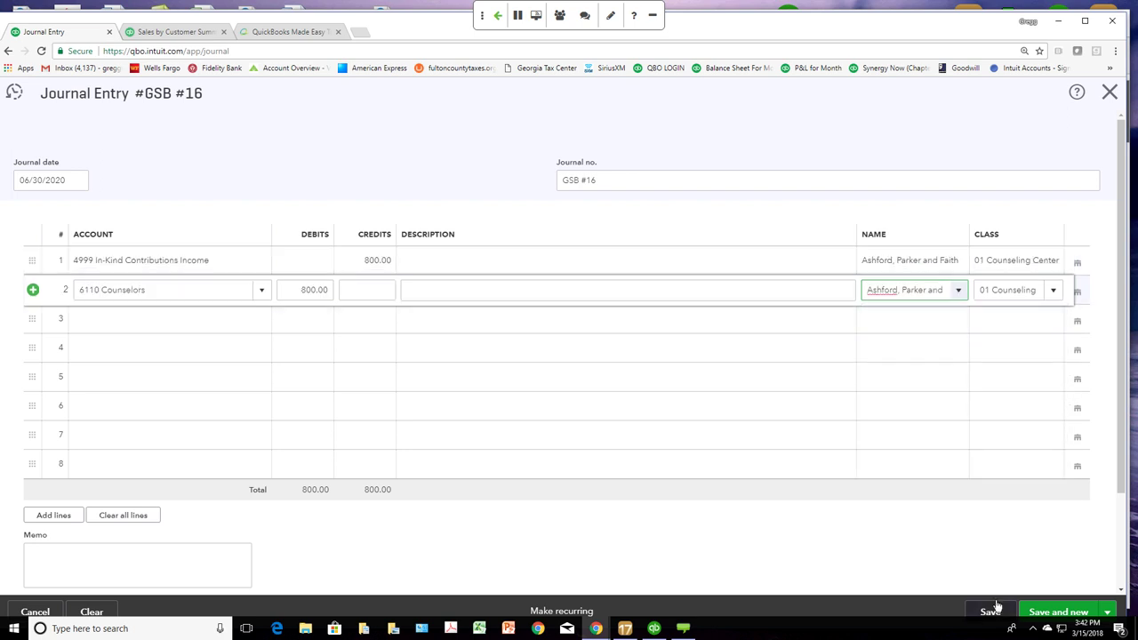
Step: Save and close the in-kind contribution journal entry
left_click(1107, 612)
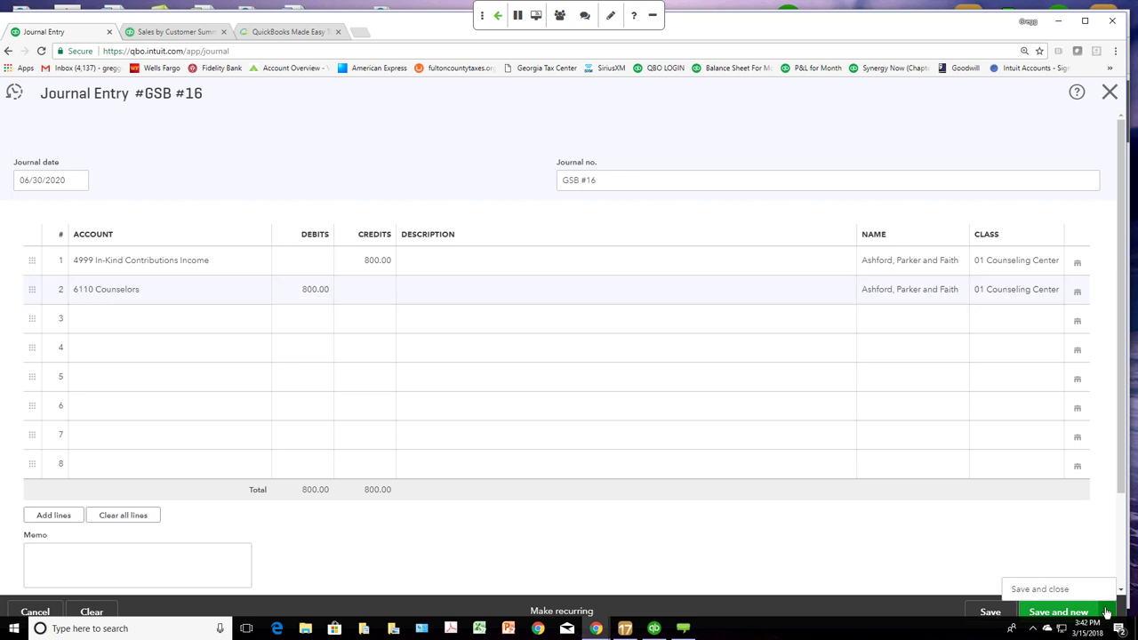
left_click(1054, 592)
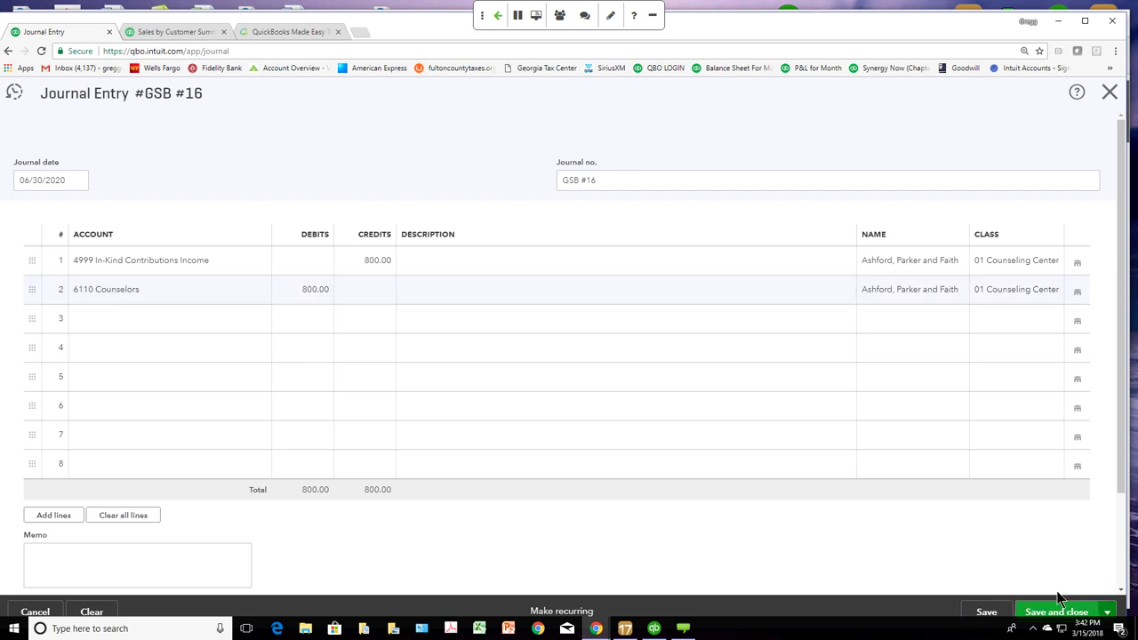
left_click(1058, 603)
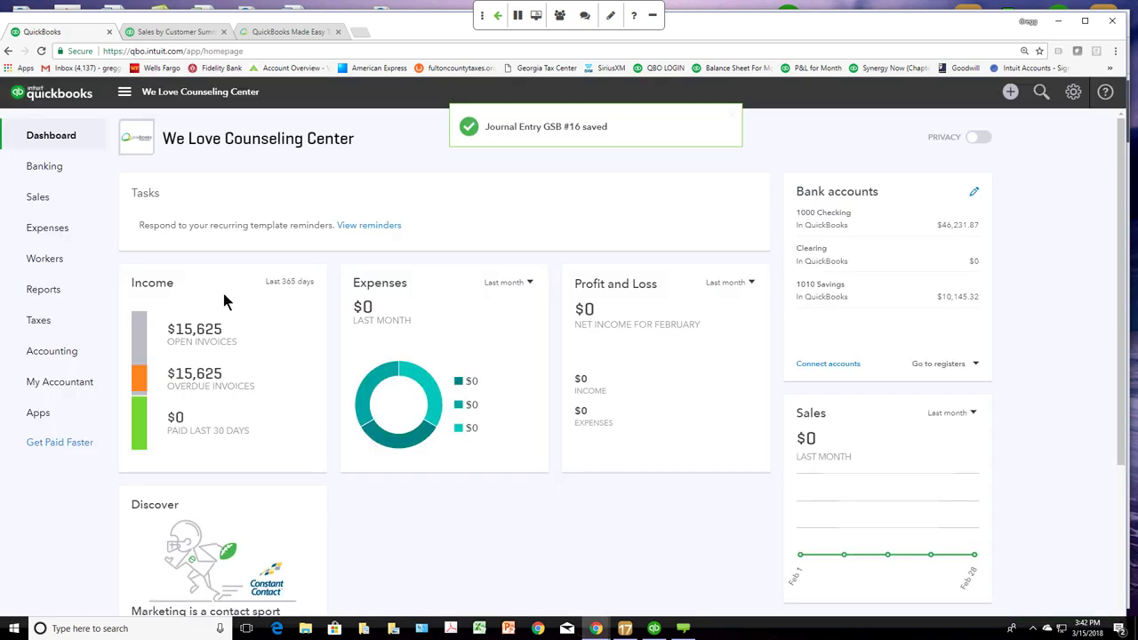
Step: Open the custom report Budget Vs. Actuals, review its in-kind income and counselors lines, and return to the dashboard
left_click(51, 290)
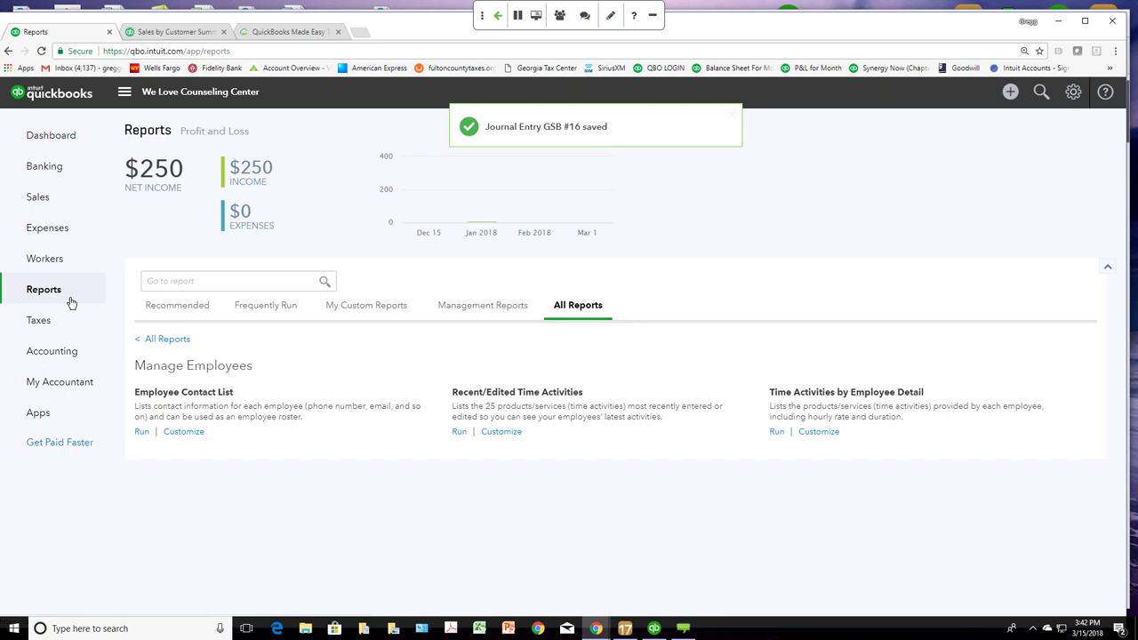
left_click(334, 307)
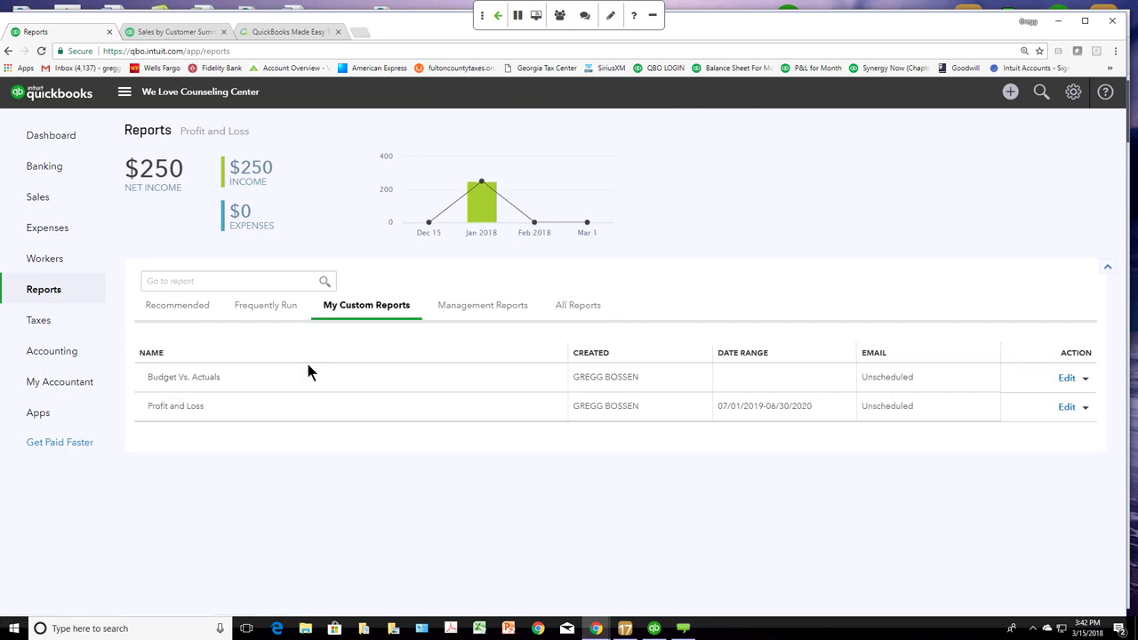
left_click(201, 379)
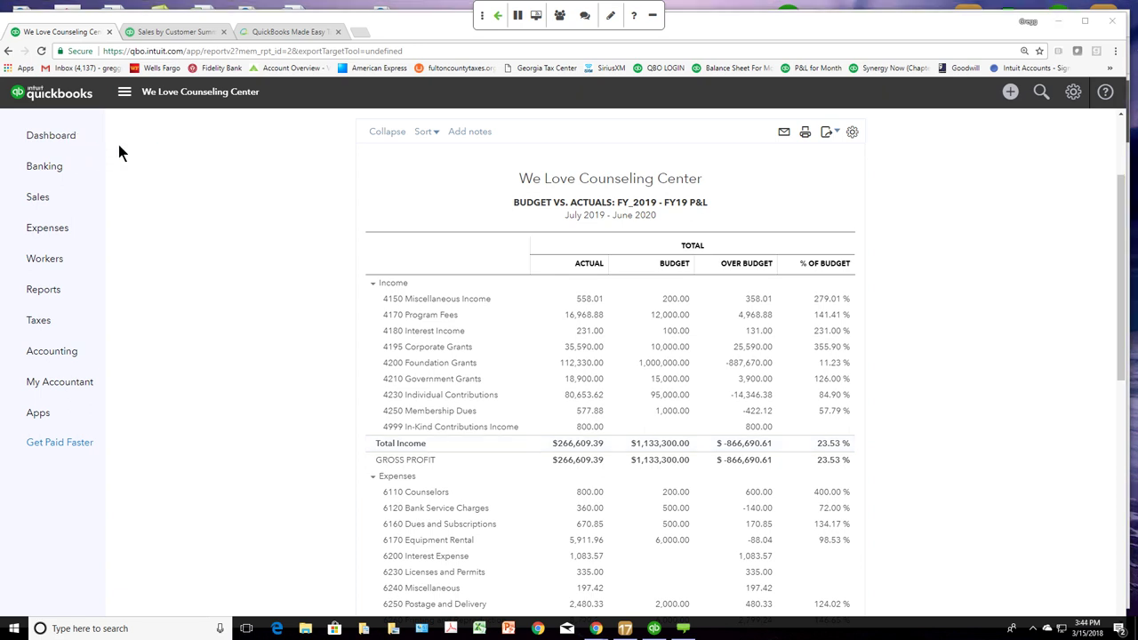
left_click(64, 141)
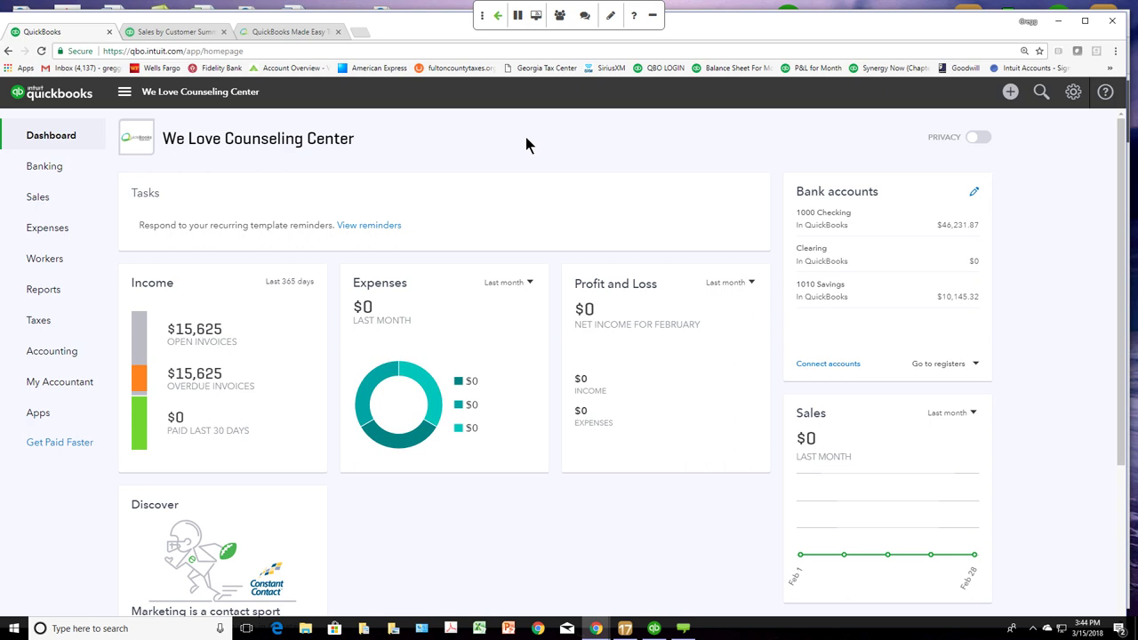
left_click(498, 15)
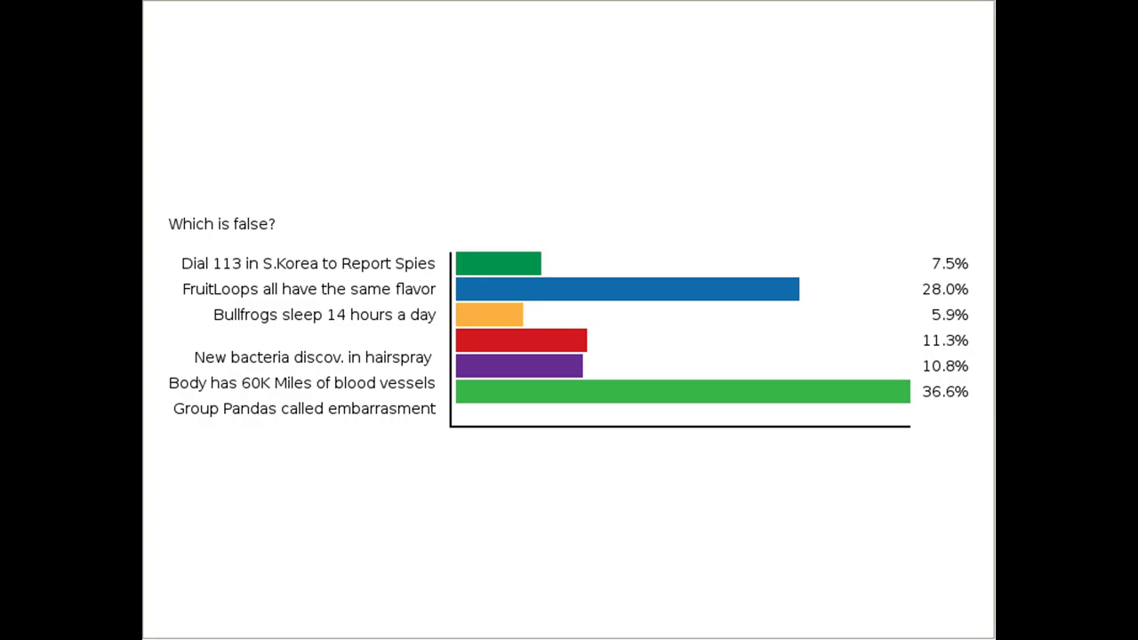